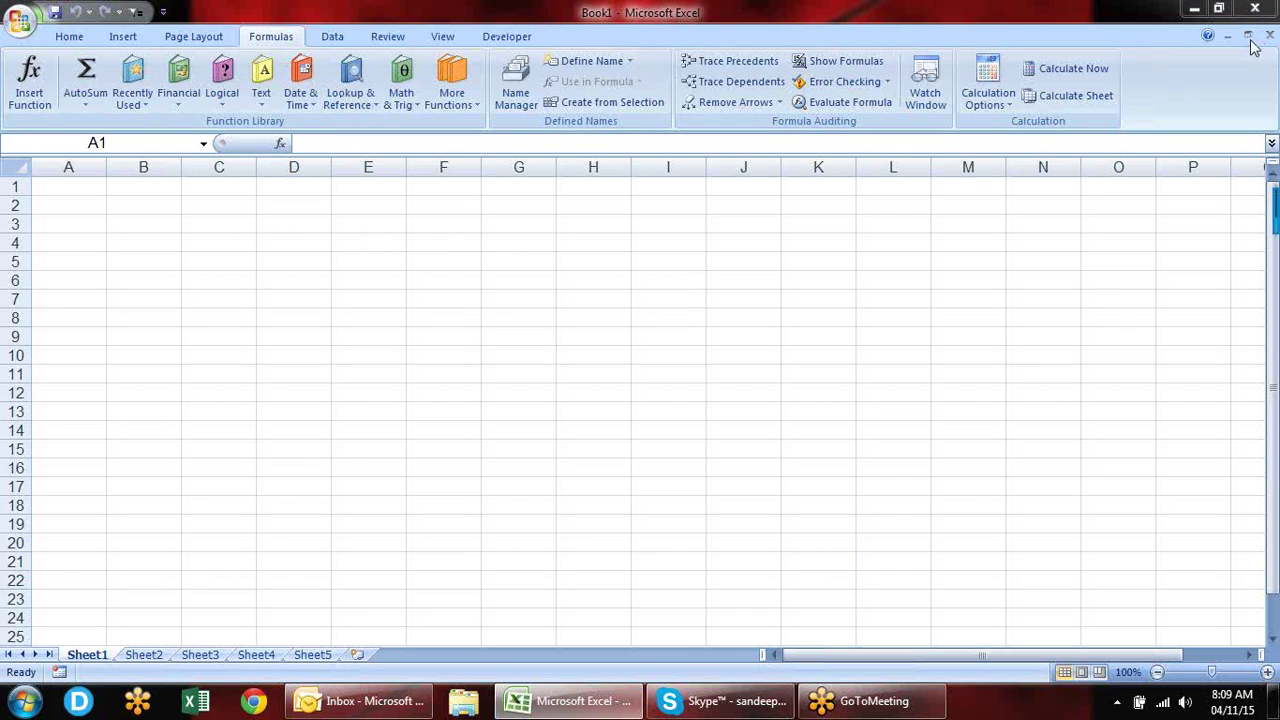
# Step: Browse the lookup and reference function list, then dismiss it
pyautogui.click(352, 105)
pyautogui.click(355, 107)
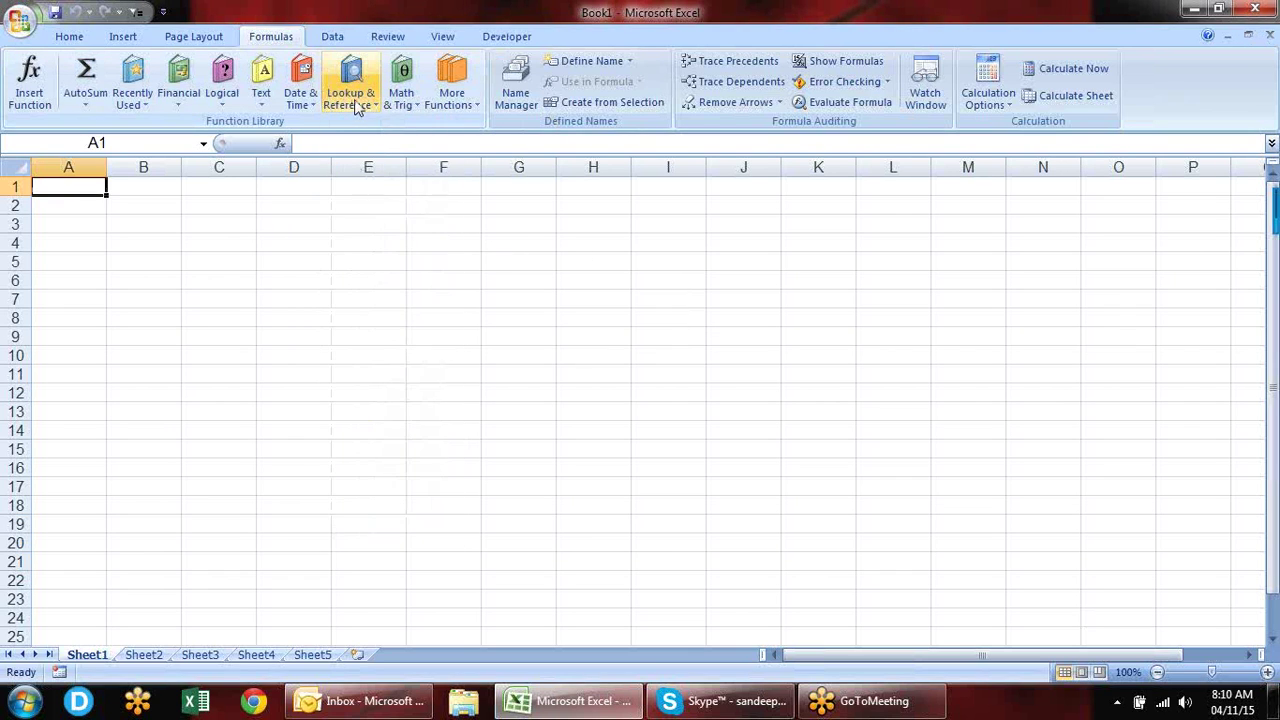
pyautogui.click(356, 108)
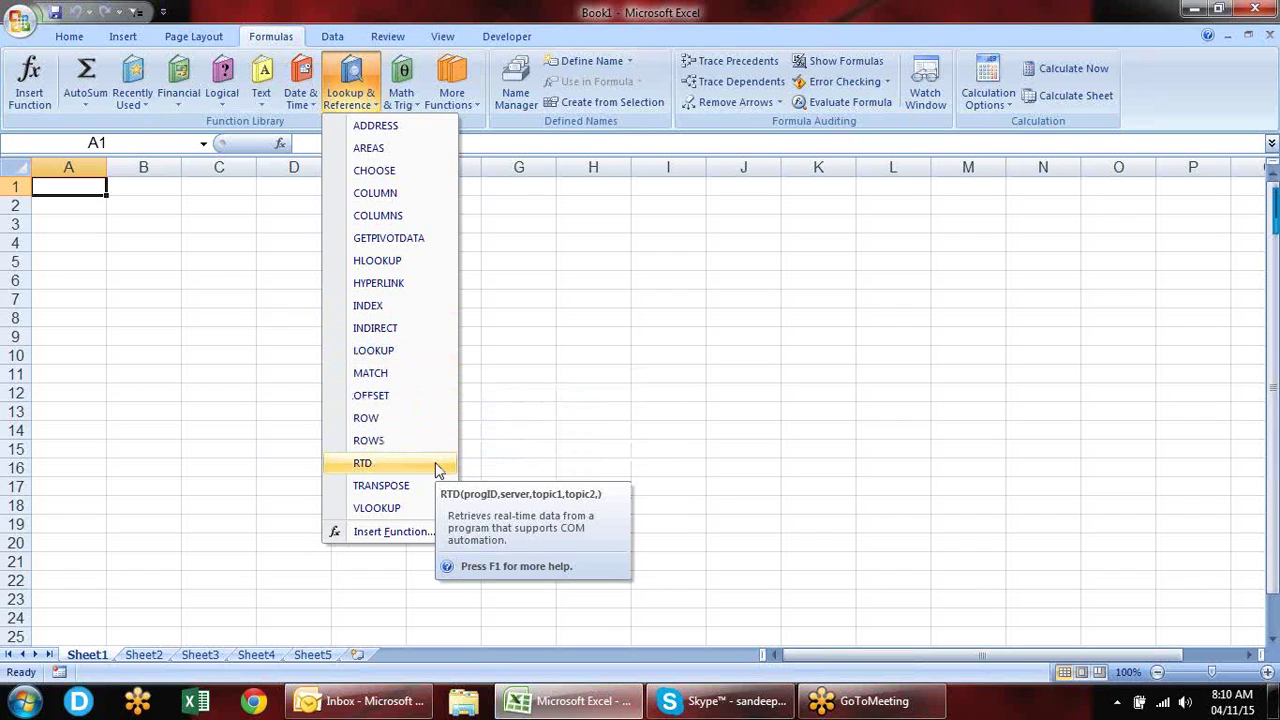
pyautogui.click(149, 241)
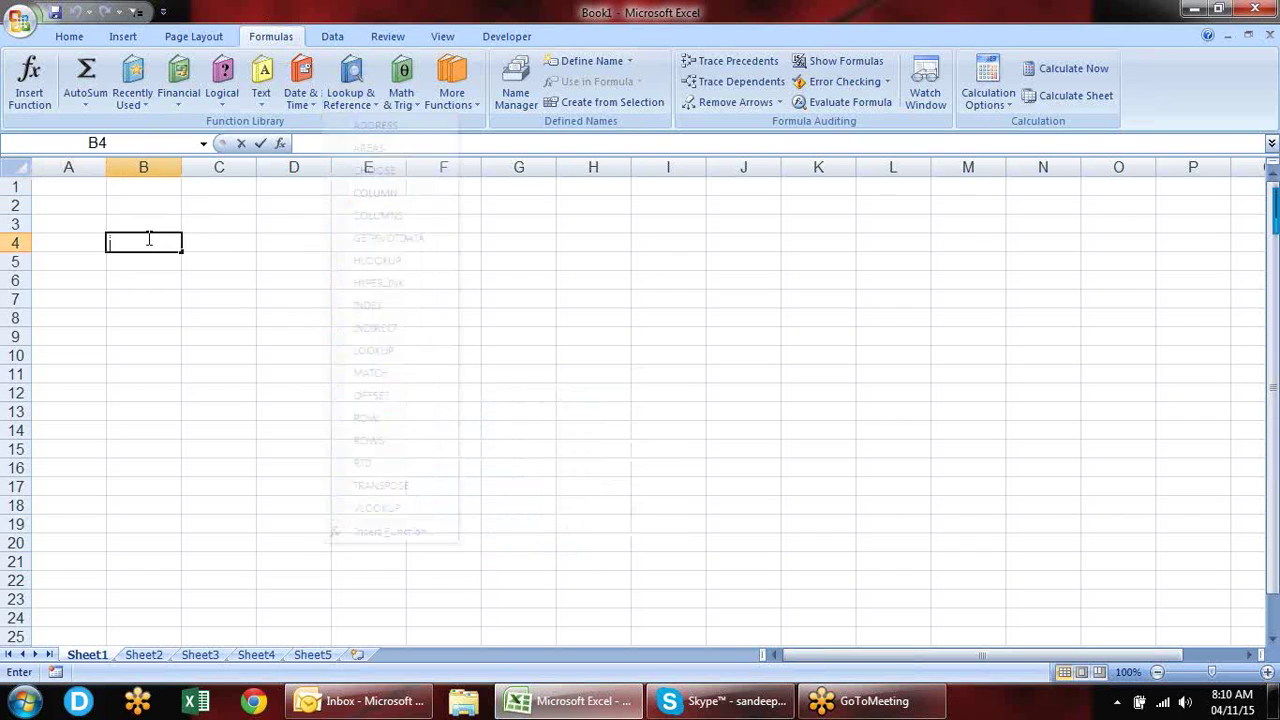
pyautogui.click(239, 228)
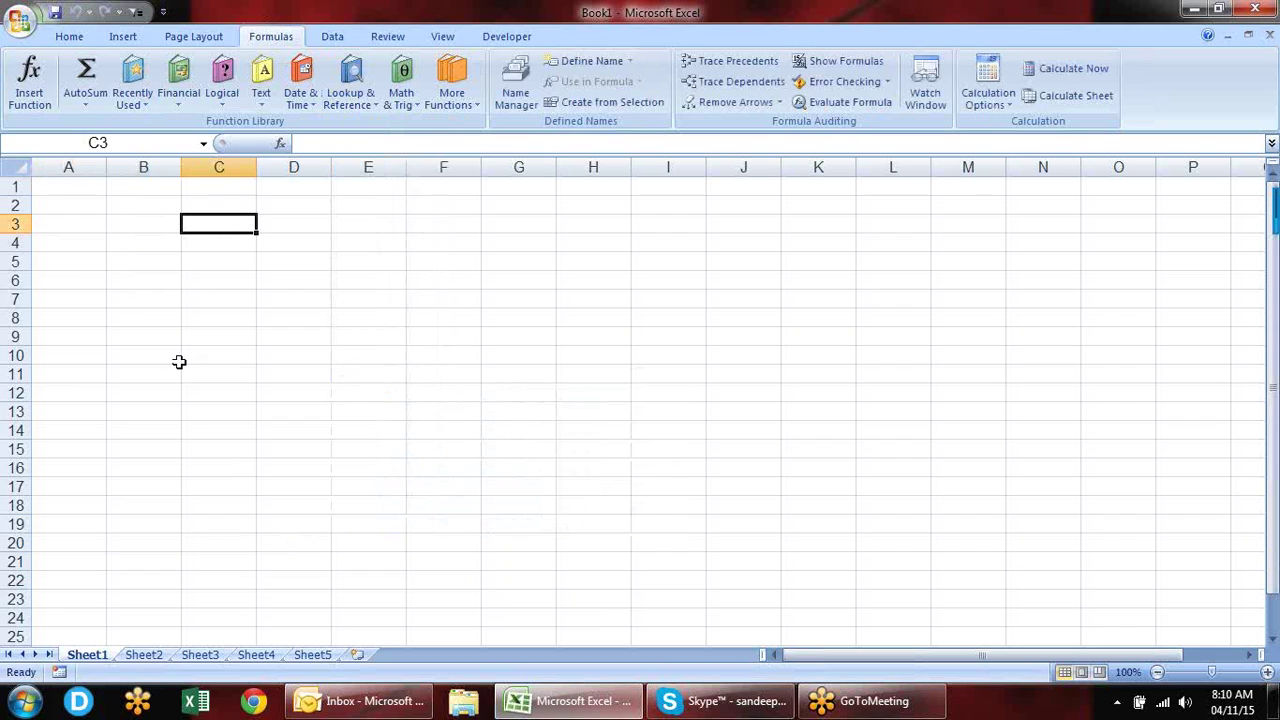
# Step: Enter EID and Name headers in A2:B2, abandoning the Sales entry in C2
pyautogui.click(75, 209)
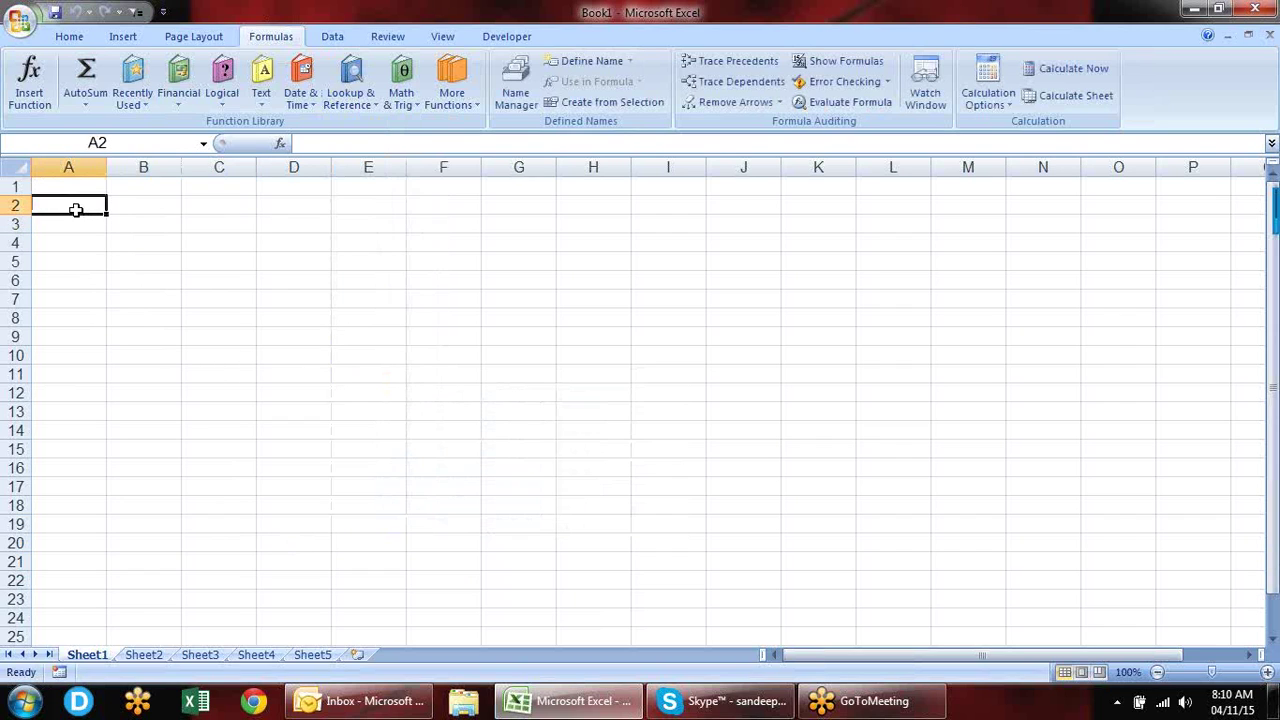
pyautogui.write('E')
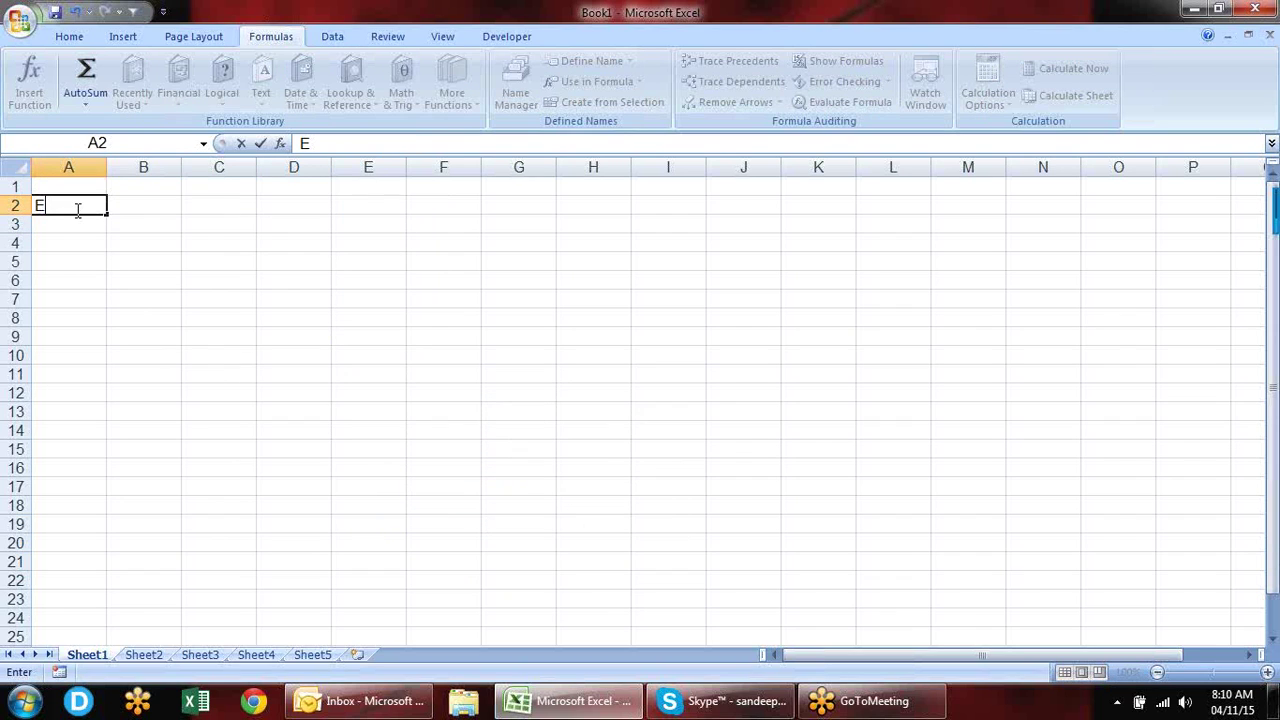
pyautogui.write('ID')
pyautogui.press('Return')
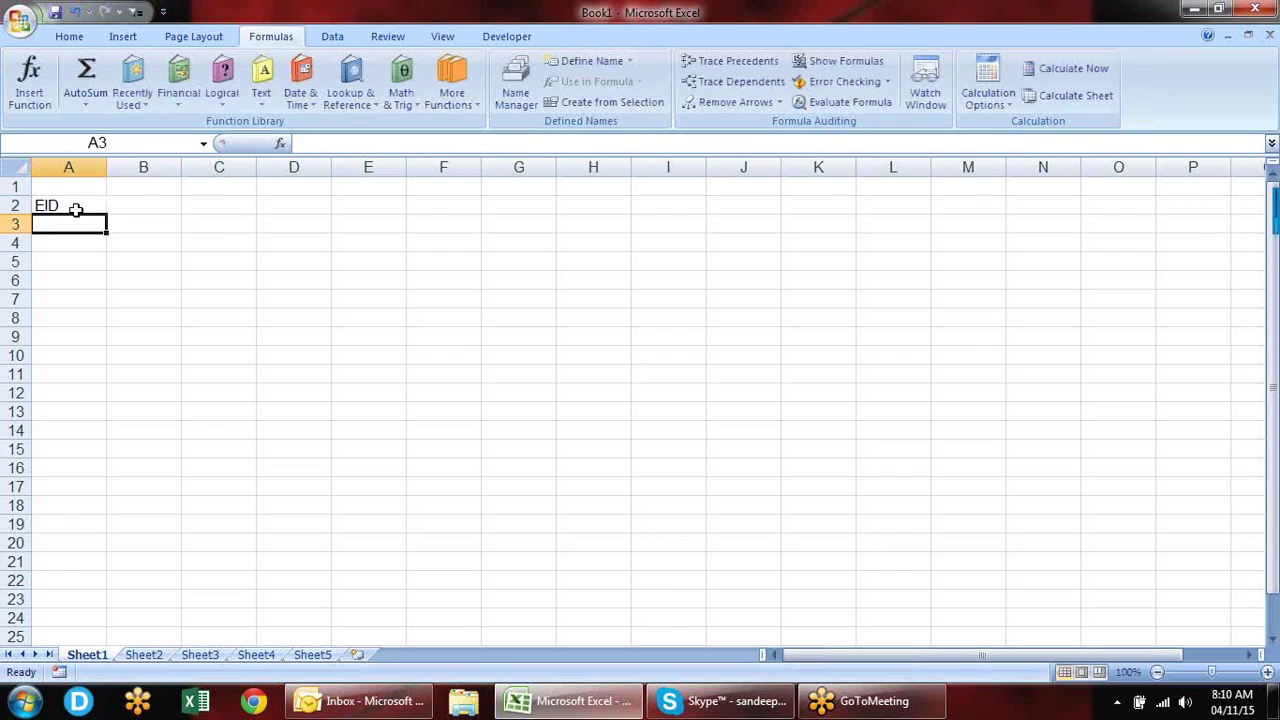
pyautogui.press('Up')
pyautogui.press('Right')
pyautogui.write('Name')
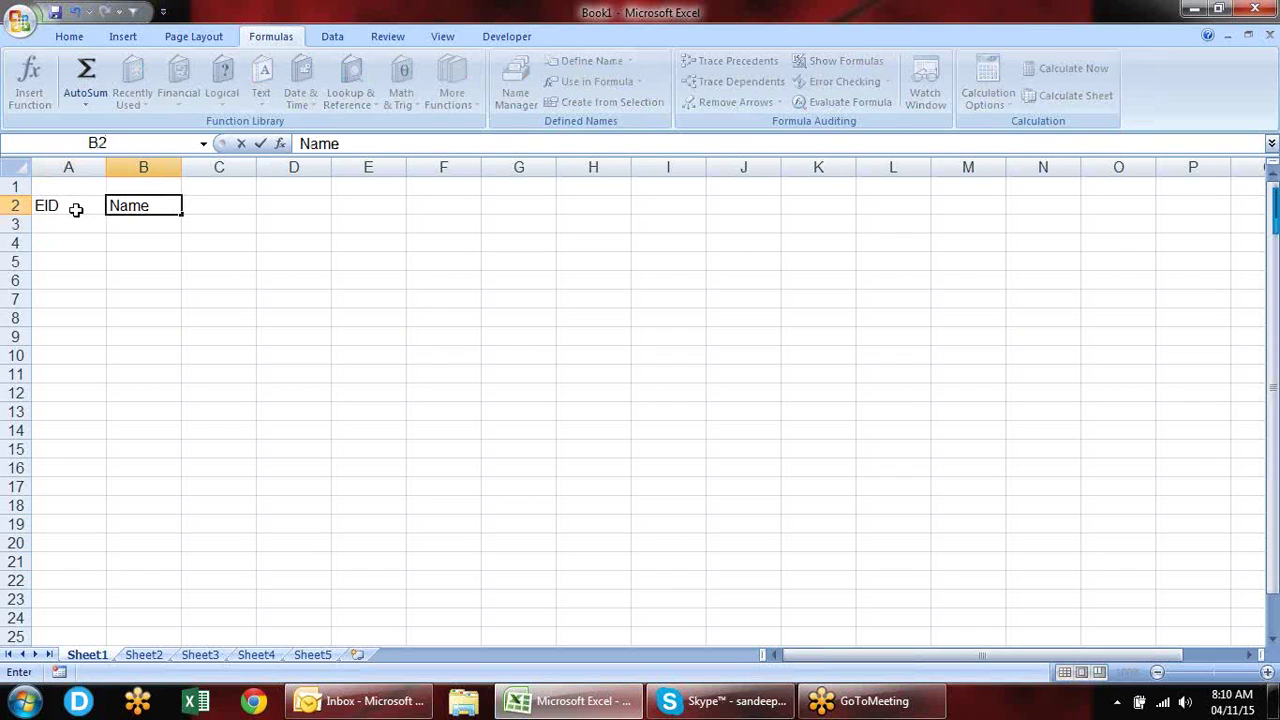
pyautogui.press('Return')
pyautogui.press('Up')
pyautogui.press('Right')
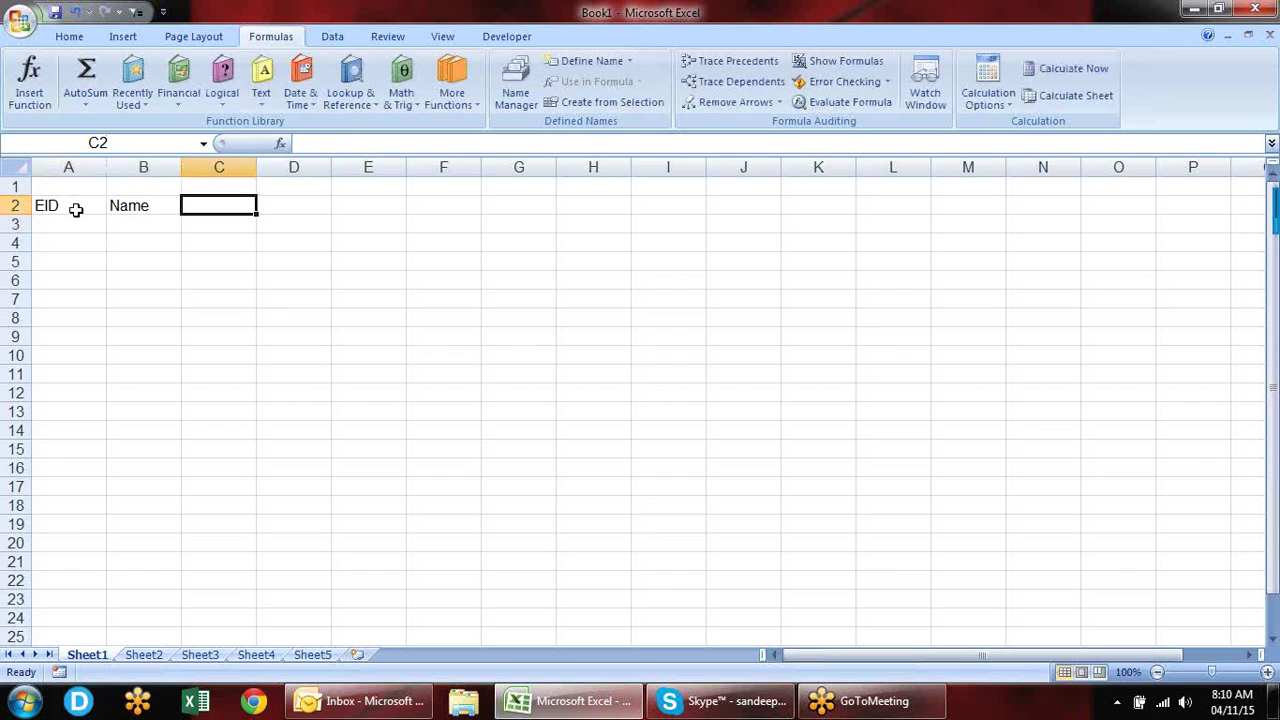
pyautogui.write('Sales')
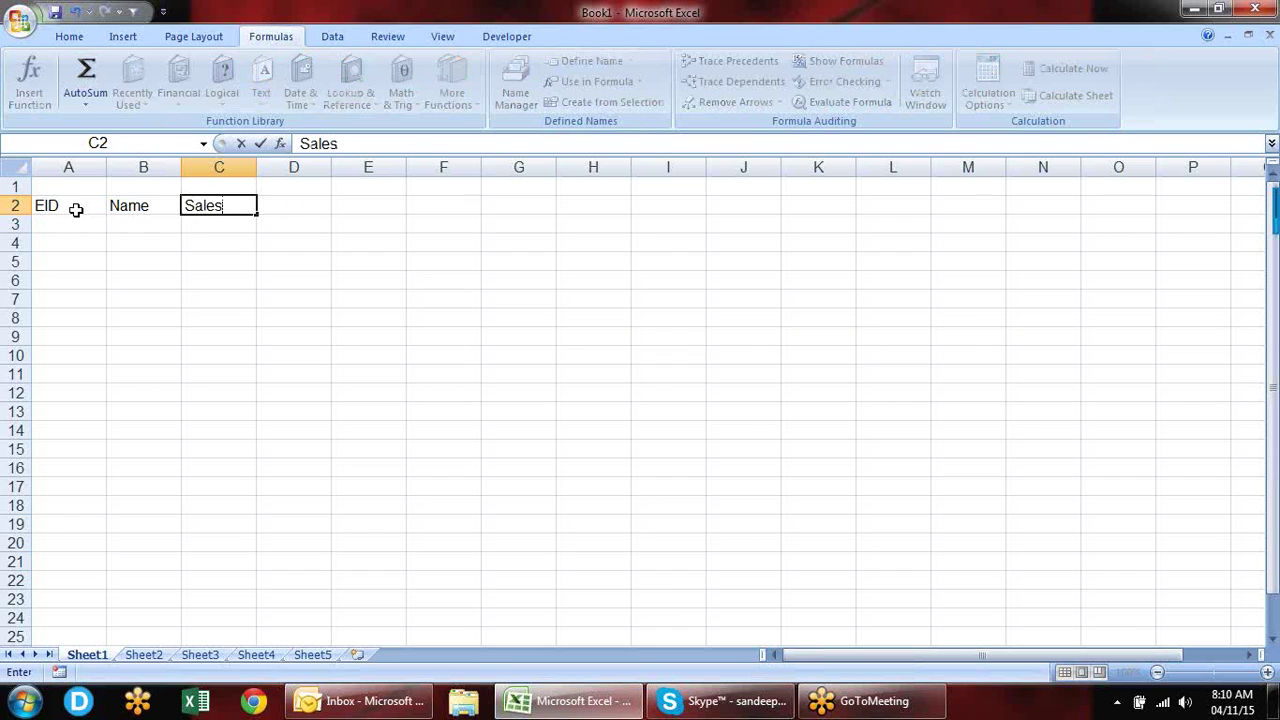
pyautogui.press('Escape')
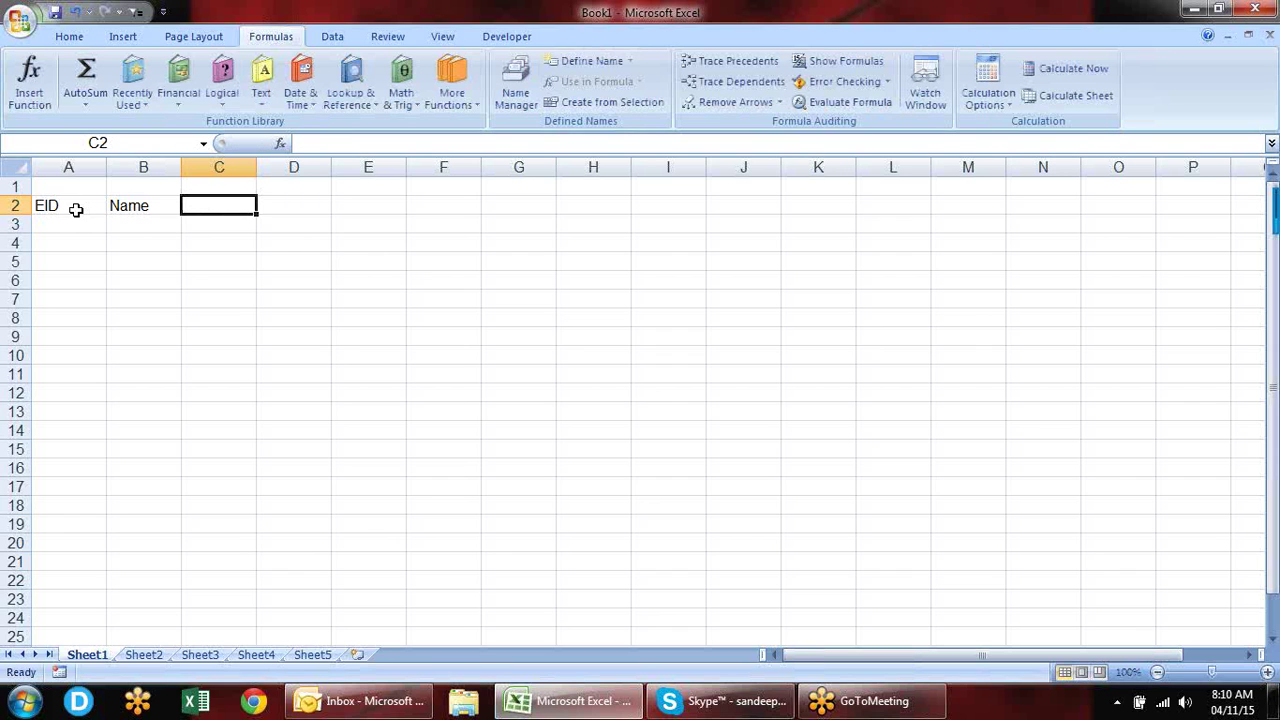
# Step: Clear the A2:B2 headers and abandon a VLOOKUP attempt in A2
pyautogui.click(88, 203)
pyautogui.click(176, 208)
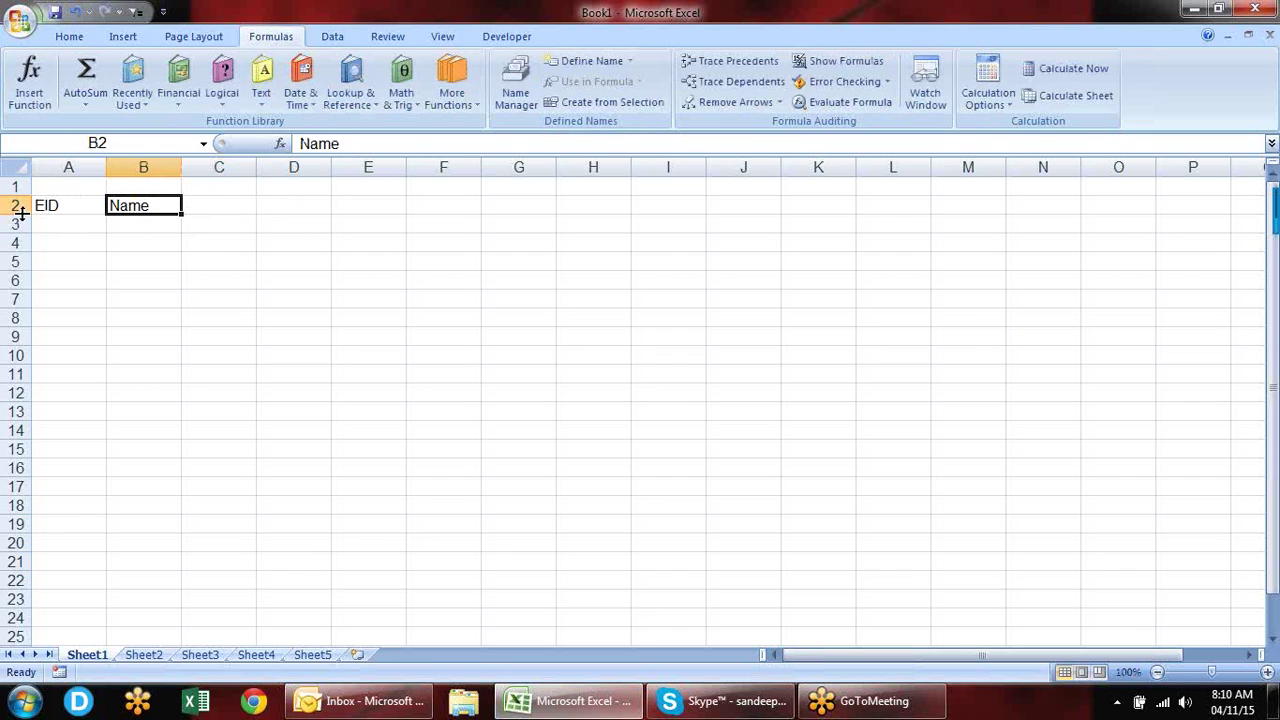
pyautogui.moveTo(69, 207); pyautogui.dragTo(146, 208)
pyautogui.press('Delete')
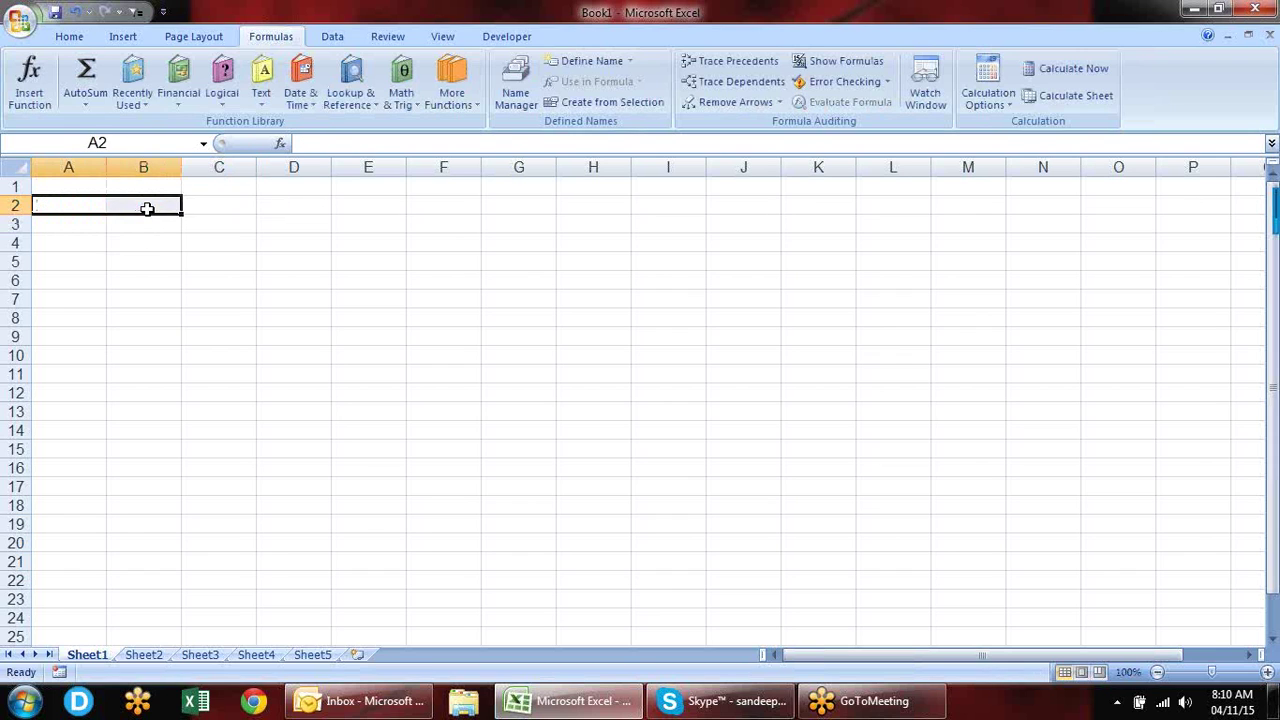
pyautogui.write('=vl')
pyautogui.press('Tab')
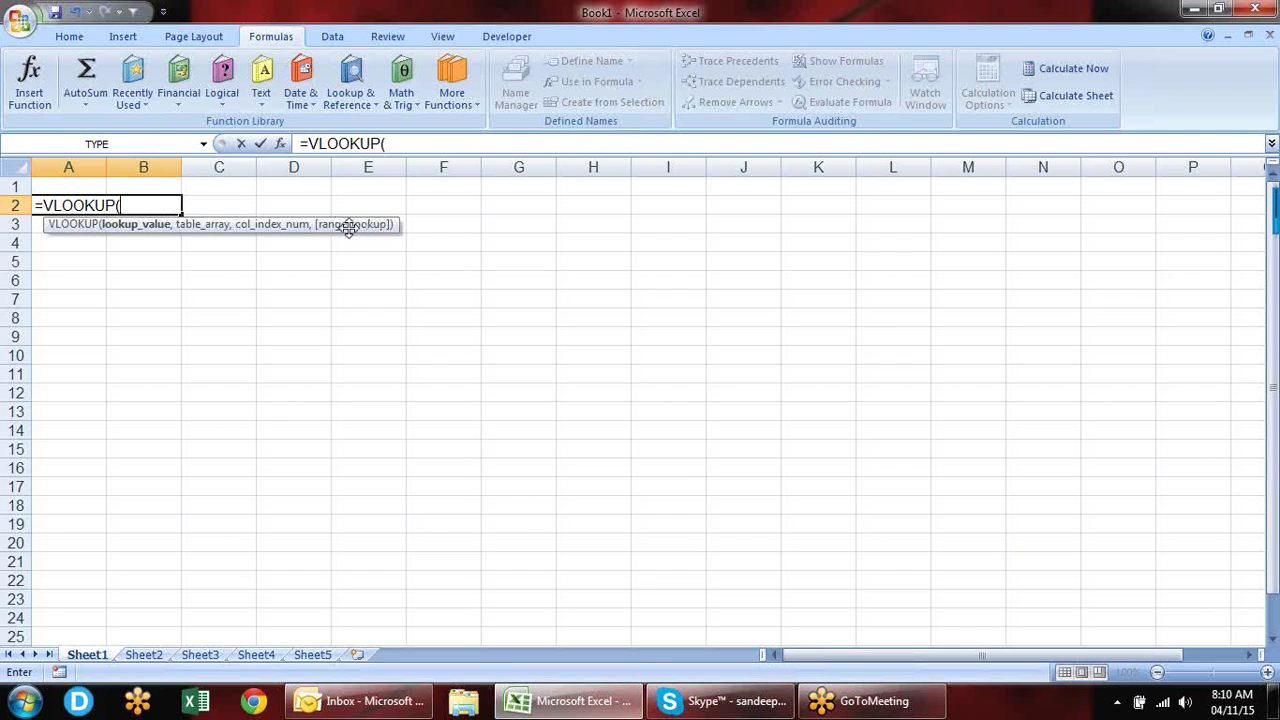
pyautogui.press('Escape')
pyautogui.click(414, 280)
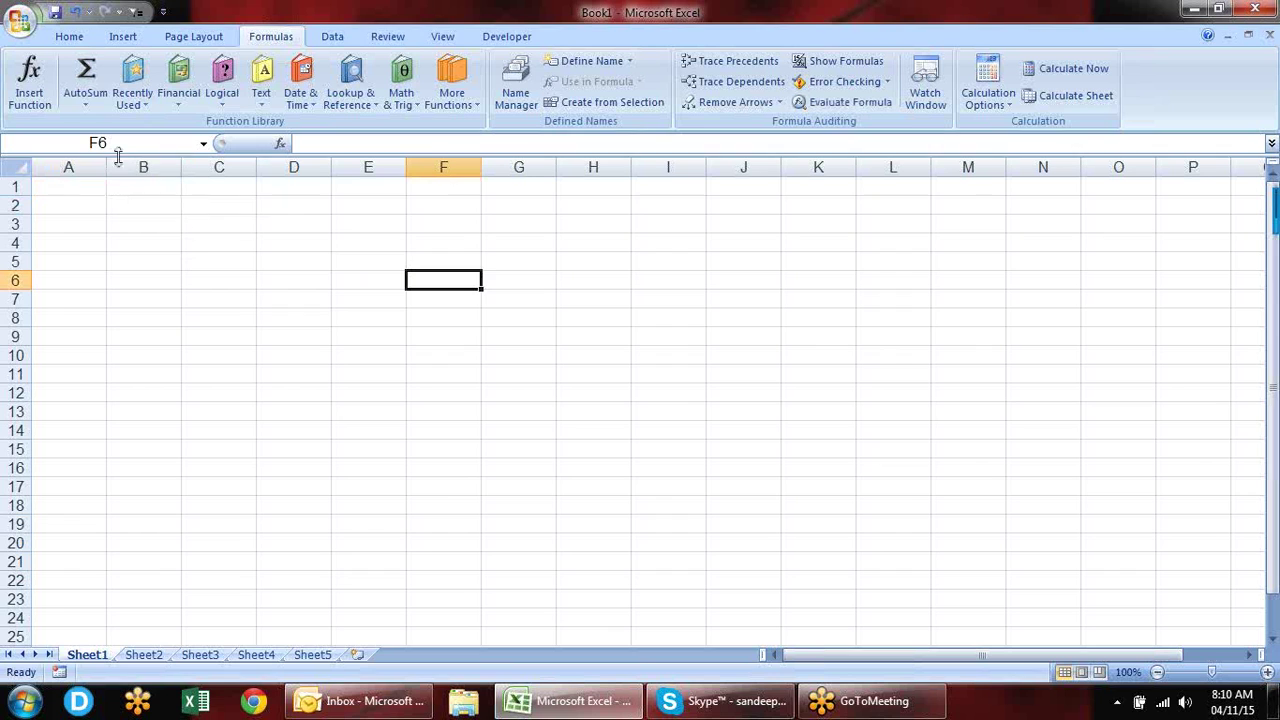
# Step: Enter the headers Name in A2 and Sales in B2
pyautogui.click(88, 204)
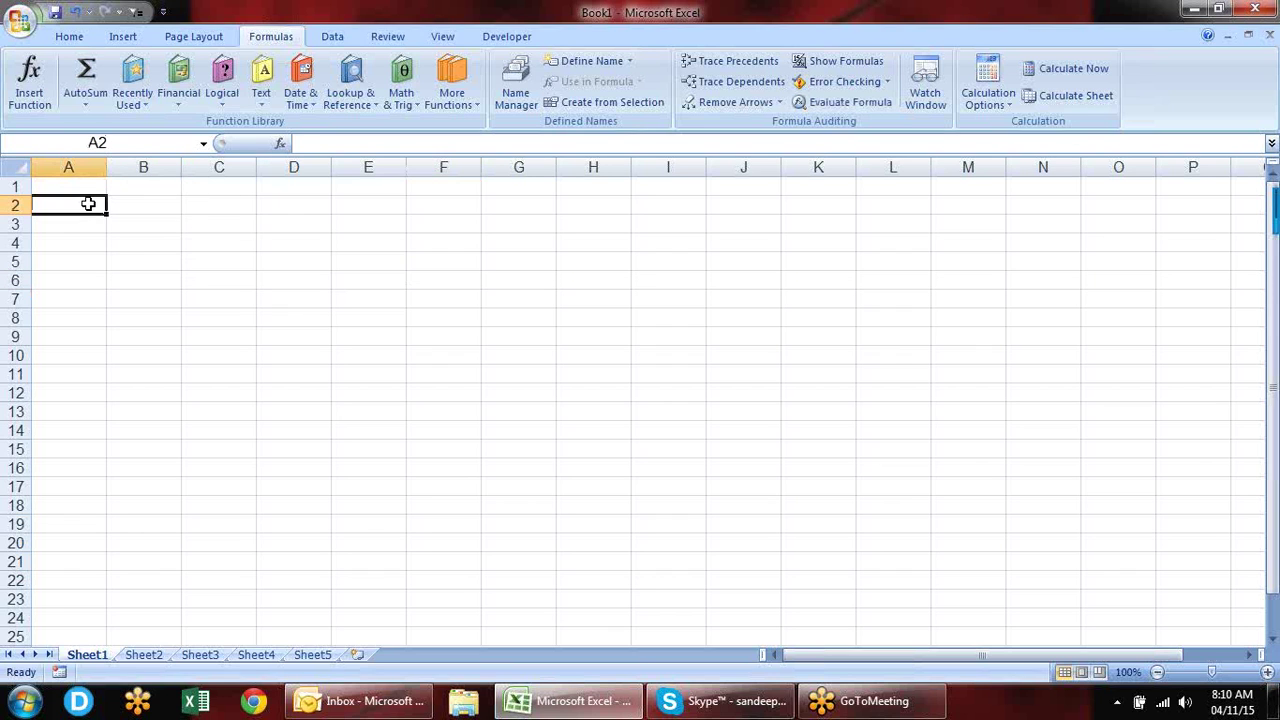
pyautogui.write('Name')
pyautogui.press('Return')
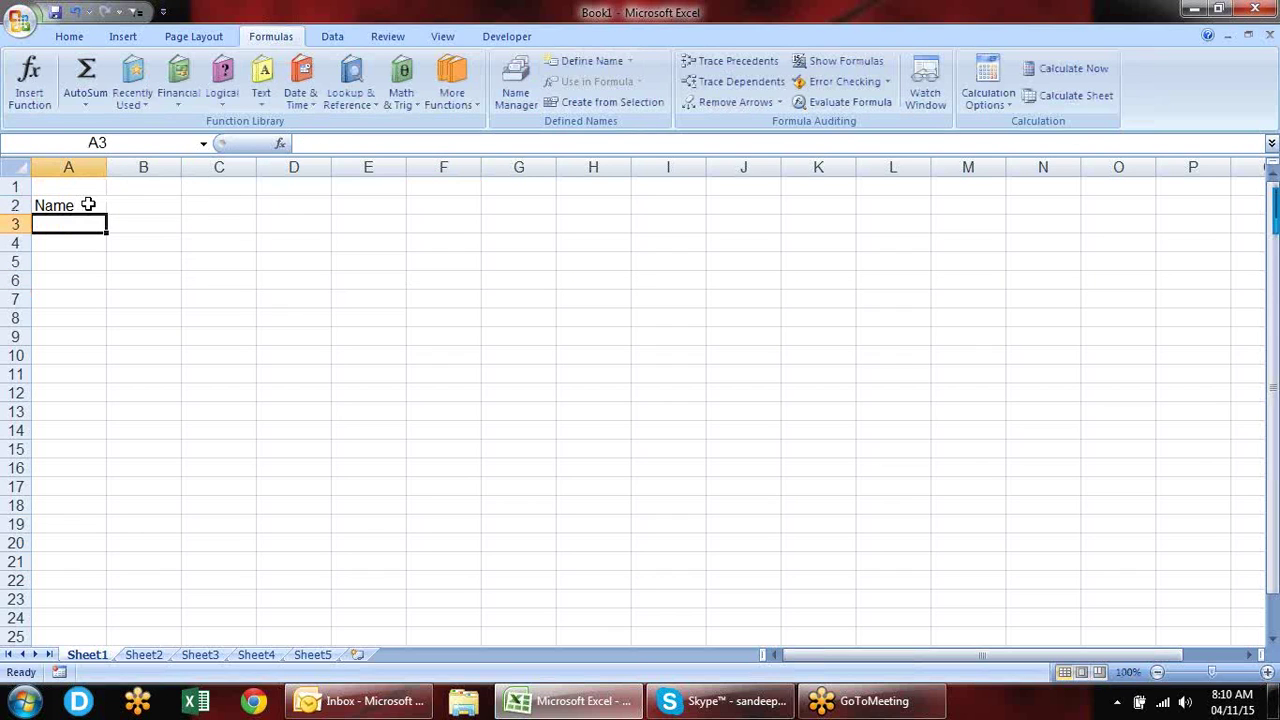
pyautogui.click(127, 205)
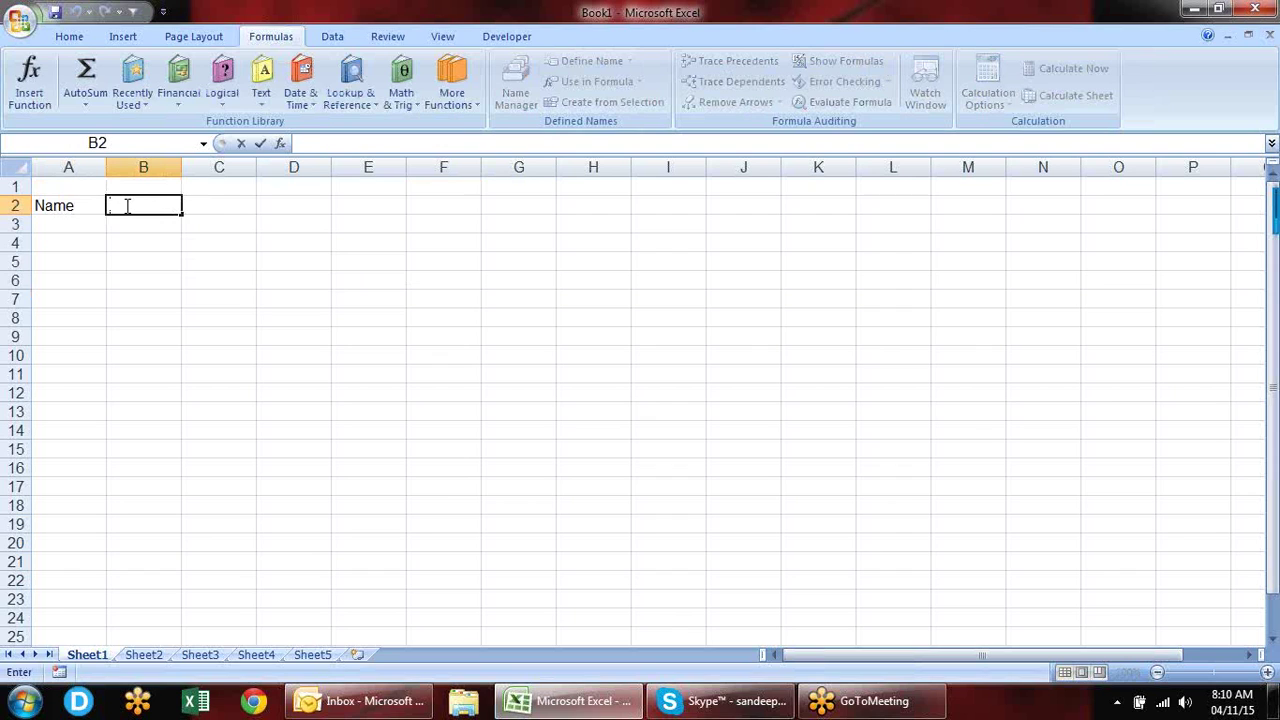
pyautogui.write('SAles')
pyautogui.press('BackSpace')
pyautogui.press('BackSpace')
pyautogui.press('BackSpace')
pyautogui.press('BackSpace')
pyautogui.write('ales')
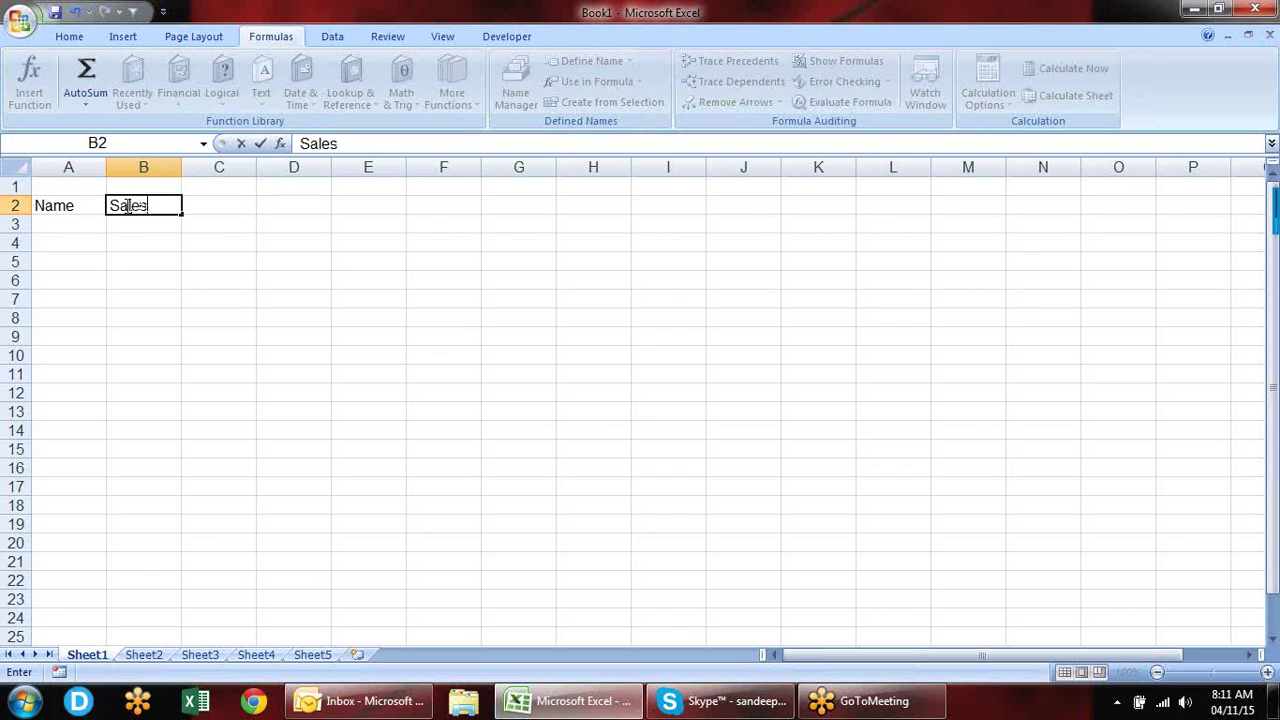
pyautogui.press('Return')
# Step: Enter 'sandeep' in A3 and start a random-number formula in B3
pyautogui.press('Left')
pyautogui.write('sandeep')
pyautogui.press('Tab')
pyautogui.write('=')
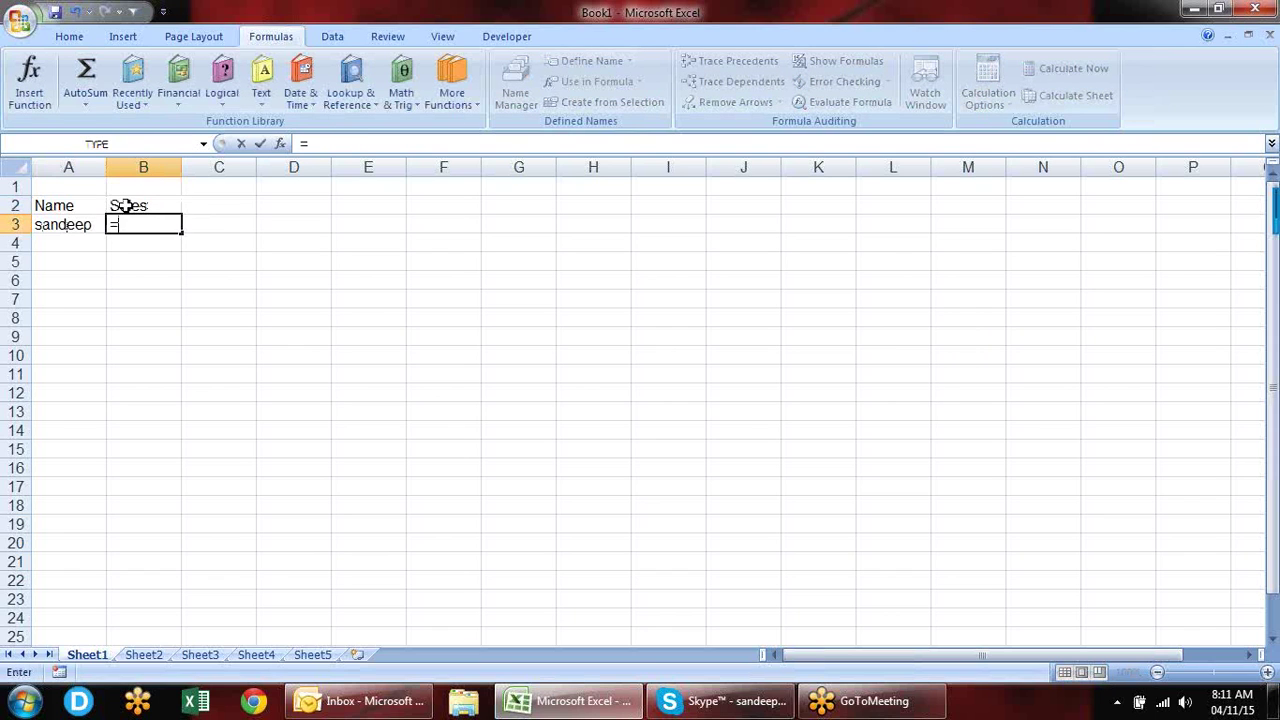
pyautogui.write('ra')
pyautogui.press('Right')
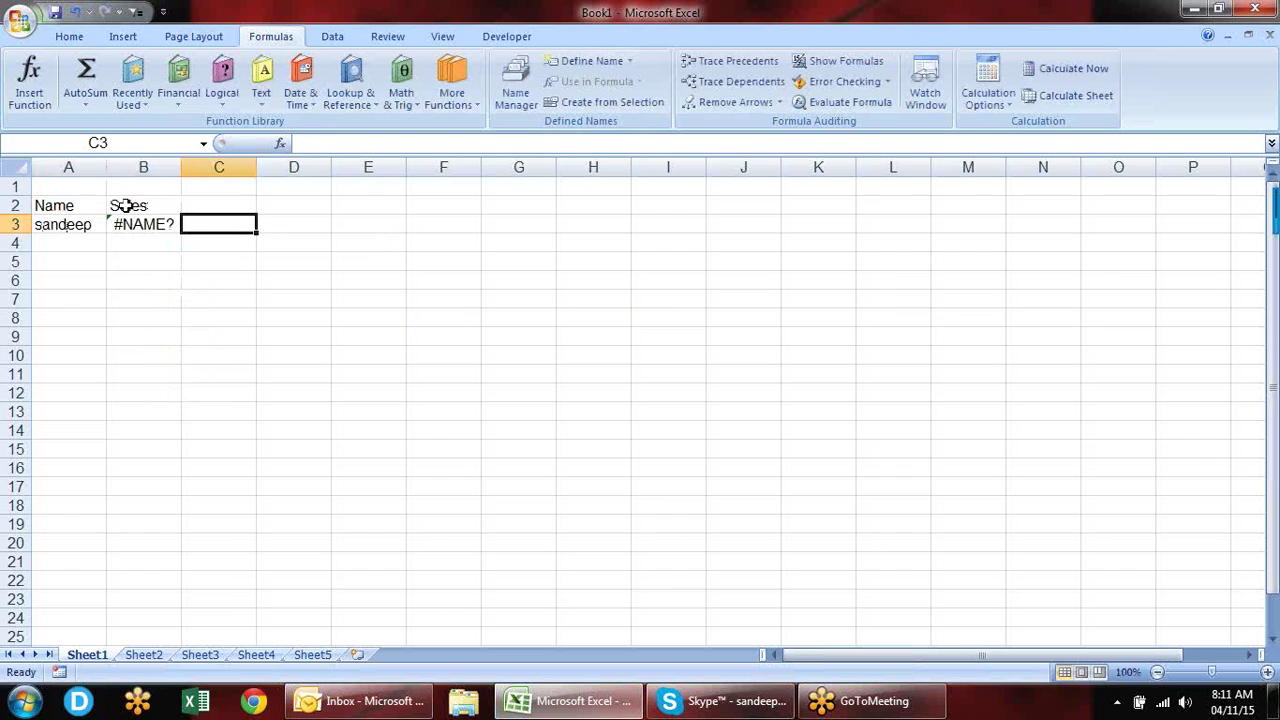
# Step: Complete B3 as =RANDBETWEEN(10,90)
pyautogui.press('Left')
pyautogui.write('=ra')
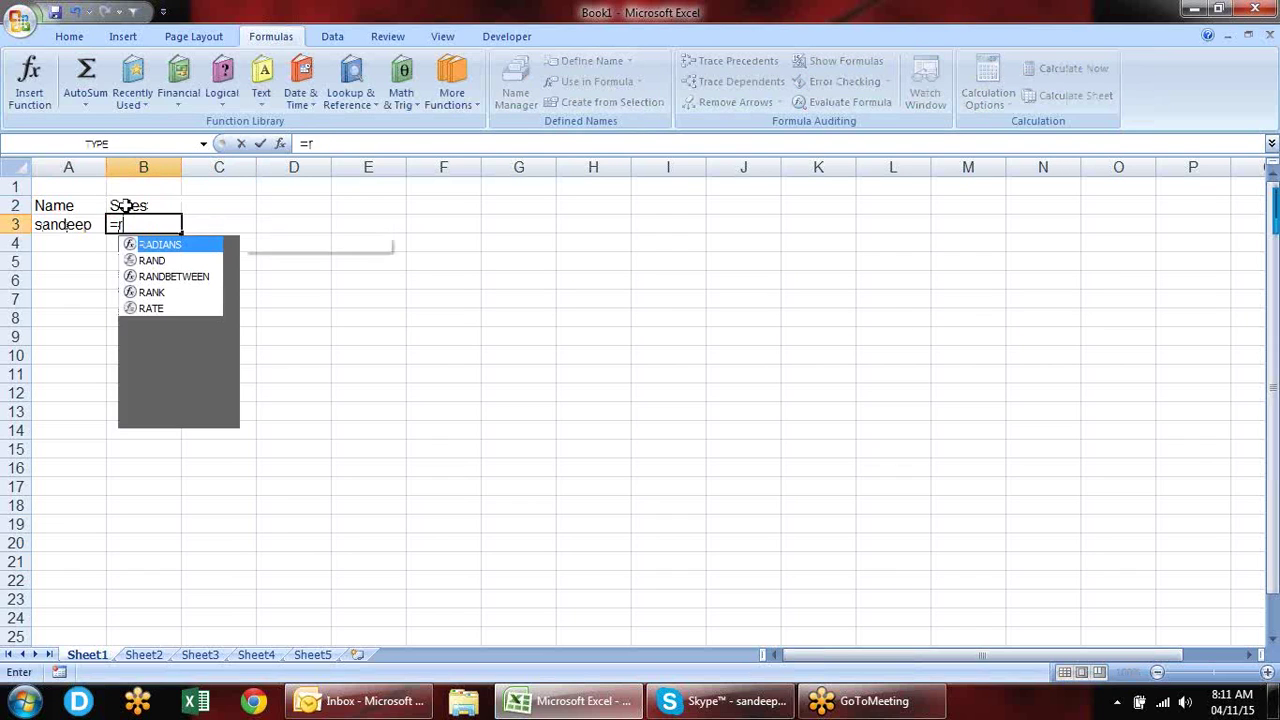
pyautogui.press('Down')
pyautogui.press('Down')
pyautogui.press('Tab')
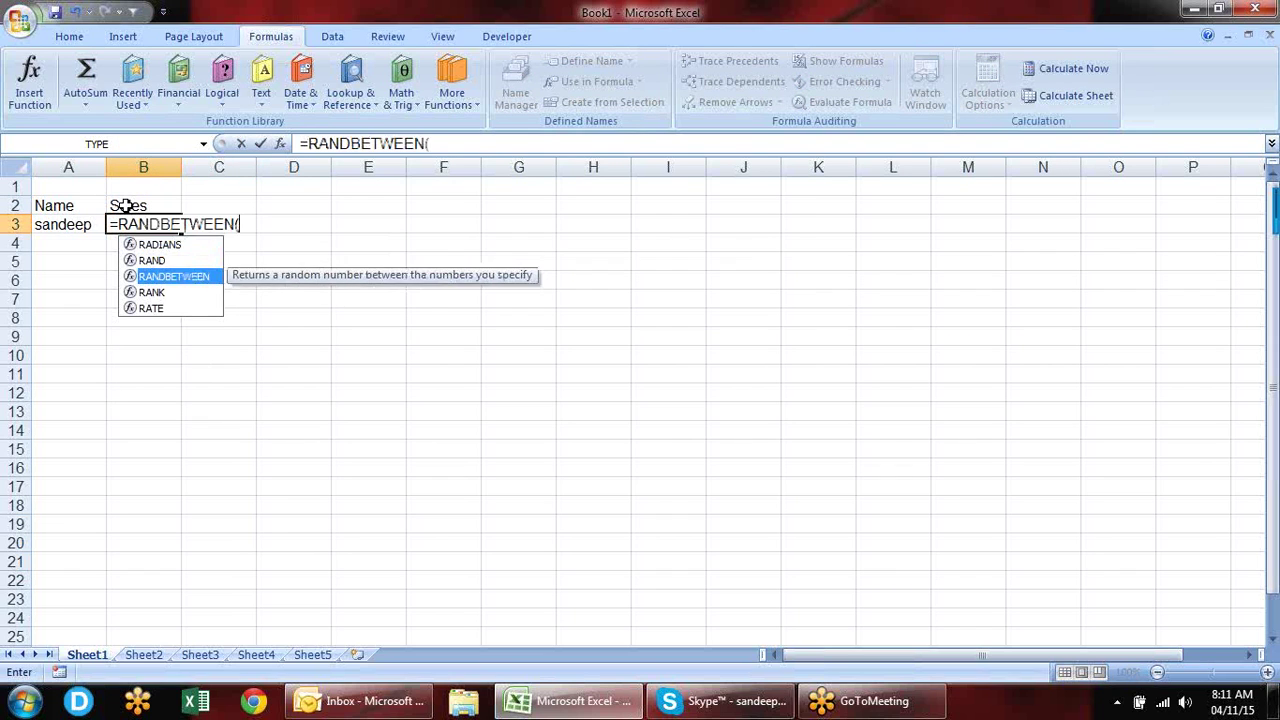
pyautogui.press('Down')
pyautogui.press('BackSpace')
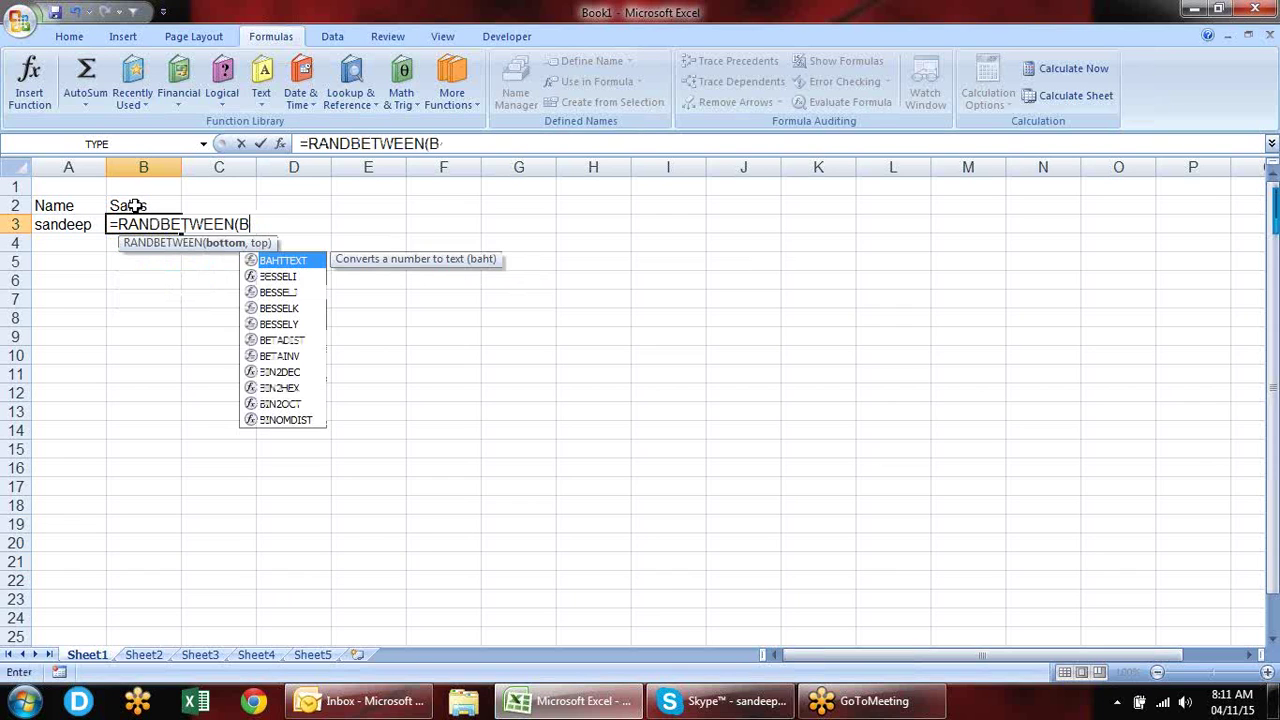
pyautogui.press('Return')
pyautogui.press('Return')
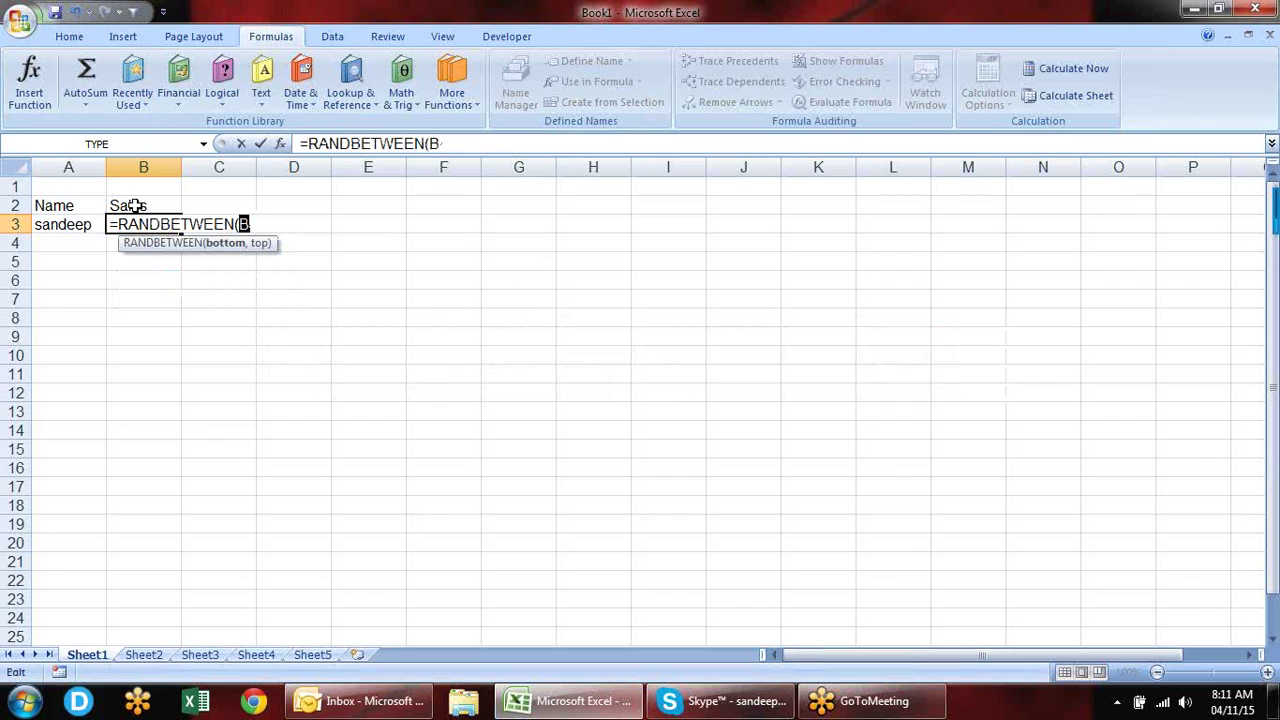
pyautogui.press('BackSpace')
pyautogui.write(',')
pyautogui.press('BackSpace')
pyautogui.write('10')
pyautogui.write(',90)')
pyautogui.press('Return')
# Step: Fill A3:B3 down to row 175 and paste the data back as values
pyautogui.press('Up')
pyautogui.press('Left')
pyautogui.hotkey('shift', 'Right')
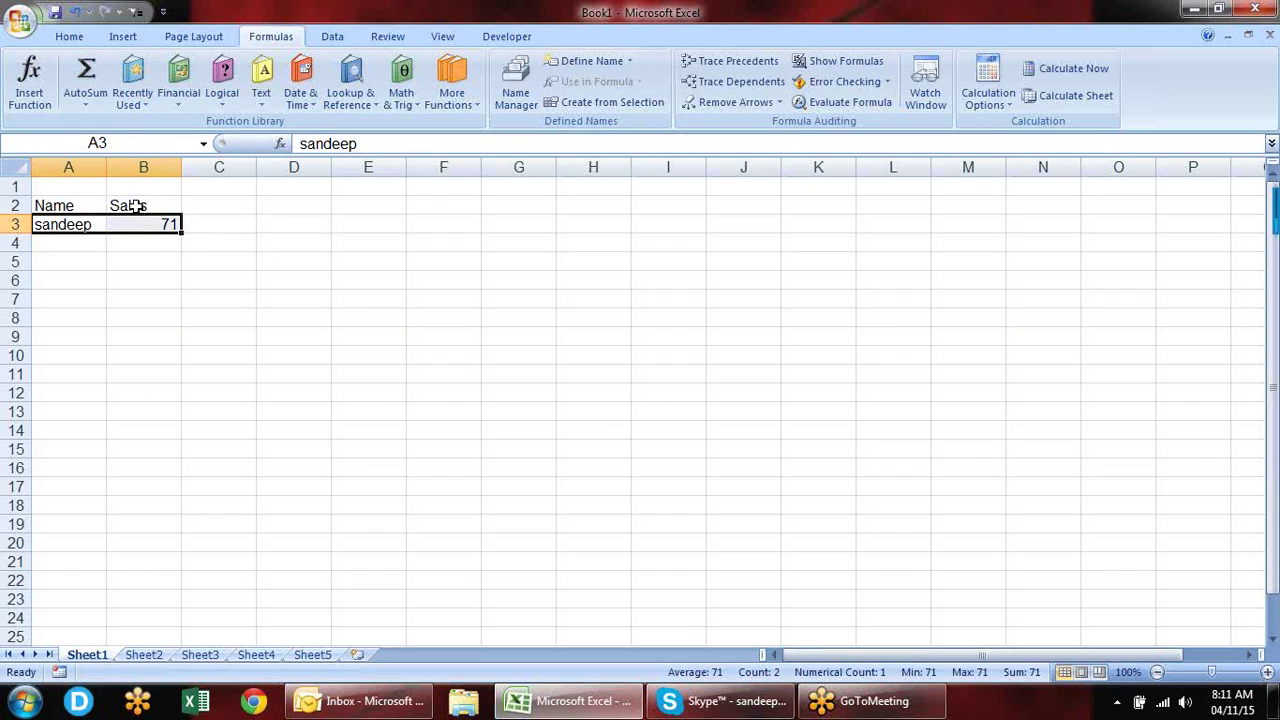
pyautogui.moveTo(182, 246); pyautogui.dragTo(254, 703)
pyautogui.hotkey('ctrl', 'c')
pyautogui.hotkey('ctrl', 'BackSpace')
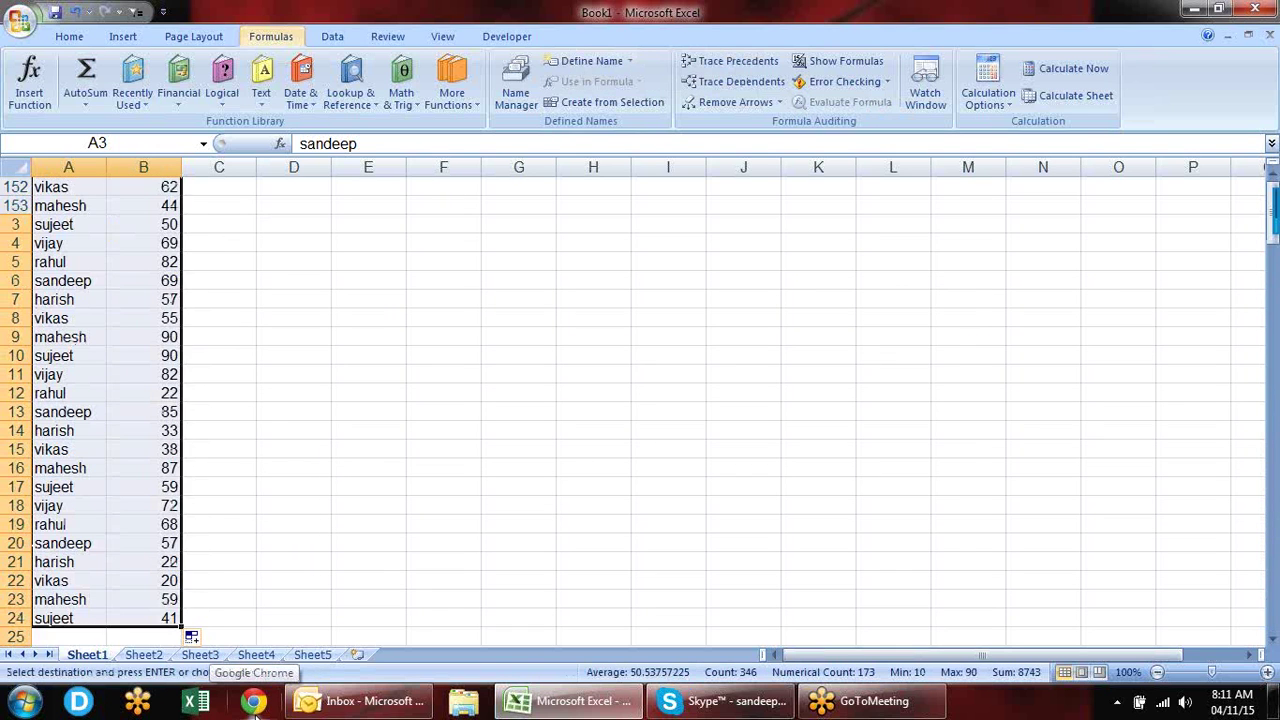
pyautogui.hotkey('ctrl', 'alt', 'v')
pyautogui.press('v')
pyautogui.press('Return')
pyautogui.press('Escape')
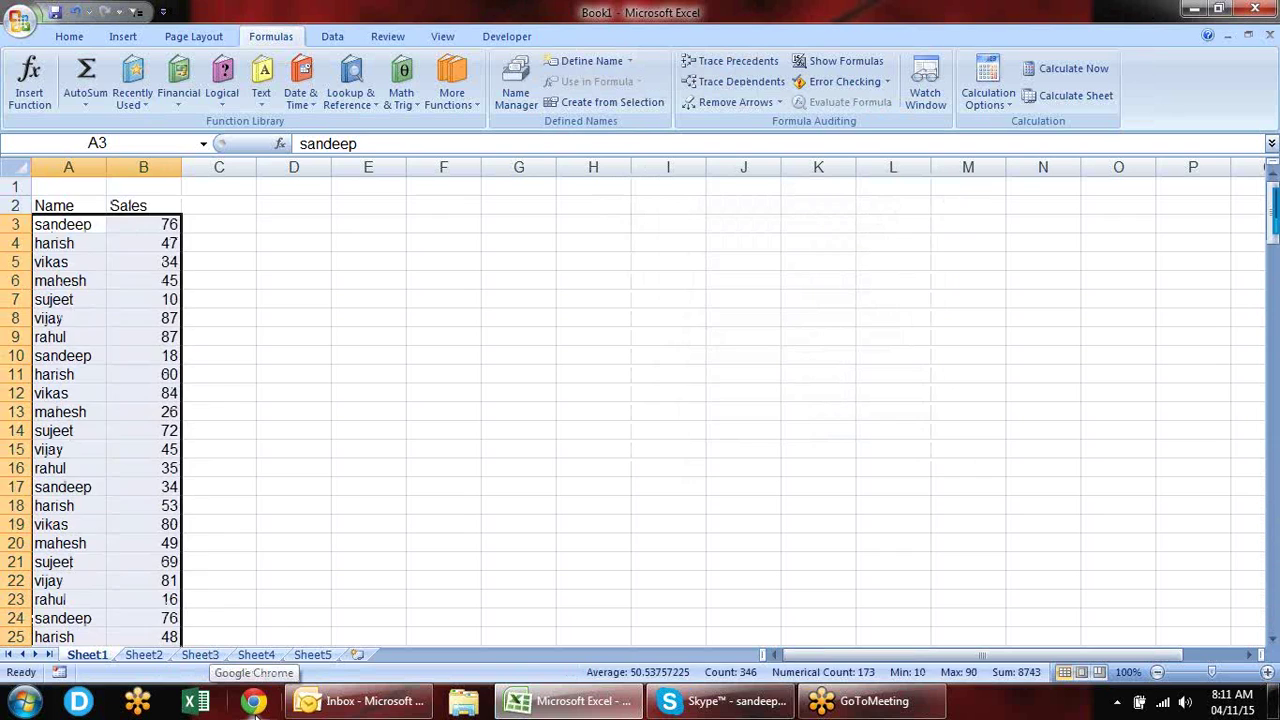
# Step: Delete the empty first row and move to cell E2
pyautogui.hotkey('ctrl', 'Home')
pyautogui.hotkey('shift', 'space')
pyautogui.hotkey('ctrl', '-')
pyautogui.press('Down')
pyautogui.press('Right')
pyautogui.press('Right')
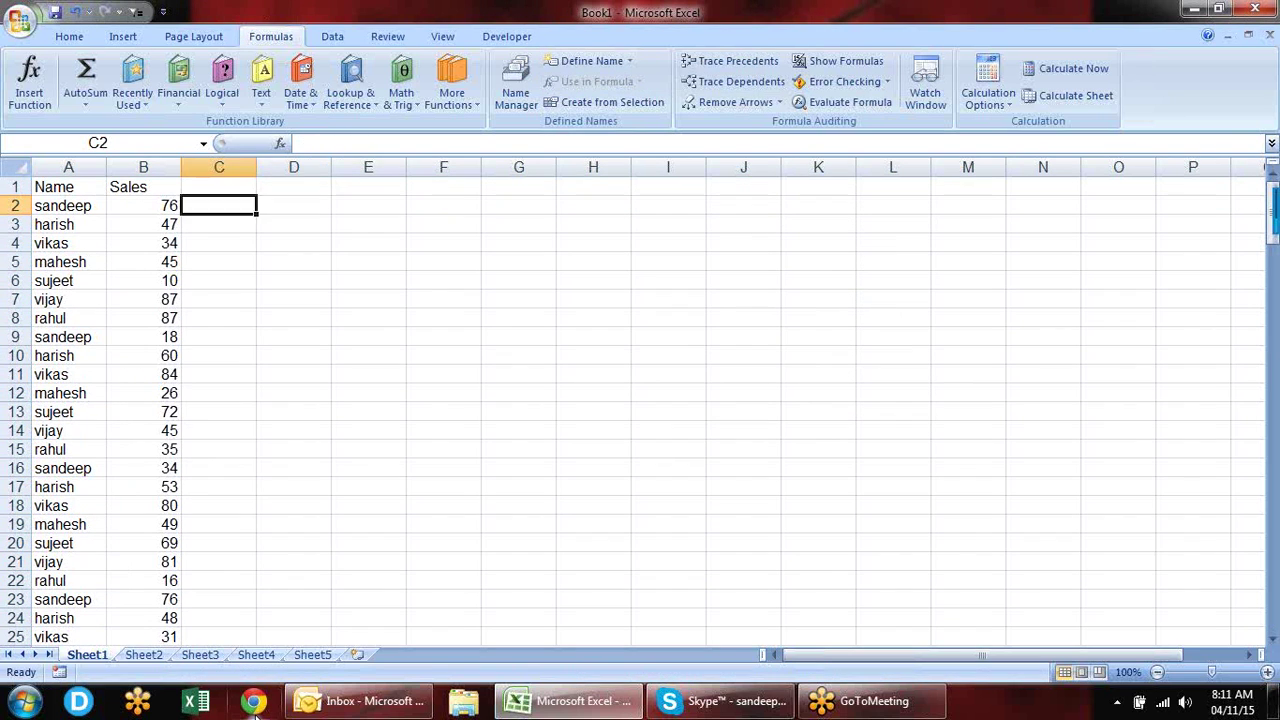
pyautogui.press('Right')
pyautogui.press('Right')
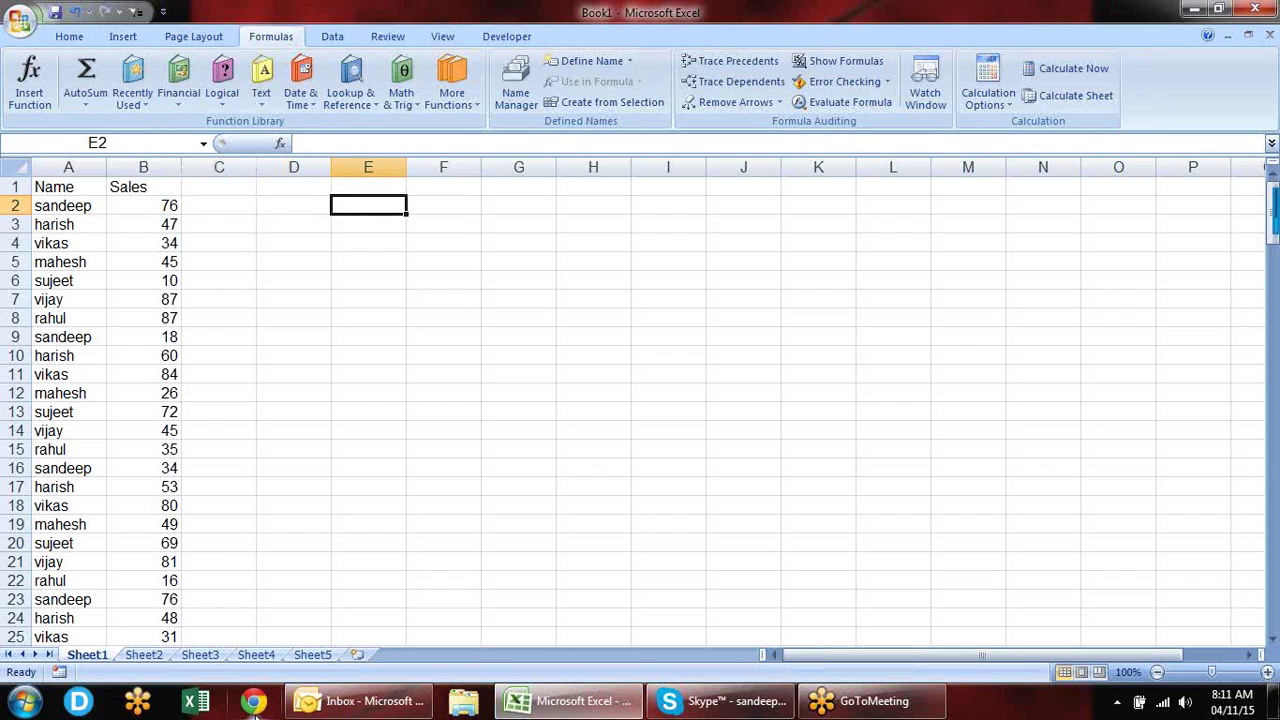
# Step: Enter the band 0'-40 in E2 and the header inc in F1
pyautogui.write("0'-40")
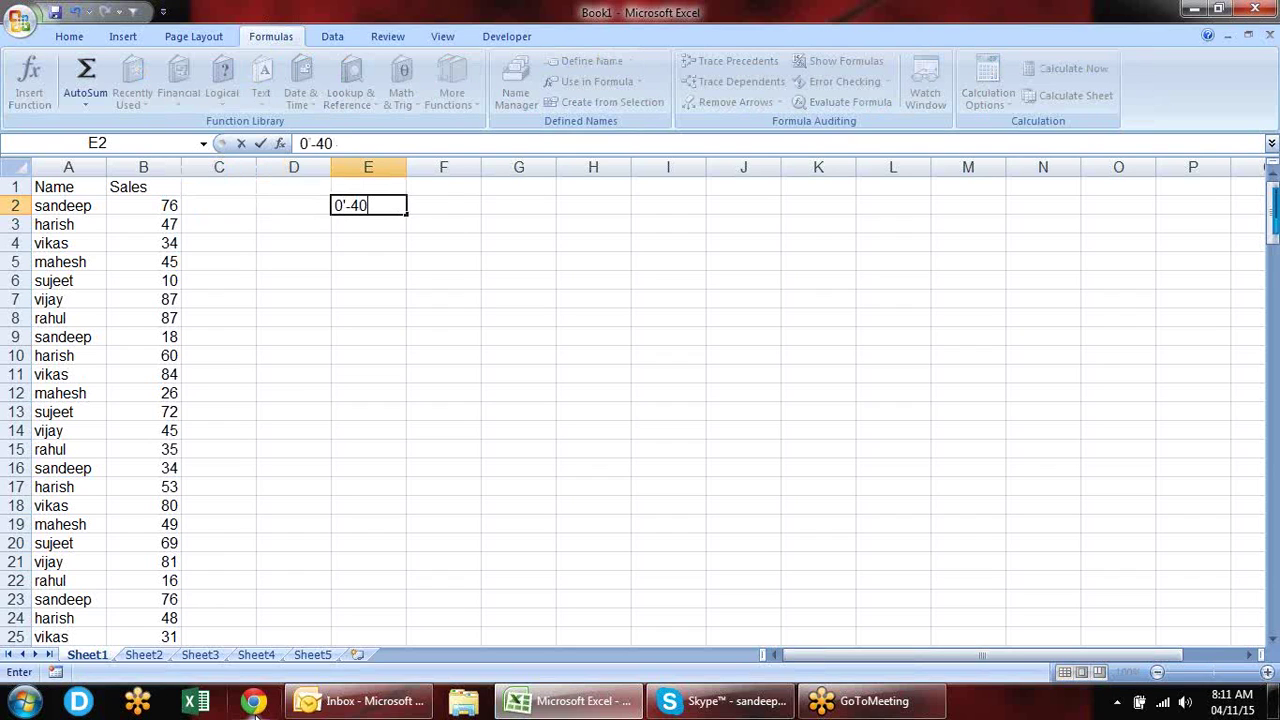
pyautogui.press('Tab')
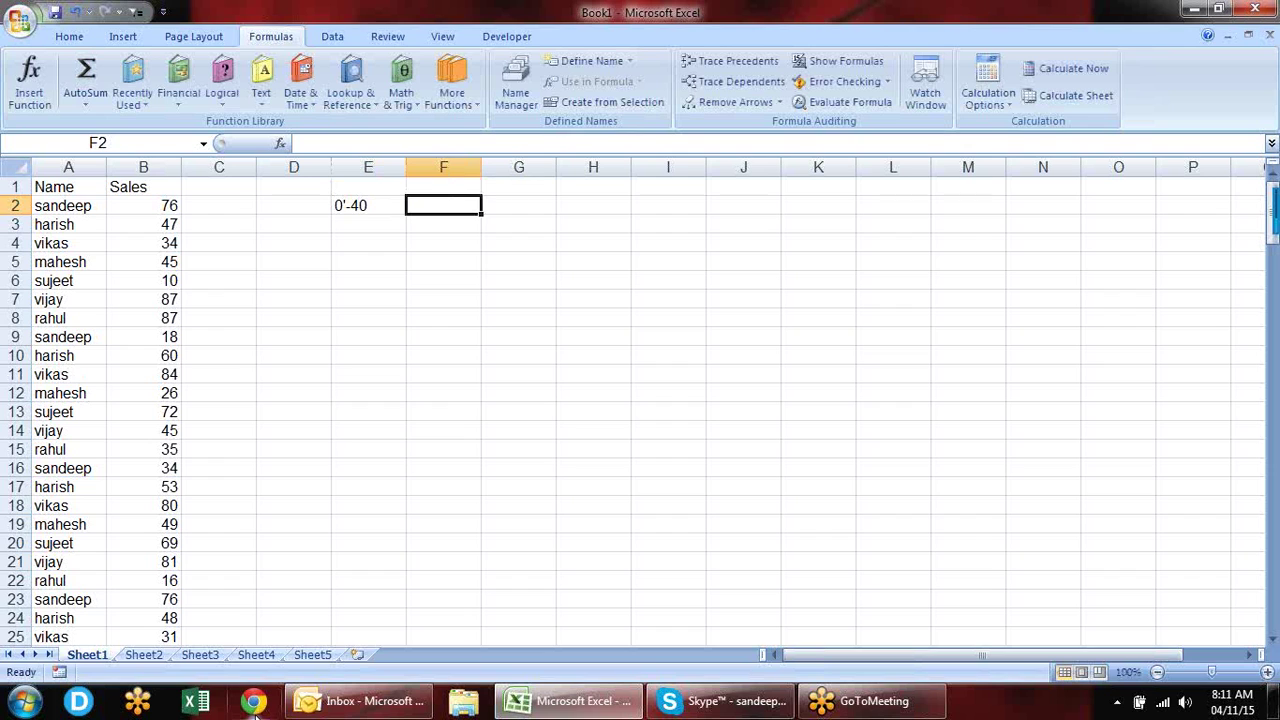
pyautogui.press('Up')
pyautogui.write('inv')
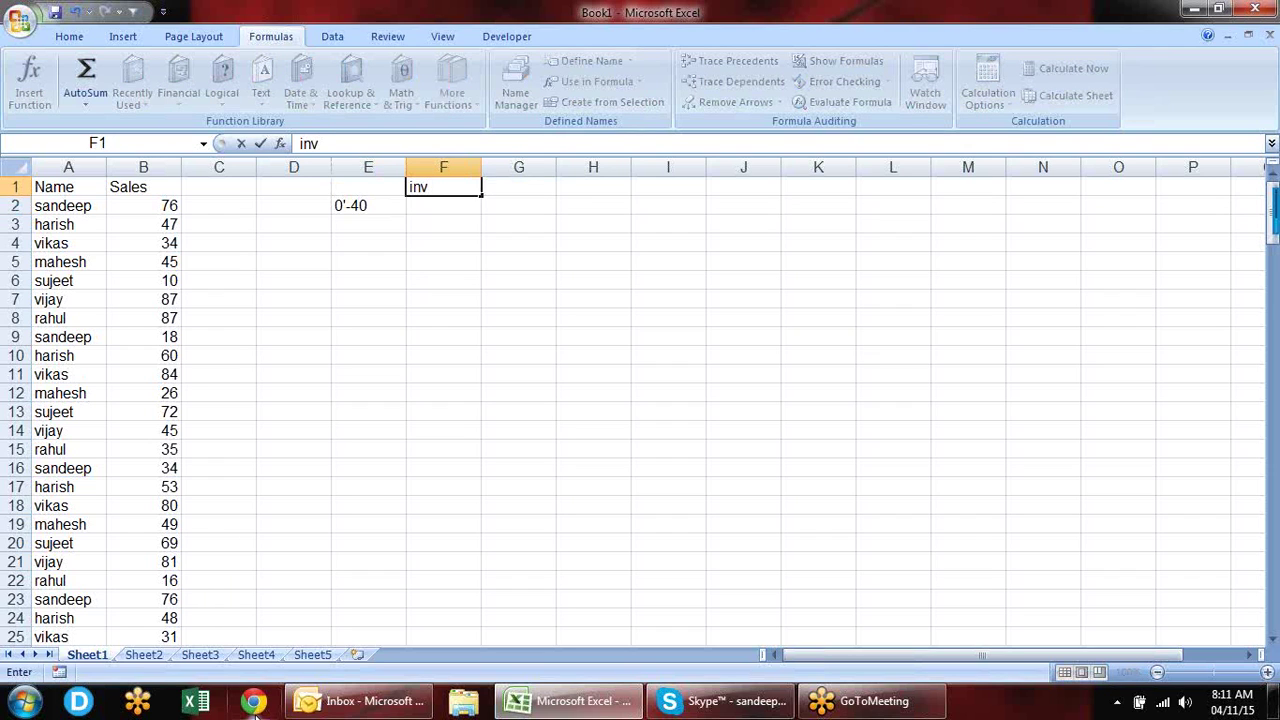
pyautogui.press('BackSpace')
pyautogui.write('c')
pyautogui.press('Return')
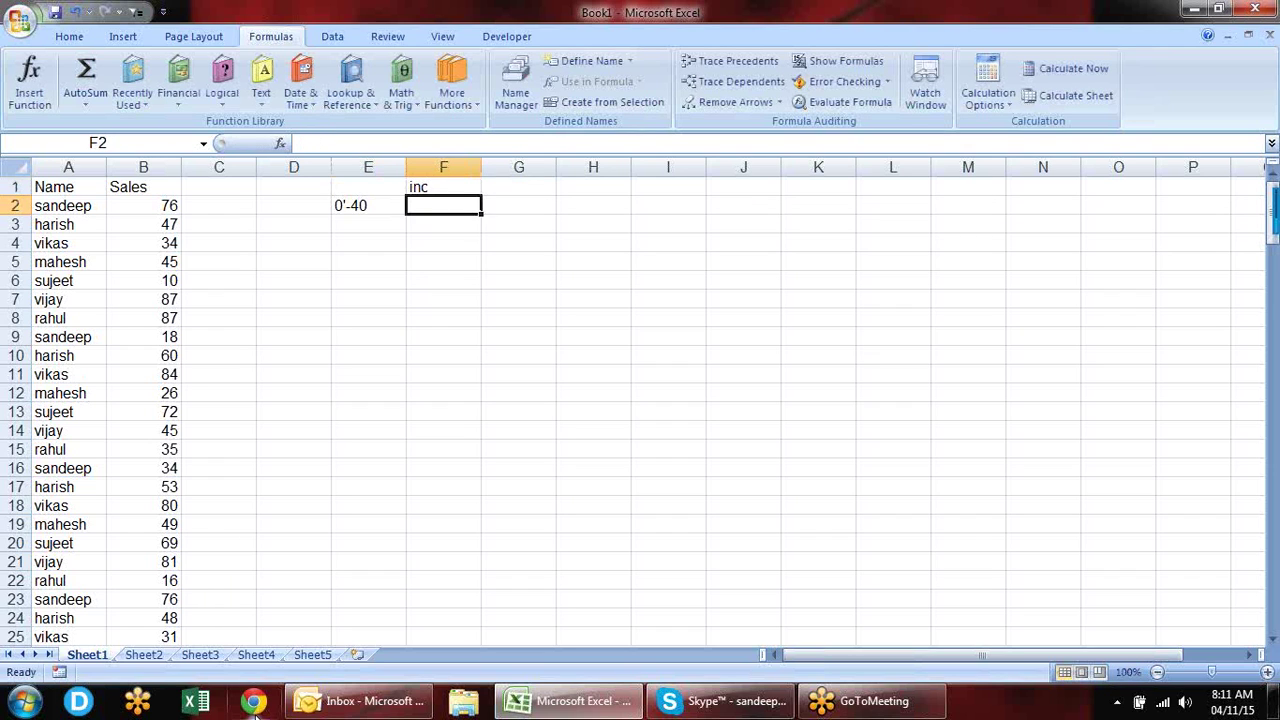
# Step: Rename B1 to qty and put a qty header in E1
pyautogui.press('Left')
pyautogui.press('Left')
pyautogui.press('Left')
pyautogui.press('Left')
pyautogui.press('Up')
pyautogui.write('qty')
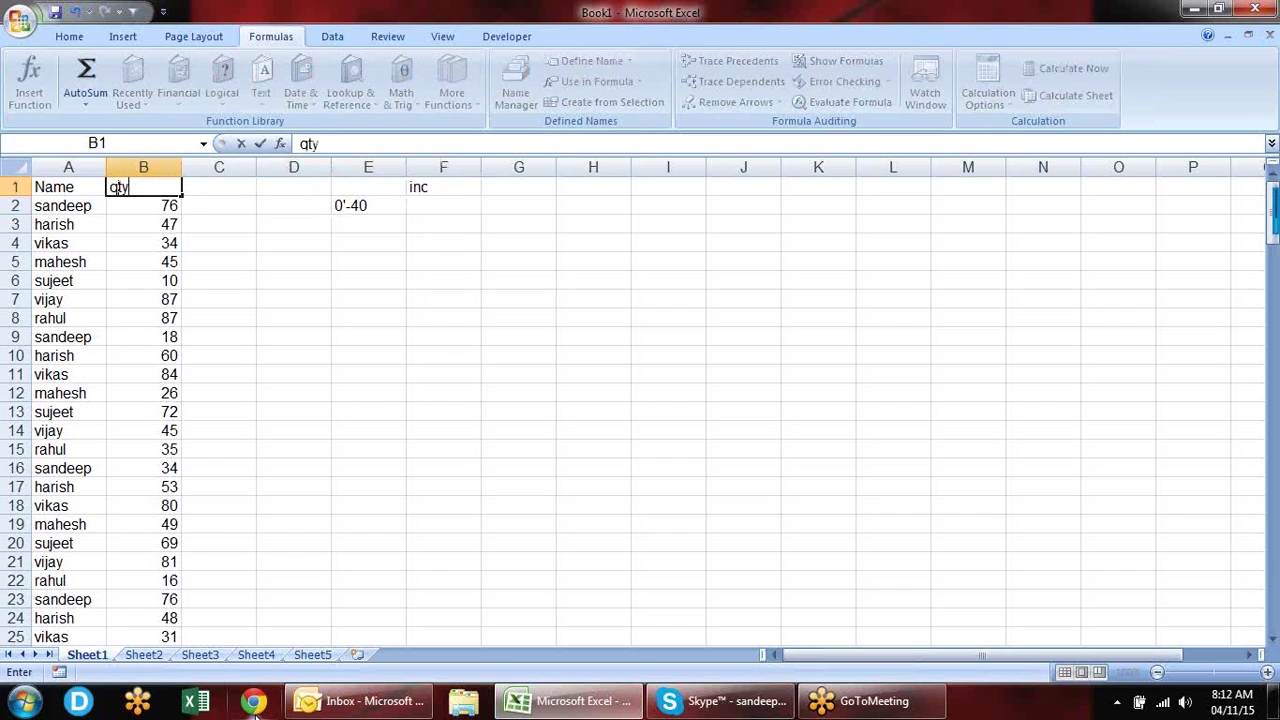
pyautogui.press('Right')
pyautogui.press('Right')
pyautogui.press('Right')
pyautogui.press('Right')
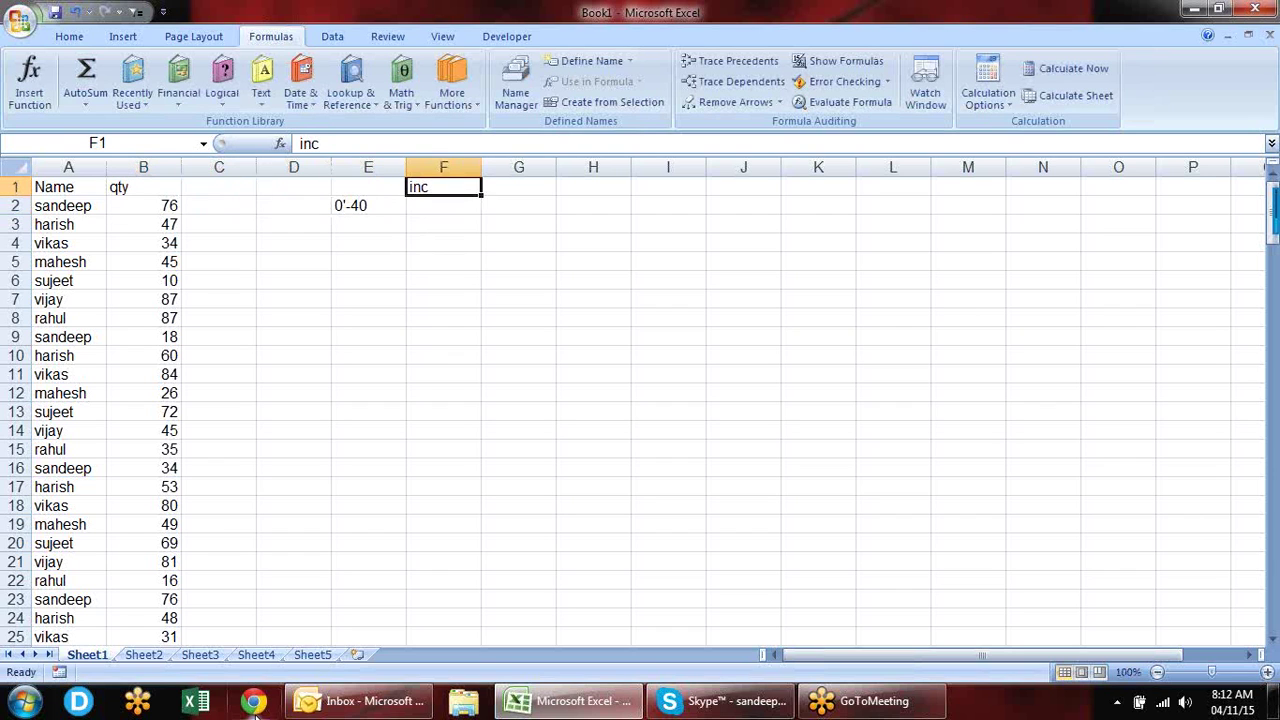
pyautogui.press('Left')
pyautogui.write('qty')
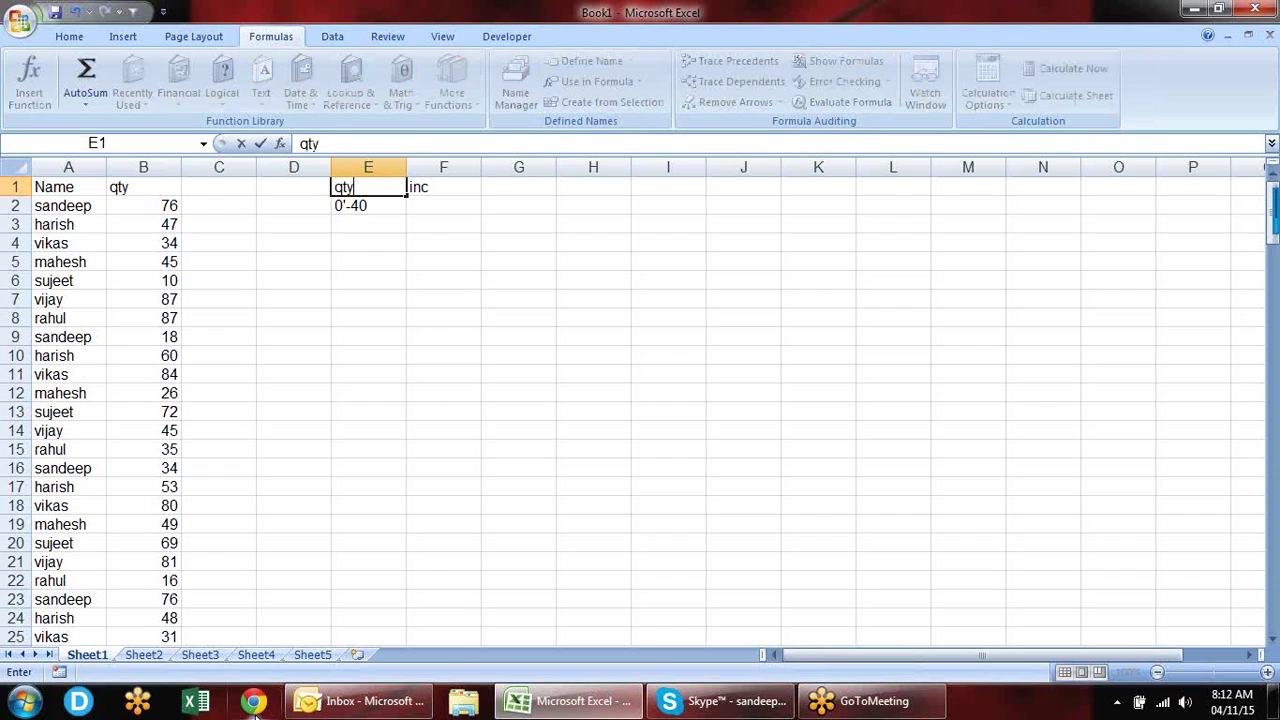
pyautogui.press('Return')
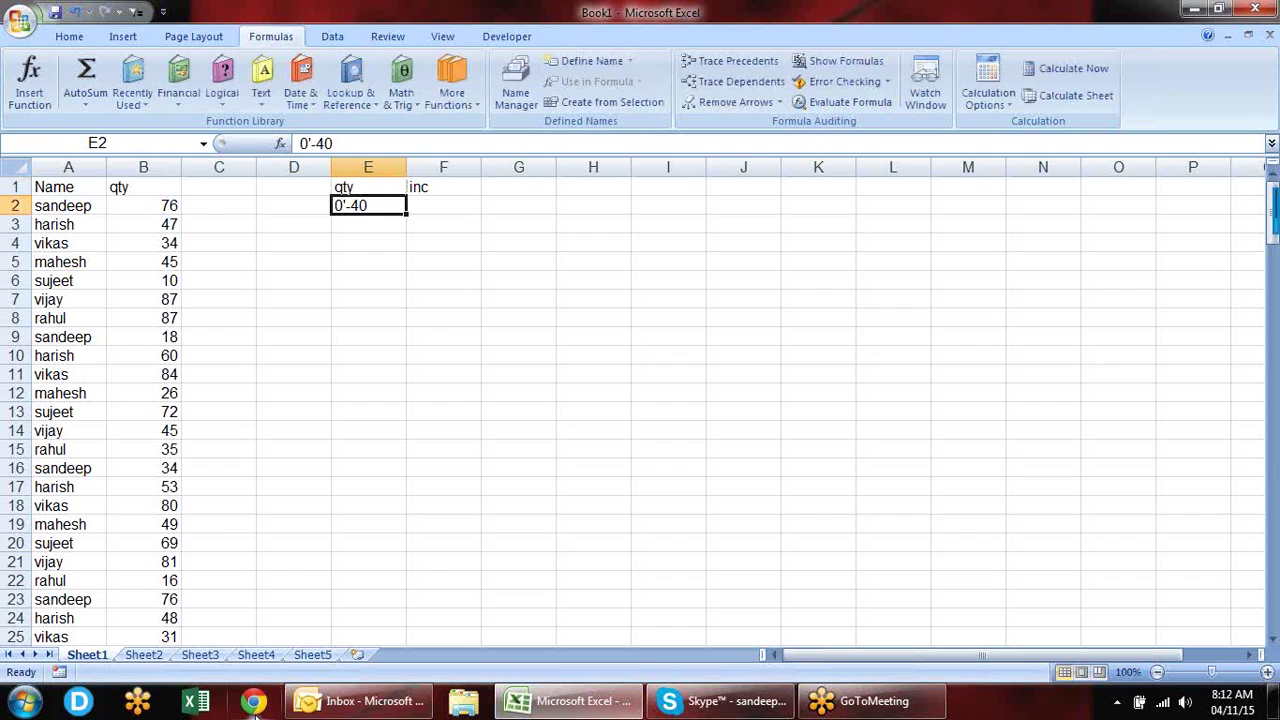
# Step: Enter incentive 500 in F2 and the band 41-60 with 1000
pyautogui.press('Right')
pyautogui.write('500')
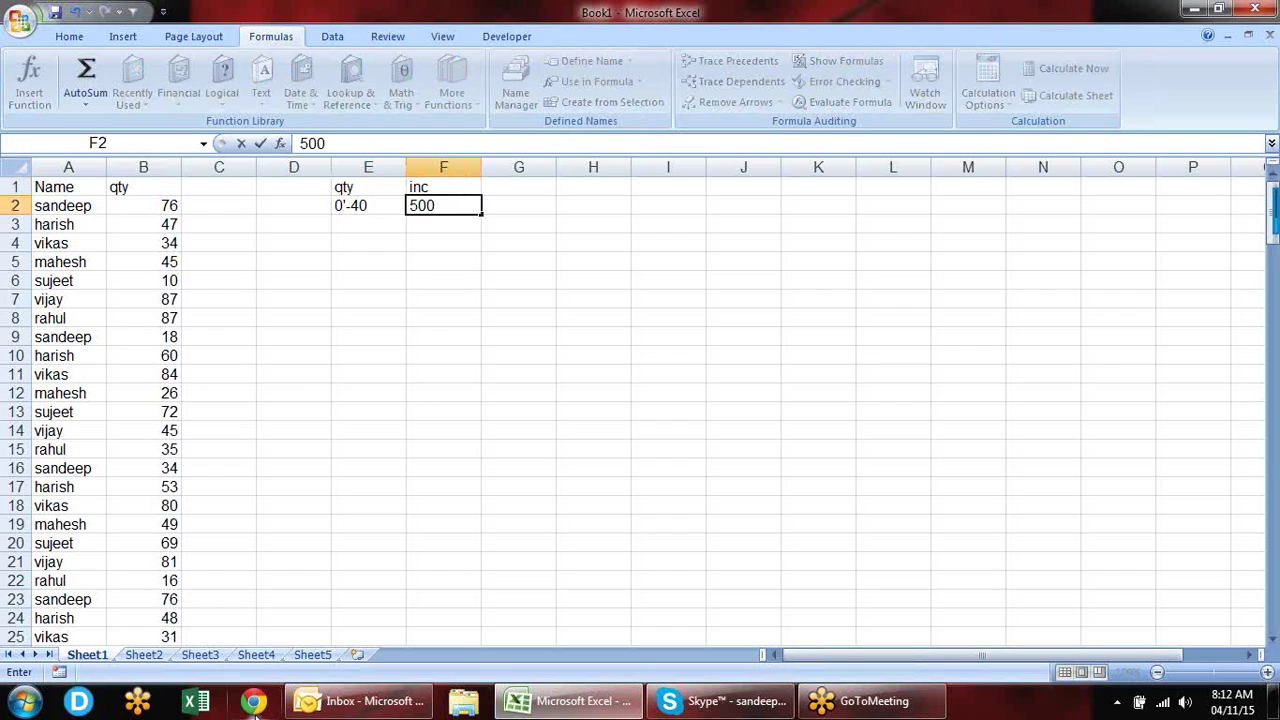
pyautogui.press('Return')
pyautogui.press('Left')
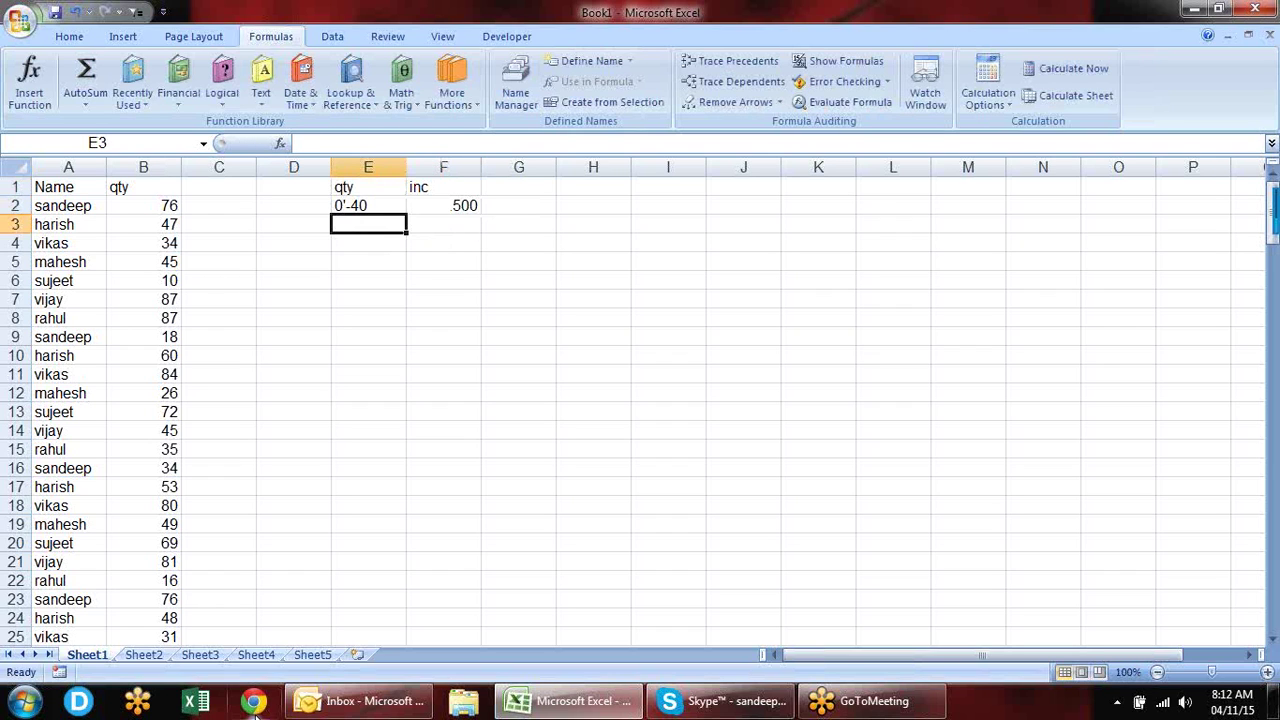
pyautogui.write('41-')
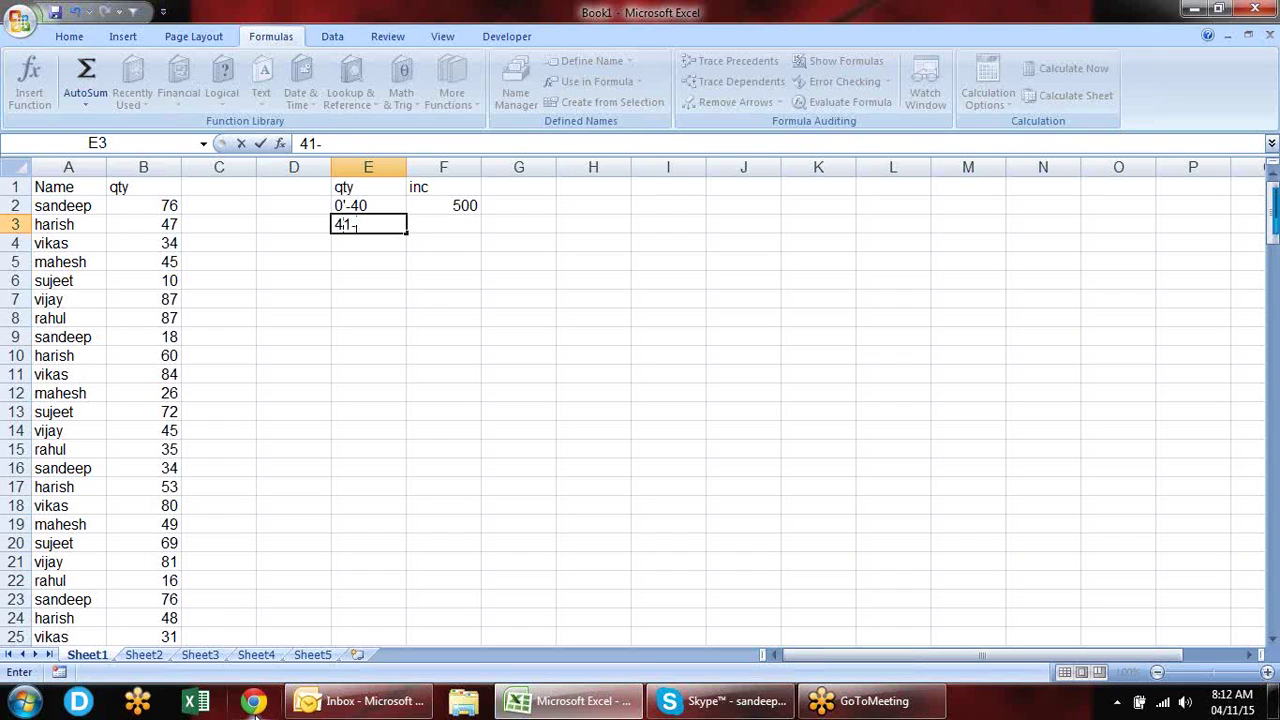
pyautogui.write('60')
pyautogui.press('Tab')
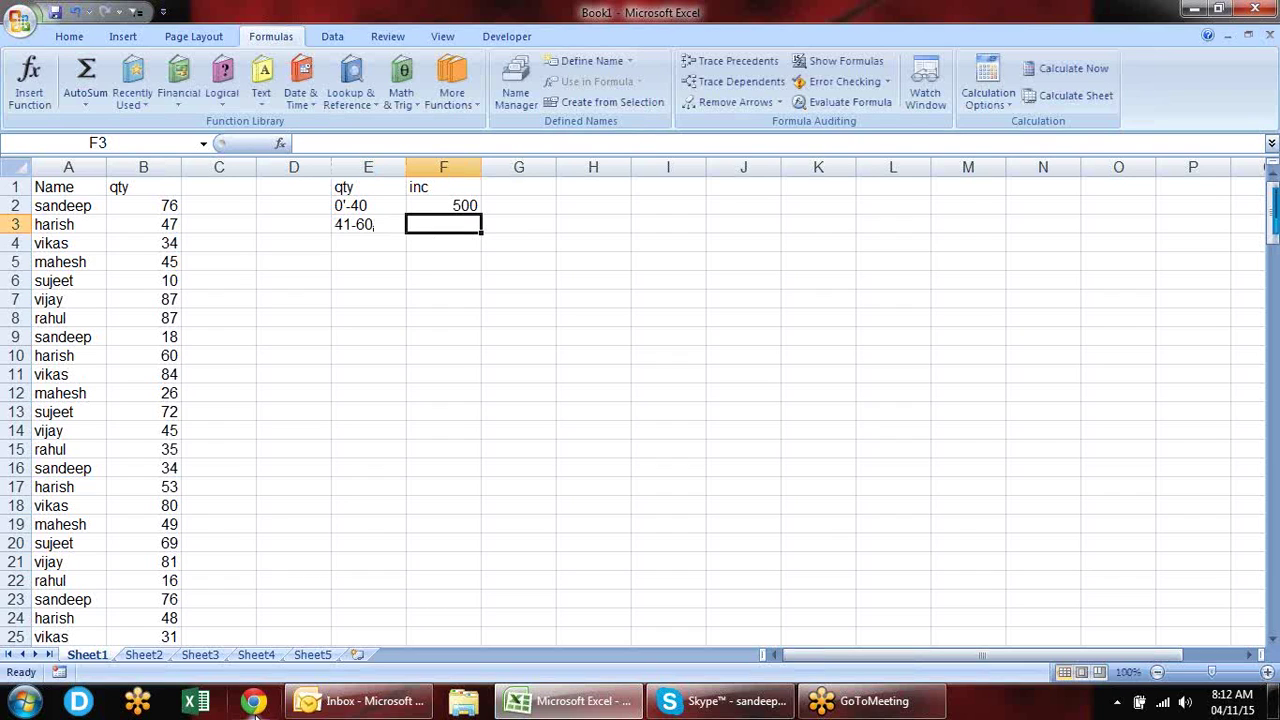
pyautogui.write('1000')
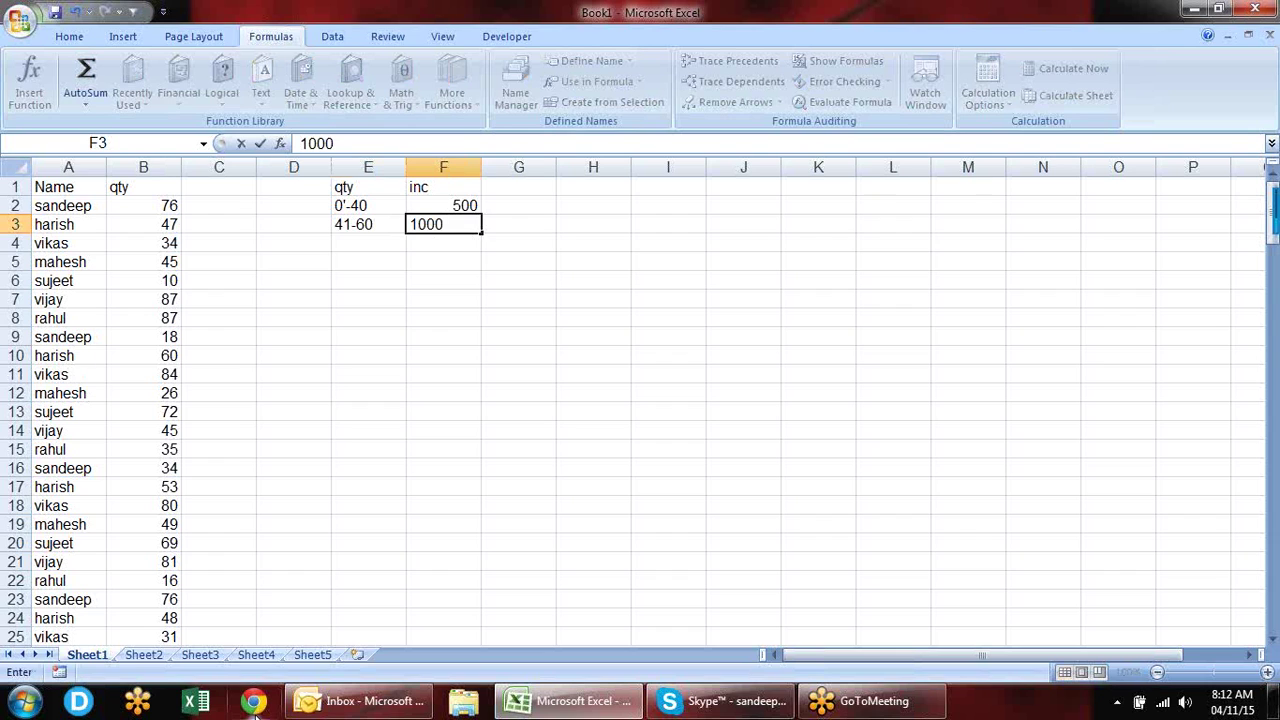
pyautogui.press('Return')
# Step: Add bands 61-80 with 1500 and >80 with 2000
pyautogui.write('61-80')
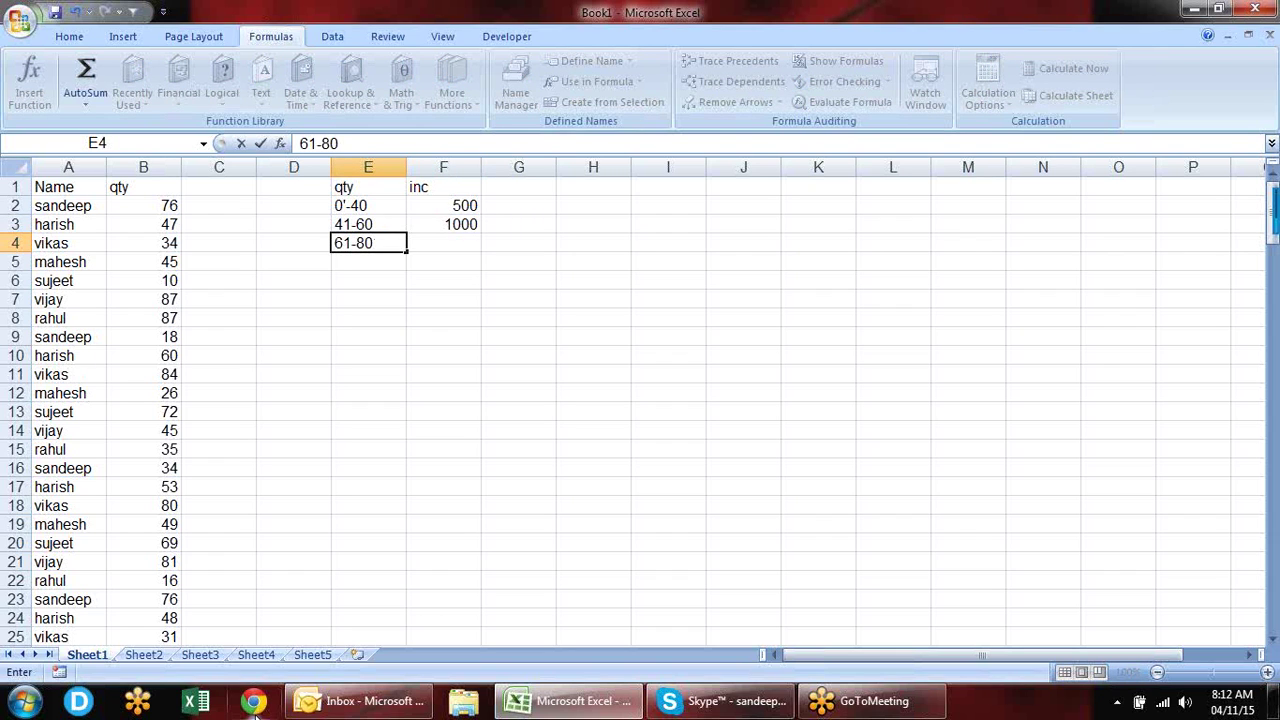
pyautogui.press('Tab')
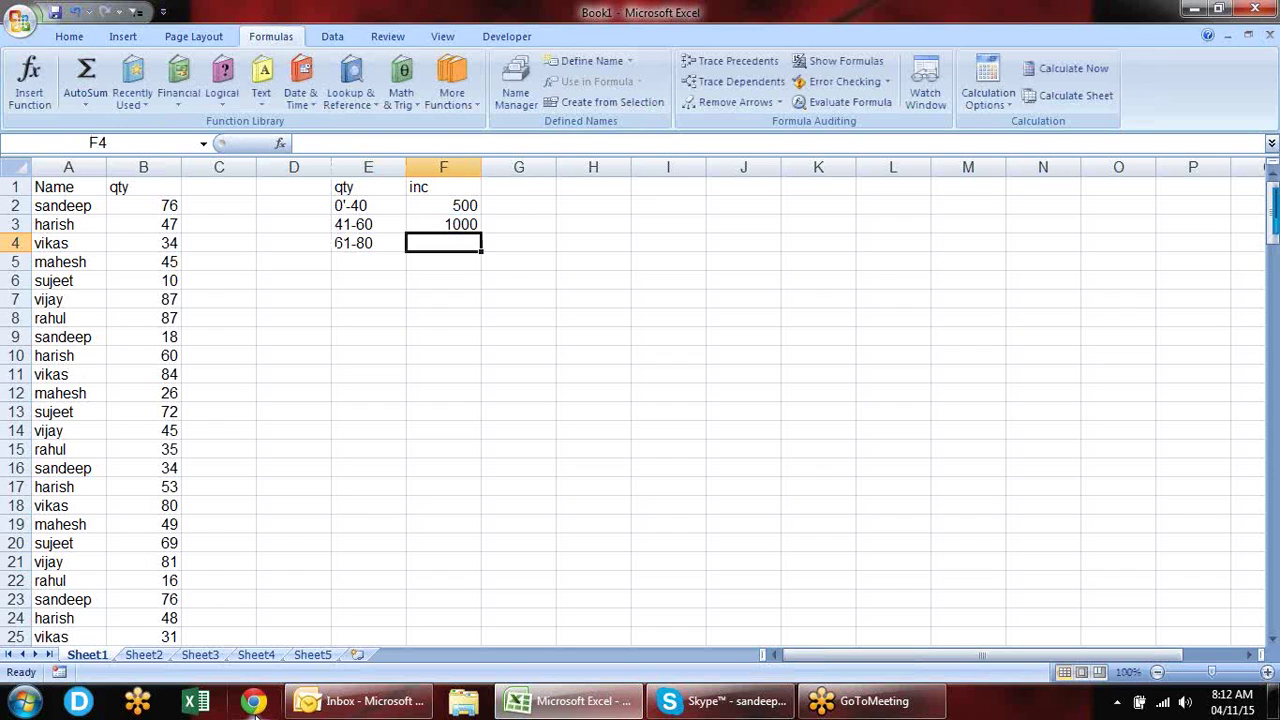
pyautogui.write('1500')
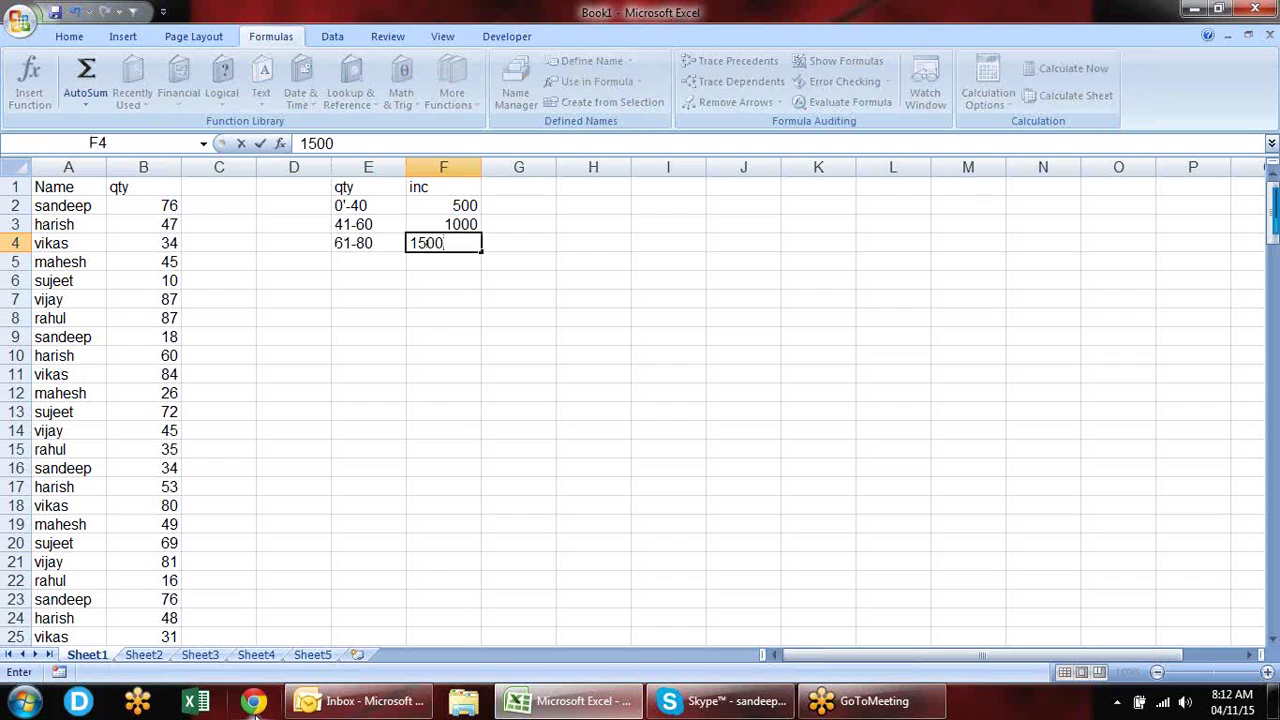
pyautogui.press('Return')
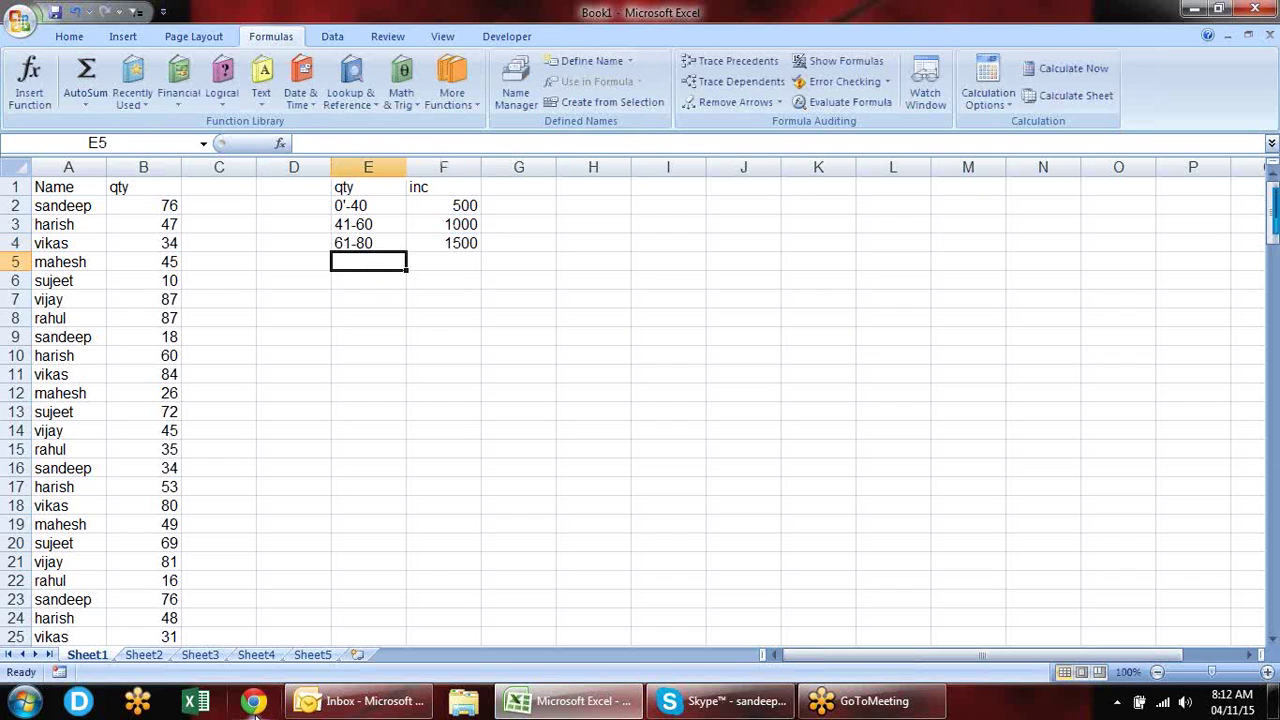
pyautogui.write('>80')
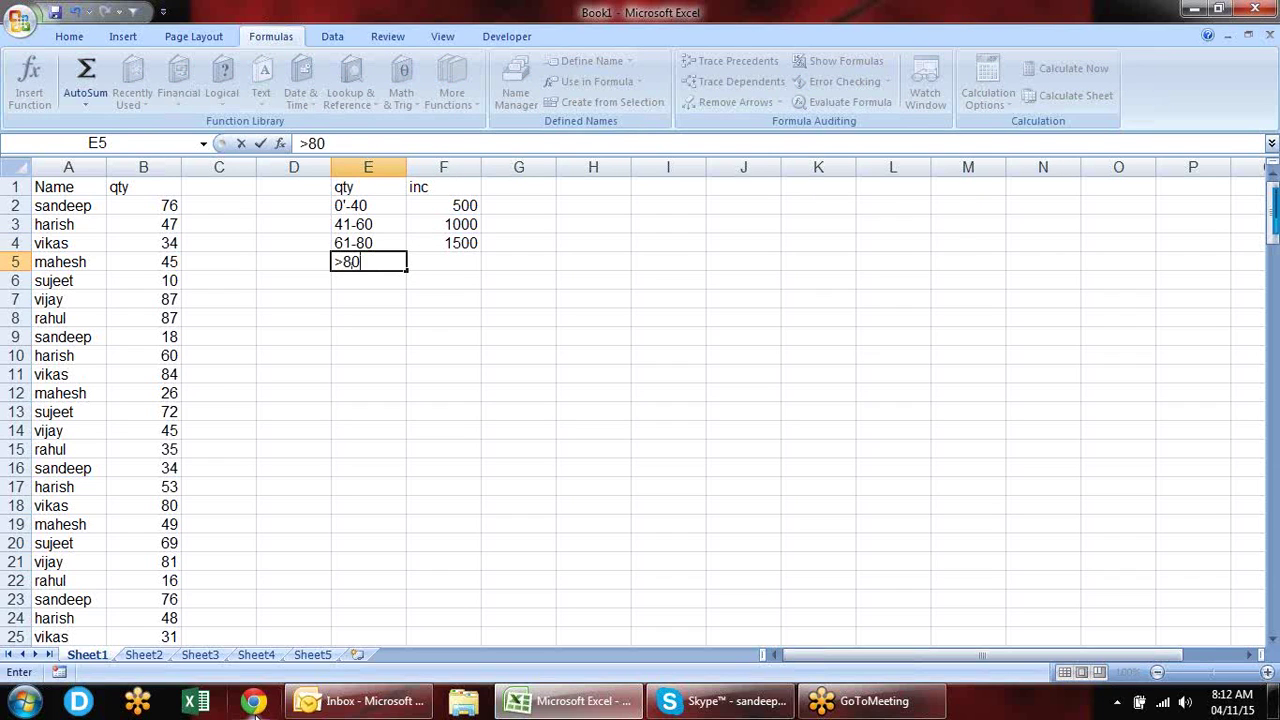
pyautogui.press('Tab')
pyautogui.write('2000')
pyautogui.press('Return')
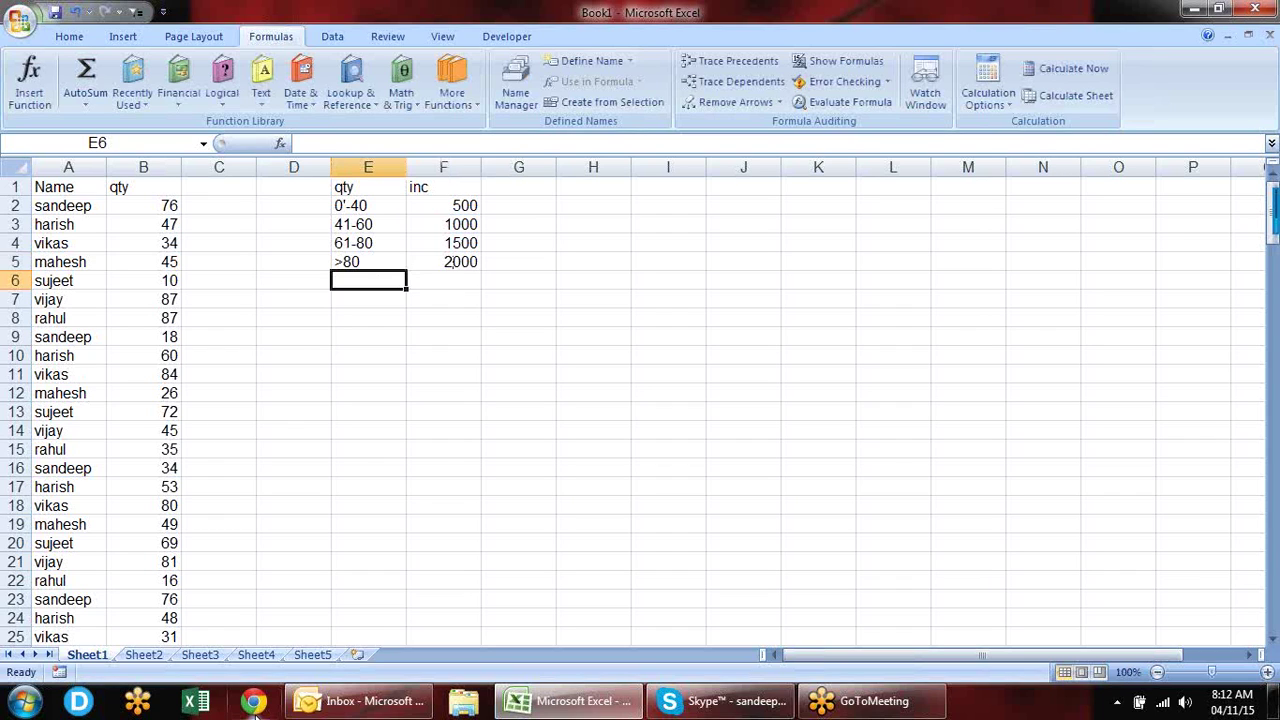
# Step: Put the header Inc in C1, then move to E7
pyautogui.press('Left')
pyautogui.press('Left')
pyautogui.press('Up')
pyautogui.press('Up')
pyautogui.press('Up')
pyautogui.press('Up')
pyautogui.press('Up')
pyautogui.write('Inc')
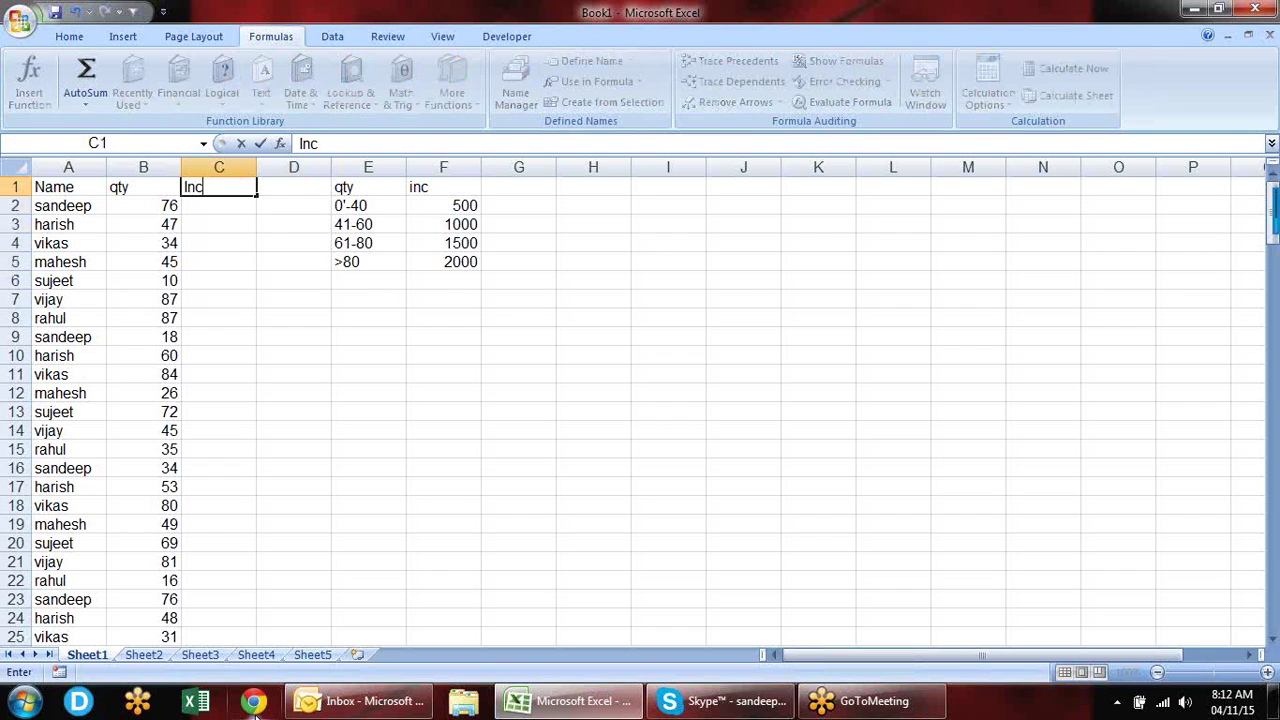
pyautogui.press('Return')
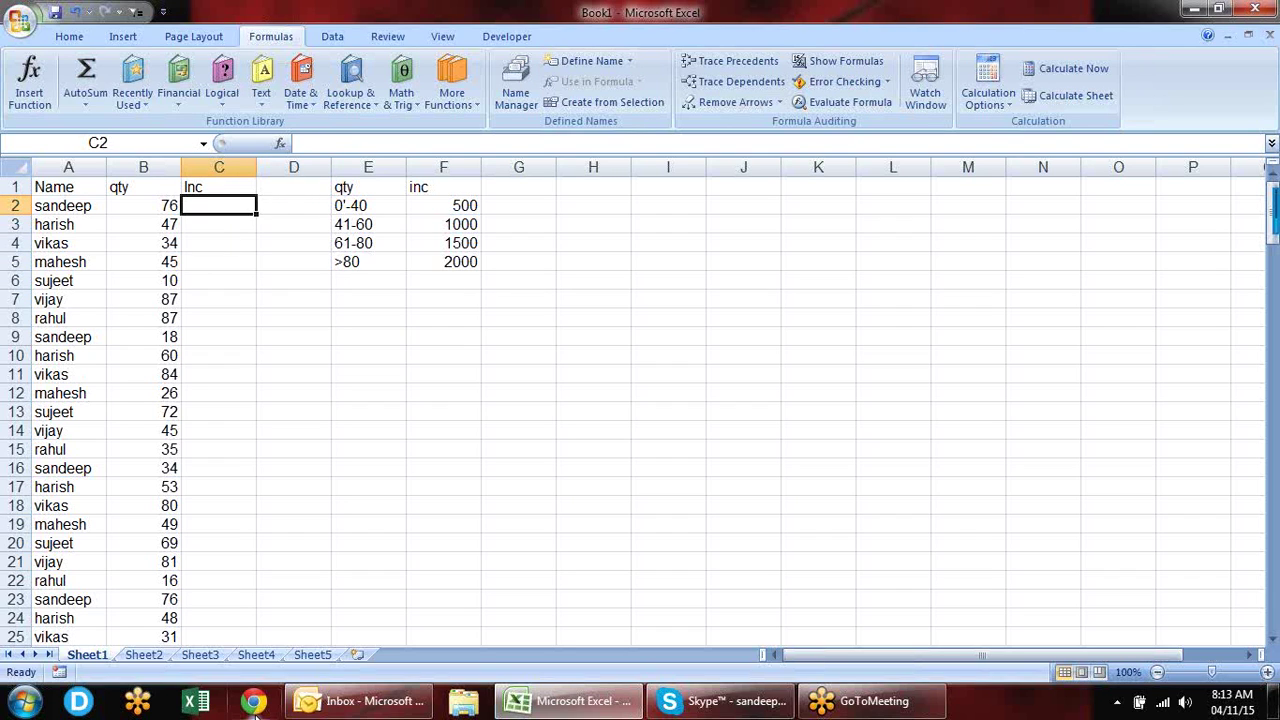
pyautogui.press('Right')
pyautogui.press('Right')
pyautogui.press('Right')
pyautogui.press('Down')
pyautogui.press('Down')
pyautogui.press('Down')
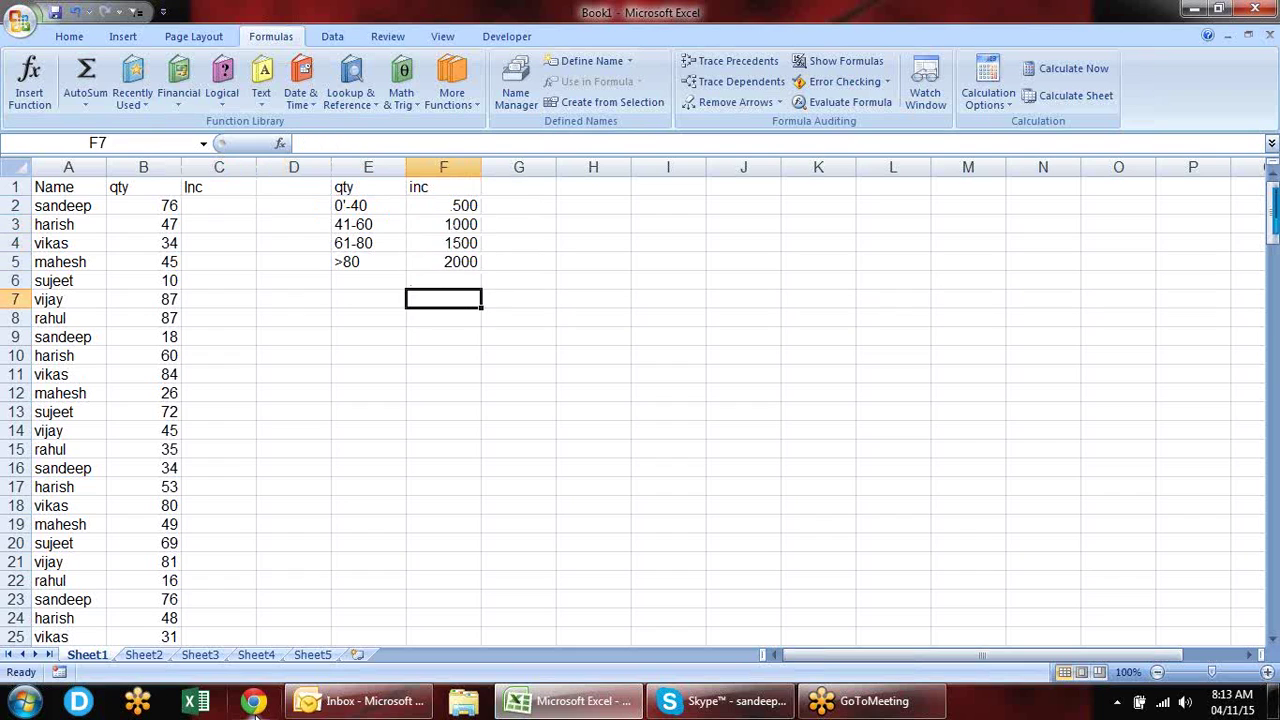
pyautogui.press('Left')
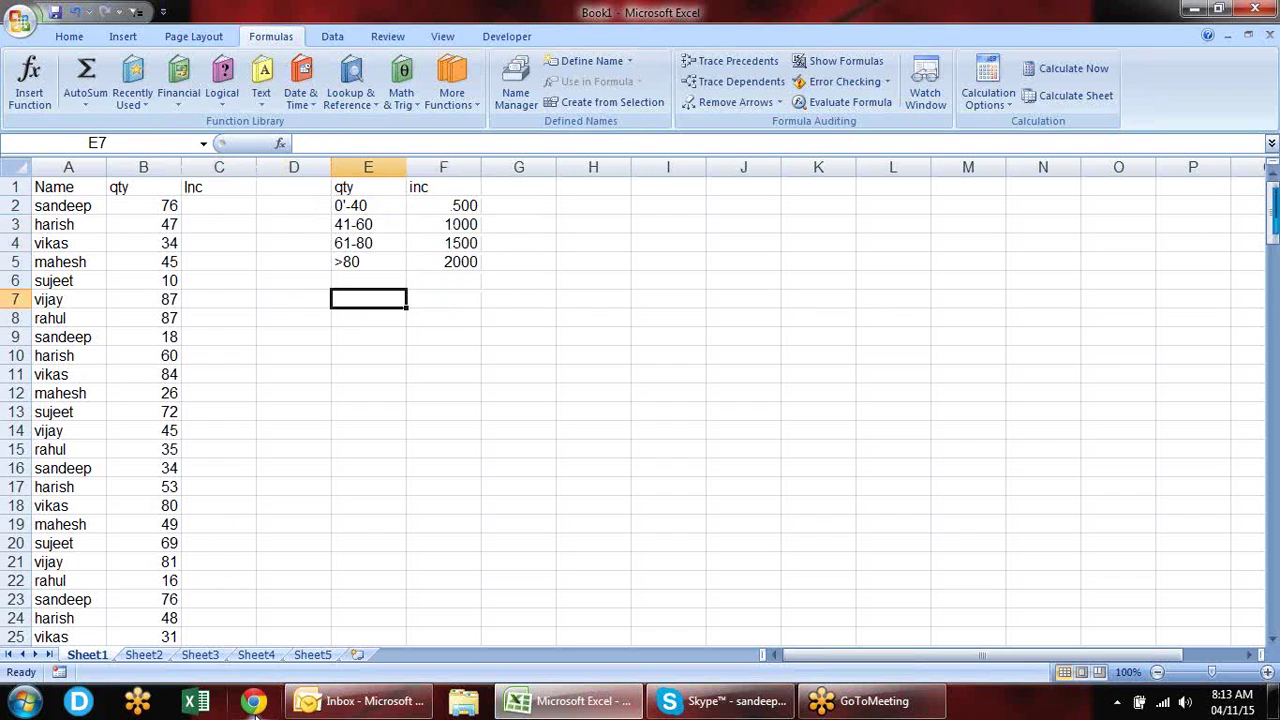
# Step: Enter thresholds 40, 60, 80 in E7:E9 with incentives 500 and 1000
pyautogui.write('40')
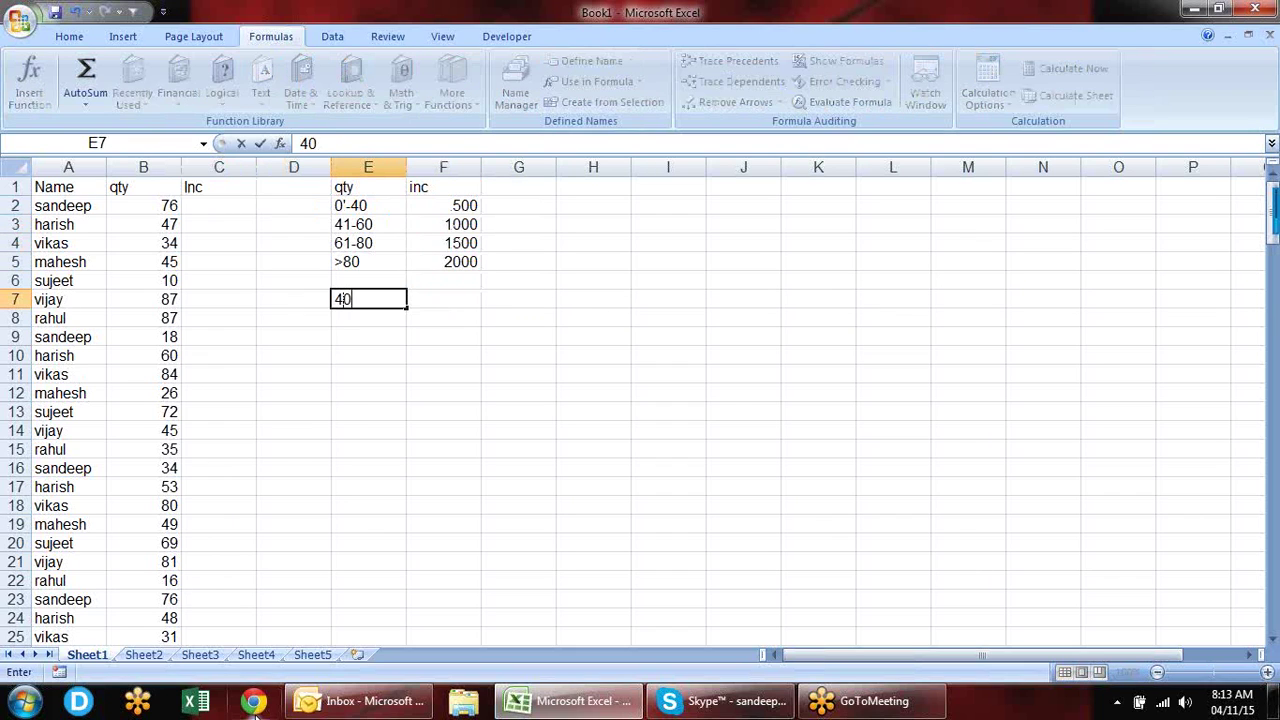
pyautogui.press('Right')
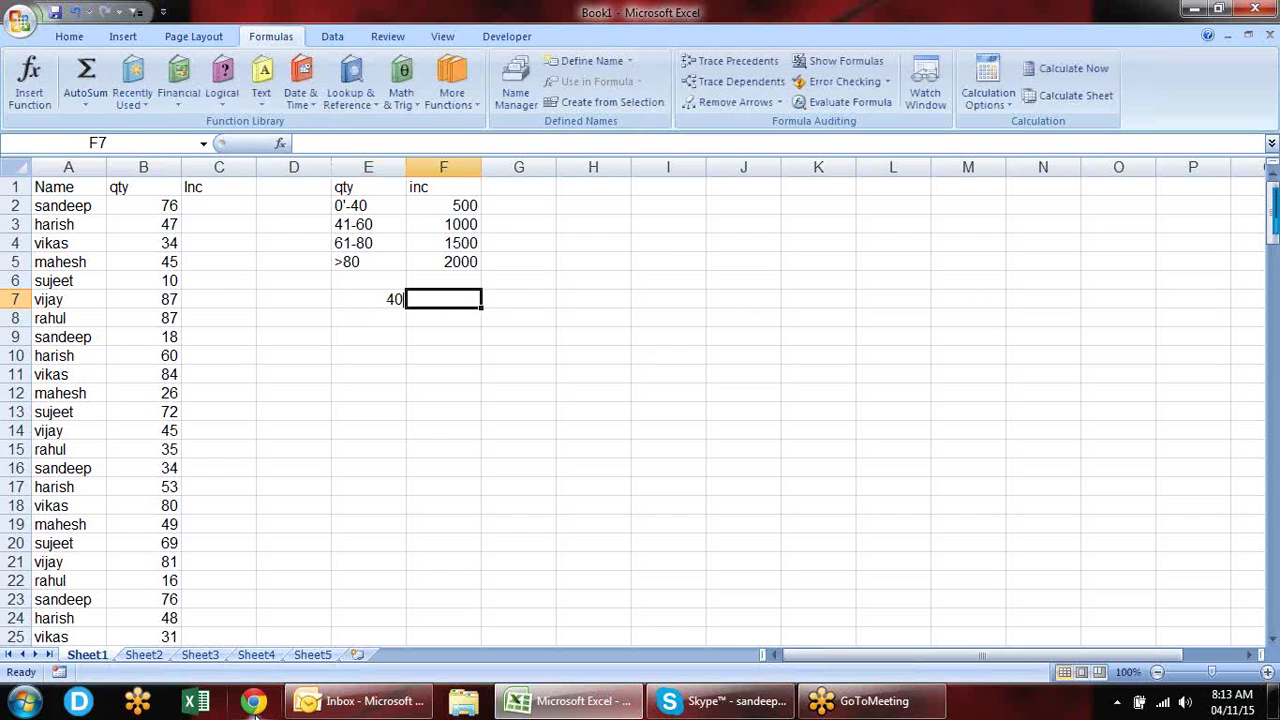
pyautogui.write('500')
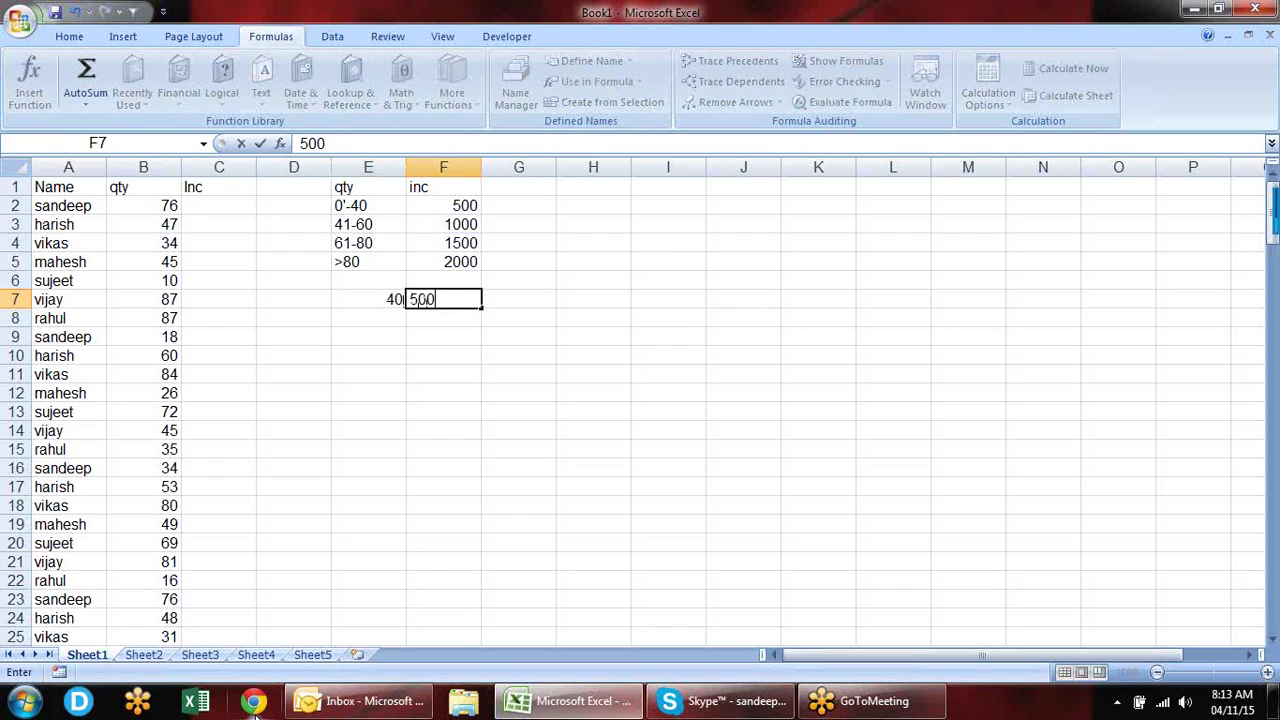
pyautogui.press('Return')
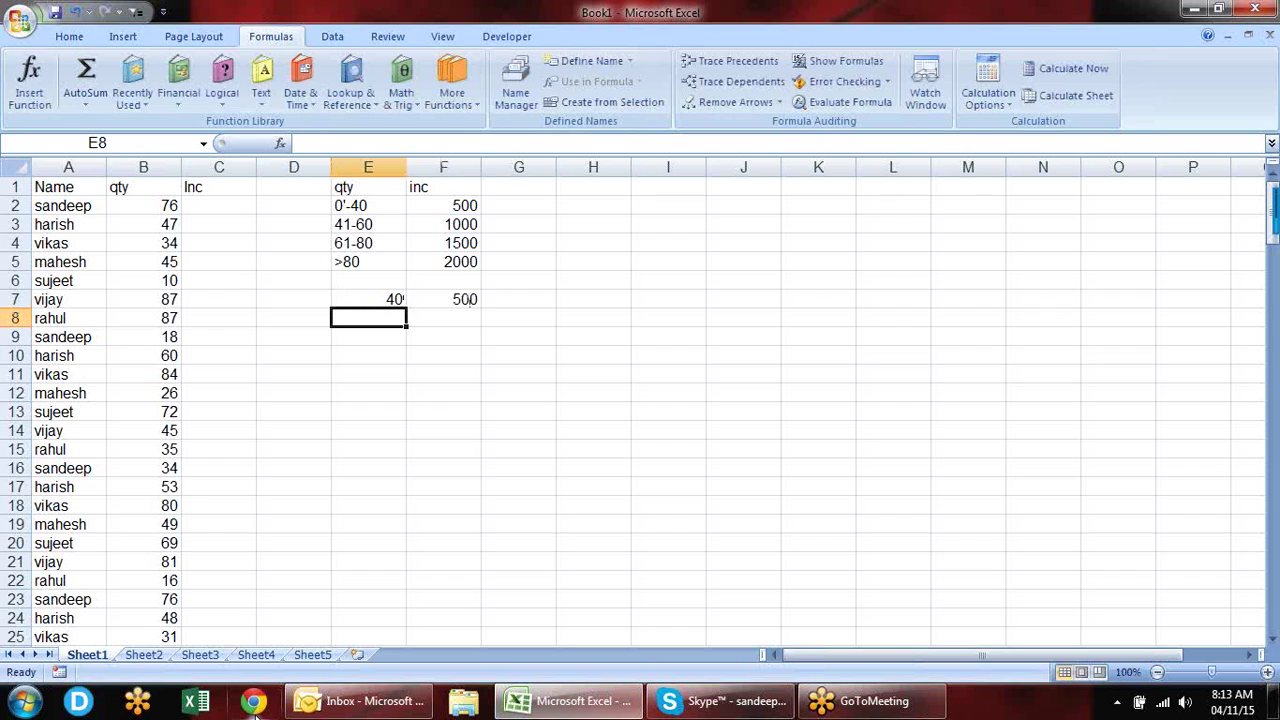
pyautogui.write('60')
pyautogui.press('Right')
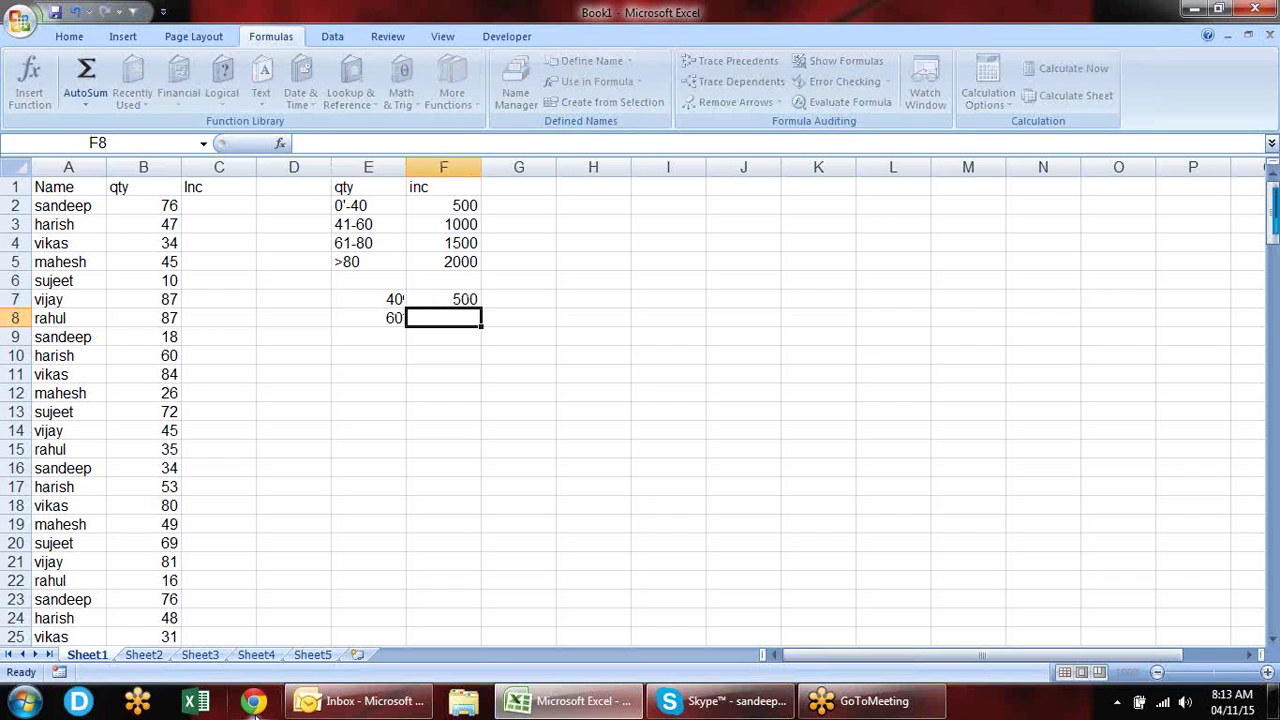
pyautogui.write('1000')
pyautogui.press('Return')
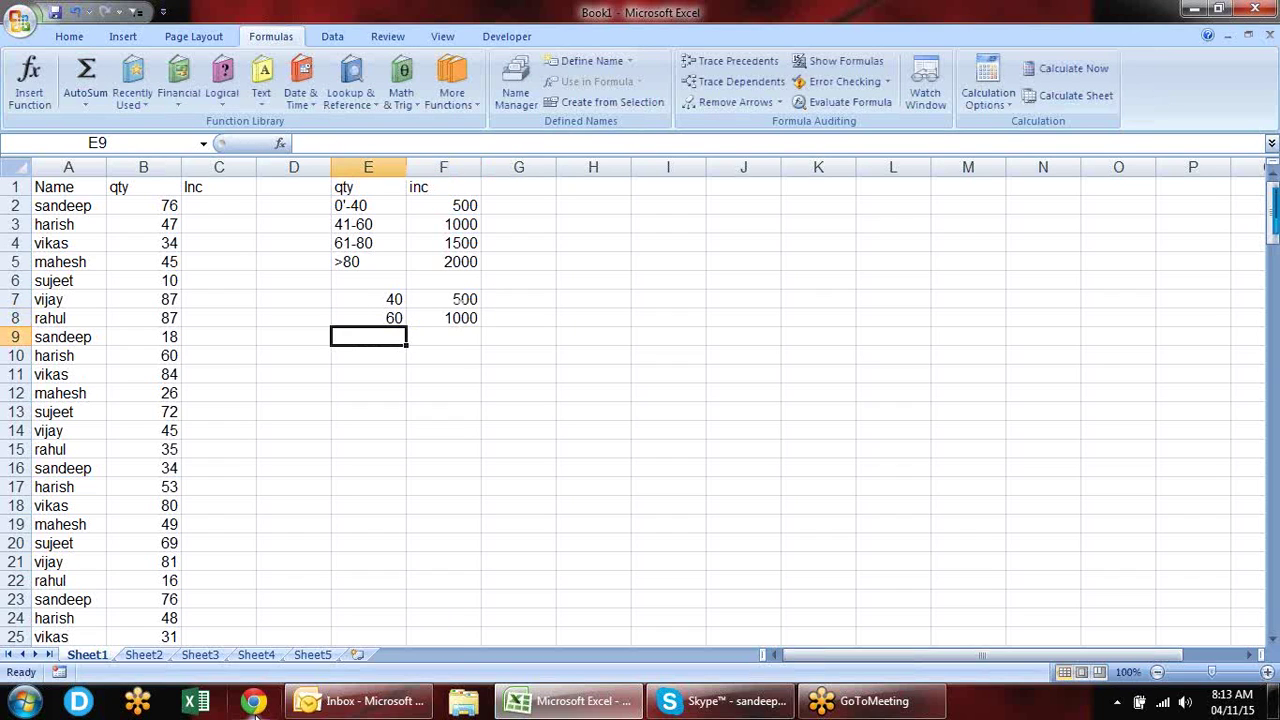
pyautogui.write('80')
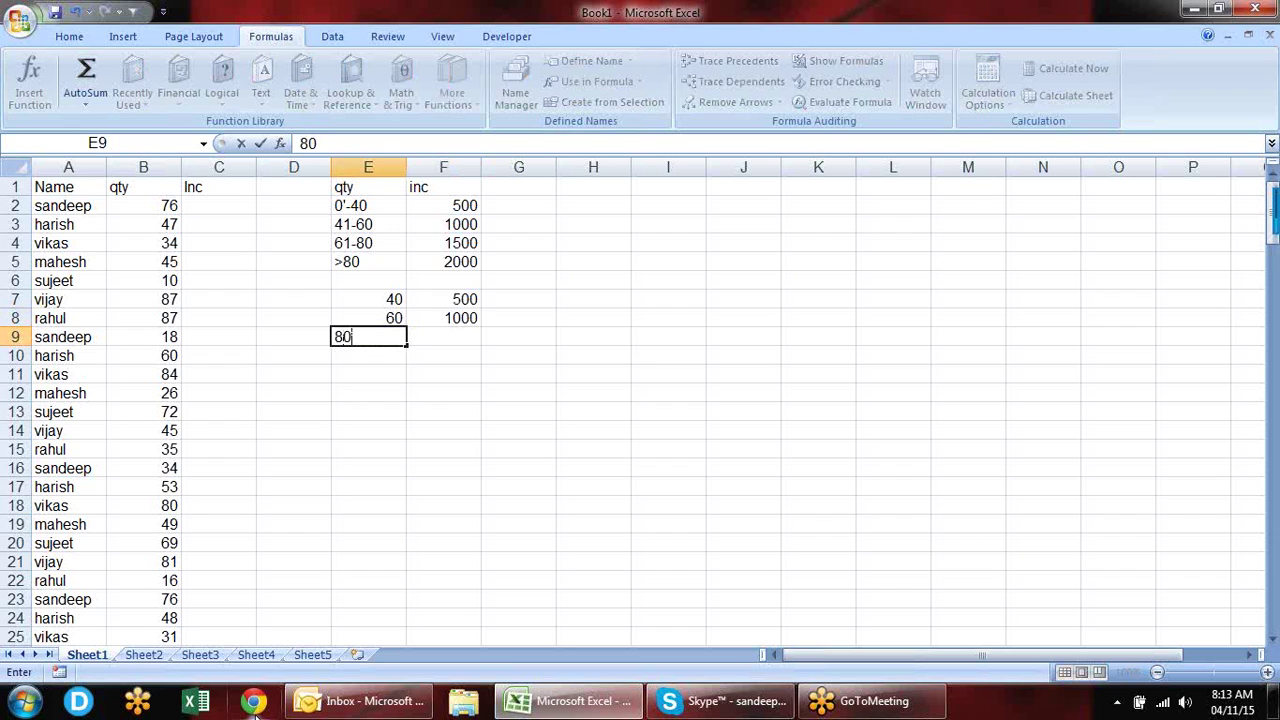
pyautogui.press('Tab')
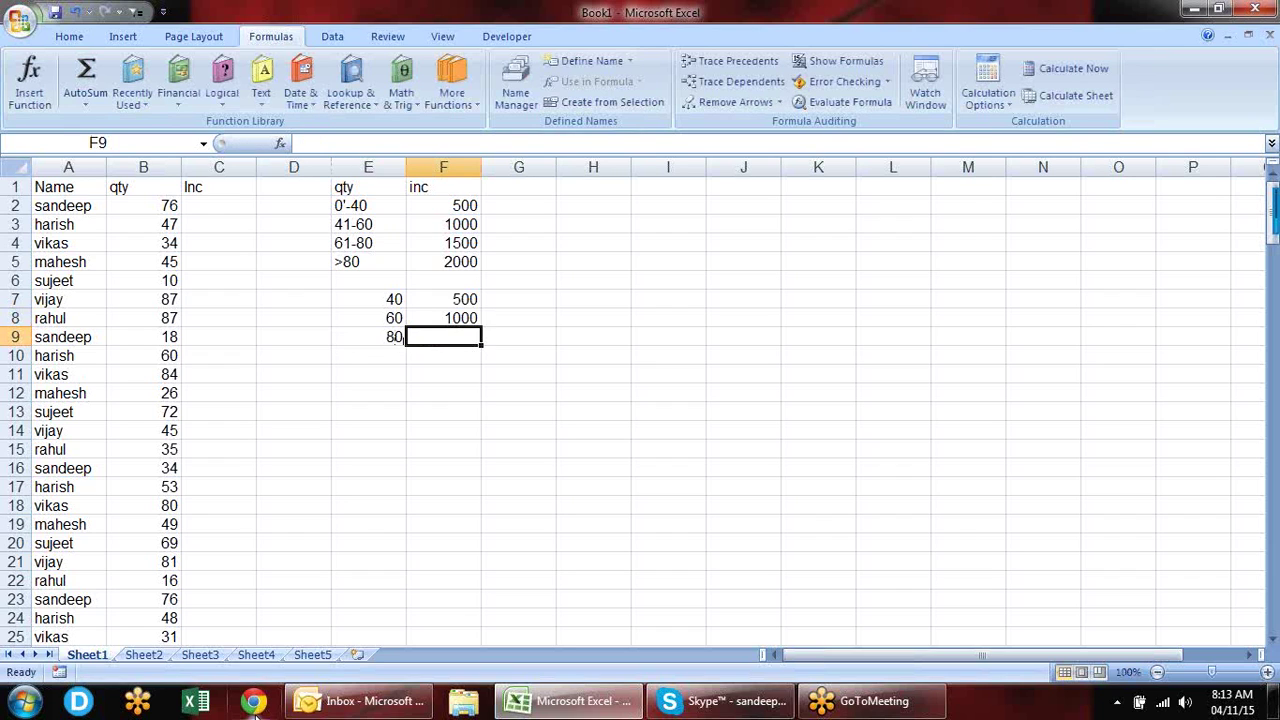
pyautogui.write('1')
pyautogui.press('Escape')
# Step: Shift the thresholds down one row to E8:E10 and enter 0 in E7
pyautogui.press('Left')
pyautogui.press('Up')
pyautogui.press('Down')
pyautogui.press('Up')
pyautogui.press('Up')
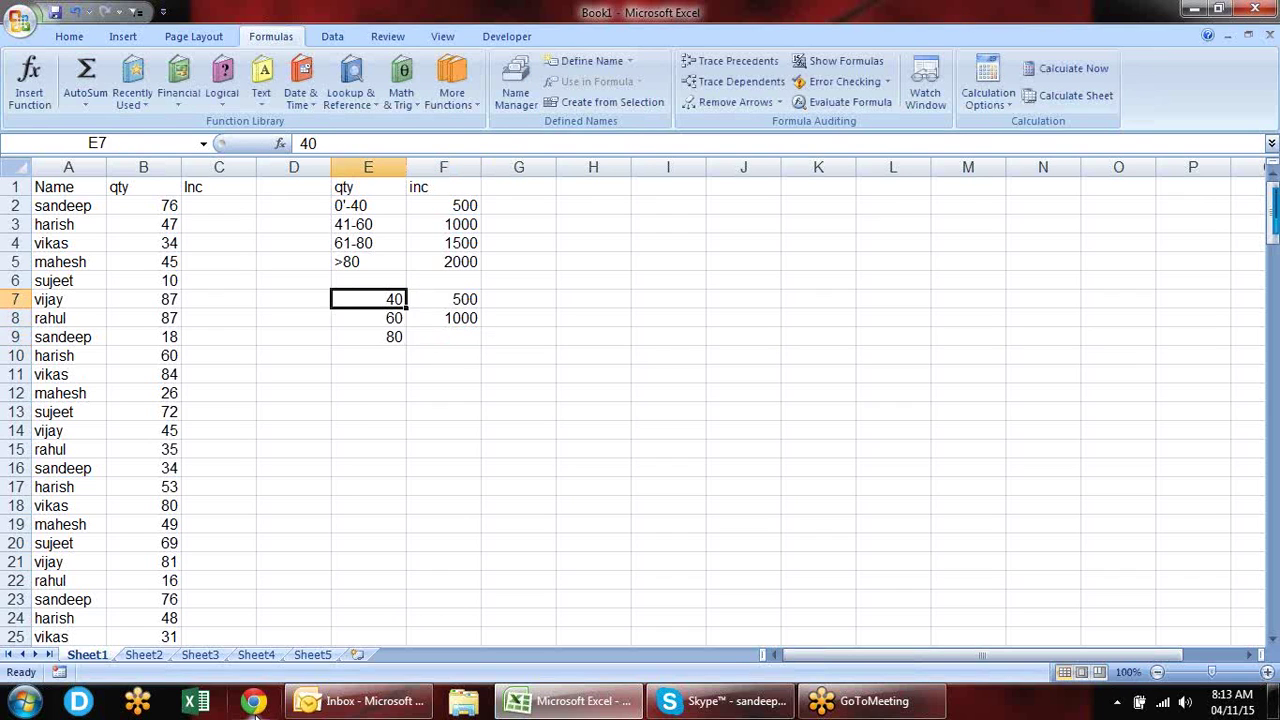
pyautogui.hotkey('shift', 'Down')
pyautogui.hotkey('shift', 'Down')
pyautogui.hotkey('ctrl', 'x')
pyautogui.press('Down')
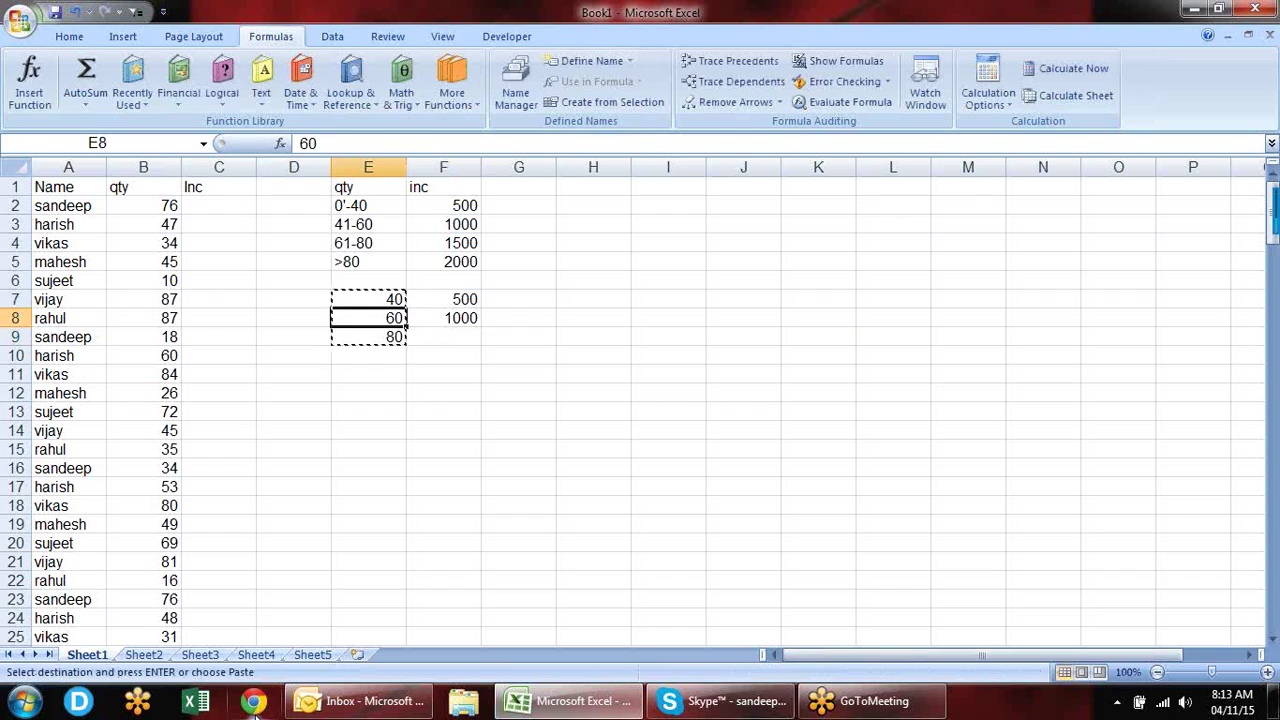
pyautogui.hotkey('ctrl', 'v')
pyautogui.press('Up')
pyautogui.write('0')
pyautogui.press('Return')
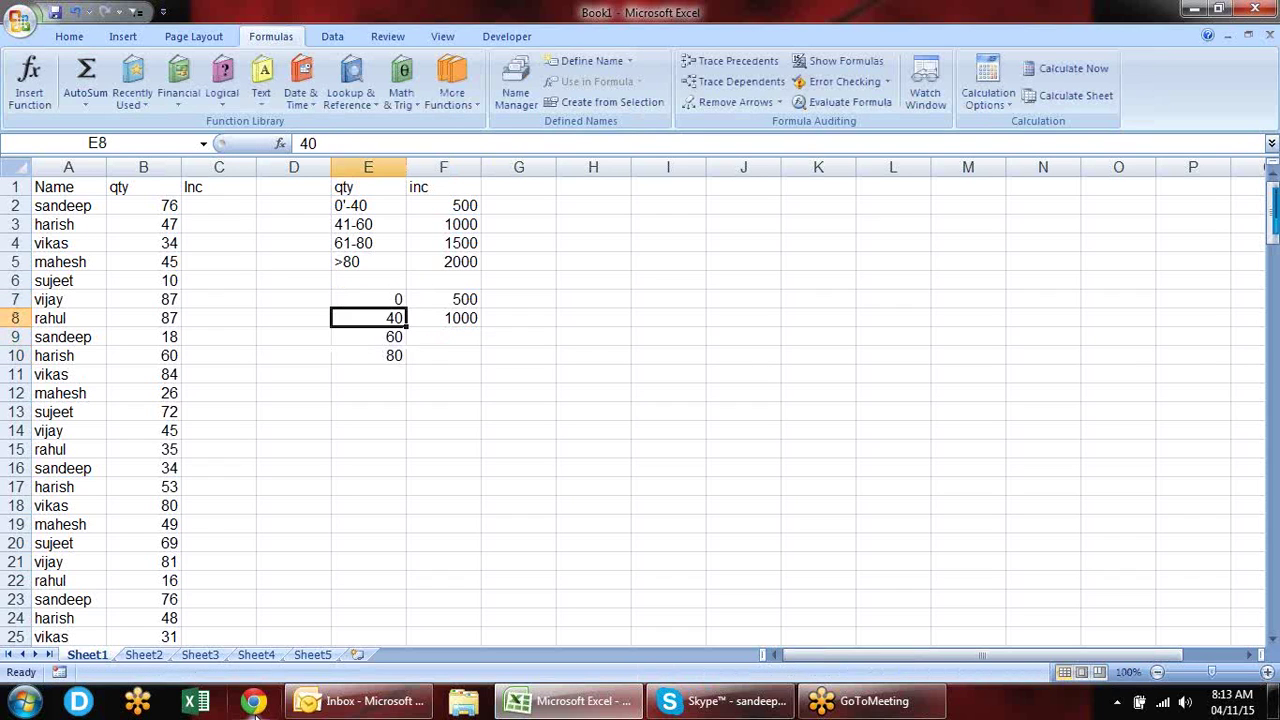
# Step: Rename the F1 header from inc to incentive
pyautogui.press('Right')
pyautogui.press('Down')
pyautogui.press('Up')
pyautogui.press('Up')
pyautogui.press('Up')
pyautogui.press('Up')
pyautogui.press('Up')
pyautogui.press('Up')
pyautogui.press('Up')
pyautogui.press('Up')
pyautogui.write('2')
pyautogui.press('Escape')
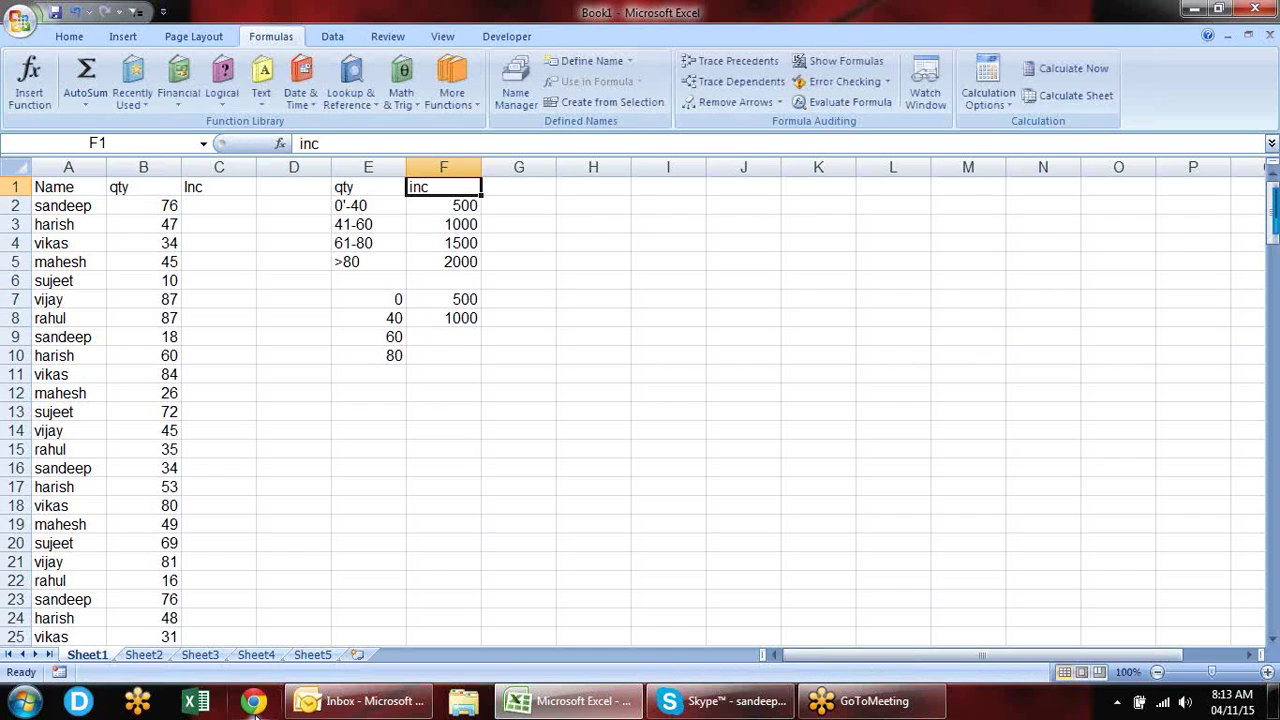
pyautogui.press('F2')
pyautogui.write('entive')
pyautogui.press('Return')
# Step: Enter incentives 1500 and 2000 in F9:F10
pyautogui.press('Down')
pyautogui.press('Down')
pyautogui.press('Down')
pyautogui.press('Down')
pyautogui.press('Down')
pyautogui.press('Down')
pyautogui.press('Down')
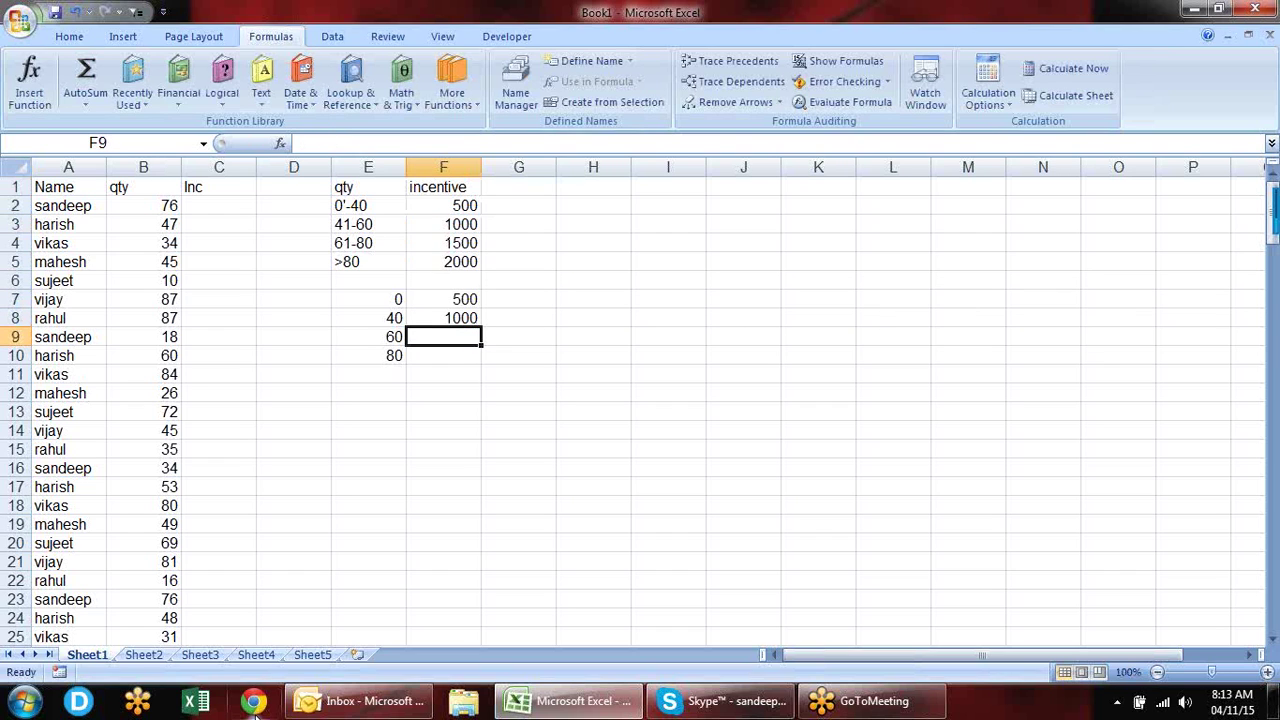
pyautogui.write('1500')
pyautogui.press('Return')
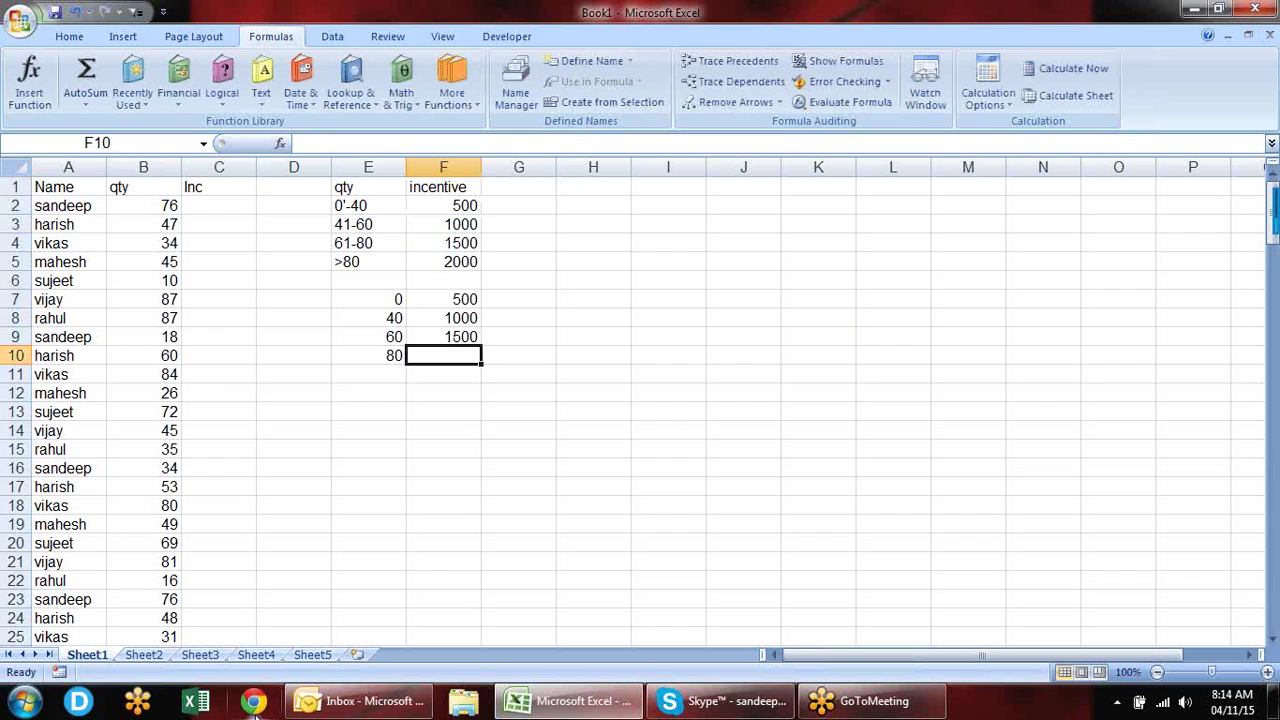
pyautogui.write('2000')
pyautogui.press('Return')
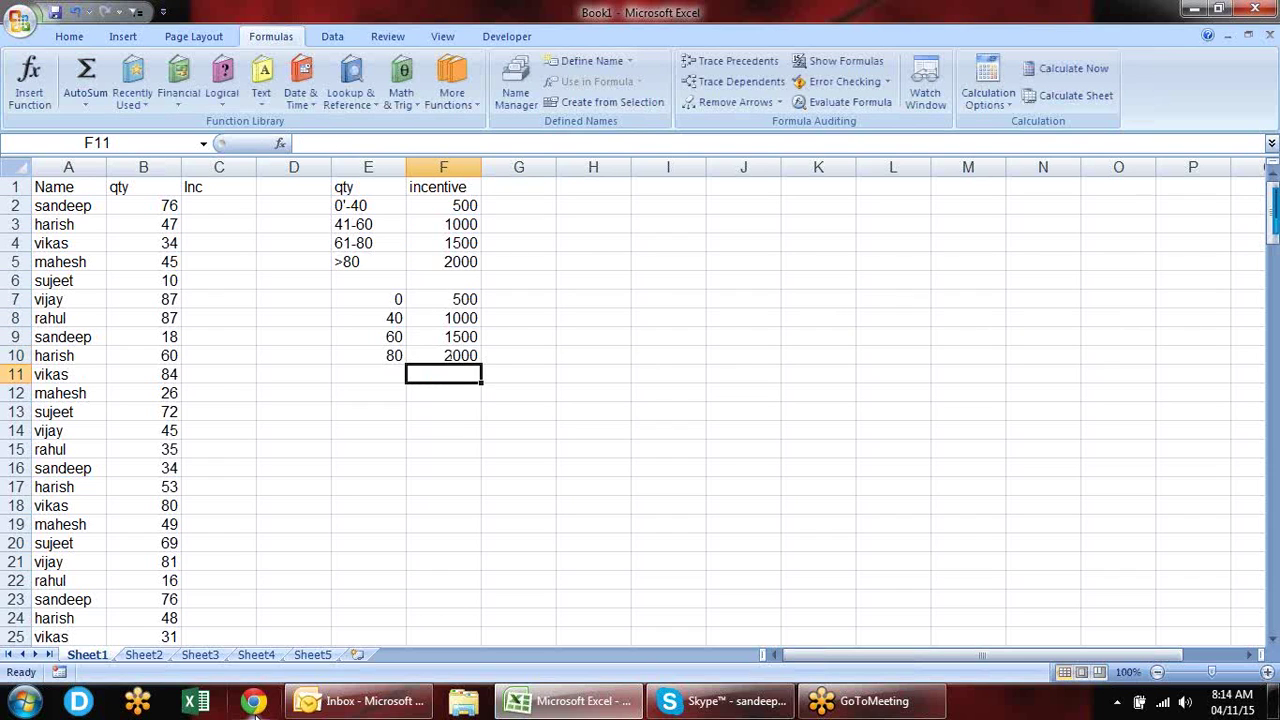
pyautogui.press('Left')
pyautogui.press('Left')
pyautogui.press('Left')
pyautogui.press('Up')
pyautogui.press('Up')
pyautogui.press('Up')
pyautogui.press('Up')
pyautogui.press('Up')
pyautogui.press('Up')
pyautogui.press('Up')
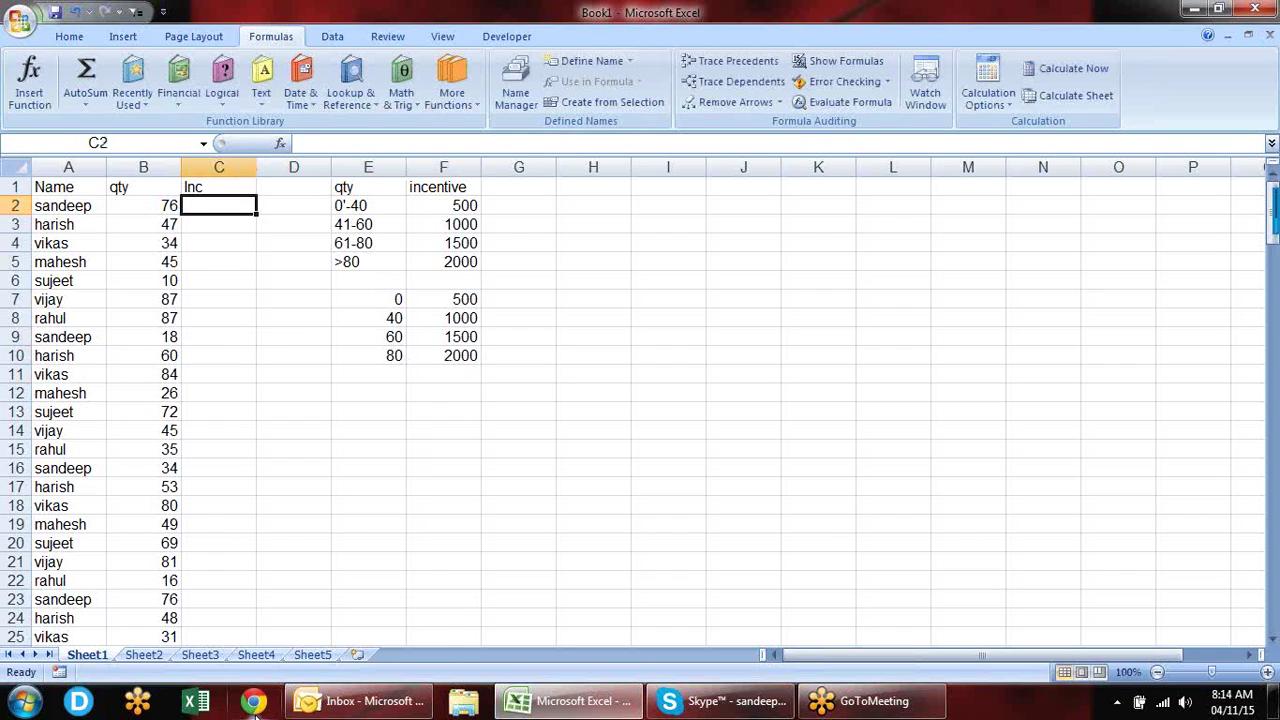
# Step: Enter =VLOOKUP(B2,$E$7:$F$10,2,TRUE) in C2 to look up the incentive for B2's qty
pyautogui.write('=vlo')
pyautogui.press('Tab')
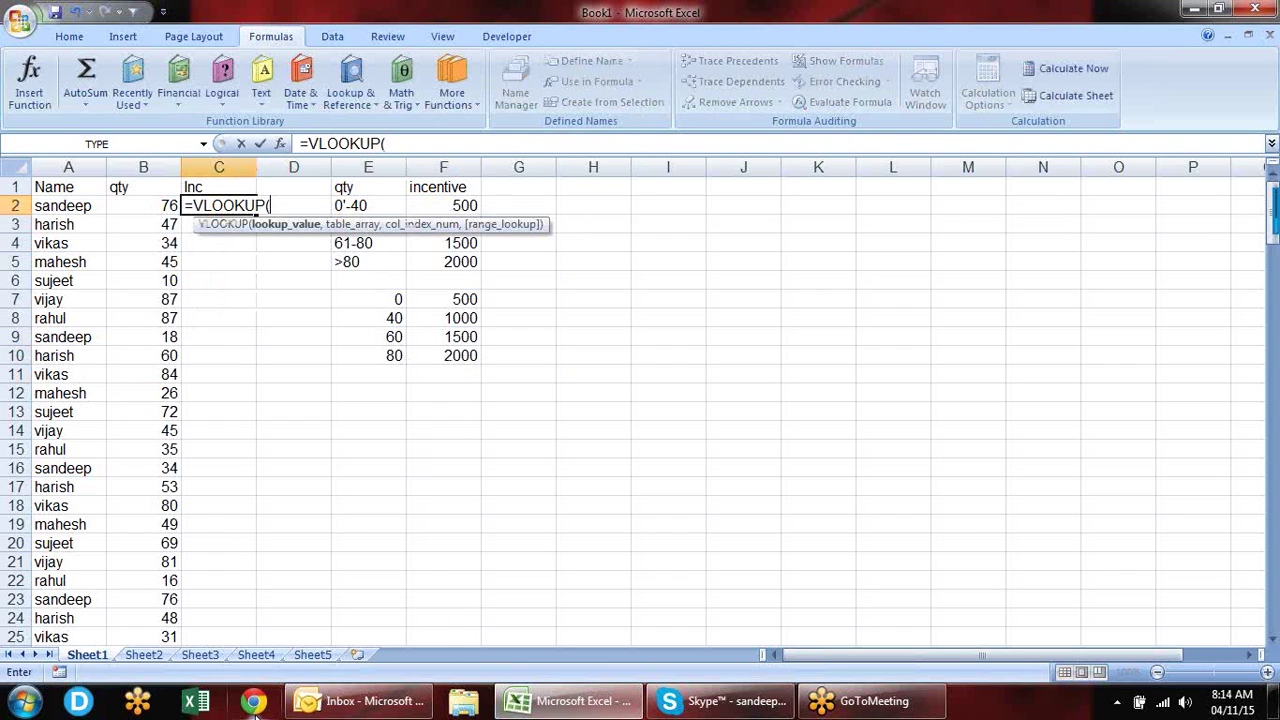
pyautogui.press('Left')
pyautogui.write(',')
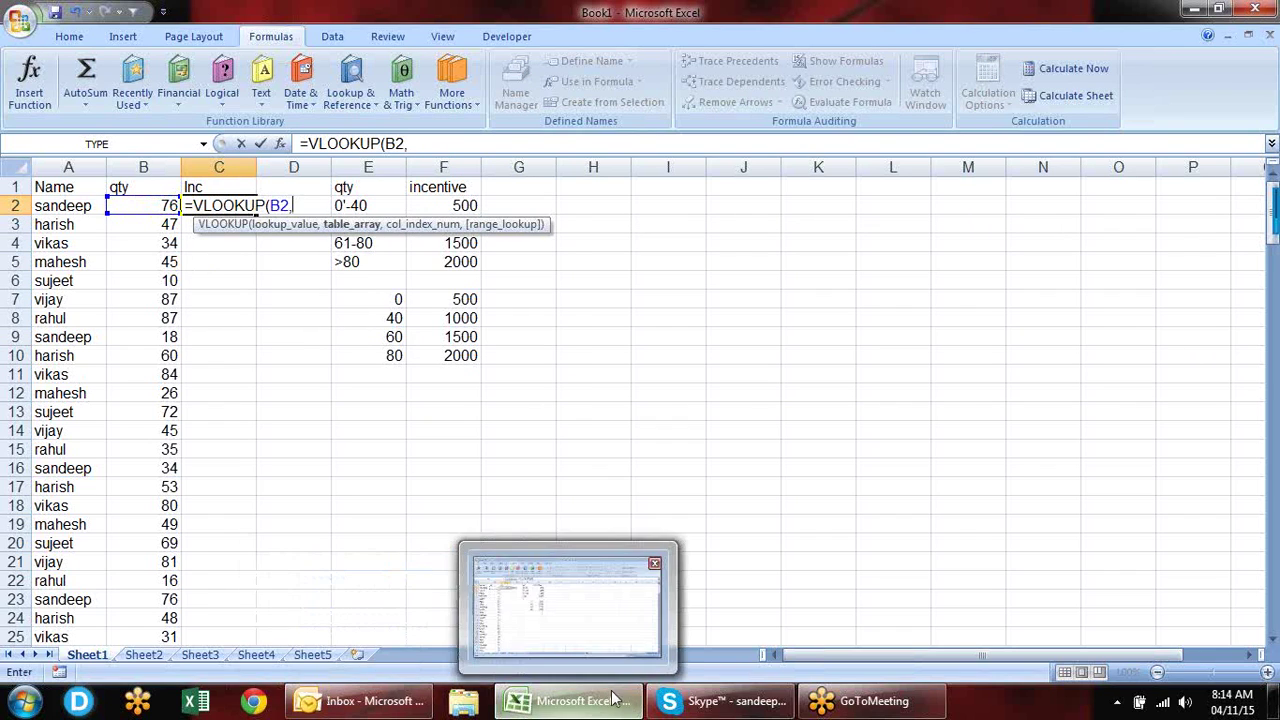
pyautogui.moveTo(362, 298)
pyautogui.mouseDown()
pyautogui.moveTo(455, 318)
pyautogui.moveTo(461, 352)
pyautogui.mouseUp()
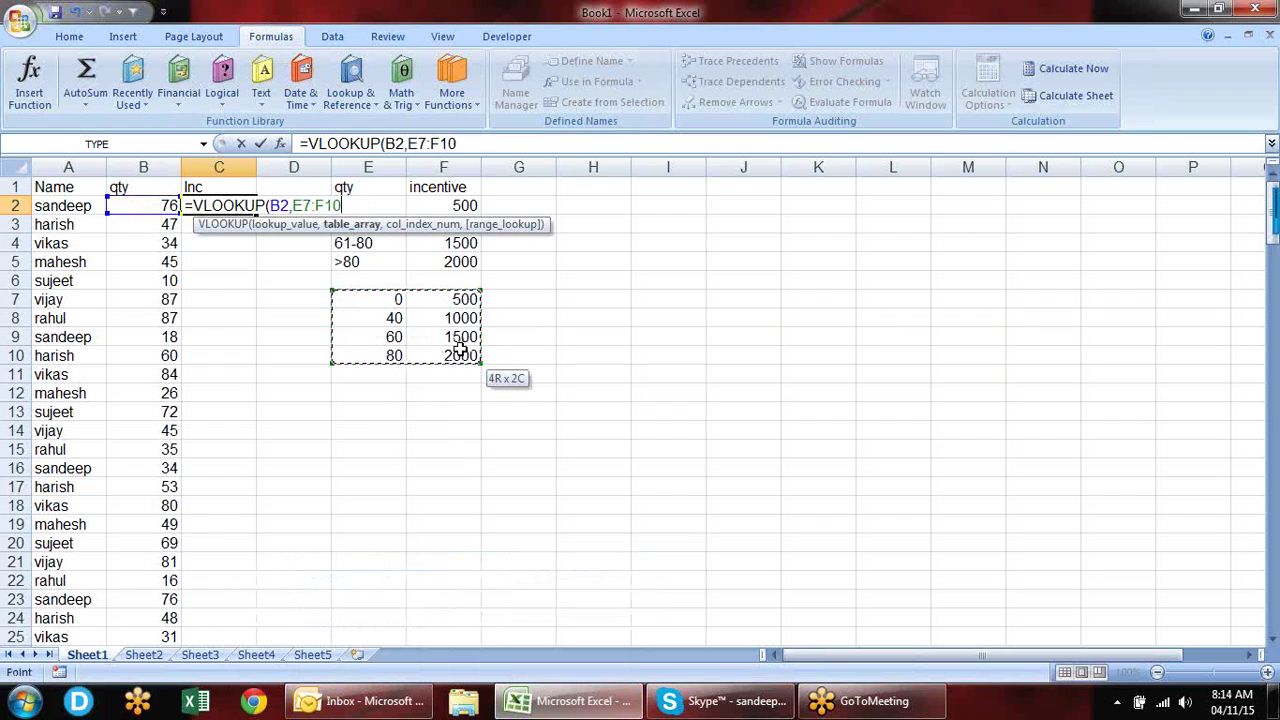
pyautogui.press('F4')
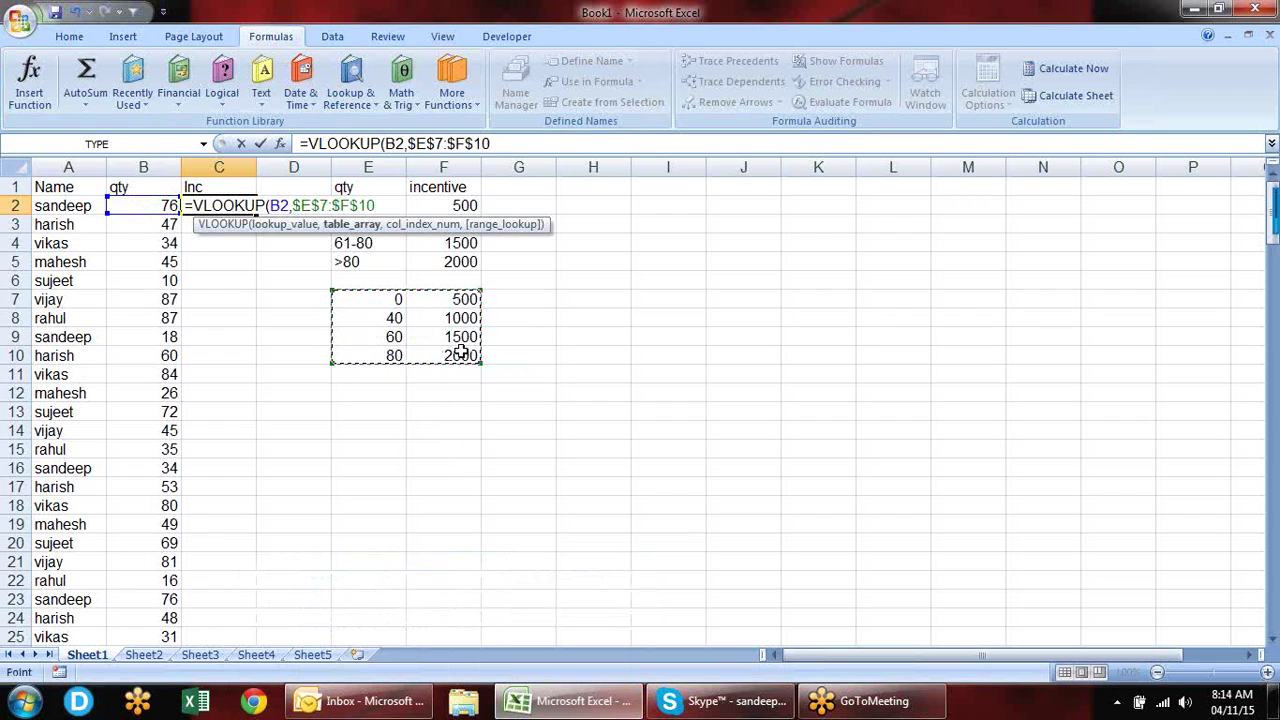
pyautogui.write(',')
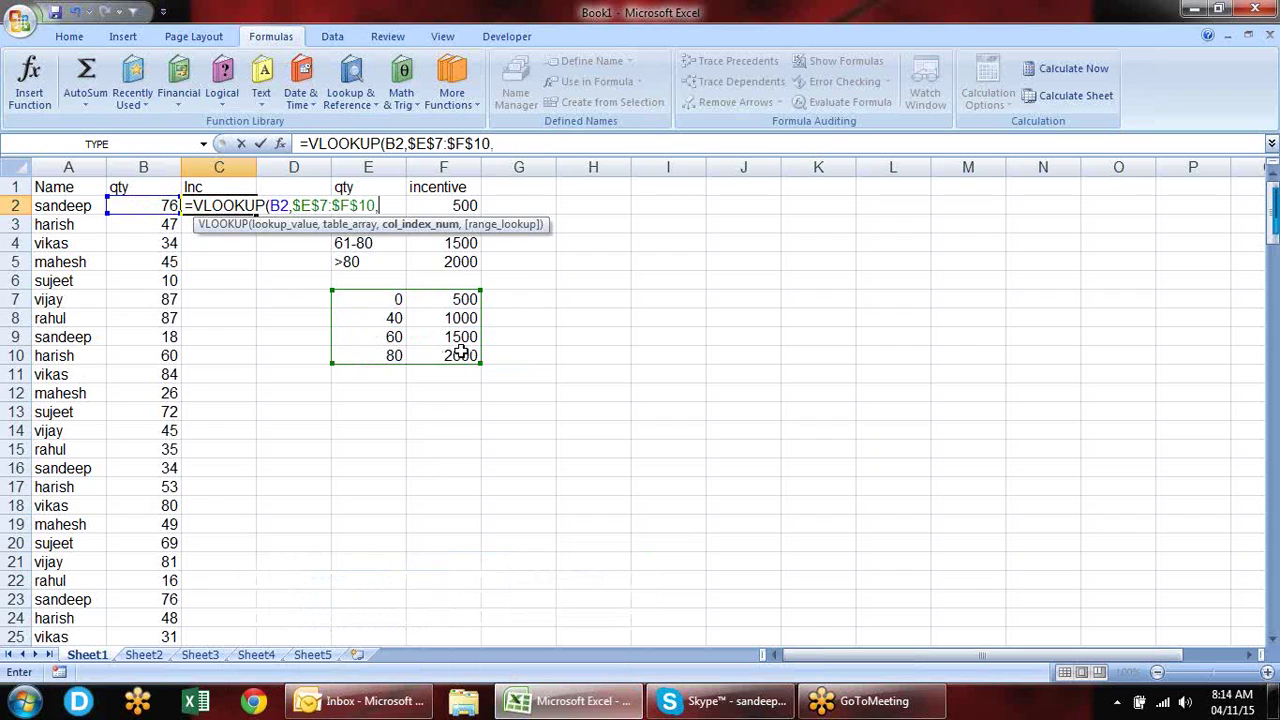
pyautogui.write('2,')
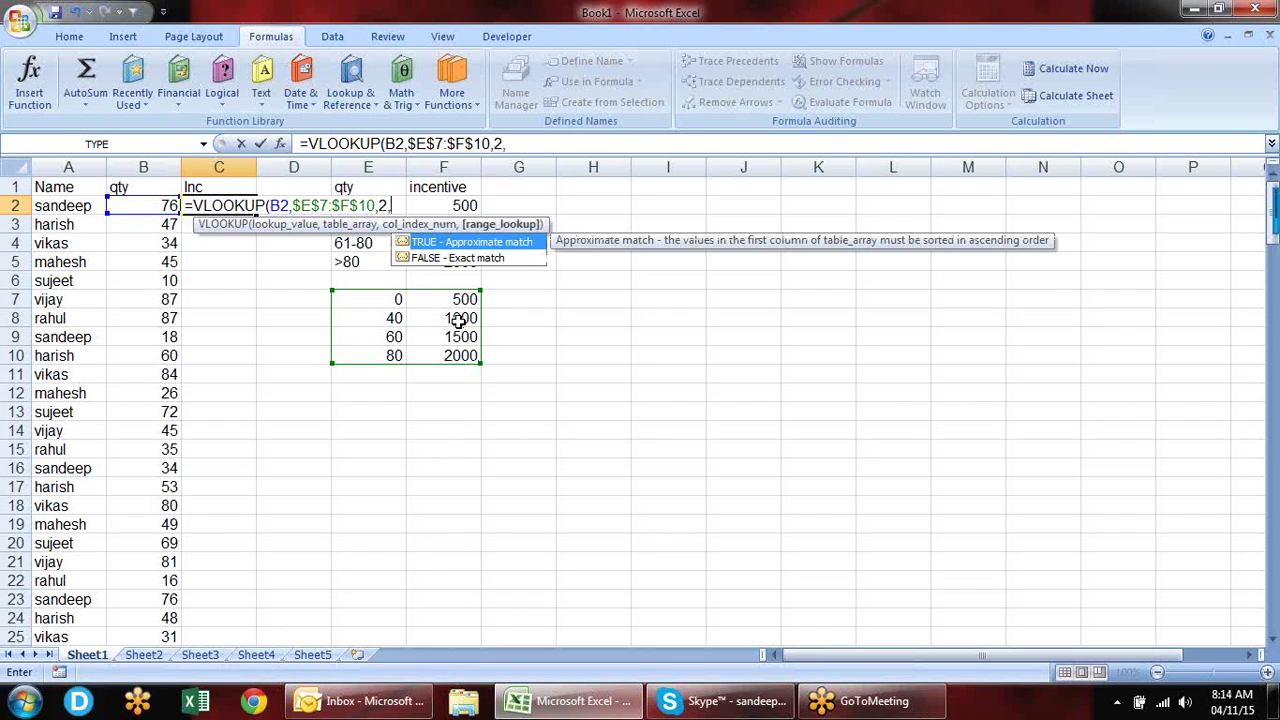
pyautogui.press('Tab')
pyautogui.write(')')
pyautogui.press('Return')
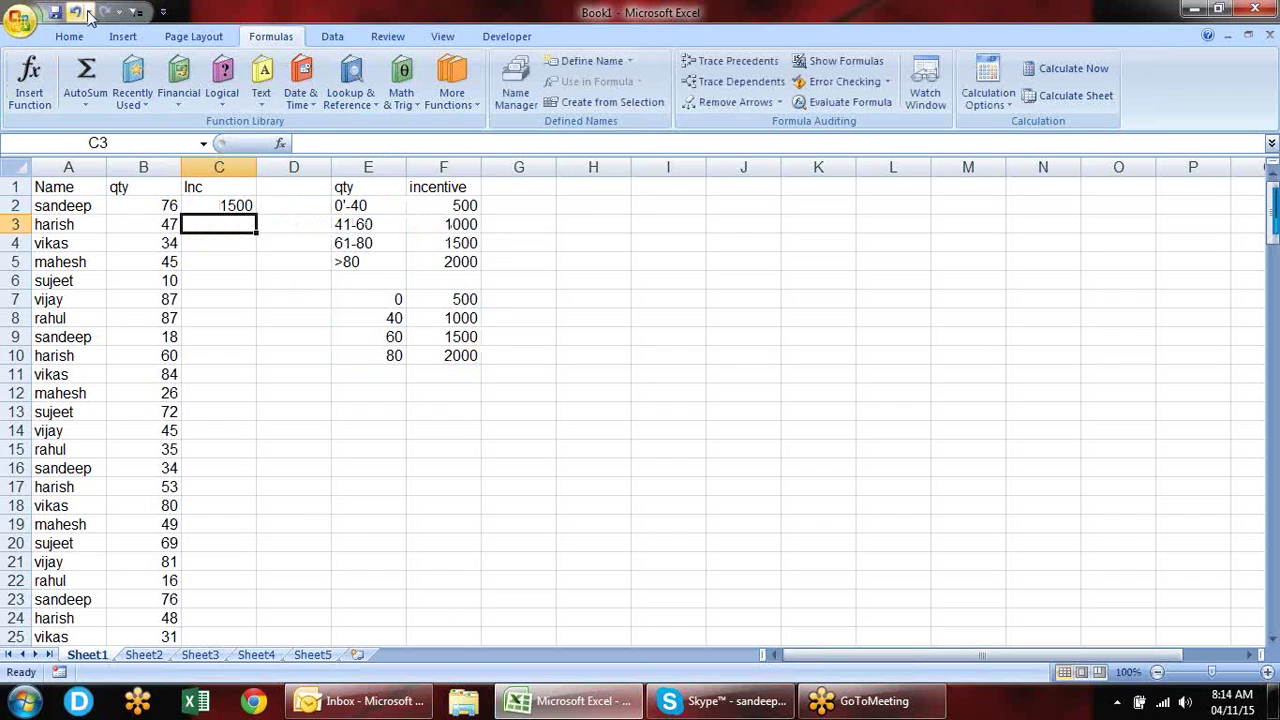
# Step: Copy the C2 formula down to C25, giving incentives like 1500 for 76
pyautogui.click(241, 205)
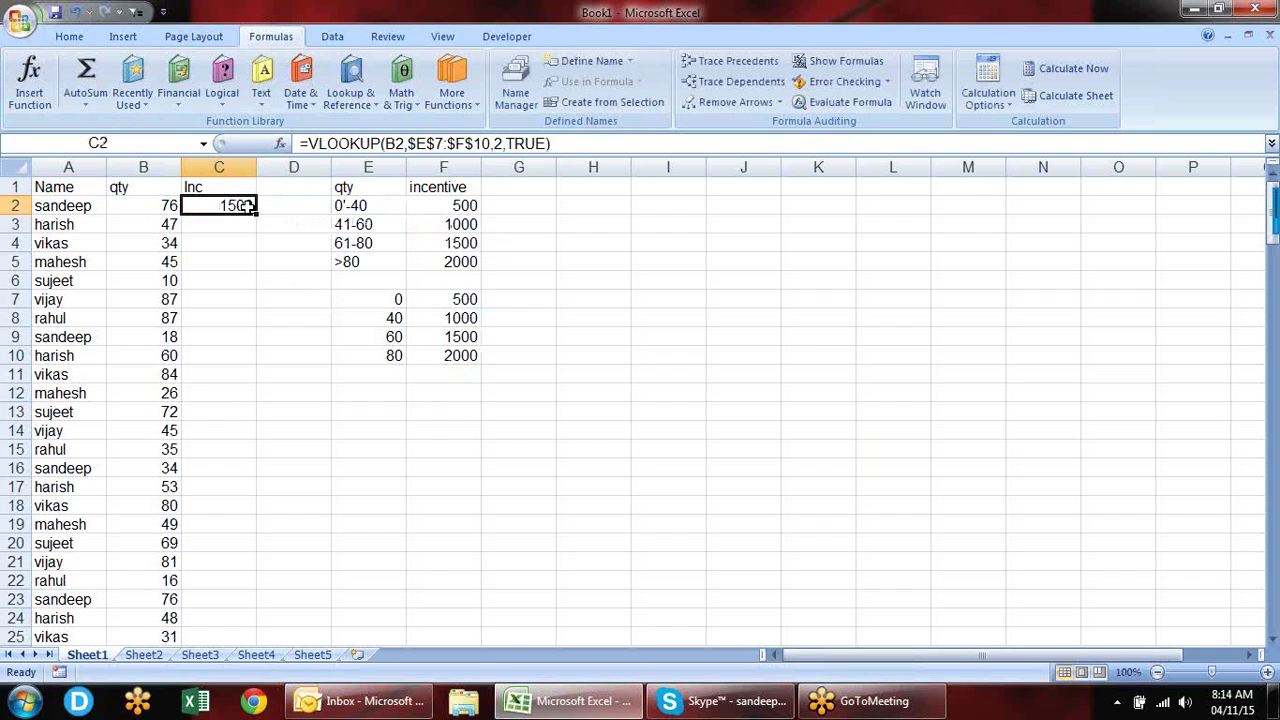
pyautogui.doubleClick(256, 214)
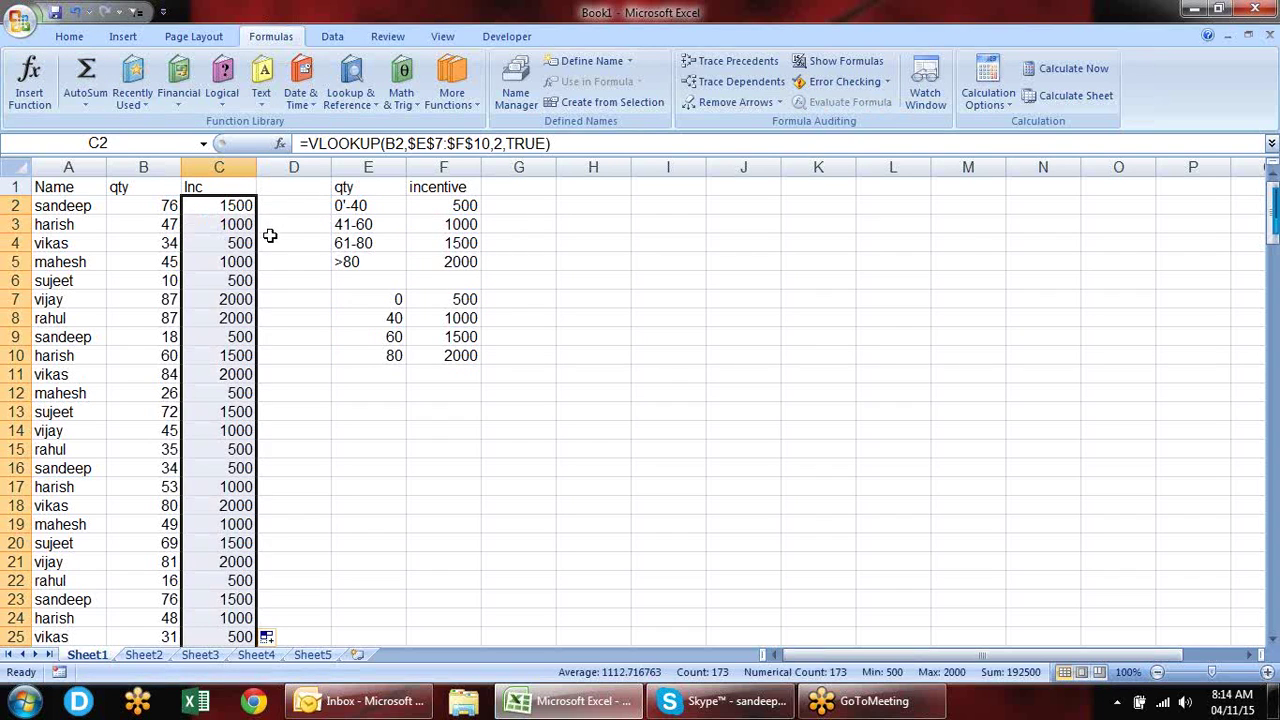
pyautogui.click(279, 247)
pyautogui.click(235, 206)
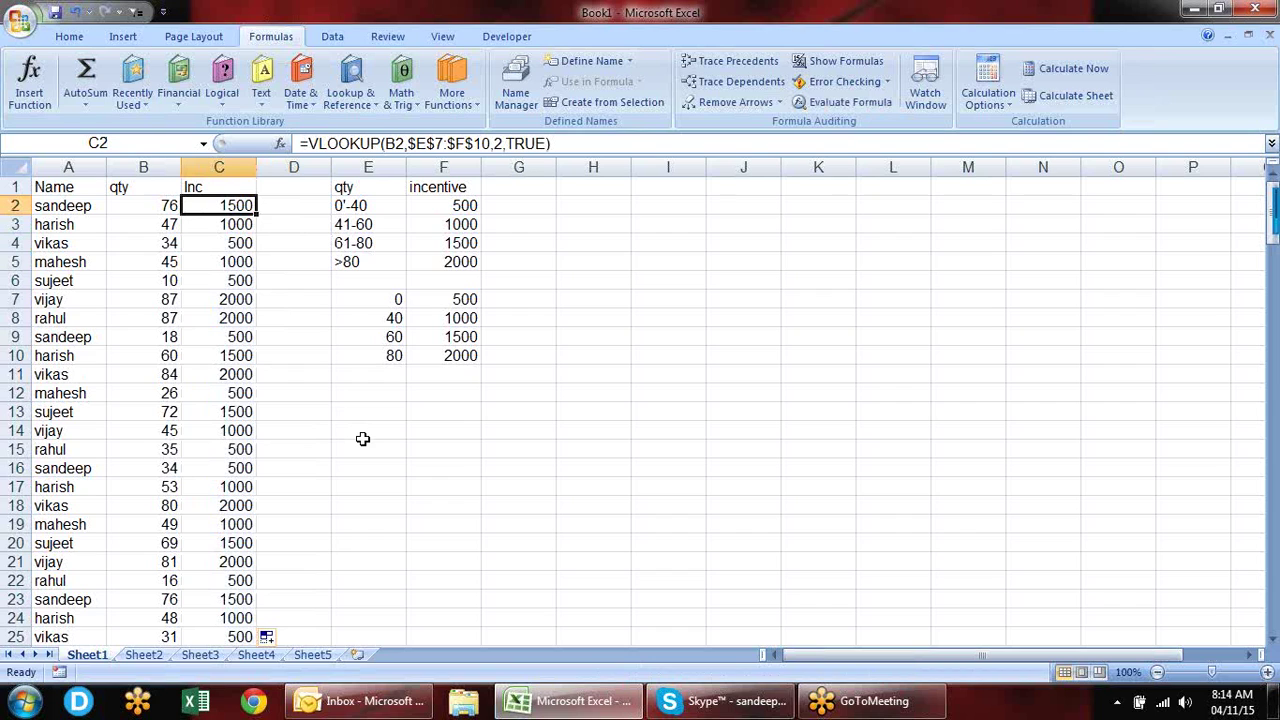
pyautogui.press('Down')
pyautogui.press('Down')
pyautogui.press('Down')
pyautogui.press('Down')
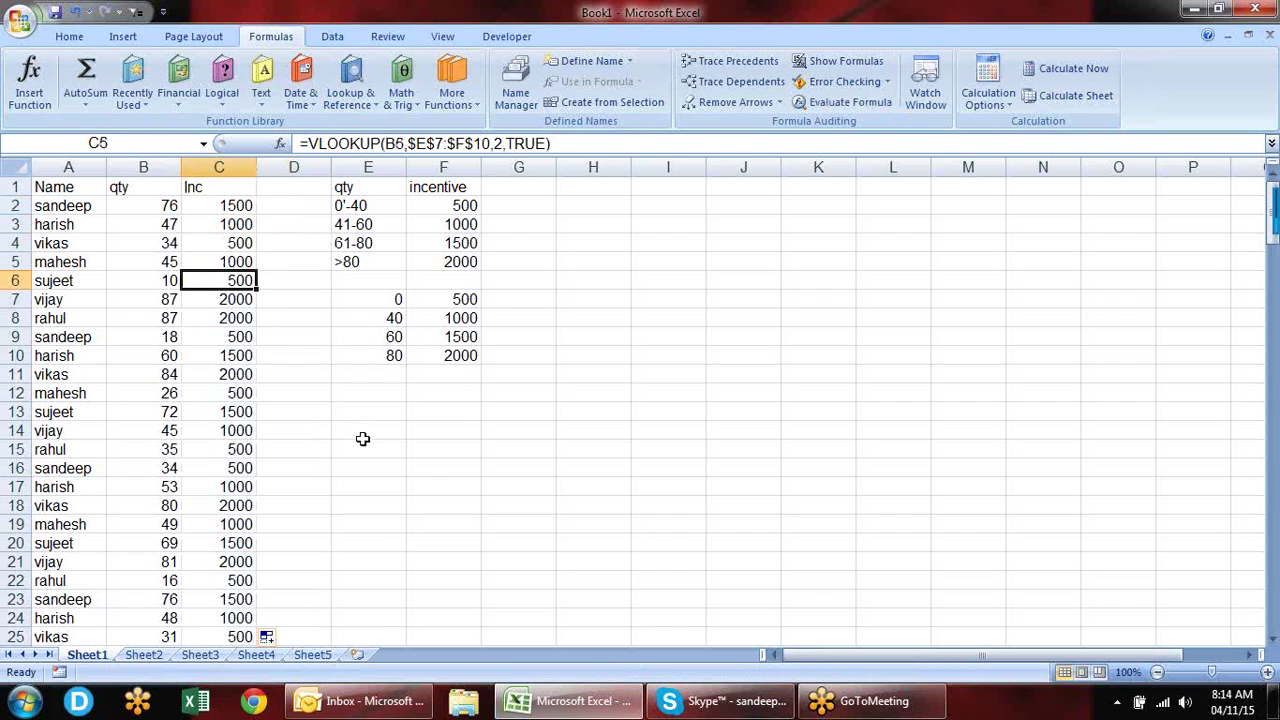
pyautogui.press('Left')
pyautogui.press('Right')
pyautogui.press('Up')
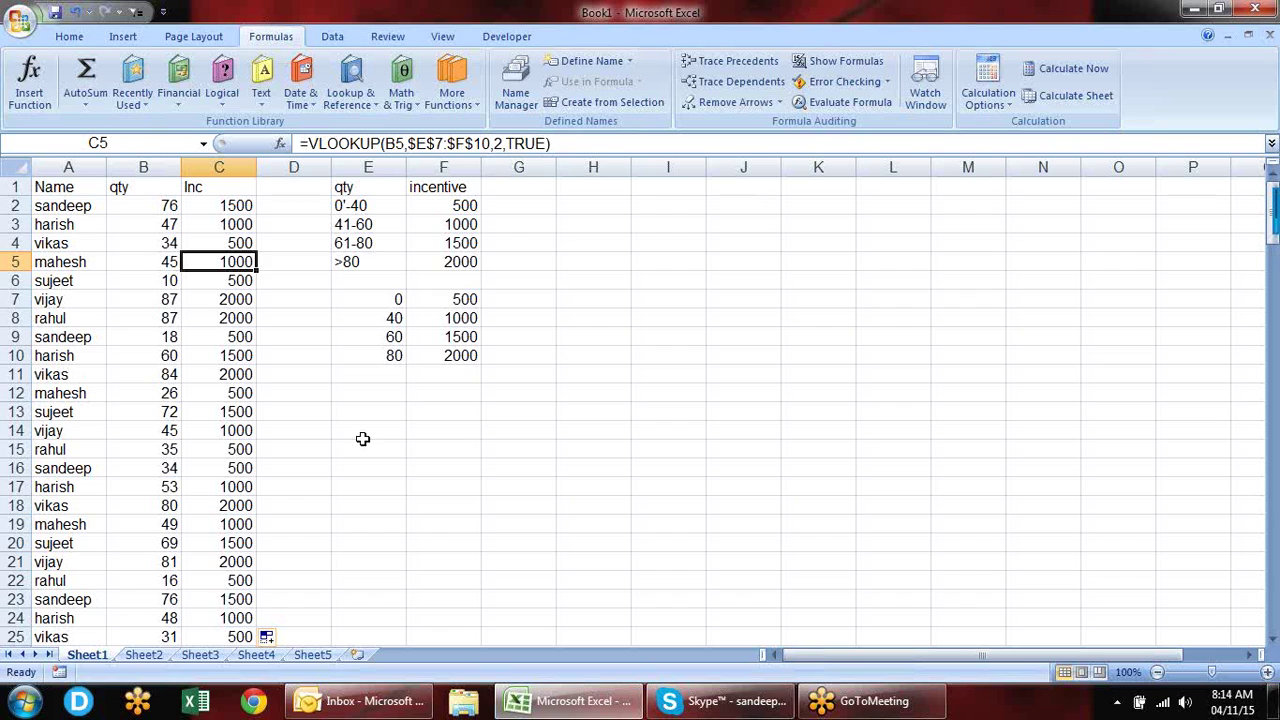
pyautogui.press('Down')
pyautogui.press('Down')
pyautogui.press('Down')
pyautogui.press('Down')
pyautogui.press('Down')
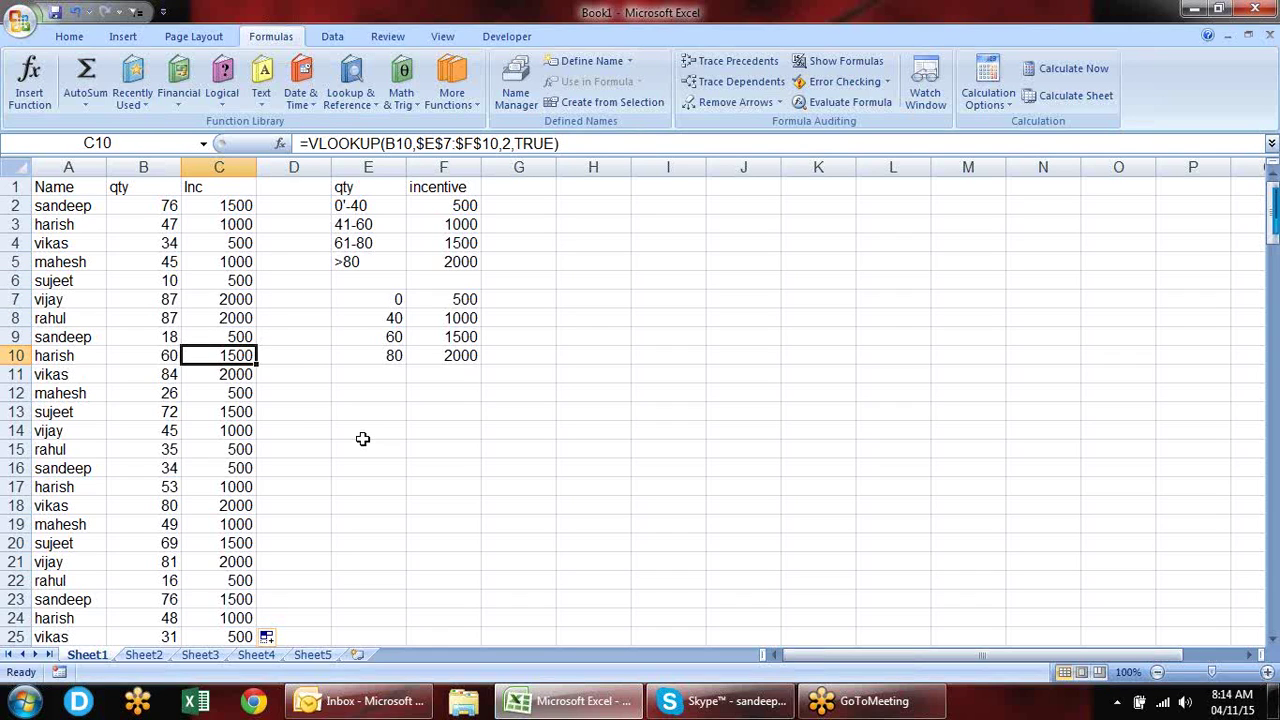
pyautogui.press('Up')
pyautogui.press('Up')
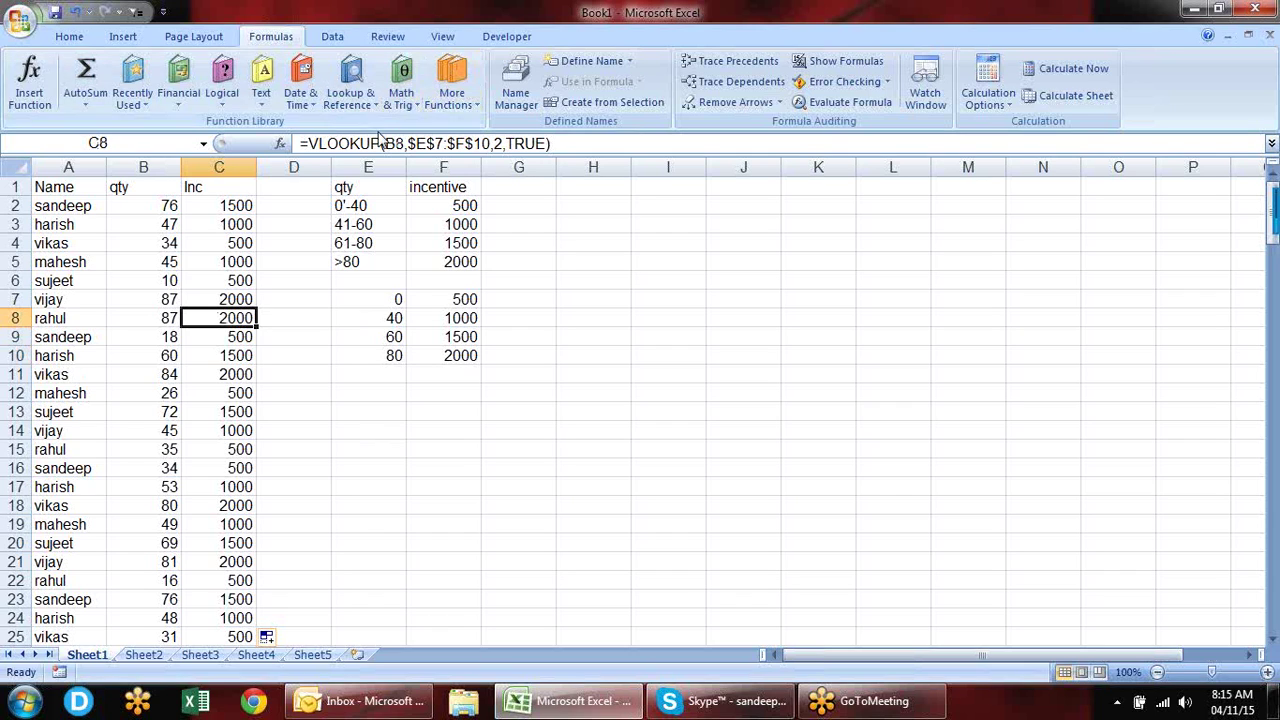
# Step: Insert a blank column before column E, shifting the incentive tables into F:G
pyautogui.click(368, 167)
pyautogui.rightClick(370, 168)
pyautogui.click(448, 272)
pyautogui.click(551, 449)
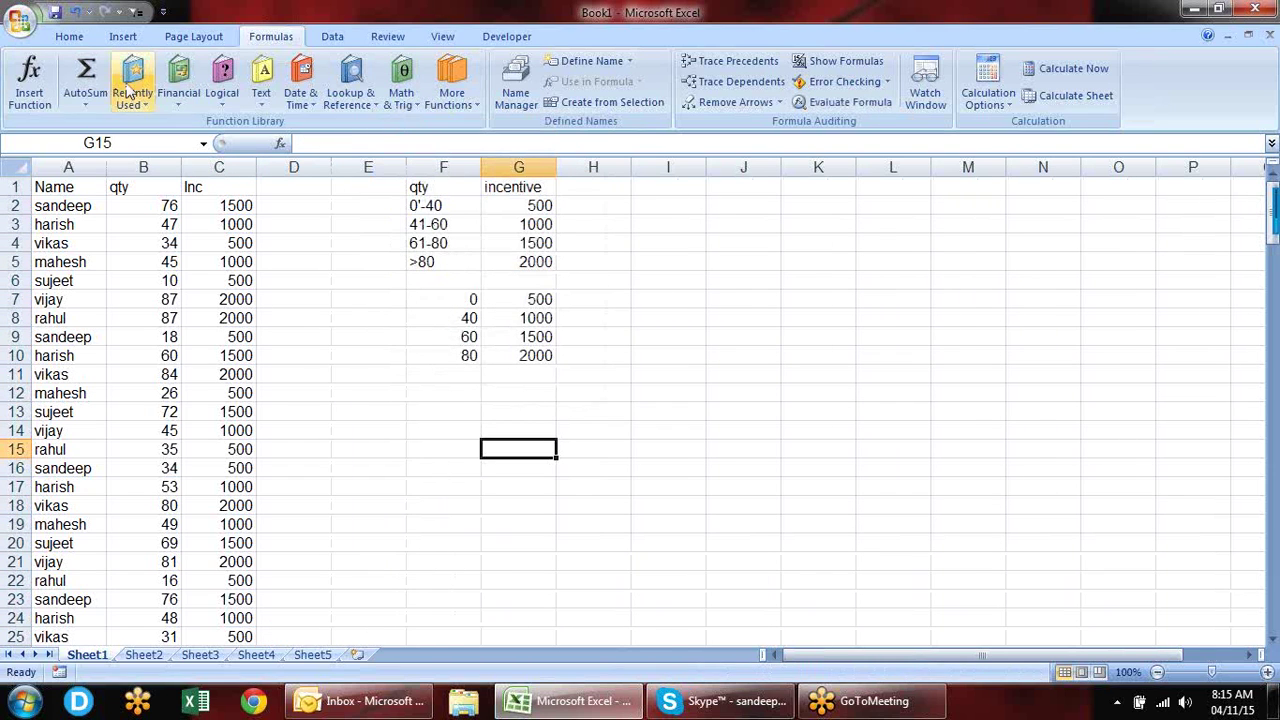
# Step: Enter =LOOKUP(B2,$F$7:$F$10,$G$7:$G$10) in D2, returning 1500
pyautogui.click(288, 204)
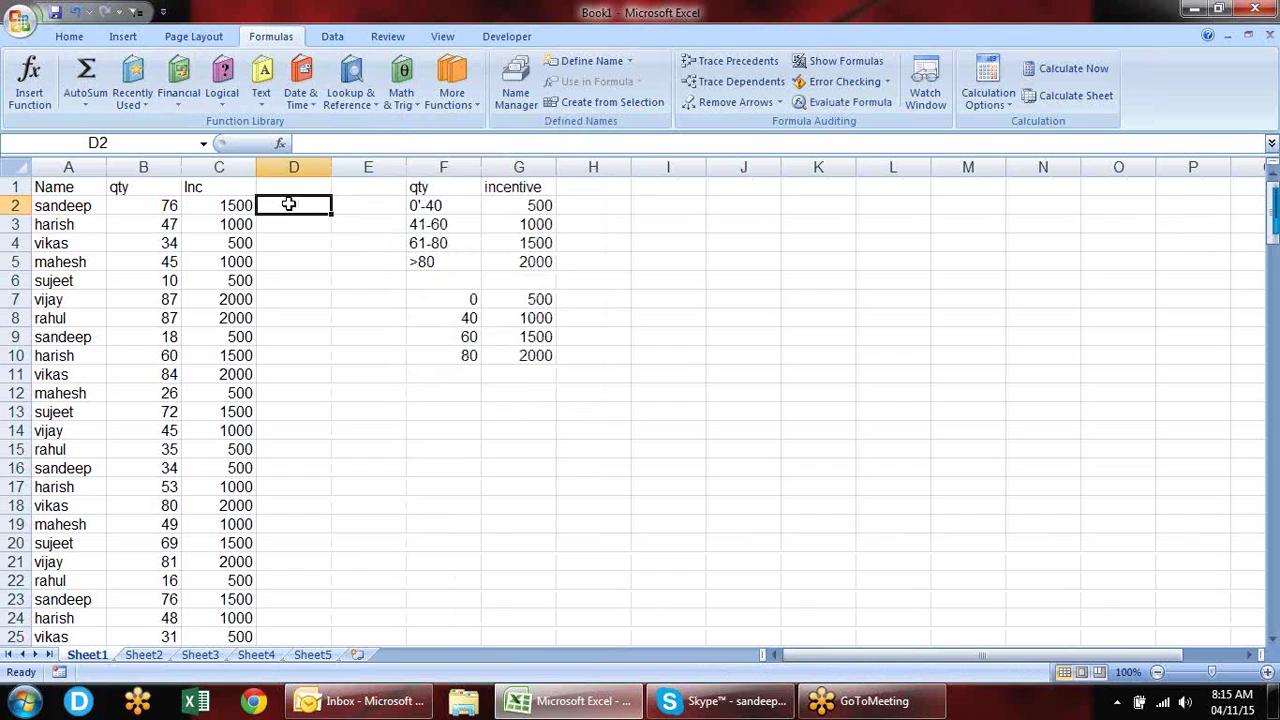
pyautogui.write('=lo')
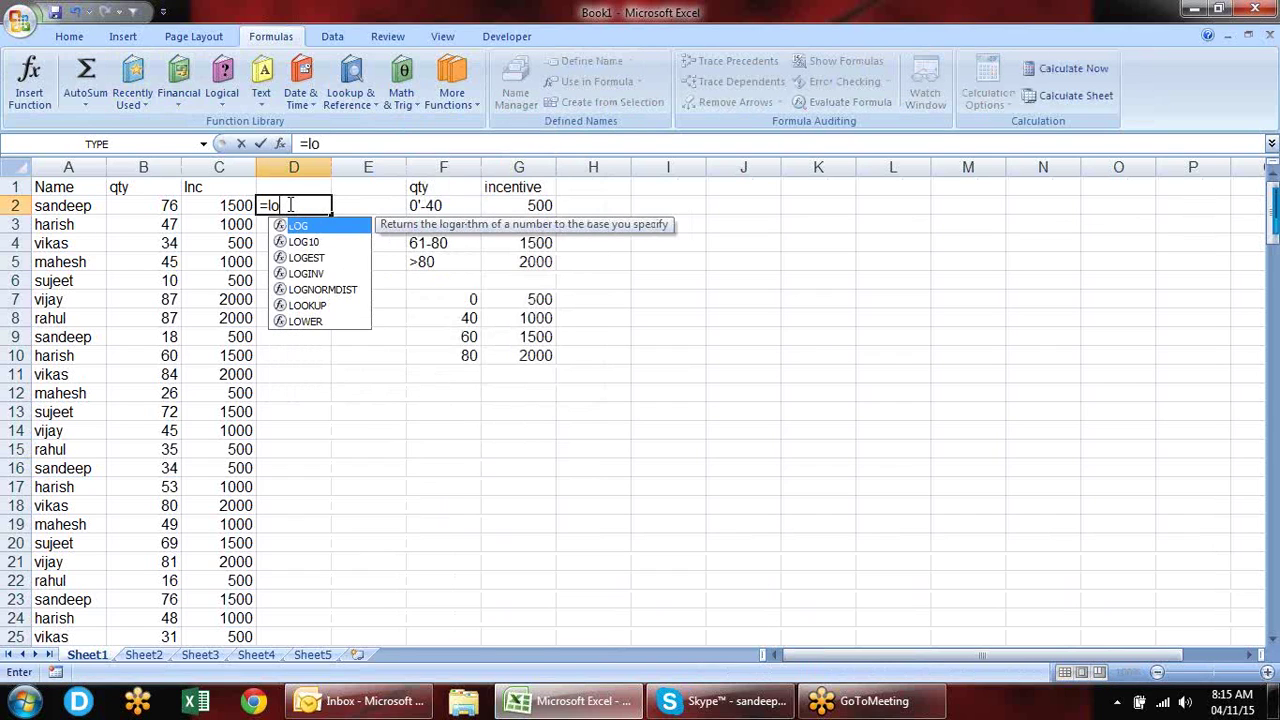
pyautogui.write('o')
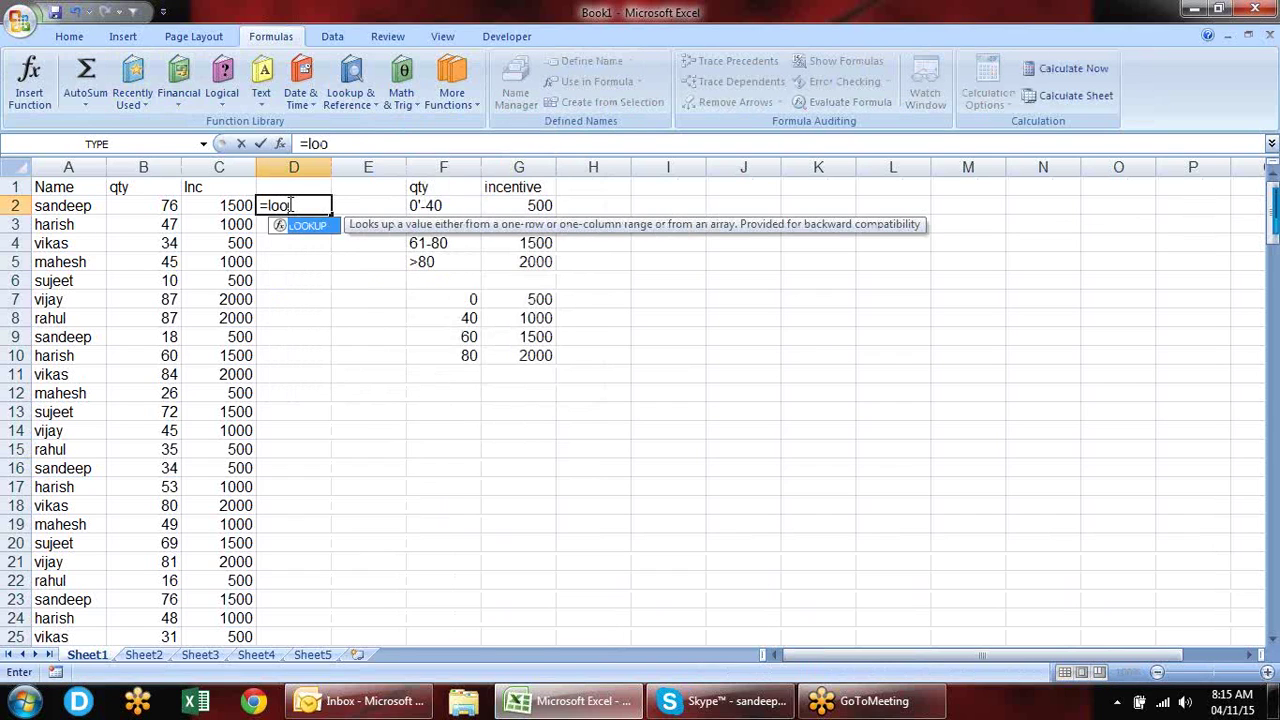
pyautogui.press('Tab')
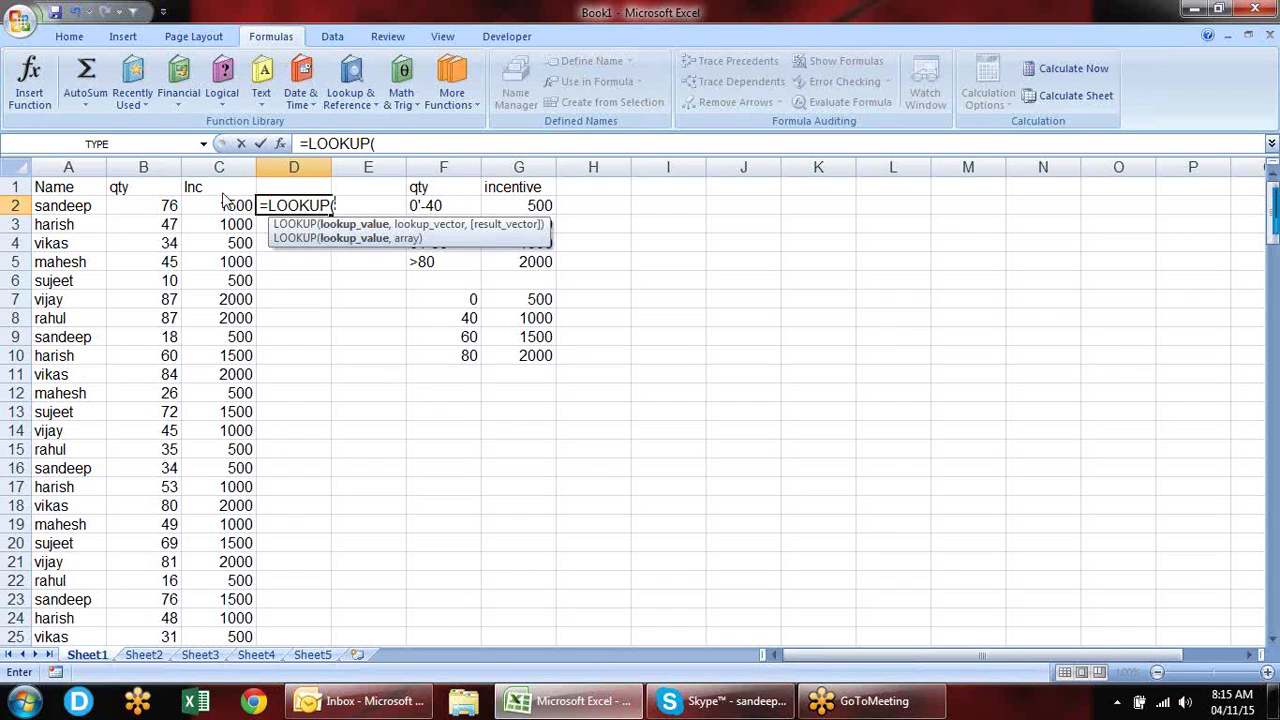
pyautogui.click(169, 206)
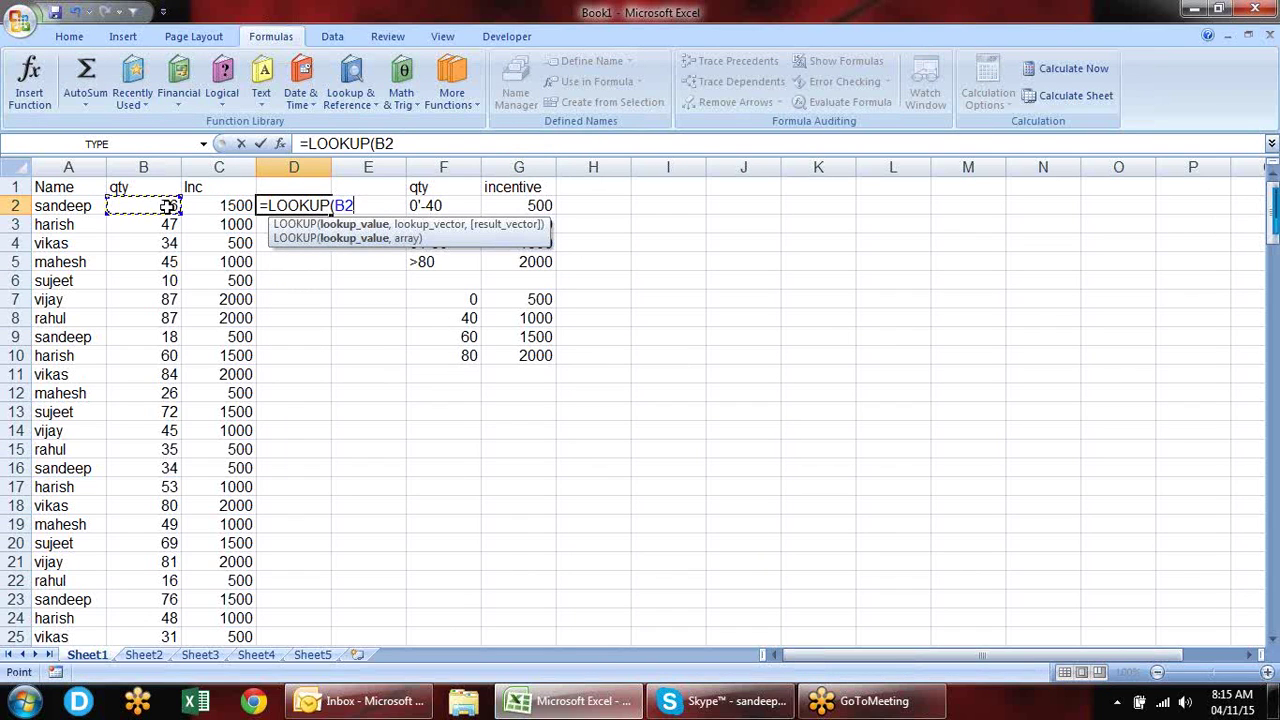
pyautogui.write(',')
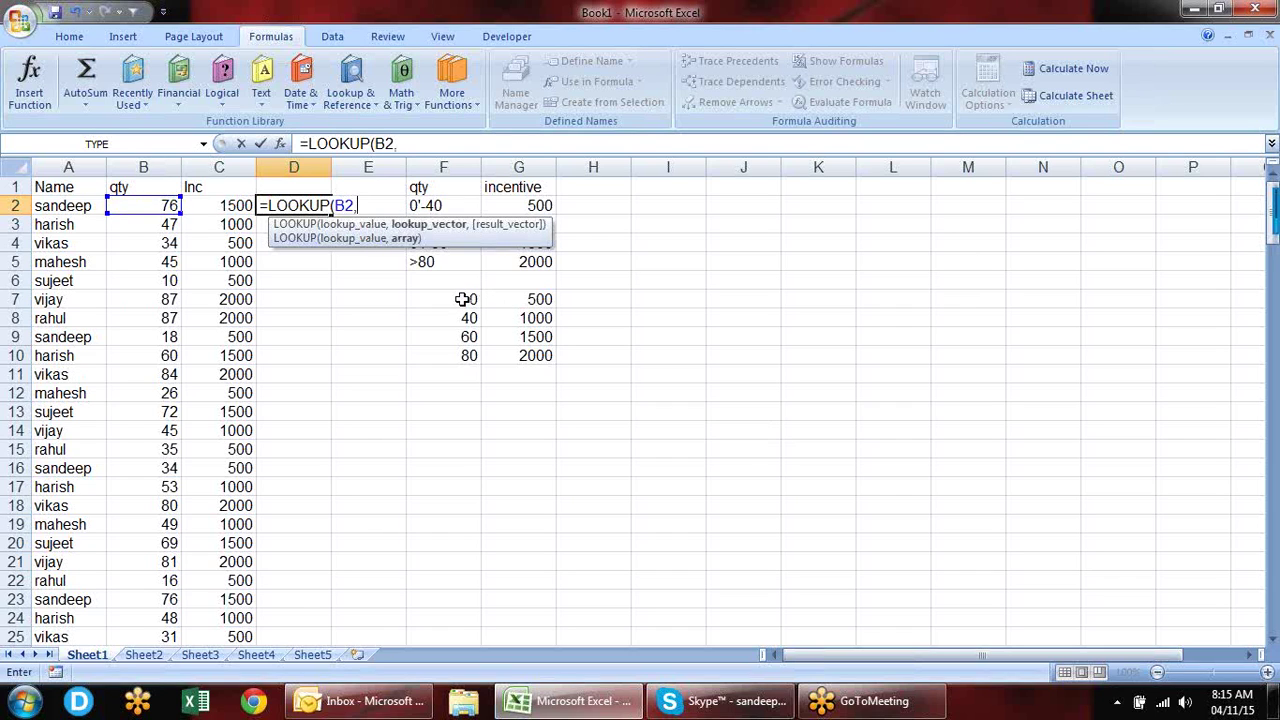
pyautogui.moveTo(464, 300); pyautogui.dragTo(469, 355)
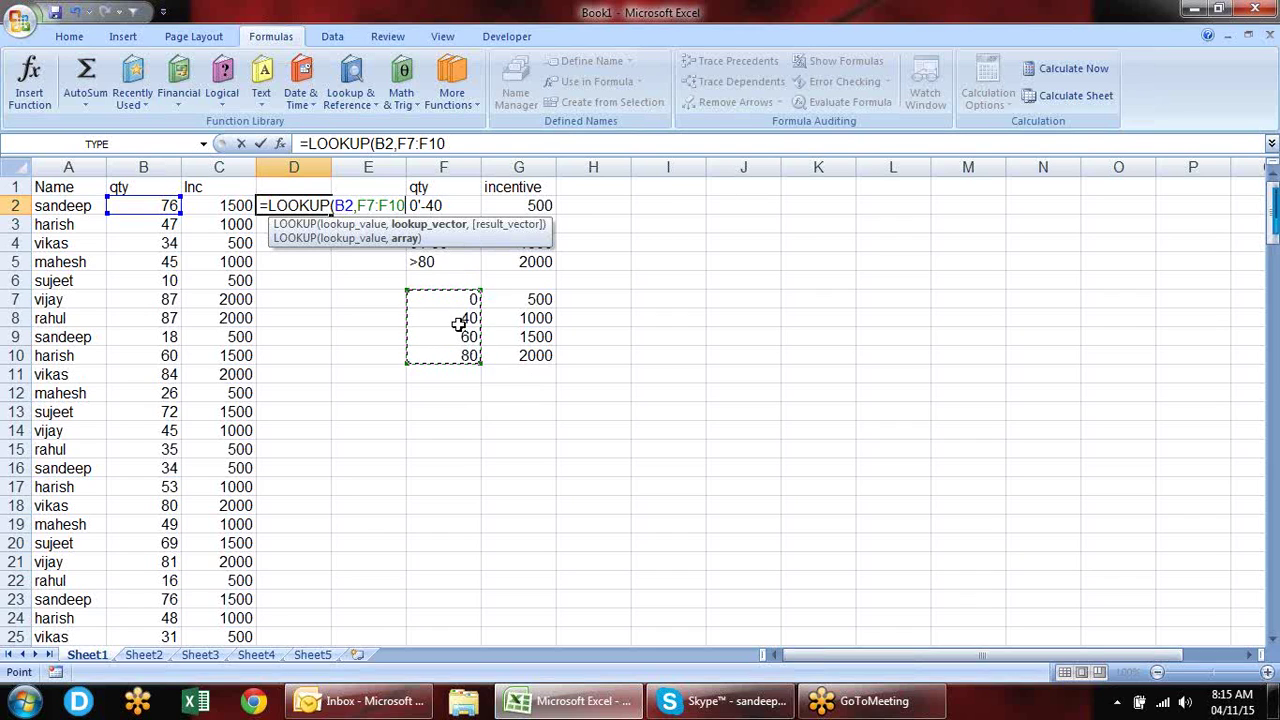
pyautogui.press('F4')
pyautogui.write('$F$10,')
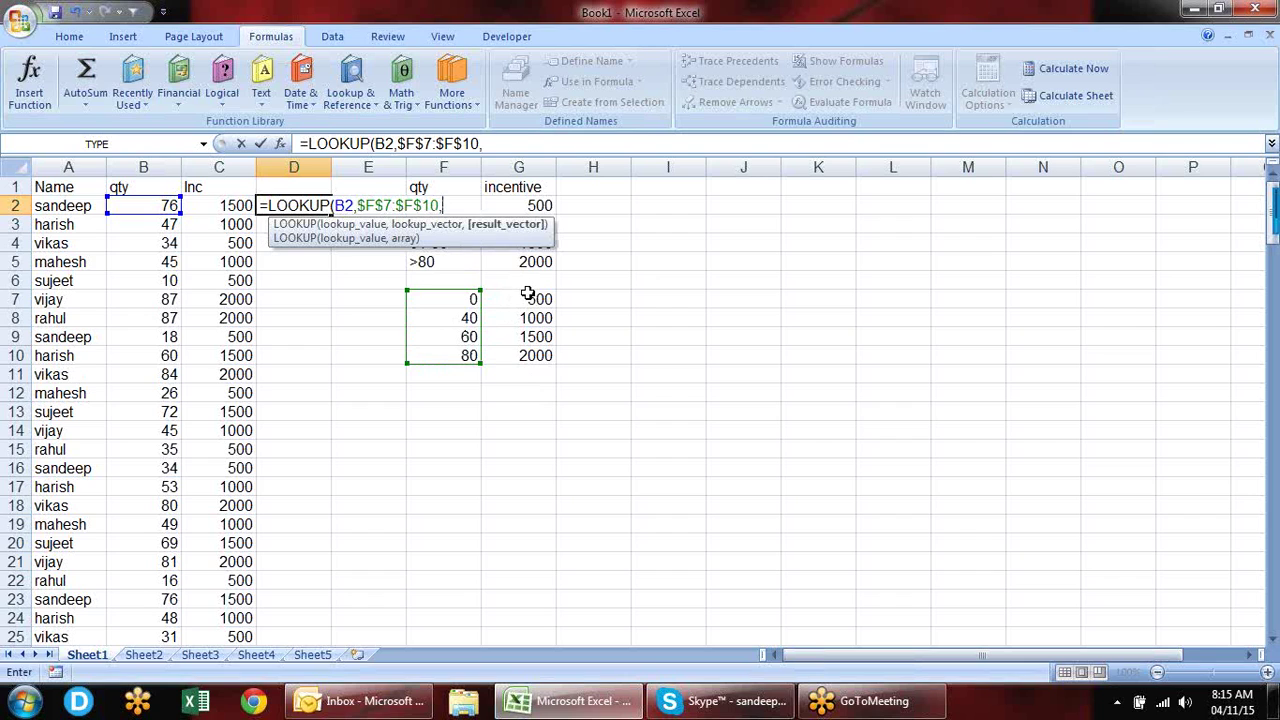
pyautogui.moveTo(528, 293); pyautogui.dragTo(536, 357)
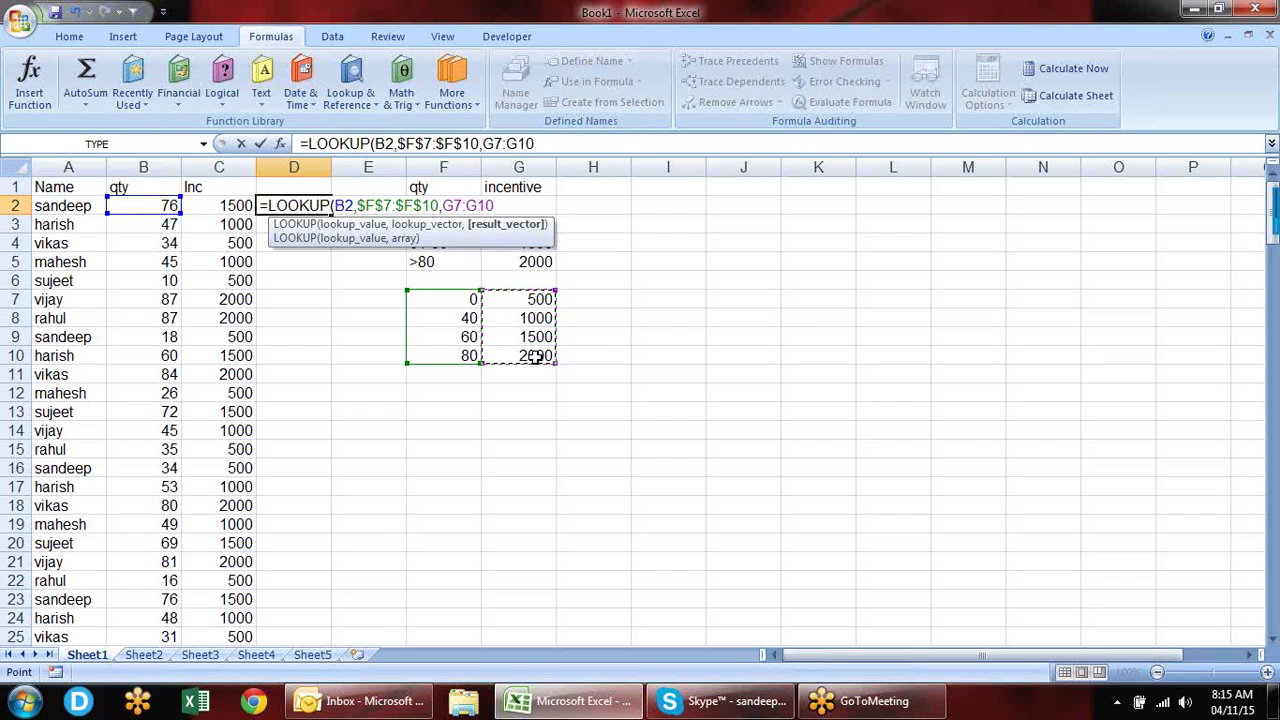
pyautogui.press('F4')
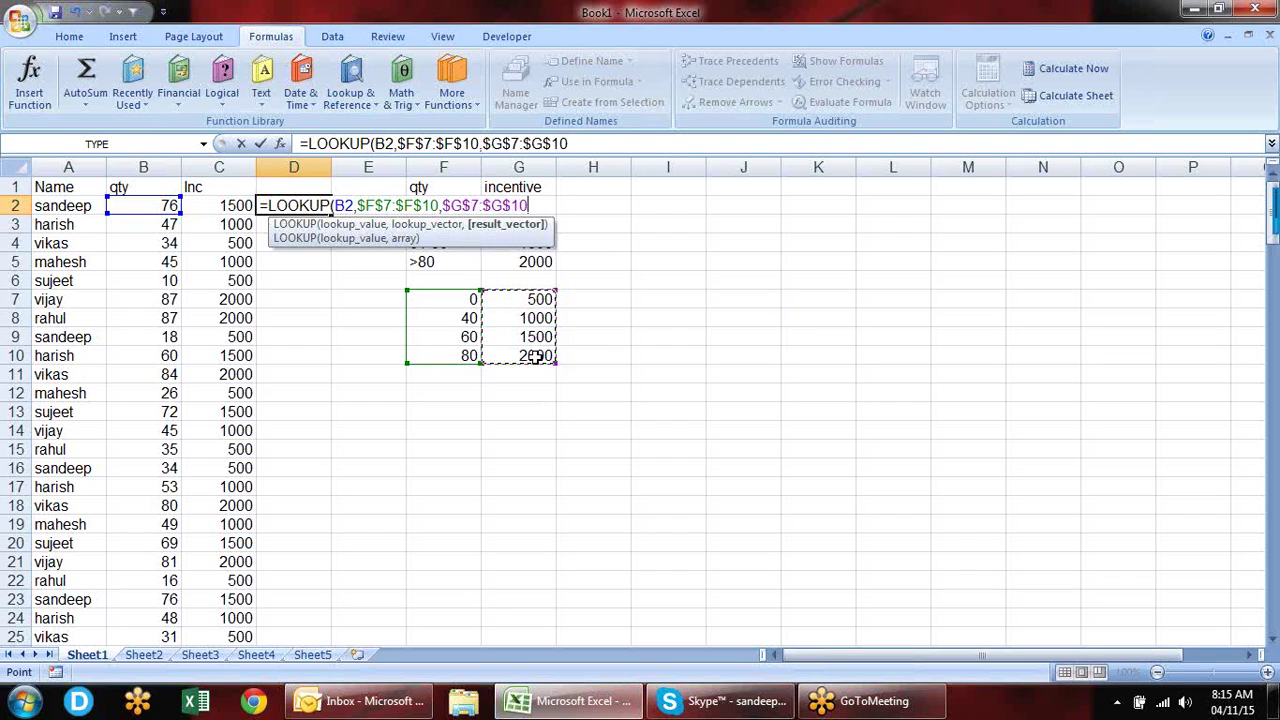
pyautogui.write(')')
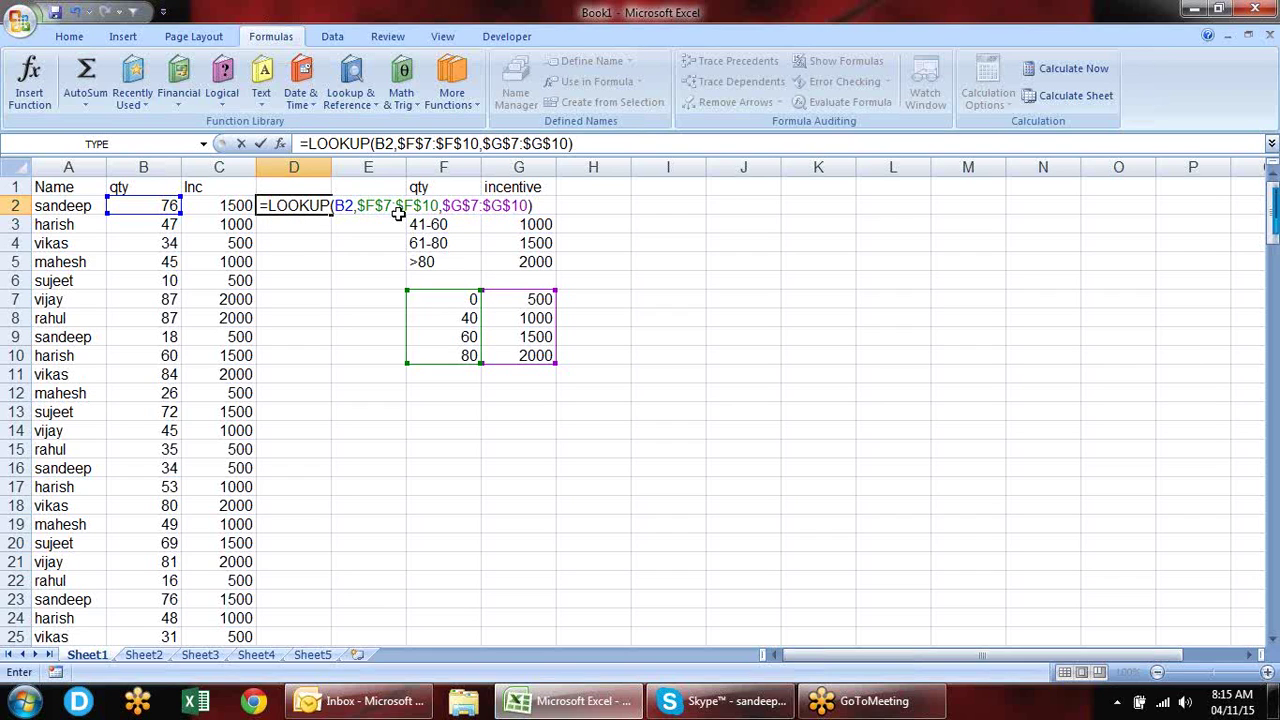
pyautogui.press('Return')
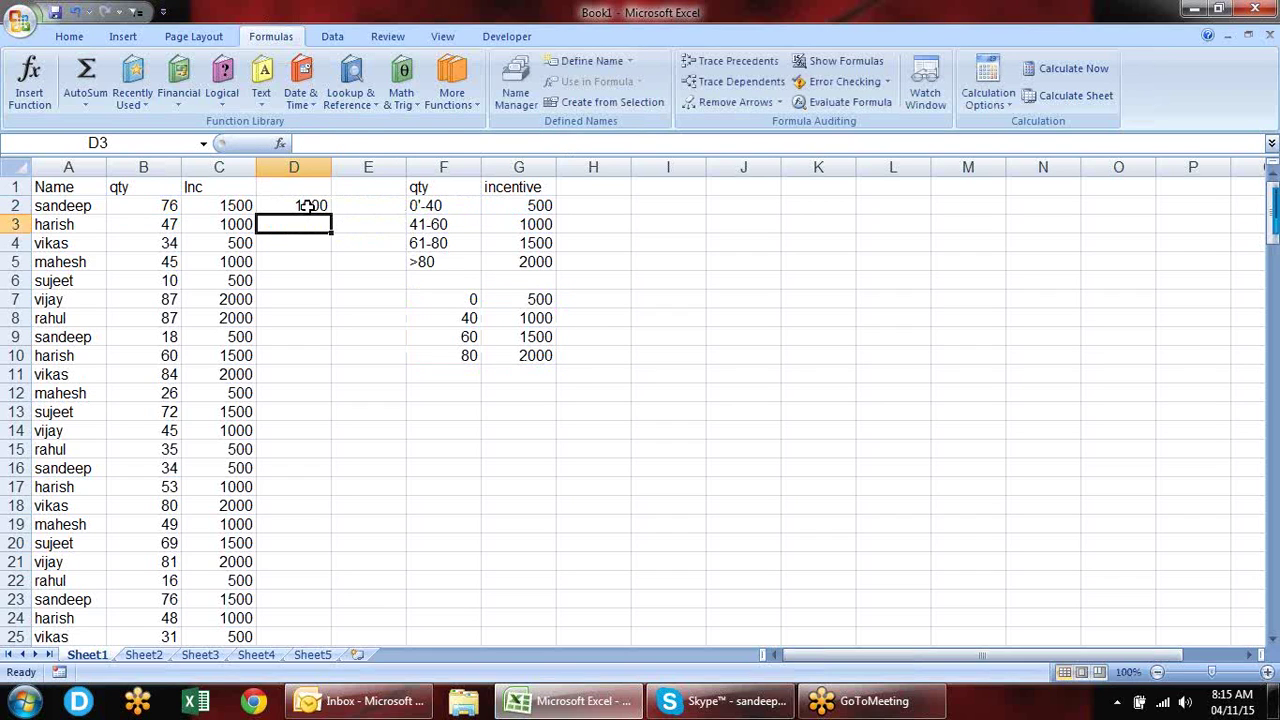
# Step: Fill the D2 LOOKUP formula down to row 25, matching the VLOOKUP results in column C
pyautogui.click(310, 212)
pyautogui.doubleClick(332, 214)
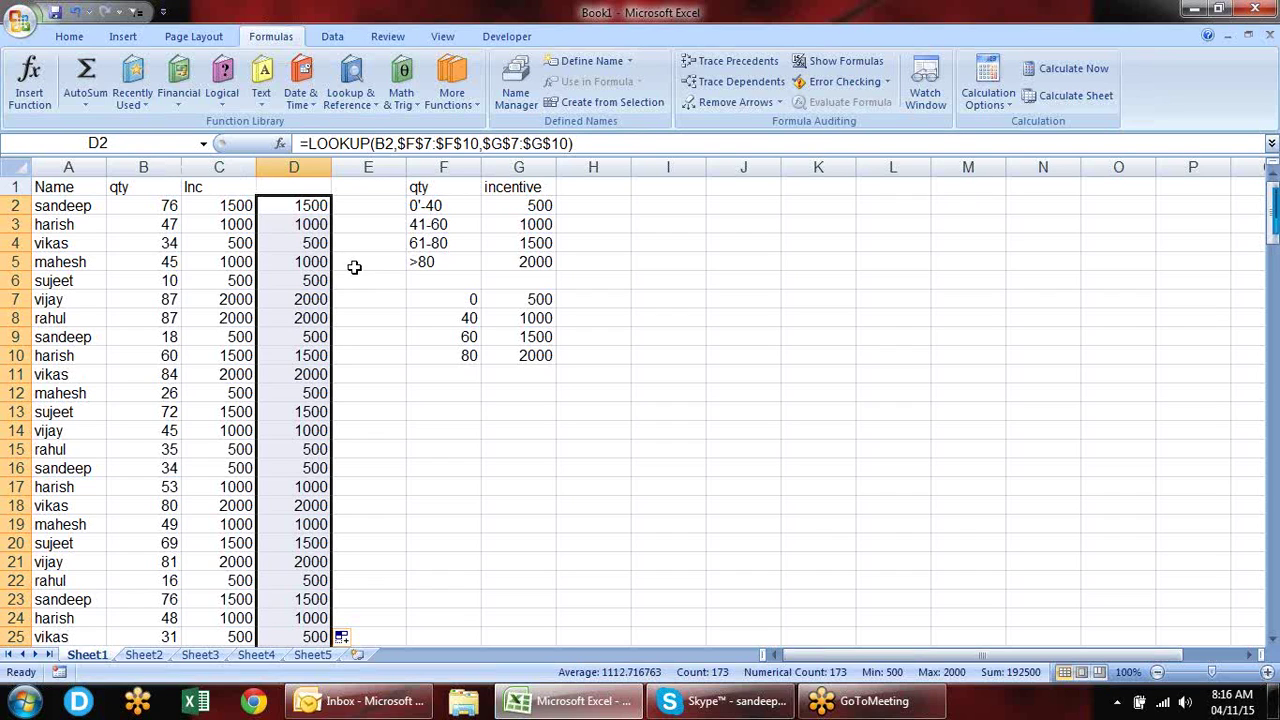
pyautogui.click(372, 316)
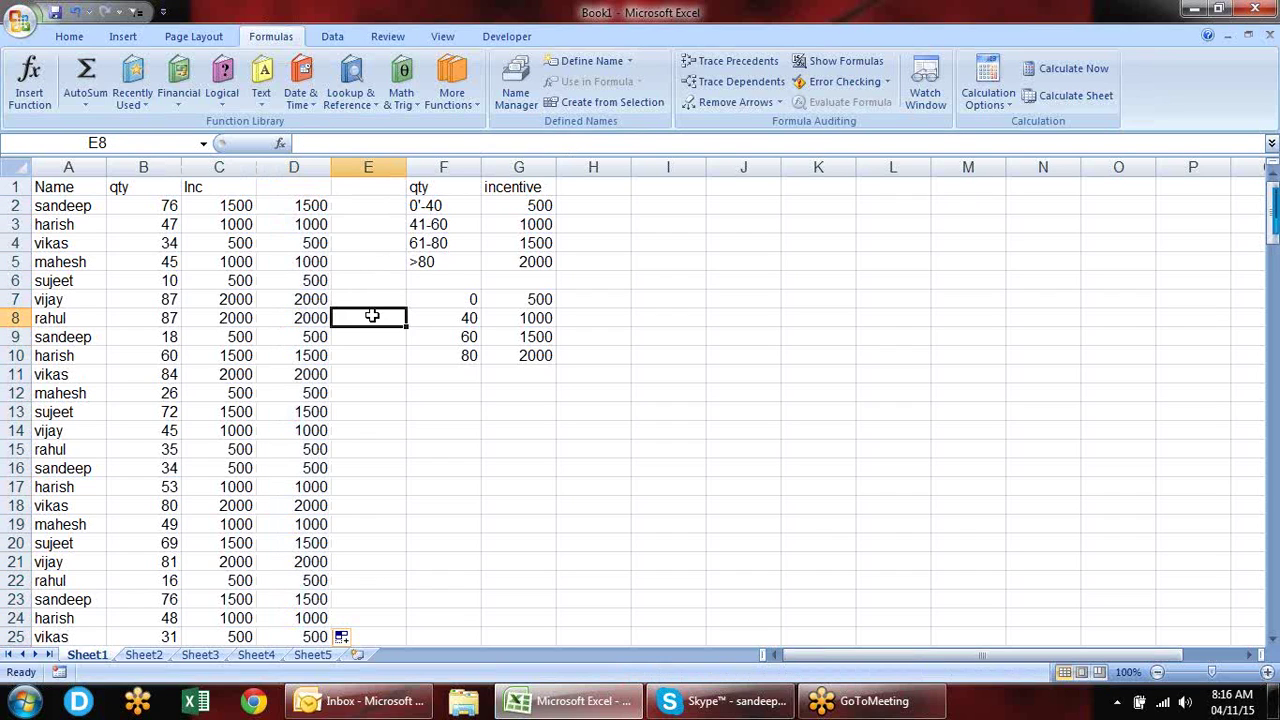
pyautogui.click(169, 208)
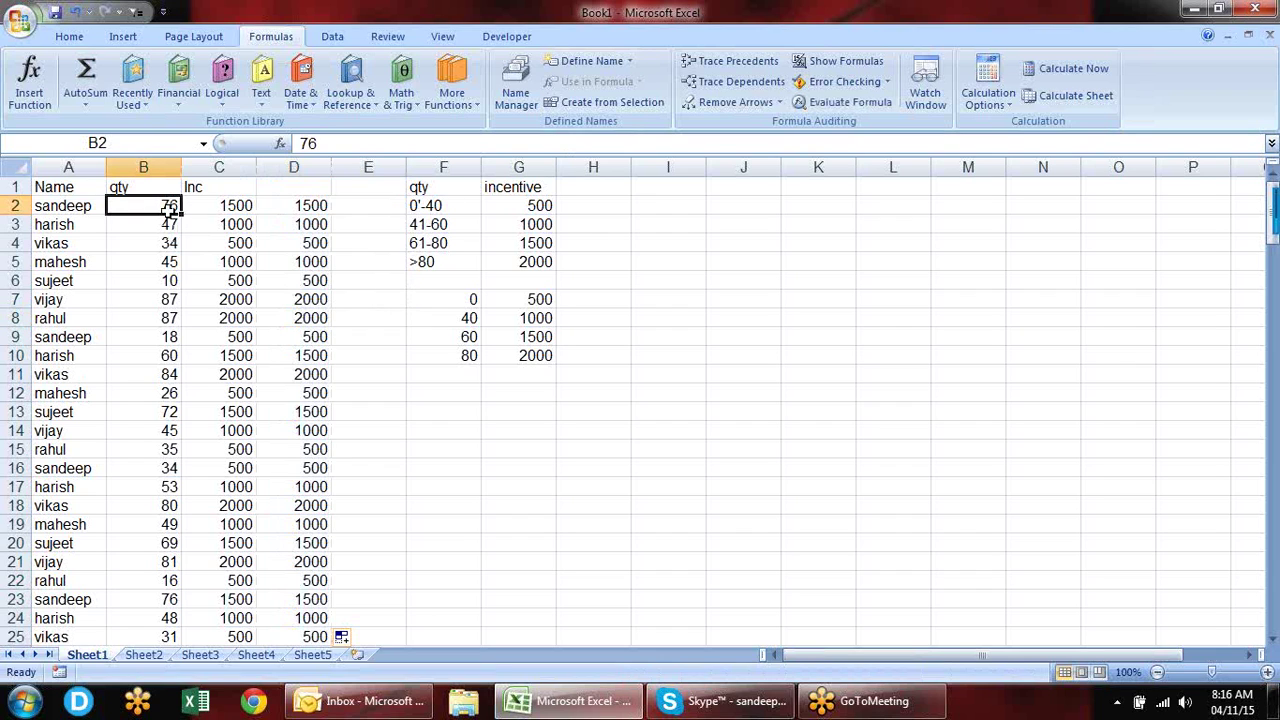
pyautogui.moveTo(455, 300); pyautogui.dragTo(527, 355)
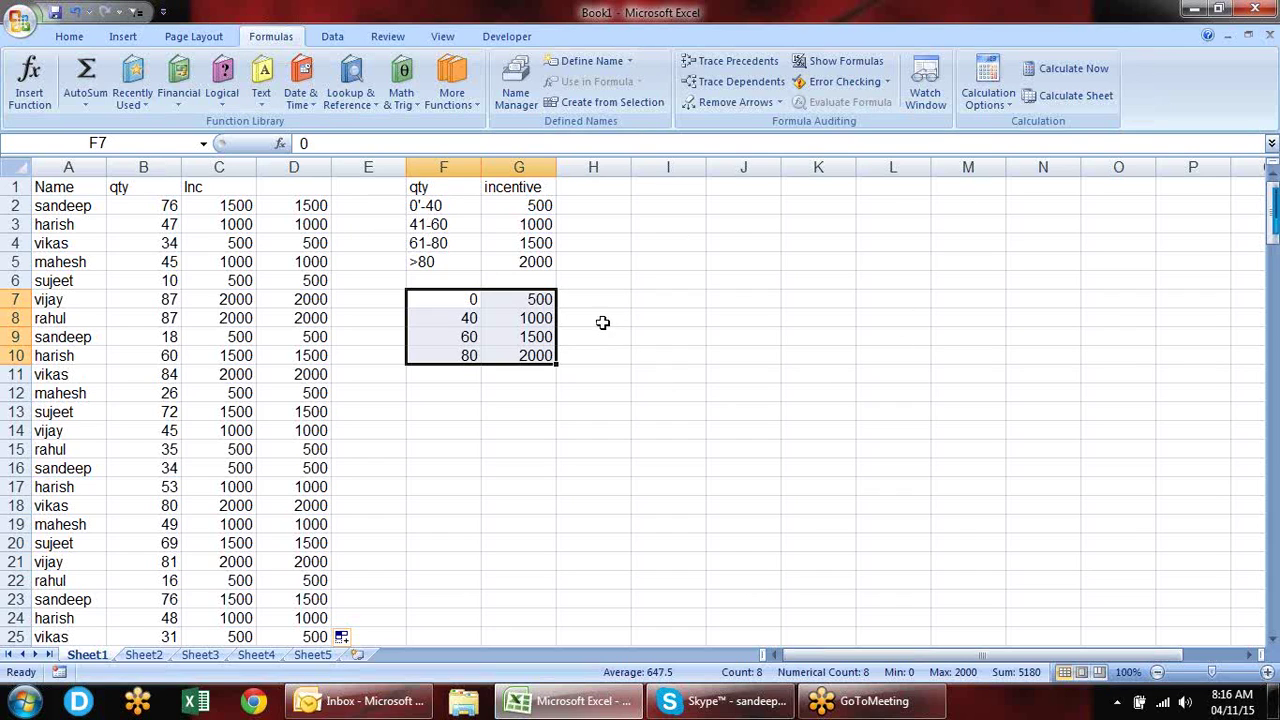
# Step: Delete the stray apostrophe so the label in F2 reads 0-40
pyautogui.click(603, 322)
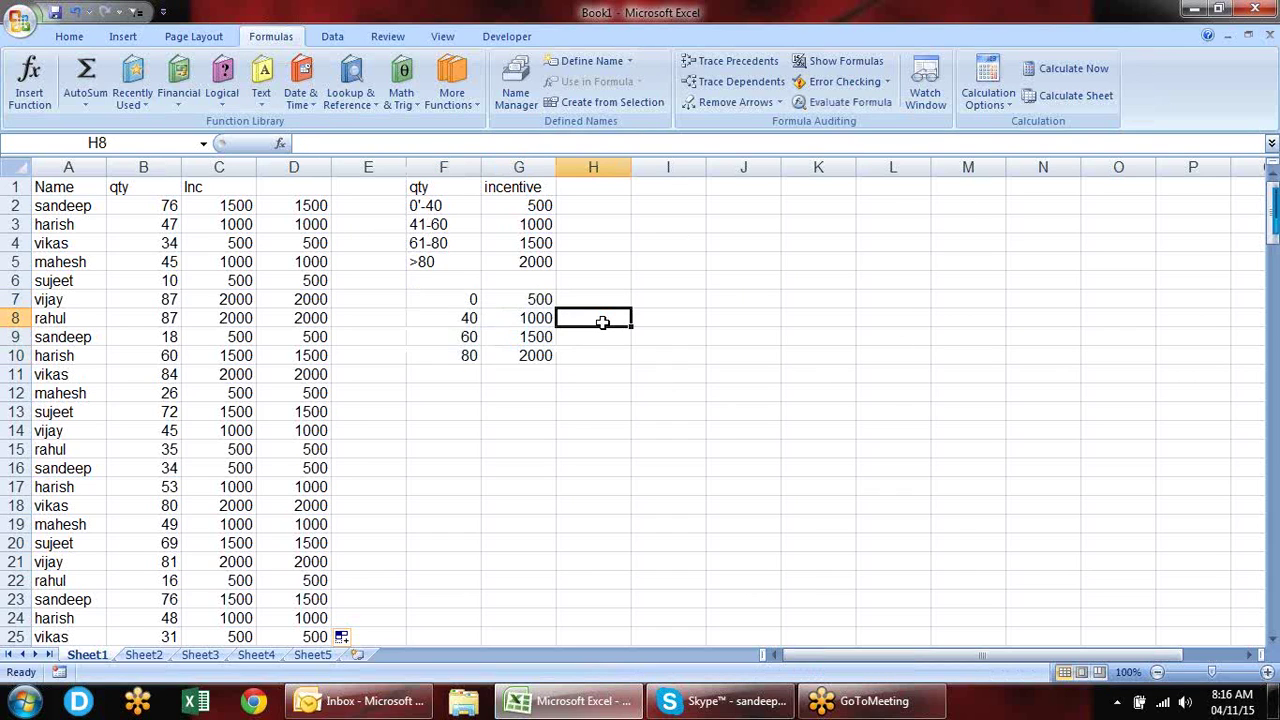
pyautogui.press('Left')
pyautogui.press('Left')
pyautogui.press('Up')
pyautogui.press('Up')
pyautogui.press('Up')
pyautogui.press('Up')
pyautogui.press('Up')
# Step: Make the F7:G10 lookup values bold
pyautogui.press('Up')
pyautogui.press('F2')
pyautogui.press('Left')
pyautogui.press('Left')
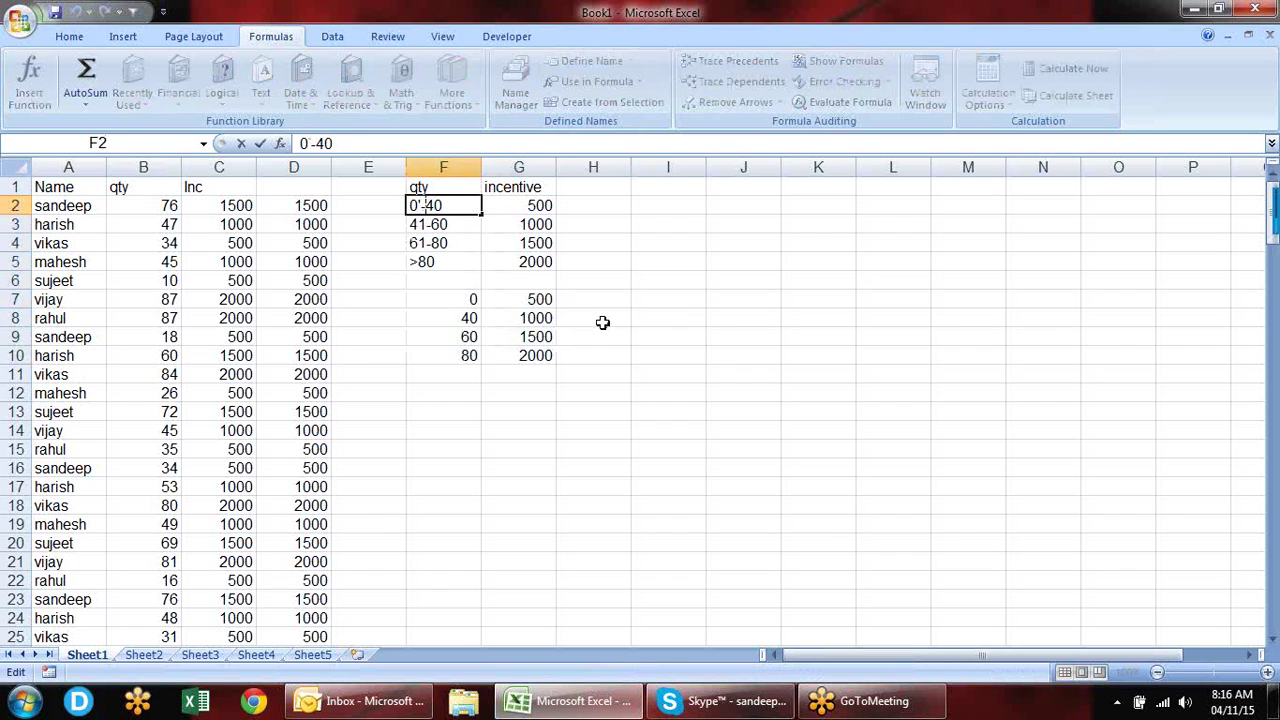
pyautogui.press('BackSpace')
pyautogui.press('Return')
pyautogui.press('Down')
pyautogui.press('Down')
pyautogui.press('Down')
pyautogui.press('Down')
pyautogui.press('Down')
pyautogui.press('Up')
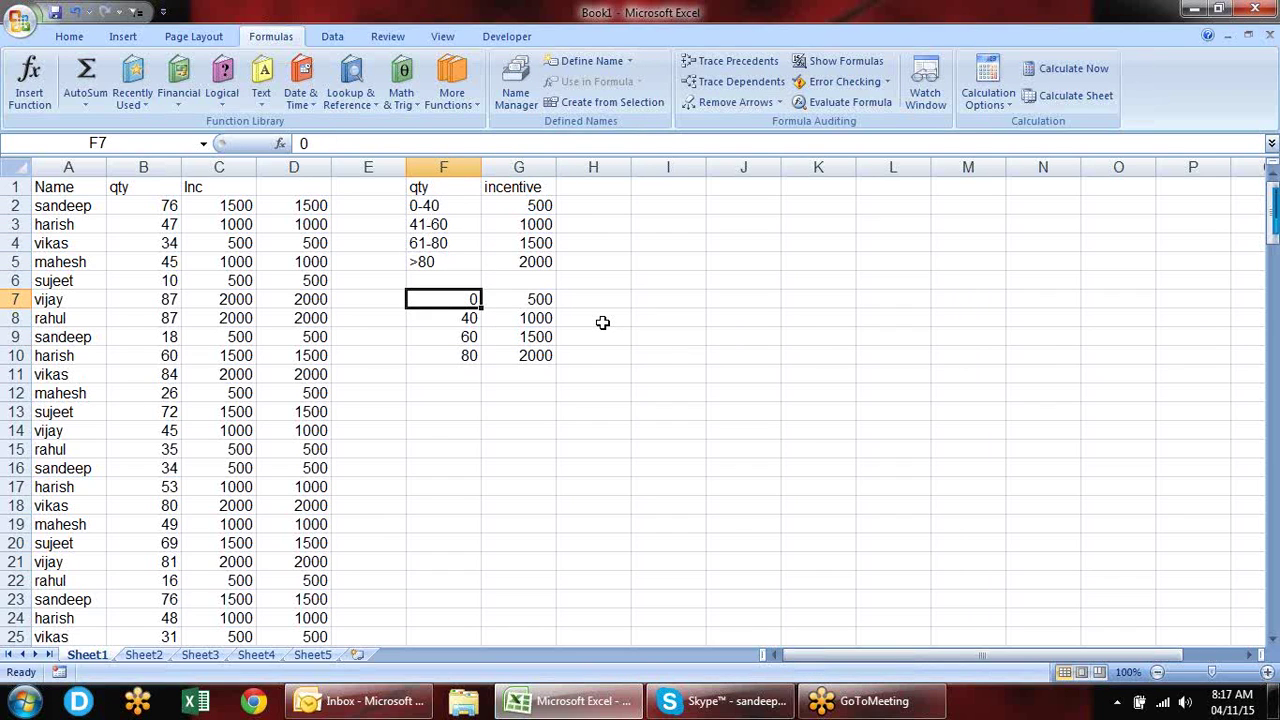
pyautogui.hotkey('shift', 'Right')
pyautogui.hotkey('shift', 'Down')
# Step: Highlight the qty and incentive headers and the qty range labels down to row 5
pyautogui.hotkey('shift', 'Down')
pyautogui.hotkey('shift', 'Down')
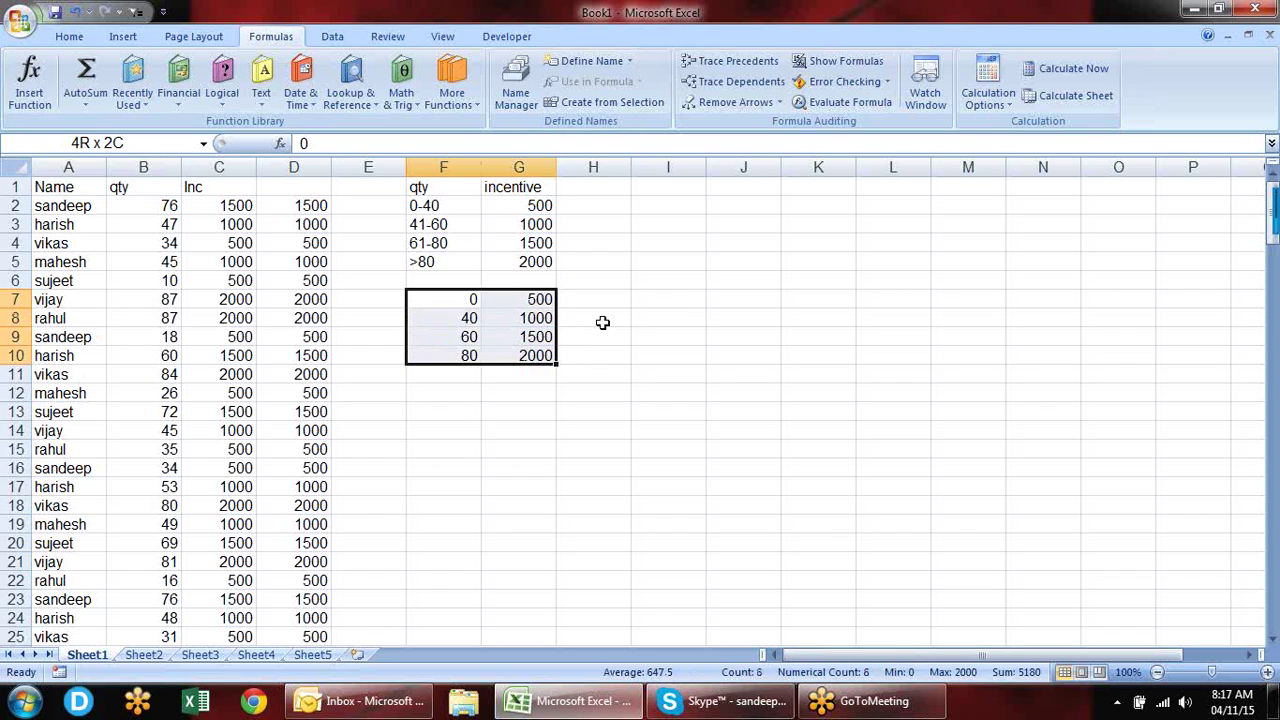
pyautogui.hotkey('ctrl', 'b')
pyautogui.press('Up')
pyautogui.press('Up')
pyautogui.press('Up')
pyautogui.press('Up')
pyautogui.press('Up')
pyautogui.press('Up')
pyautogui.press('Right')
pyautogui.press('Left')
pyautogui.hotkey('shift', 'Right')
pyautogui.hotkey('shift', 'Down')
pyautogui.hotkey('shift', 'Down')
pyautogui.hotkey('shift', 'Down')
pyautogui.hotkey('shift', 'Down')
pyautogui.press('Down')
pyautogui.press('Down')
pyautogui.press('Down')
pyautogui.press('Down')
pyautogui.press('Down')
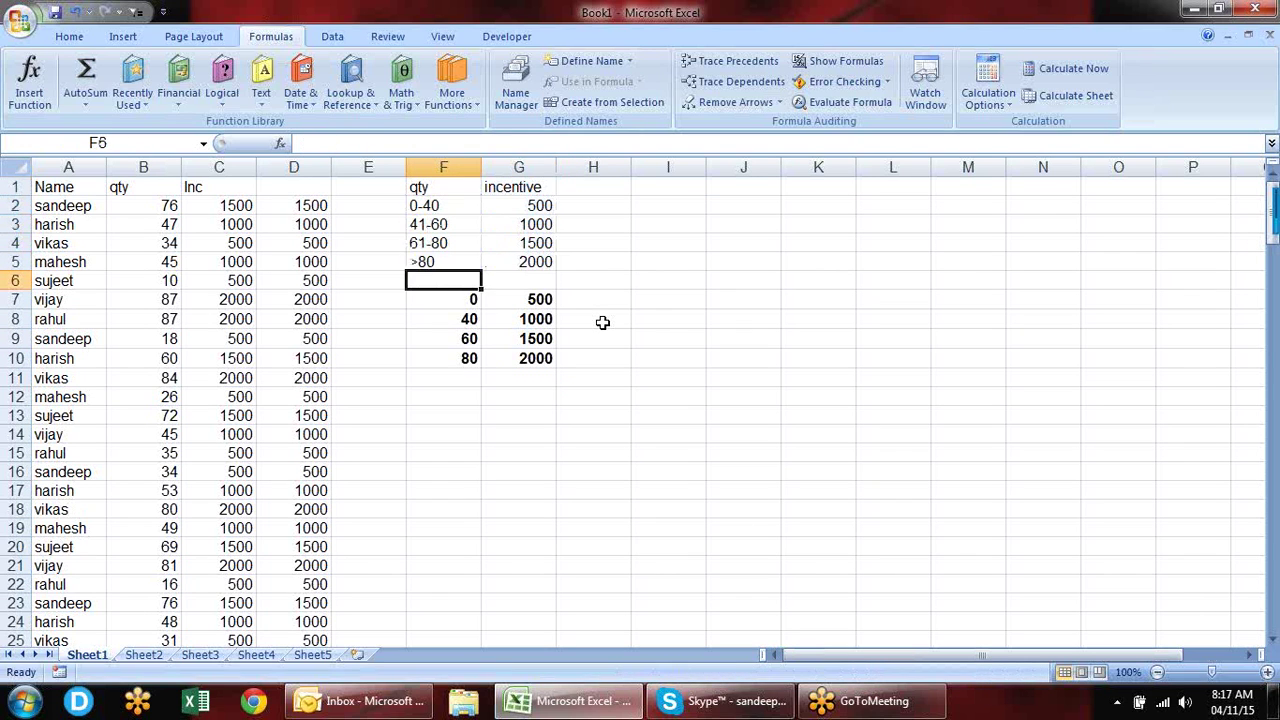
pyautogui.press('Down')
pyautogui.press('Right')
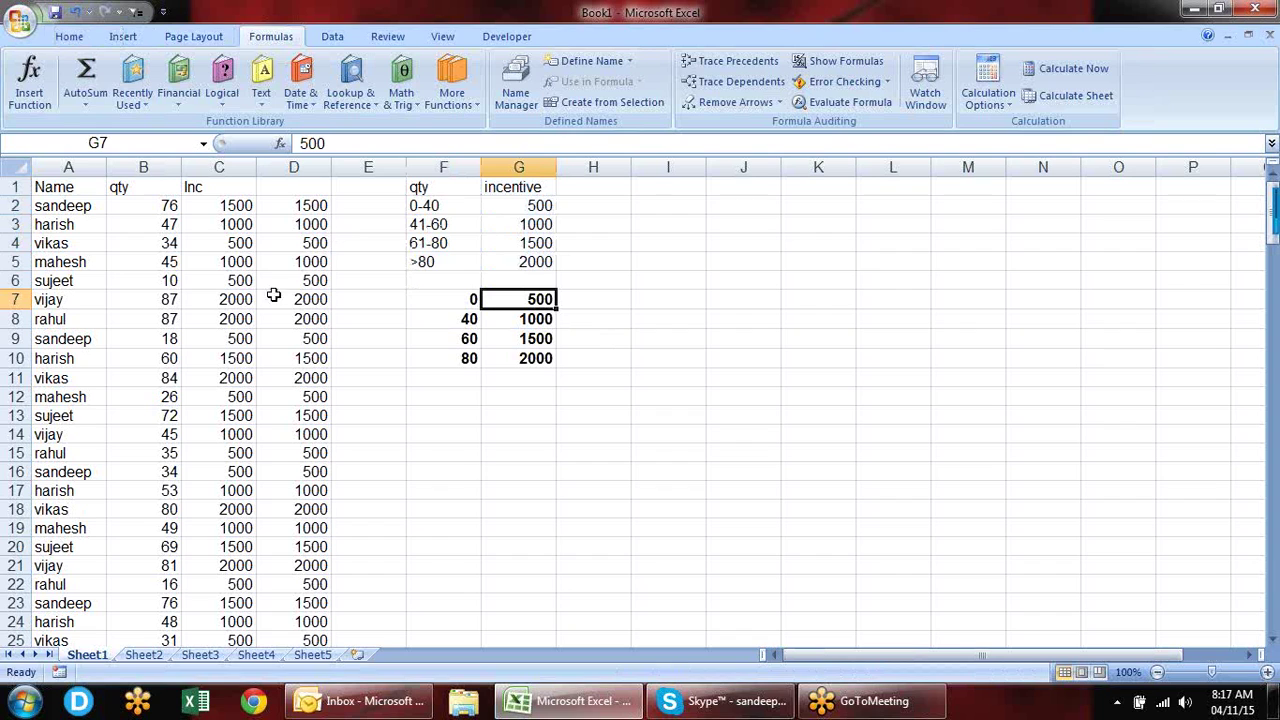
# Step: Copy the Name and qty data A1:B13 from Sheet1 into Sheet2 at A1
pyautogui.moveTo(60, 190); pyautogui.dragTo(147, 416)
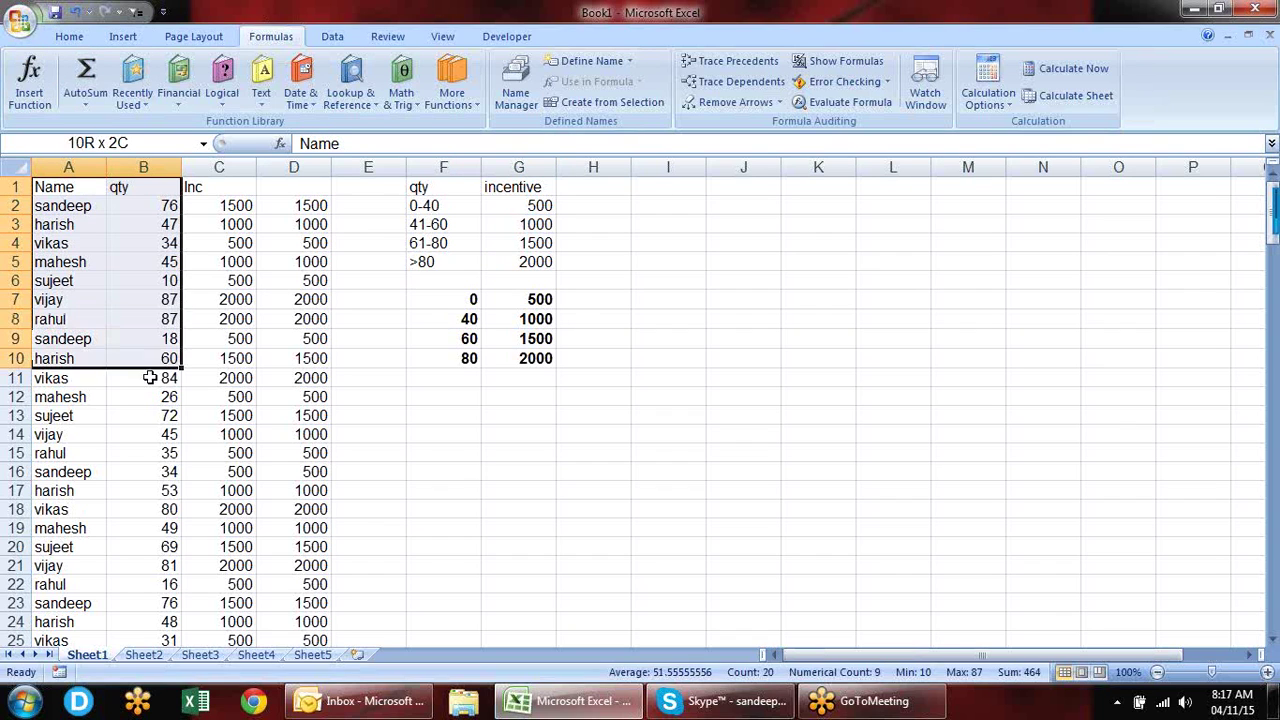
pyautogui.hotkey('ctrl', 'c')
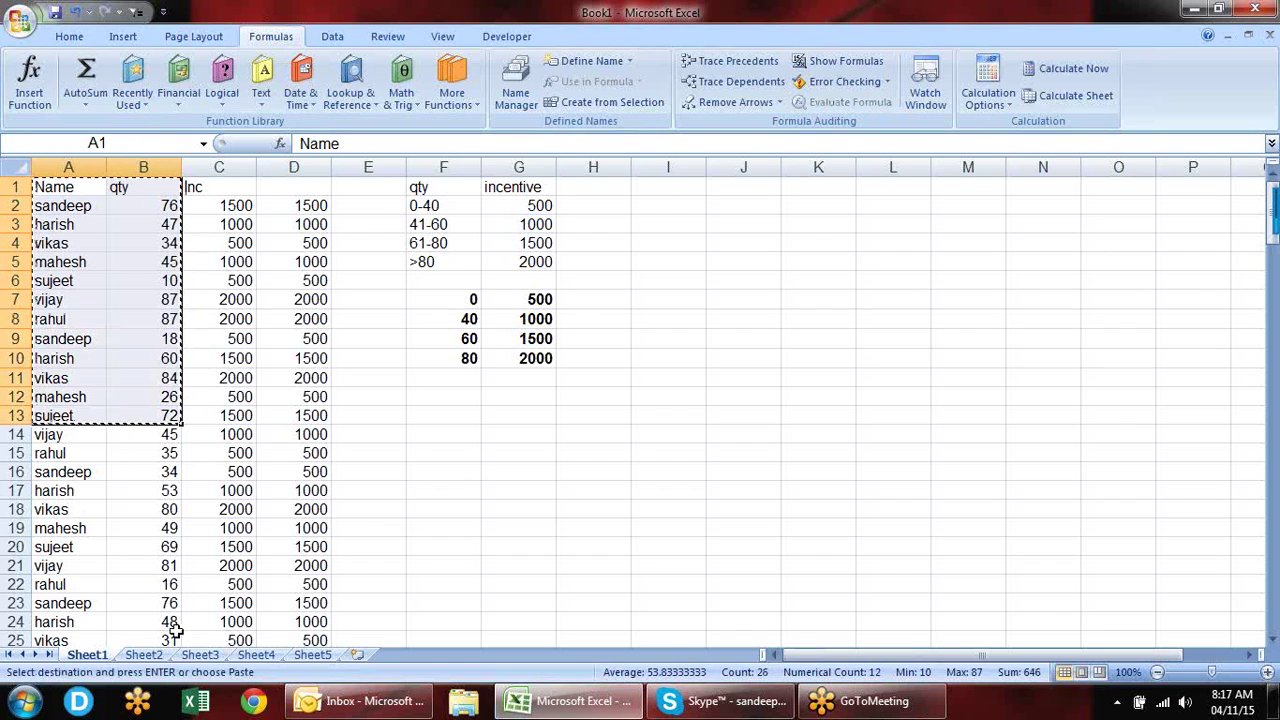
pyautogui.click(143, 655)
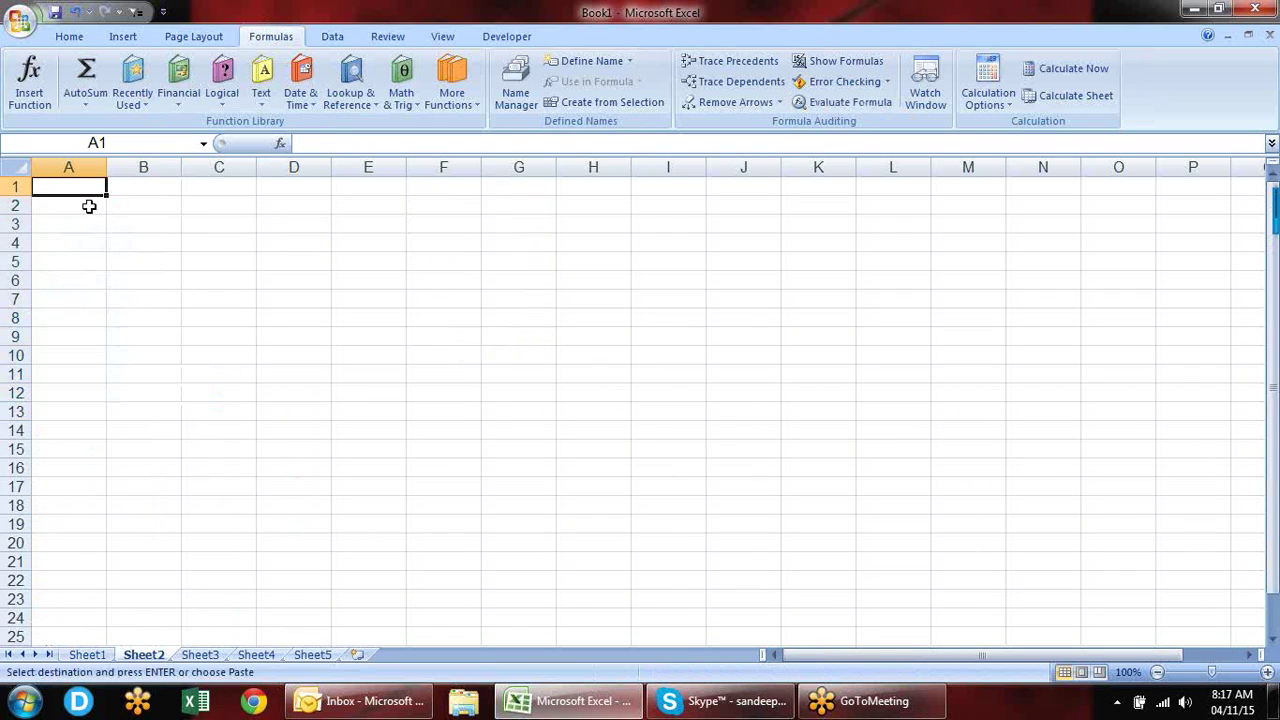
pyautogui.hotkey('ctrl', 'v')
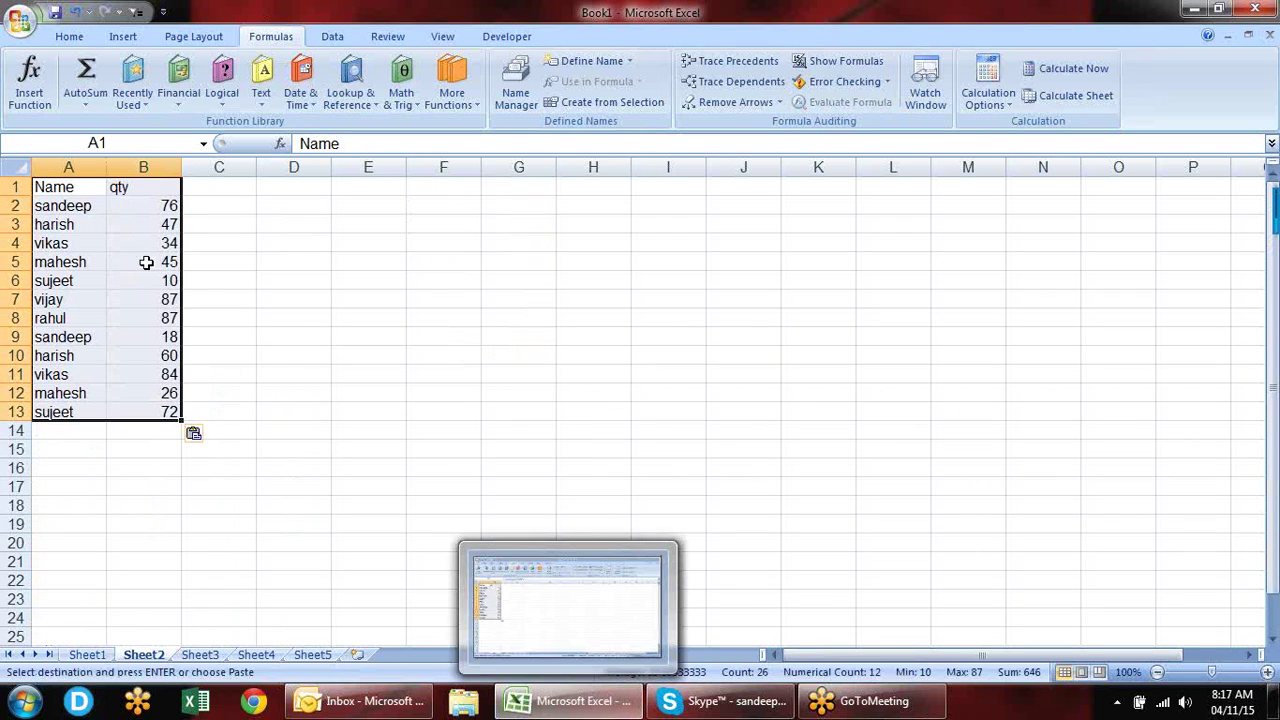
# Step: Rename the B1 header on Sheet2 to 'sales'
pyautogui.click(157, 191)
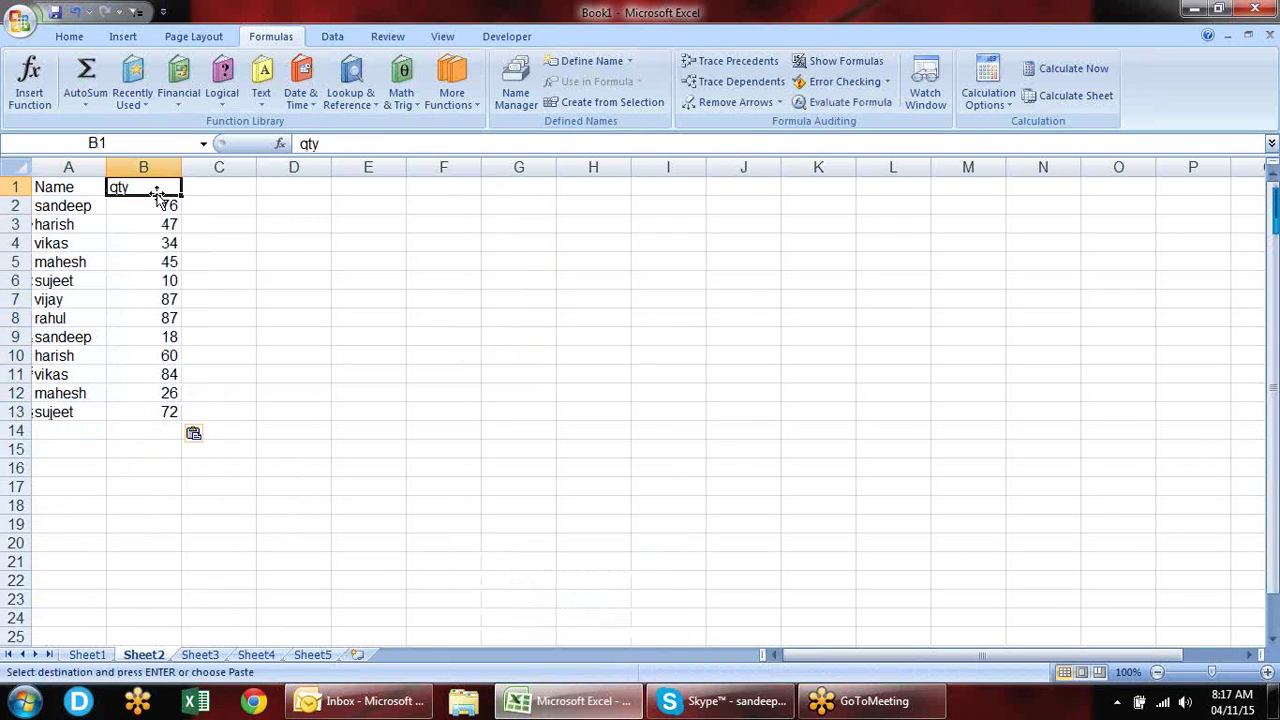
pyautogui.write('saLES')
pyautogui.press('BackSpace')
pyautogui.press('BackSpace')
pyautogui.press('BackSpace')
pyautogui.press('BackSpace')
pyautogui.press('BackSpace')
pyautogui.write('sales')
pyautogui.press('Return')
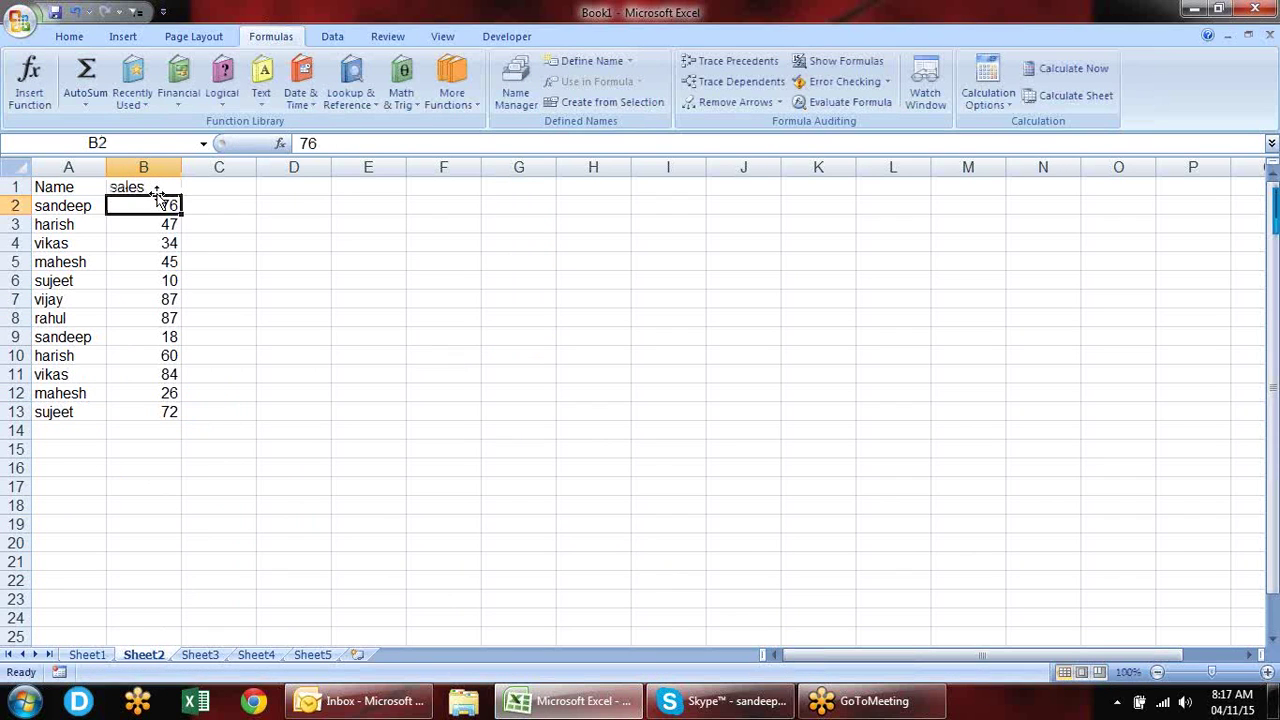
pyautogui.press('Up')
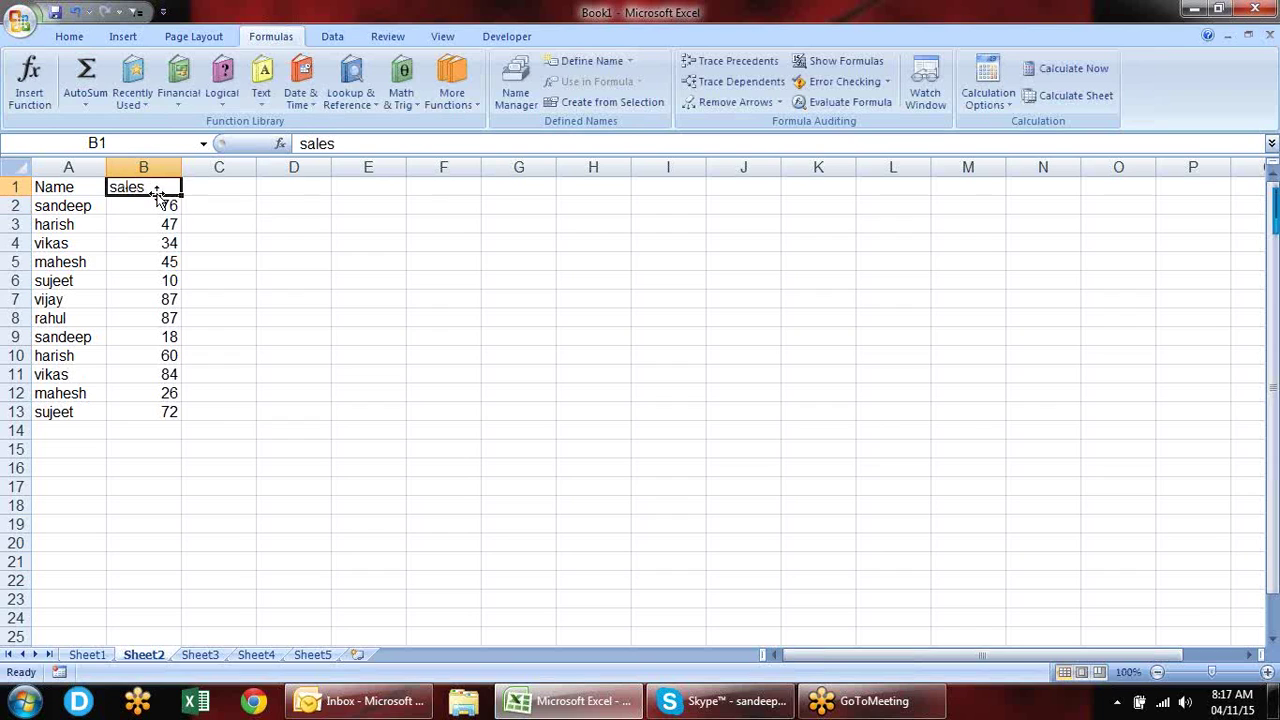
# Step: Extend the sales header across C1:F1 and fill C2:F13 with =RANDBETWEEN(10,90)
pyautogui.moveTo(181, 196)
pyautogui.mouseDown()
pyautogui.moveTo(594, 146)
pyautogui.moveTo(493, 208)
pyautogui.mouseUp()
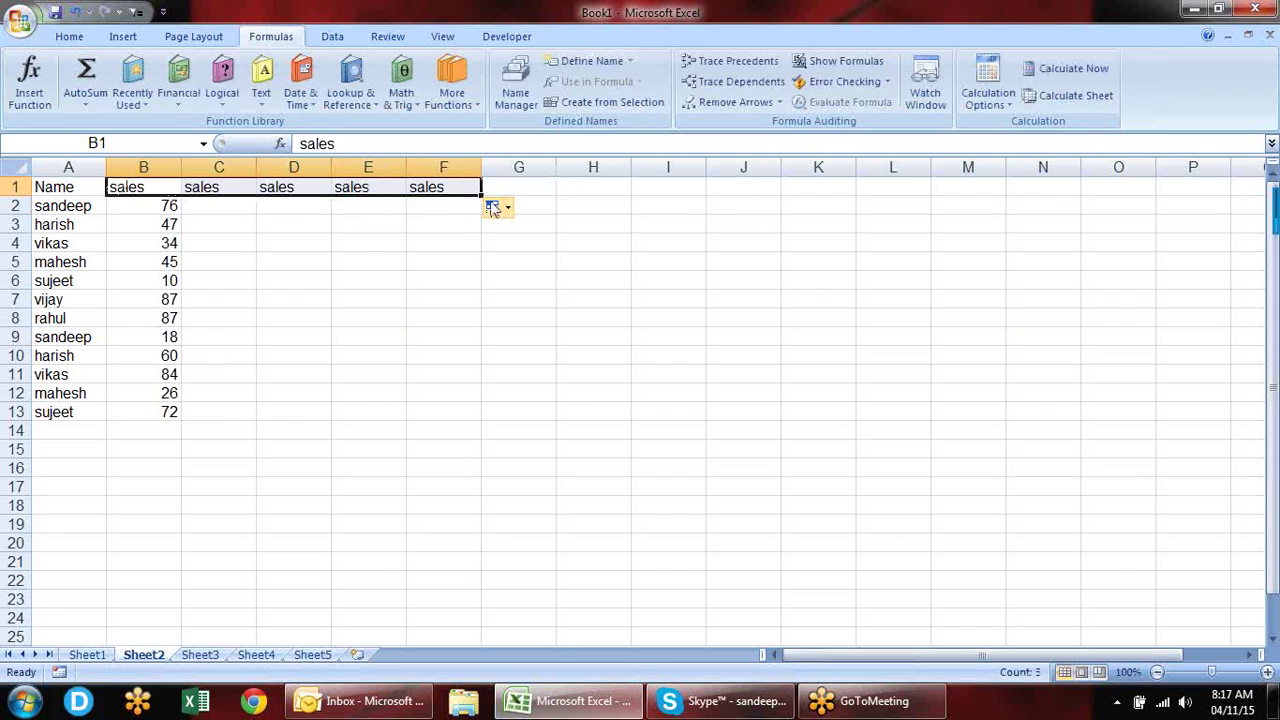
pyautogui.moveTo(231, 206)
pyautogui.mouseDown()
pyautogui.moveTo(446, 207)
pyautogui.moveTo(446, 411)
pyautogui.mouseUp()
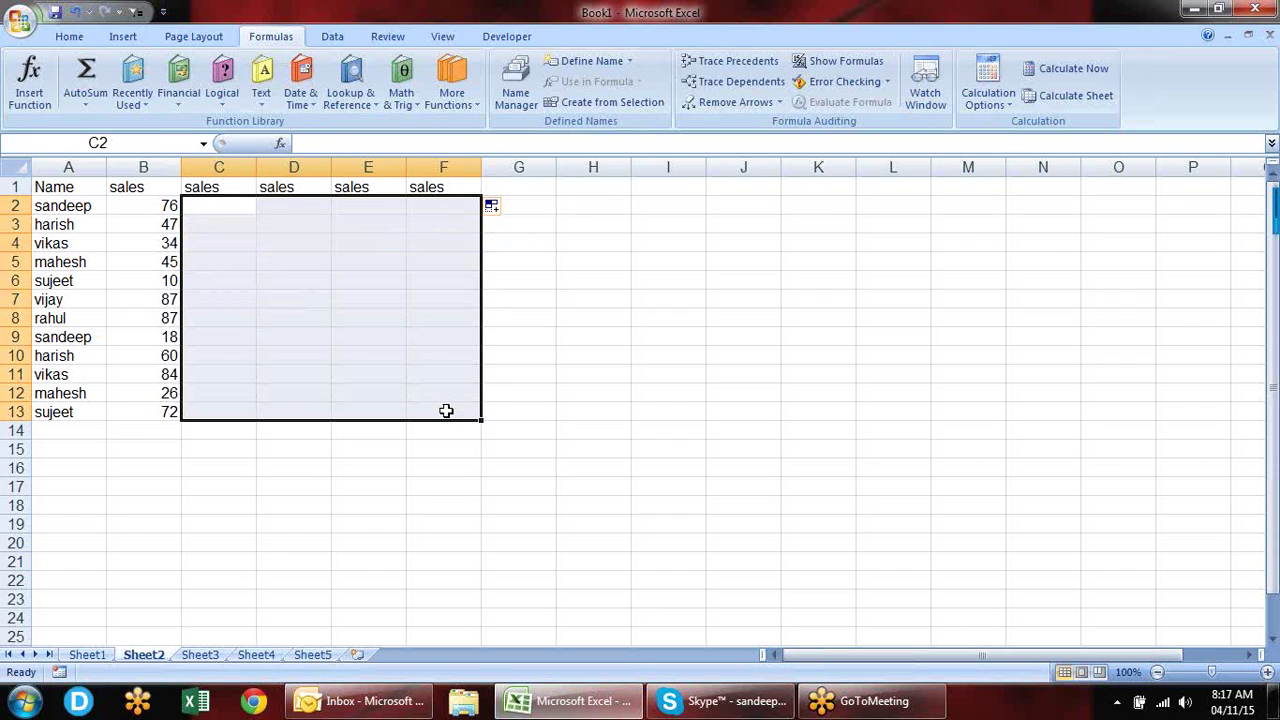
pyautogui.write('=ra')
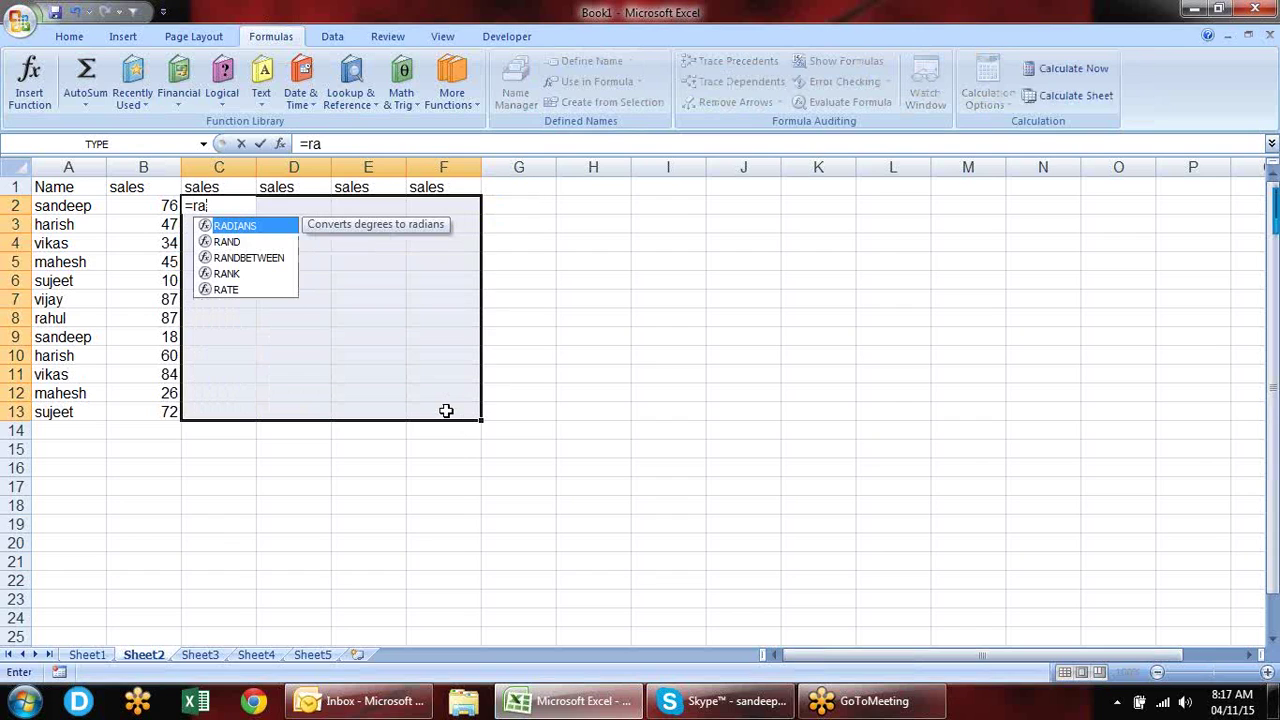
pyautogui.press('Down')
pyautogui.press('Down')
pyautogui.press('Tab')
pyautogui.write('1')
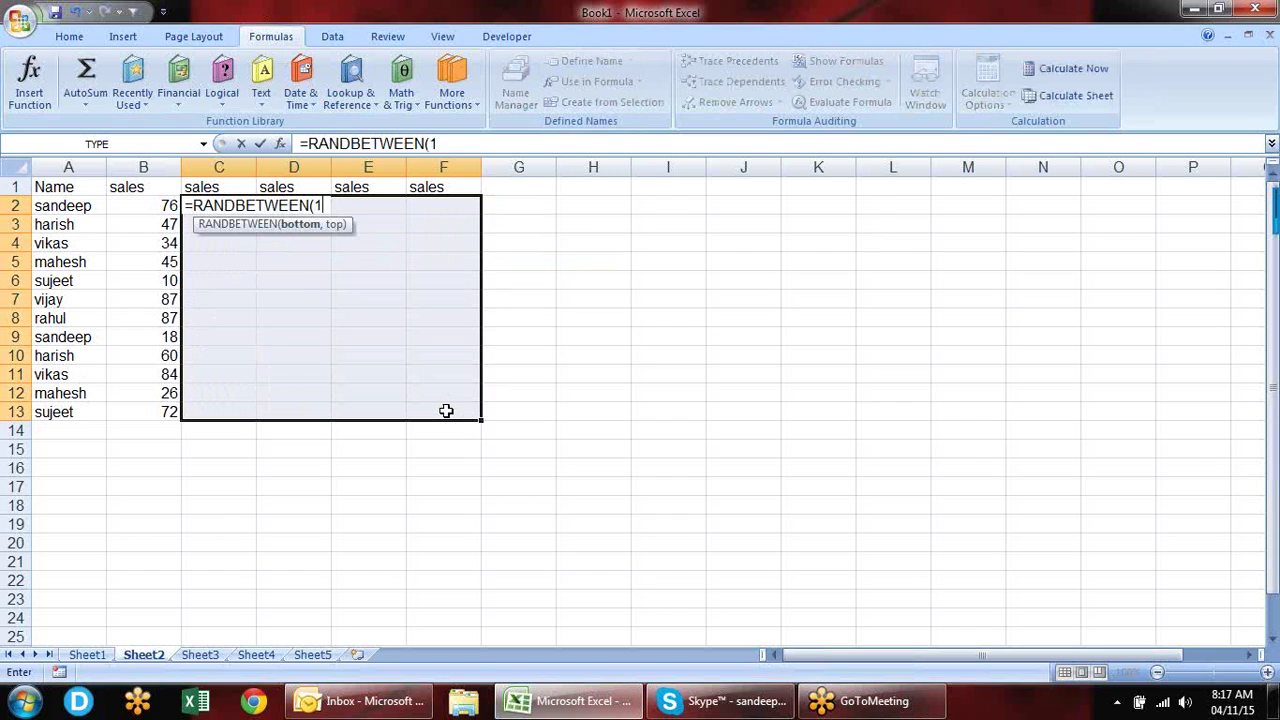
pyautogui.write('0,90)')
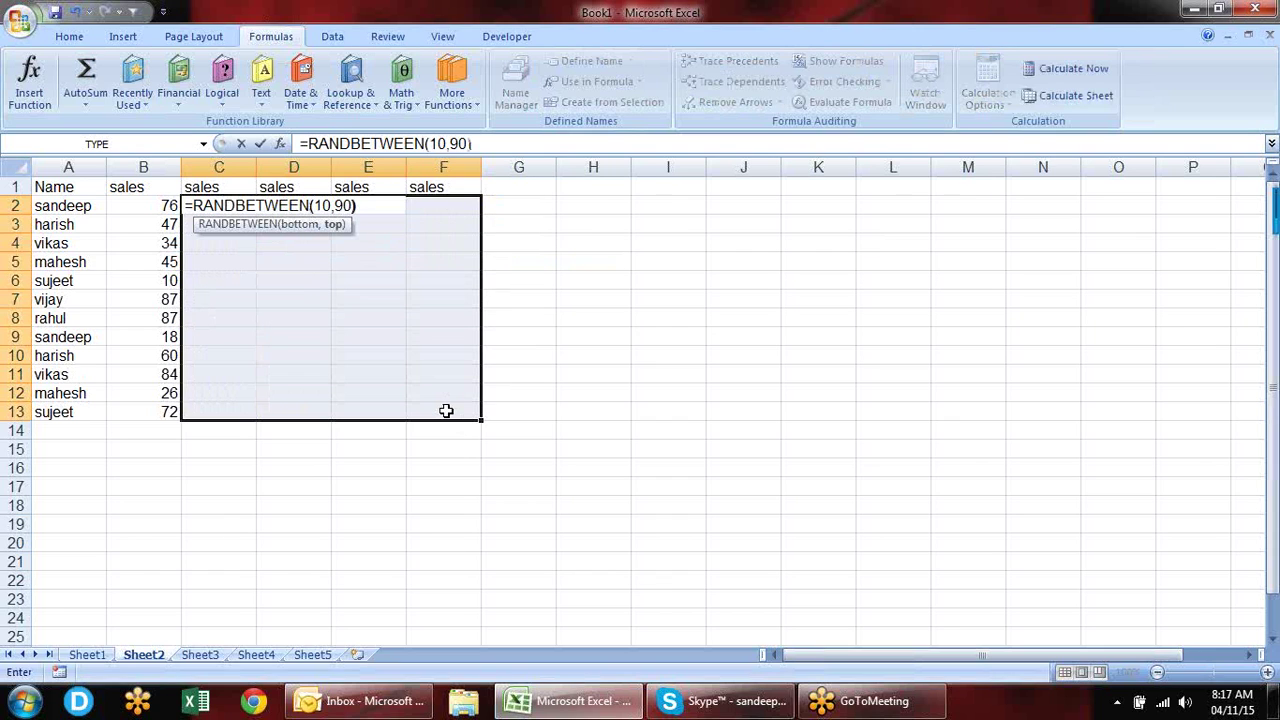
pyautogui.hotkey('ctrl', 'Return')
# Step: Convert the random figures in C2:F13 to static values with Paste Special > Values
pyautogui.hotkey('ctrl', 'c')
pyautogui.hotkey('alt', 'e')
pyautogui.press('s')
pyautogui.press('v')
pyautogui.press('Return')
pyautogui.press('Escape')
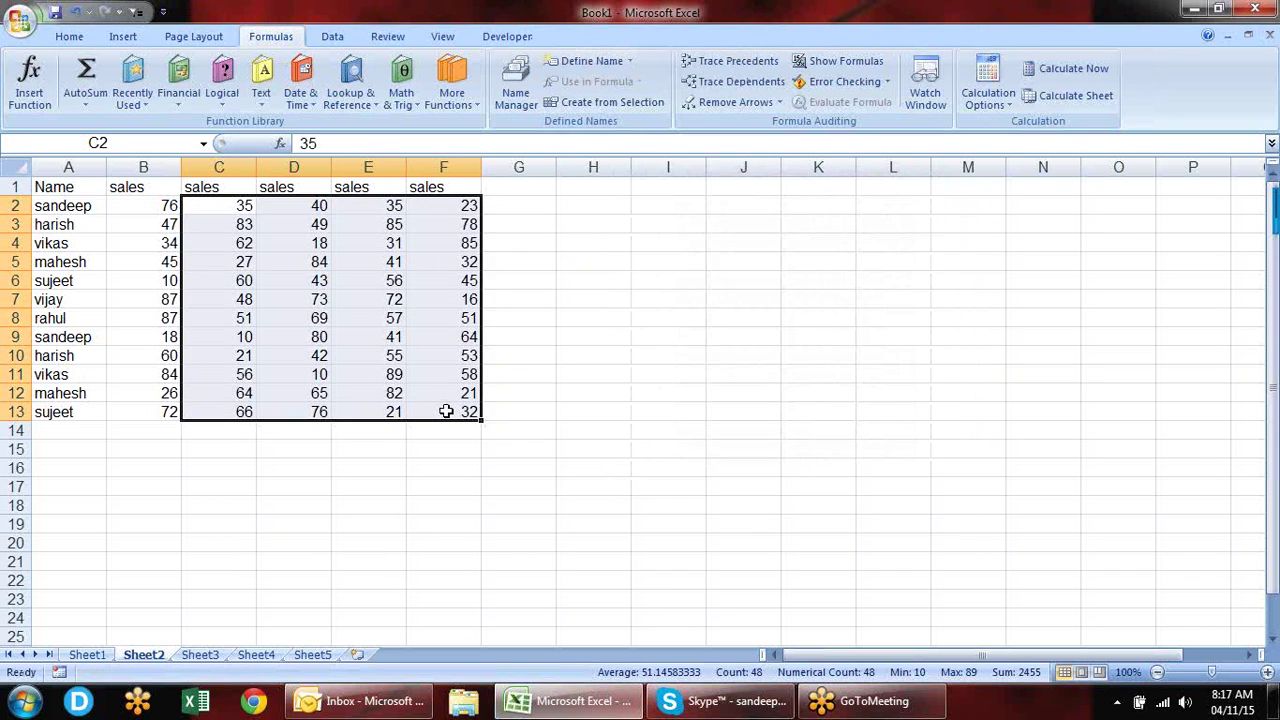
pyautogui.press('Right')
pyautogui.press('Right')
pyautogui.press('Right')
pyautogui.press('Right')
pyautogui.press('Right')
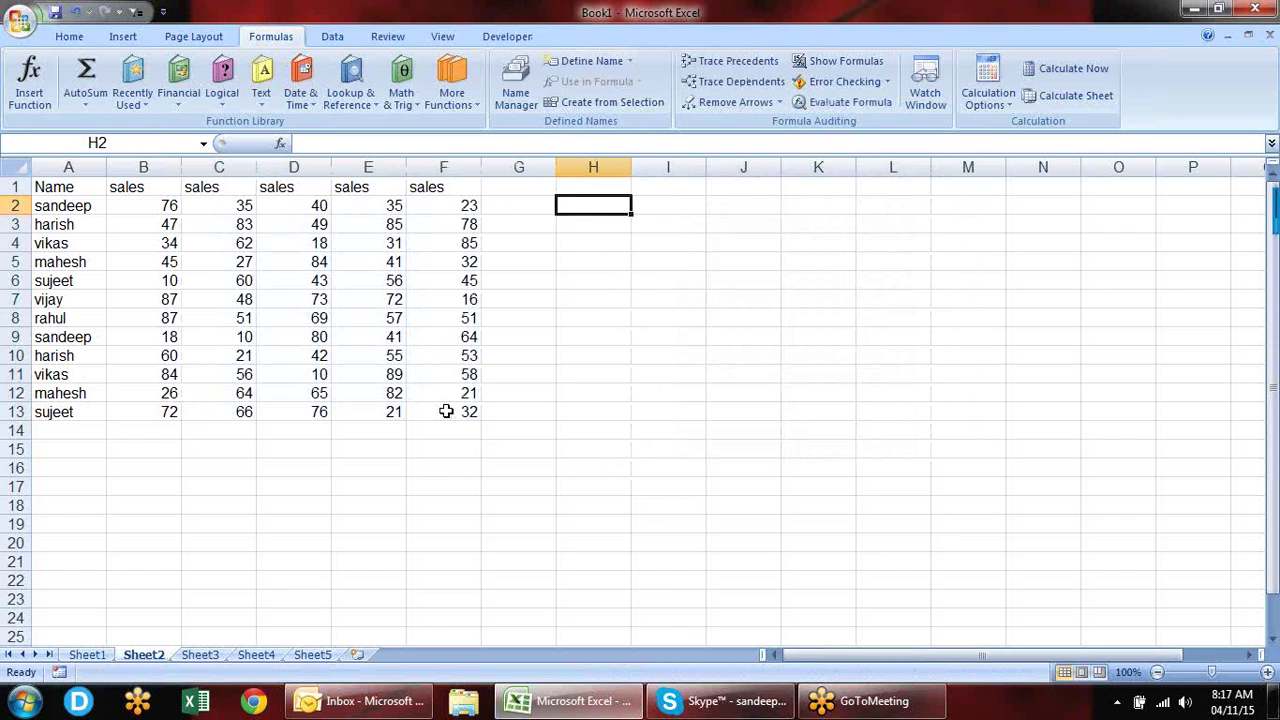
# Step: Label H2:I2 'row' and 'column' and add borders to the input cells H3:I3
pyautogui.write('row')
pyautogui.press('Tab')
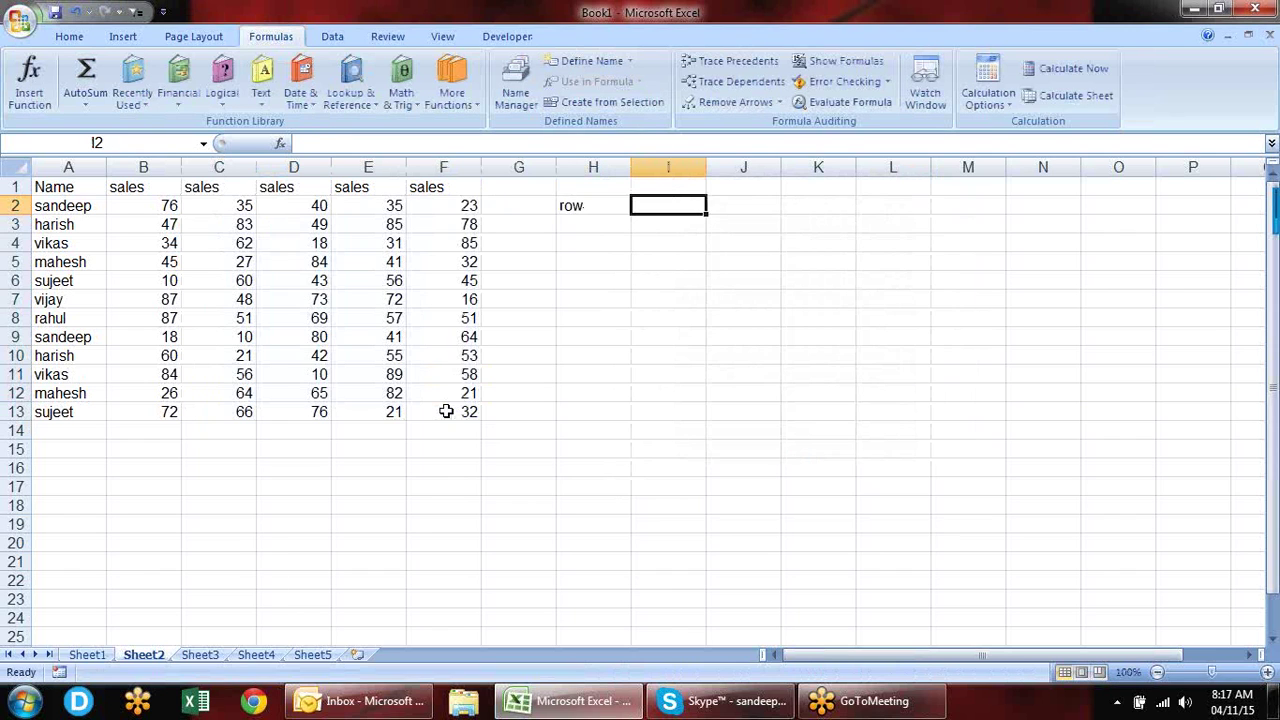
pyautogui.write('column')
pyautogui.press('Return')
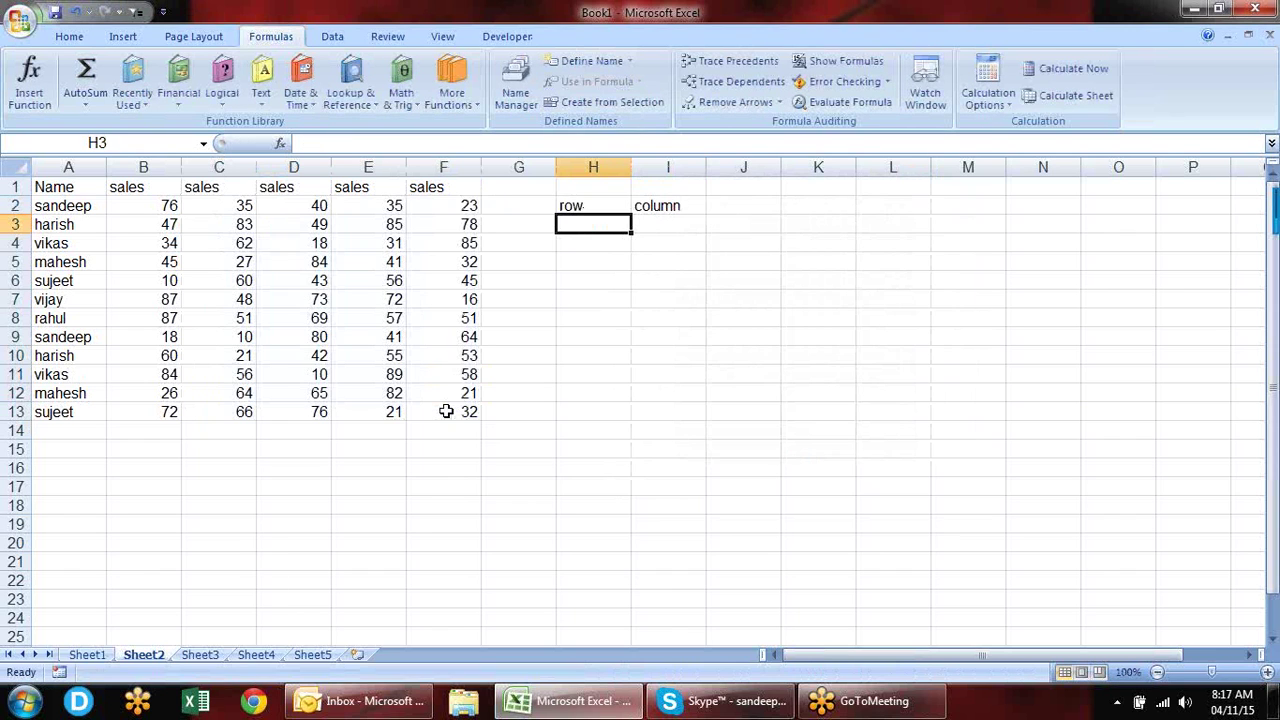
pyautogui.hotkey('shift', 'Right')
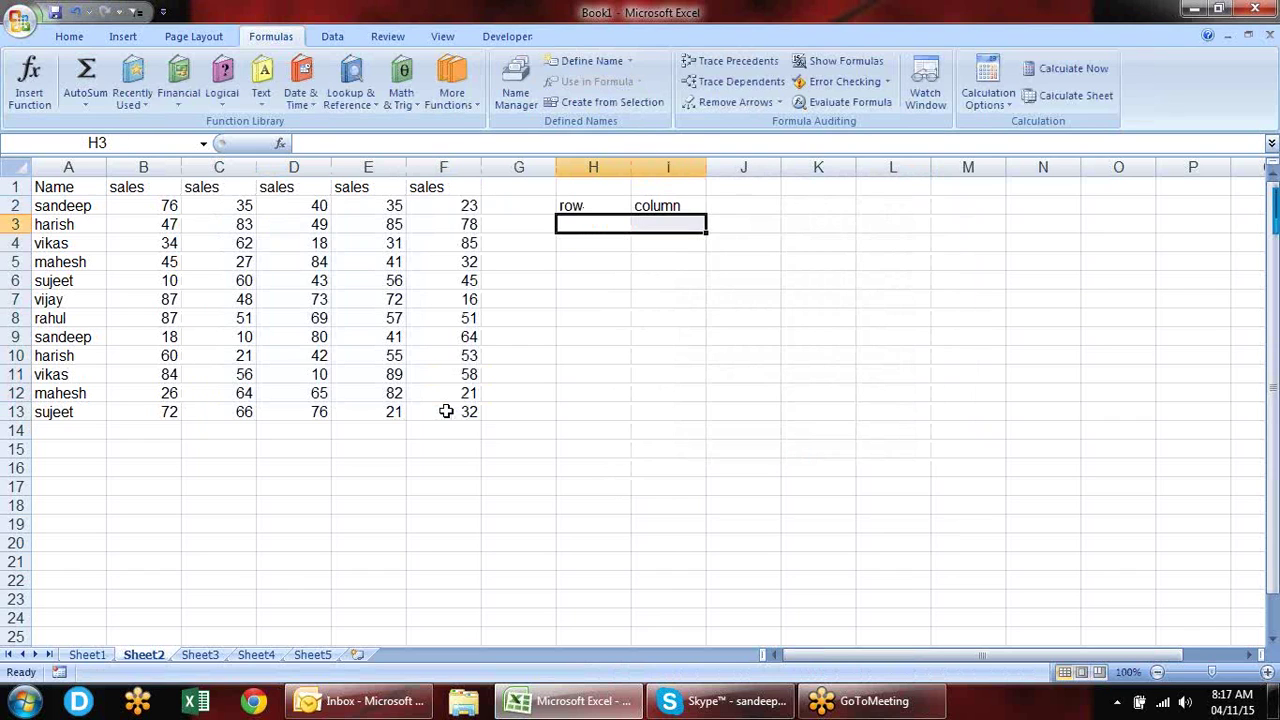
pyautogui.hotkey('alt', 'h')
pyautogui.press('b')
pyautogui.press('a')
pyautogui.press('Down')
# Step: Type the label 'Index' in H5
pyautogui.press('Down')
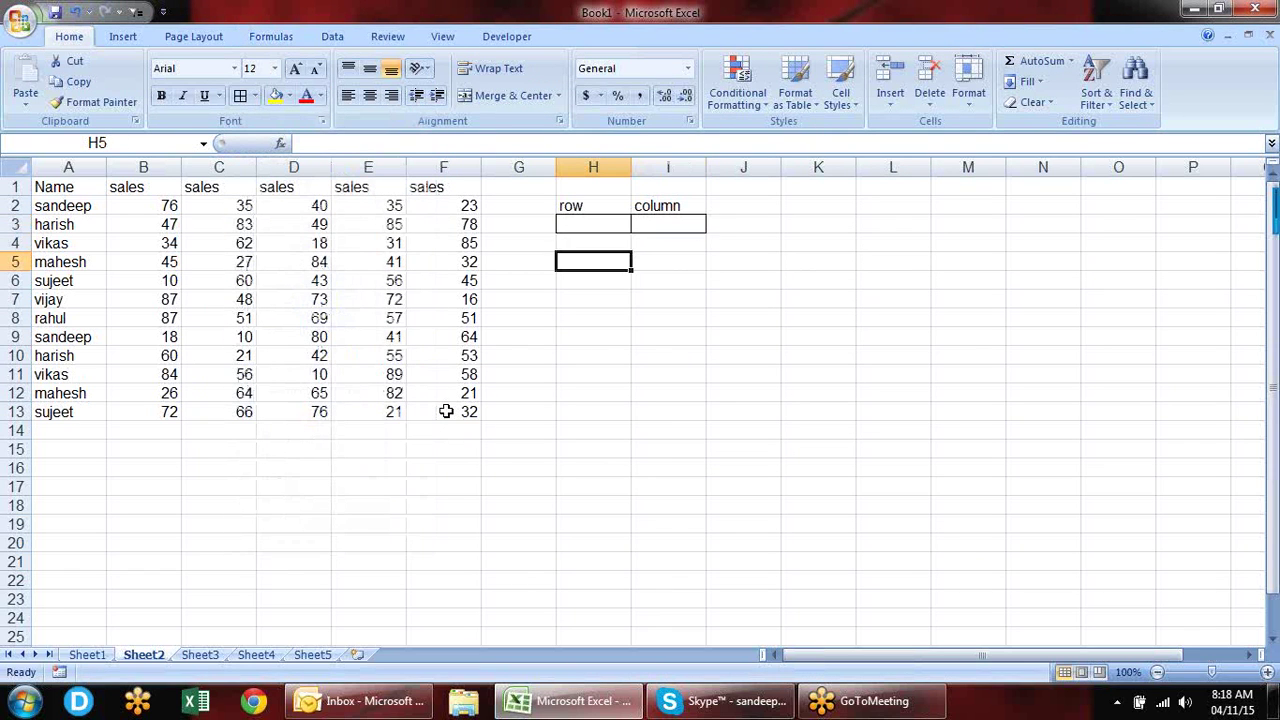
pyautogui.press('Down')
pyautogui.press('Right')
pyautogui.press('Up')
pyautogui.press('Left')
pyautogui.write('Index')
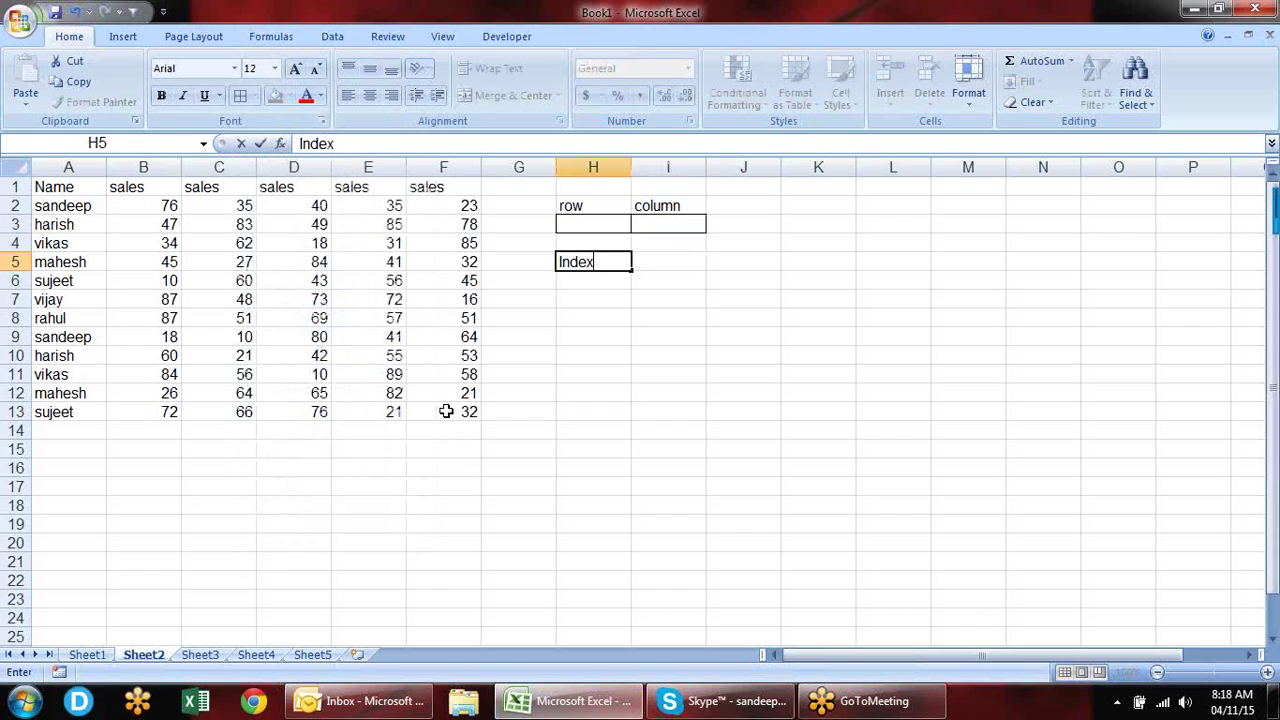
pyautogui.press('Tab')
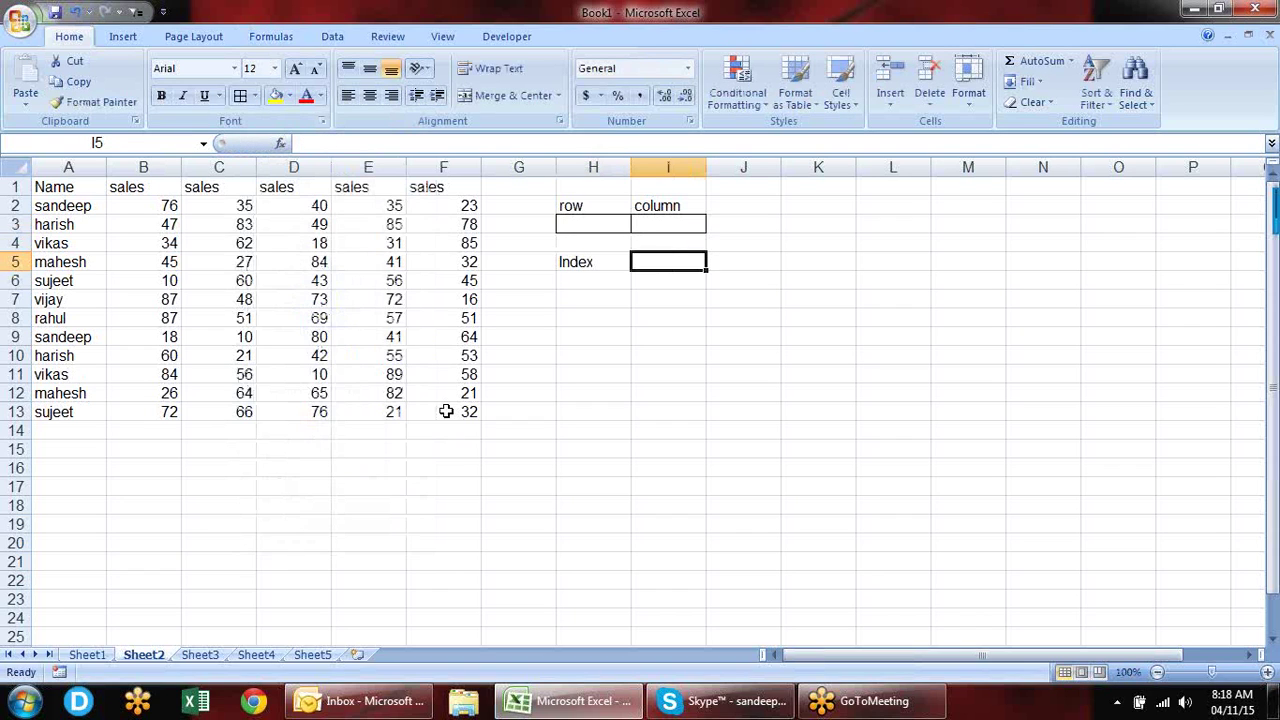
# Step: Enter =INDEX($A$1:$F$13,H3,I3) in I5, which shows #VALUE! with empty inputs
pyautogui.write('=')
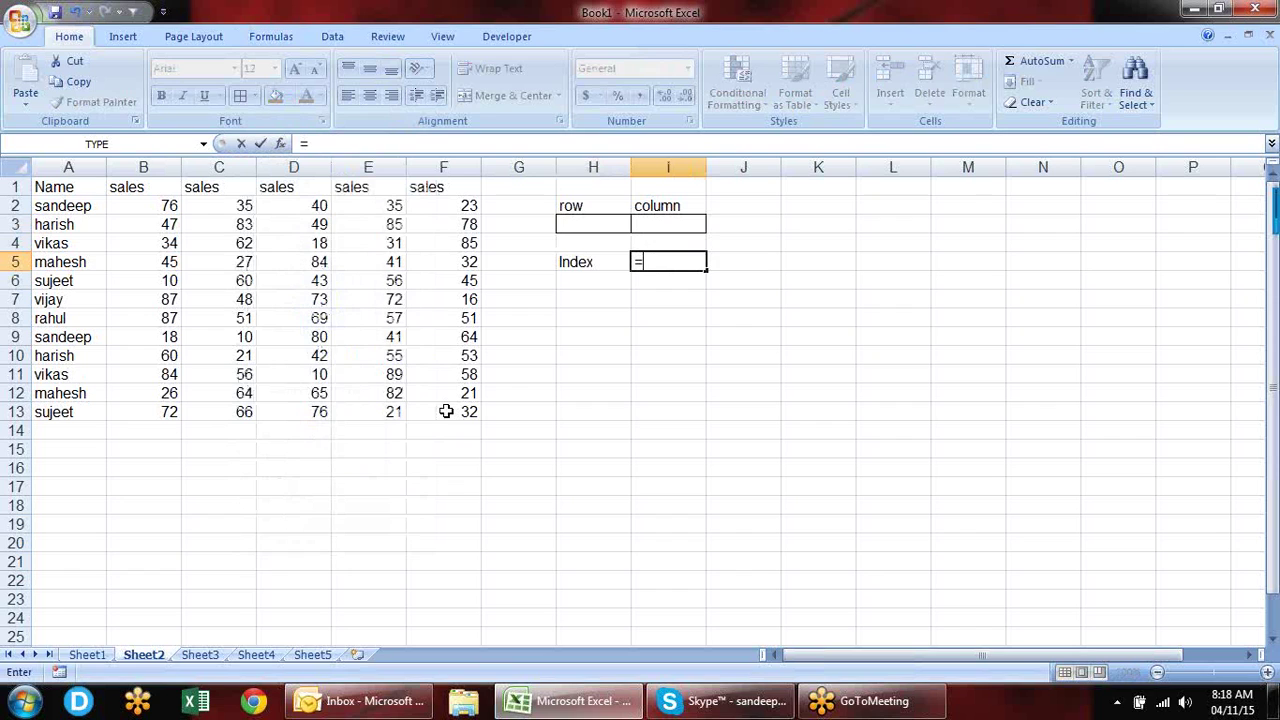
pyautogui.write('in')
pyautogui.press('Tab')
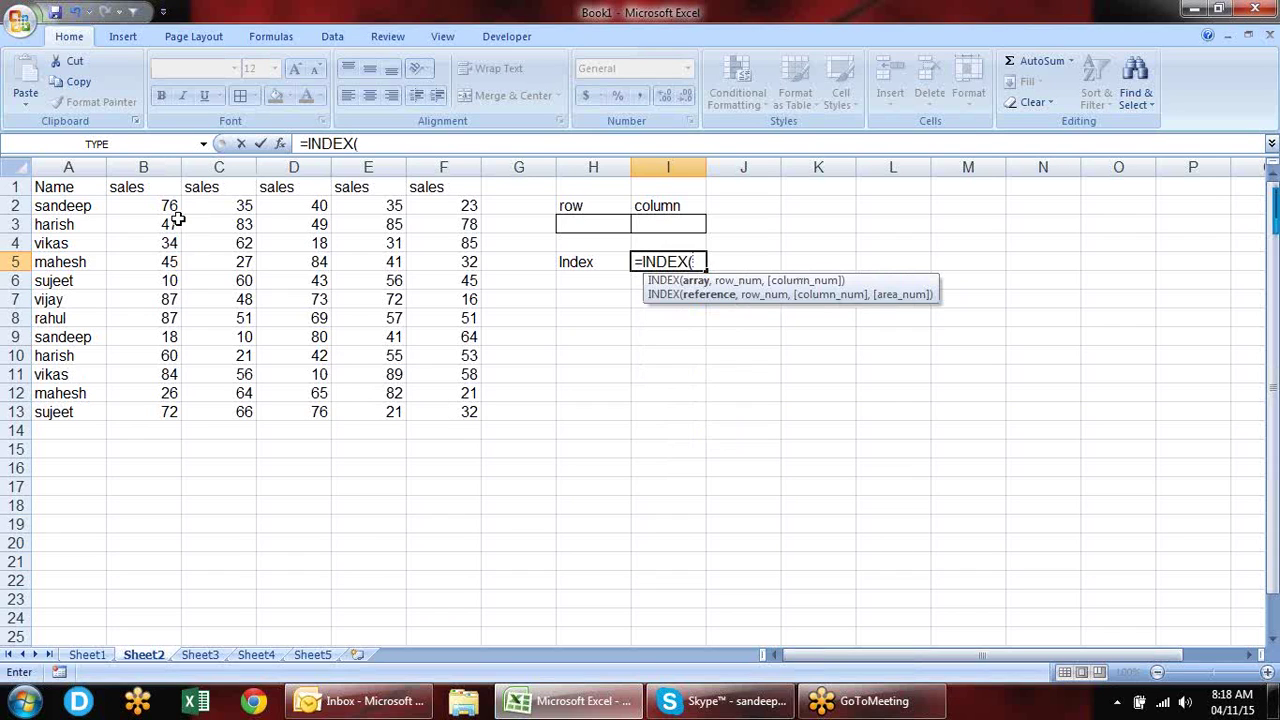
pyautogui.moveTo(174, 205); pyautogui.dragTo(176, 352)
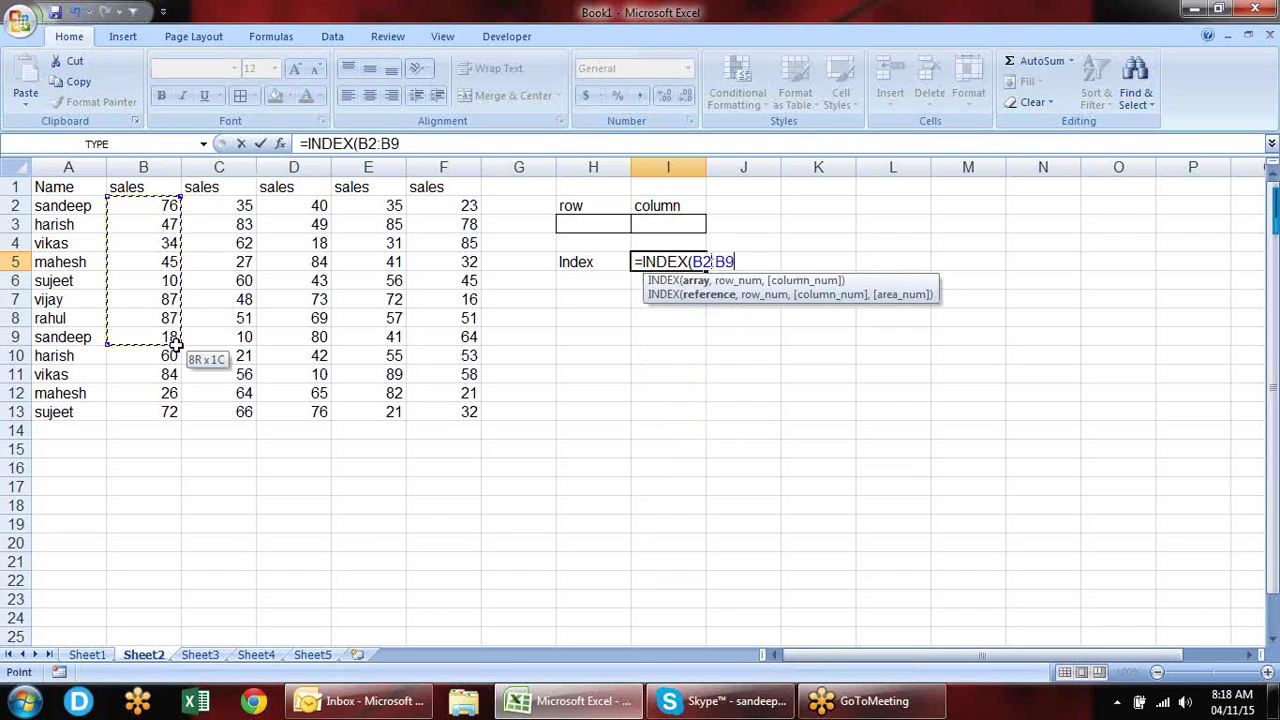
pyautogui.moveTo(80, 186)
pyautogui.mouseDown()
pyautogui.moveTo(453, 395)
pyautogui.moveTo(451, 412)
pyautogui.mouseUp()
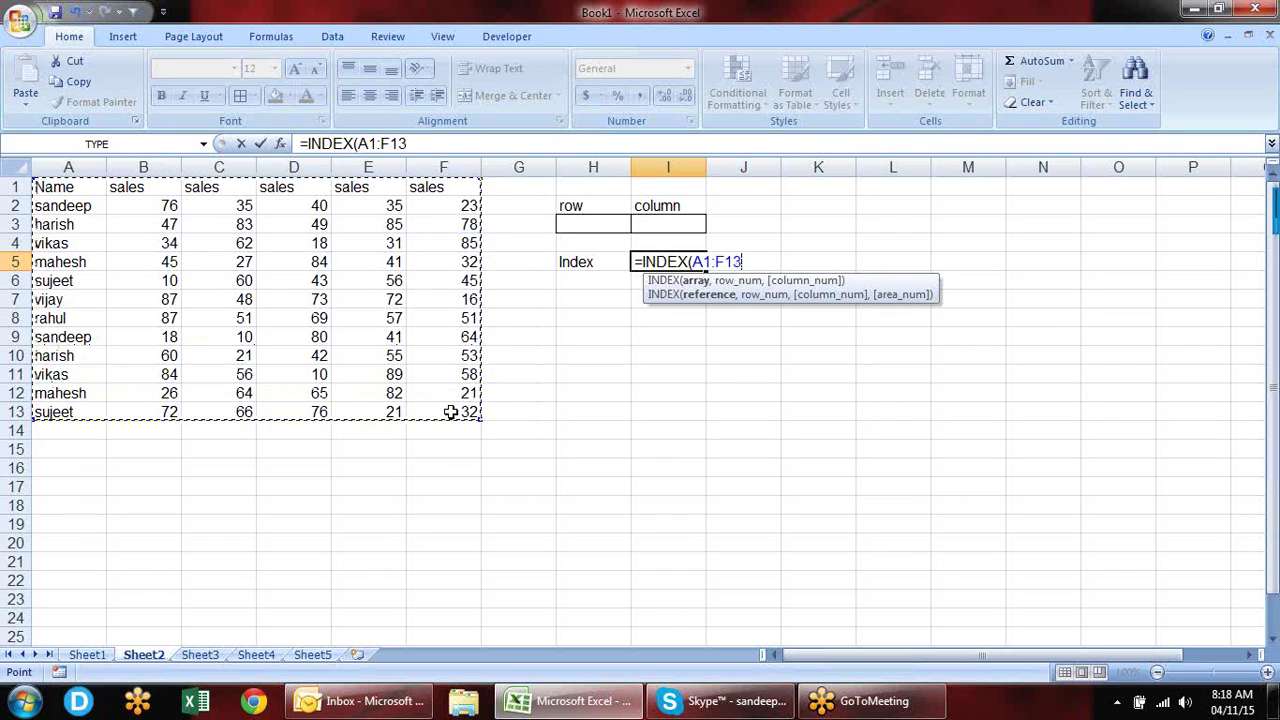
pyautogui.press('F4')
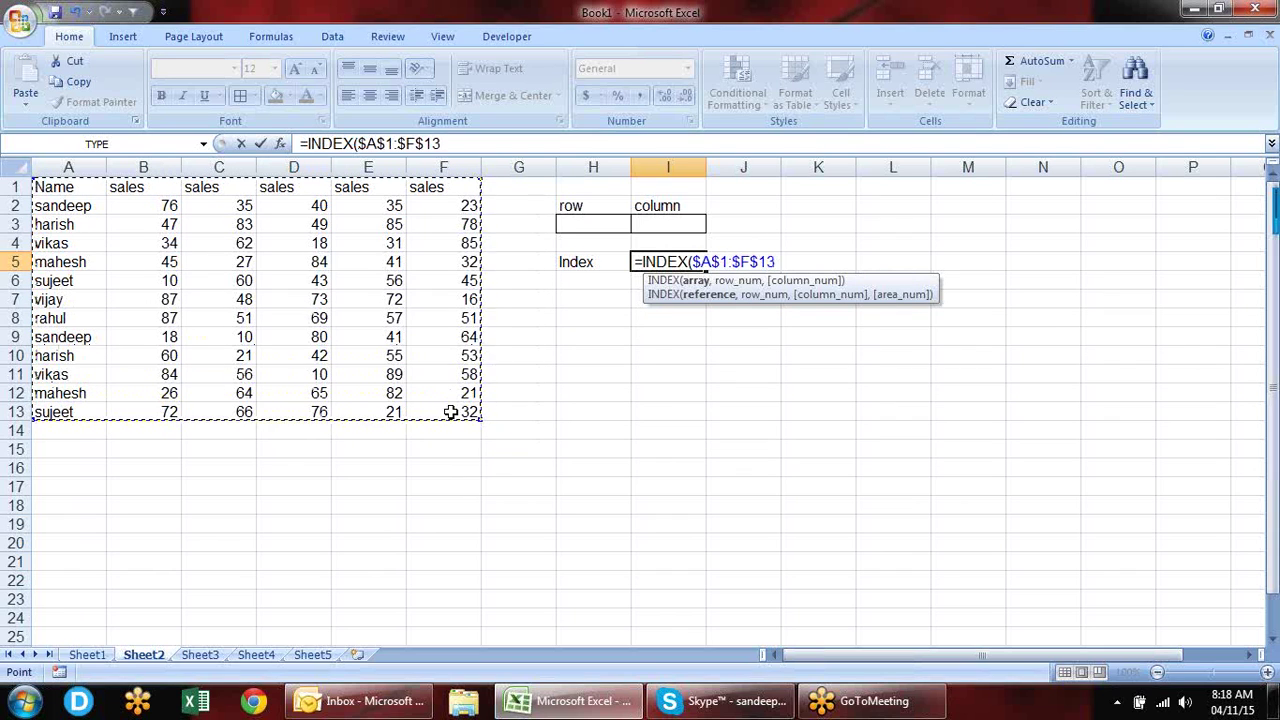
pyautogui.write(',')
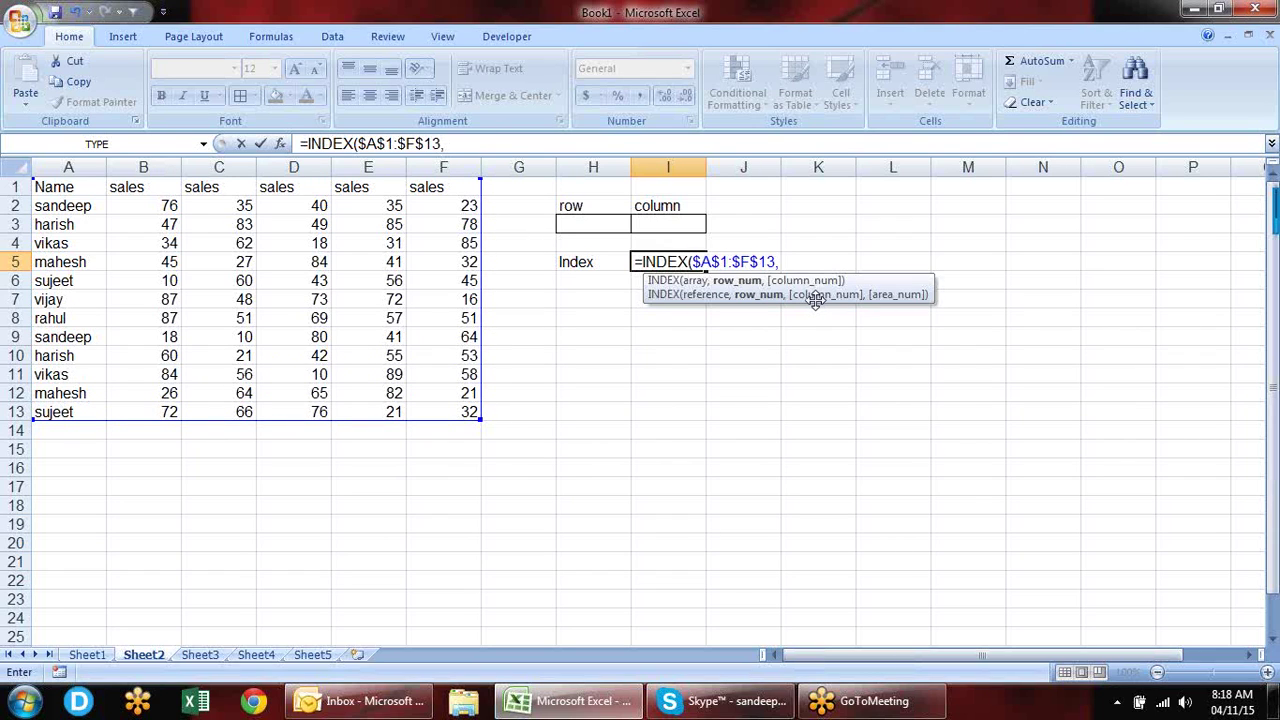
pyautogui.click(600, 218)
pyautogui.write(',')
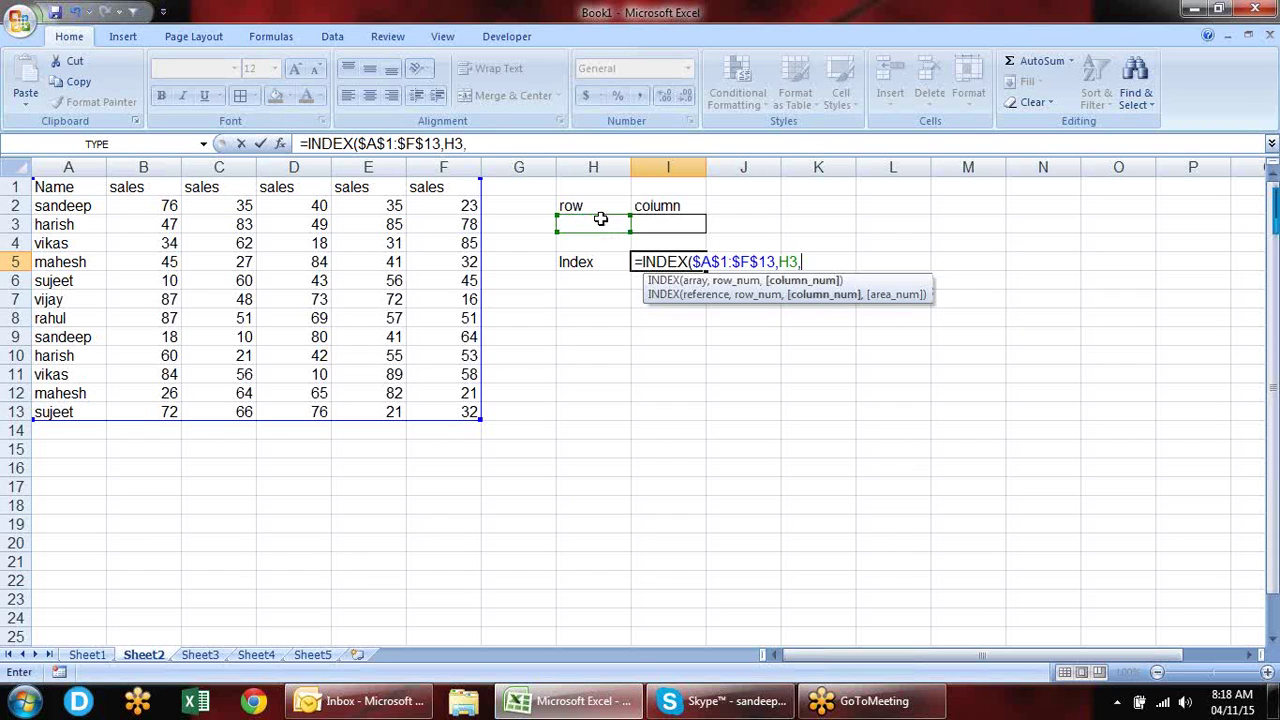
pyautogui.click(680, 219)
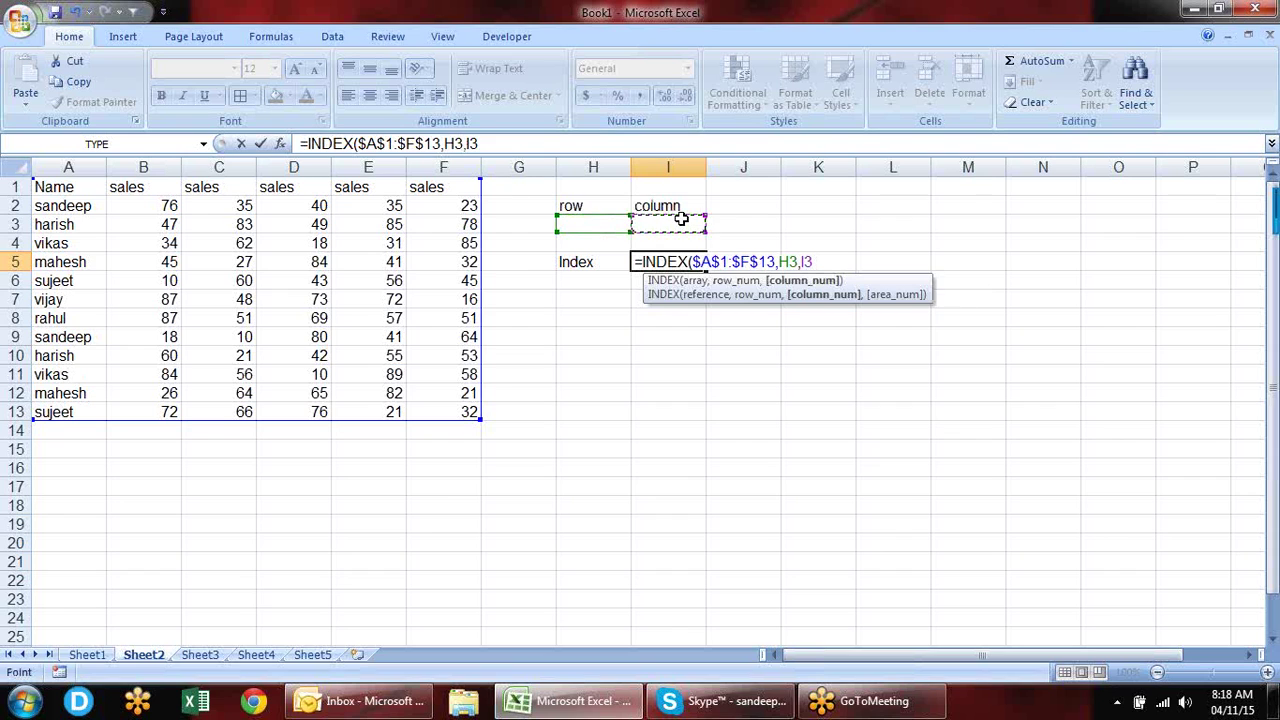
pyautogui.press('Return')
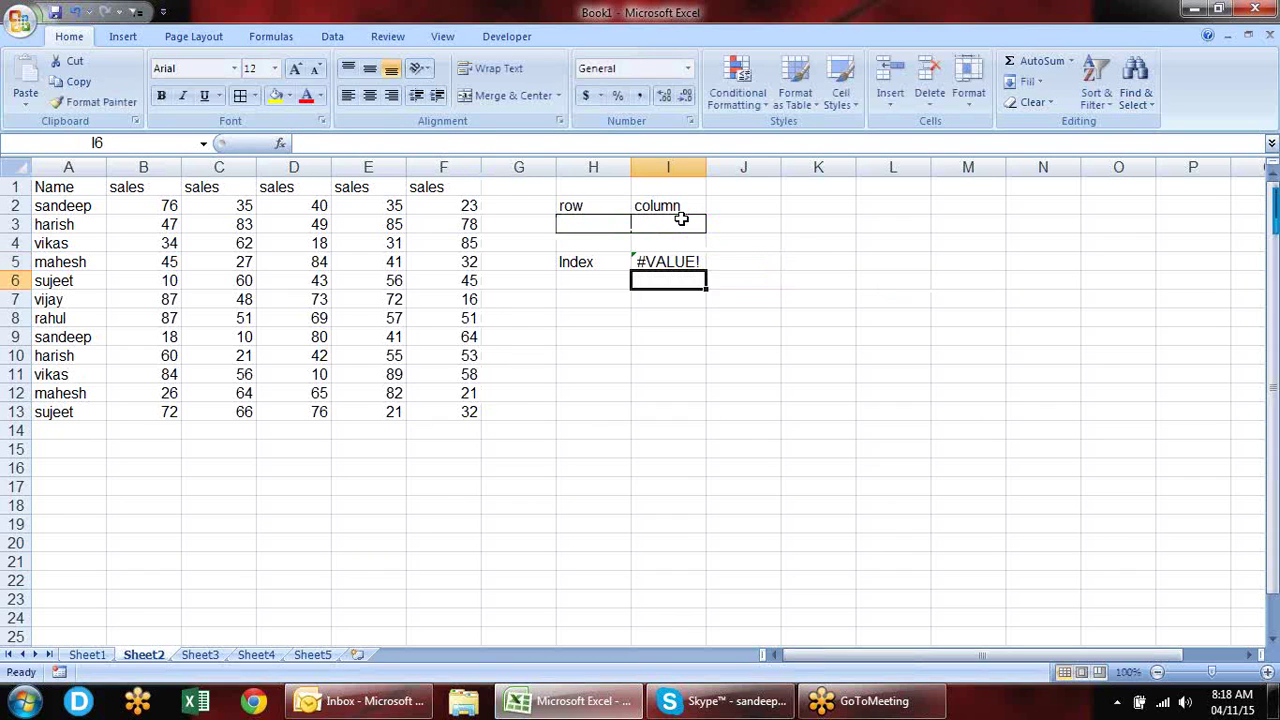
pyautogui.press('Up')
pyautogui.click(680, 219)
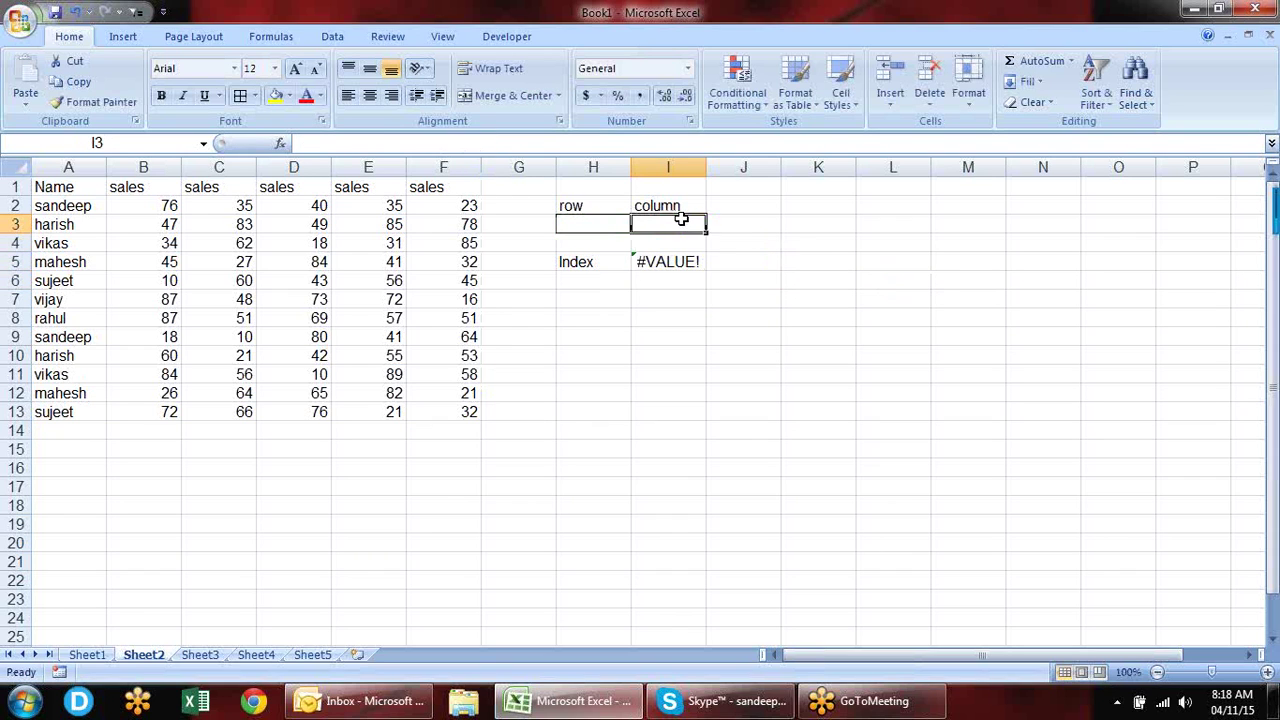
pyautogui.press('Right')
pyautogui.press('Left')
pyautogui.press('Left')
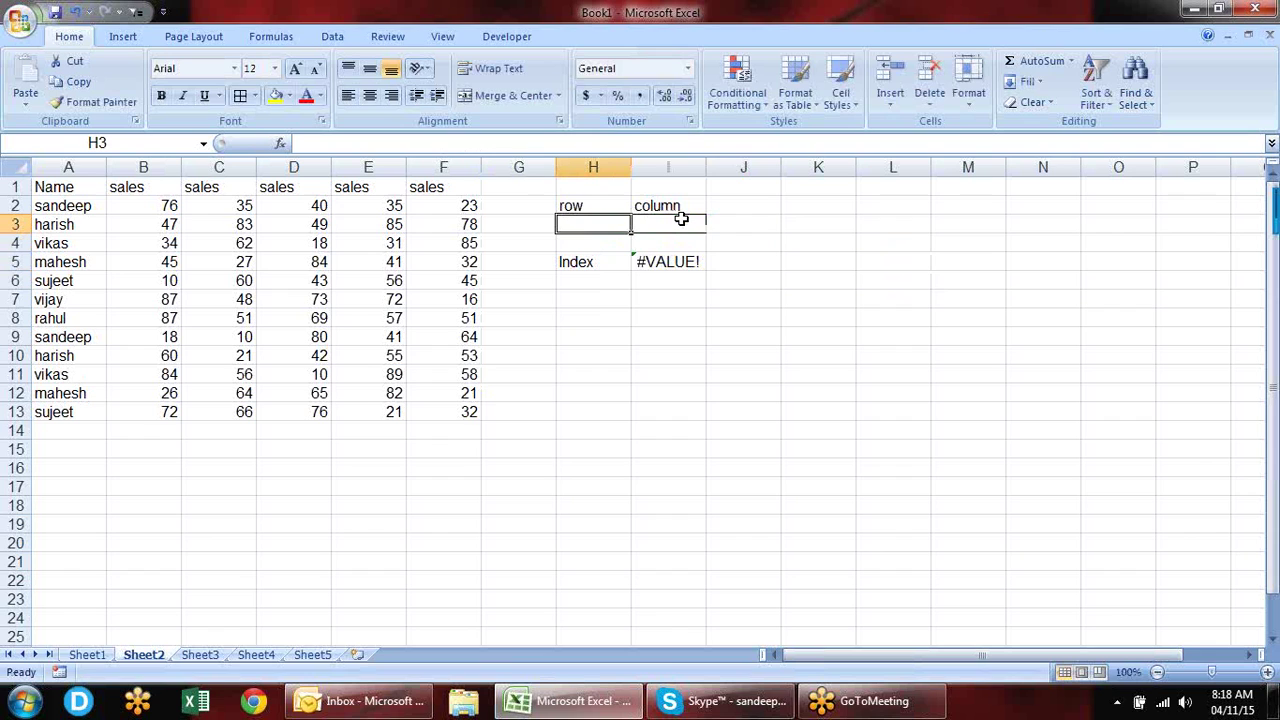
# Step: Enter 1 for both row and column inputs and make the Index result in I5 bold
pyautogui.write('1')
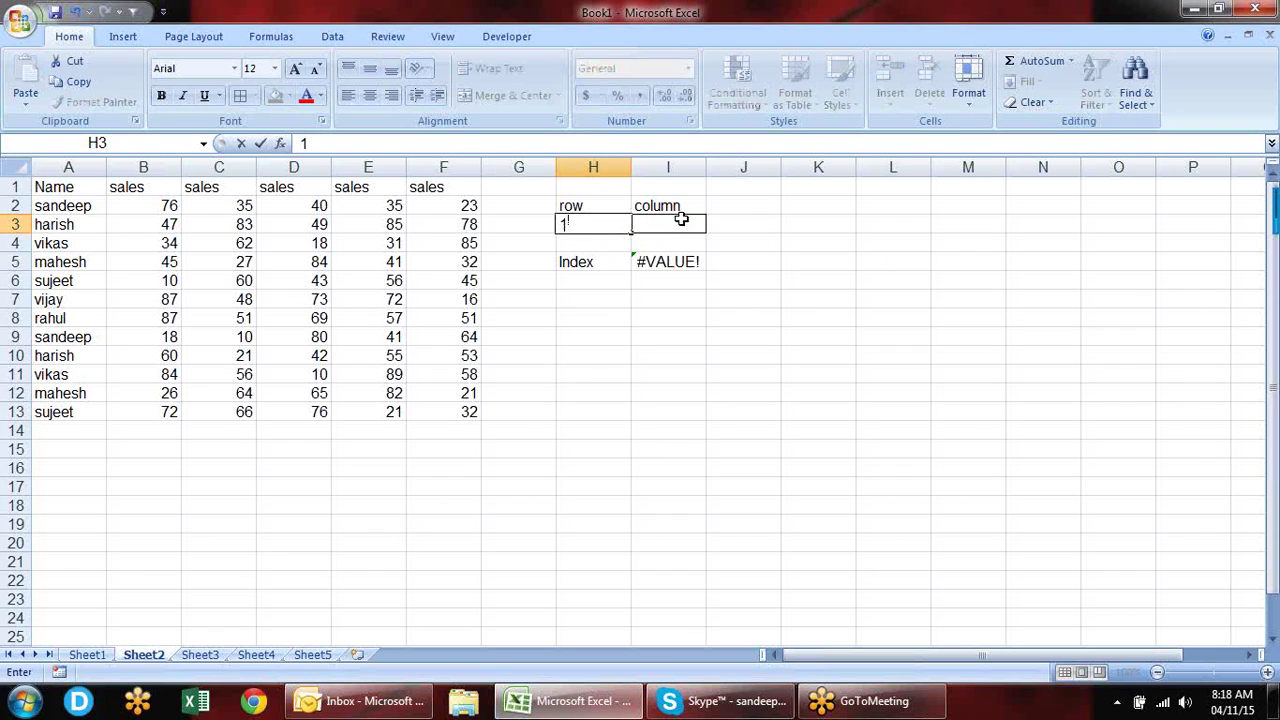
pyautogui.press('Tab')
pyautogui.write('1')
pyautogui.press('Return')
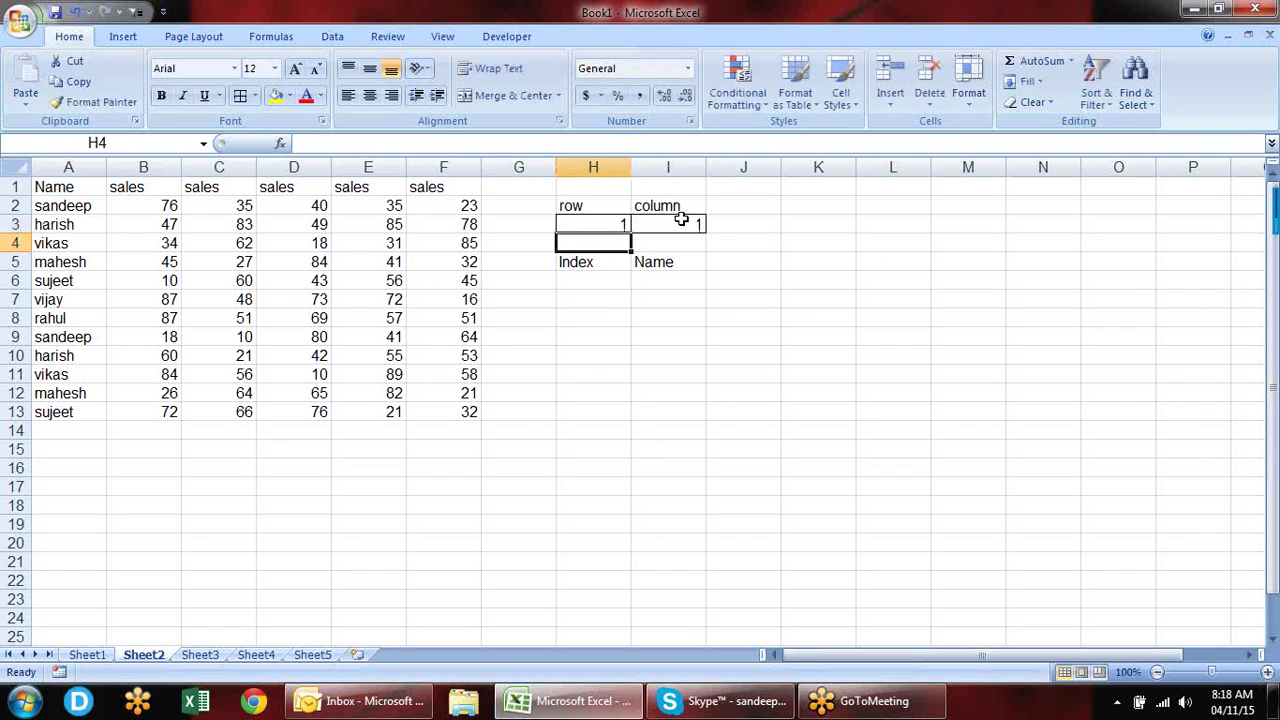
pyautogui.press('Down')
pyautogui.press('Right')
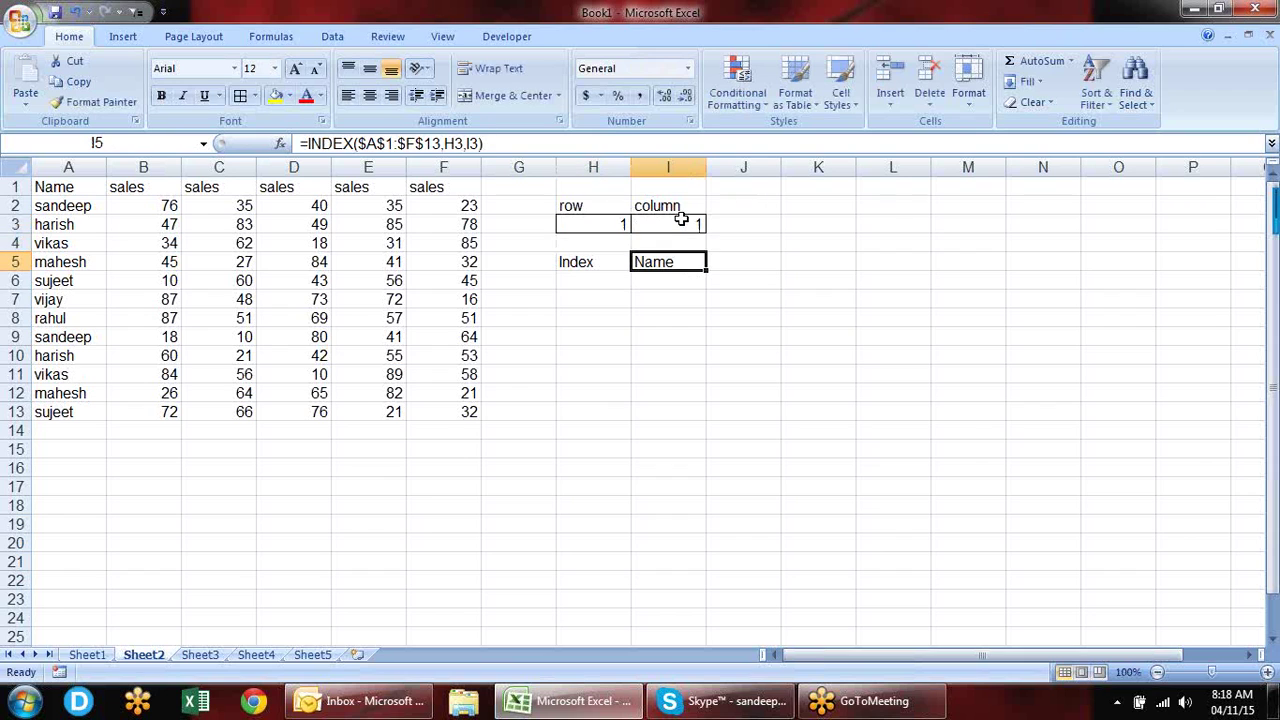
pyautogui.hotkey('ctrl', 'b')
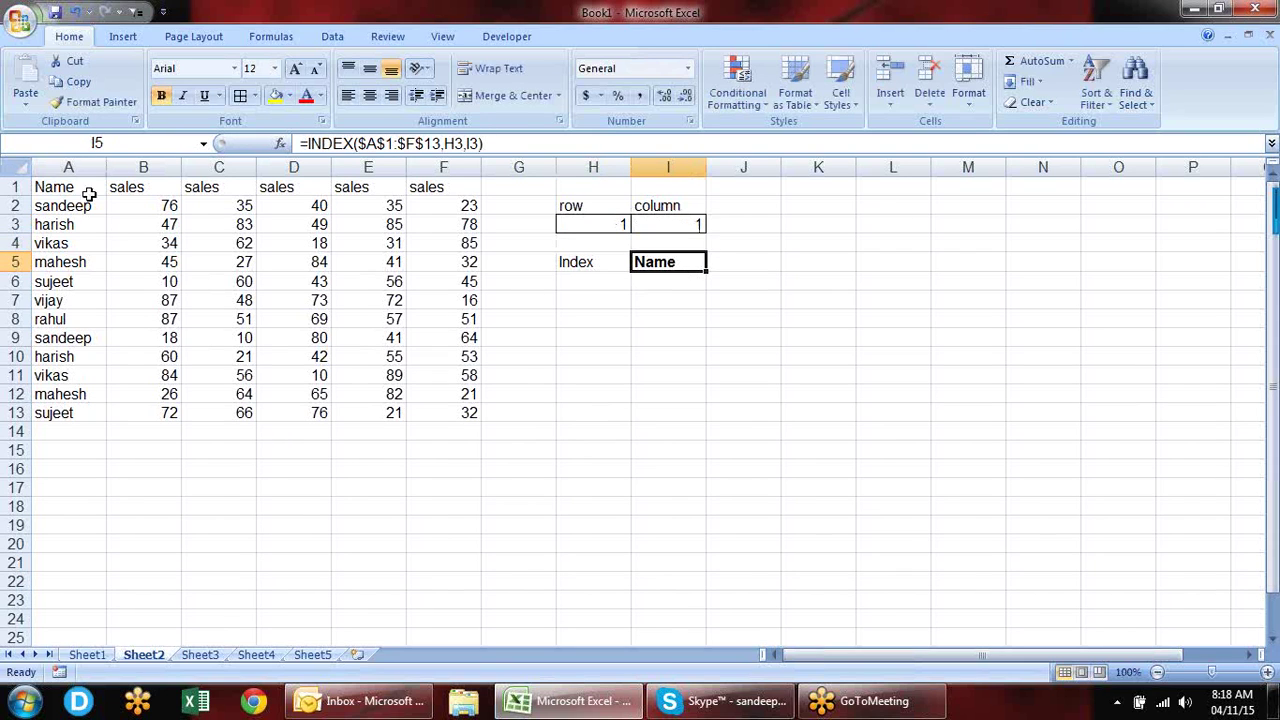
# Step: Change the row input in H3 to 2 to look up the second person's row
pyautogui.moveTo(82, 188); pyautogui.dragTo(432, 409)
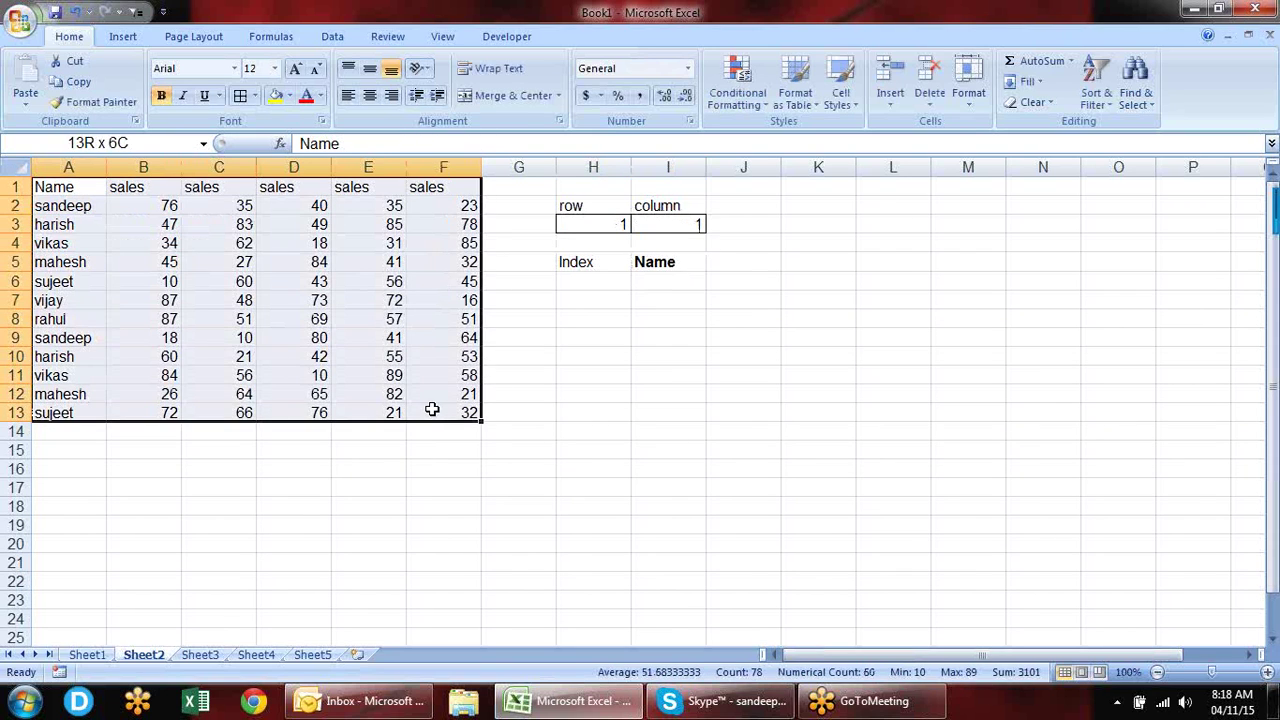
pyautogui.click(611, 221)
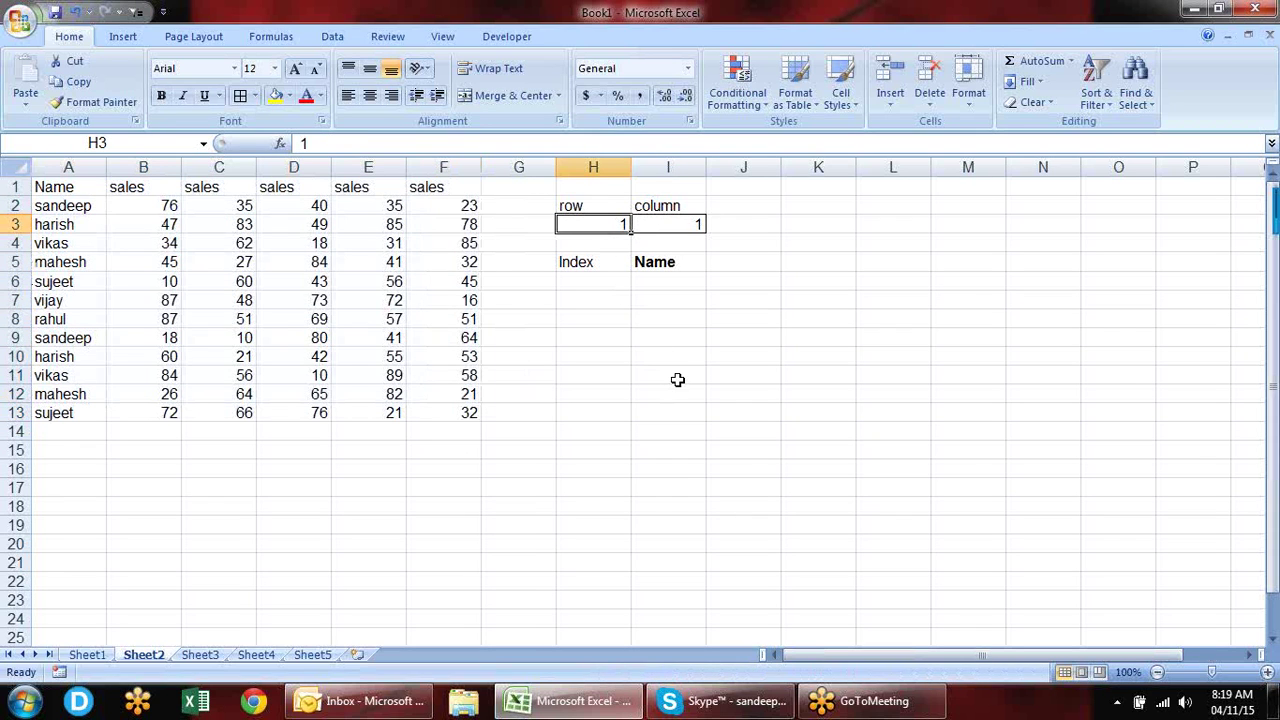
pyautogui.write('2')
pyautogui.press('Return')
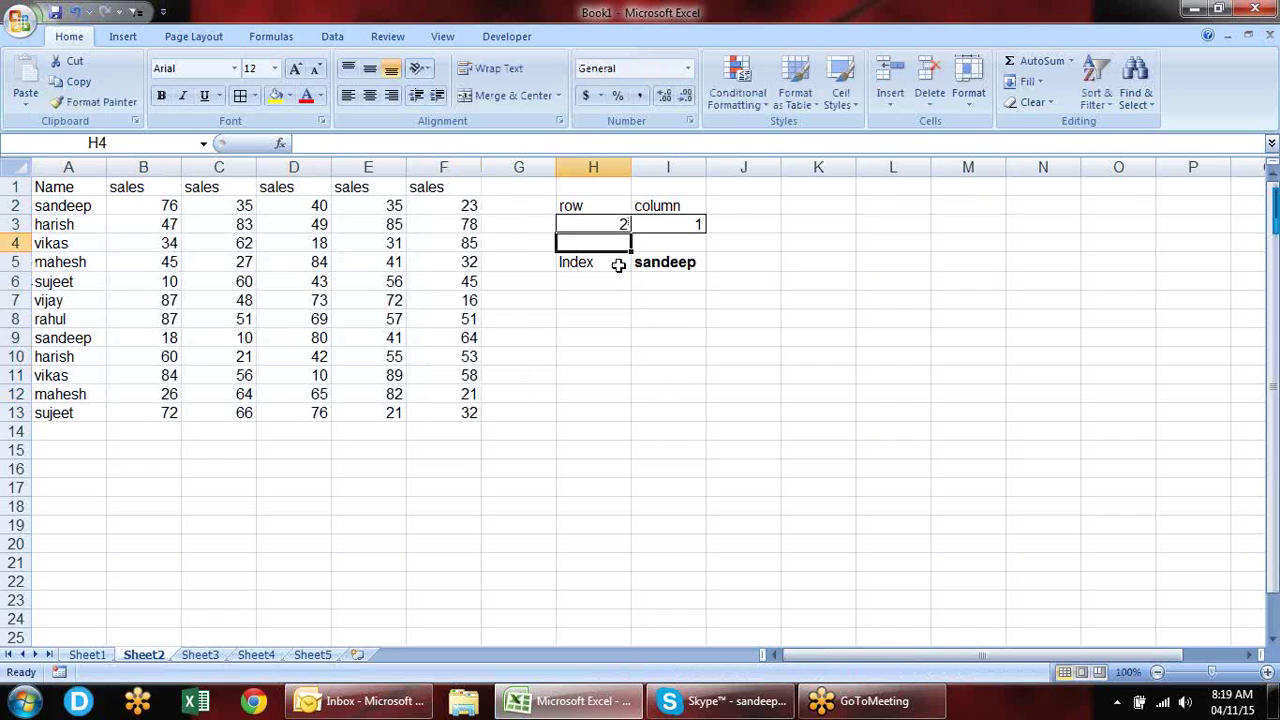
pyautogui.click(72, 205)
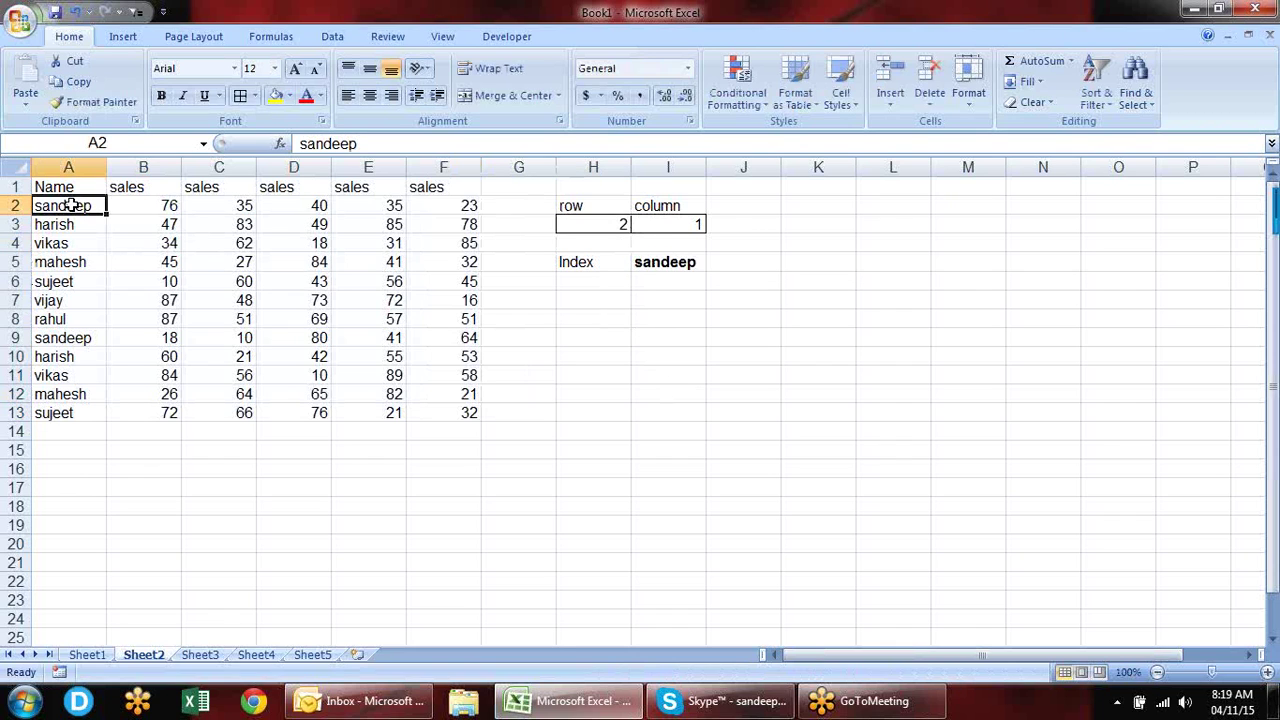
pyautogui.click(15, 205)
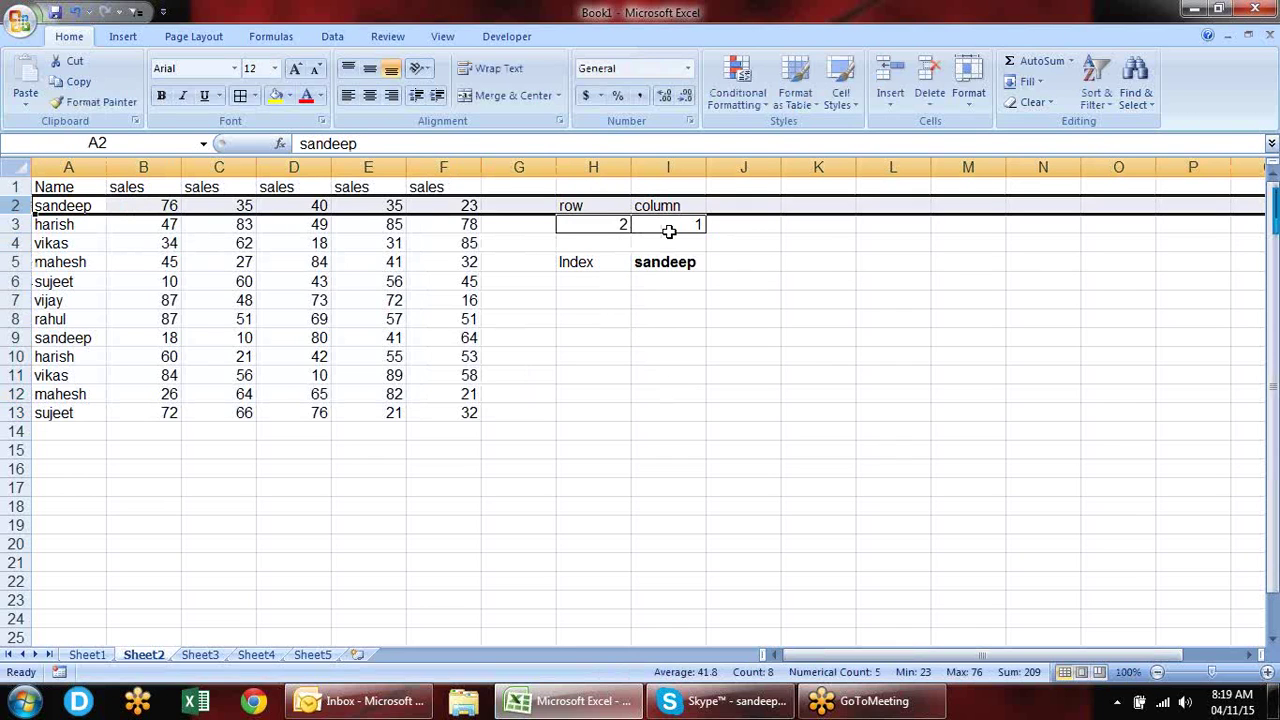
# Step: Set the column input in I3 to 3 so Index returns 35, highlighting A1:C2 to explain
pyautogui.click(660, 224)
pyautogui.write('3')
pyautogui.press('Return')
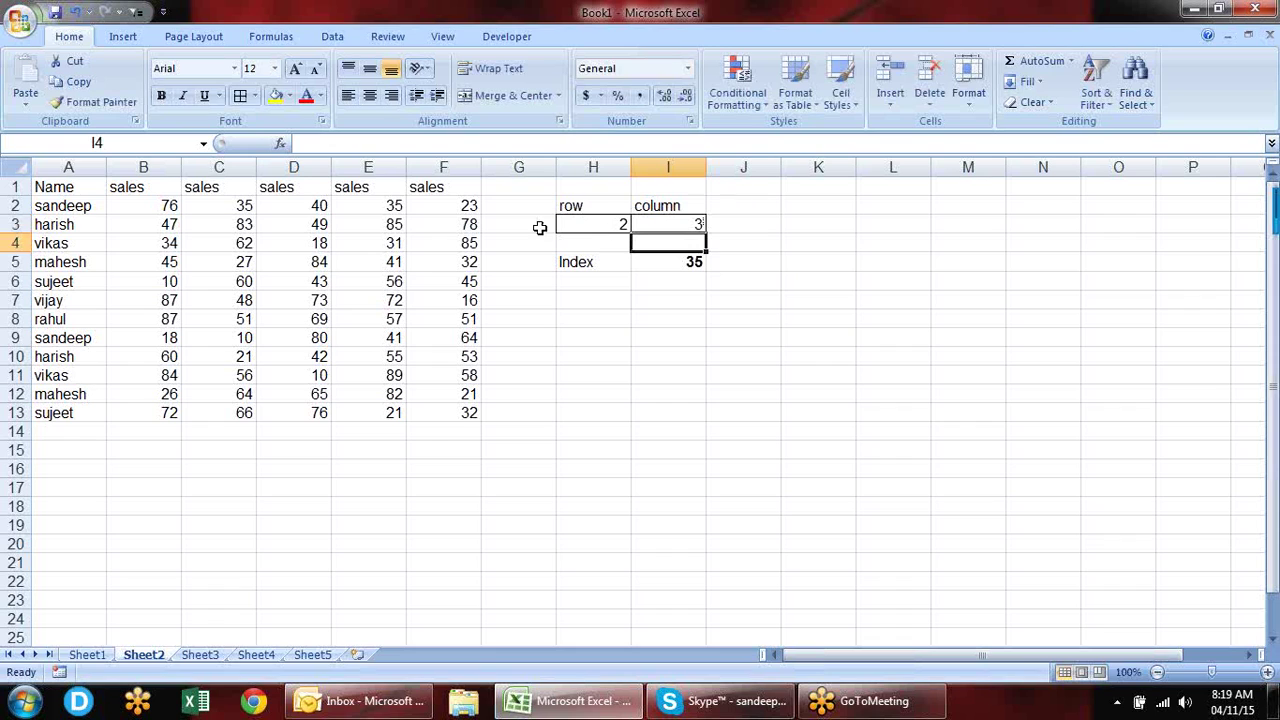
pyautogui.click(60, 204)
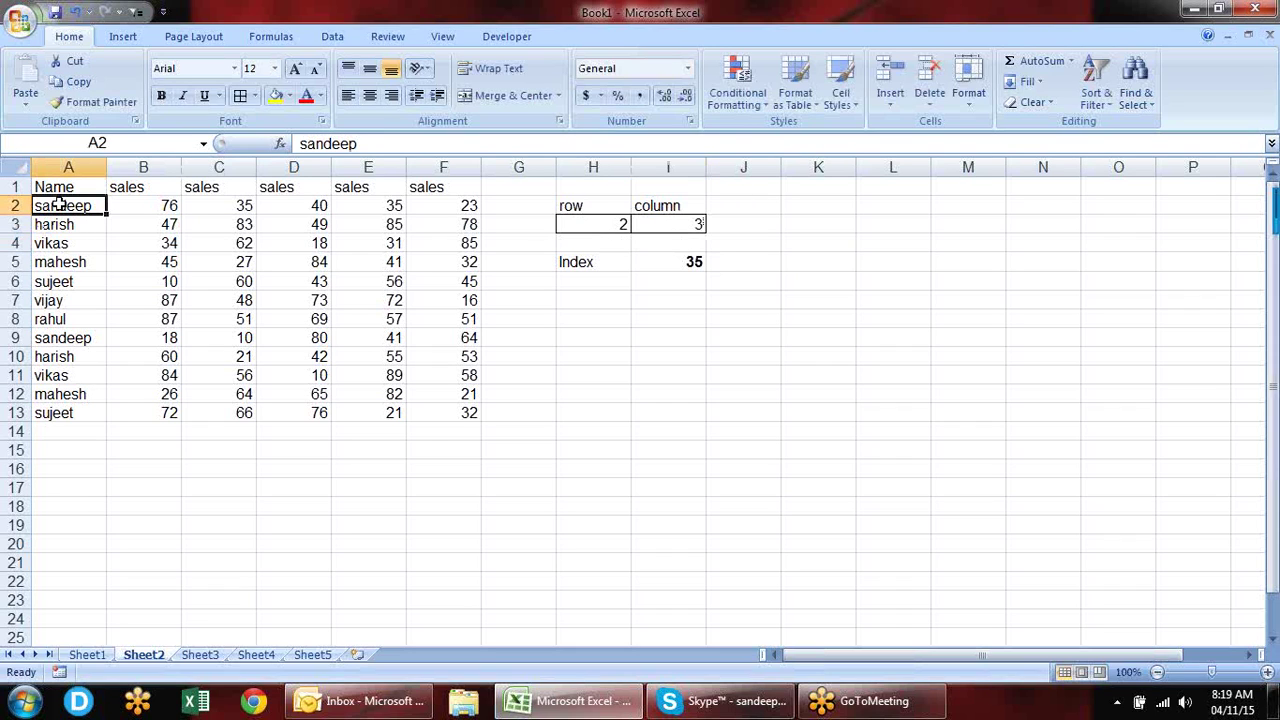
pyautogui.press('Right')
pyautogui.press('Right')
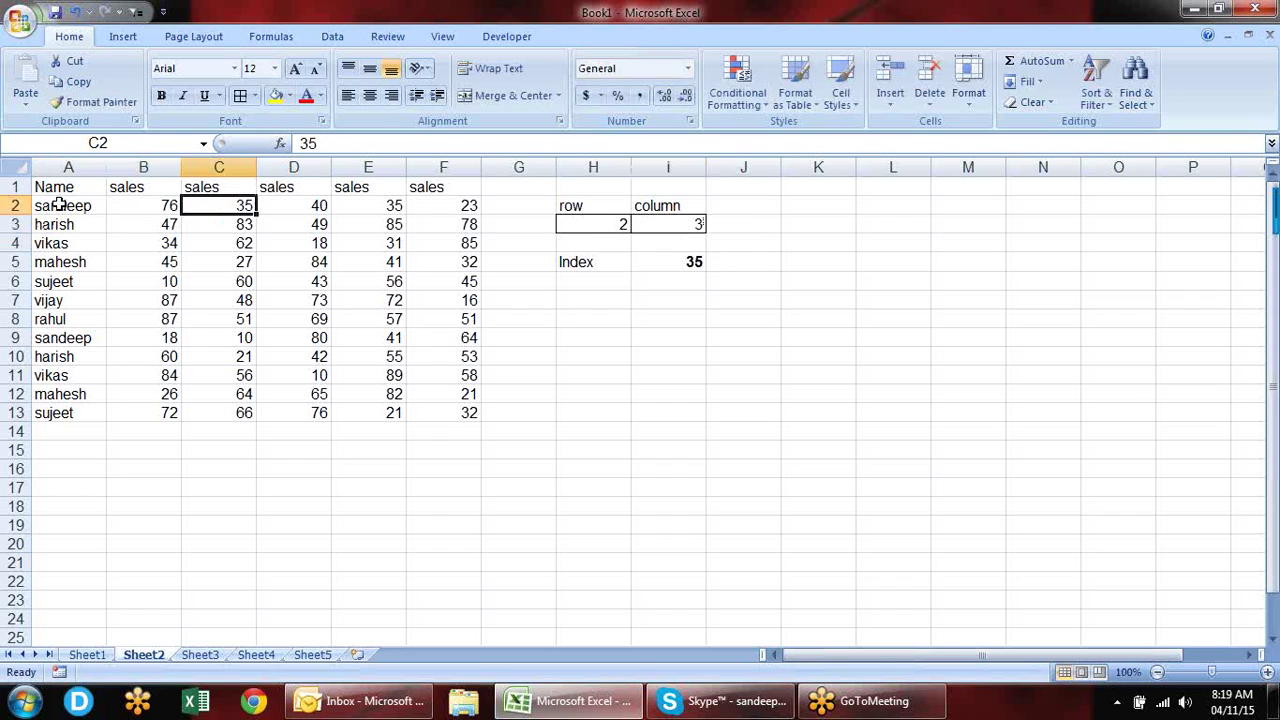
pyautogui.hotkey('shift', 'Left')
pyautogui.hotkey('shift', 'Left')
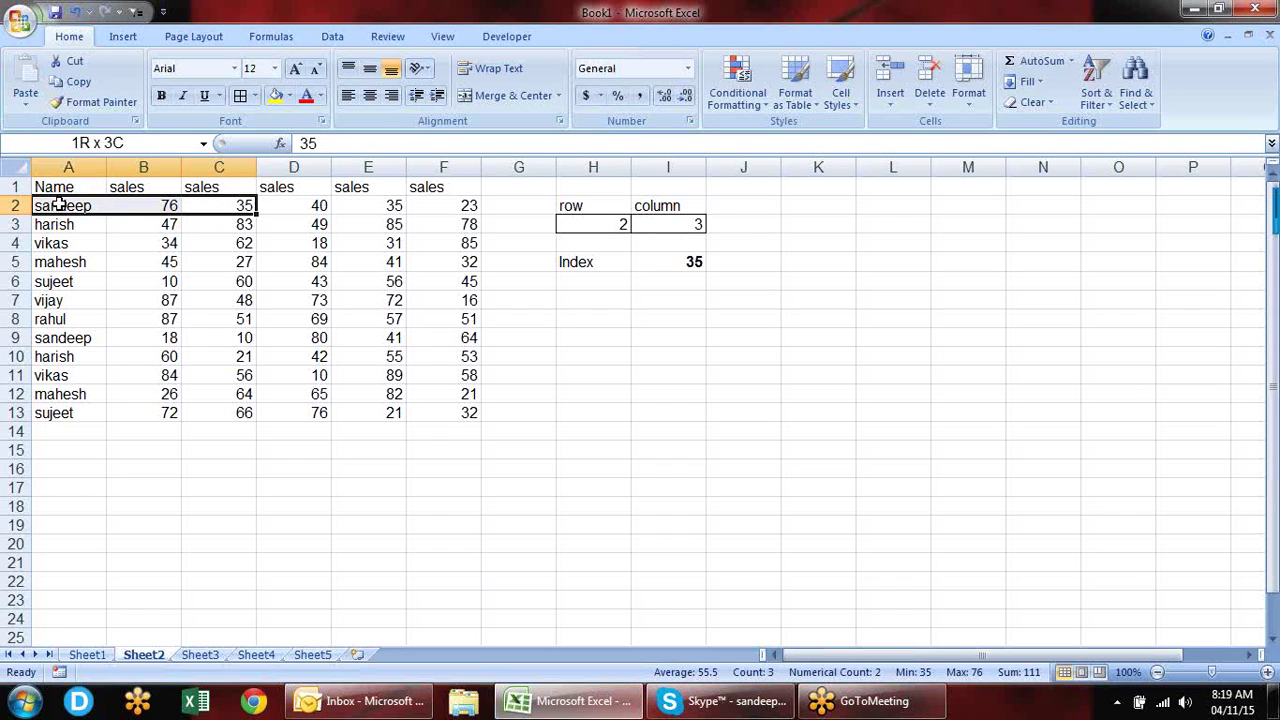
pyautogui.hotkey('shift', 'Up')
pyautogui.press('Right')
pyautogui.press('Right')
pyautogui.press('Right')
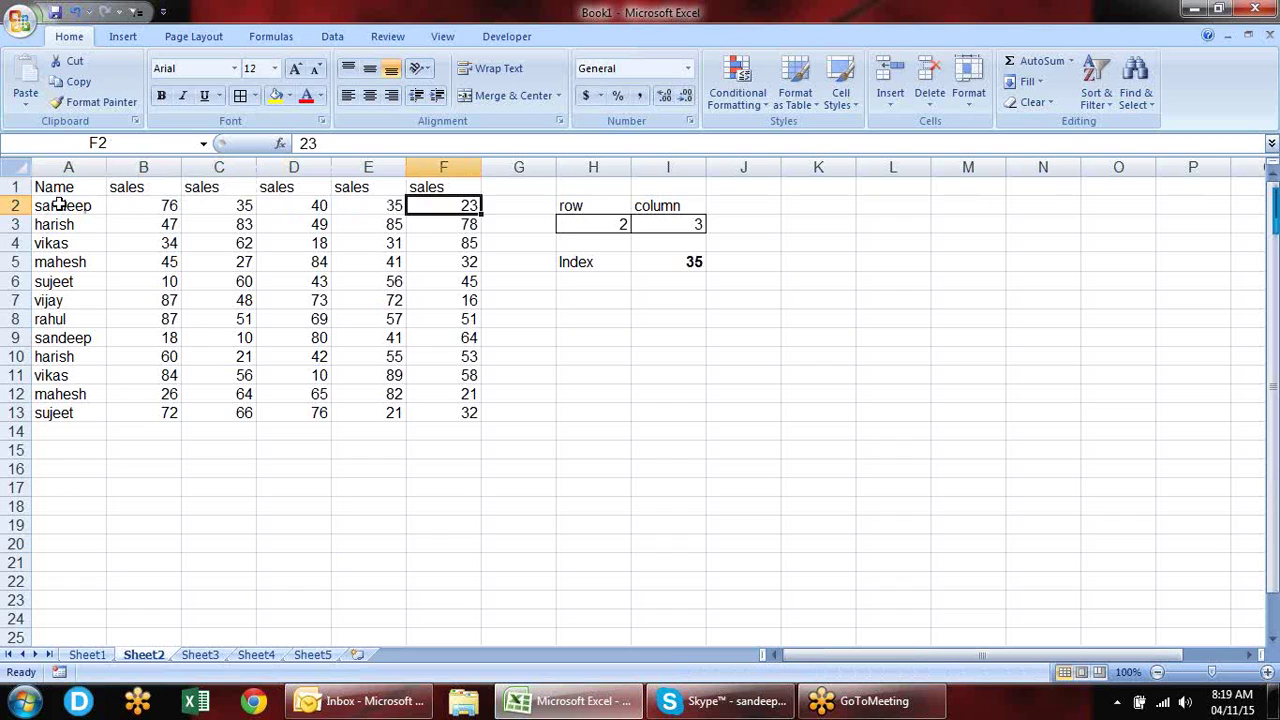
pyautogui.press('Right')
pyautogui.press('Right')
pyautogui.press('Down')
pyautogui.press('Down')
pyautogui.press('Down')
pyautogui.press('Down')
pyautogui.press('Up')
# Step: Enter =OFFSET(A1,H3,I3) in H6 so it returns 49 from the sales grid
pyautogui.write('=')
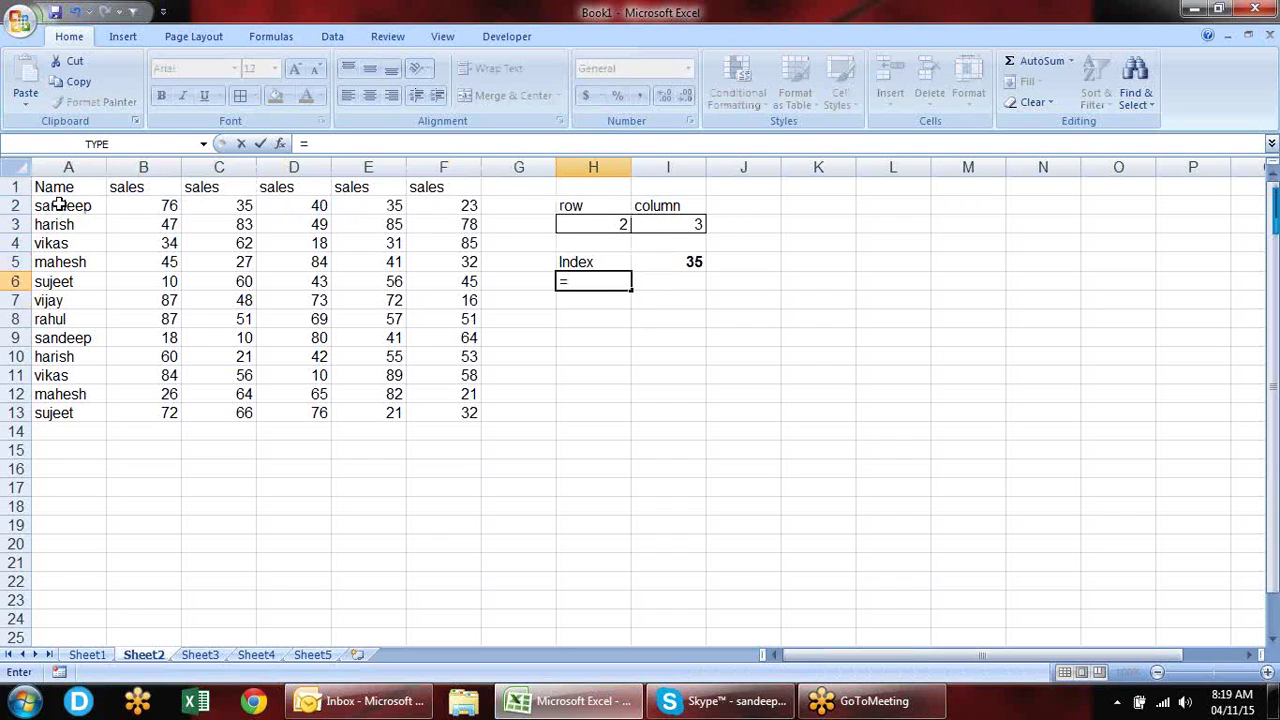
pyautogui.write('of')
pyautogui.press('Tab')
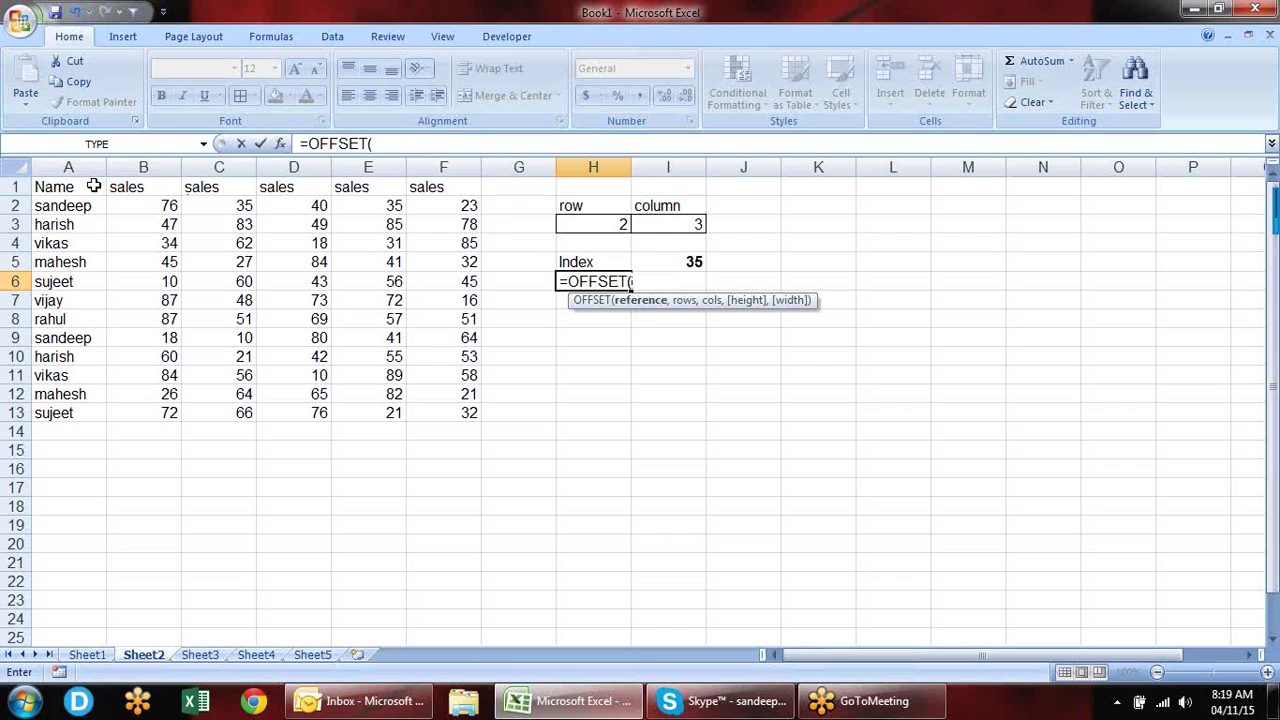
pyautogui.click(93, 186)
pyautogui.write(',')
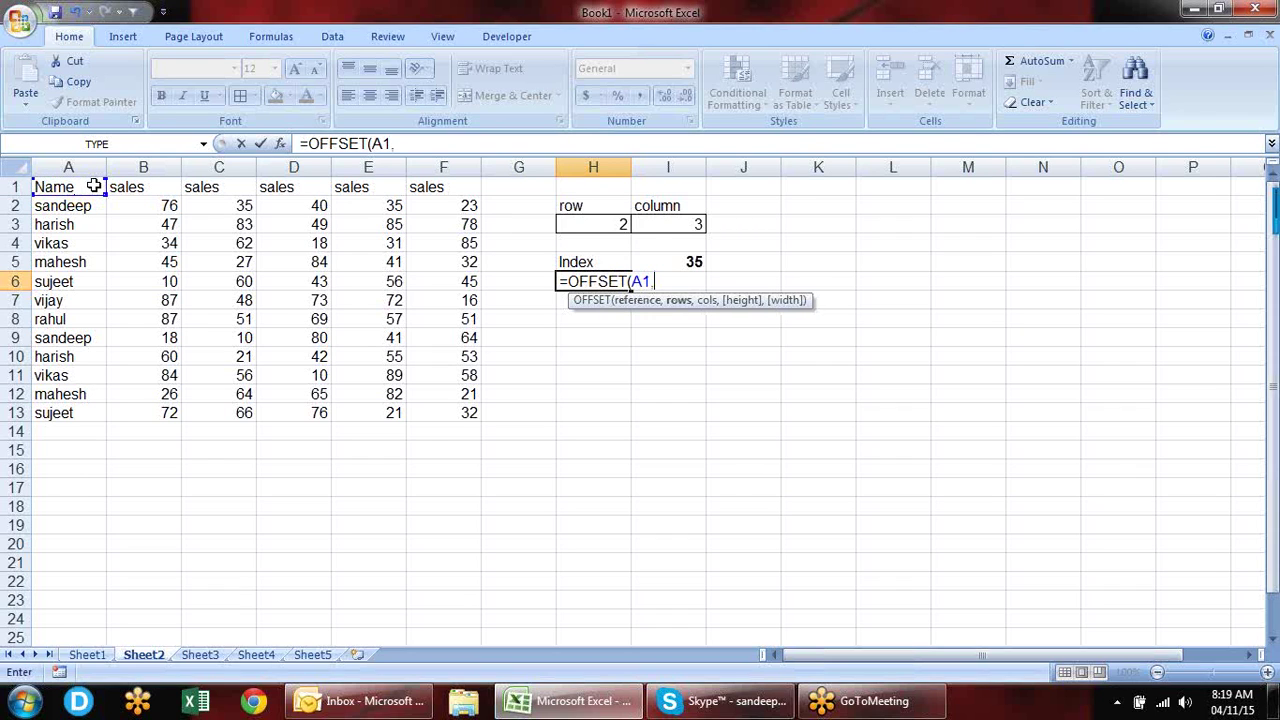
pyautogui.click(596, 225)
pyautogui.write(',')
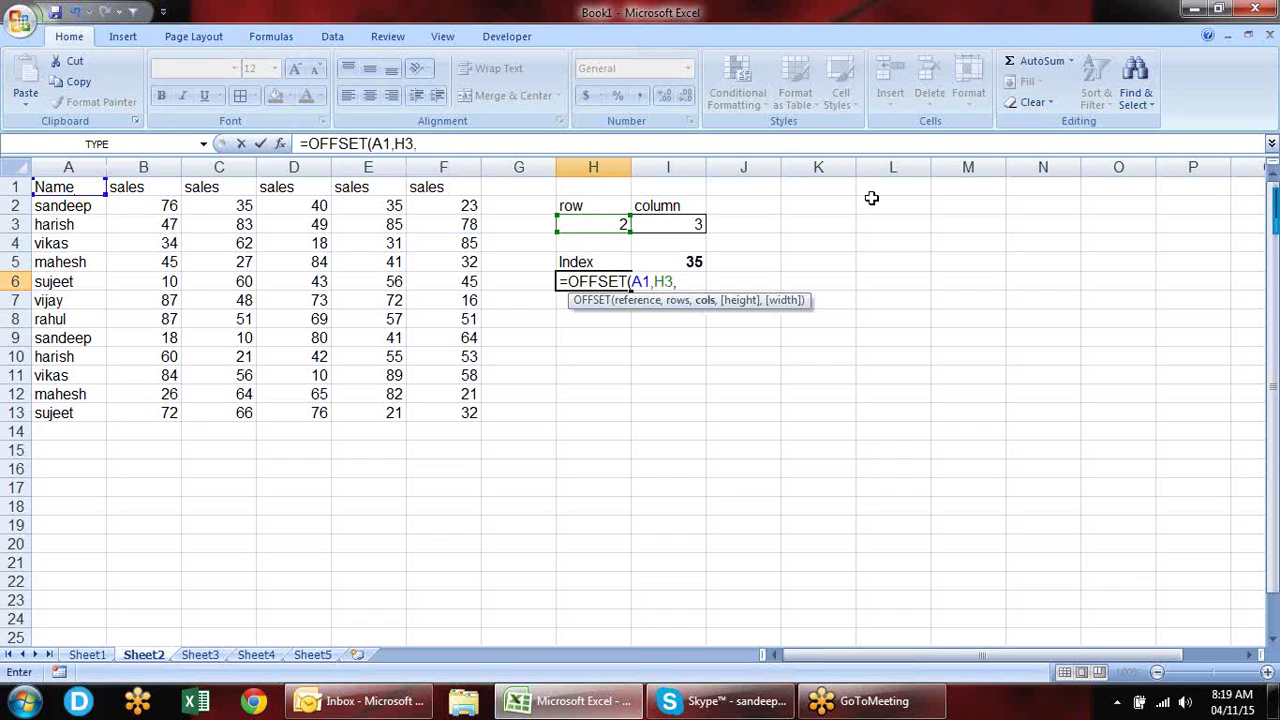
pyautogui.click(686, 225)
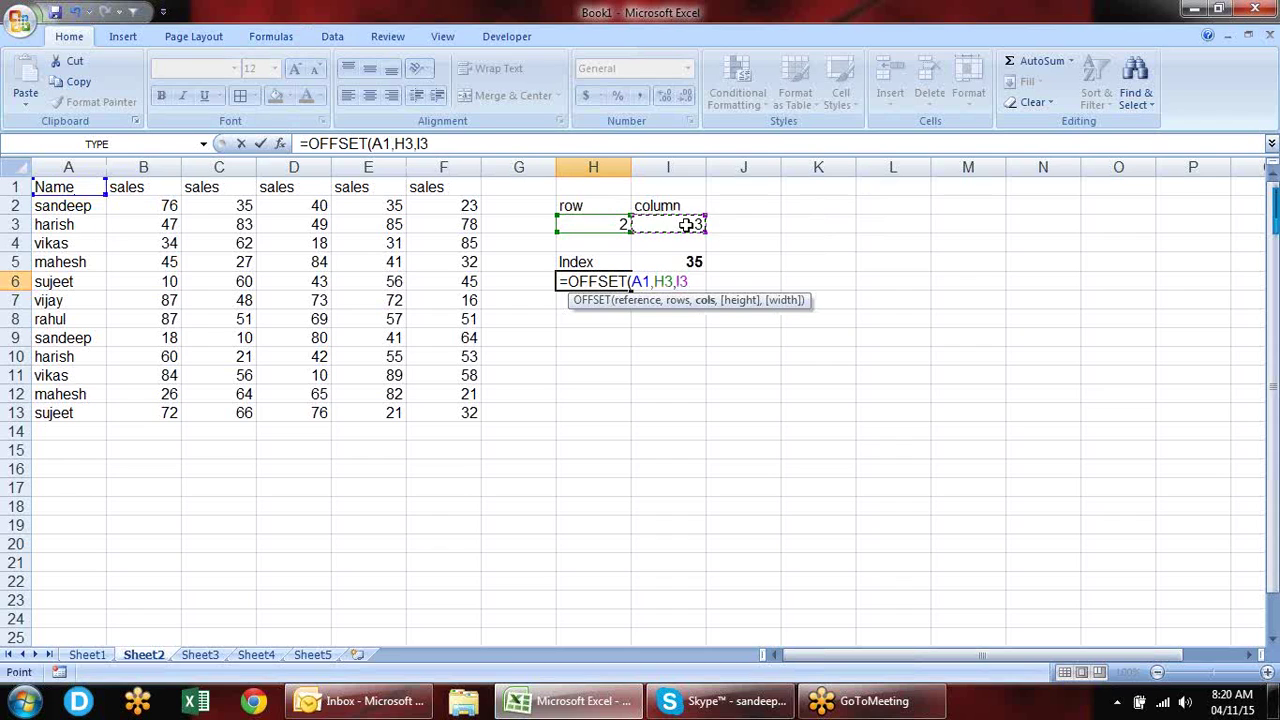
pyautogui.press('Return')
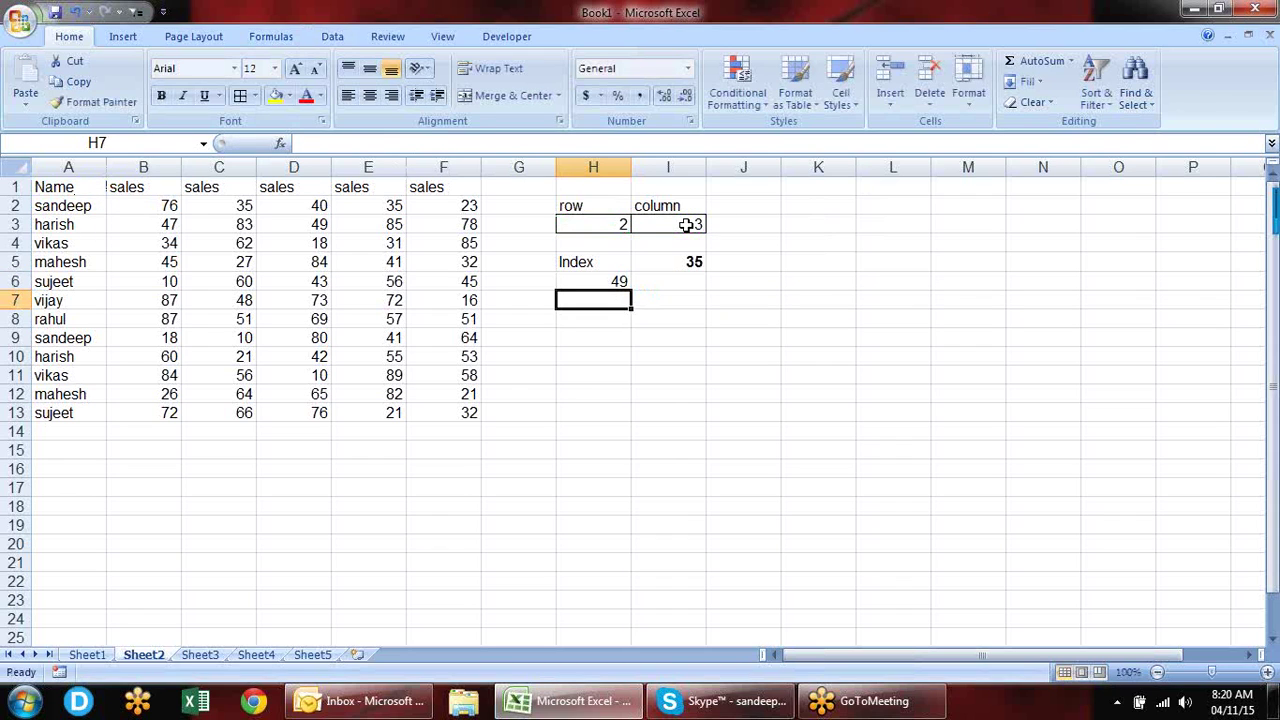
pyautogui.press('Up')
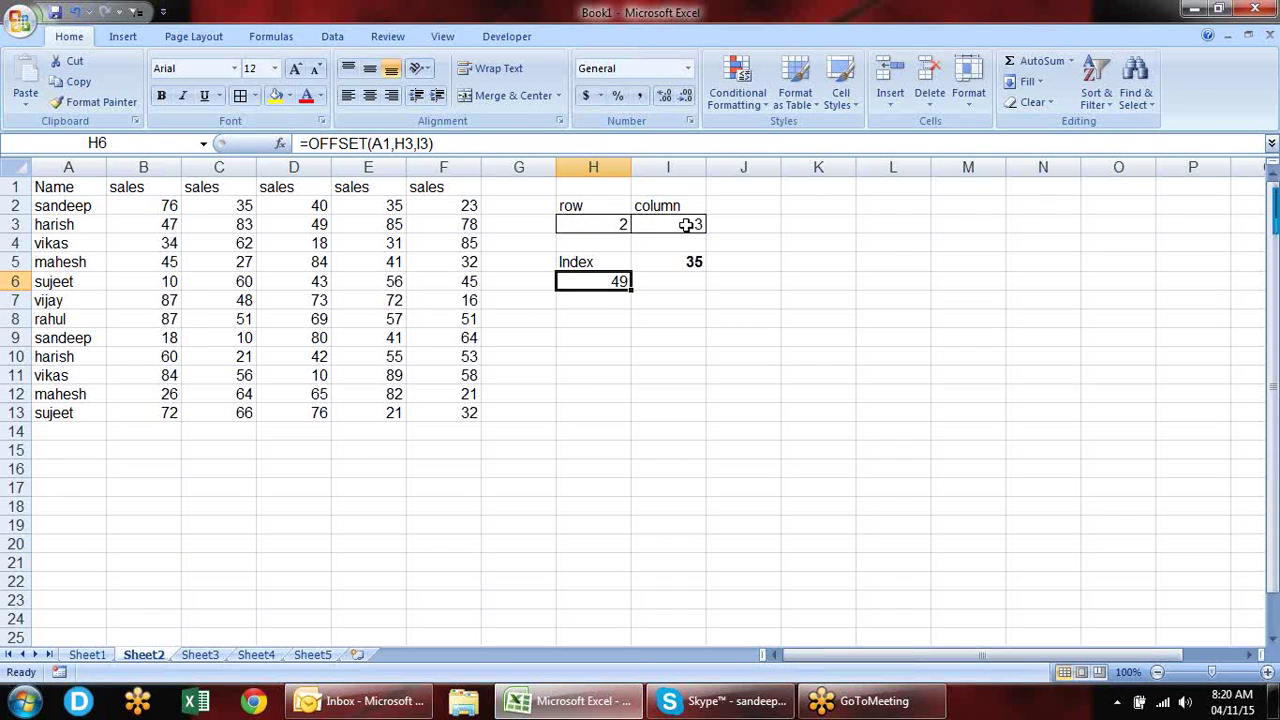
# Step: Bold the OFFSET result 49 and move it from H6 into I6
pyautogui.hotkey('ctrl', 'b')
pyautogui.hotkey('ctrl', 'c')
pyautogui.hotkey('ctrl', 'Right')
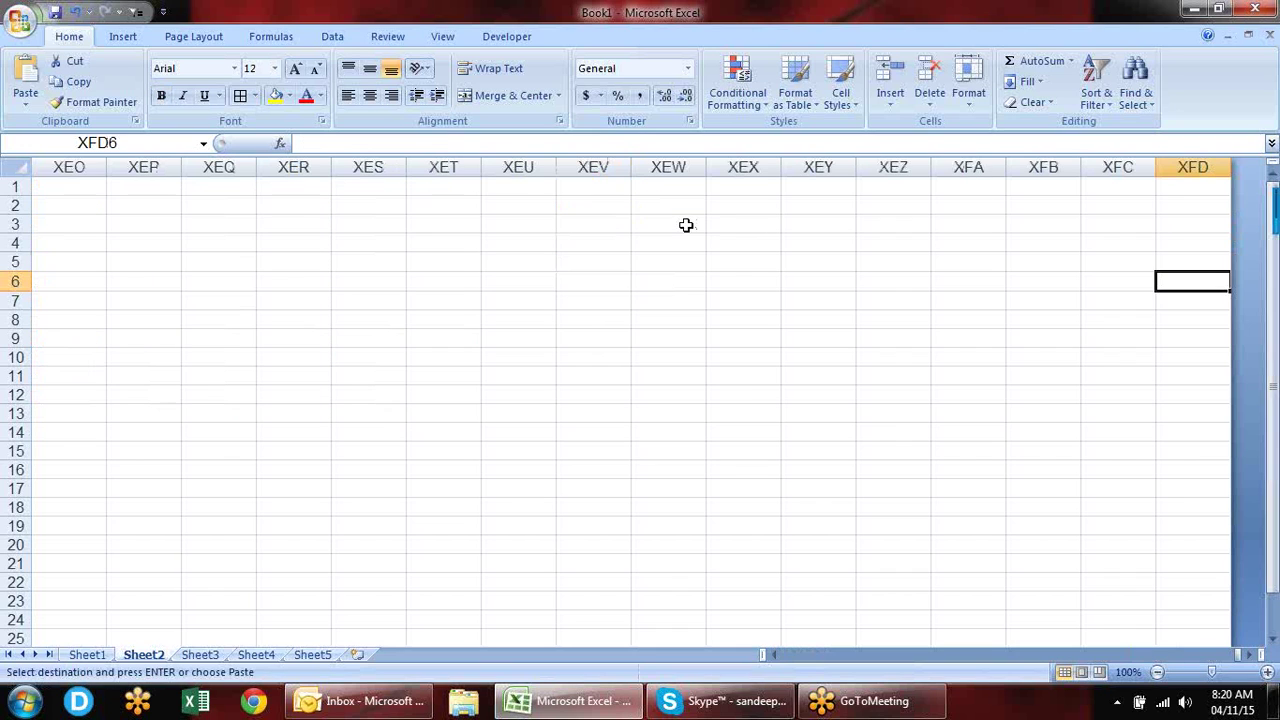
pyautogui.hotkey('ctrl', 'Left')
pyautogui.press('Right')
pyautogui.press('Return')
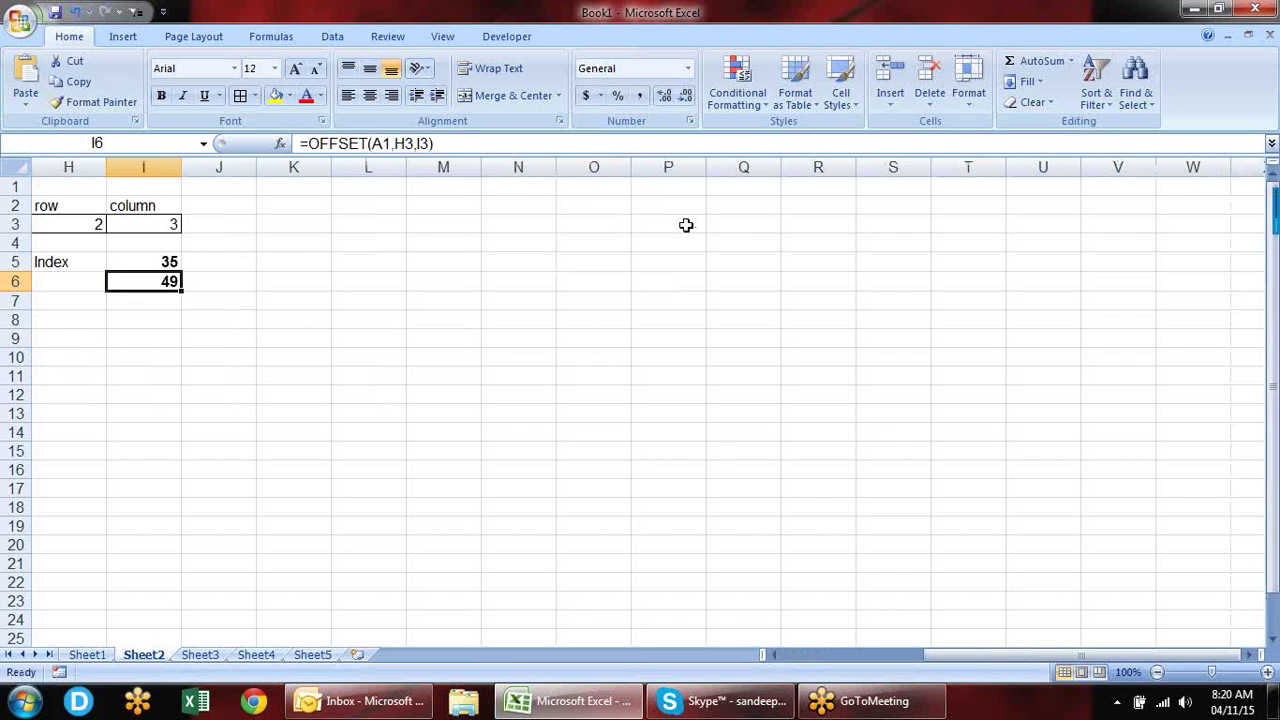
# Step: Label H6 as 'Offset'
pyautogui.press('Left')
pyautogui.press('Left')
pyautogui.press('Left')
pyautogui.press('Home')
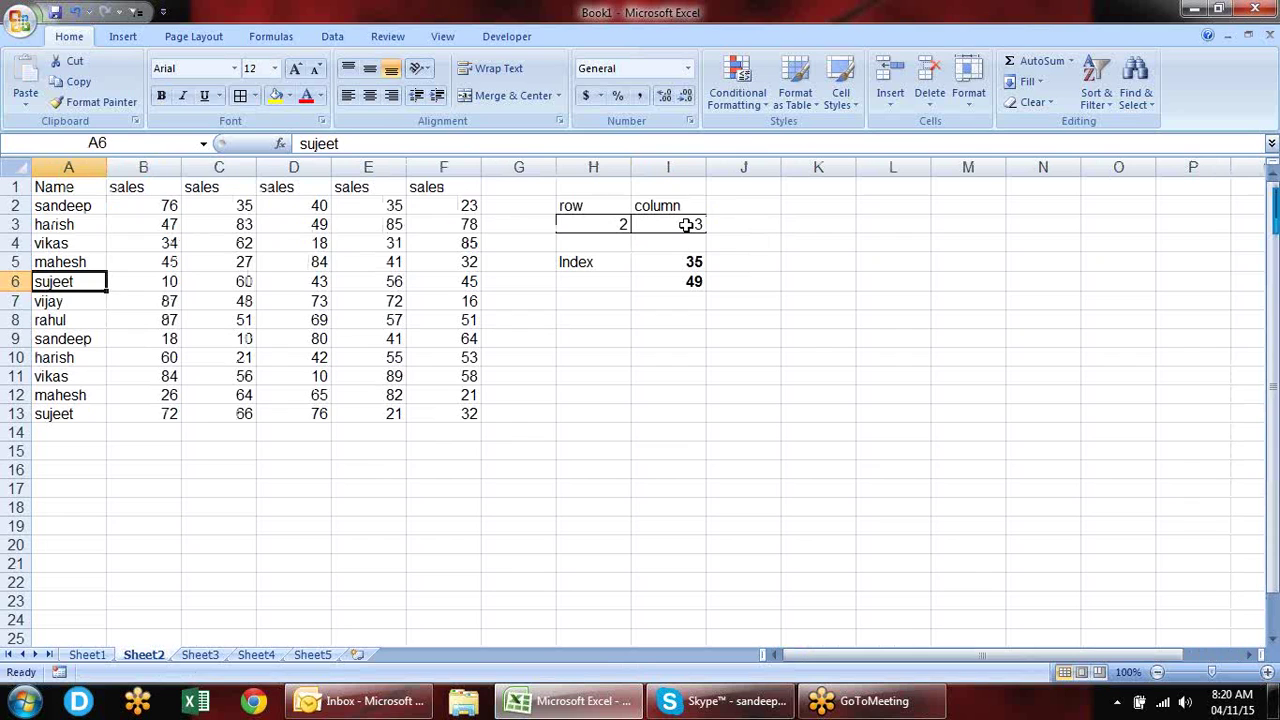
pyautogui.press('Right')
pyautogui.press('Right')
pyautogui.press('Right')
pyautogui.press('Right')
pyautogui.press('Right')
pyautogui.press('Right')
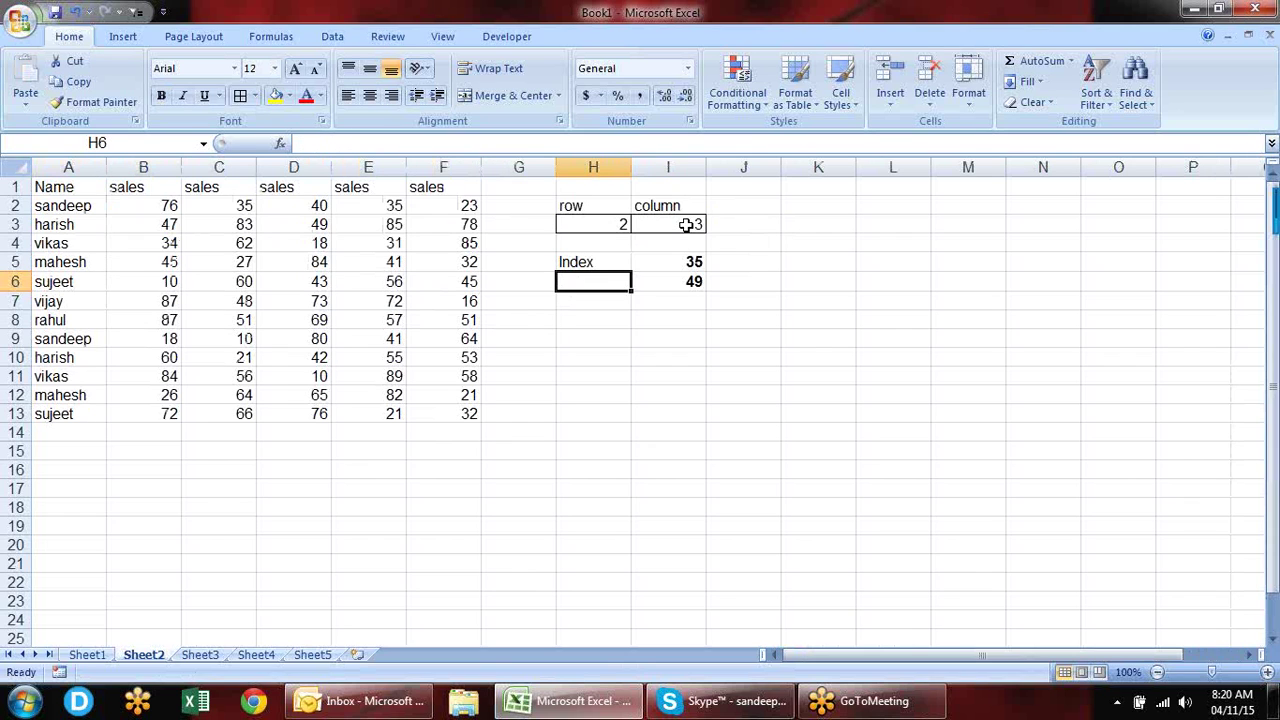
pyautogui.write('P')
pyautogui.press('BackSpace')
pyautogui.write('Offset')
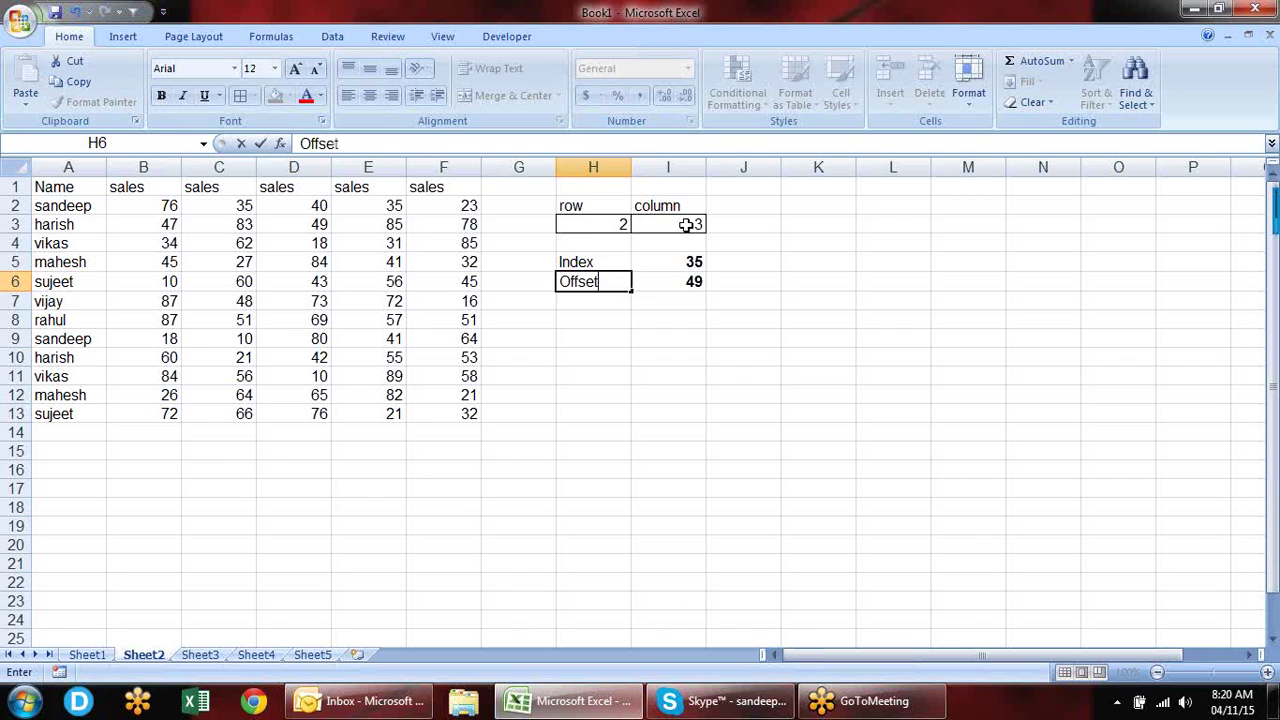
pyautogui.press('Return')
pyautogui.press('Up')
# Step: Try an edit in A3, undo it to restore the original name, then reselect I6
pyautogui.press('Up')
pyautogui.press('Up')
pyautogui.press('Up')
pyautogui.press('Up')
pyautogui.press('Down')
pyautogui.press('Left')
pyautogui.press('Left')
pyautogui.press('Left')
pyautogui.press('Left')
pyautogui.press('Left')
pyautogui.press('Left')
pyautogui.press('Up')
pyautogui.press('Up')
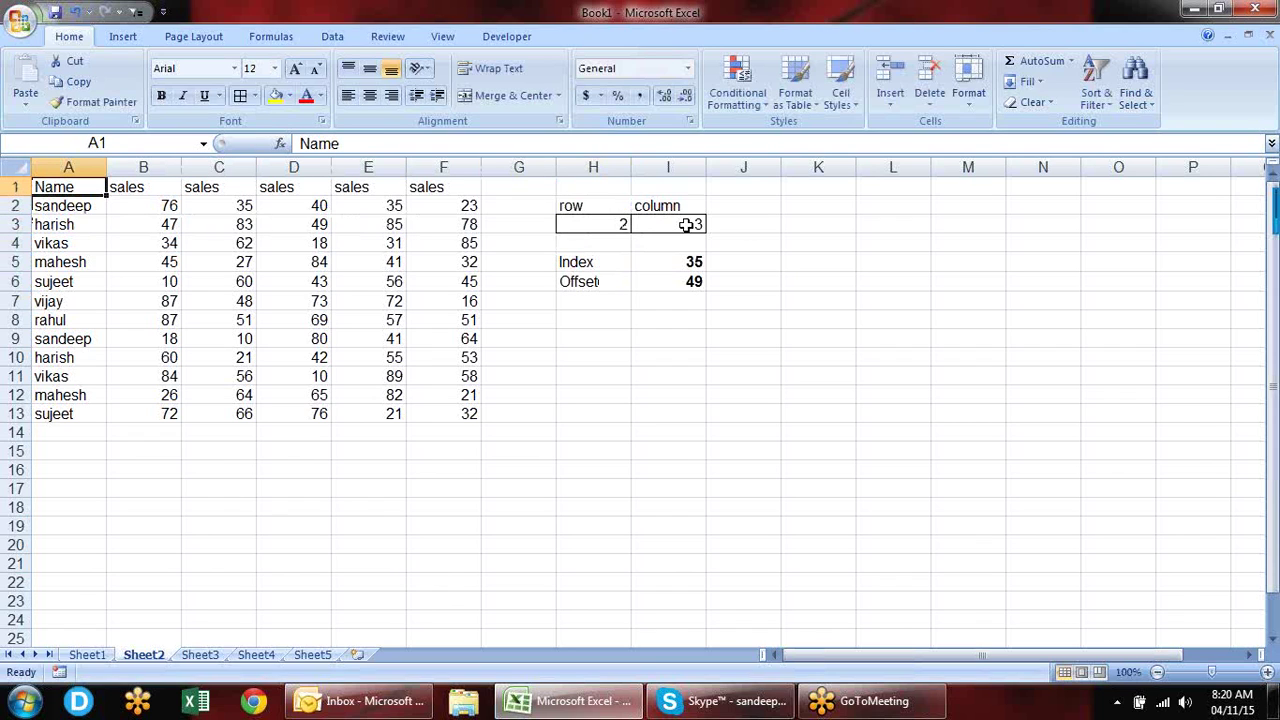
pyautogui.press('Down')
pyautogui.press('Down')
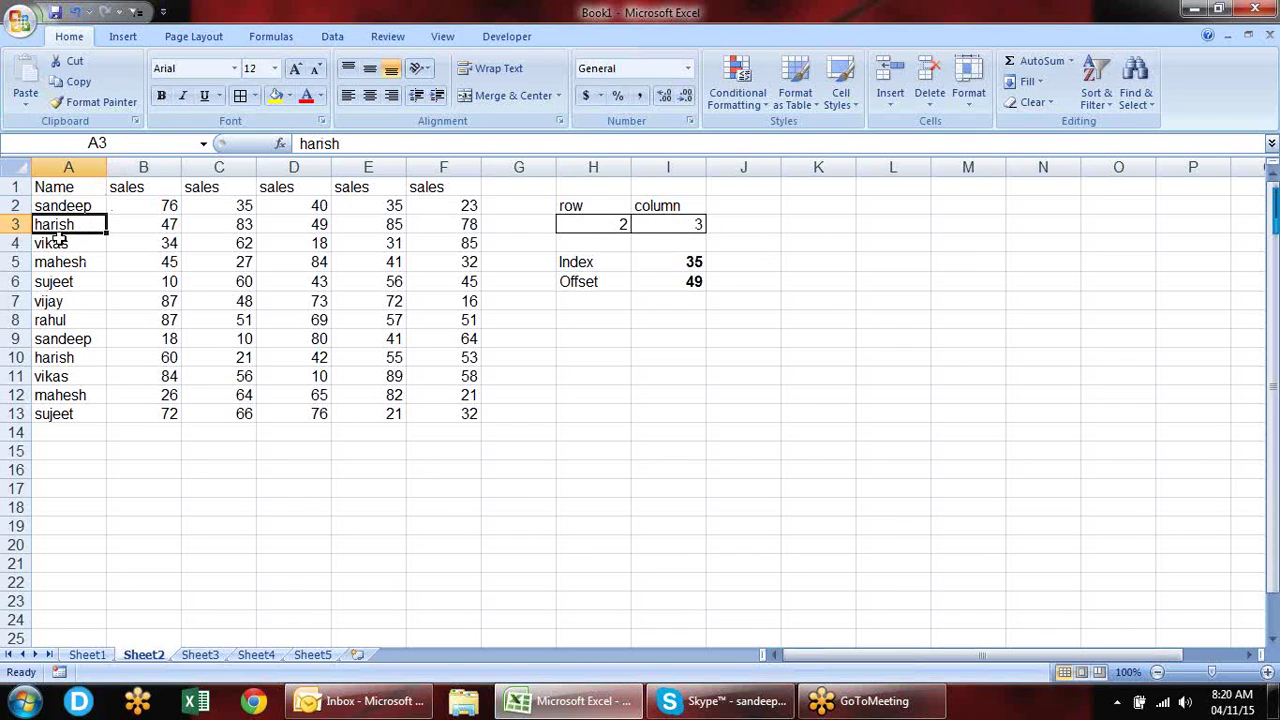
pyautogui.write('1')
pyautogui.press('Tab')
pyautogui.press('Tab')
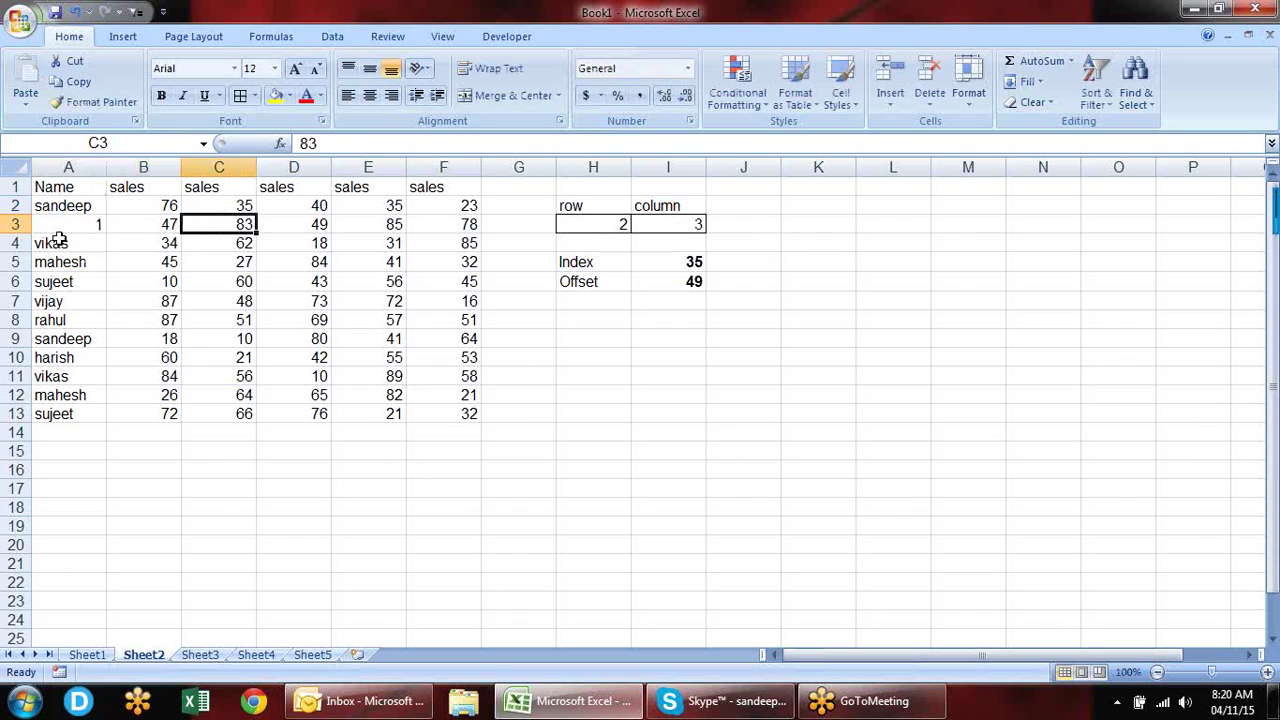
pyautogui.press('Tab')
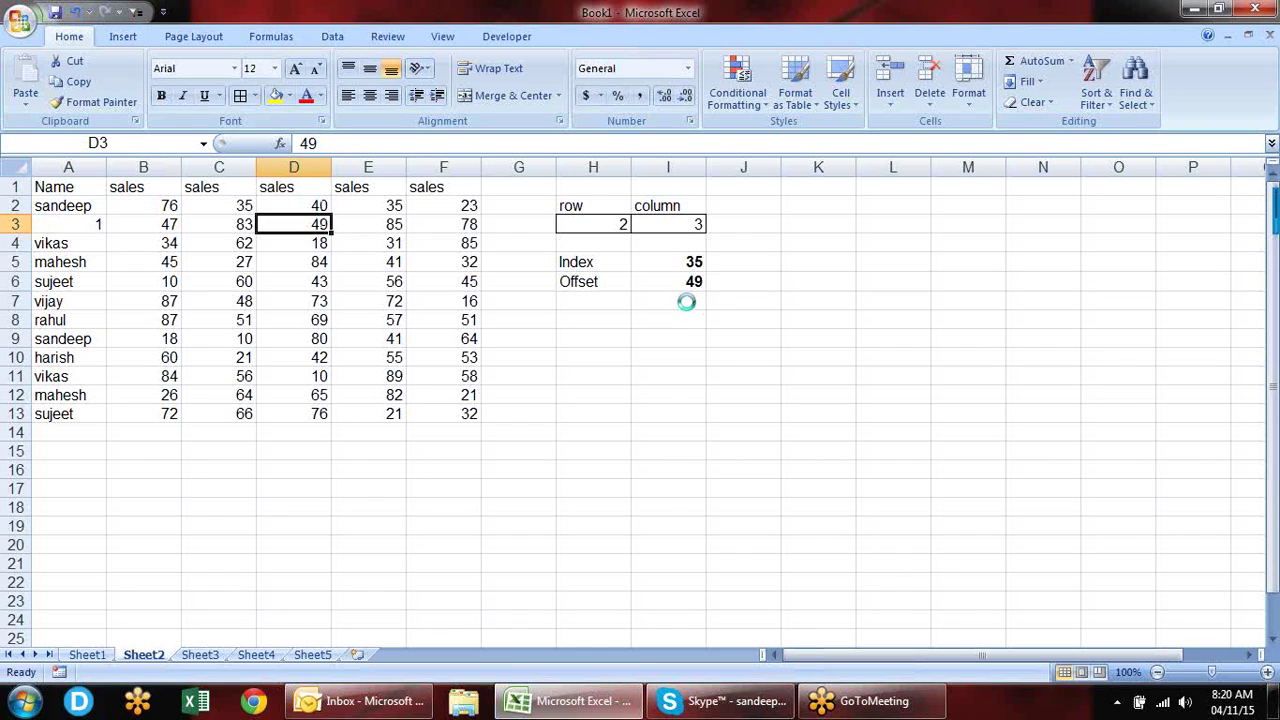
pyautogui.hotkey('ctrl', 'z')
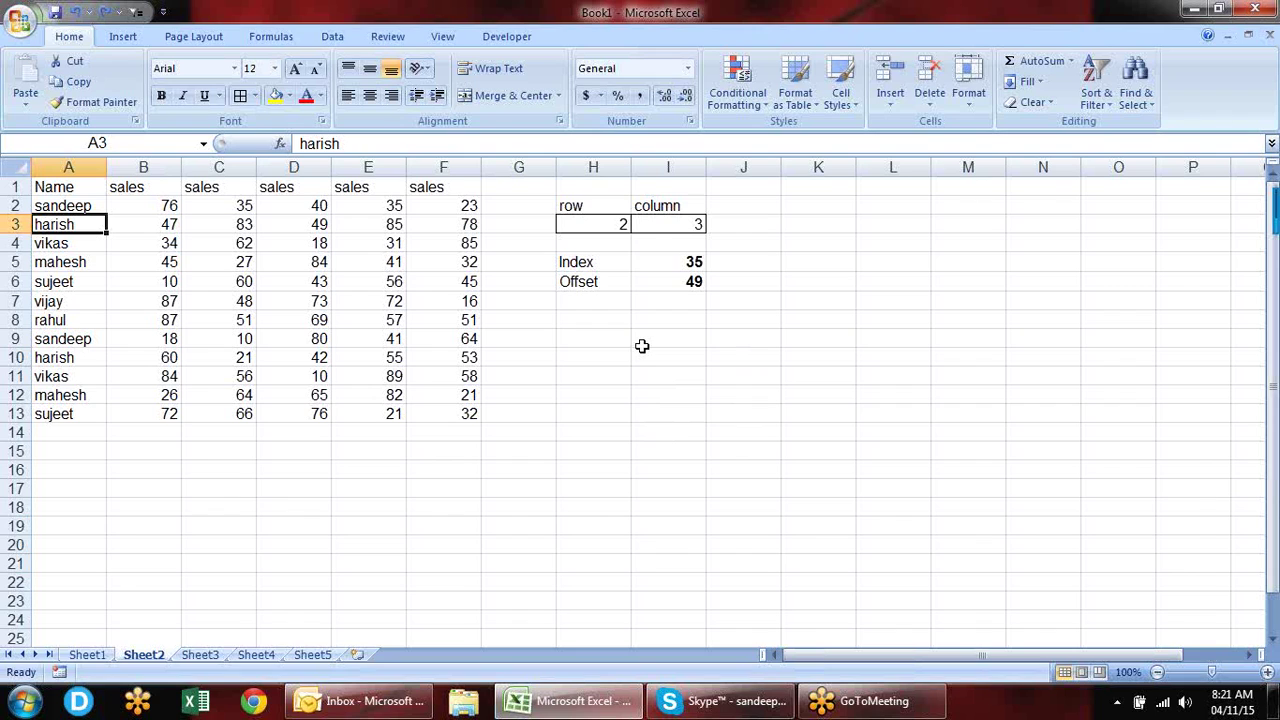
pyautogui.click(692, 283)
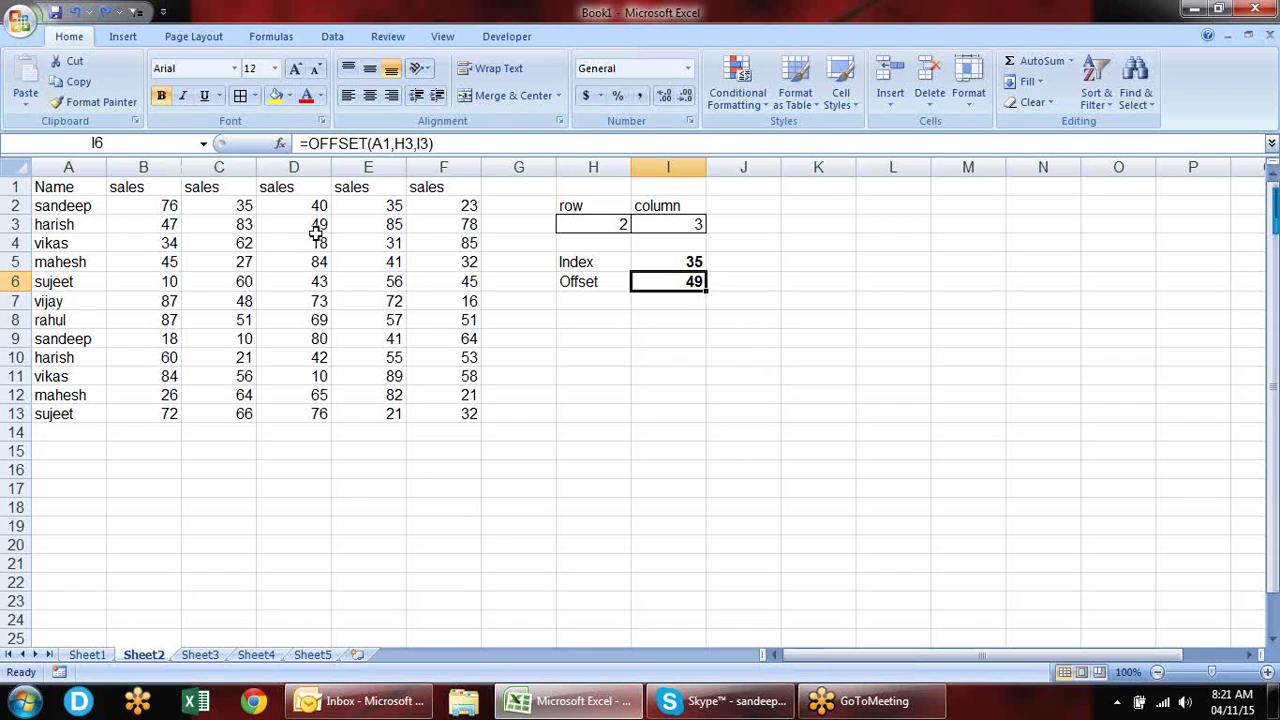
# Step: Add the headings 'height' in J2 and 'width' in K2
pyautogui.click(771, 209)
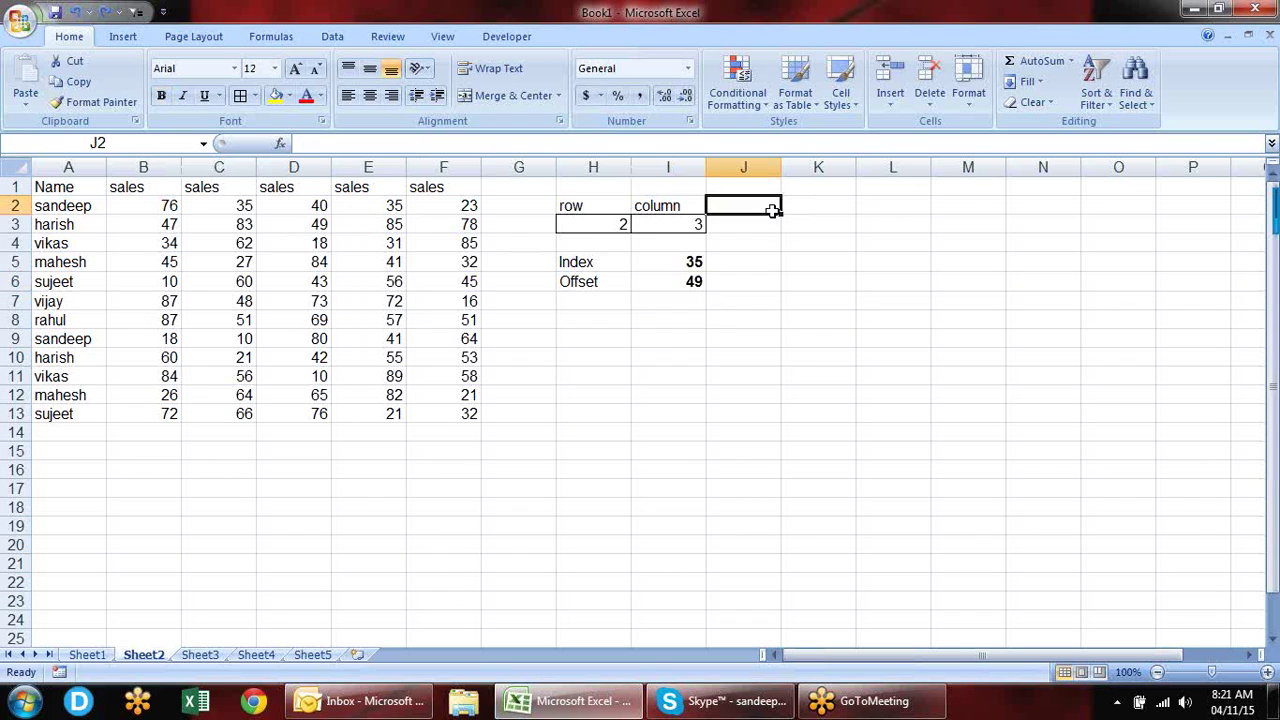
pyautogui.write('height')
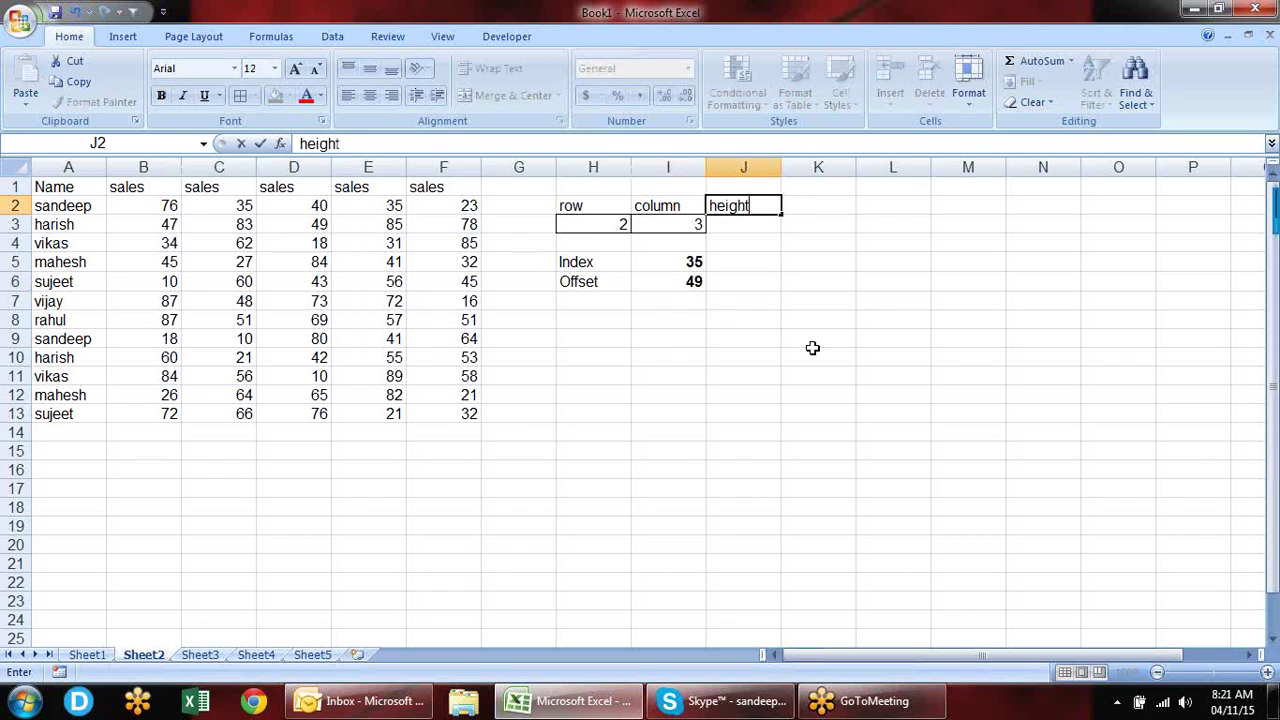
pyautogui.press('Tab')
pyautogui.write('widht')
pyautogui.press('BackSpace')
pyautogui.press('BackSpace')
pyautogui.write('t')
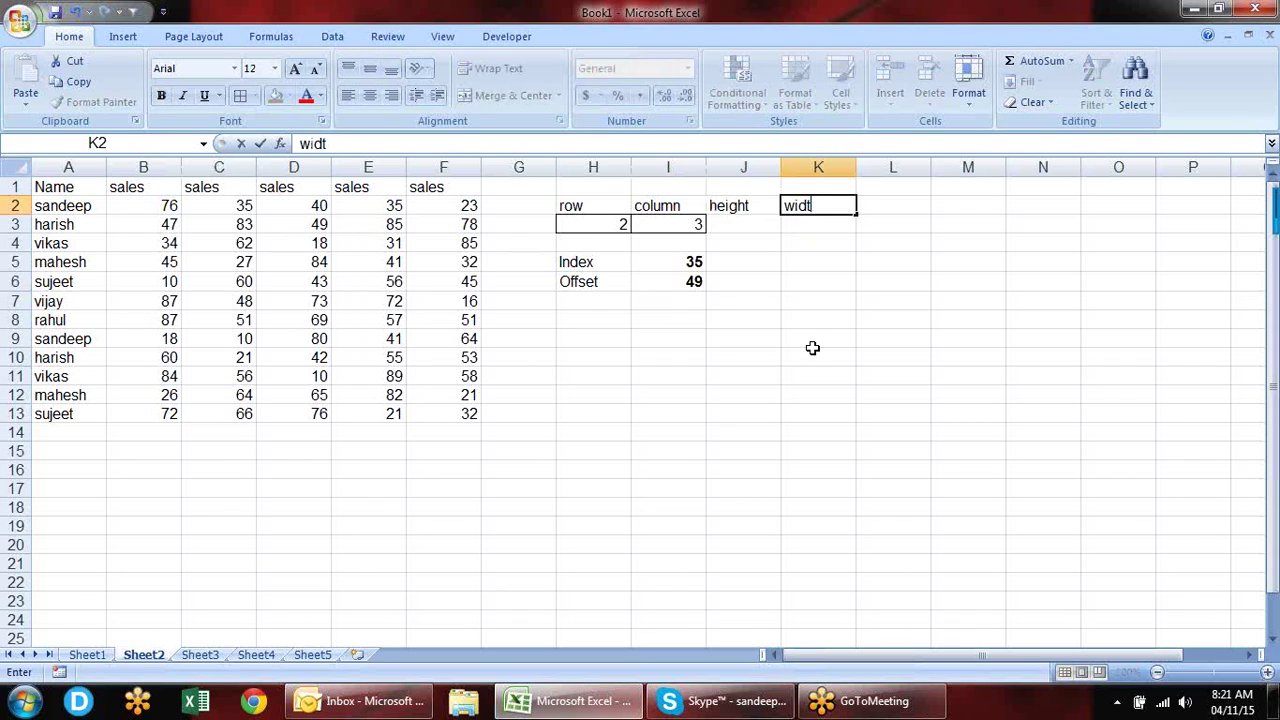
pyautogui.write('h')
pyautogui.press('Return')
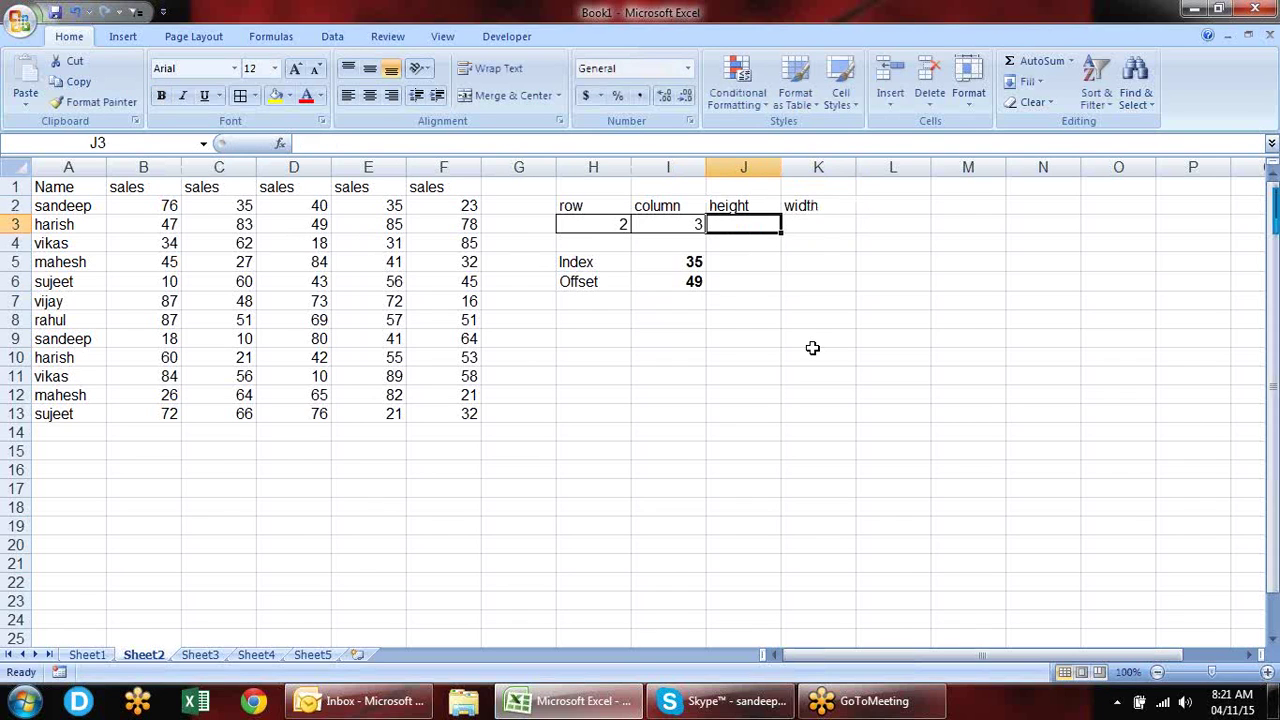
# Step: Enter 1 as the height in J3 and 1 as the width in K3
pyautogui.hotkey('shift', 'Right')
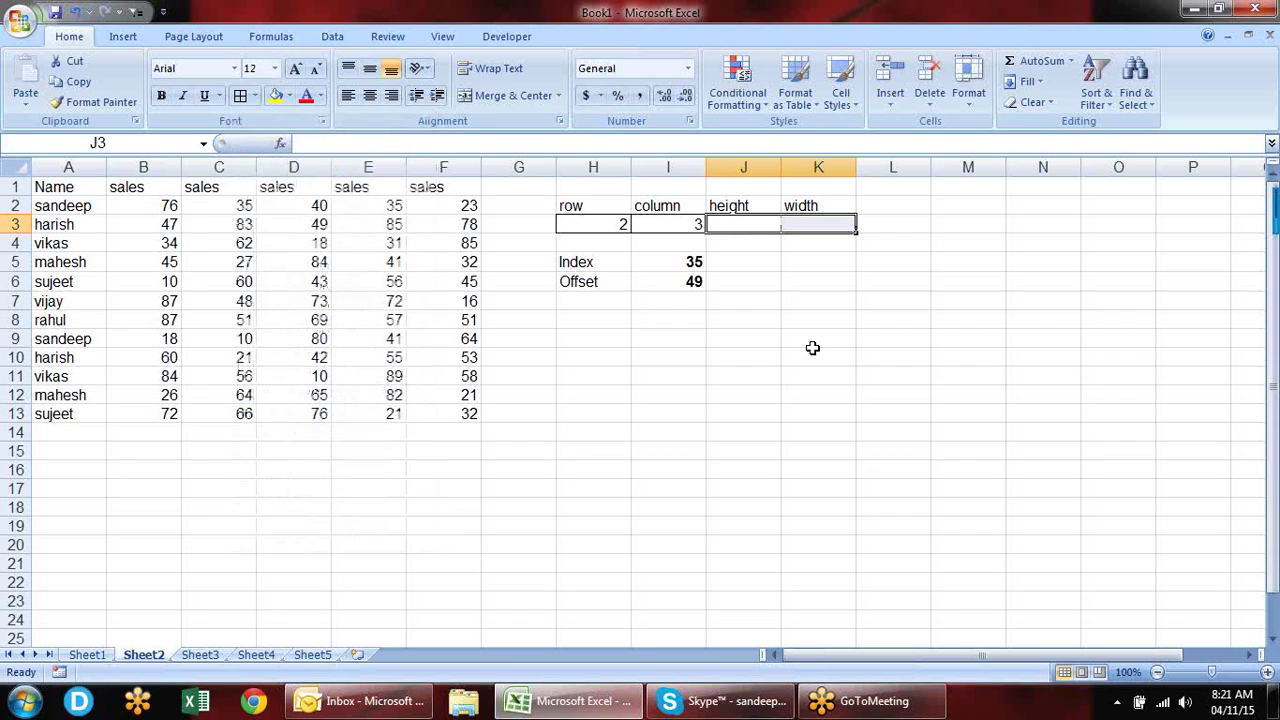
pyautogui.press('Down')
pyautogui.press('Down')
pyautogui.press('Down')
pyautogui.press('Down')
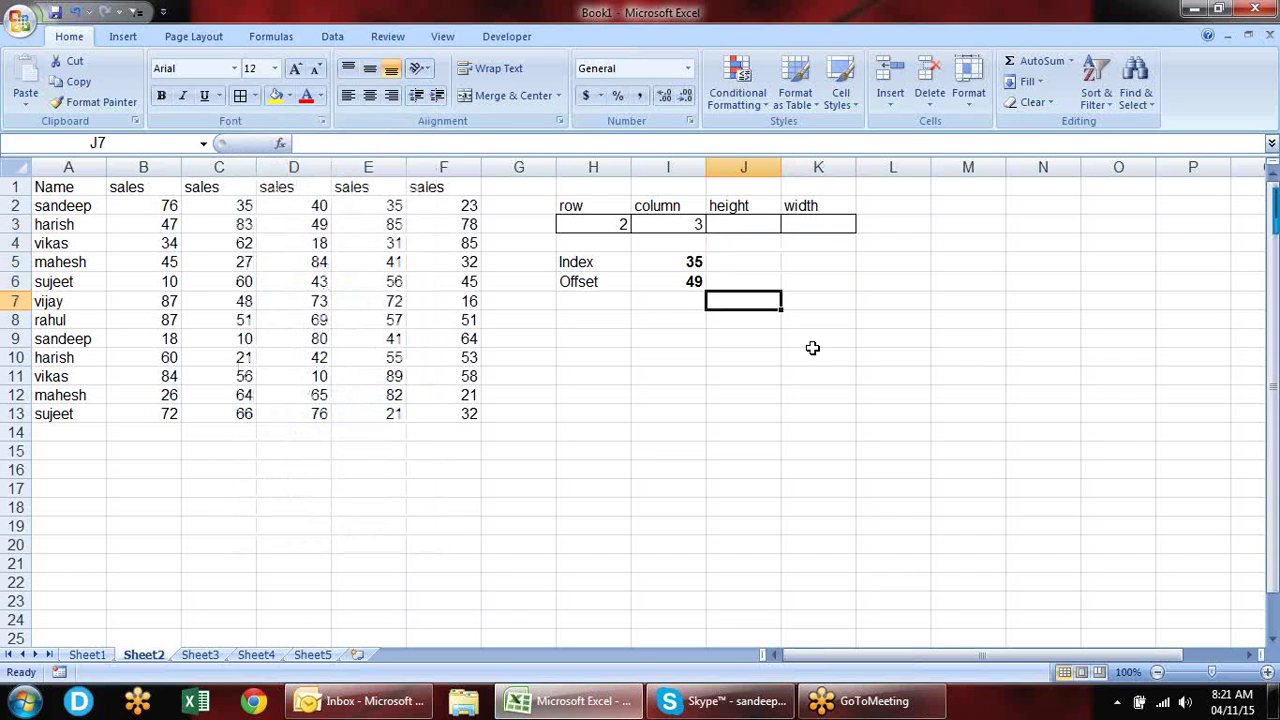
pyautogui.press('Up')
pyautogui.press('Up')
pyautogui.press('Up')
pyautogui.press('Up')
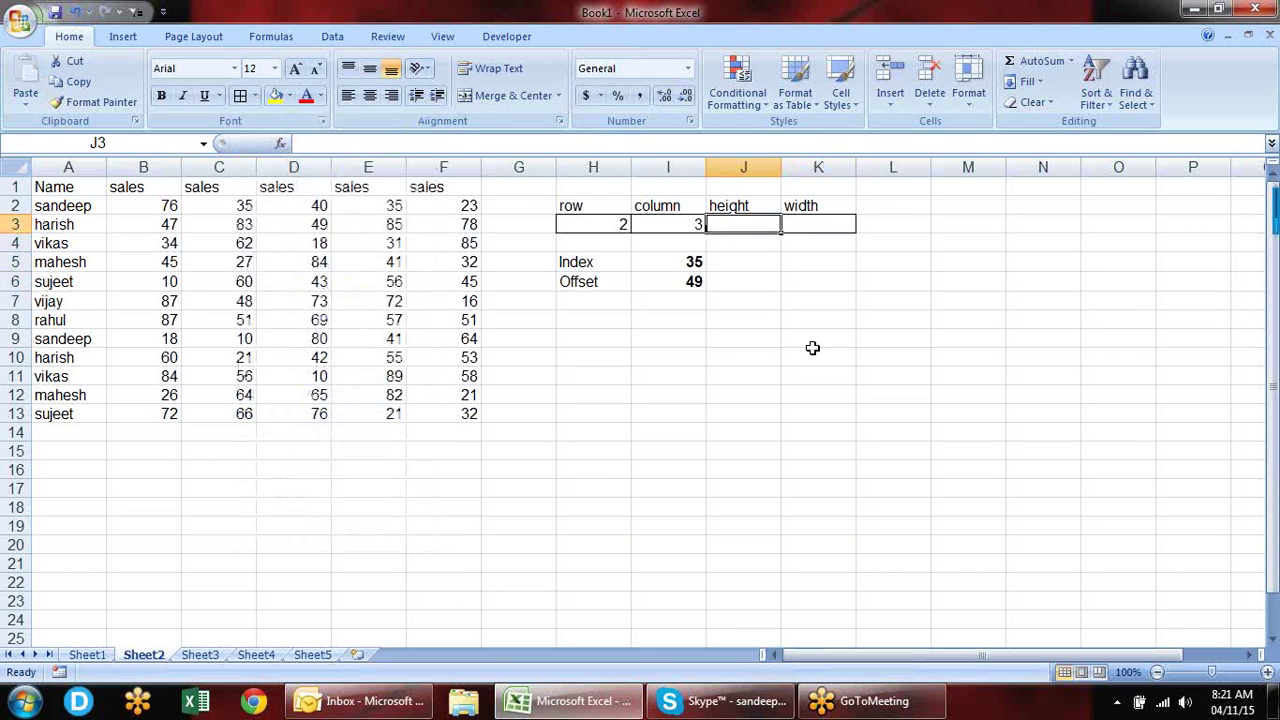
pyautogui.write('1\t1')
pyautogui.press('Return')
pyautogui.press('Down')
pyautogui.press('Down')
pyautogui.press('Down')
# Step: Label H7 as 'Offset'
pyautogui.press('Left')
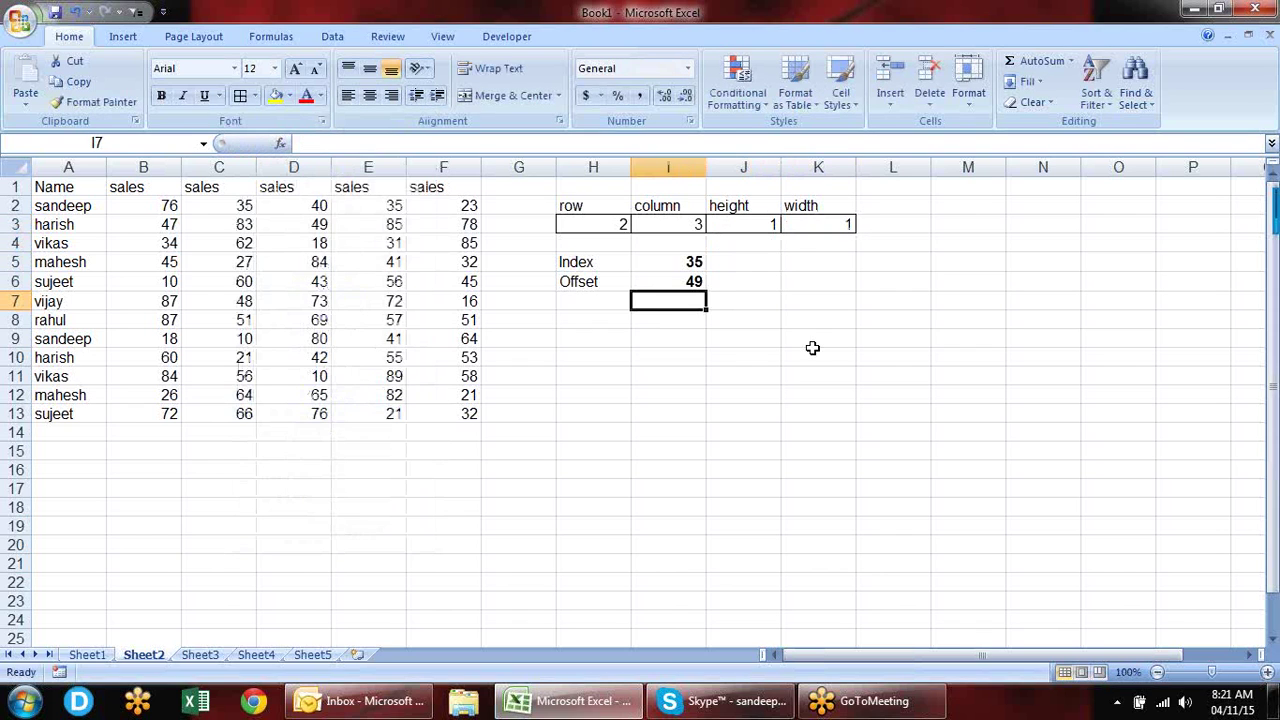
pyautogui.press('Left')
pyautogui.write('Offset')
pyautogui.press('Tab')
# Step: Enter =OFFSET(A1,H3,I3,J3,K3) in I7 using height and width inputs, returning 49
pyautogui.write('=of')
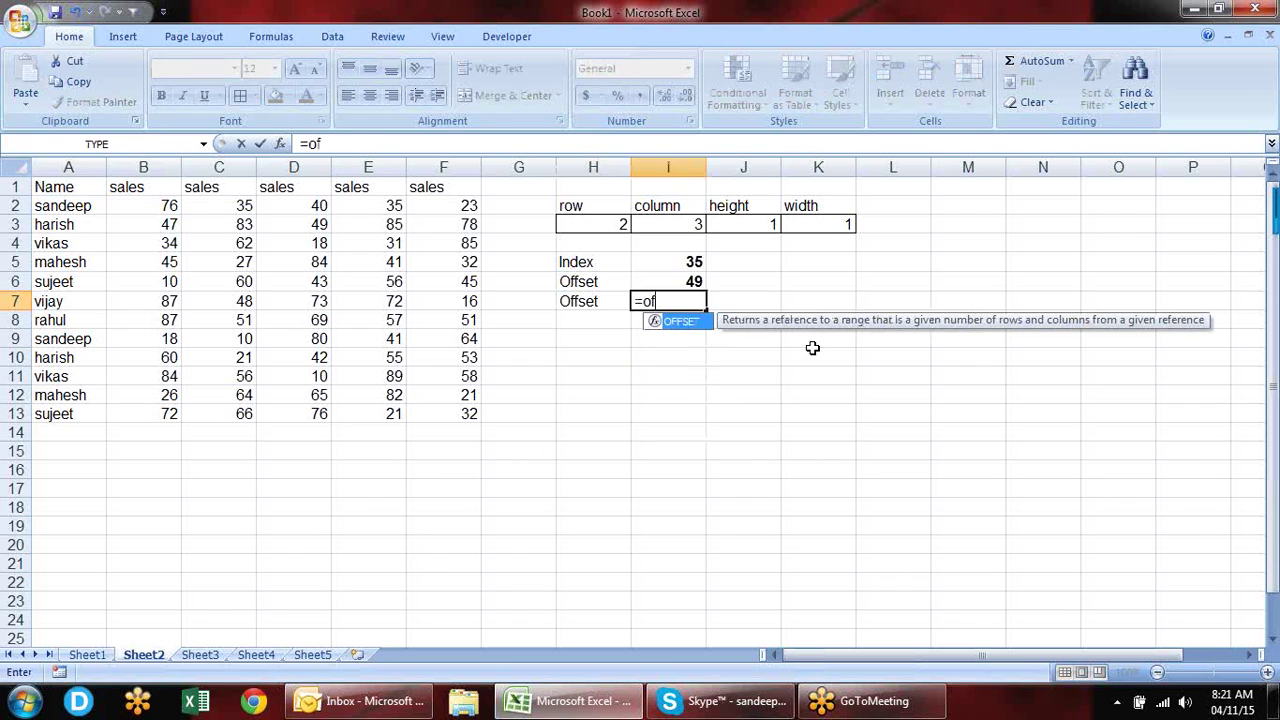
pyautogui.press('Tab')
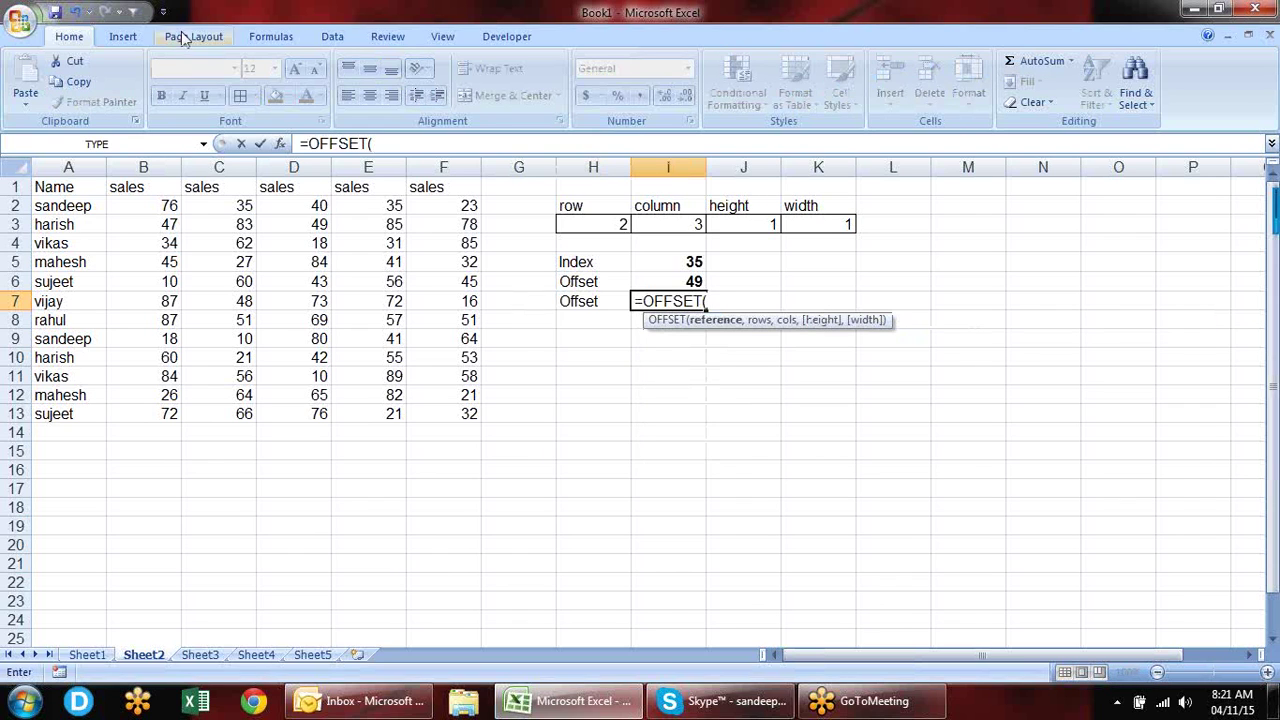
pyautogui.click(90, 187)
pyautogui.write(',')
pyautogui.click(618, 224)
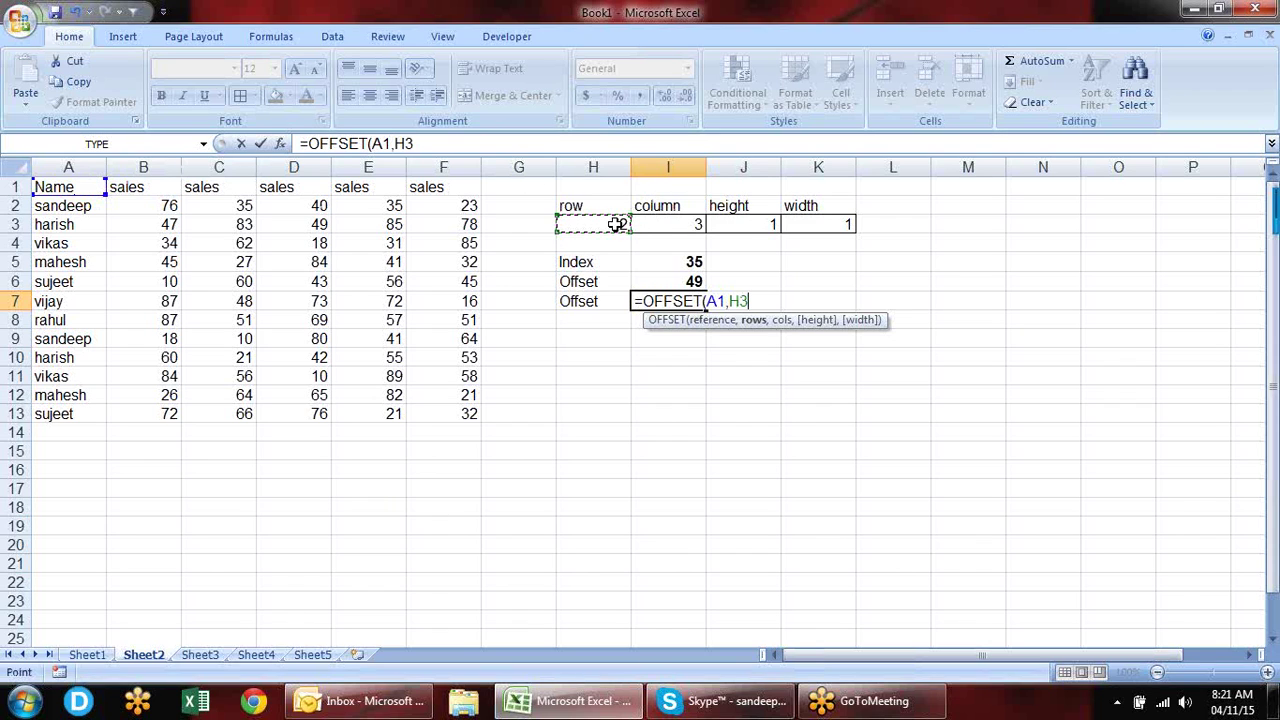
pyautogui.write(',')
pyautogui.click(665, 224)
pyautogui.write(',')
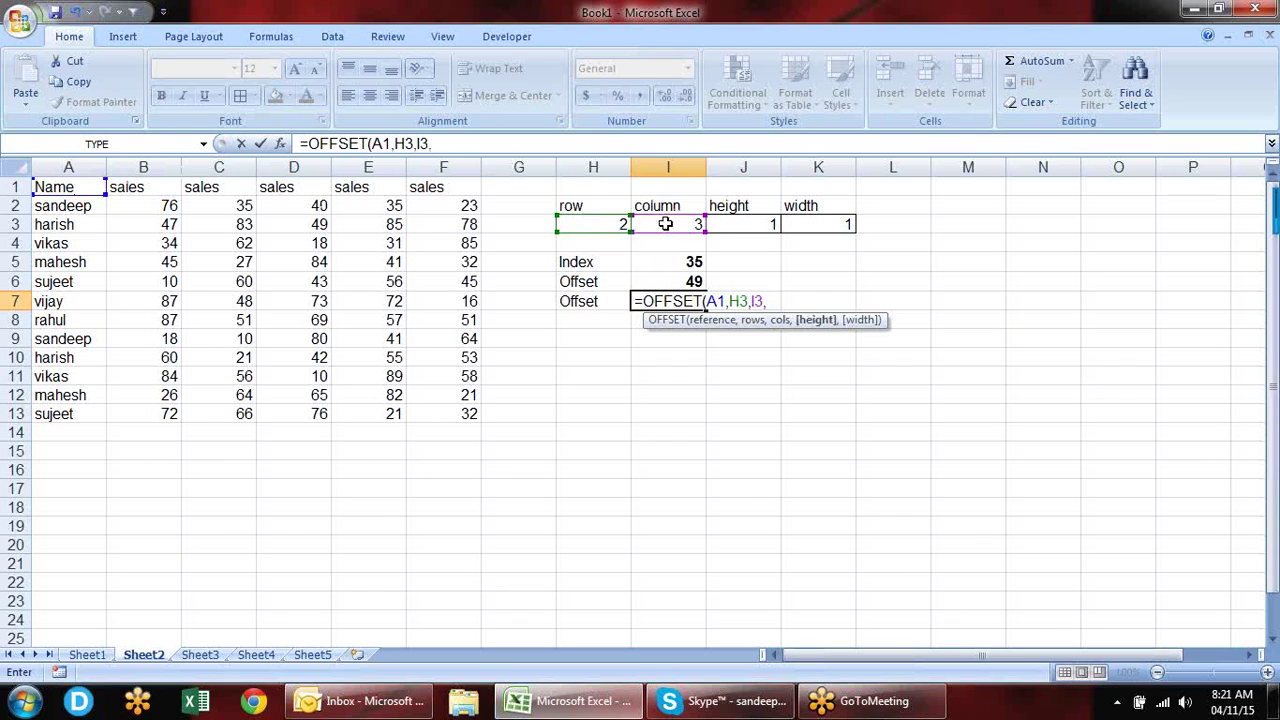
pyautogui.click(723, 226)
pyautogui.write(',')
pyautogui.click(820, 225)
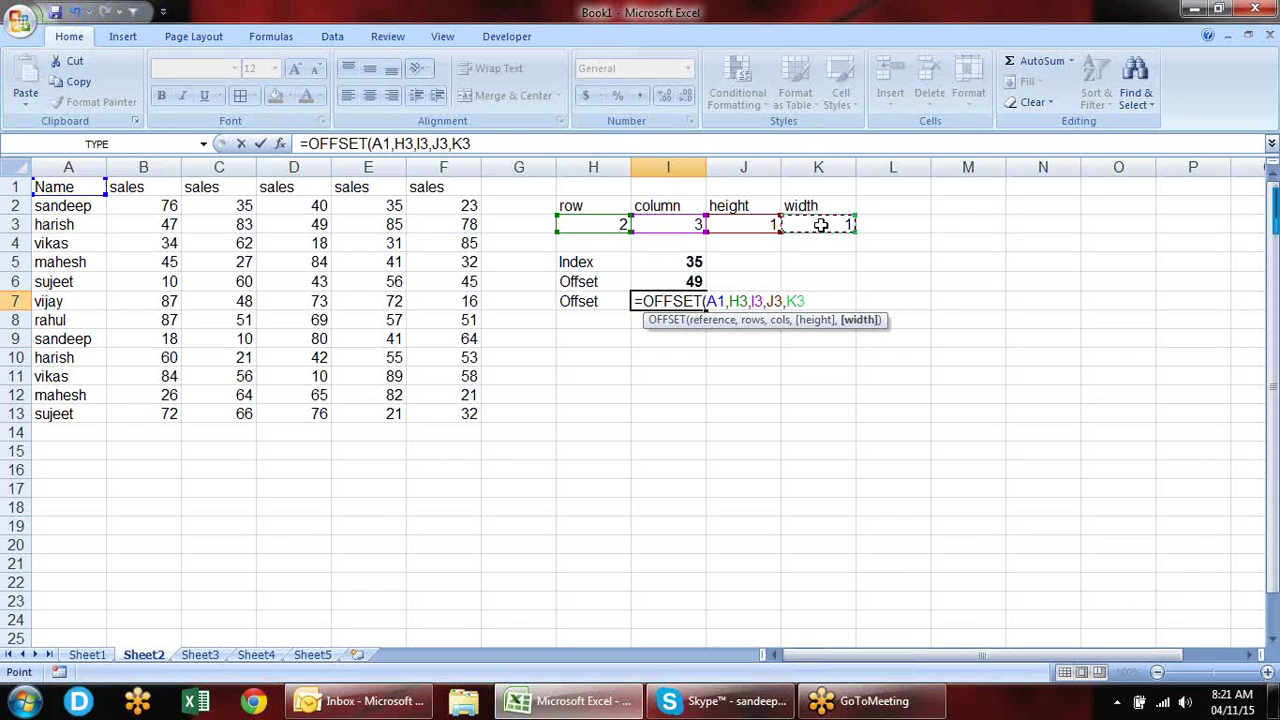
pyautogui.write(')')
pyautogui.press('Return')
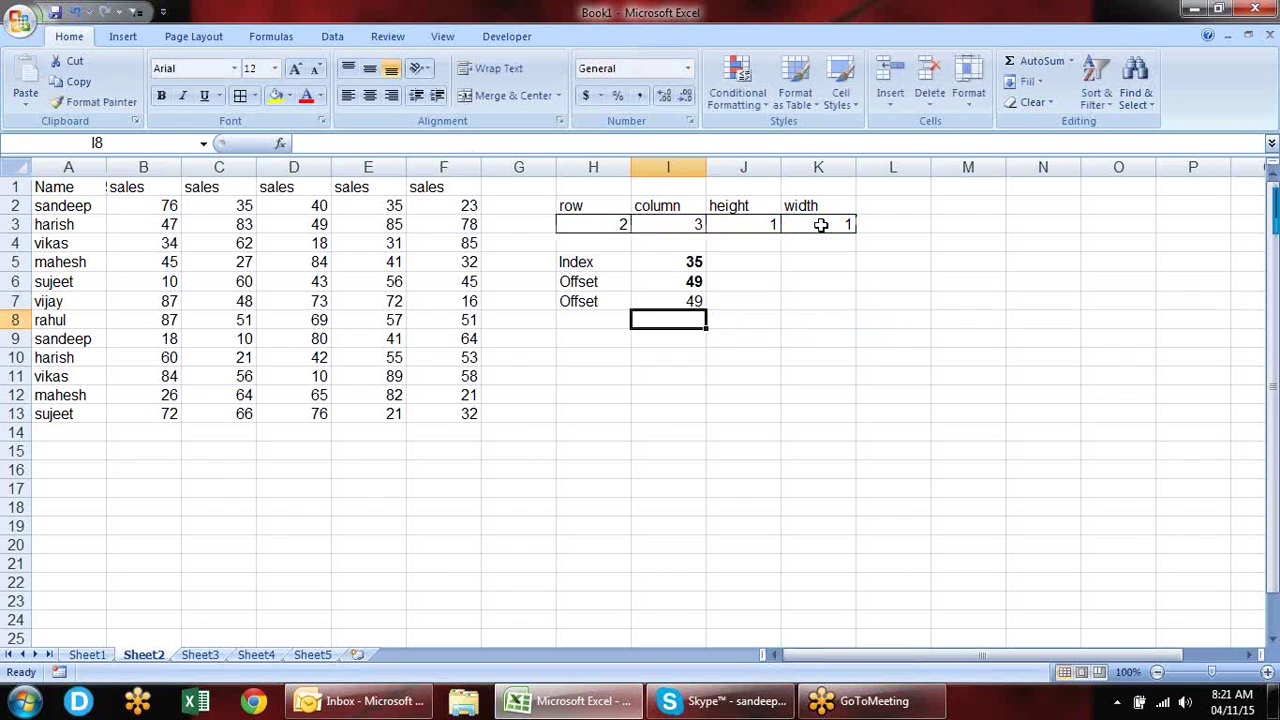
pyautogui.press('Up')
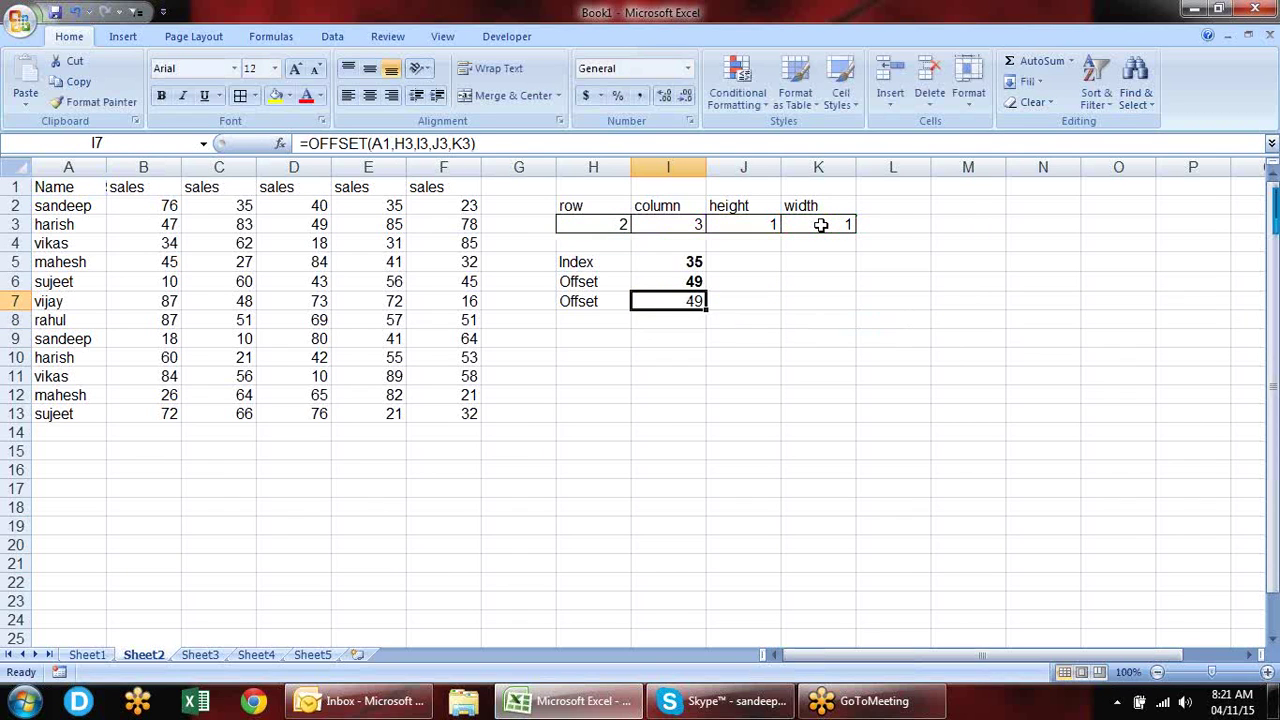
# Step: Change the height input in J3 to 2
pyautogui.press('Up')
pyautogui.press('Up')
pyautogui.press('Up')
pyautogui.press('Up')
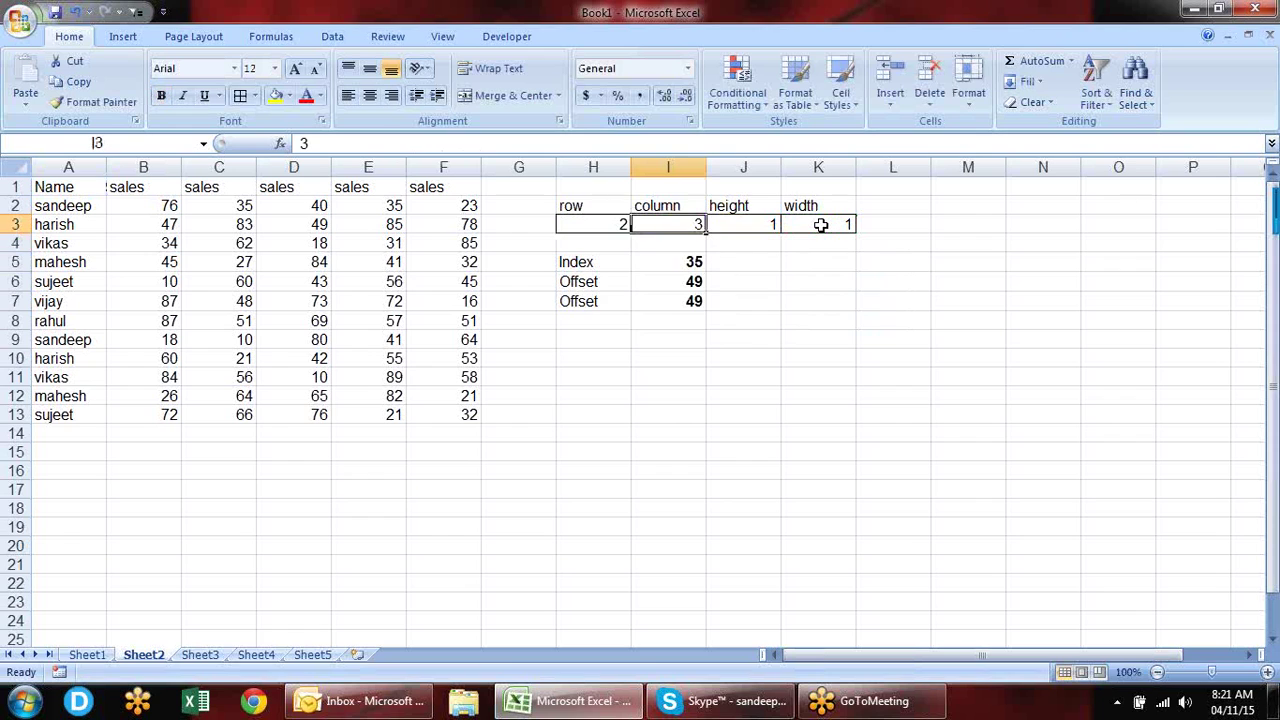
pyautogui.press('Right')
pyautogui.write('2')
pyautogui.press('Return')
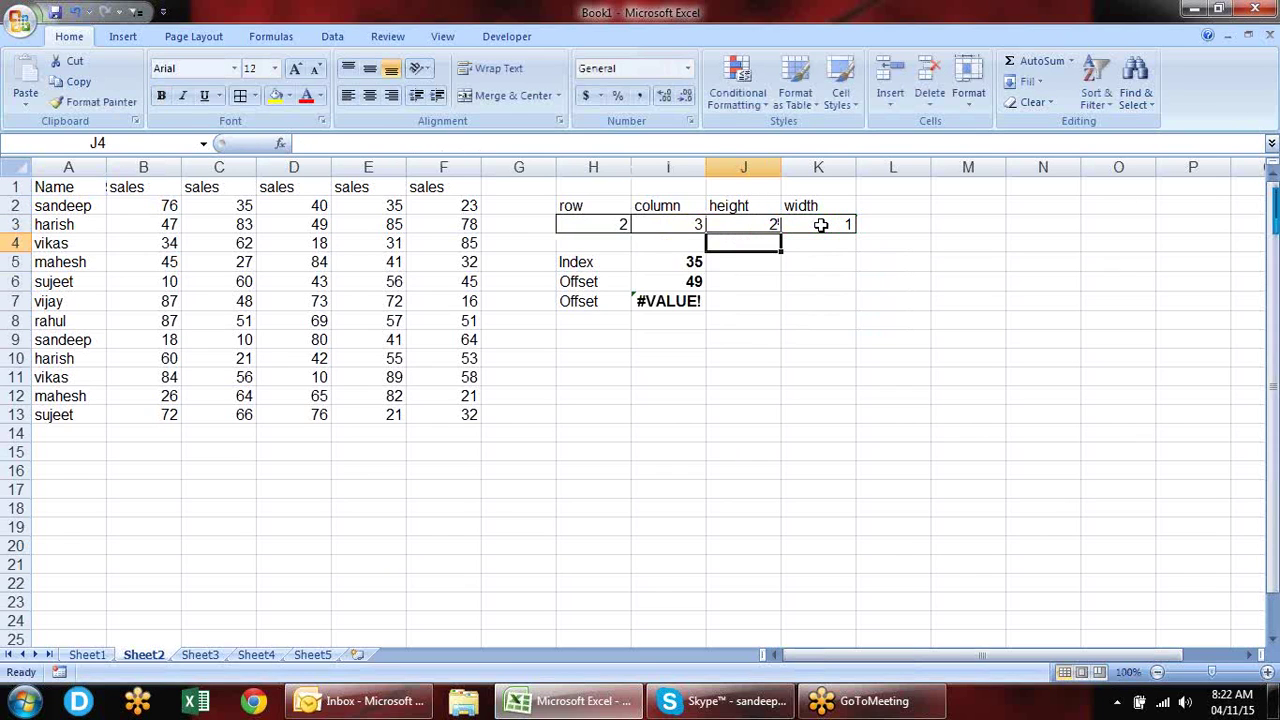
# Step: Try array-entering the OFFSET formula over a range from I7, undo it, and re-edit I7
pyautogui.press('Down')
pyautogui.press('Down')
pyautogui.press('Down')
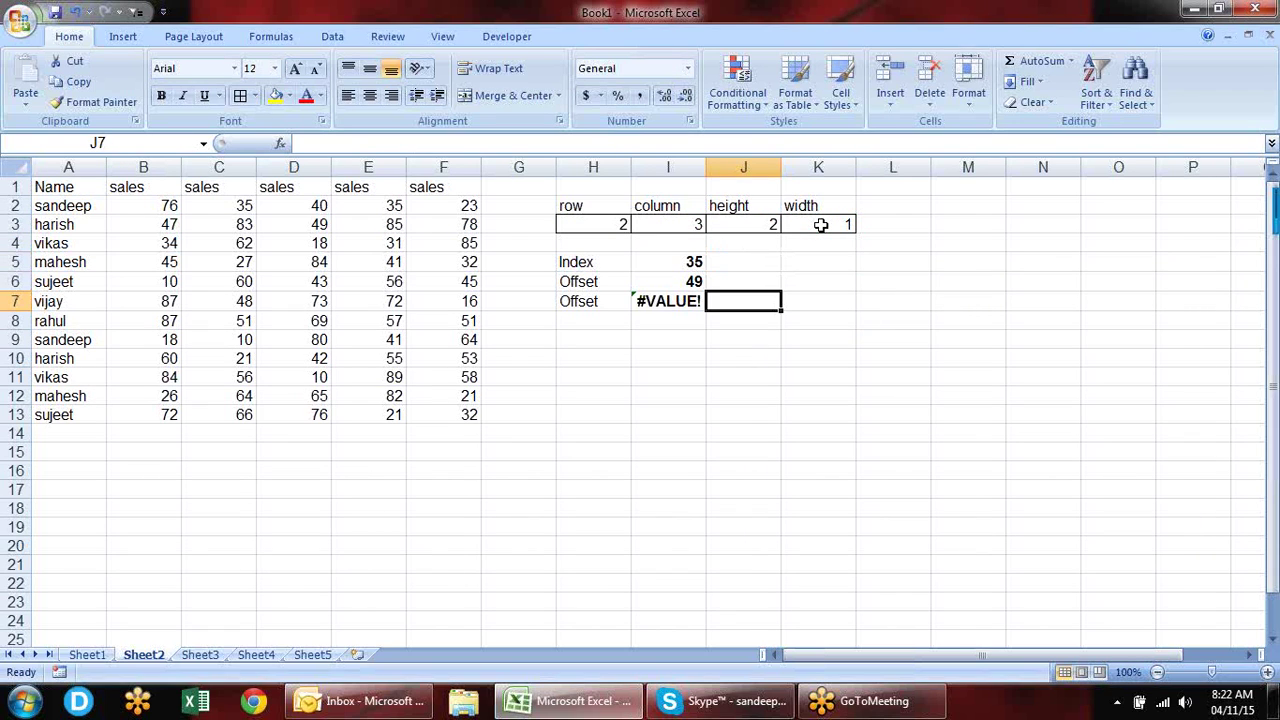
pyautogui.press('Left')
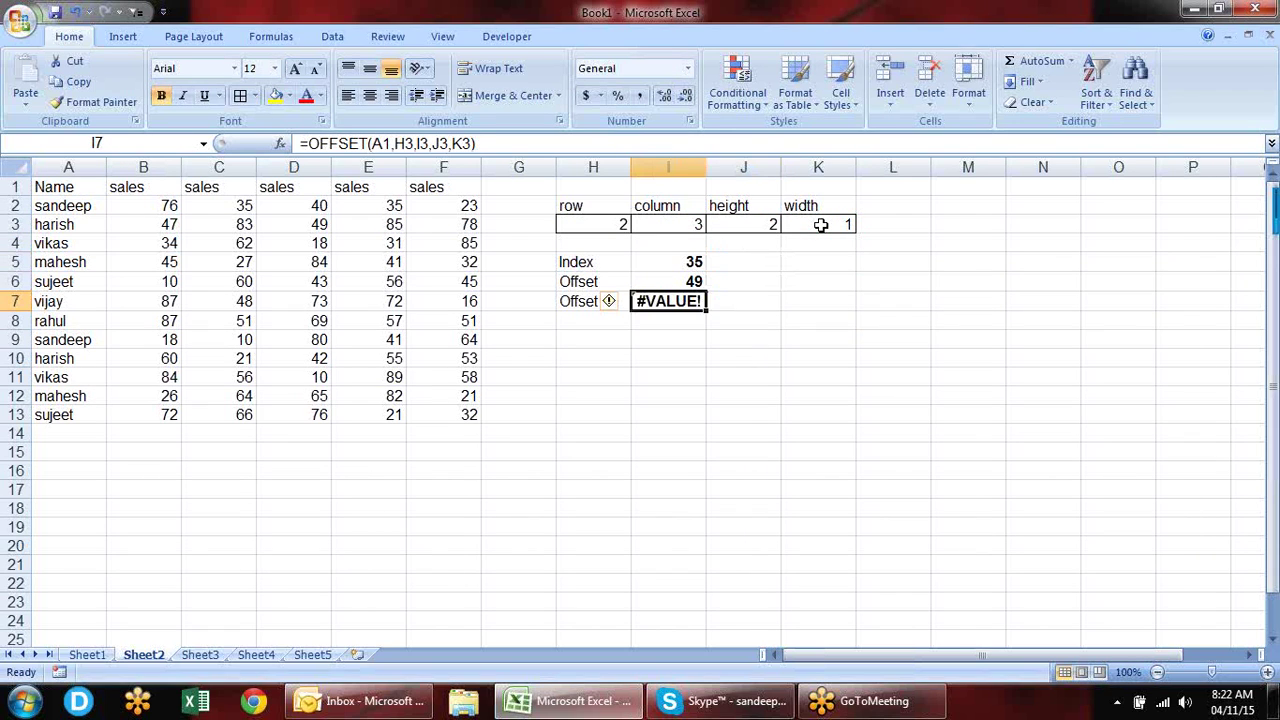
pyautogui.hotkey('shift', 'Right')
pyautogui.hotkey('shift', 'Right')
pyautogui.hotkey('shift', 'Right')
pyautogui.hotkey('shift', 'Down')
pyautogui.hotkey('shift', 'Down')
pyautogui.hotkey('shift', 'Down')
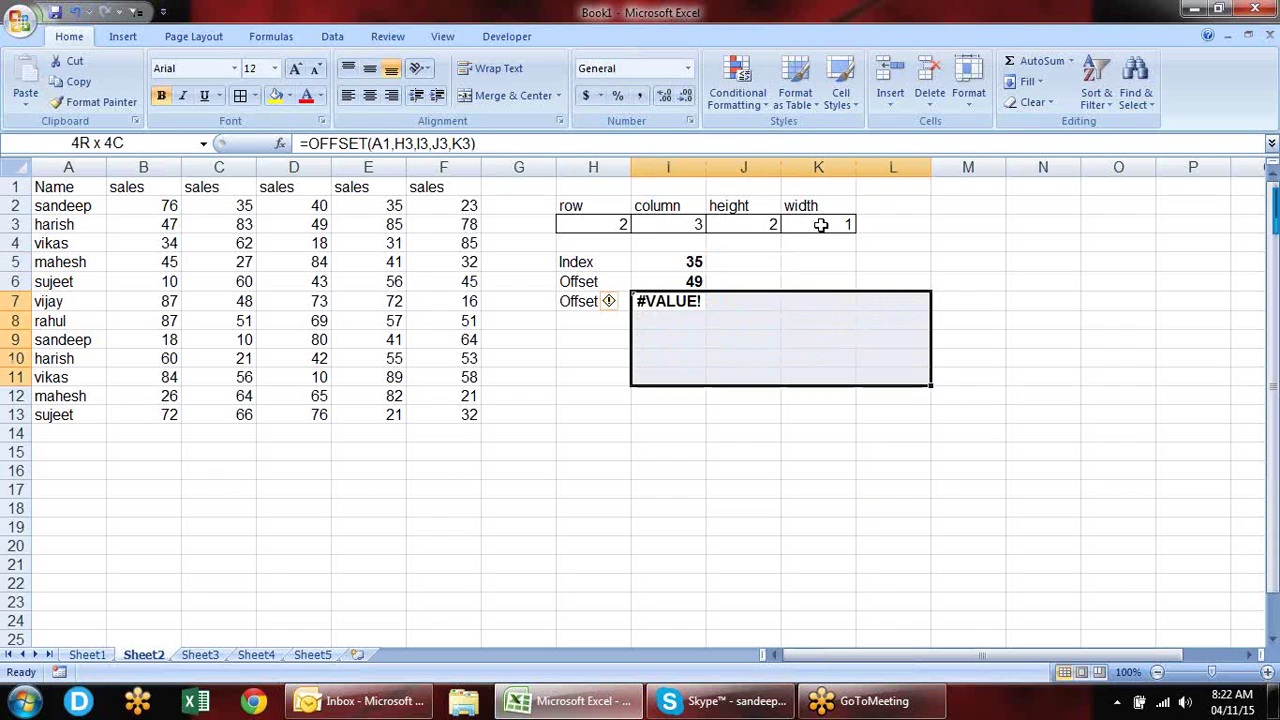
pyautogui.hotkey('shift', 'Down')
pyautogui.hotkey('shift', 'Down')
pyautogui.hotkey('shift', 'Down')
pyautogui.press('F2')
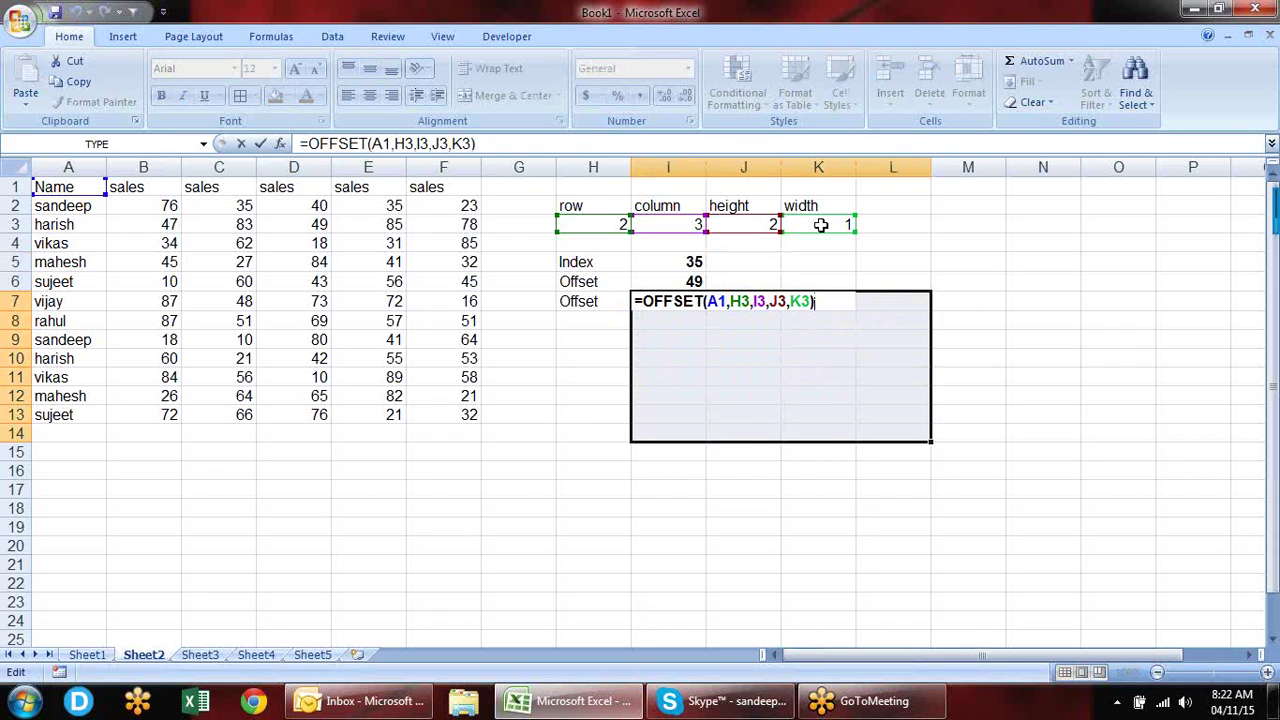
pyautogui.hotkey('ctrl', 'shift', 'Return')
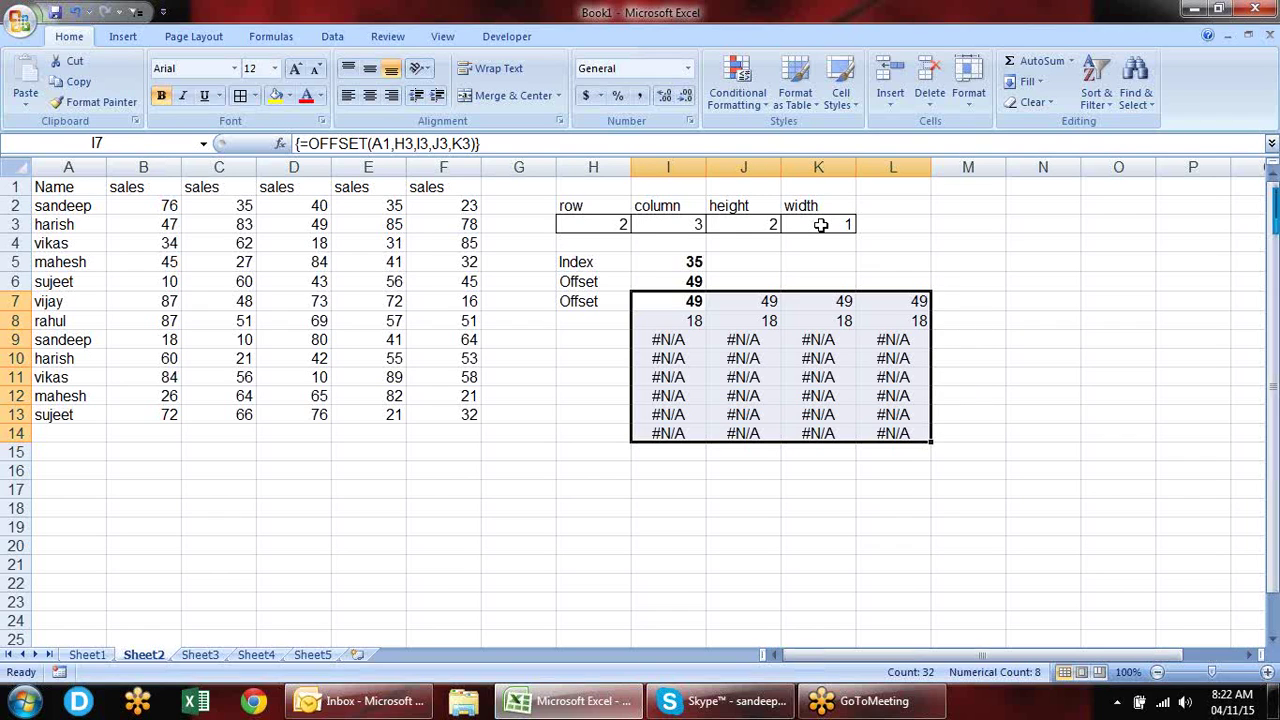
pyautogui.hotkey('ctrl', 'z')
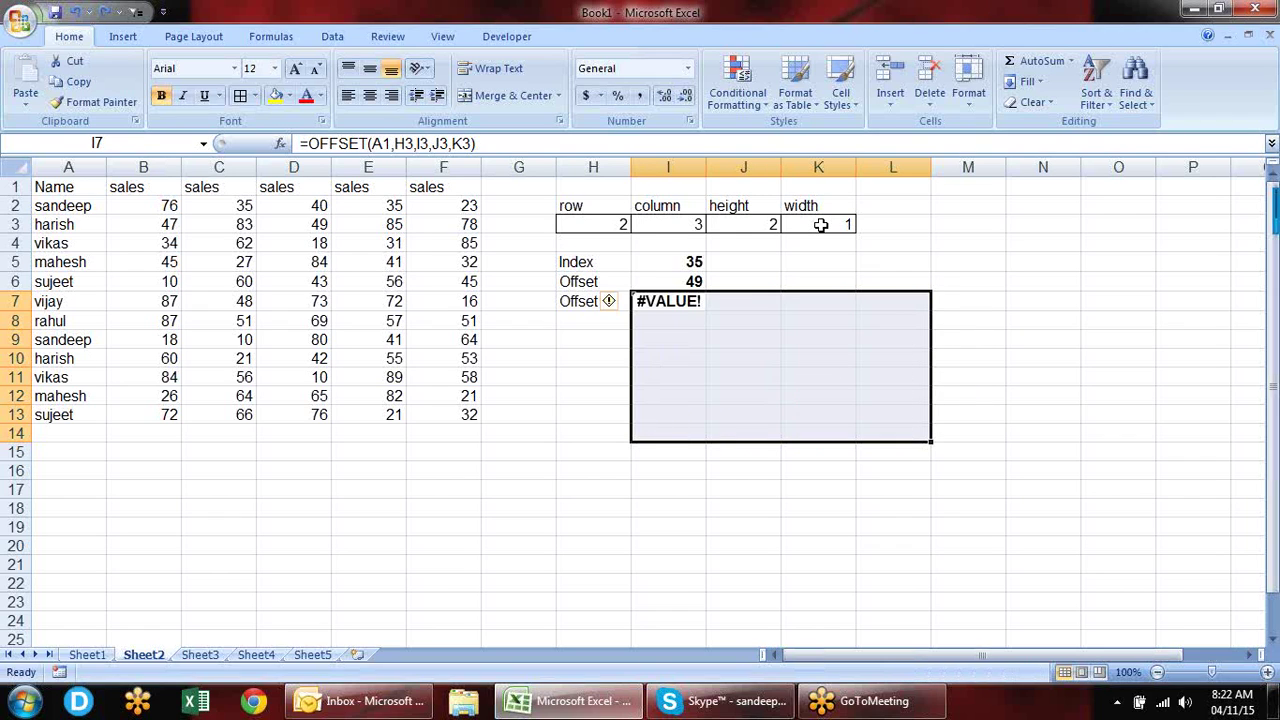
pyautogui.press('Left')
pyautogui.press('Right')
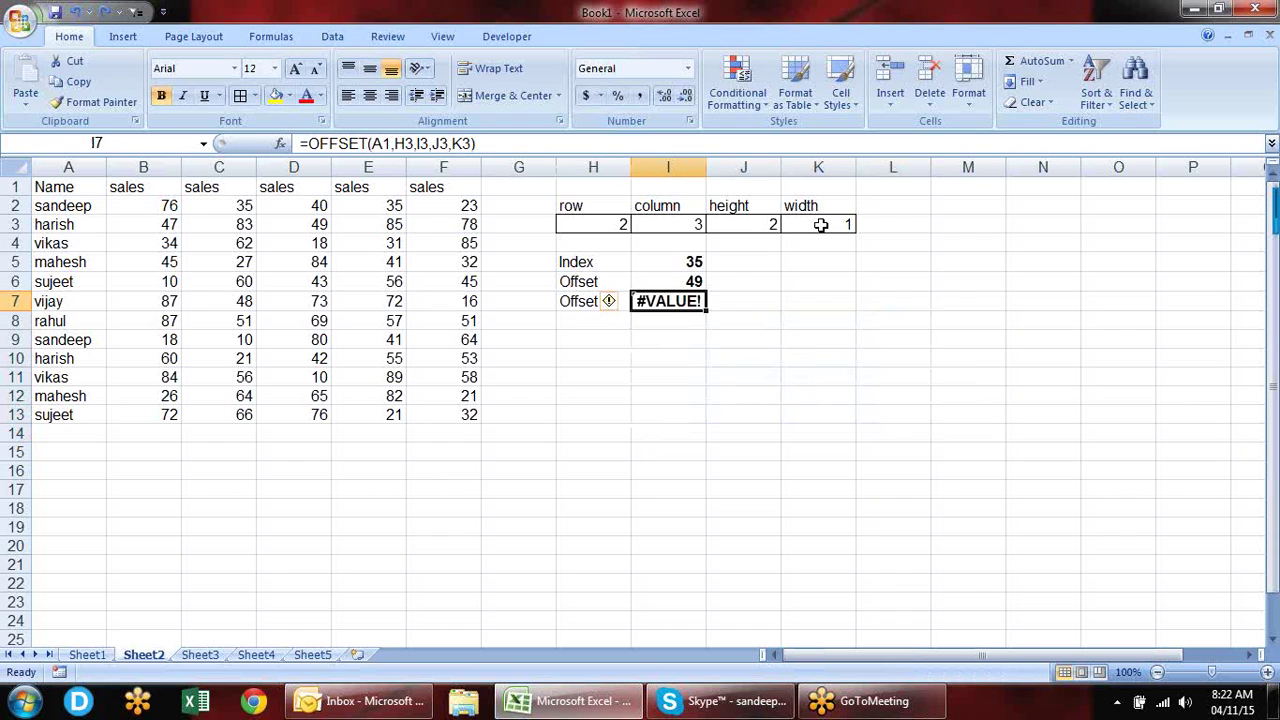
pyautogui.press('F2')
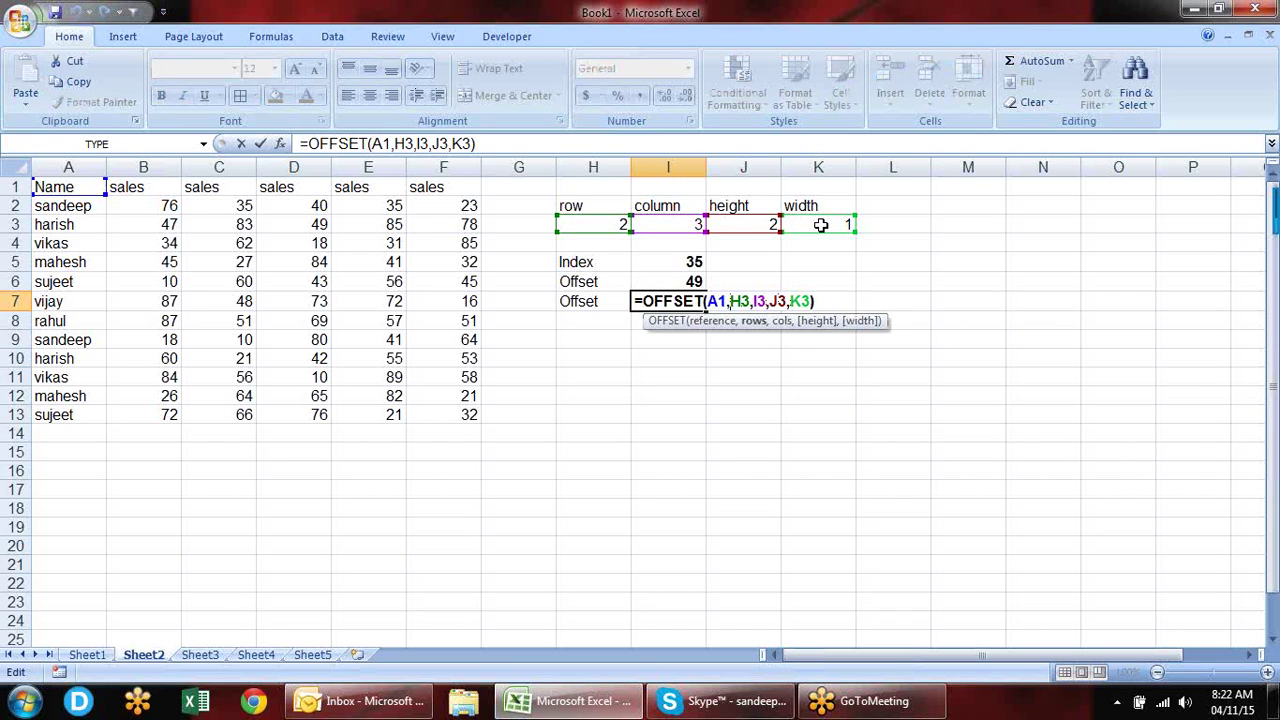
# Step: Wrap I7 in SUM and array-enter {=SUM(OFFSET(A1,H3,I3,J3,K3))}, giving 67
pyautogui.write('SUM(')
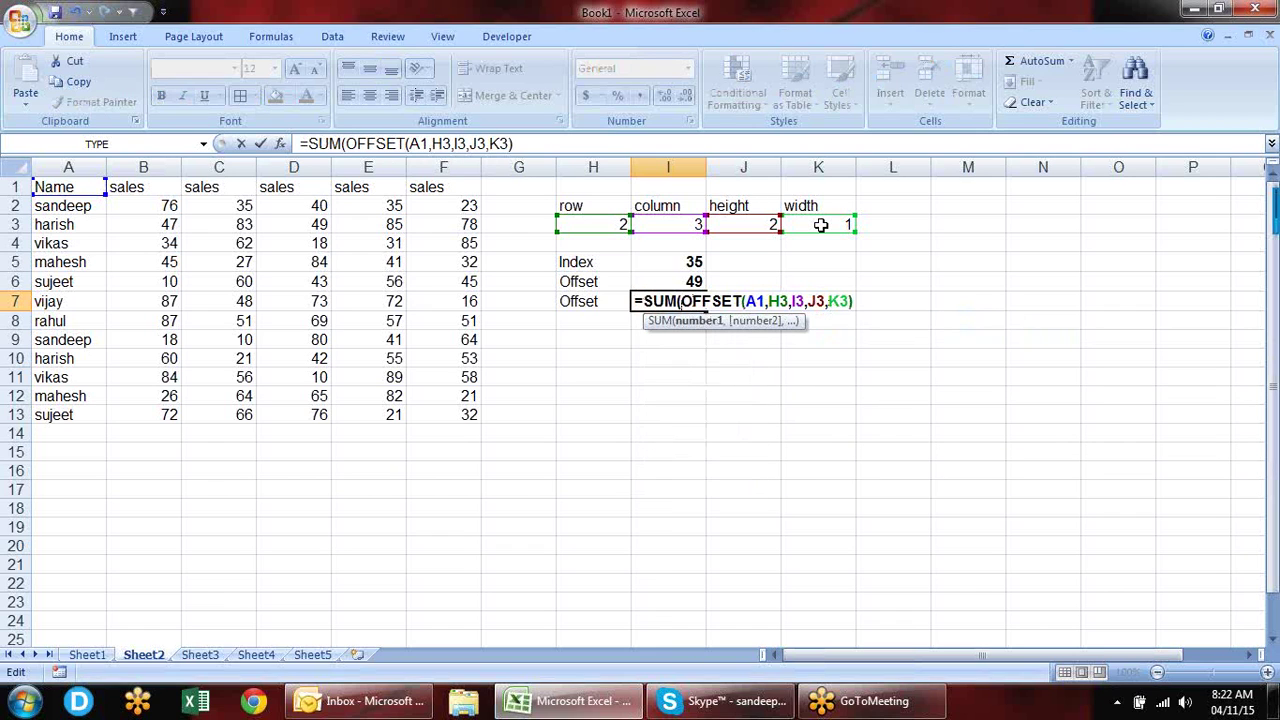
pyautogui.press('Right')
pyautogui.press('Right')
pyautogui.press('Right')
pyautogui.press('Right')
pyautogui.press('Right')
pyautogui.press('Right')
pyautogui.press('Right')
pyautogui.press('Right')
pyautogui.press('Right')
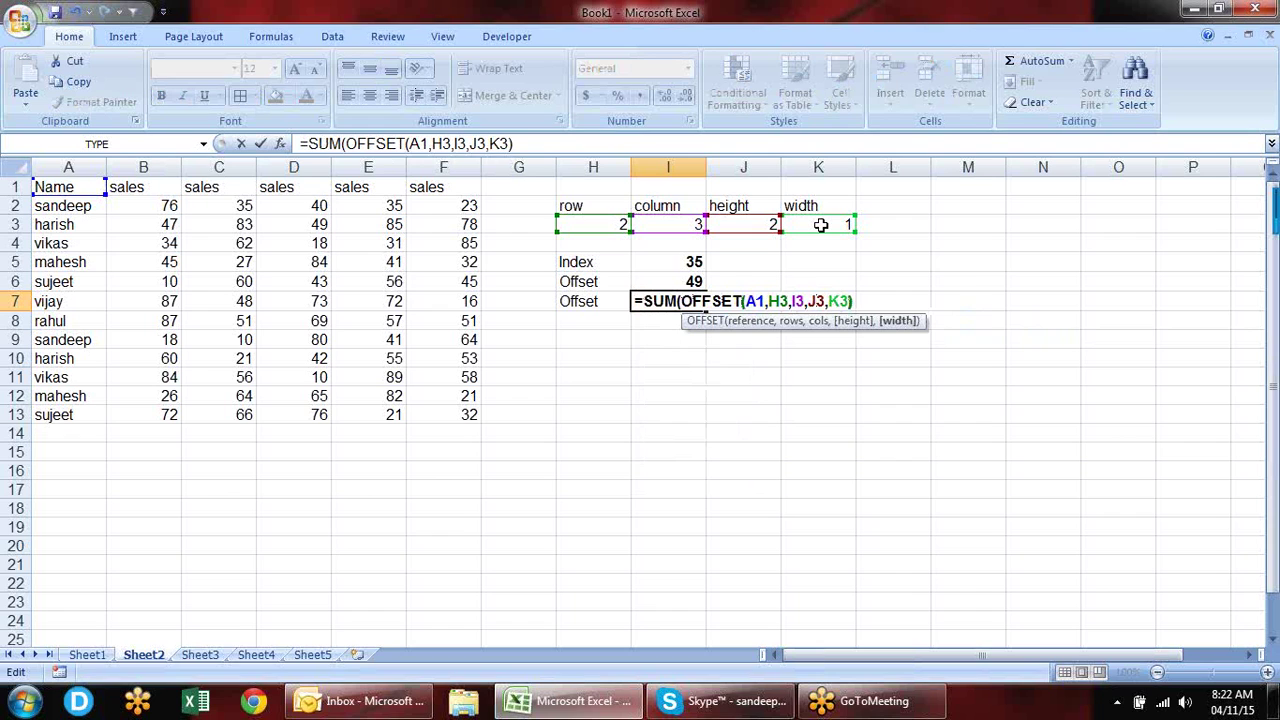
pyautogui.press('Right')
pyautogui.press('Right')
pyautogui.write(')')
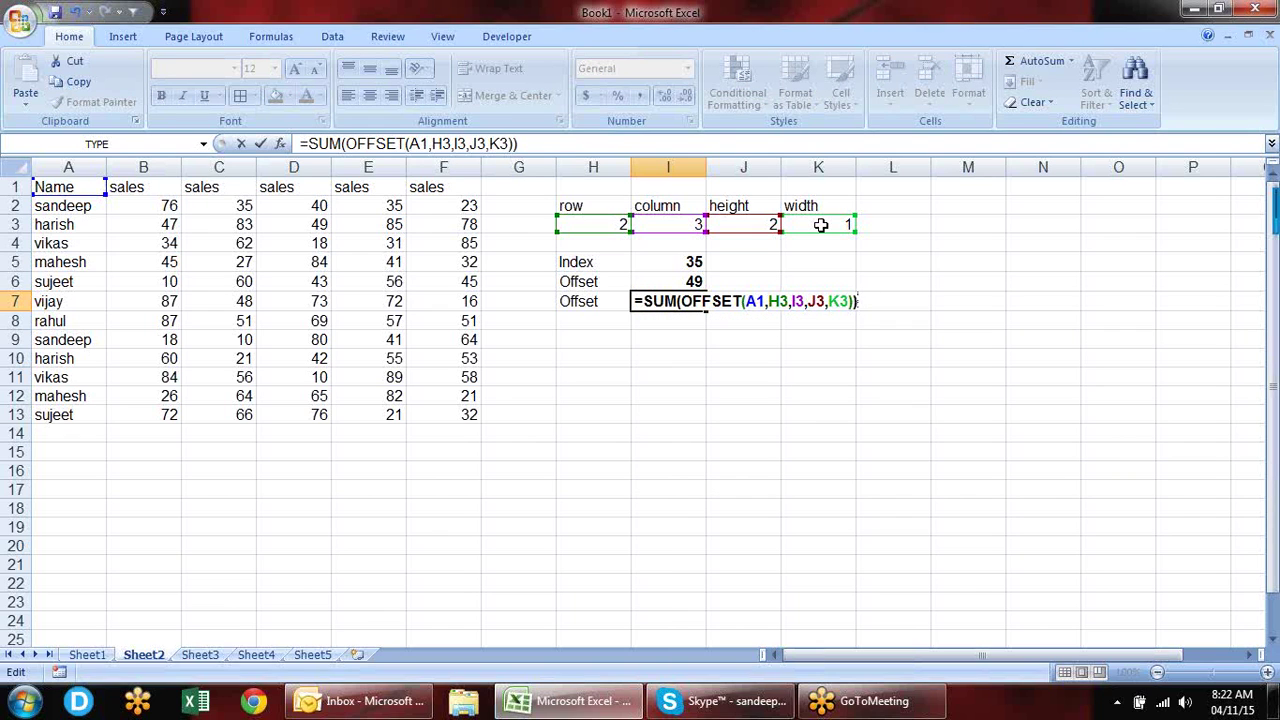
pyautogui.hotkey('ctrl', 'shift', 'Return')
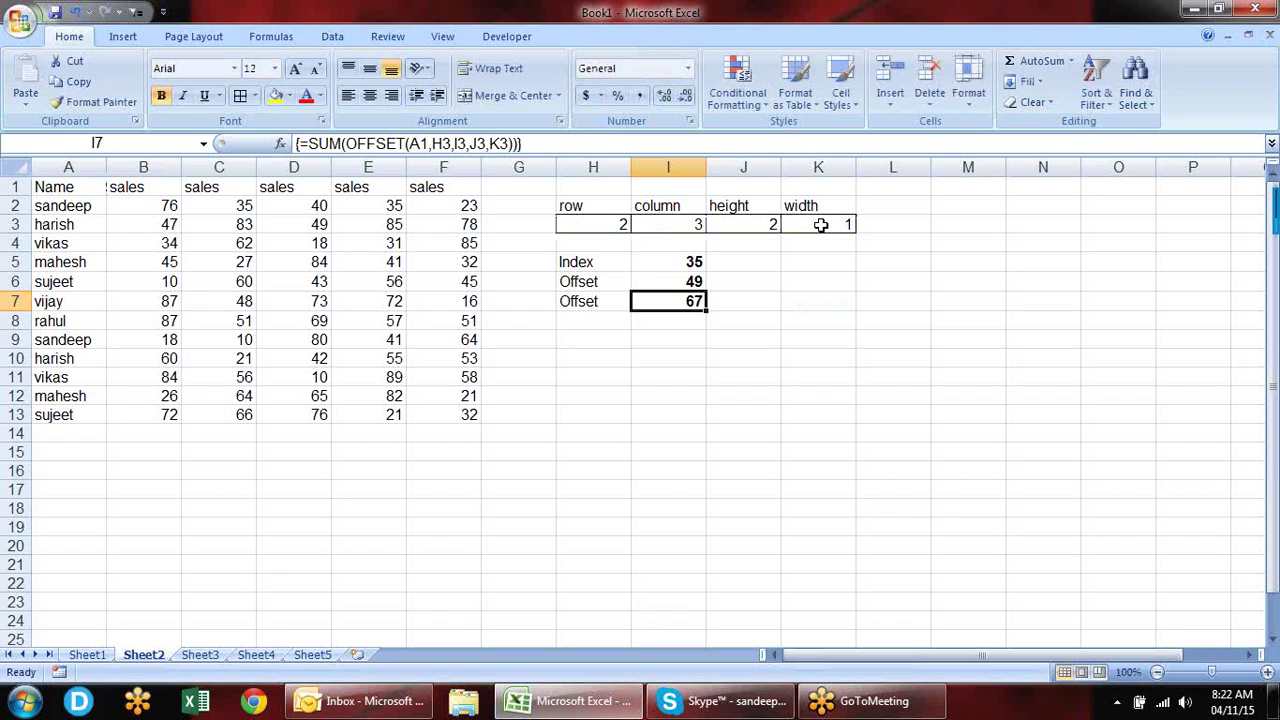
pyautogui.press('Up')
pyautogui.press('Up')
pyautogui.press('Up')
pyautogui.press('Up')
pyautogui.press('Right')
pyautogui.press('Right')
pyautogui.press('Left')
pyautogui.press('Right')
# Step: Trace from A1 to D3:D4 to confirm the 67 total covers those two sales
pyautogui.press('Left')
pyautogui.press('Left')
pyautogui.press('Left')
pyautogui.press('Left')
pyautogui.press('Left')
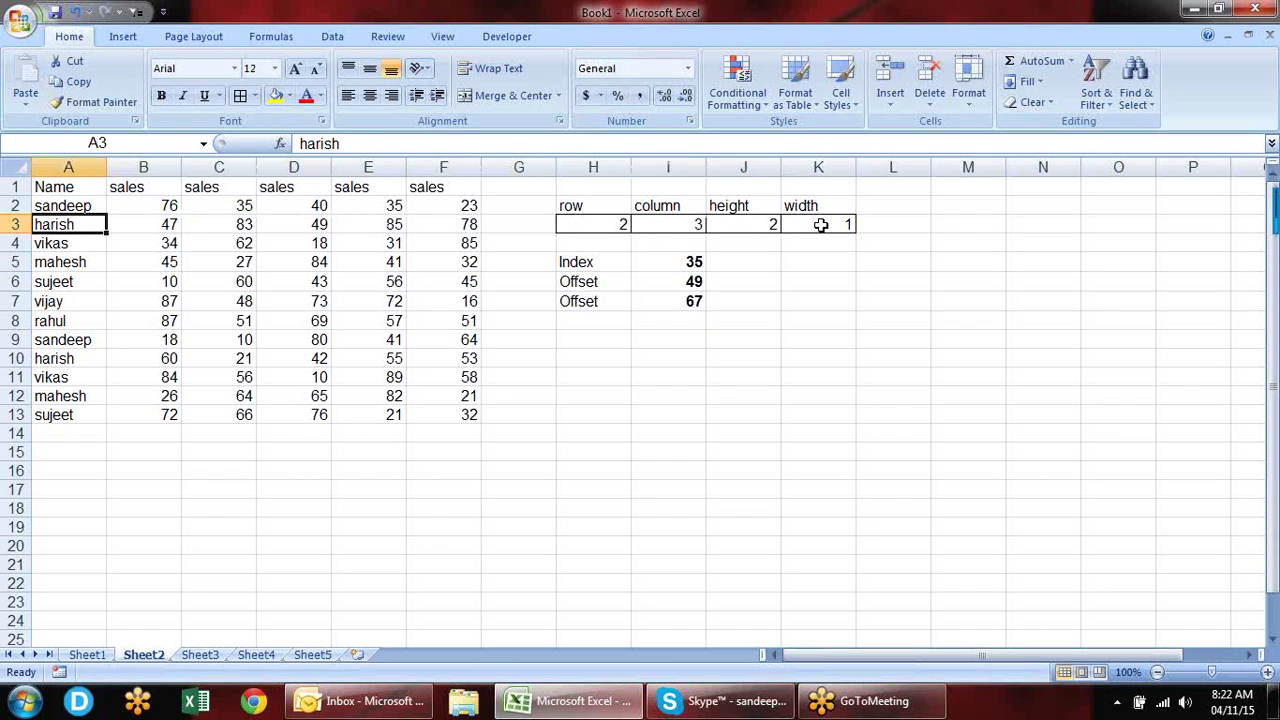
pyautogui.press('Up')
pyautogui.press('Up')
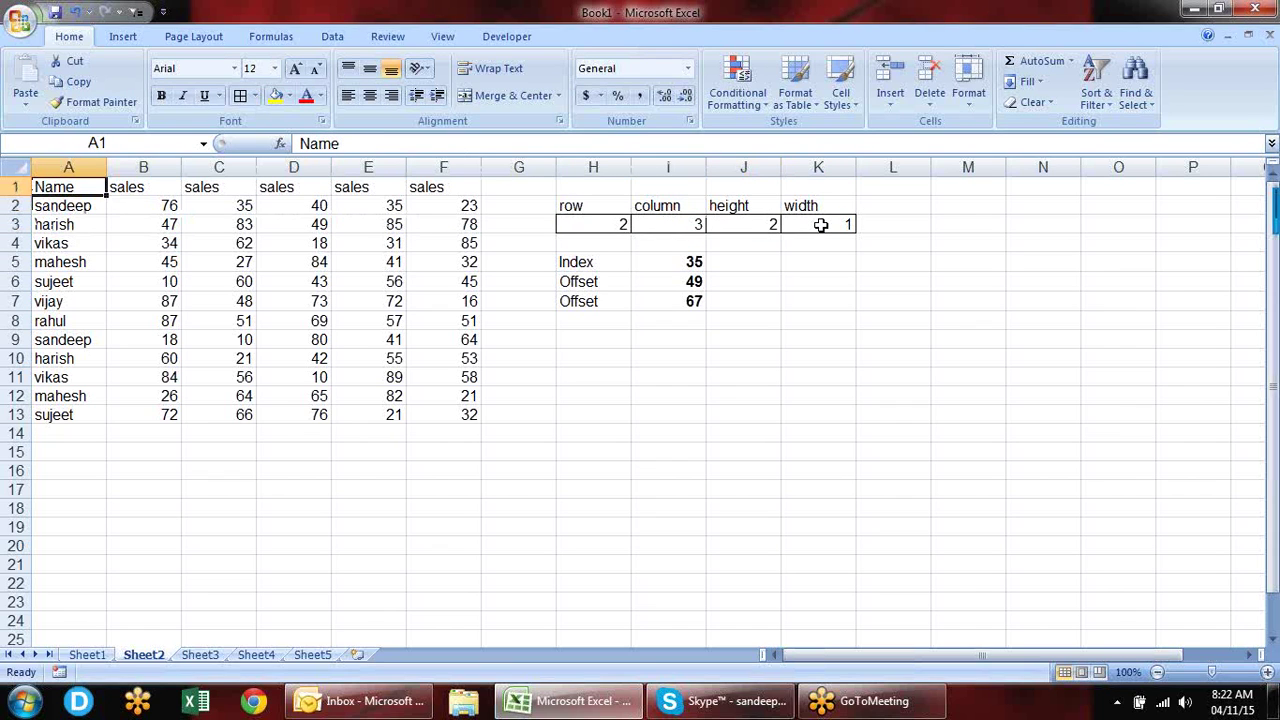
pyautogui.press('Down')
pyautogui.press('Down')
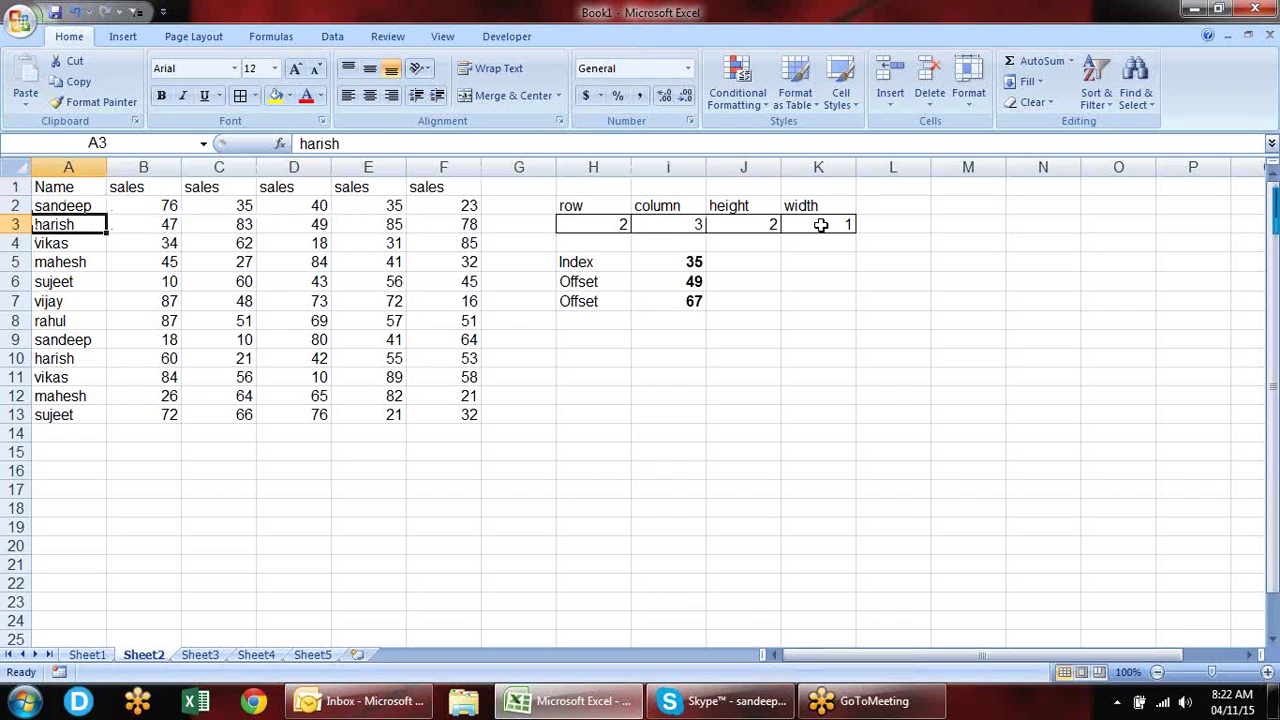
pyautogui.press('Right')
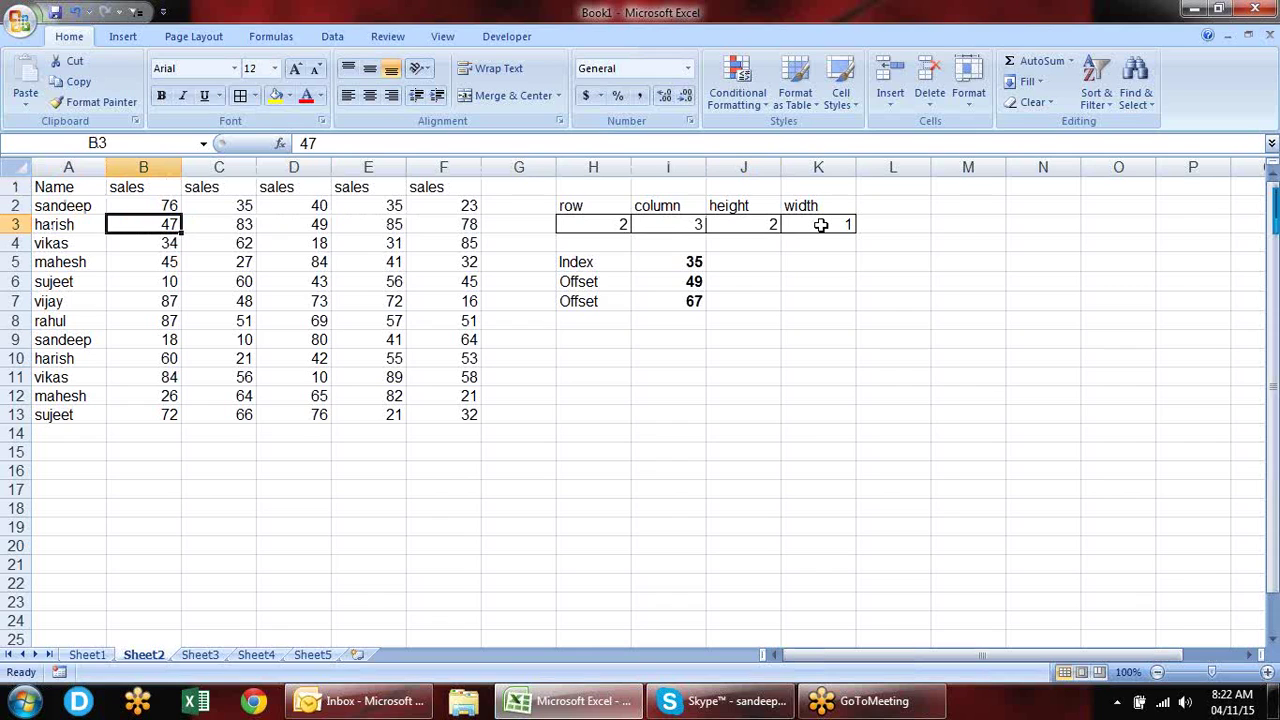
pyautogui.press('Right')
pyautogui.press('Right')
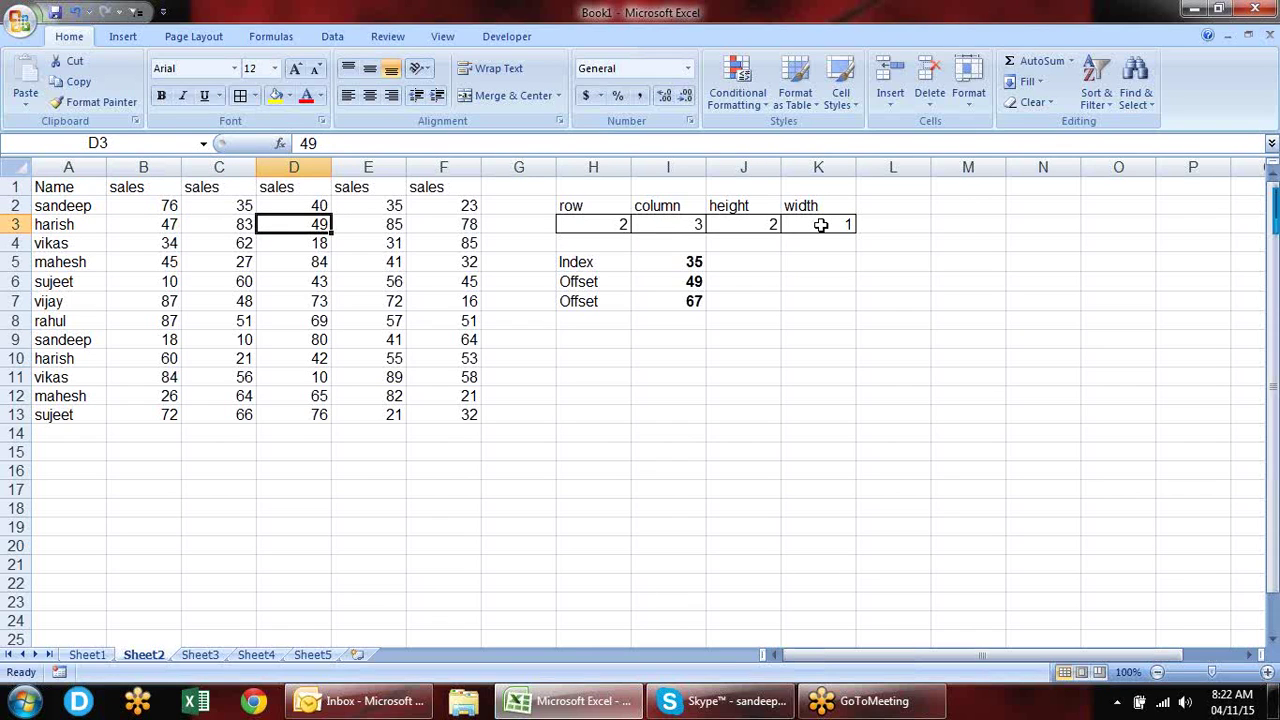
pyautogui.hotkey('shift', 'Down')
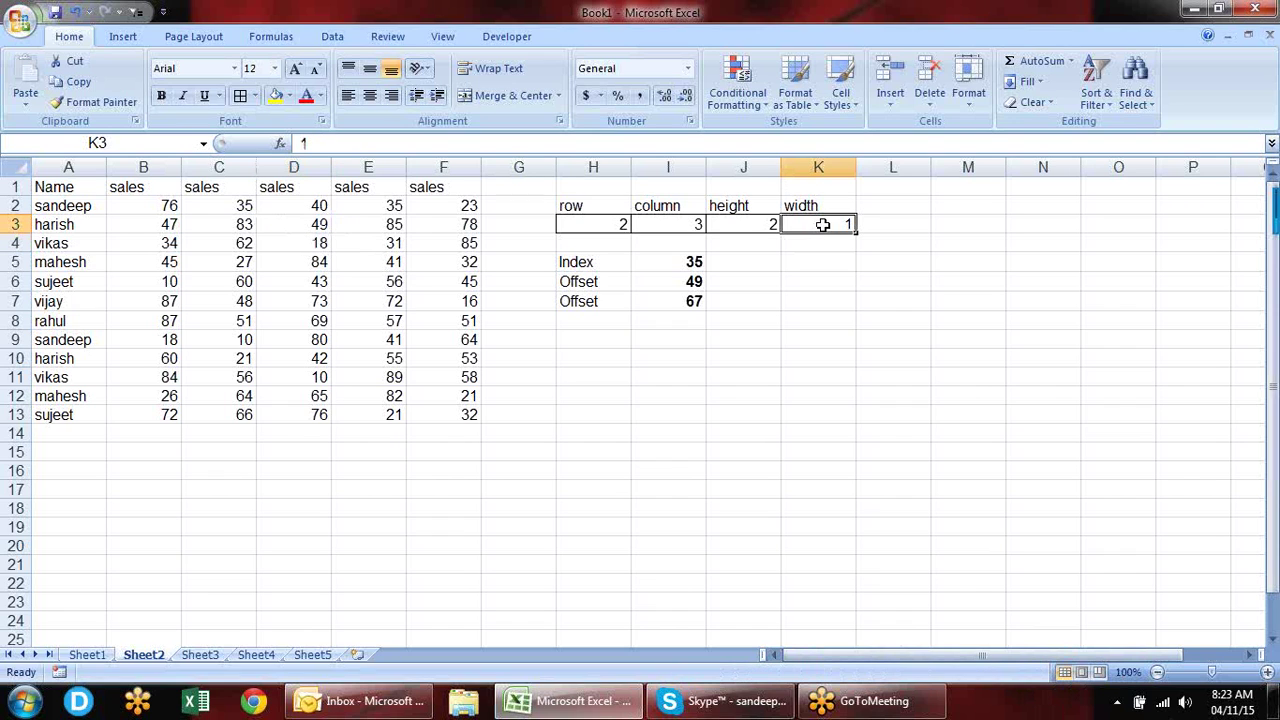
# Step: Set the width in K3 to 2 and select D3:E4 to verify the 183 total
pyautogui.write('2')
pyautogui.press('Return')
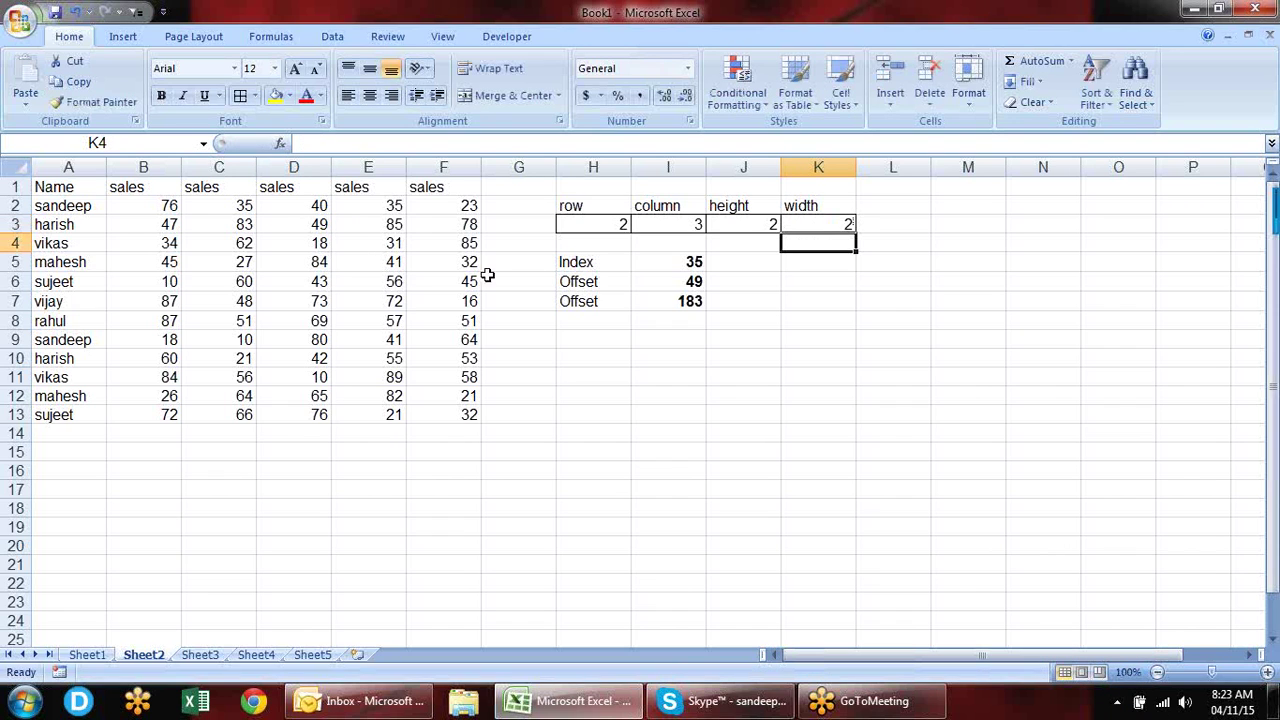
pyautogui.moveTo(317, 224); pyautogui.dragTo(356, 243)
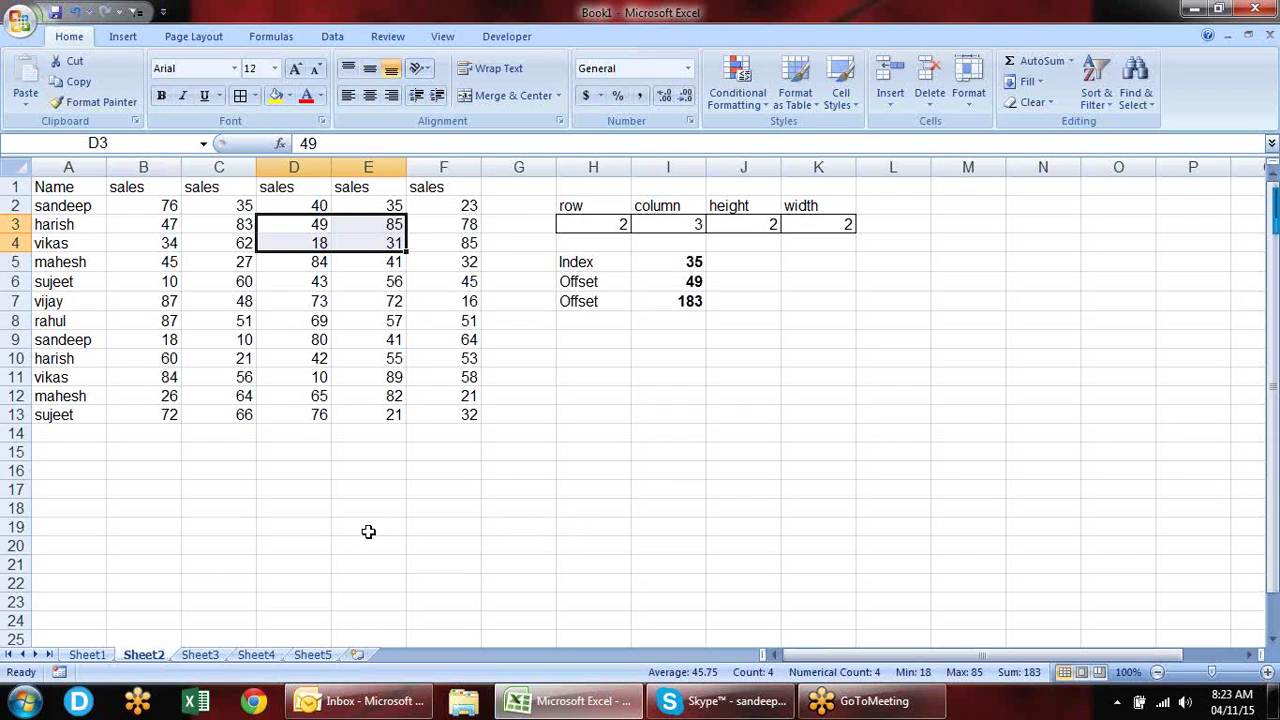
pyautogui.click(700, 302)
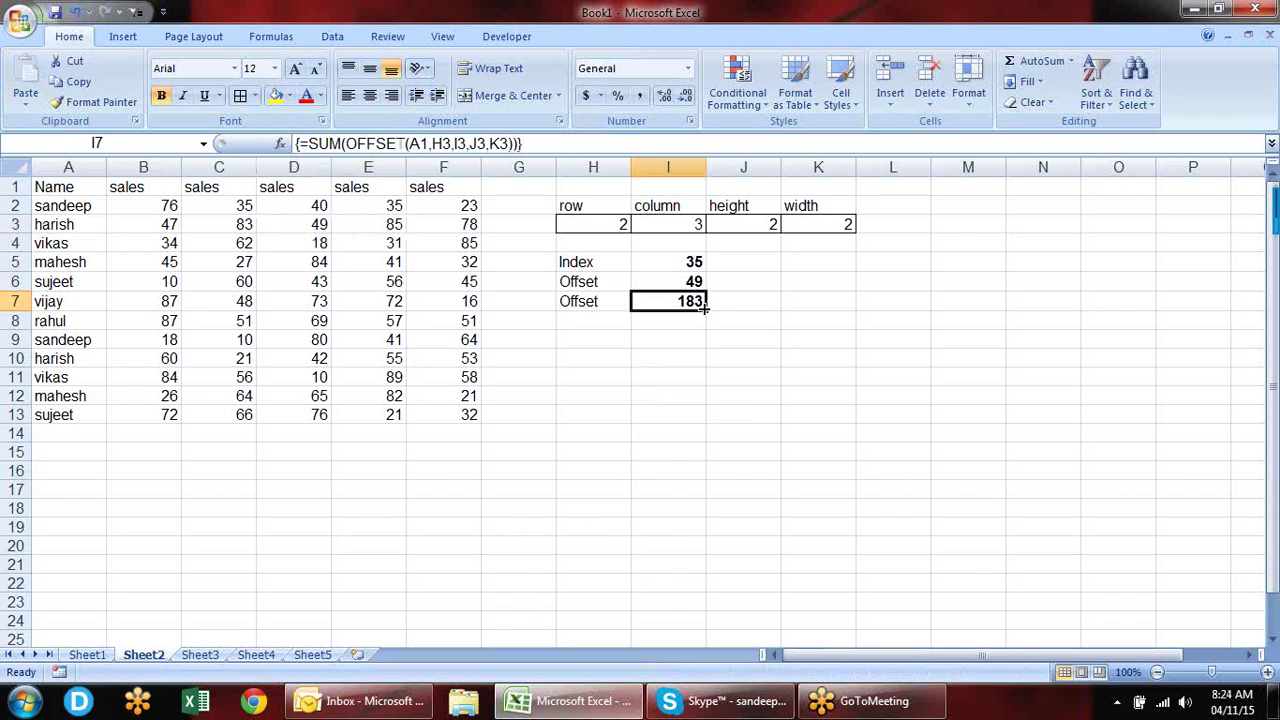
pyautogui.click(649, 383)
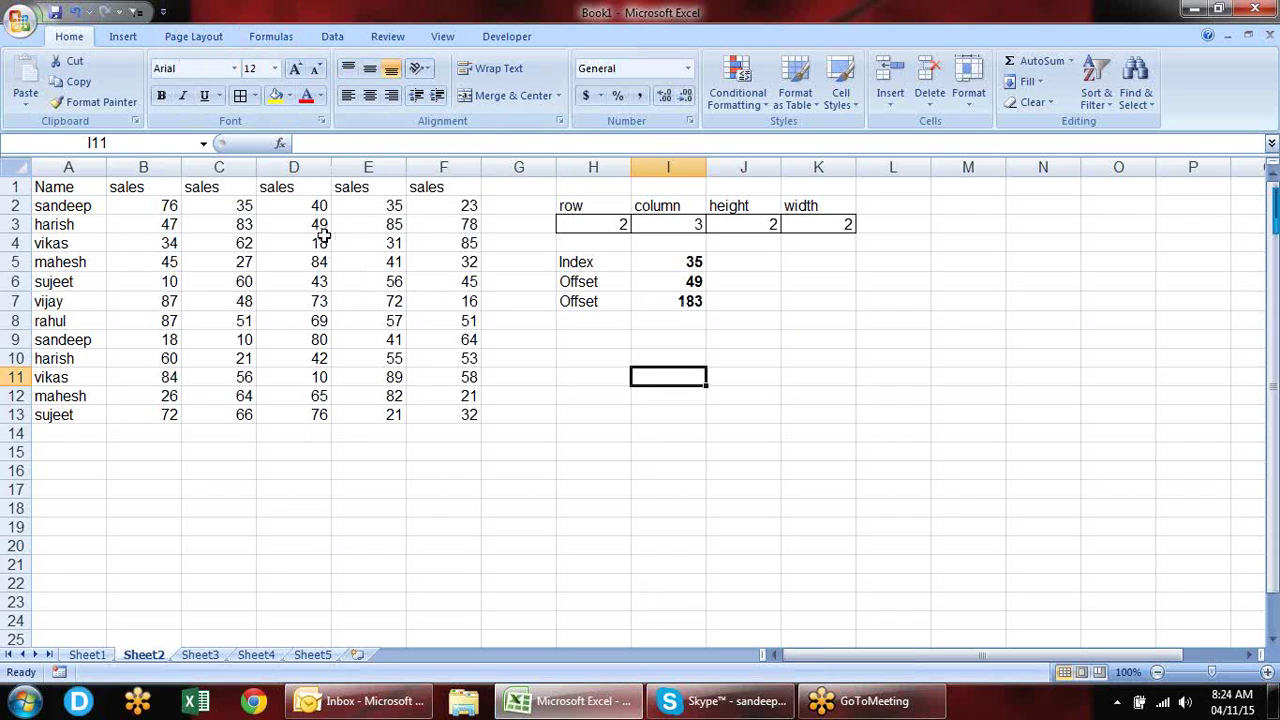
pyautogui.moveTo(320, 232); pyautogui.dragTo(398, 278)
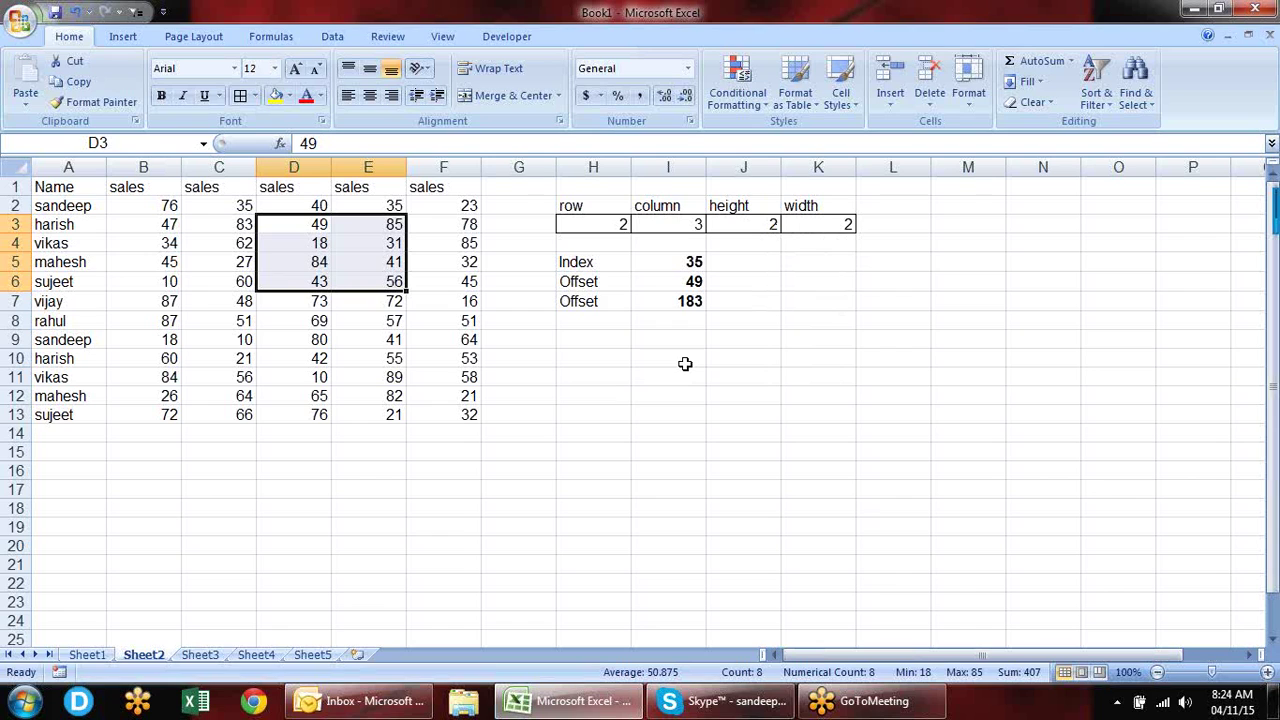
pyautogui.click(685, 364)
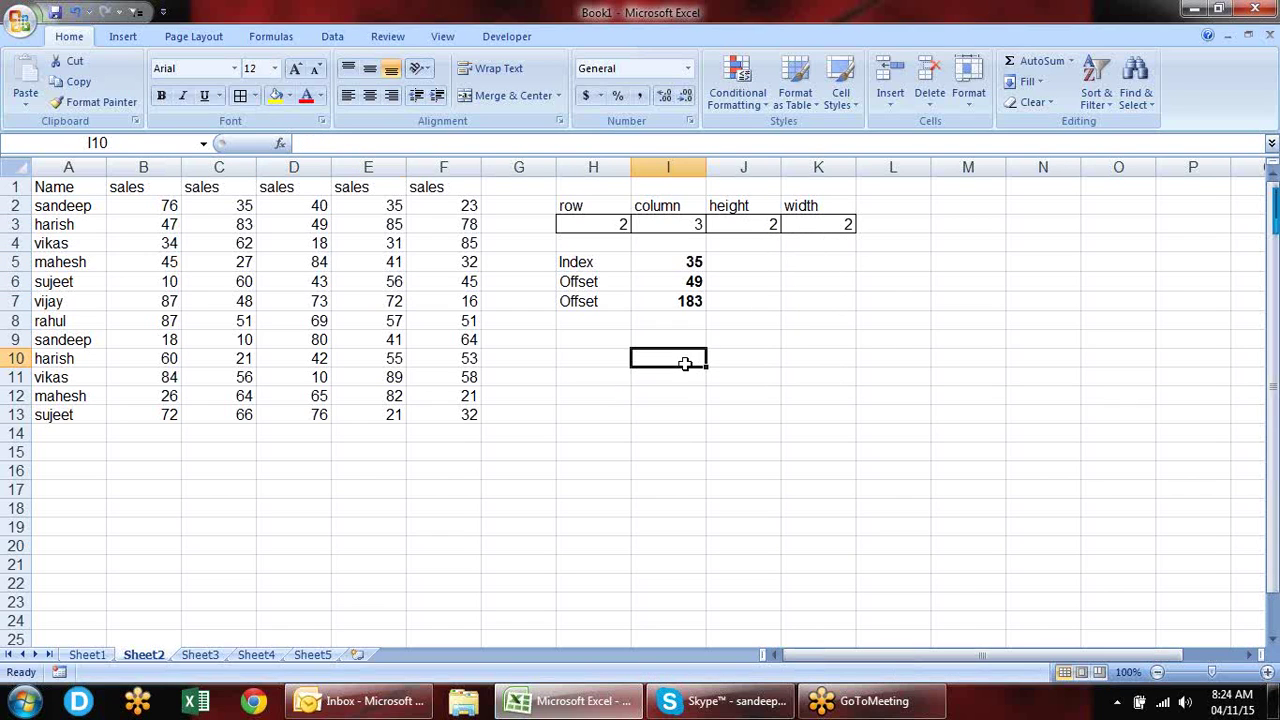
# Step: Browse the Lookup & Reference function list on the Formulas ribbon
pyautogui.click(298, 39)
pyautogui.click(363, 104)
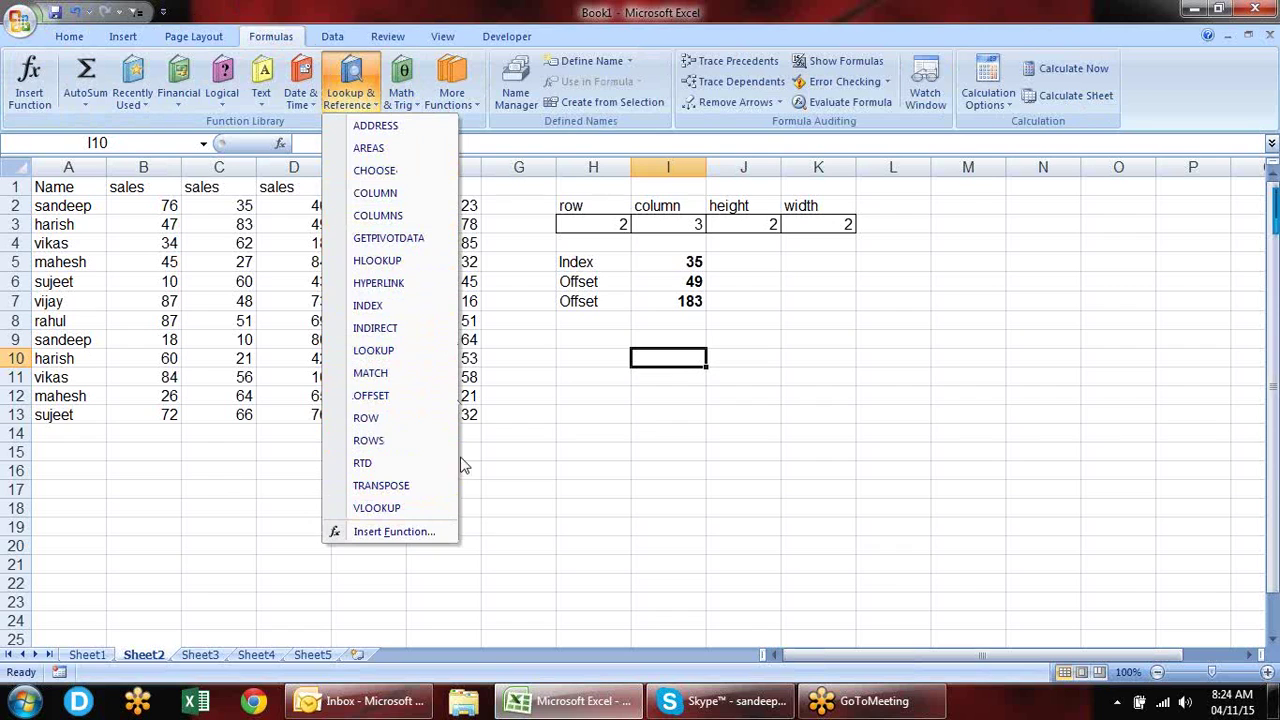
pyautogui.click(700, 414)
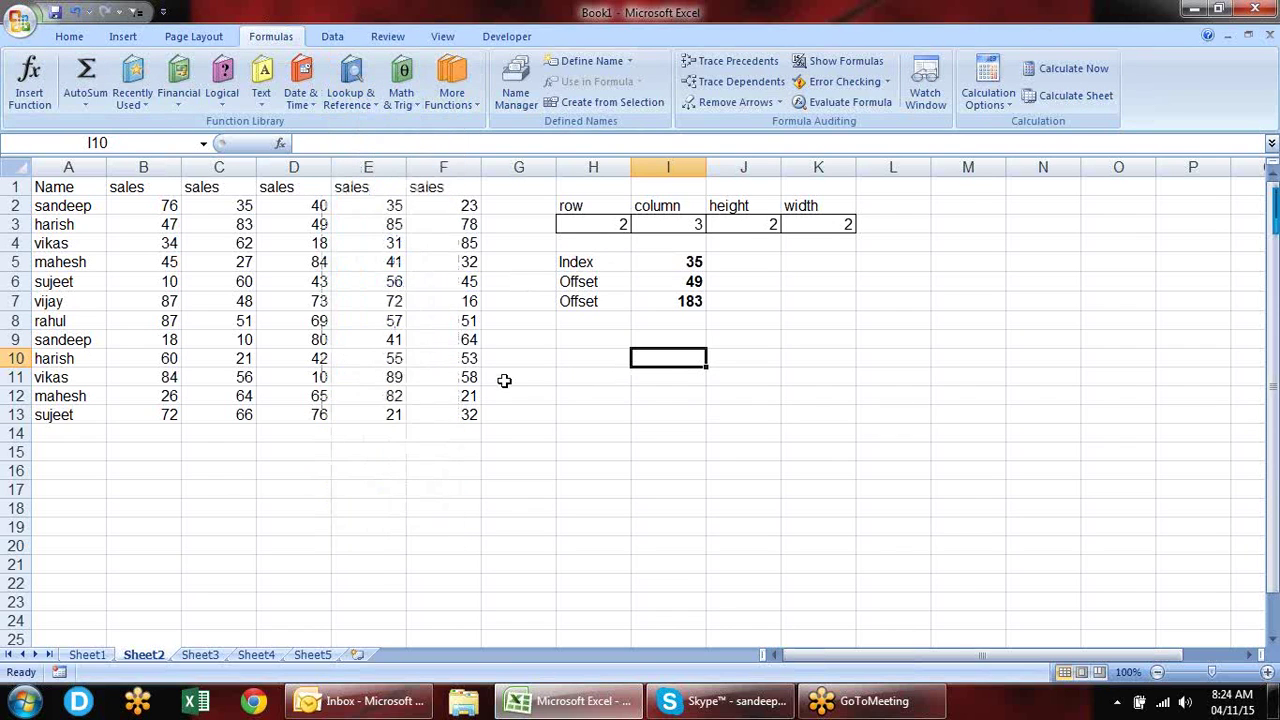
# Step: Switch to Sheet3, browse the Financial function list, and select A2
pyautogui.click(197, 657)
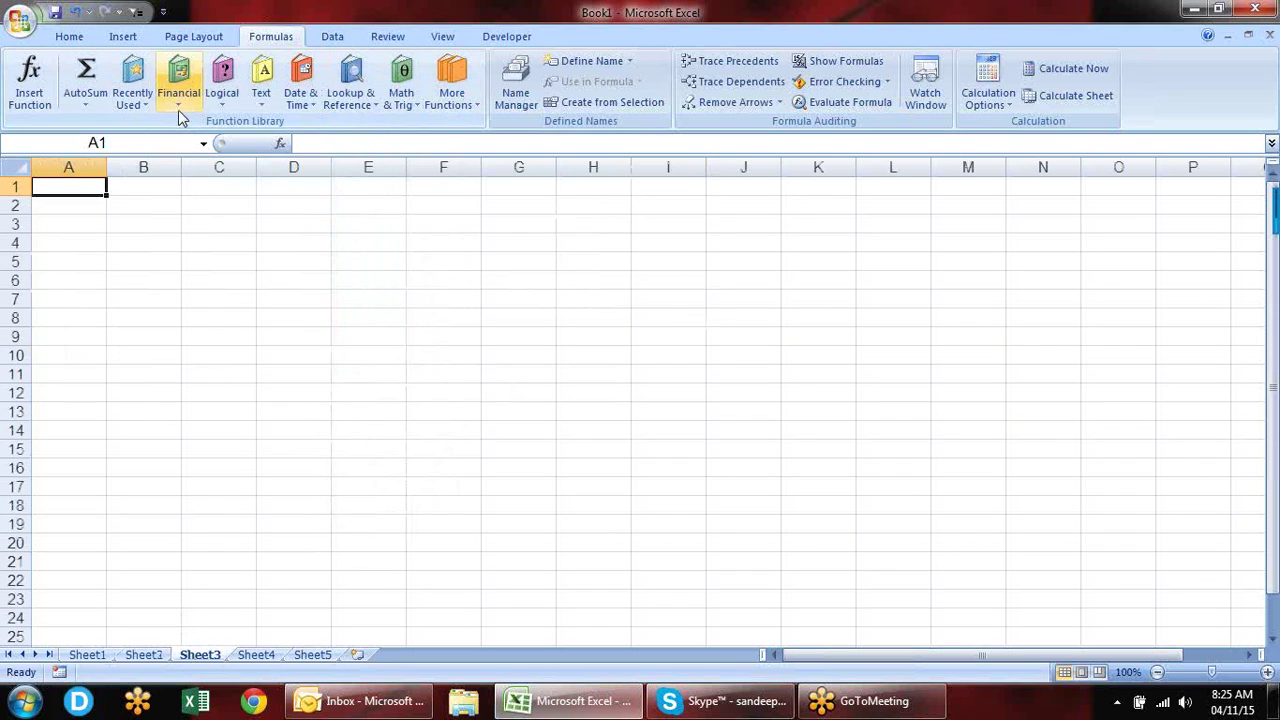
pyautogui.click(178, 108)
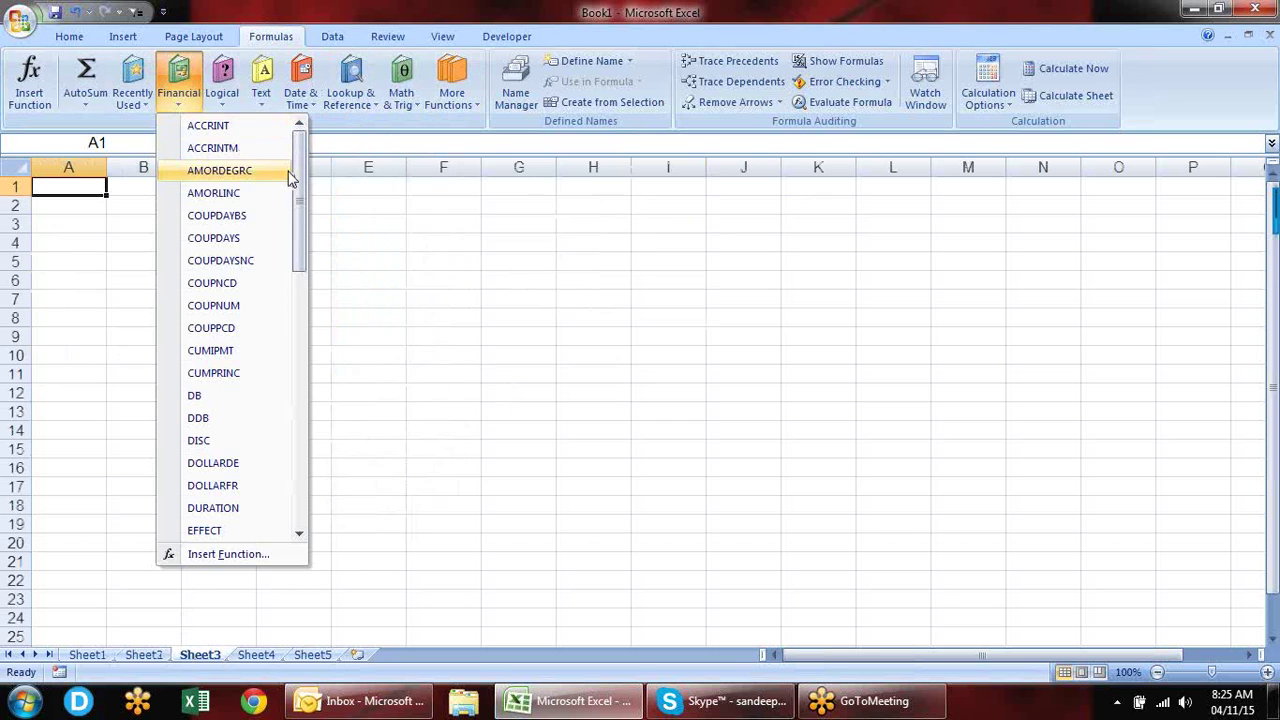
pyautogui.moveTo(296, 204); pyautogui.dragTo(290, 34)
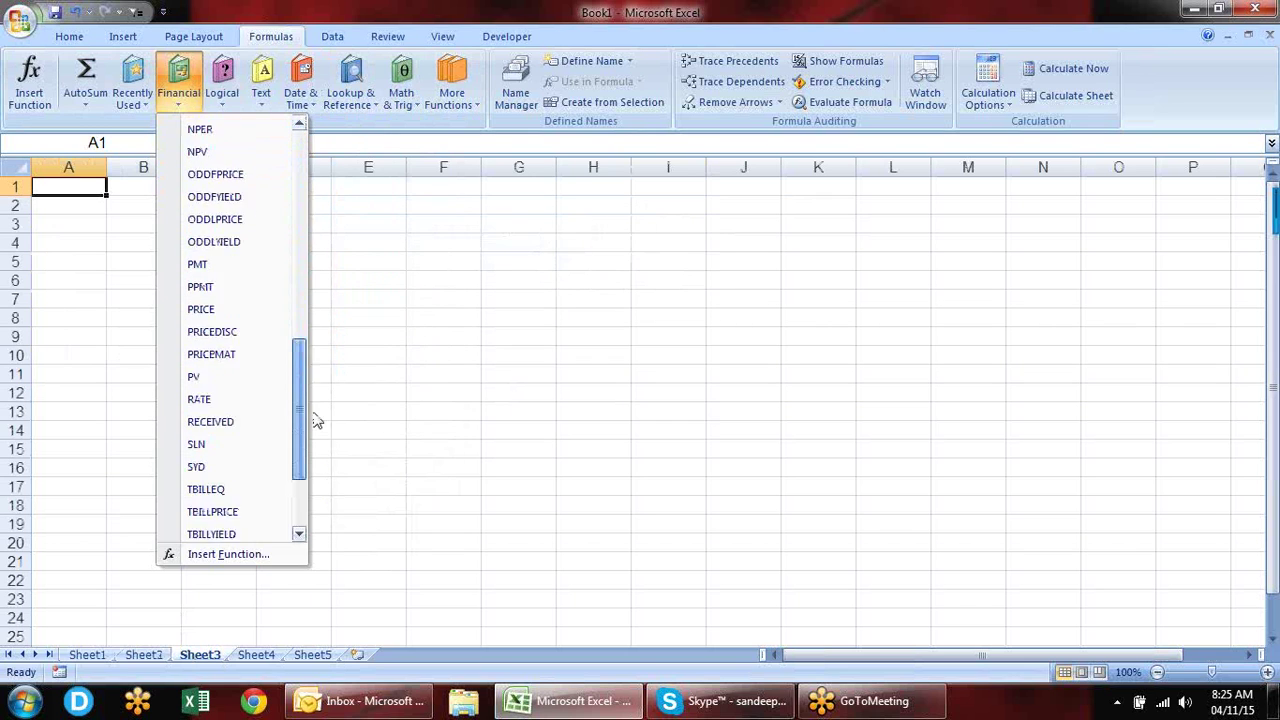
pyautogui.click(372, 304)
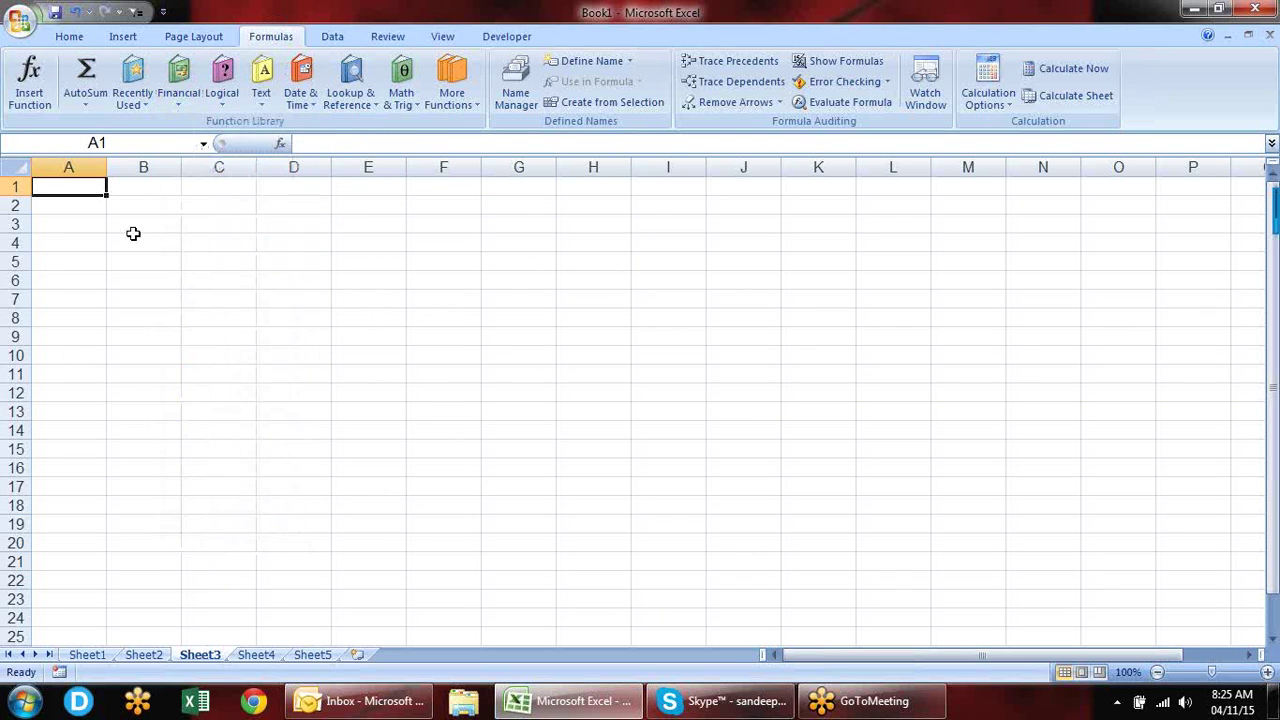
pyautogui.click(100, 208)
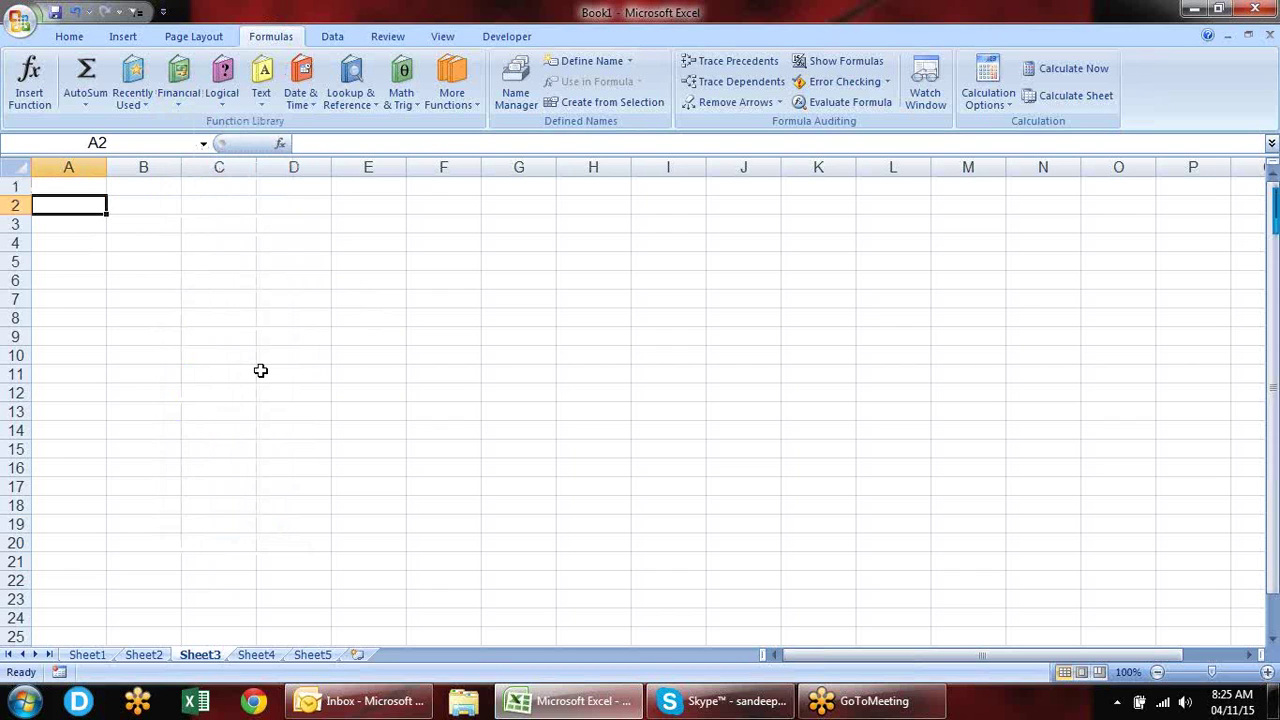
# Step: Enter PV and FV in A2:A3 with 'Present Value' and 'Future Value' in B2:B3
pyautogui.write('PV')
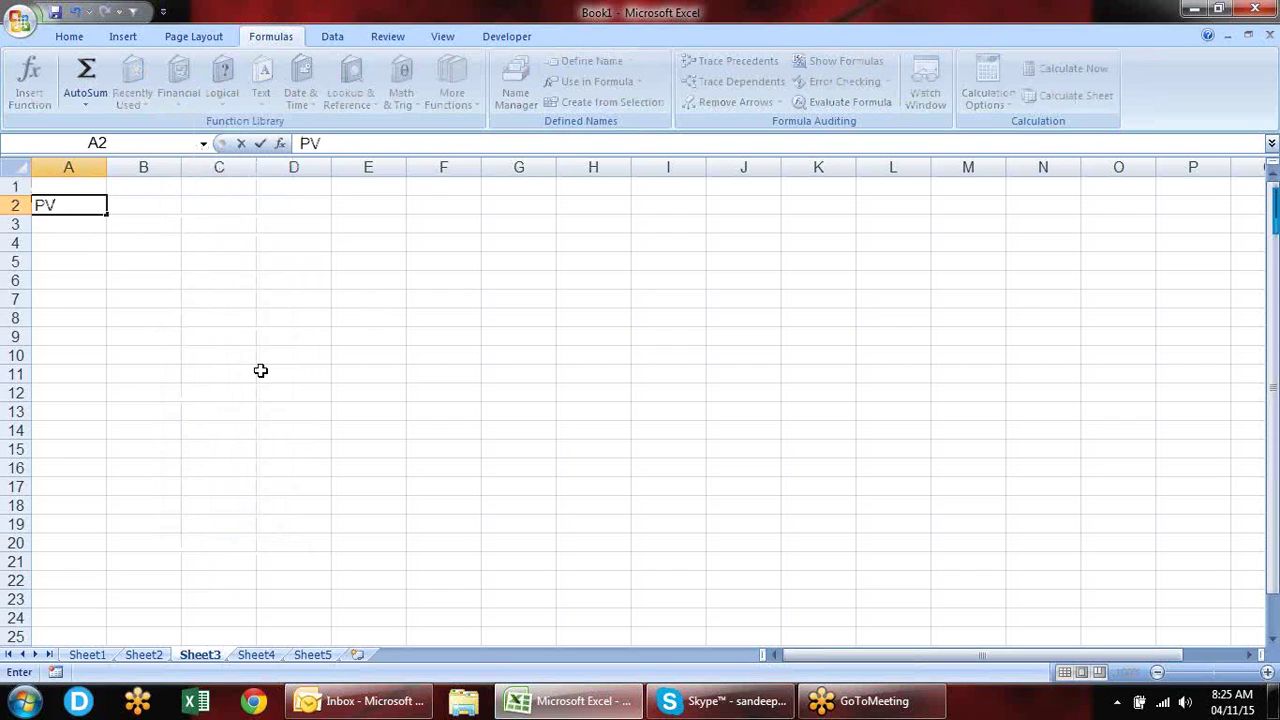
pyautogui.press('Return')
pyautogui.write('FV')
pyautogui.press('Return')
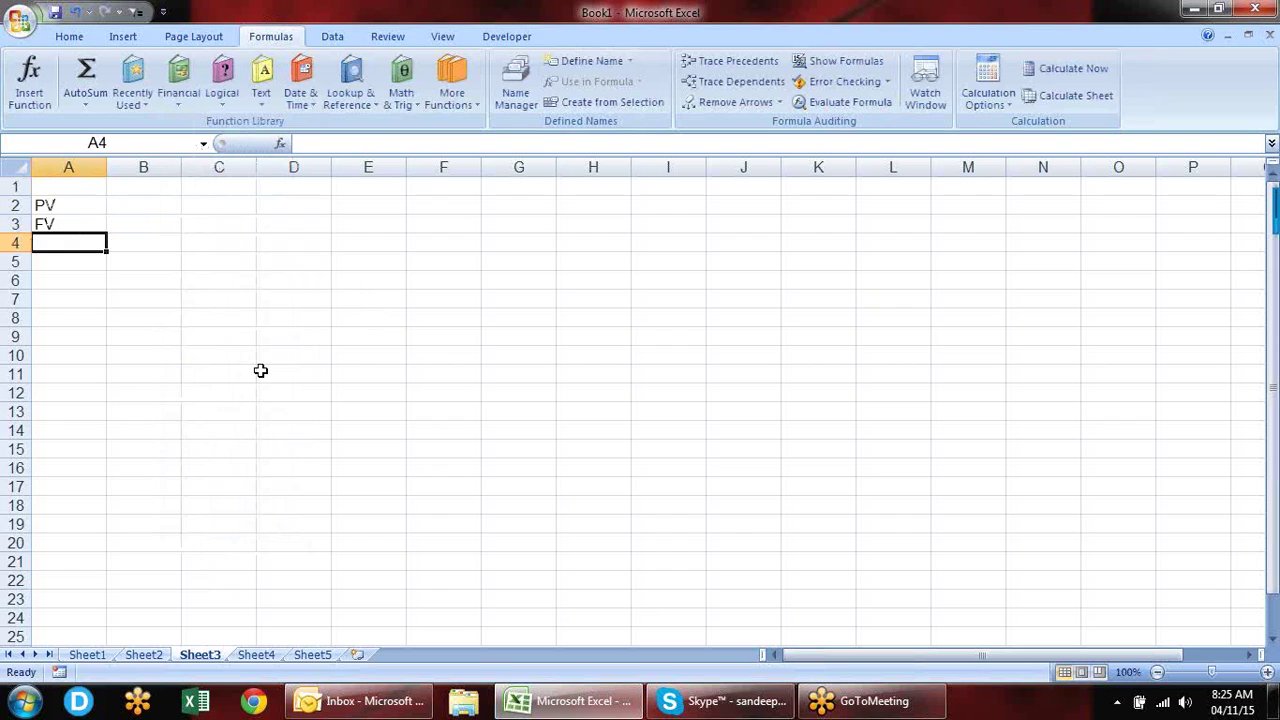
pyautogui.press('Up')
pyautogui.press('Up')
pyautogui.press('Right')
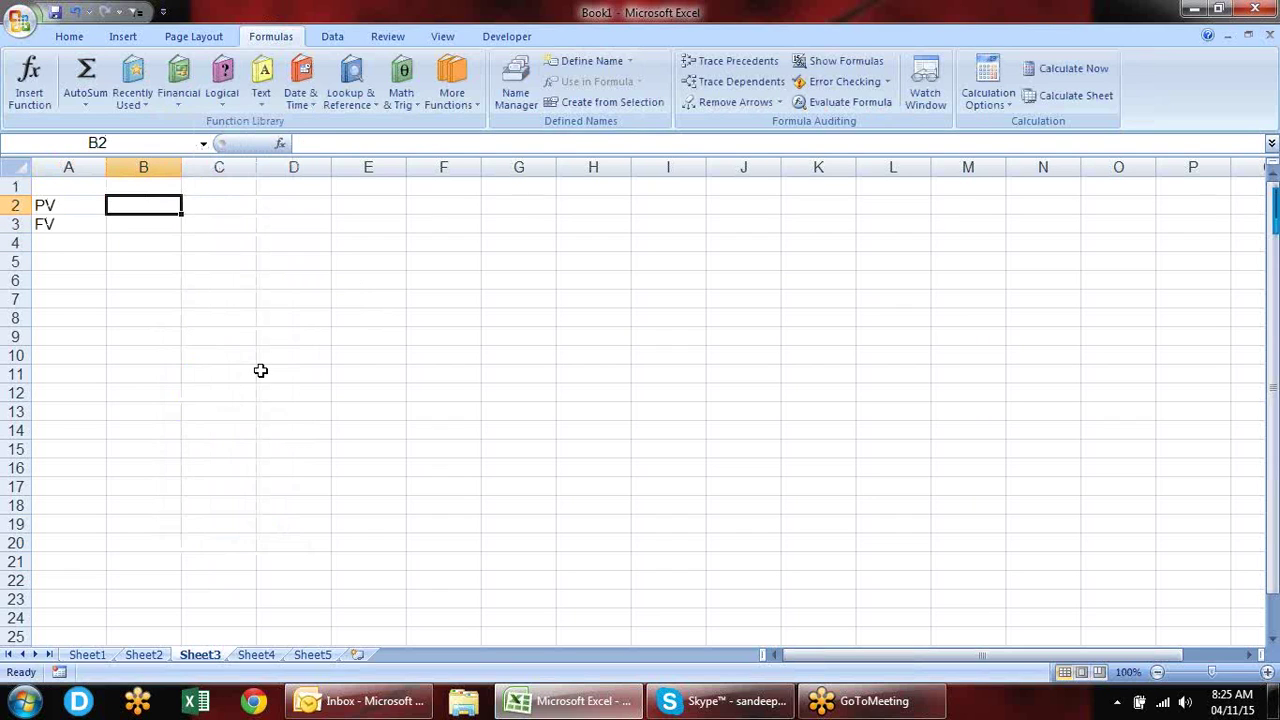
pyautogui.write('Present ')
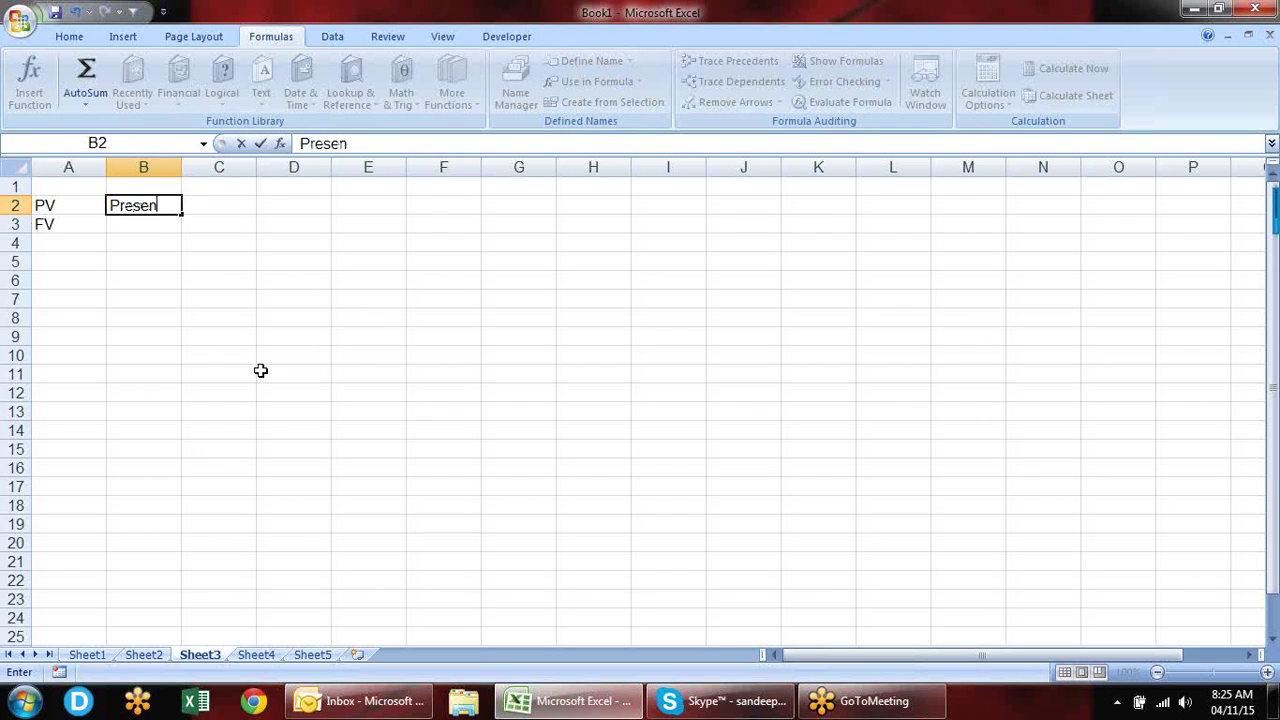
pyautogui.write('VAlue')
pyautogui.press('BackSpace')
pyautogui.press('BackSpace')
pyautogui.press('BackSpace')
pyautogui.press('BackSpace')
pyautogui.write('alue')
pyautogui.press('Return')
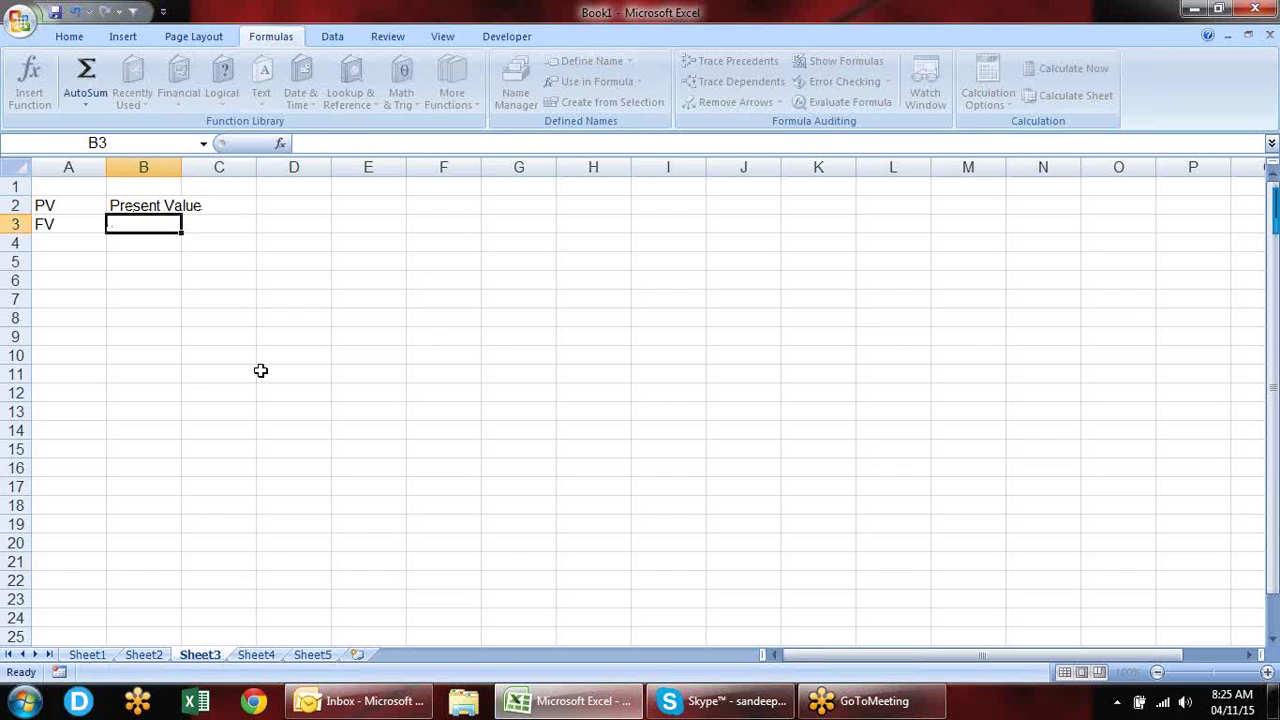
pyautogui.write('Future Value')
pyautogui.press('Return')
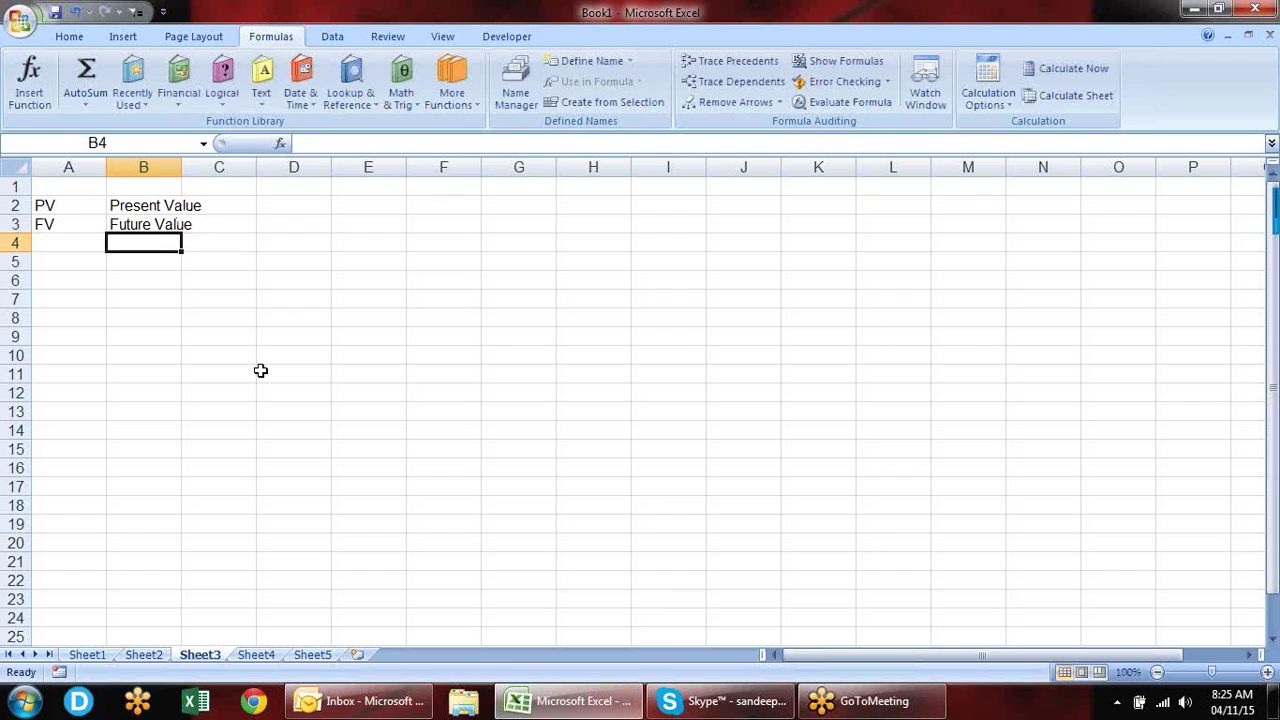
# Step: Add 'Rate' in A4, described as 'Rate of Interest monthly' in B4
pyautogui.press('Left')
pyautogui.write('Rate')
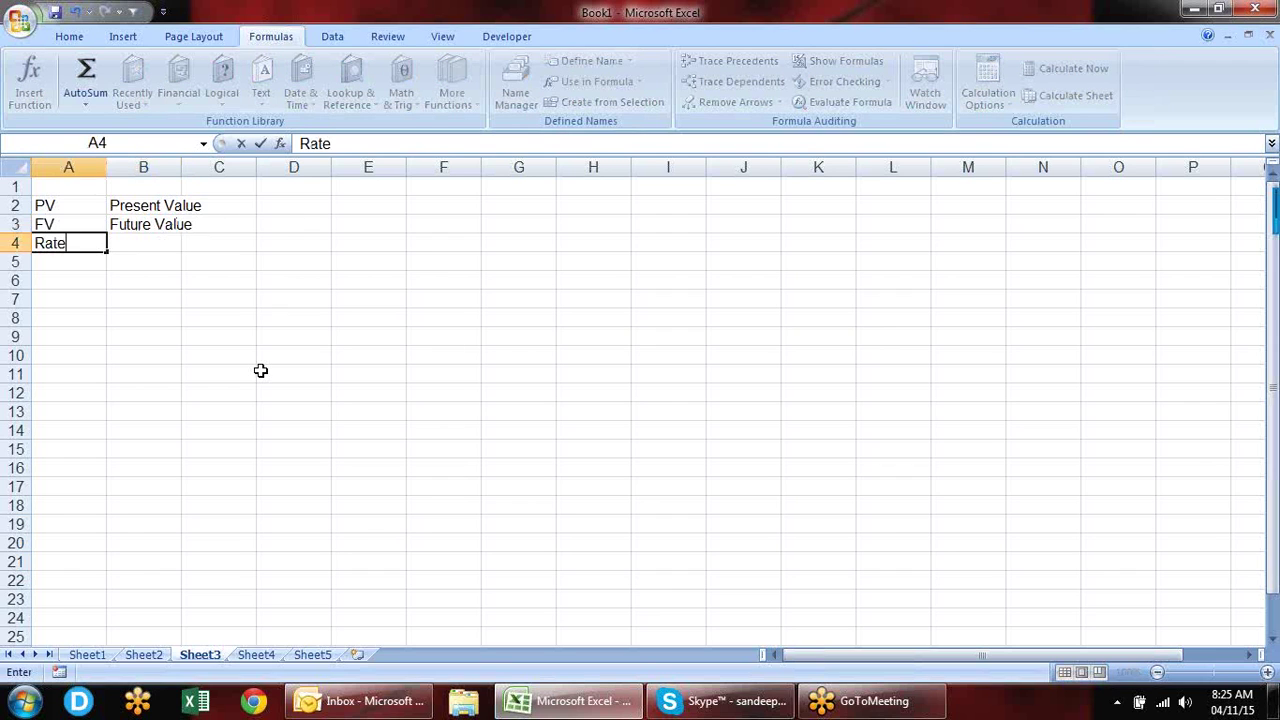
pyautogui.press('Tab')
pyautogui.write('Rate of IN')
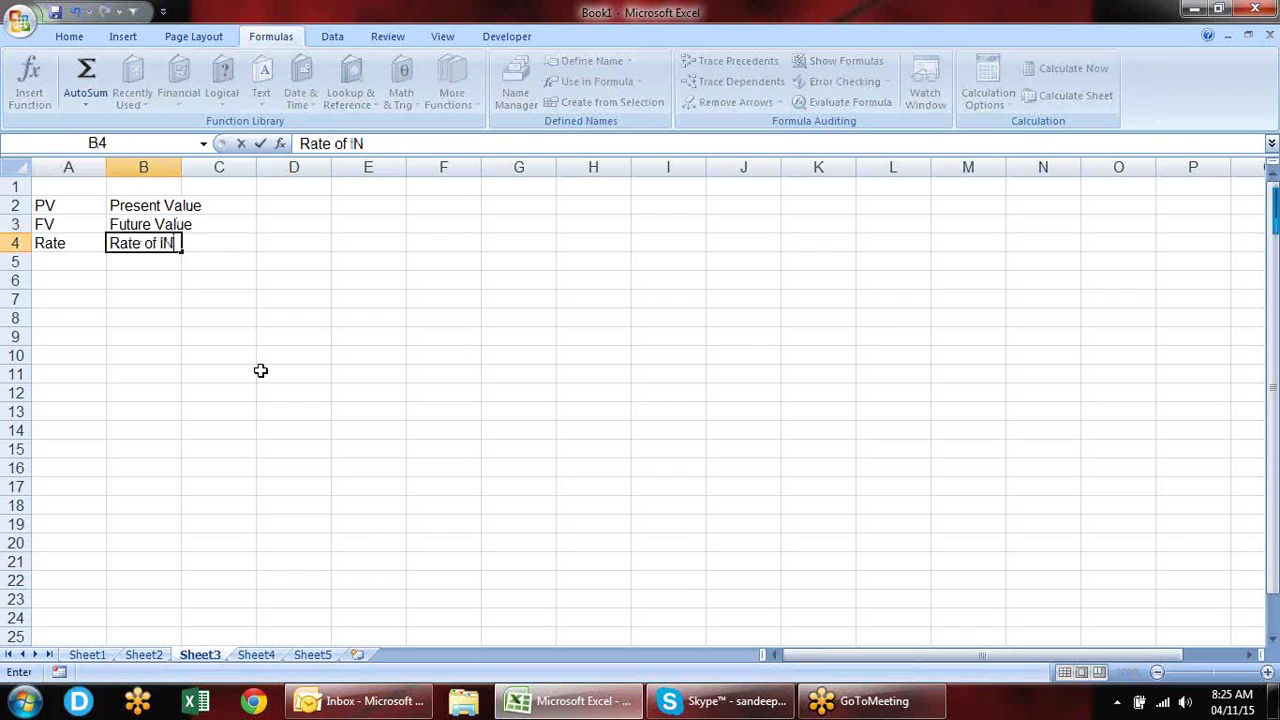
pyautogui.press('BackSpace')
pyautogui.write('nt')
pyautogui.write('erest')
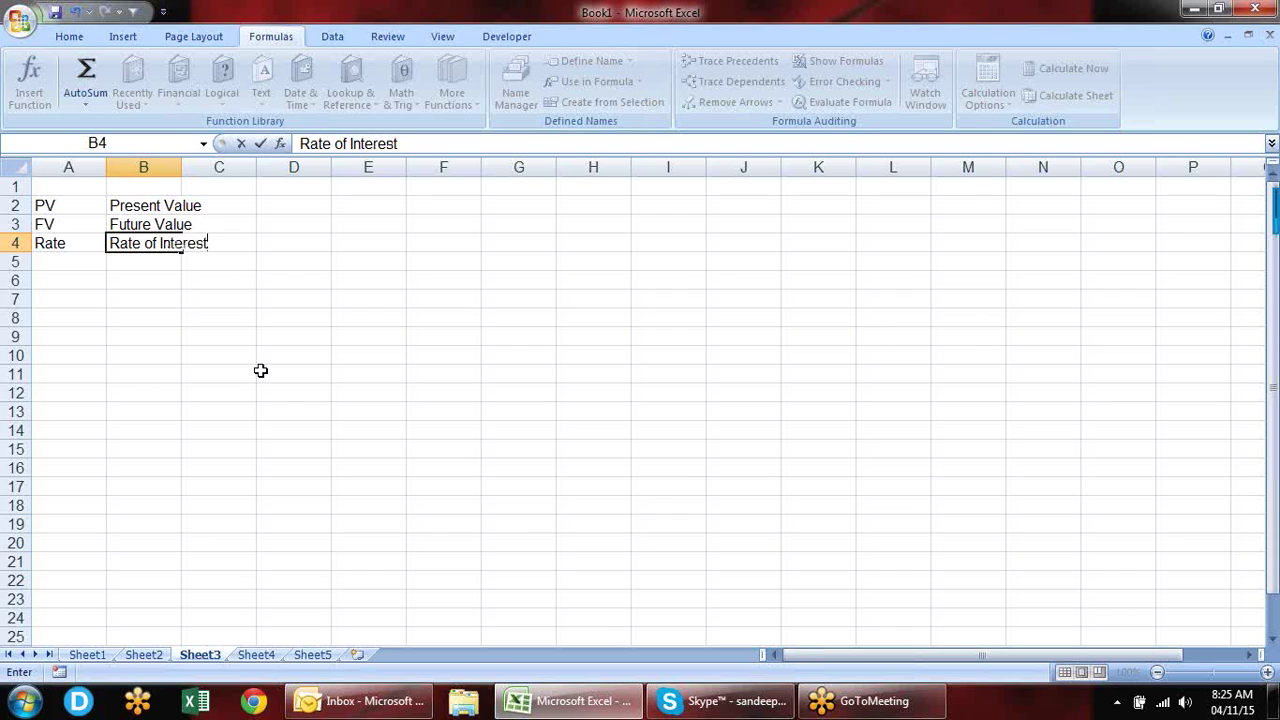
pyautogui.write(' monthl')
pyautogui.write('y')
pyautogui.press('Return')
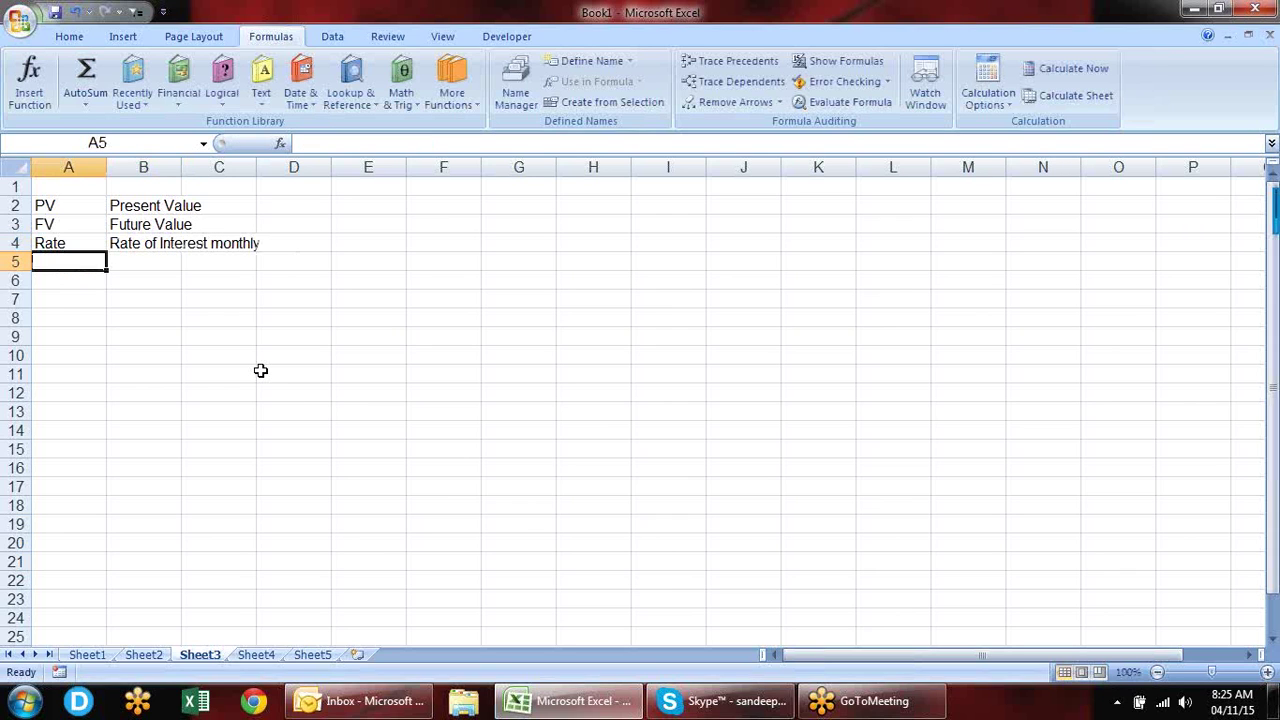
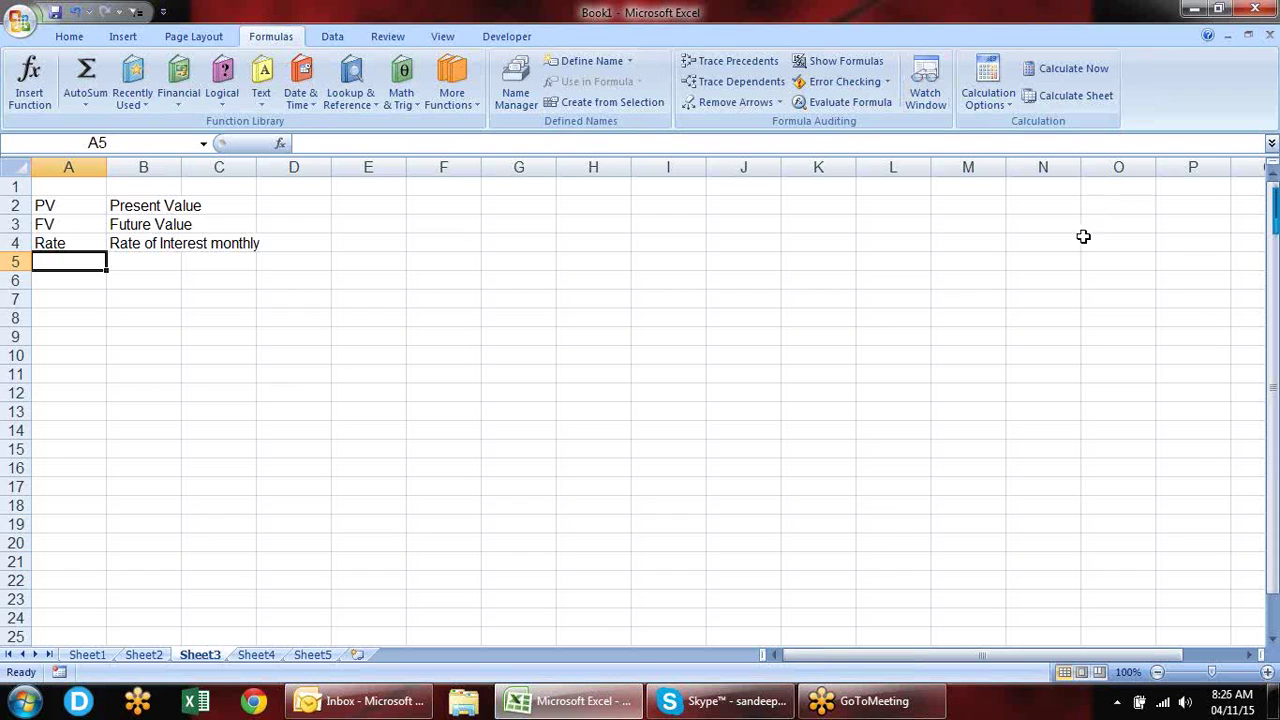
# Step: Load the YouTube home page in a new Chrome window, then minimize Chrome
pyautogui.click(258, 701)
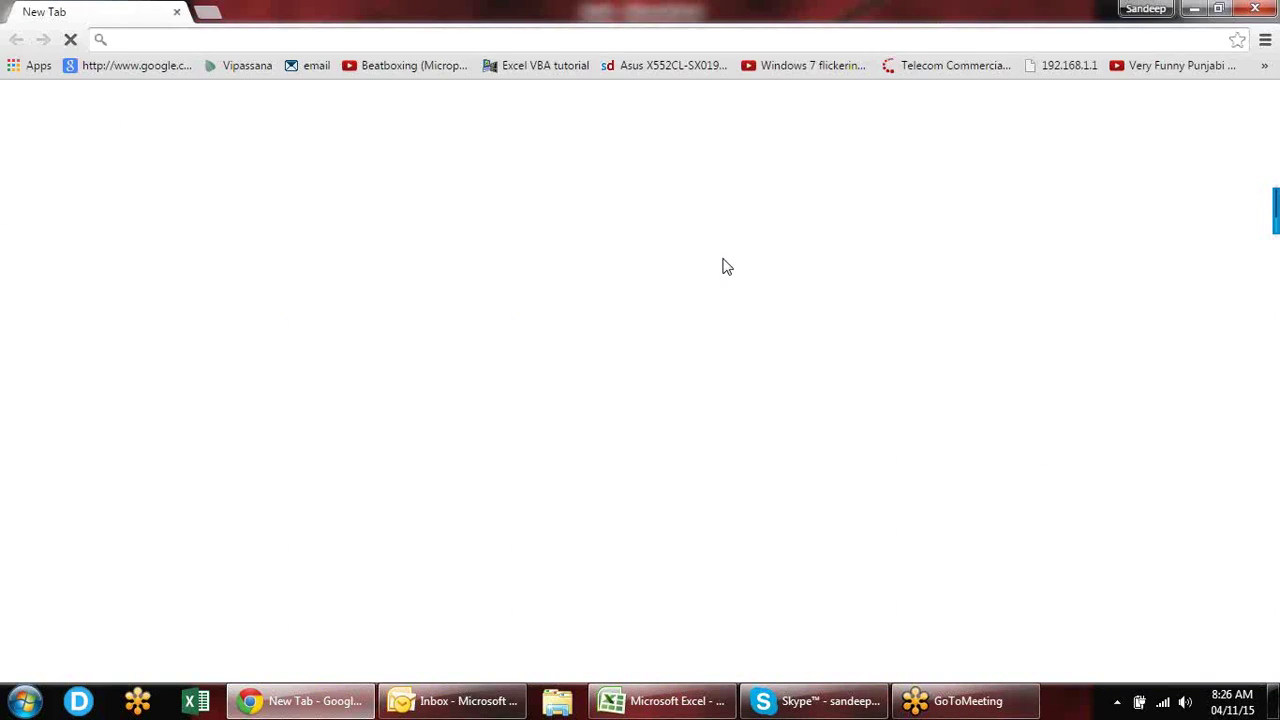
pyautogui.write('y')
pyautogui.press('Return')
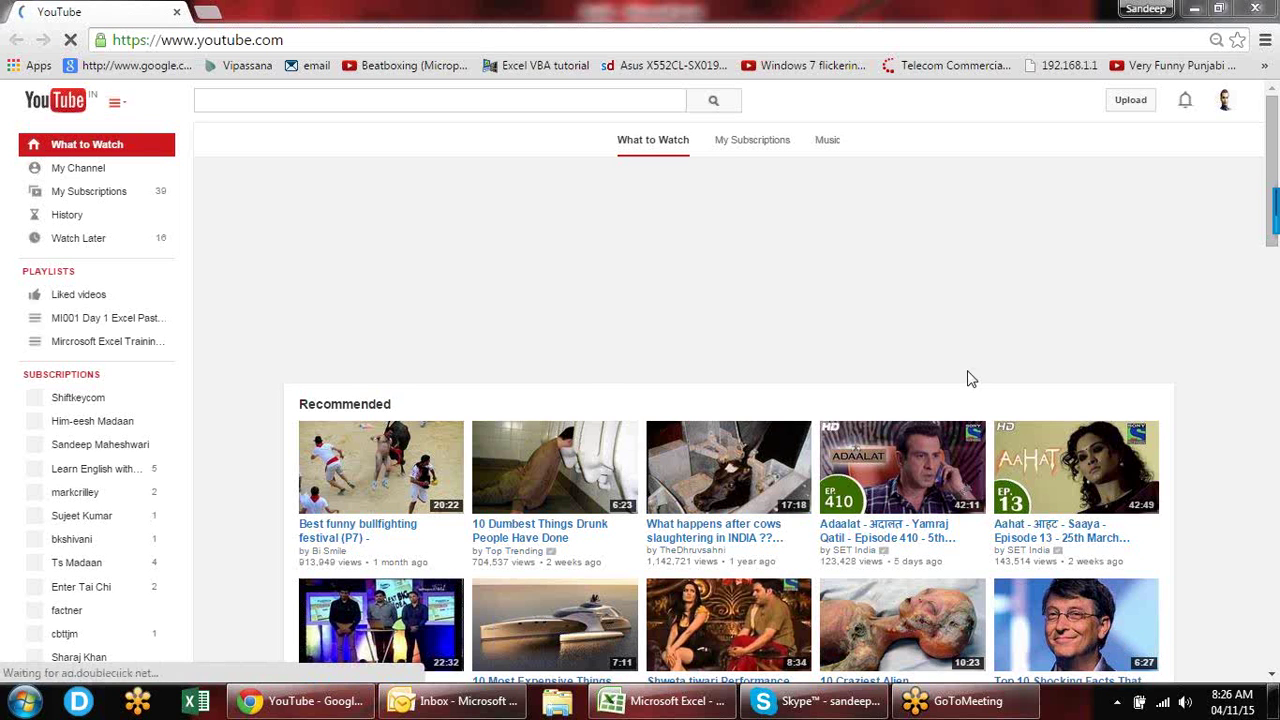
pyautogui.click(1195, 9)
pyautogui.click(379, 208)
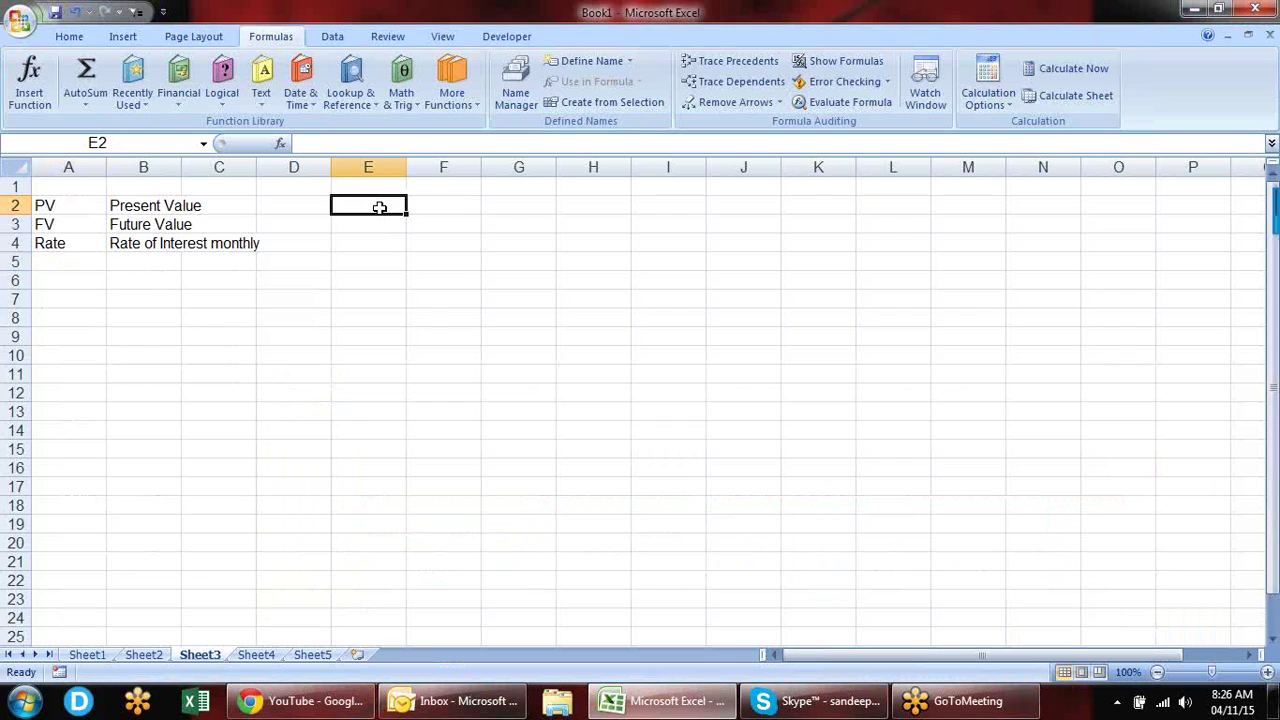
pyautogui.click(134, 258)
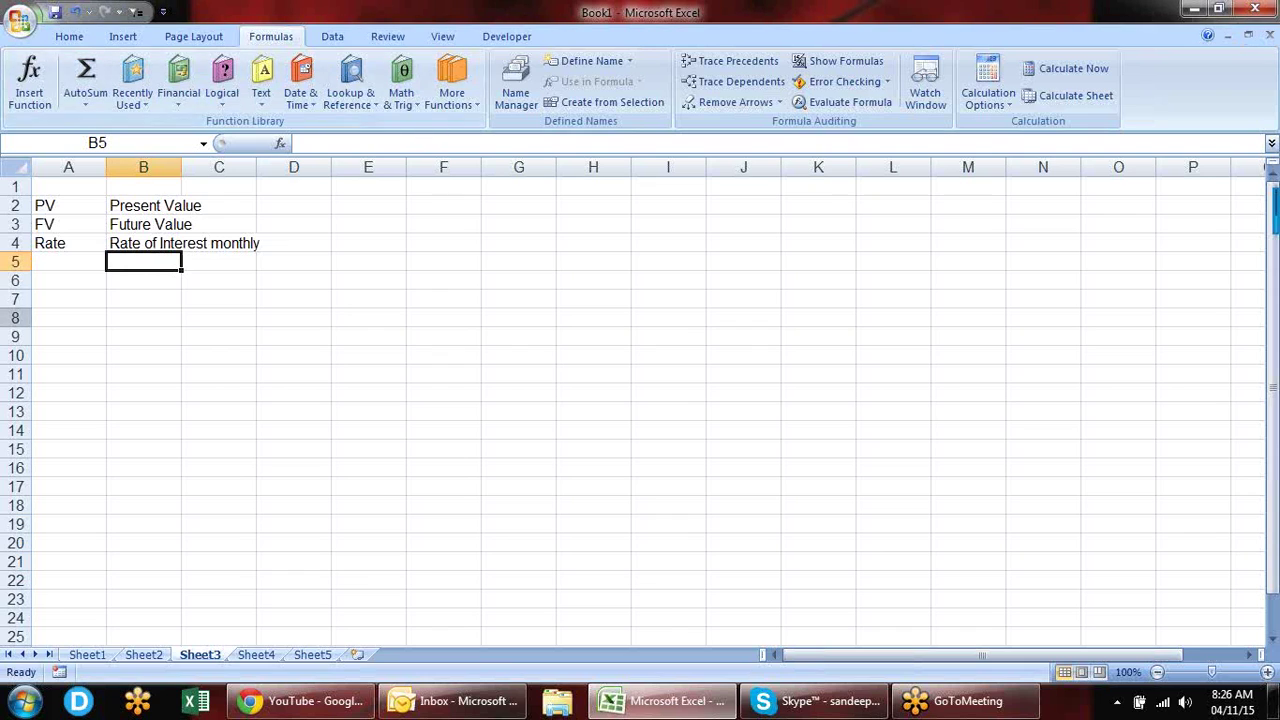
pyautogui.click(79, 264)
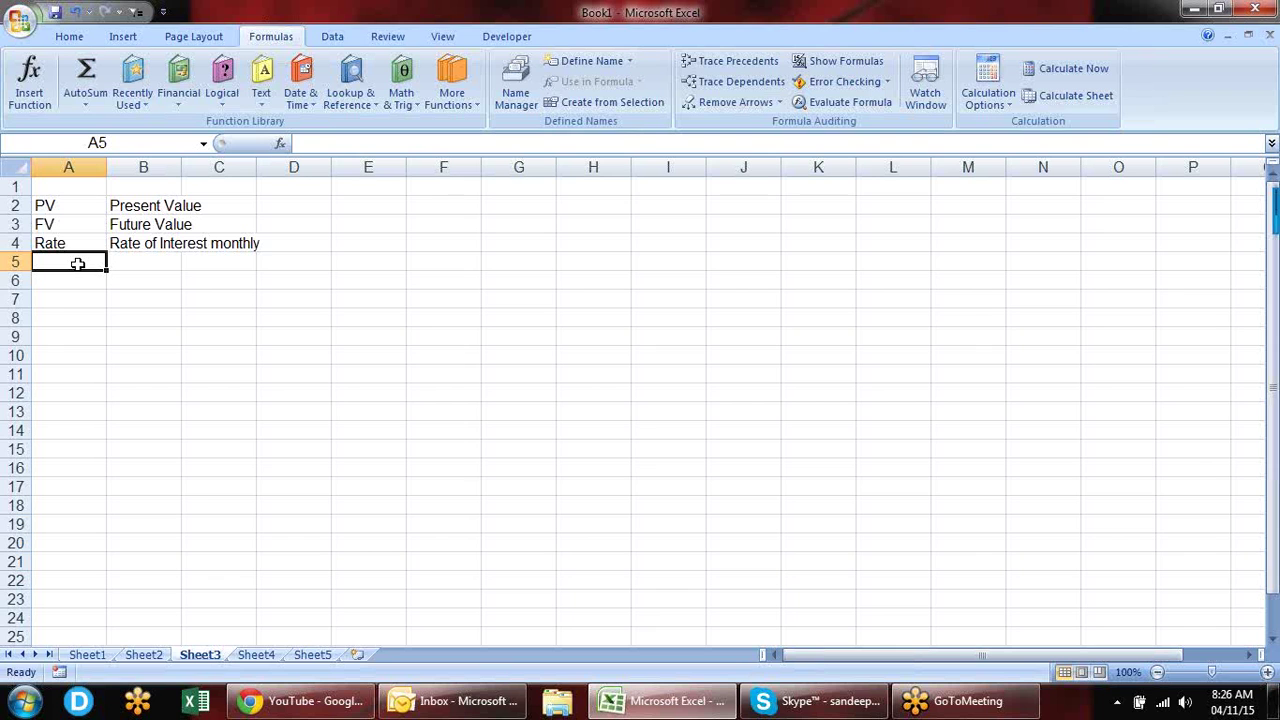
pyautogui.click(1195, 9)
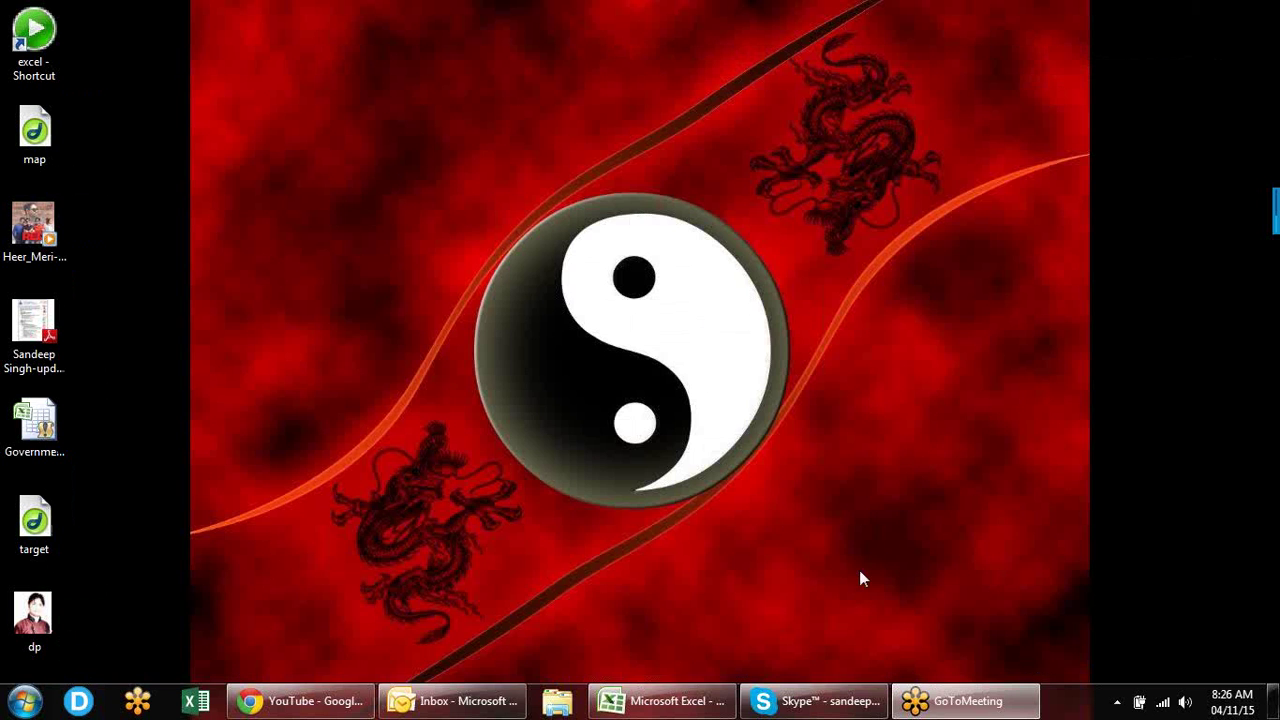
pyautogui.click(645, 706)
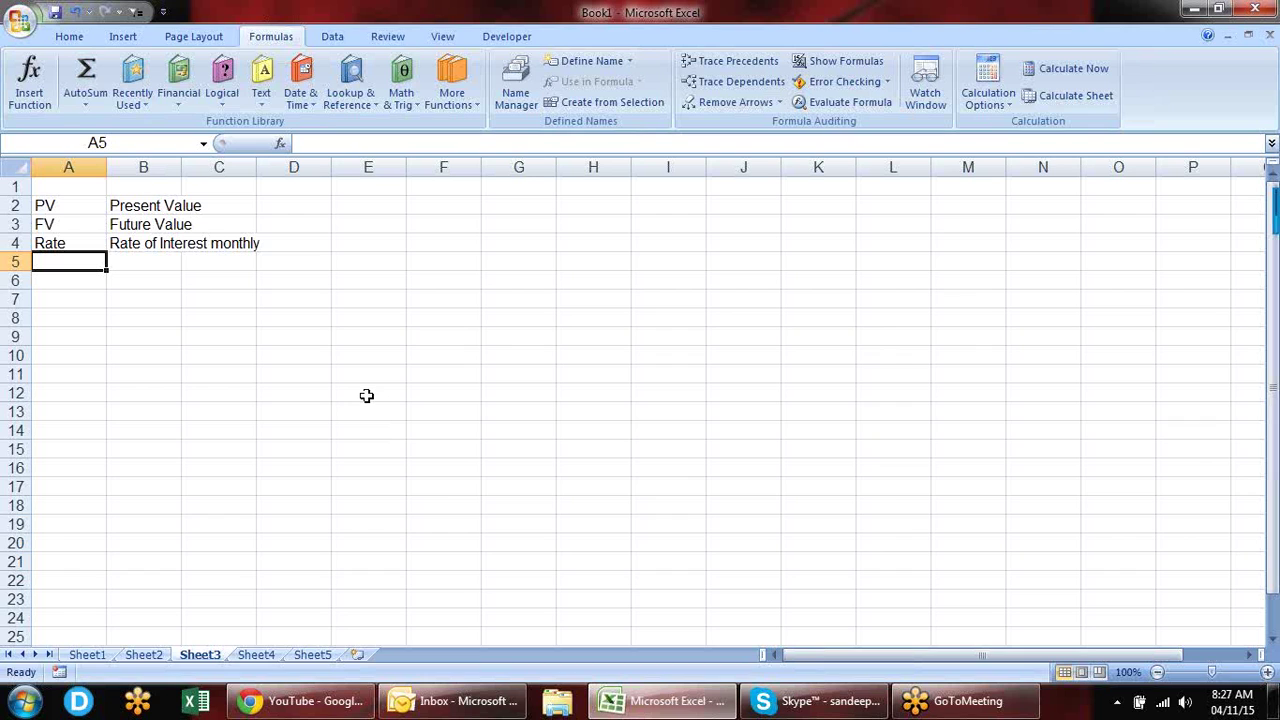
# Step: Enter the label Par in A5 with the description Duration (months) in B5
pyautogui.write('Par')
pyautogui.press('Tab')
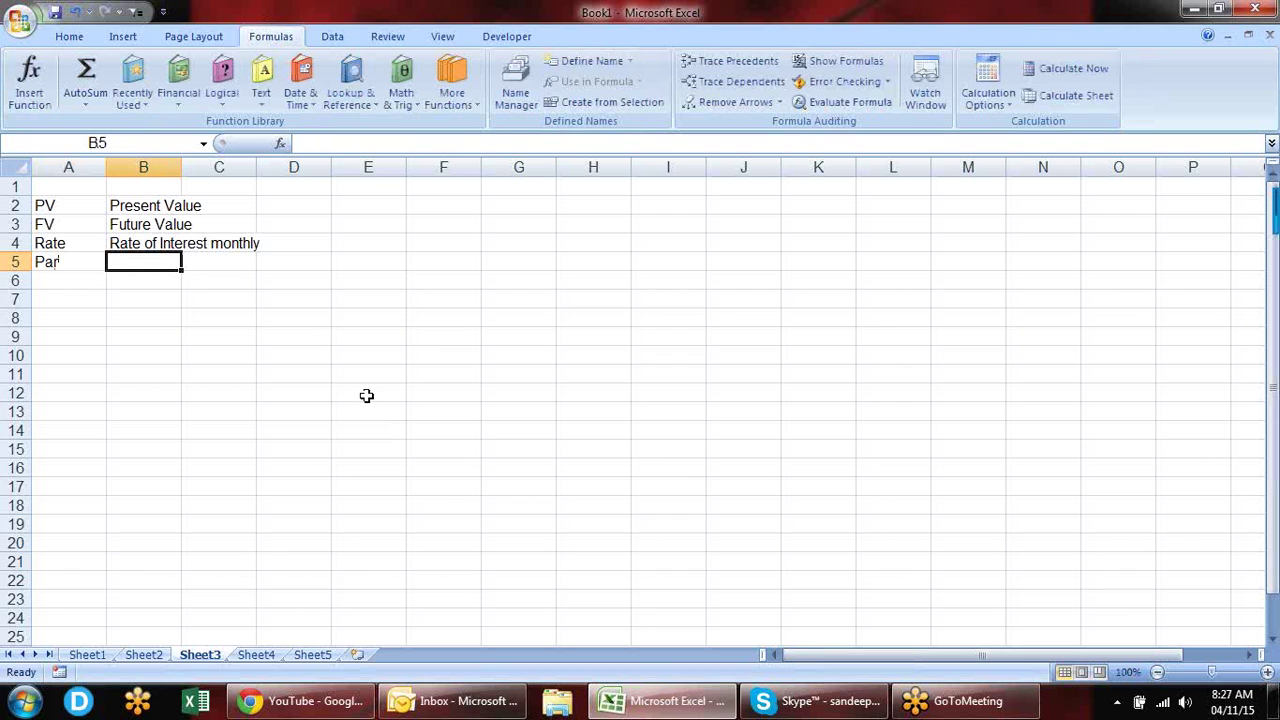
pyautogui.write('Ti')
pyautogui.press('BackSpace')
pyautogui.press('BackSpace')
pyautogui.press('Escape')
pyautogui.write('Dos')
pyautogui.press('BackSpace')
pyautogui.press('BackSpace')
pyautogui.write('uration')
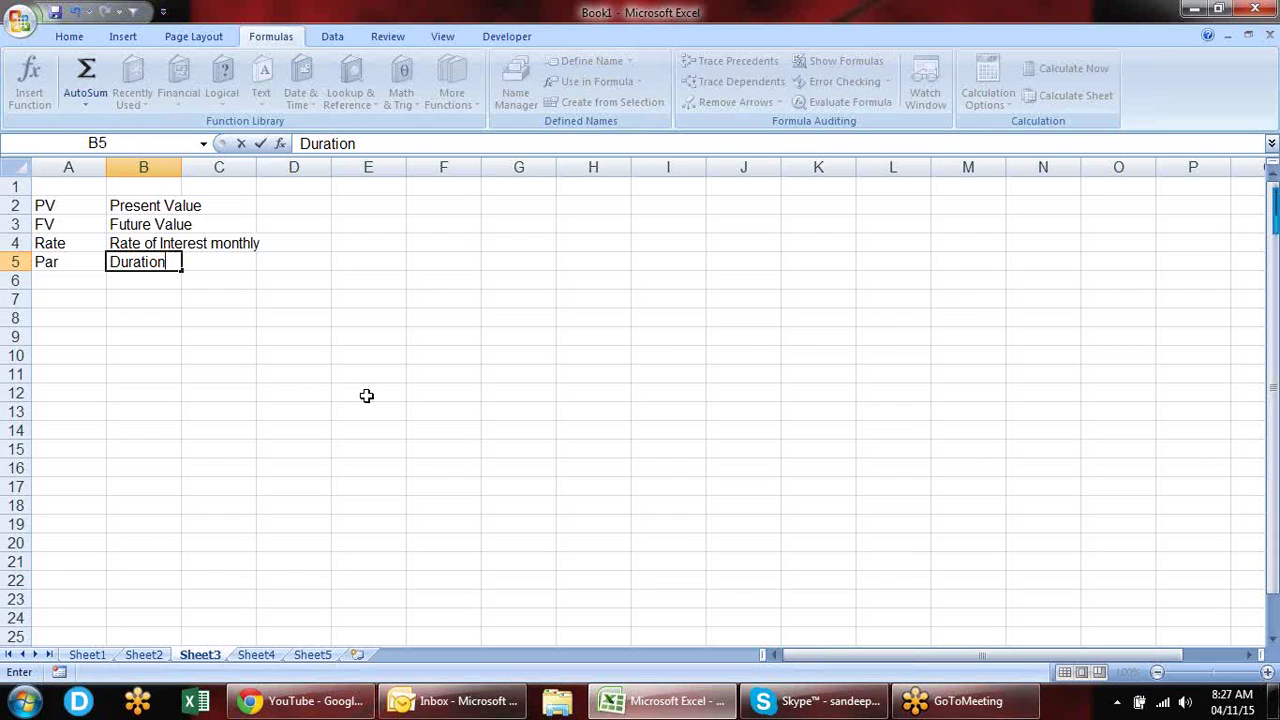
pyautogui.write('(uear')
pyautogui.press('BackSpace')
pyautogui.press('BackSpace')
pyautogui.press('BackSpace')
pyautogui.press('BackSpace')
pyautogui.write('months)')
pyautogui.press('Return')
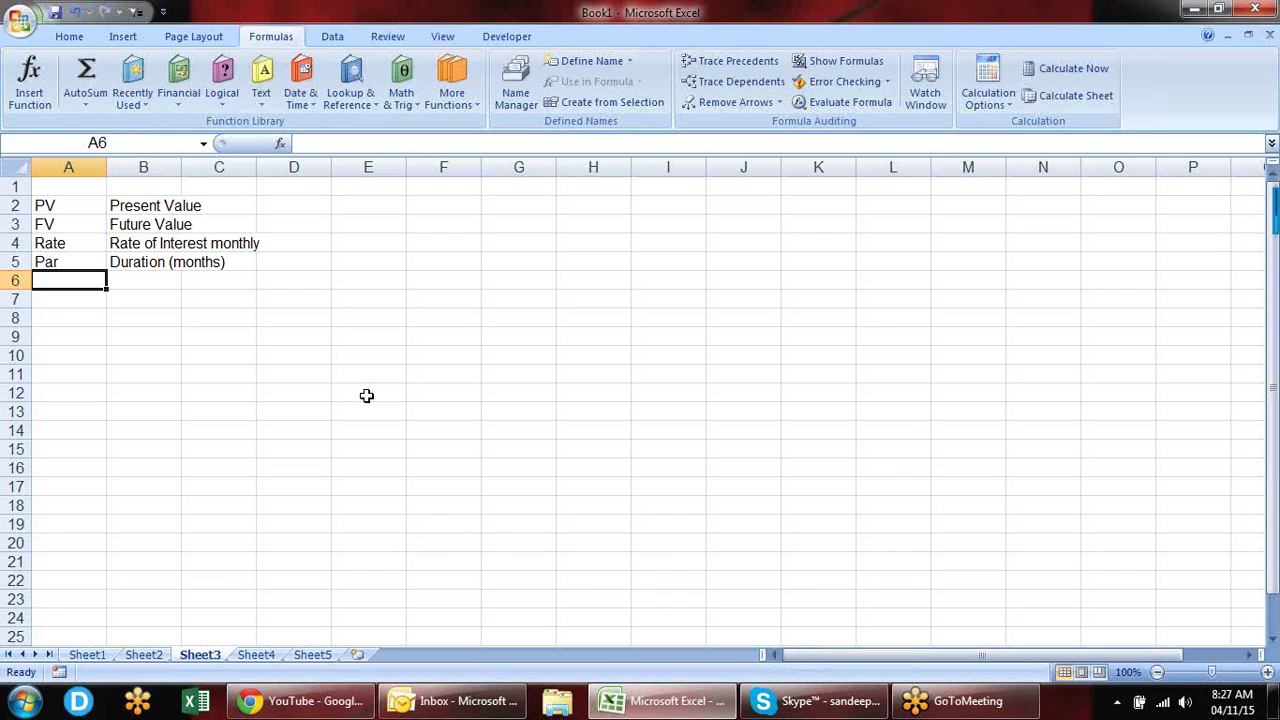
# Step: Review the defined terms and descriptions, ending back in A6 for the next label
pyautogui.press('Right')
pyautogui.press('Left')
pyautogui.press('Up')
pyautogui.press('Up')
pyautogui.press('Up')
pyautogui.press('Up')
pyautogui.press('Right')
pyautogui.press('Down')
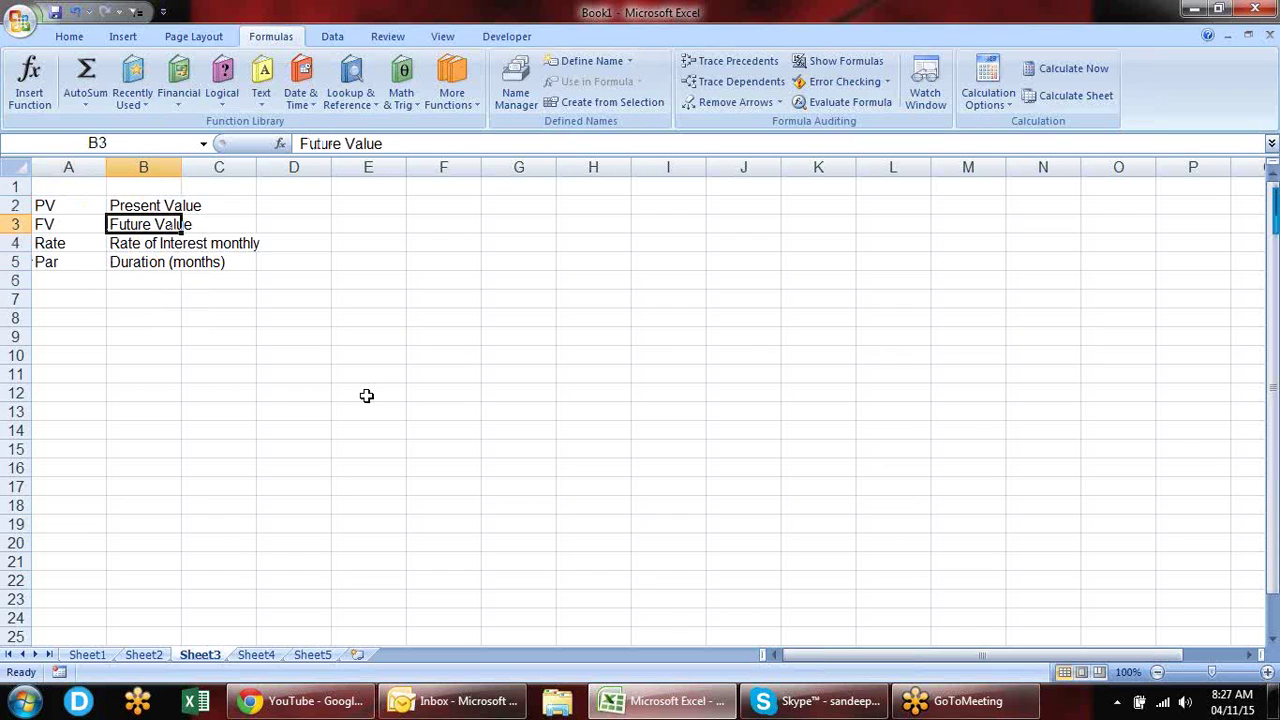
pyautogui.press('Down')
pyautogui.press('Down')
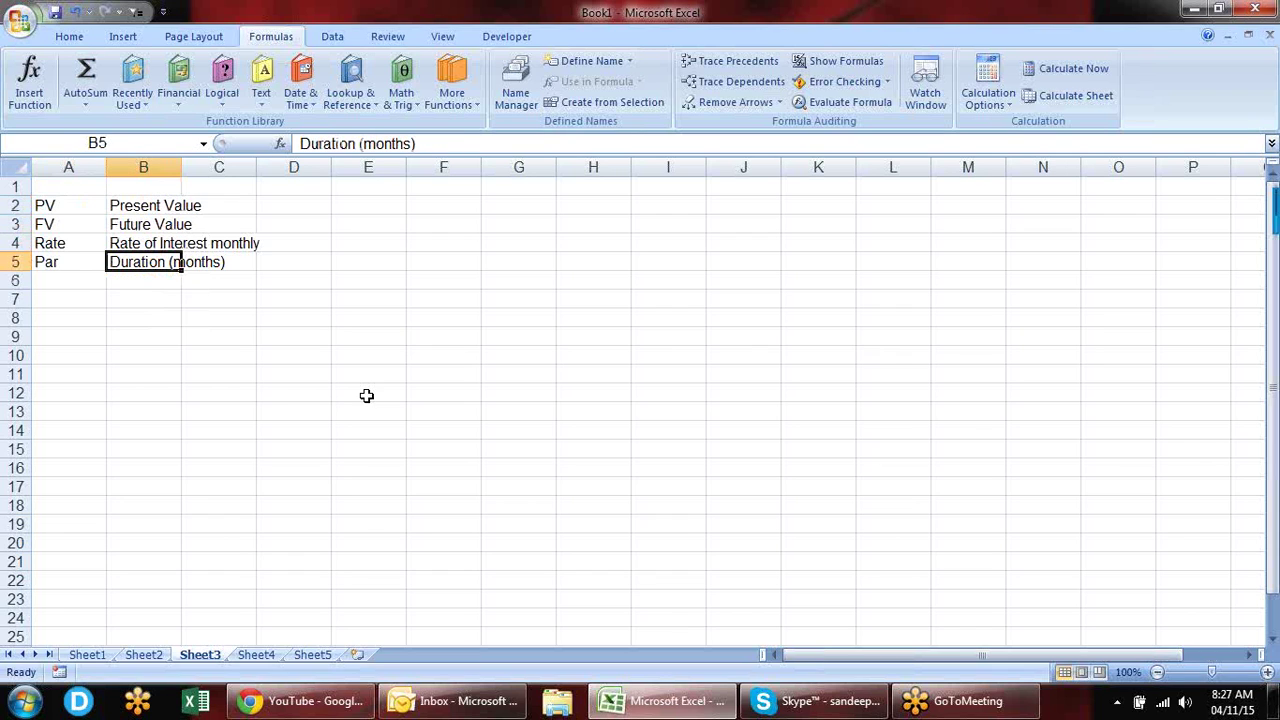
pyautogui.press('Down')
pyautogui.press('Down')
pyautogui.press('Down')
pyautogui.press('Up')
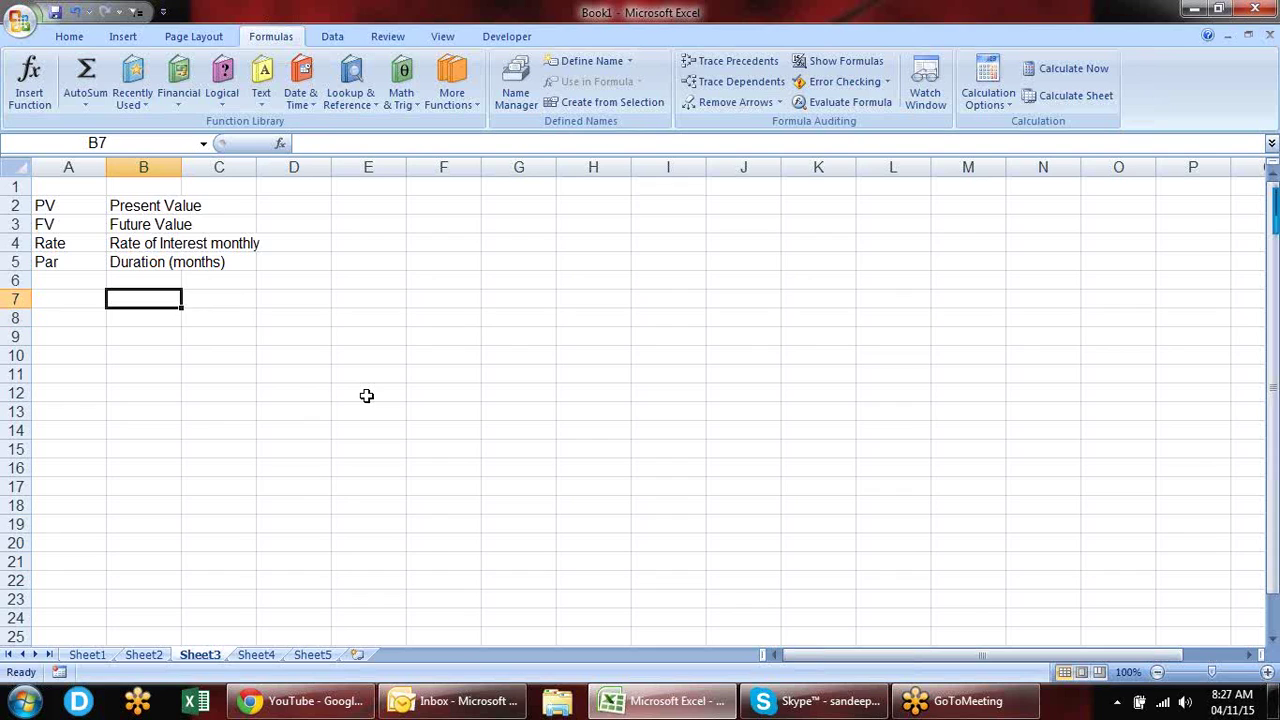
pyautogui.press('Left')
pyautogui.press('Up')
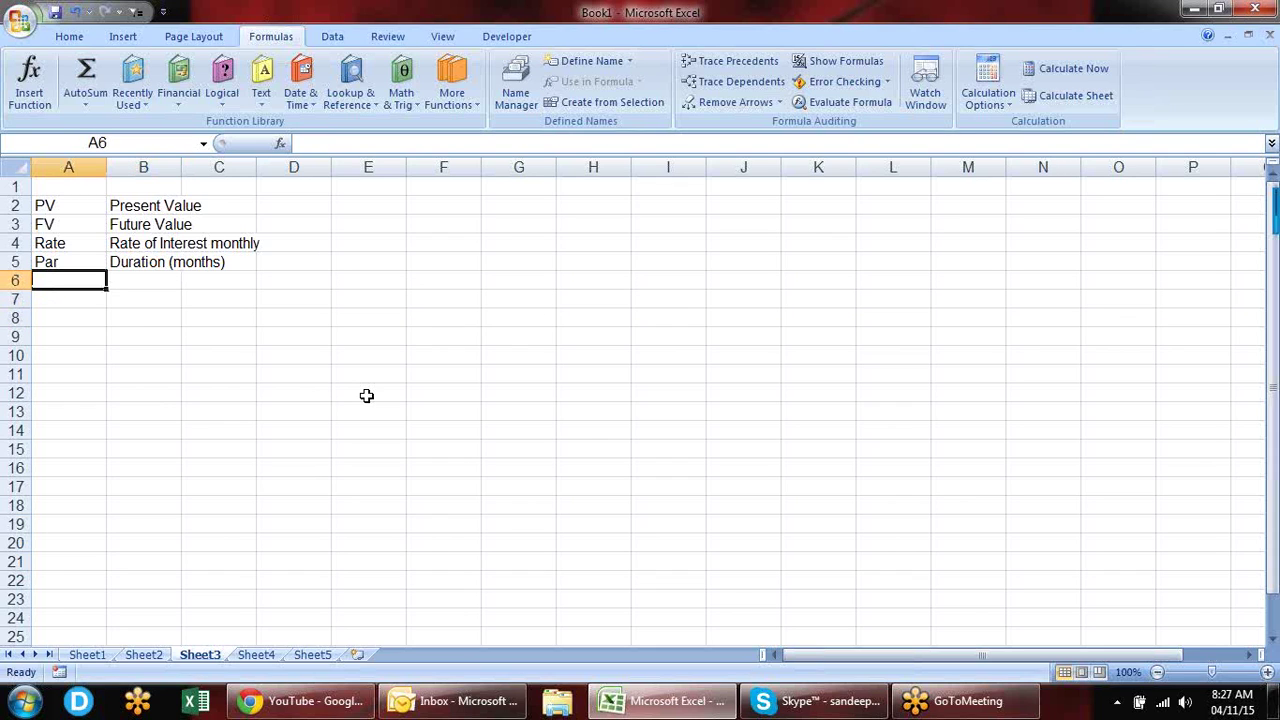
# Step: Browse the Formulas > Financial function list, then close it
pyautogui.click(190, 106)
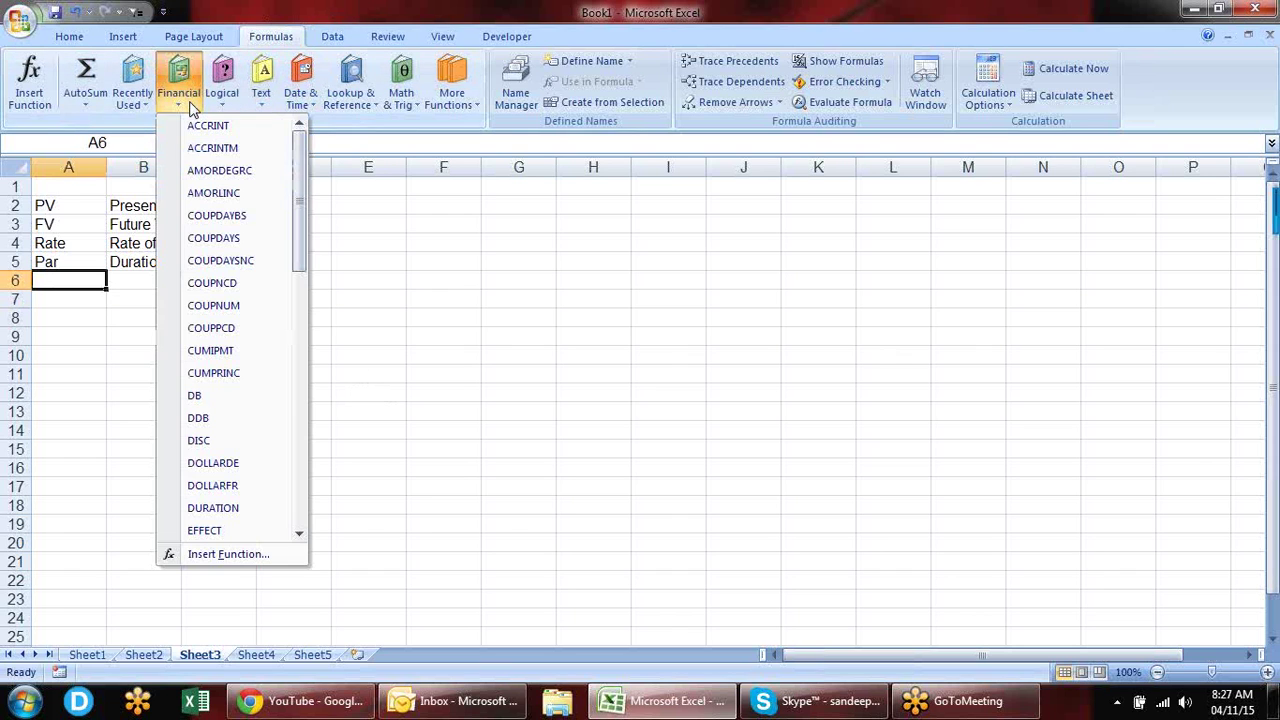
pyautogui.moveTo(299, 188); pyautogui.dragTo(314, 340)
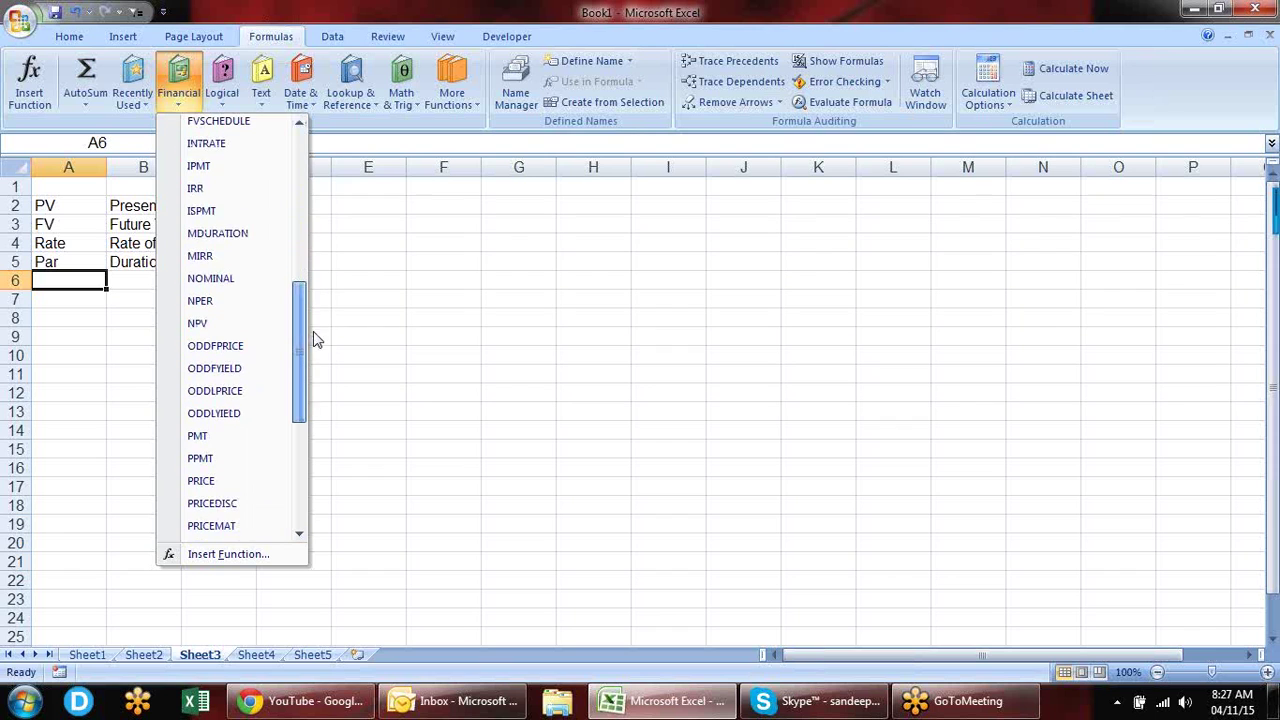
pyautogui.click(417, 314)
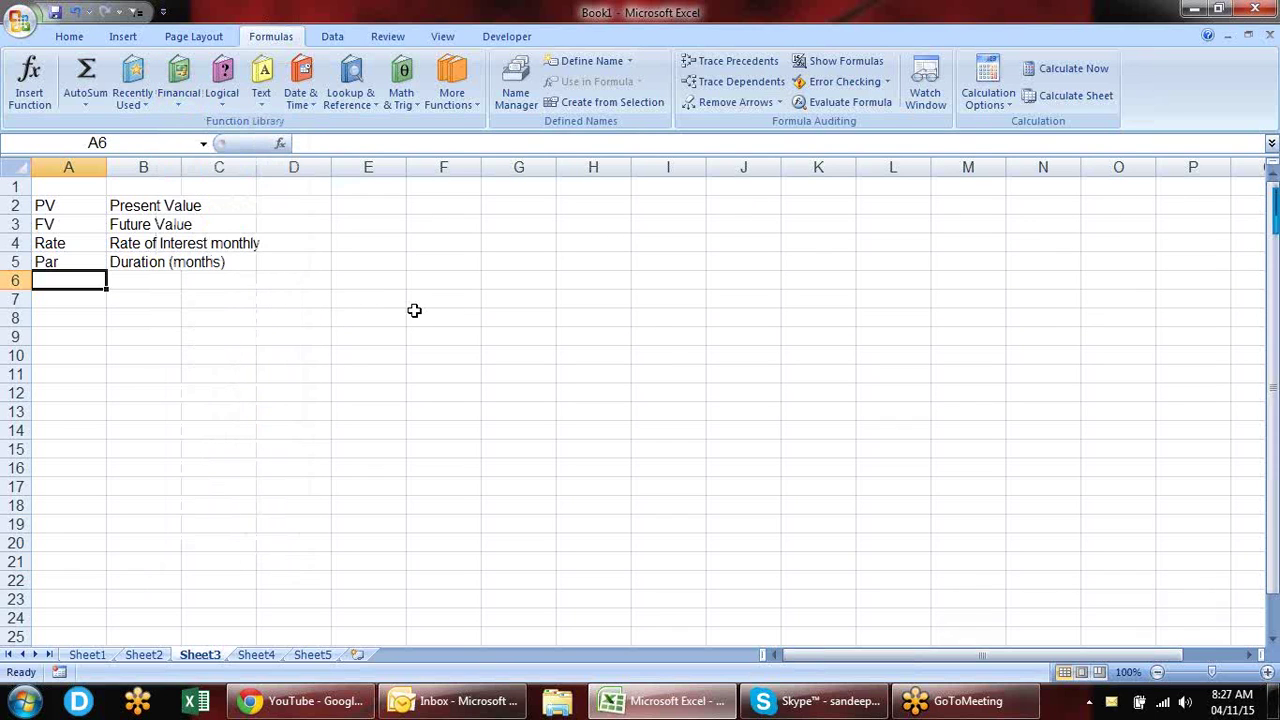
# Step: Enter the label PMT in A6 with the description EMI in B6
pyautogui.write('PMT')
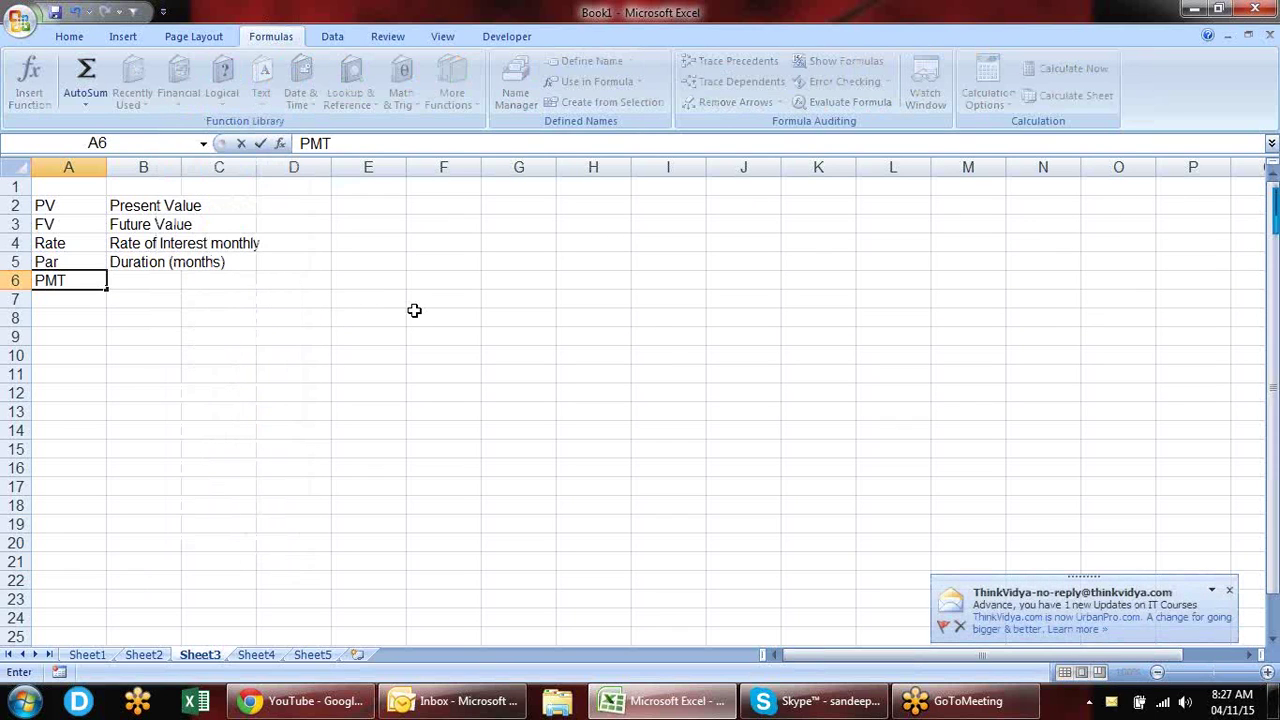
pyautogui.press('Tab')
pyautogui.write('Per')
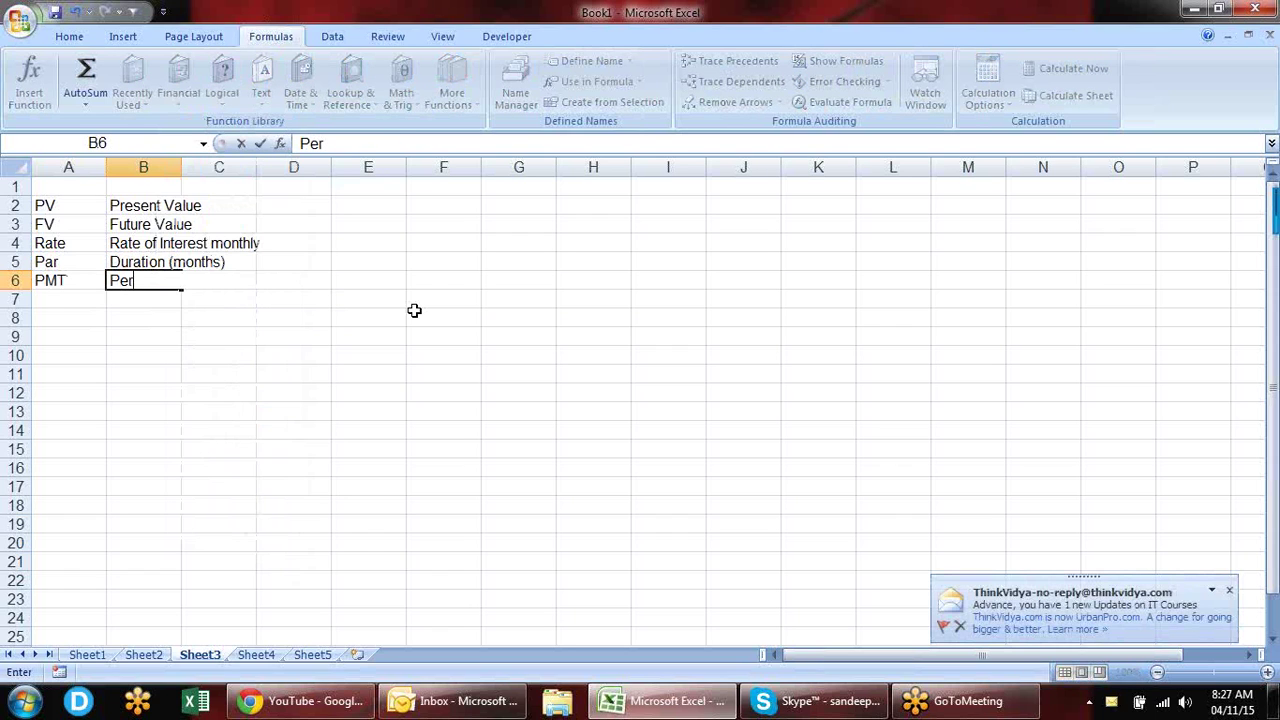
pyautogui.write(' month')
pyautogui.press('BackSpace')
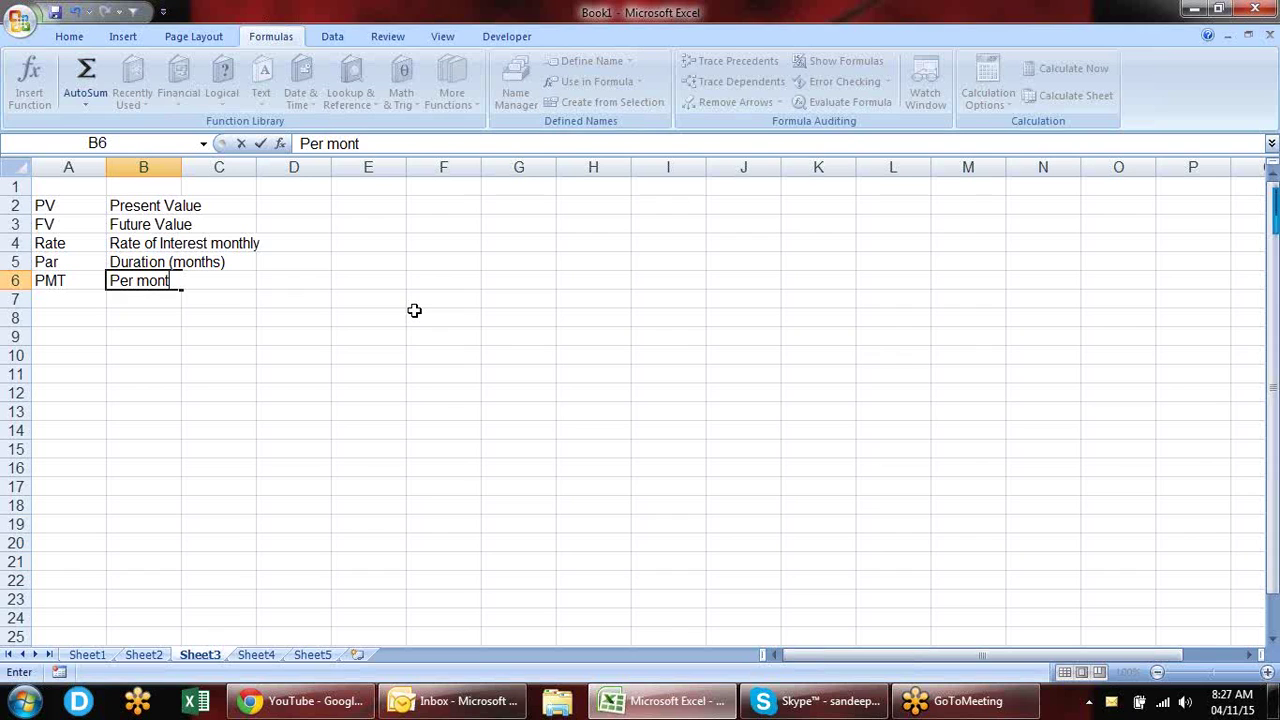
pyautogui.press('BackSpace')
pyautogui.press('BackSpace')
pyautogui.press('BackSpace')
pyautogui.write('EMI')
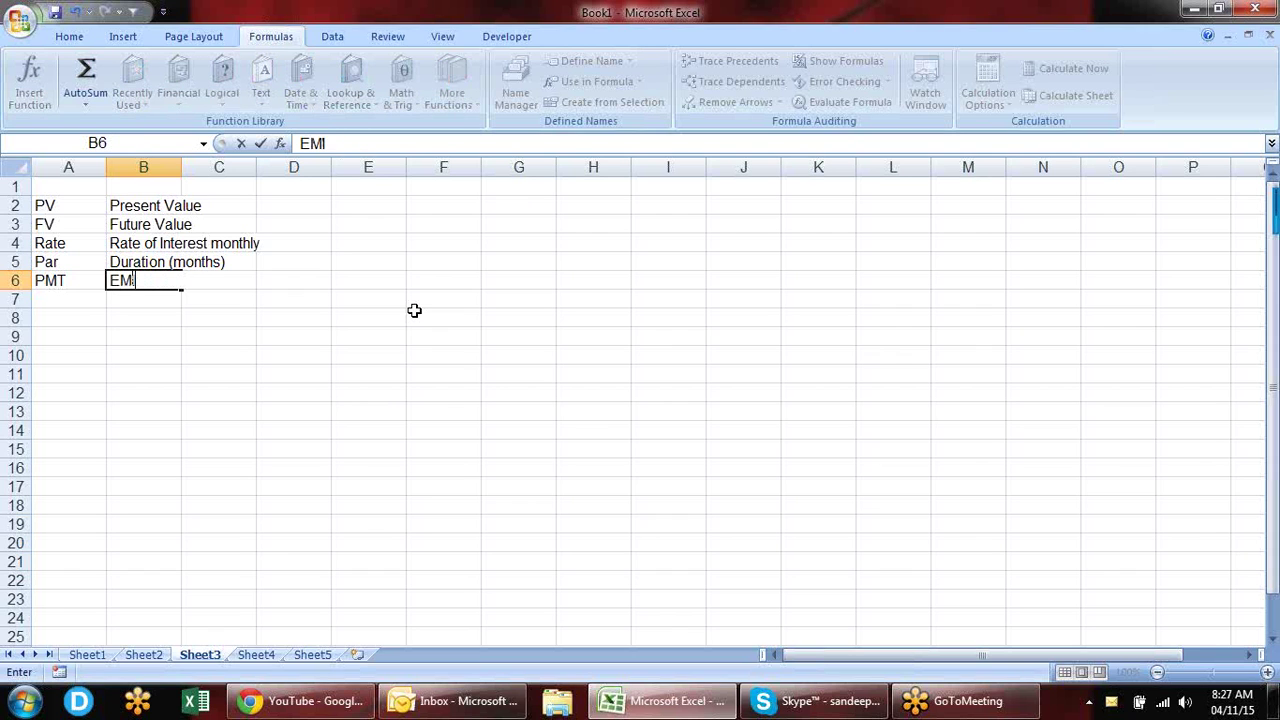
pyautogui.press('Return')
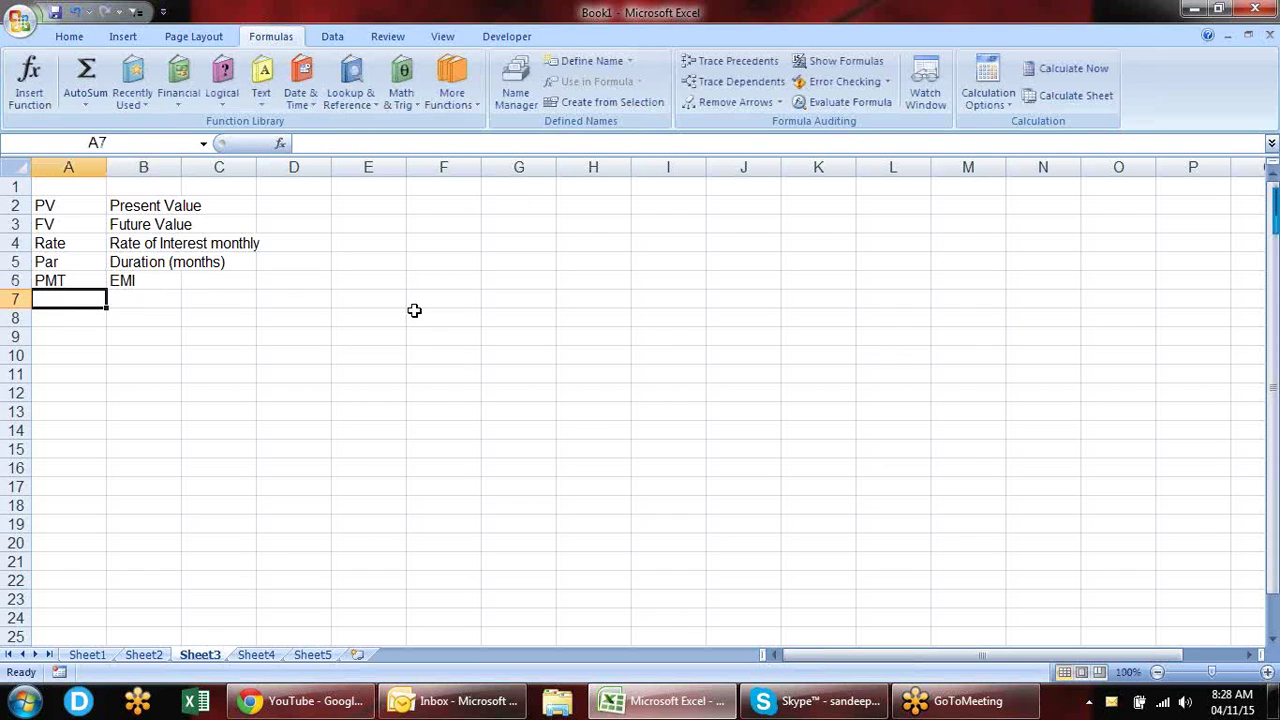
pyautogui.press('Down')
pyautogui.press('Down')
pyautogui.press('Up')
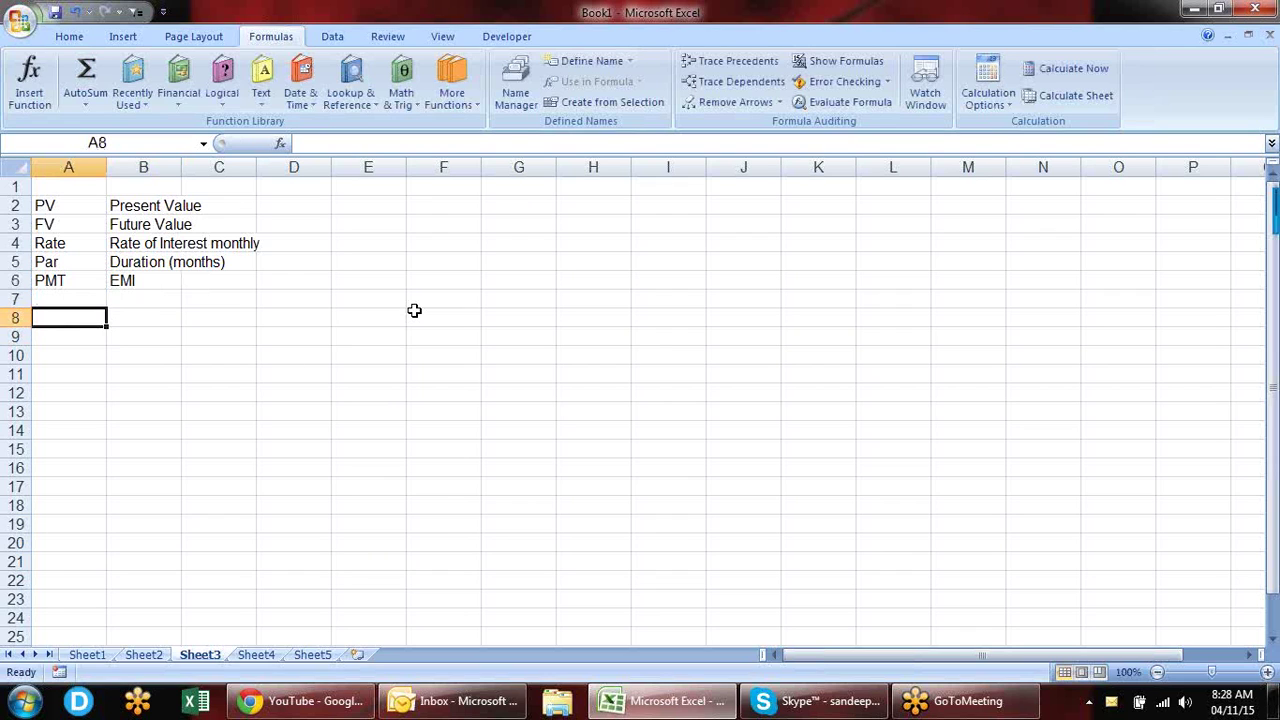
# Step: Enter the input FV with a value of 50000 in row 8
pyautogui.write('PV')
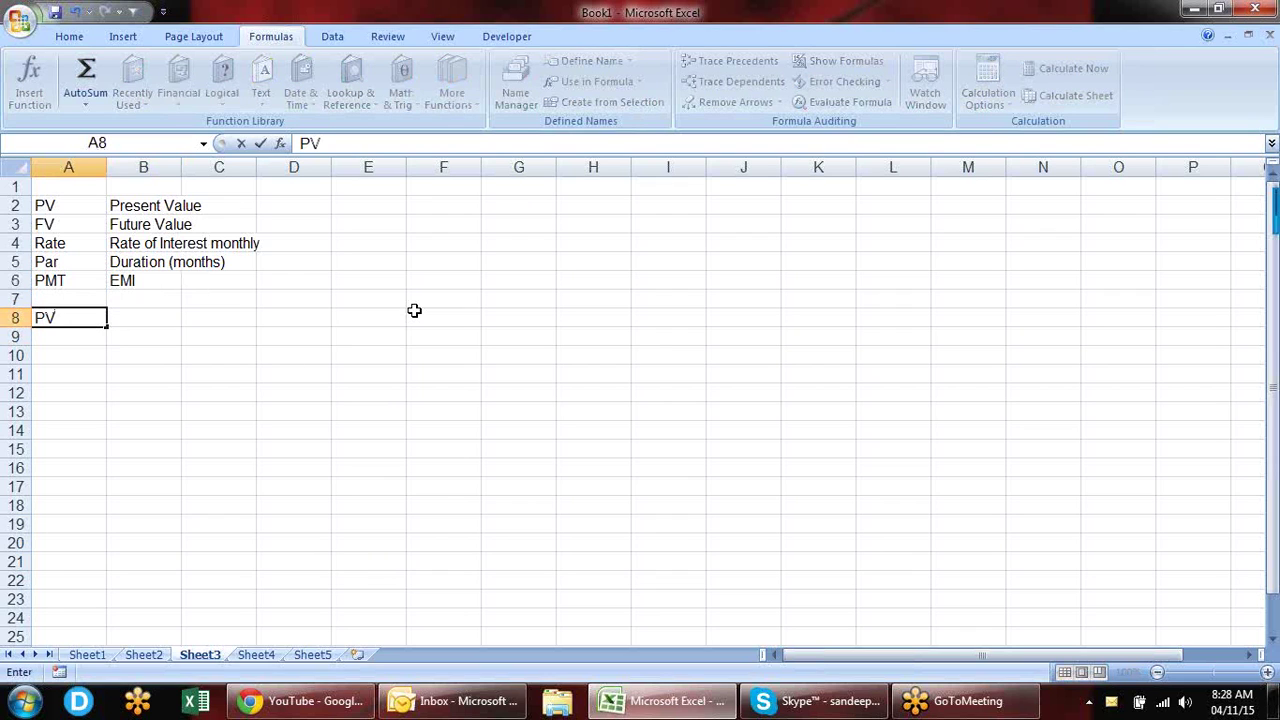
pyautogui.press('BackSpace')
pyautogui.press('Escape')
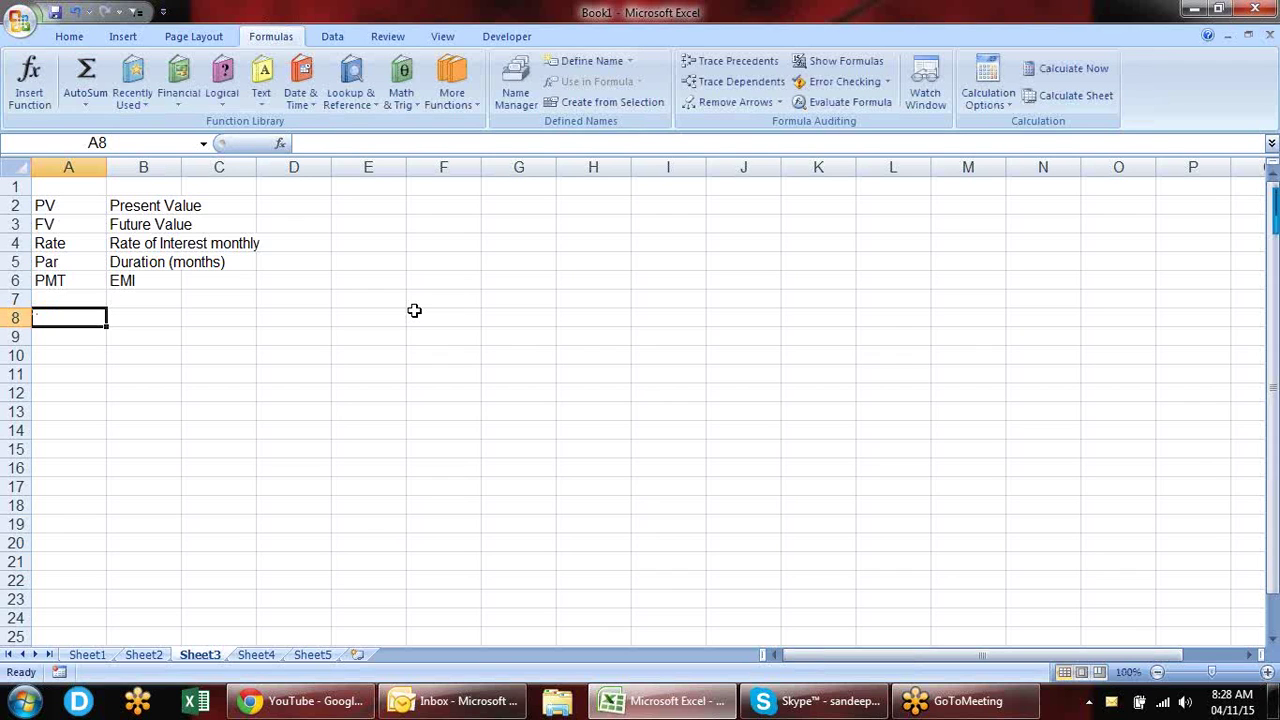
pyautogui.write('FV')
pyautogui.press('Tab')
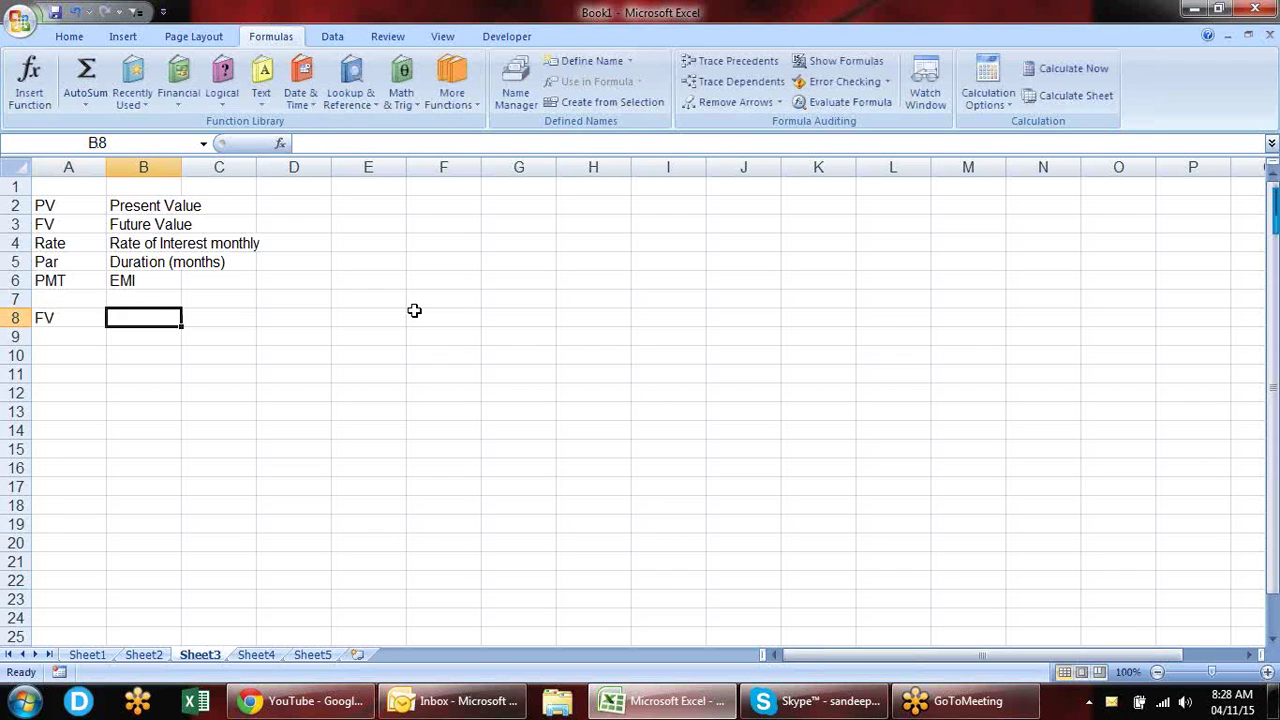
pyautogui.write('50')
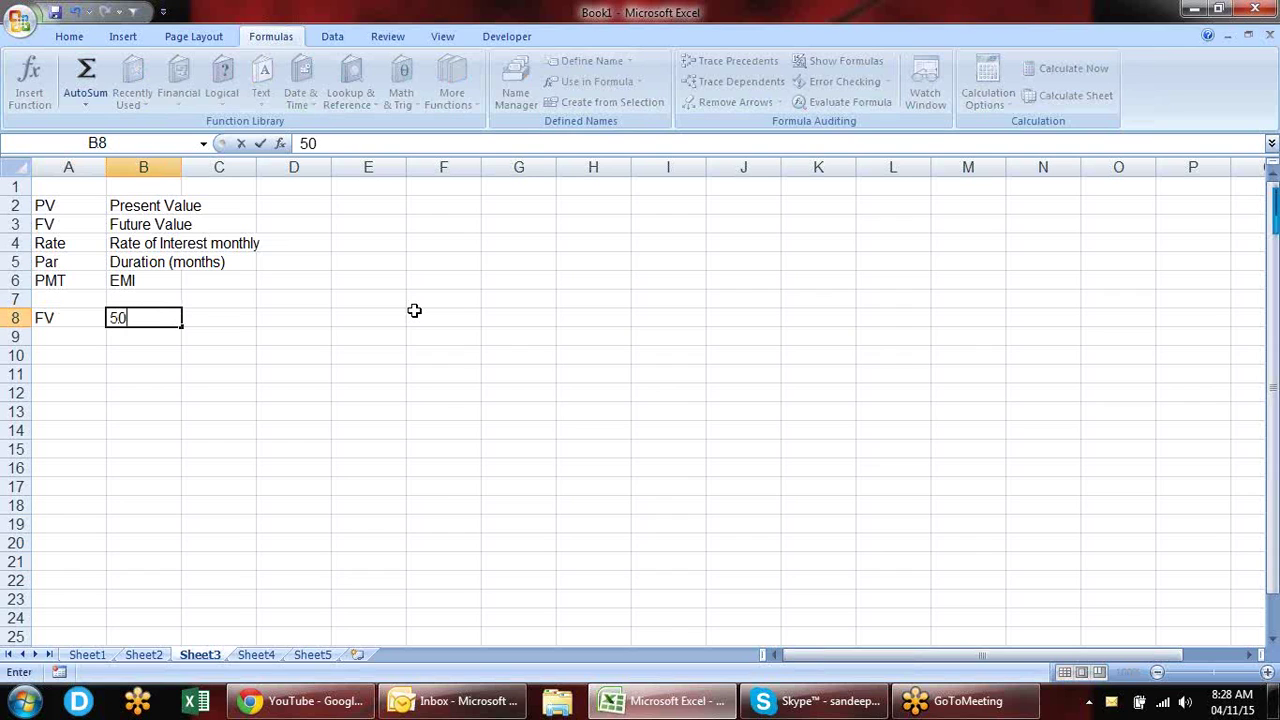
pyautogui.write('000')
pyautogui.press('Return')
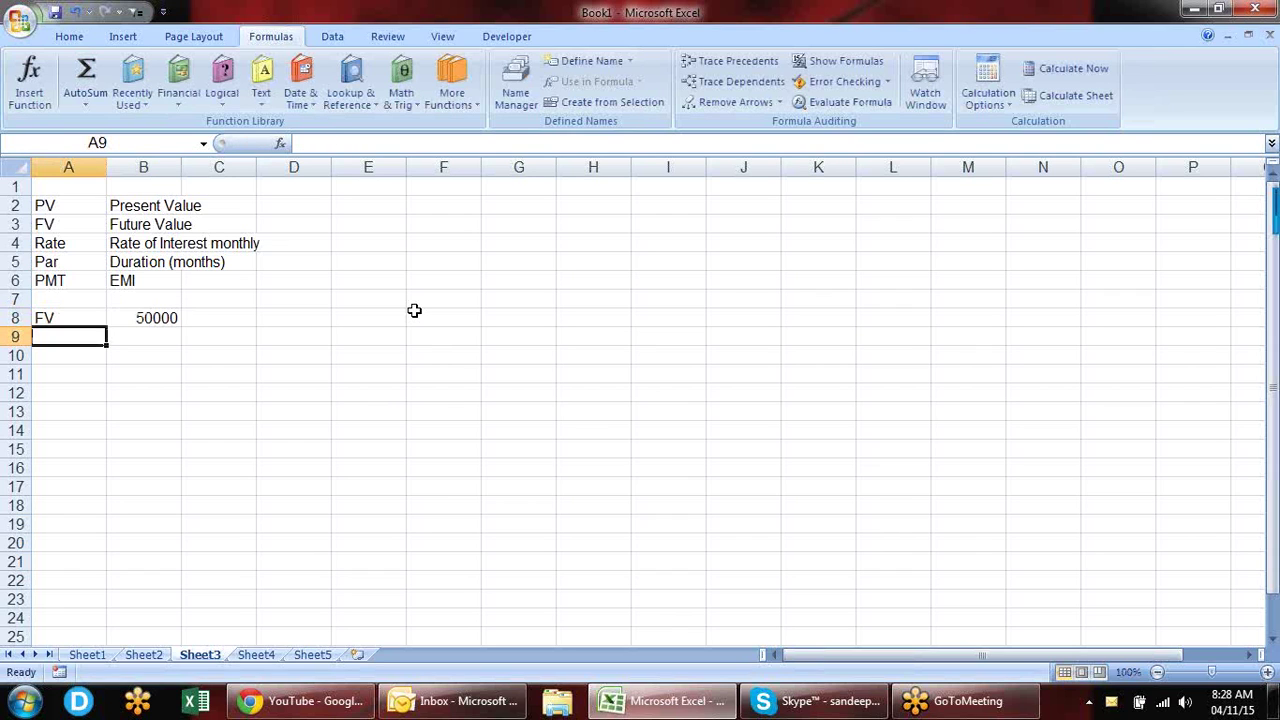
# Step: Enter the input Rate with a value of 14% in row 9
pyautogui.write('RAte')
pyautogui.press('BackSpace')
pyautogui.press('BackSpace')
pyautogui.press('BackSpace')
pyautogui.write('a')
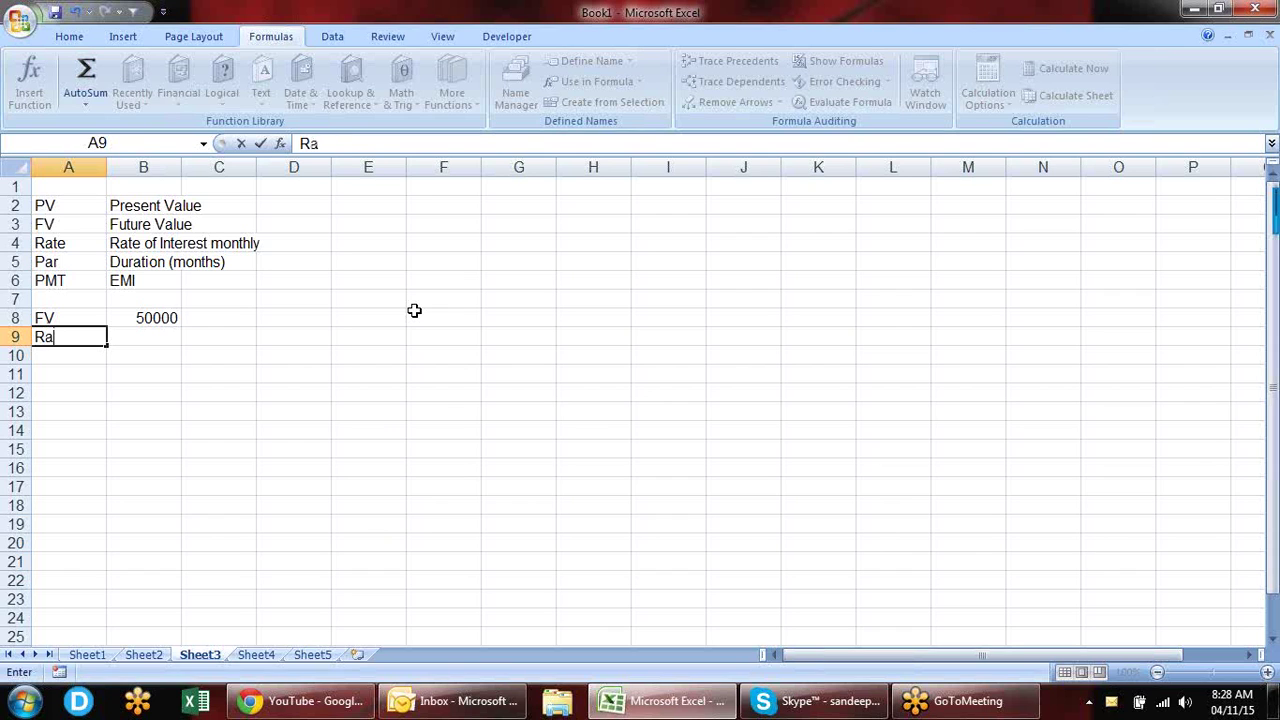
pyautogui.write('te')
pyautogui.press('Tab')
pyautogui.write('14')
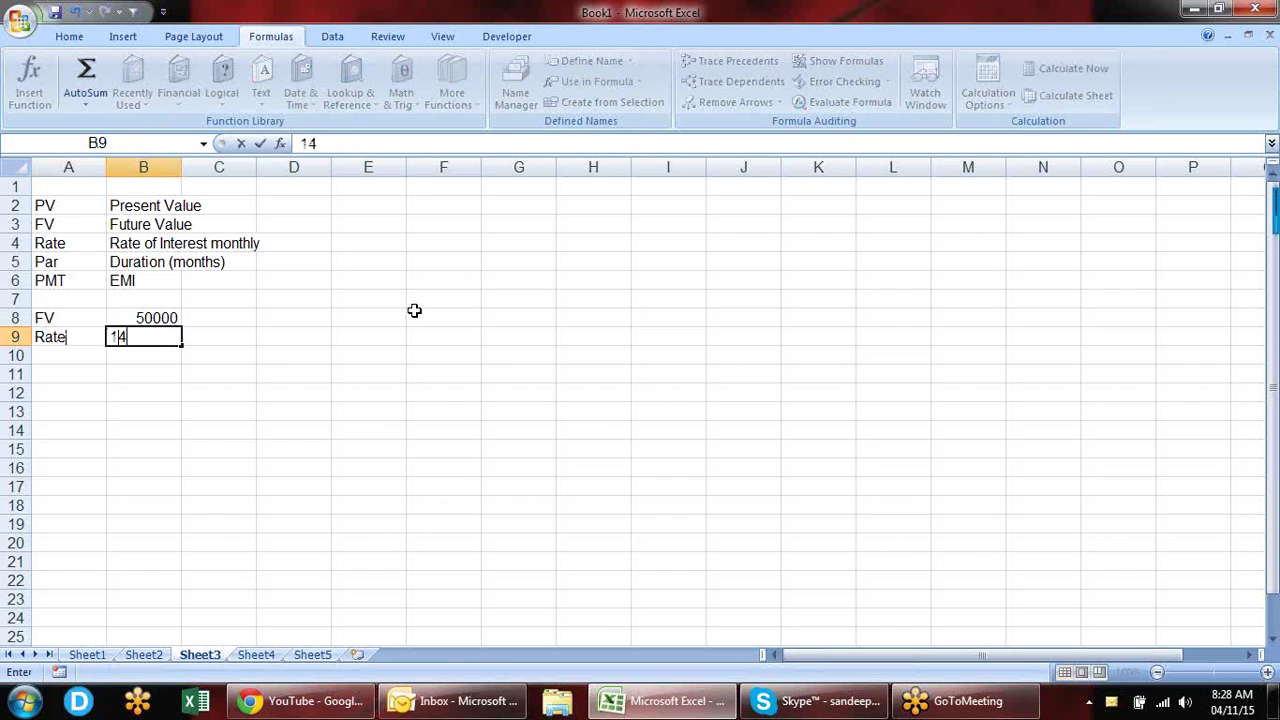
pyautogui.write('%')
pyautogui.press('Return')
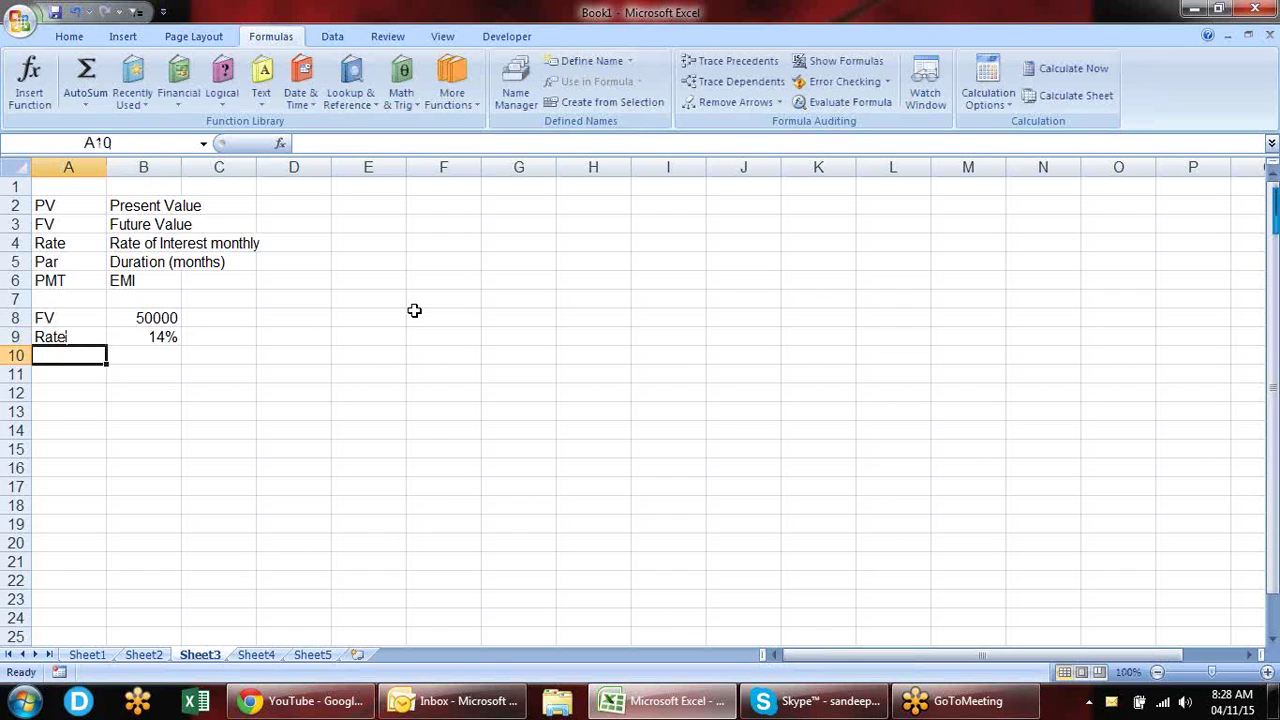
# Step: Add Time with value 5 in row 10 and a PV label in A11
pyautogui.write('Time')
pyautogui.press('Tab')
pyautogui.write('5')
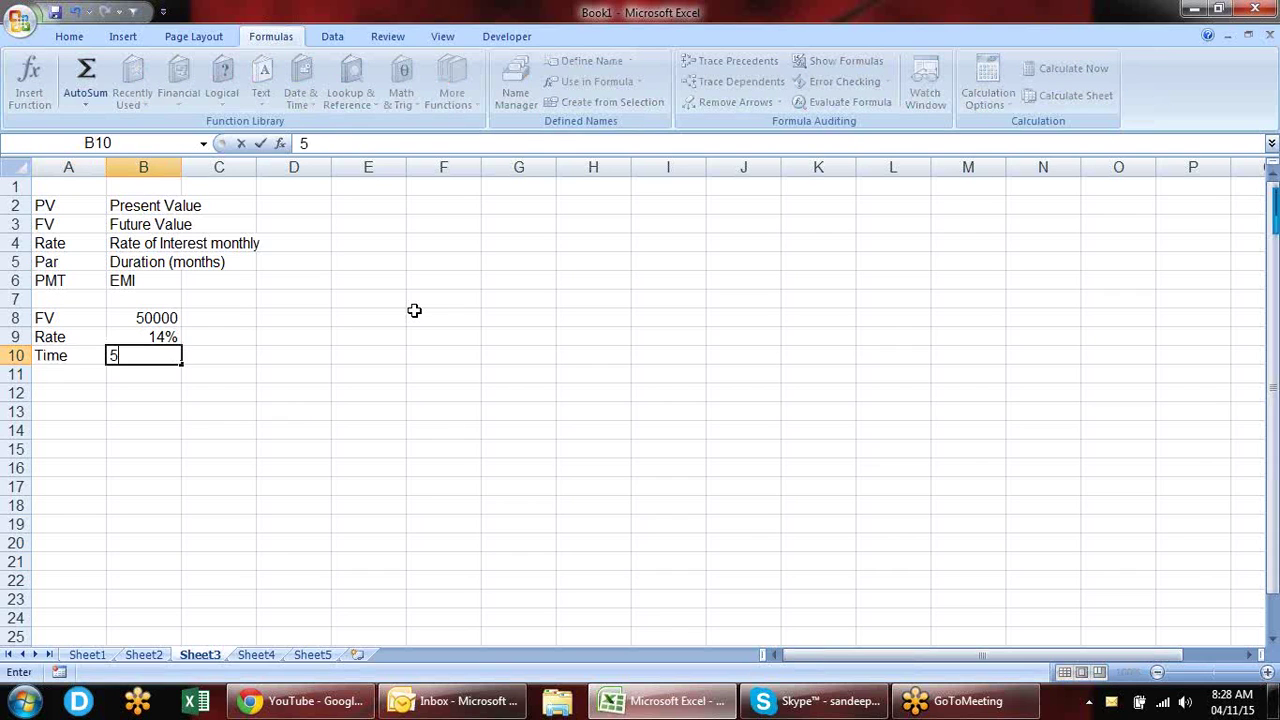
pyautogui.press('Return')
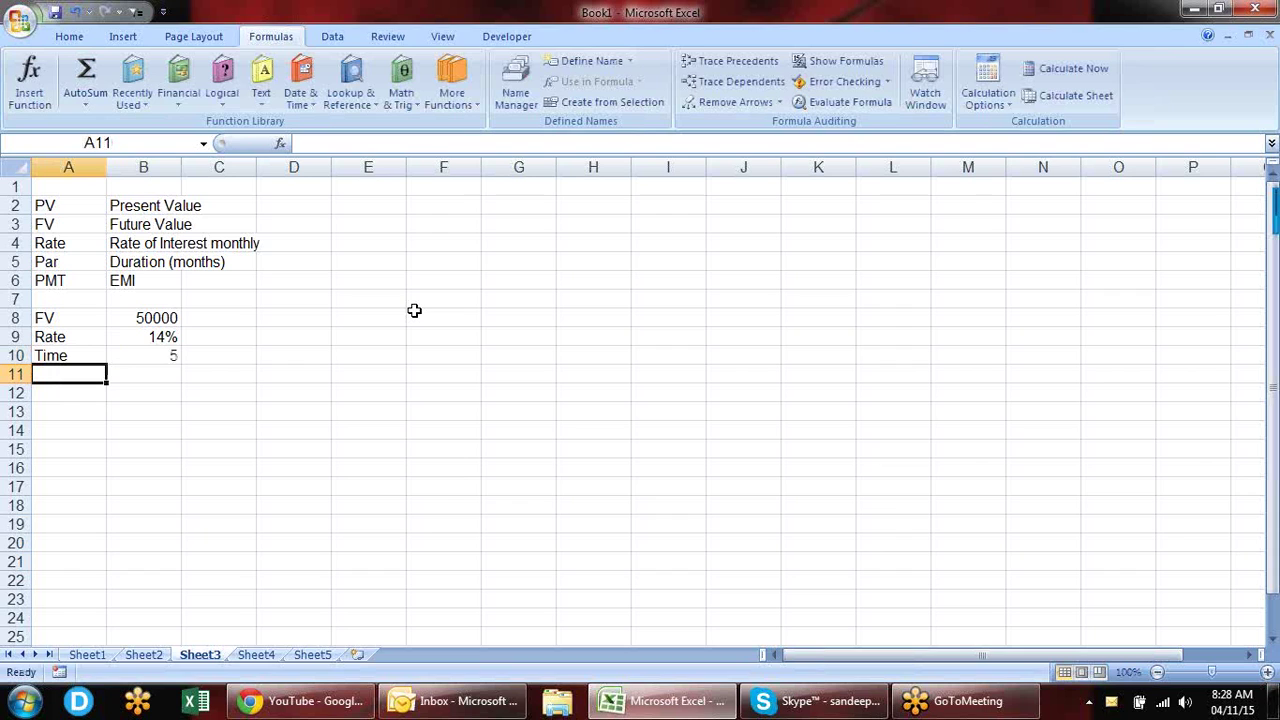
pyautogui.write('PV')
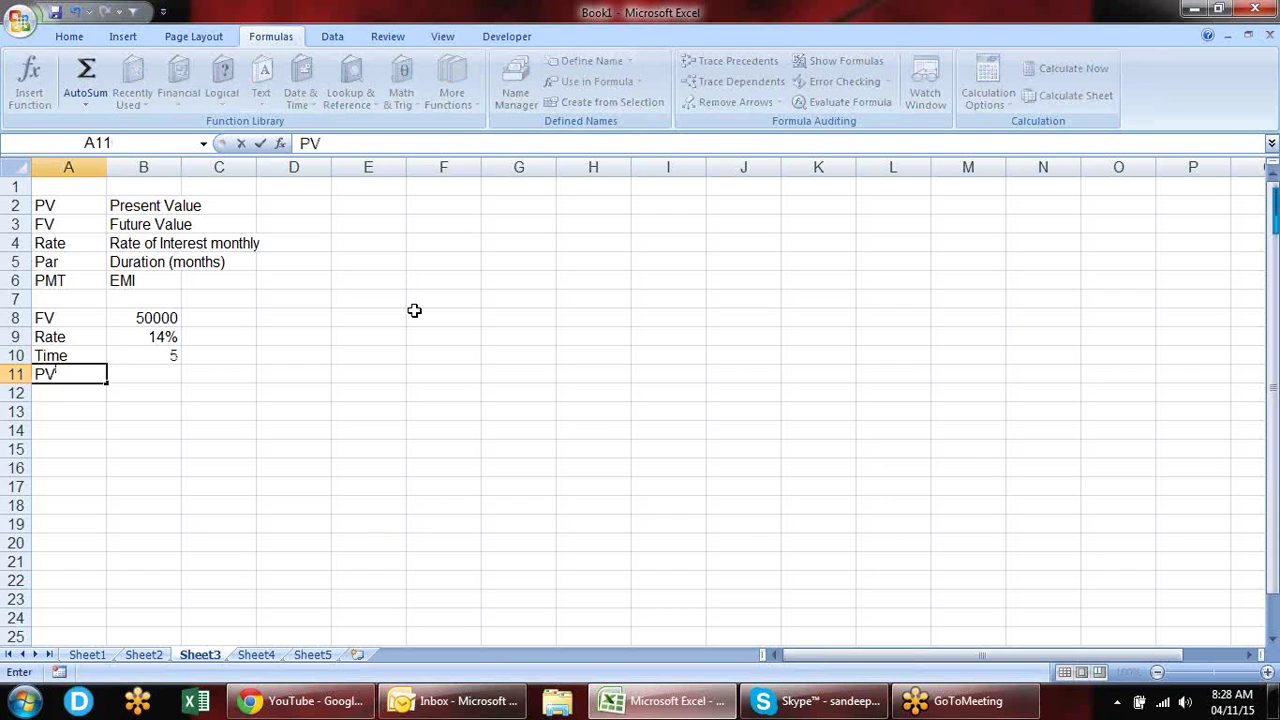
pyautogui.press('Tab')
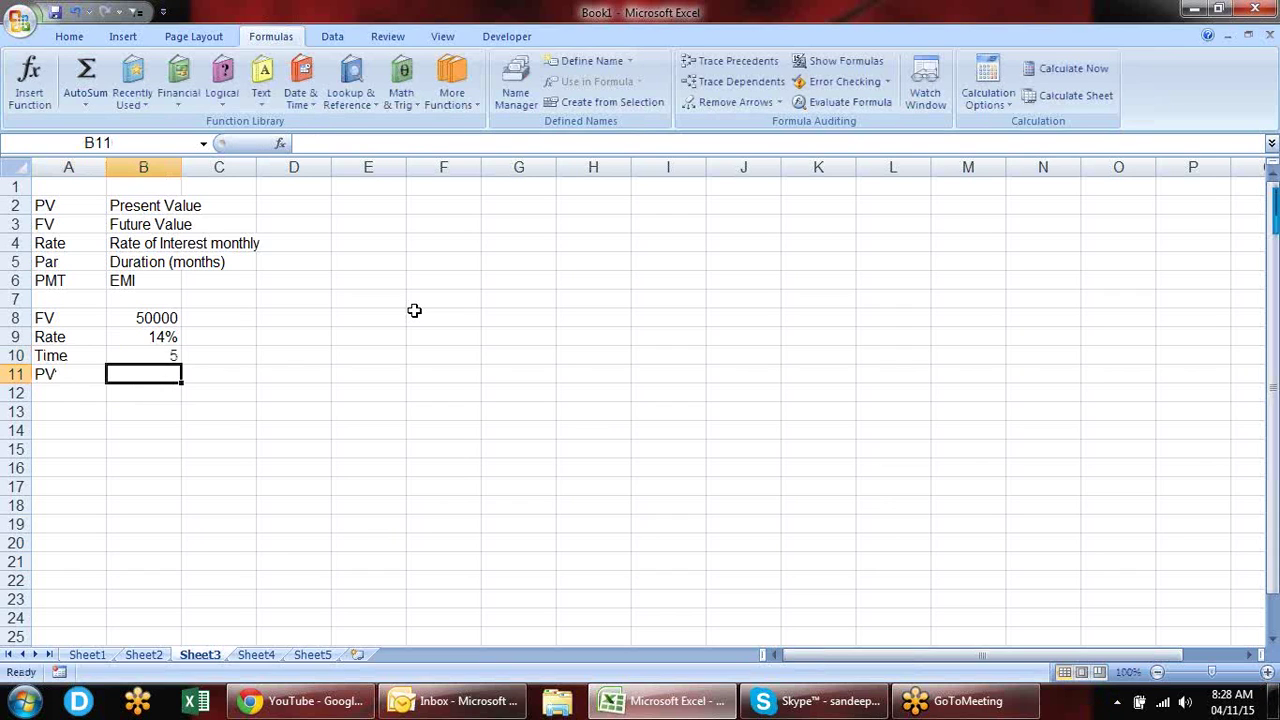
# Step: Enter =PV(B9/12,B10*12,0,B8) in B11, returning ($24,930.07)
pyautogui.write('=pv')
pyautogui.press('Tab')
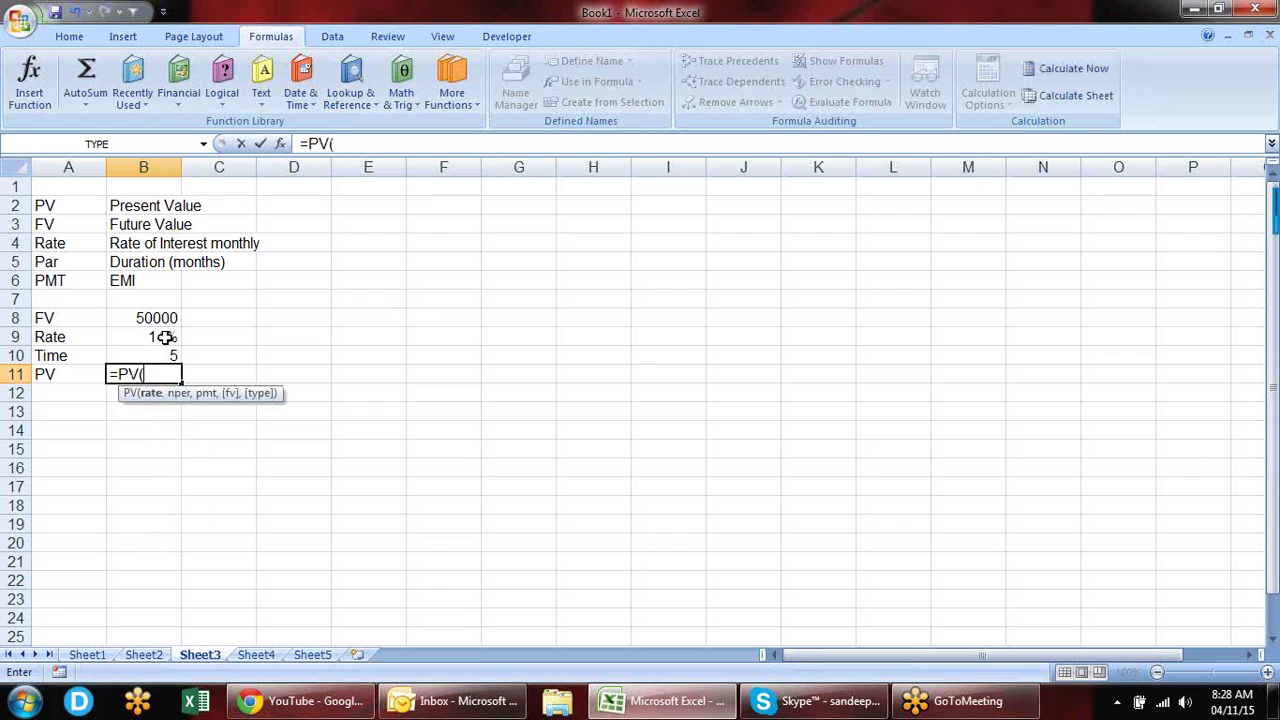
pyautogui.click(165, 337)
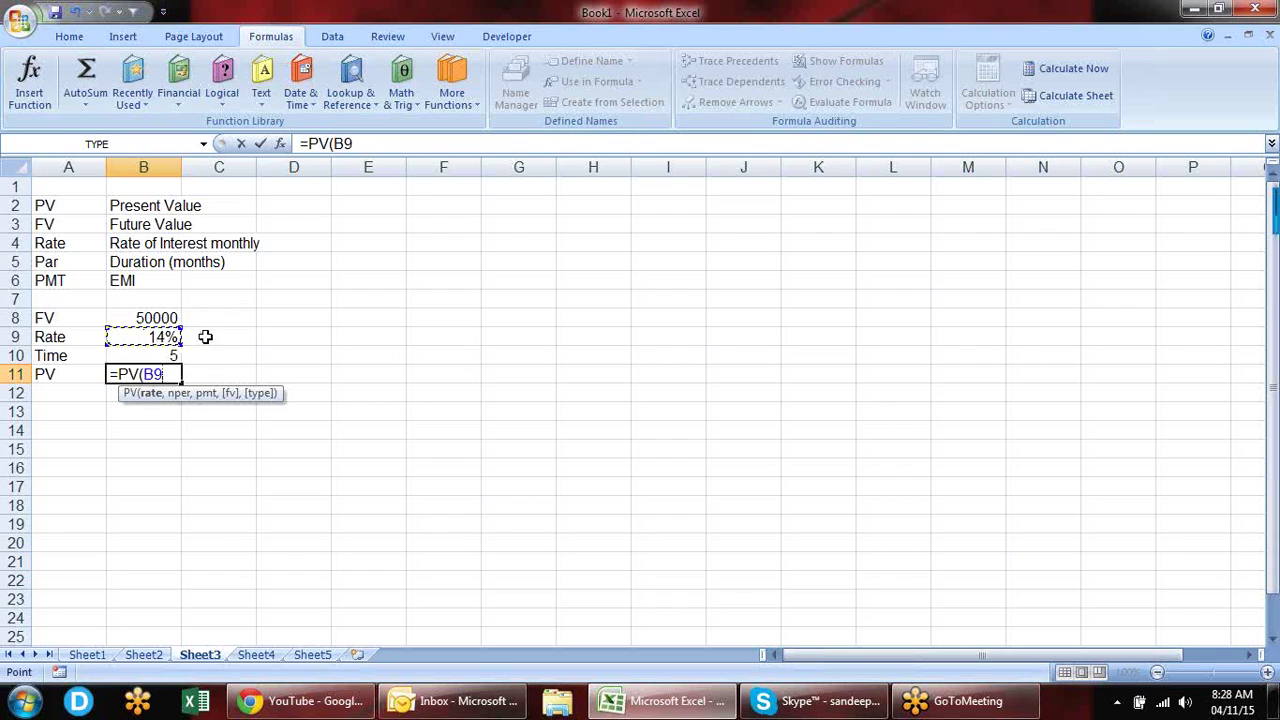
pyautogui.write('/1')
pyautogui.write('2,')
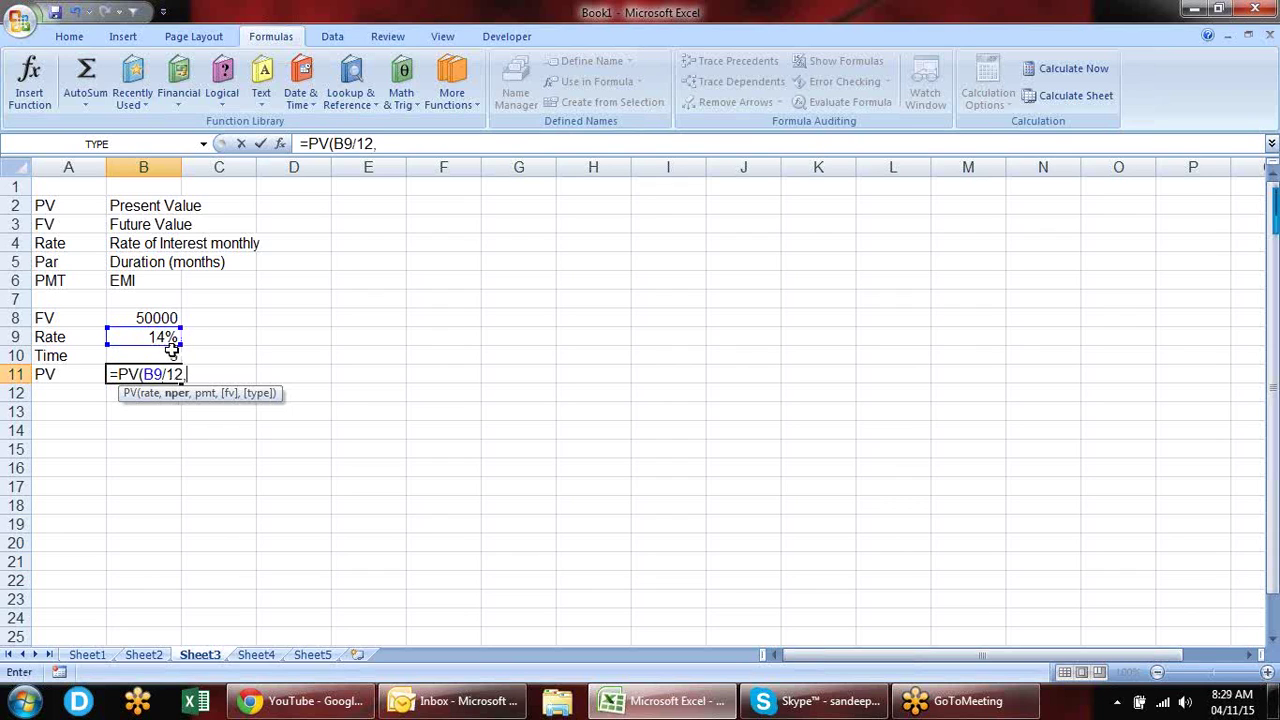
pyautogui.click(170, 355)
pyautogui.write('*')
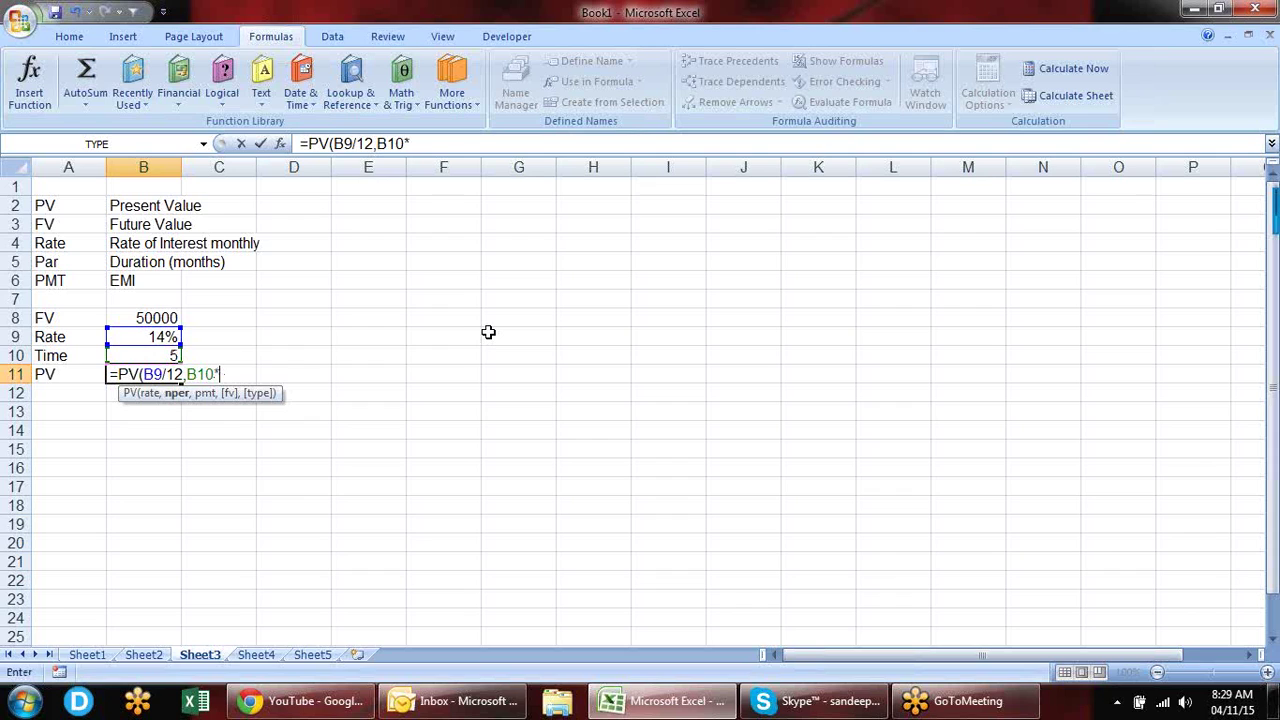
pyautogui.write('12')
pyautogui.write(',')
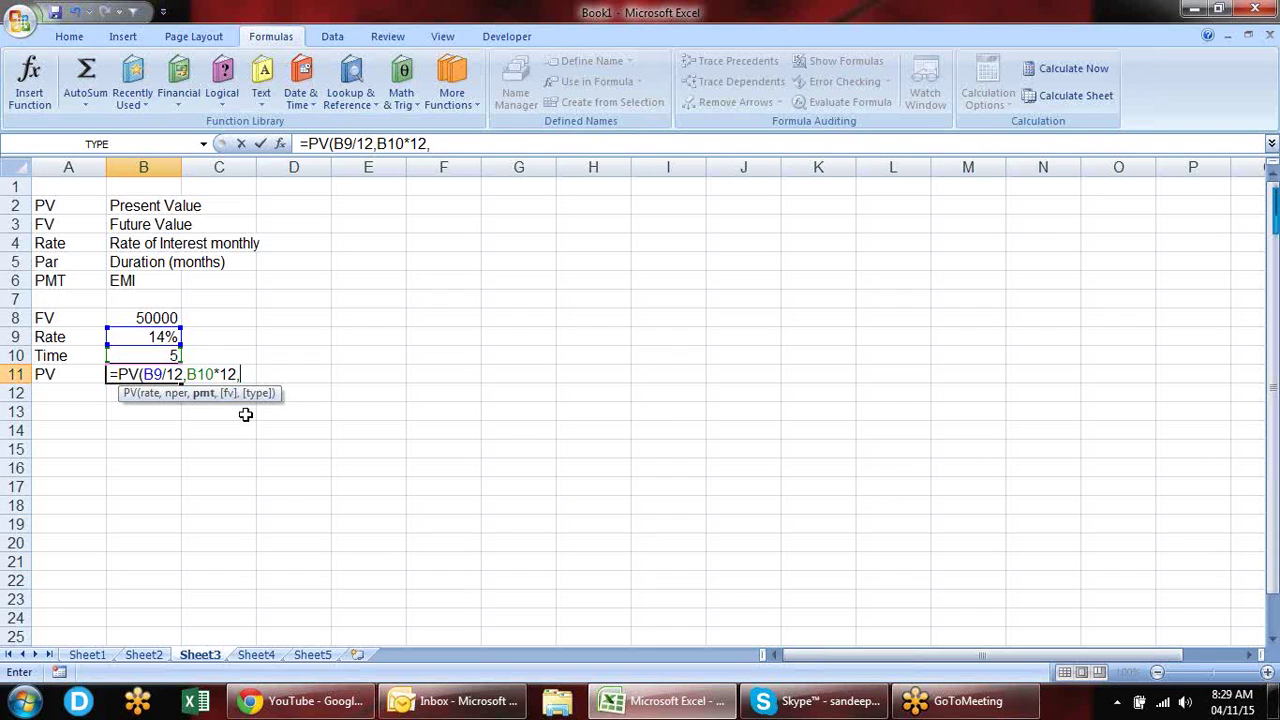
pyautogui.write('0')
pyautogui.write(',')
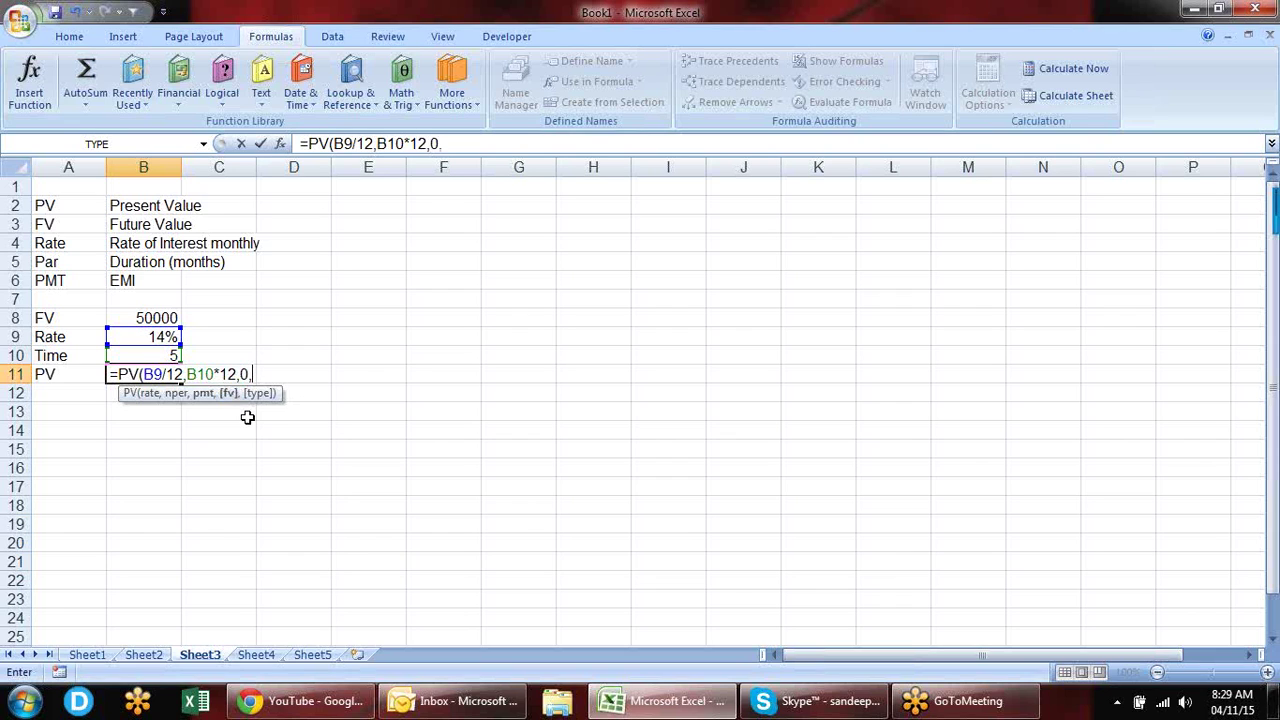
pyautogui.click(152, 318)
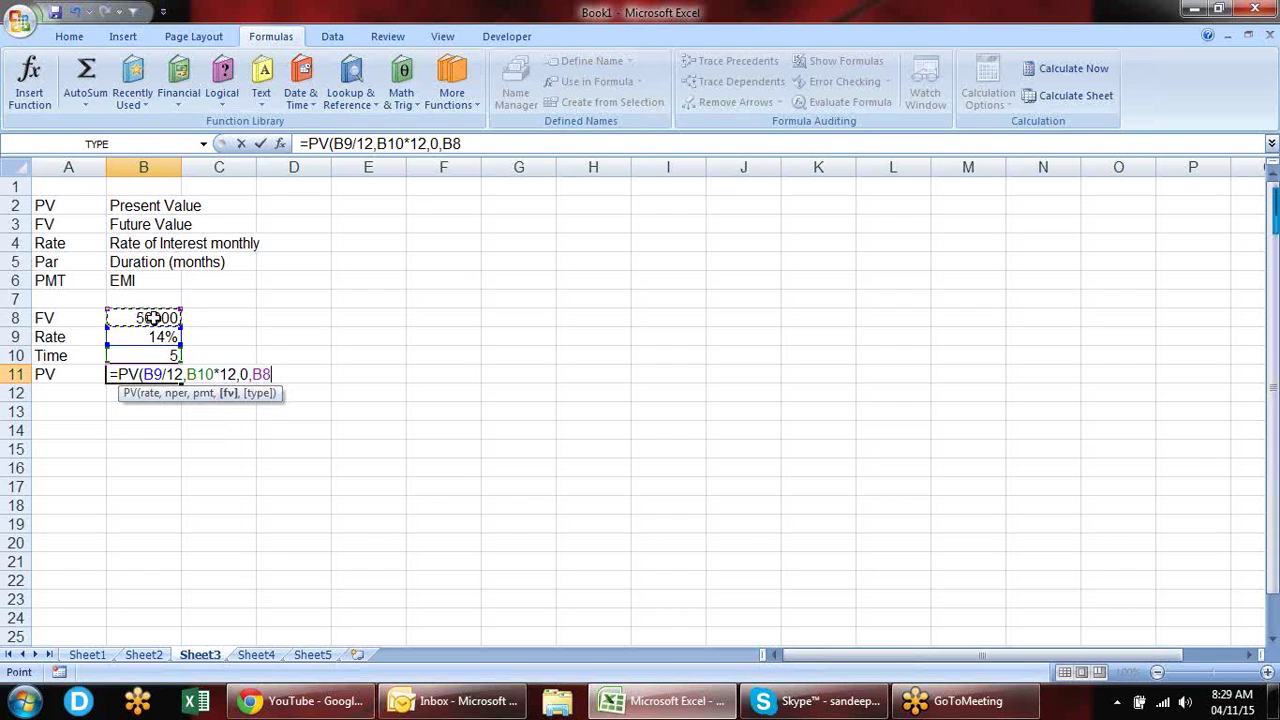
pyautogui.press('Return')
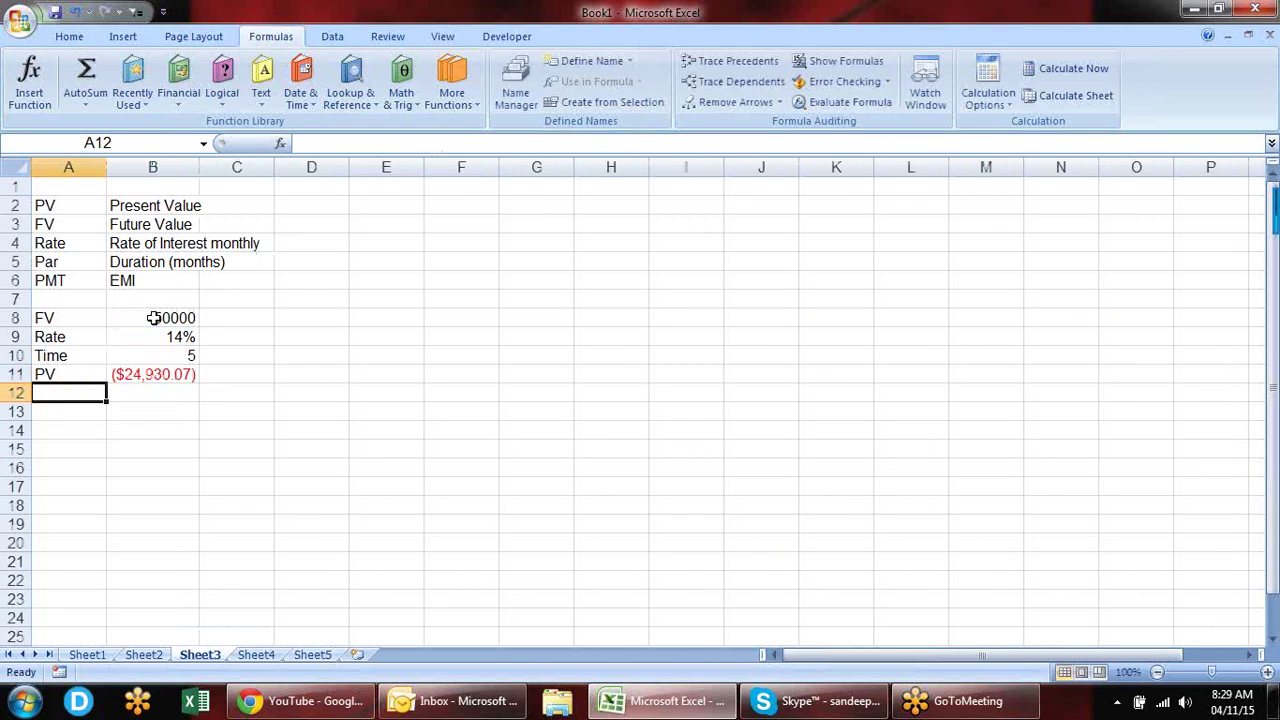
pyautogui.press('Up')
pyautogui.press('Right')
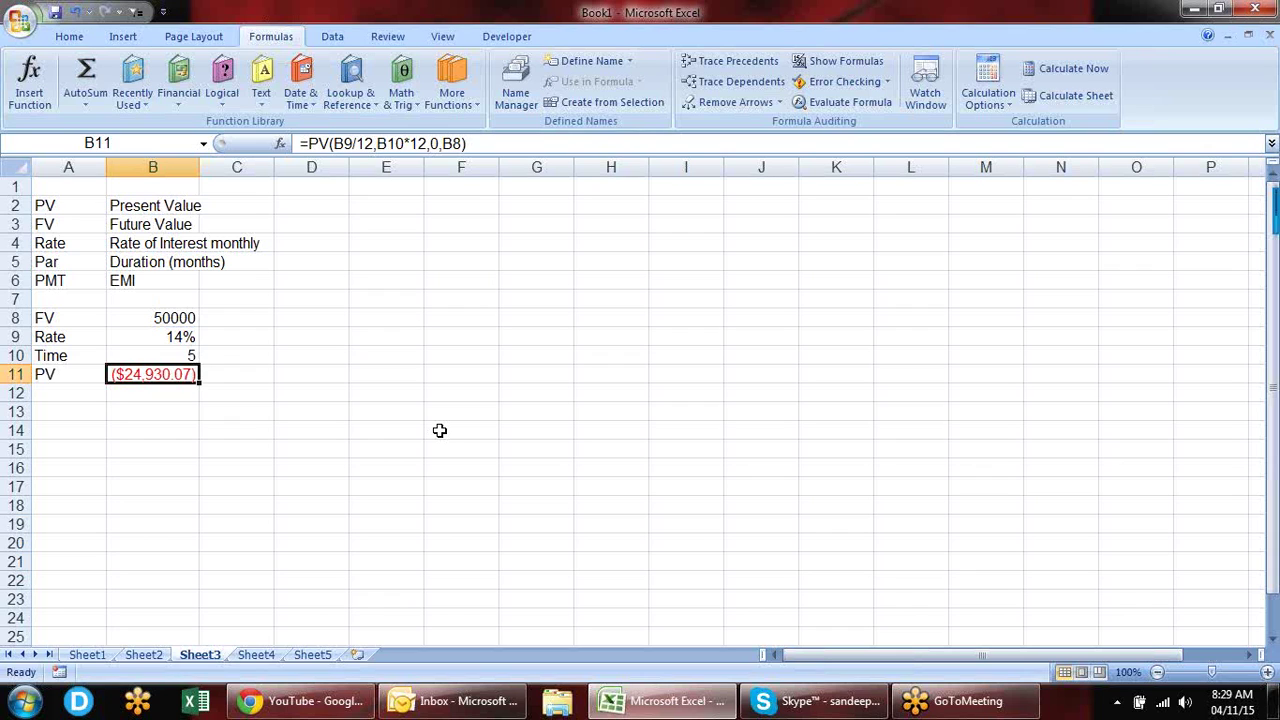
# Step: Start a second input block in D8 with PV set to 50000
pyautogui.press('Up')
pyautogui.press('Up')
pyautogui.press('Up')
pyautogui.press('Down')
pyautogui.press('Down')
pyautogui.press('Down')
pyautogui.press('Down')
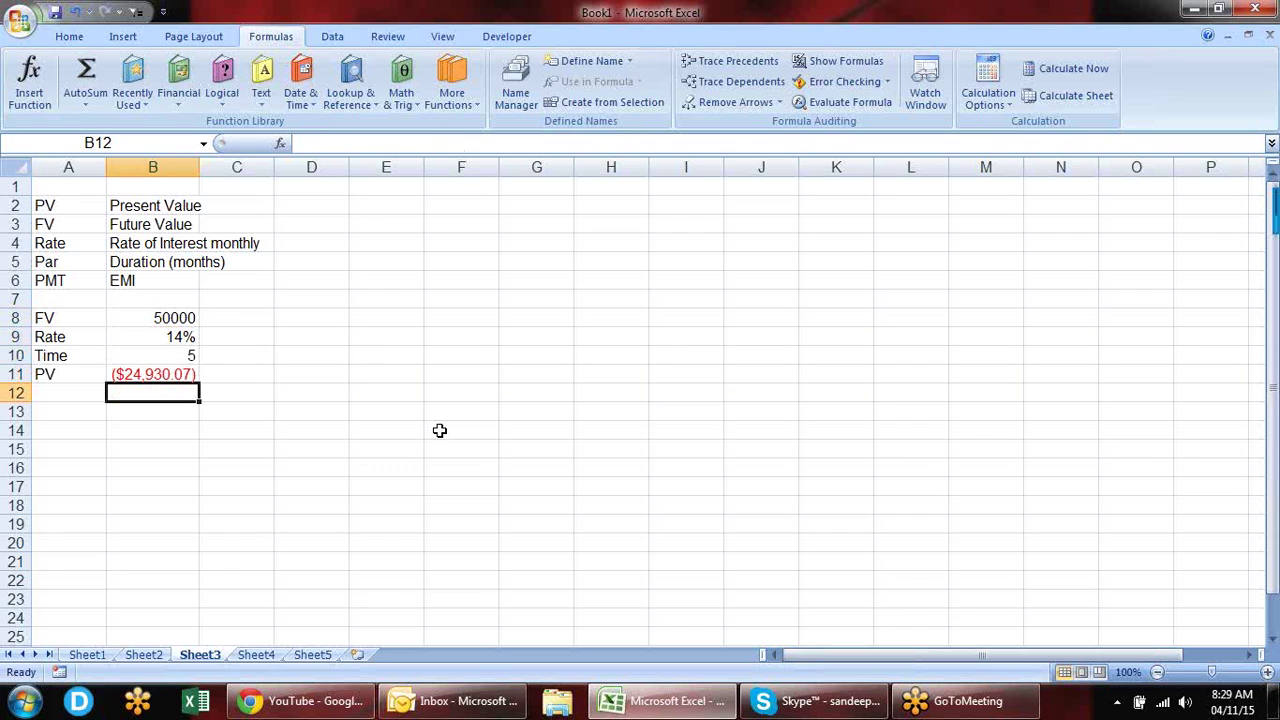
pyautogui.press('Right')
pyautogui.press('Right')
pyautogui.press('Up')
pyautogui.press('Up')
pyautogui.press('Up')
pyautogui.press('Up')
pyautogui.write('PV')
pyautogui.press('Tab')
pyautogui.write('000')
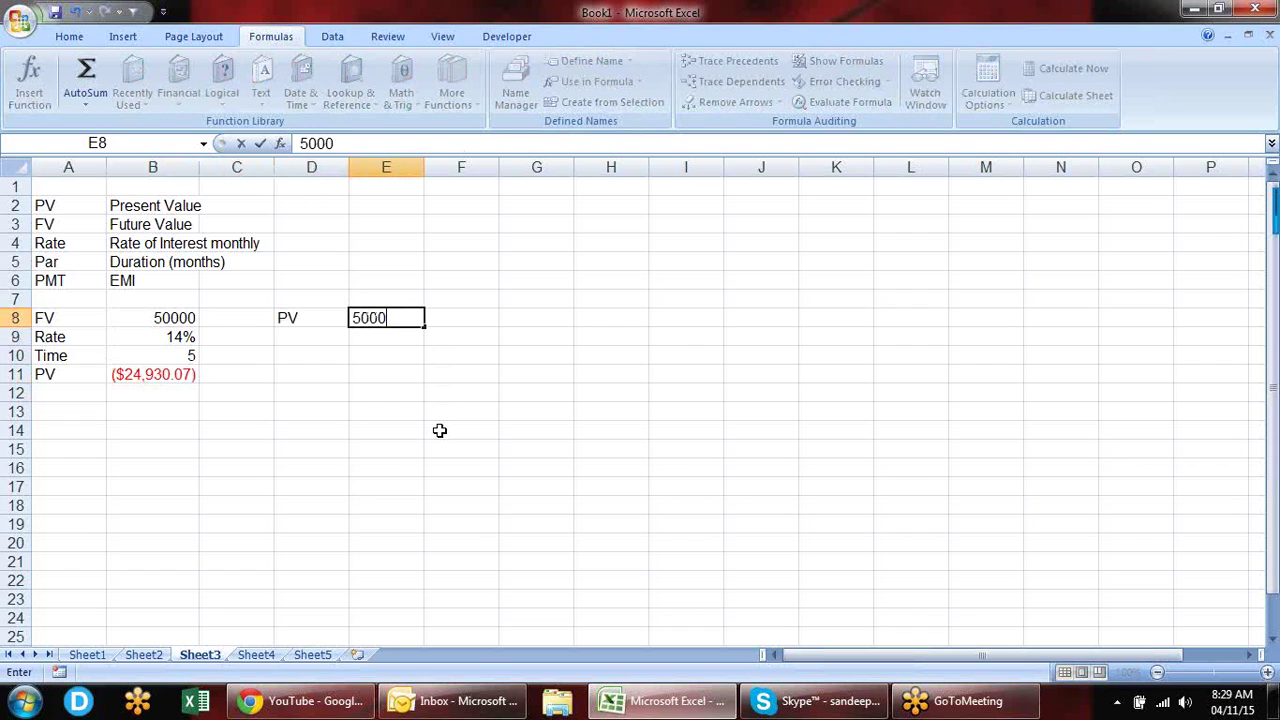
pyautogui.write('0')
pyautogui.press('Return')
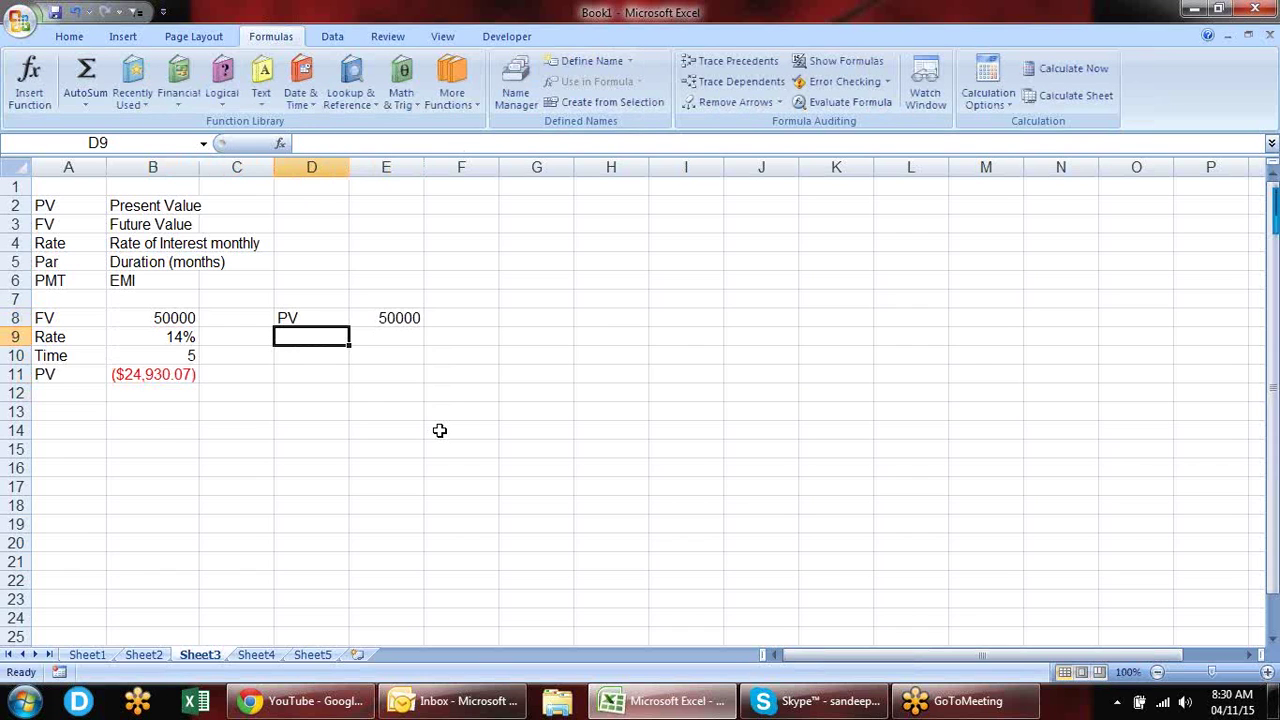
# Step: Add Rate 14% and Time 5 beneath it in rows 9 and 10
pyautogui.write('Rate')
pyautogui.press('Tab')
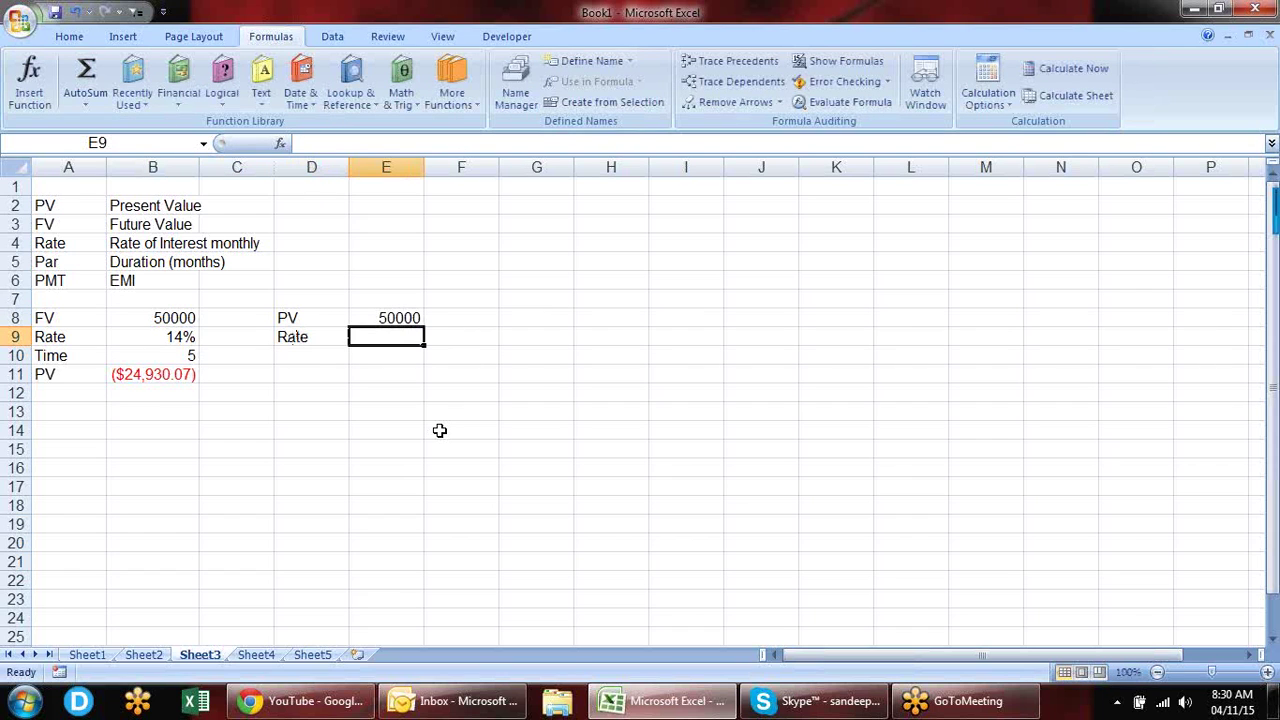
pyautogui.write('14')
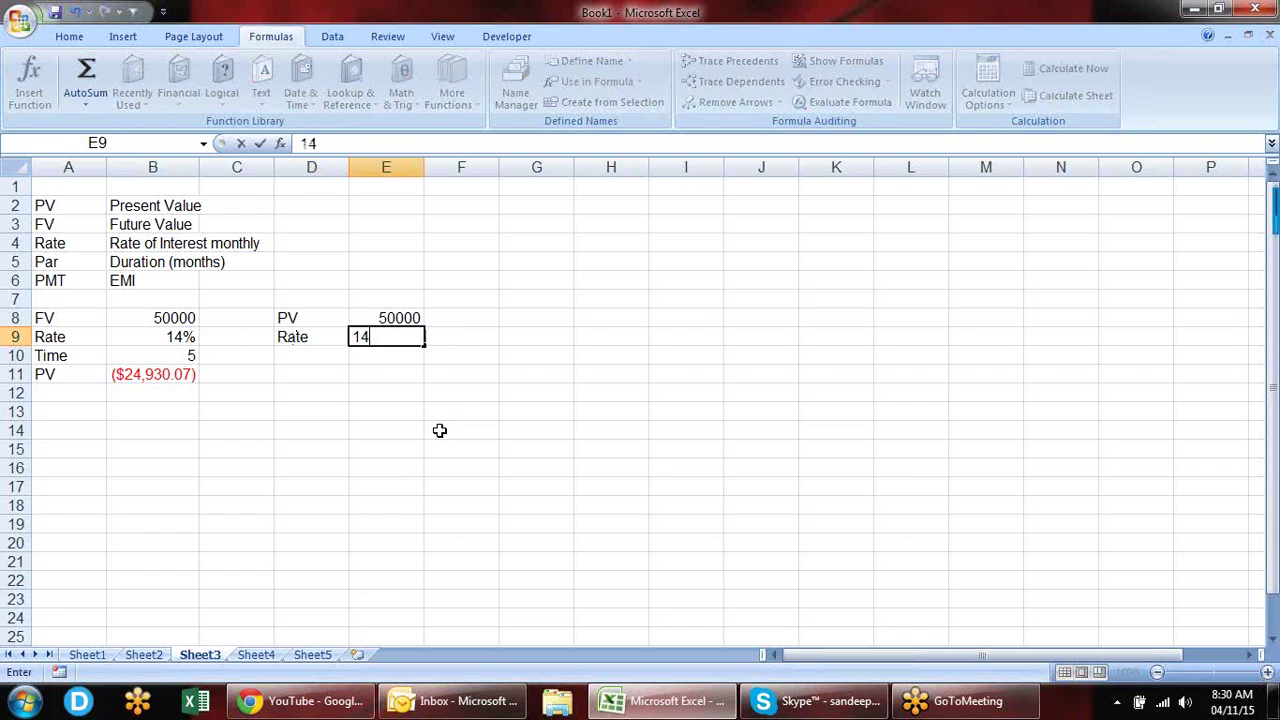
pyautogui.write('%')
pyautogui.press('Return')
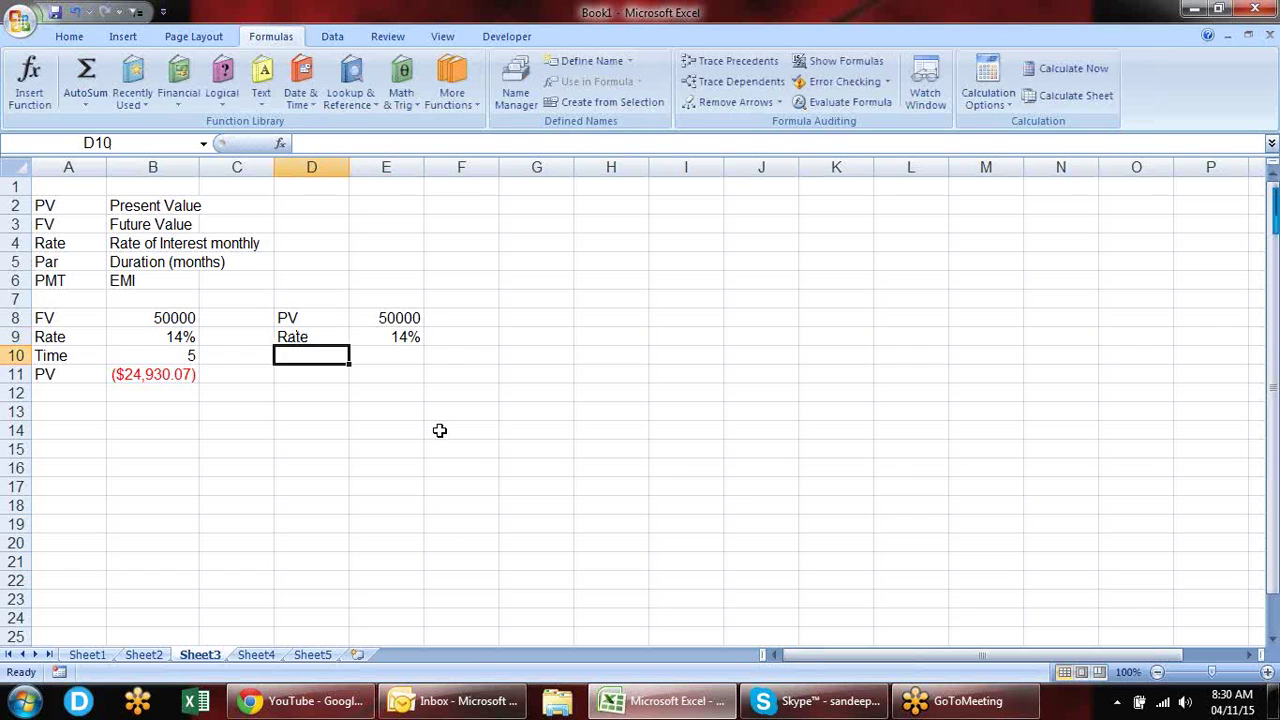
pyautogui.write('Time')
pyautogui.press('Tab')
pyautogui.write('5')
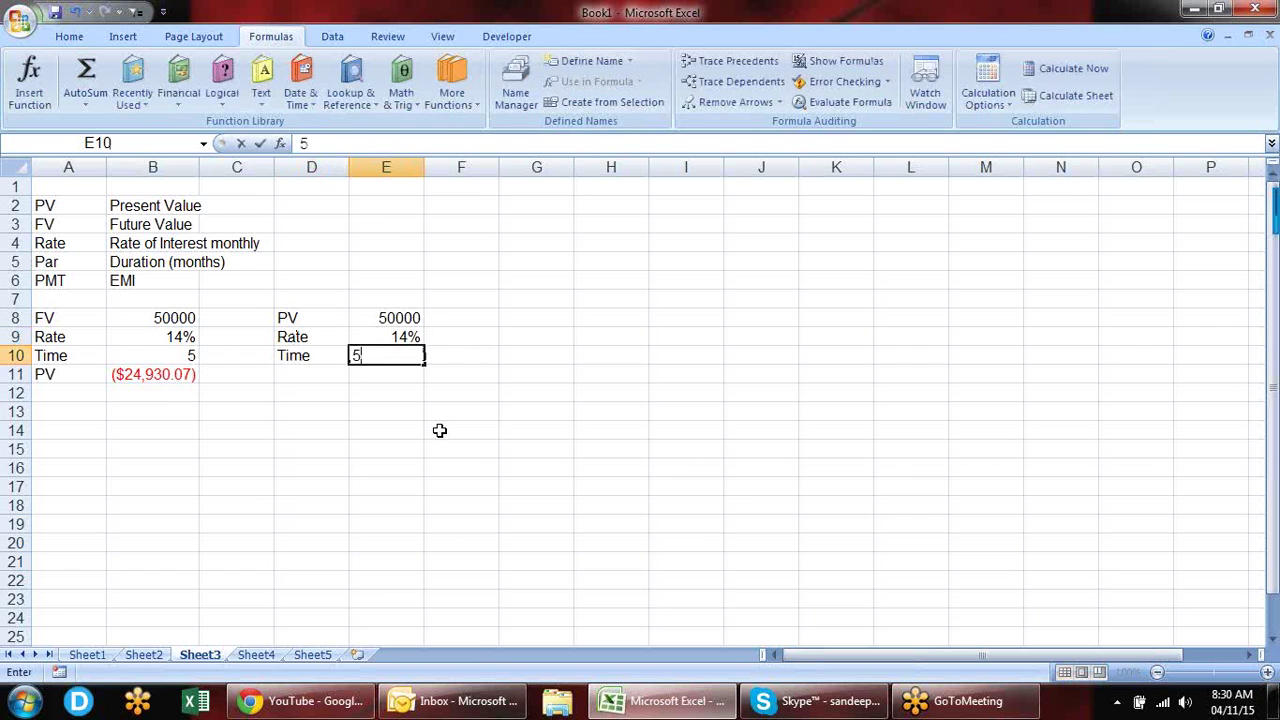
pyautogui.press('Return')
# Step: Label D11 FV and enter =FV(E9/12,E10*12,0,E8) in E11, giving ($100,280.49)
pyautogui.write('FV')
pyautogui.press('Tab')
pyautogui.write('=')
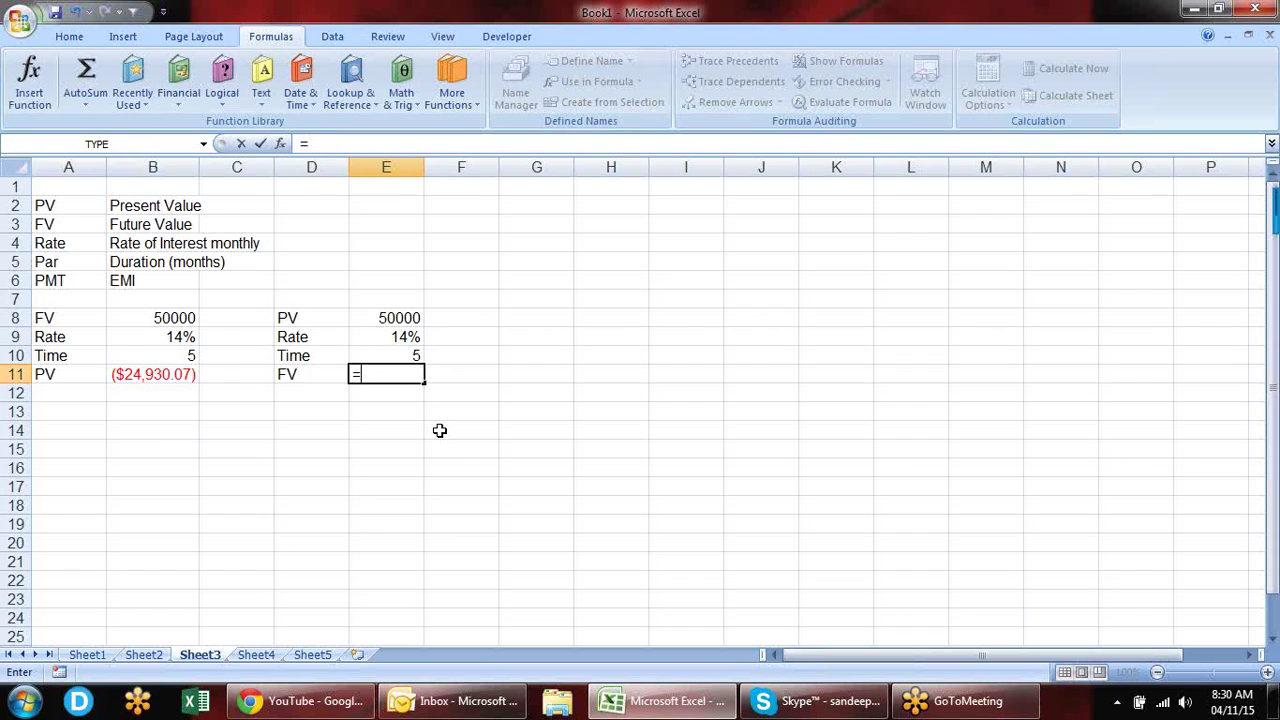
pyautogui.write('fv(')
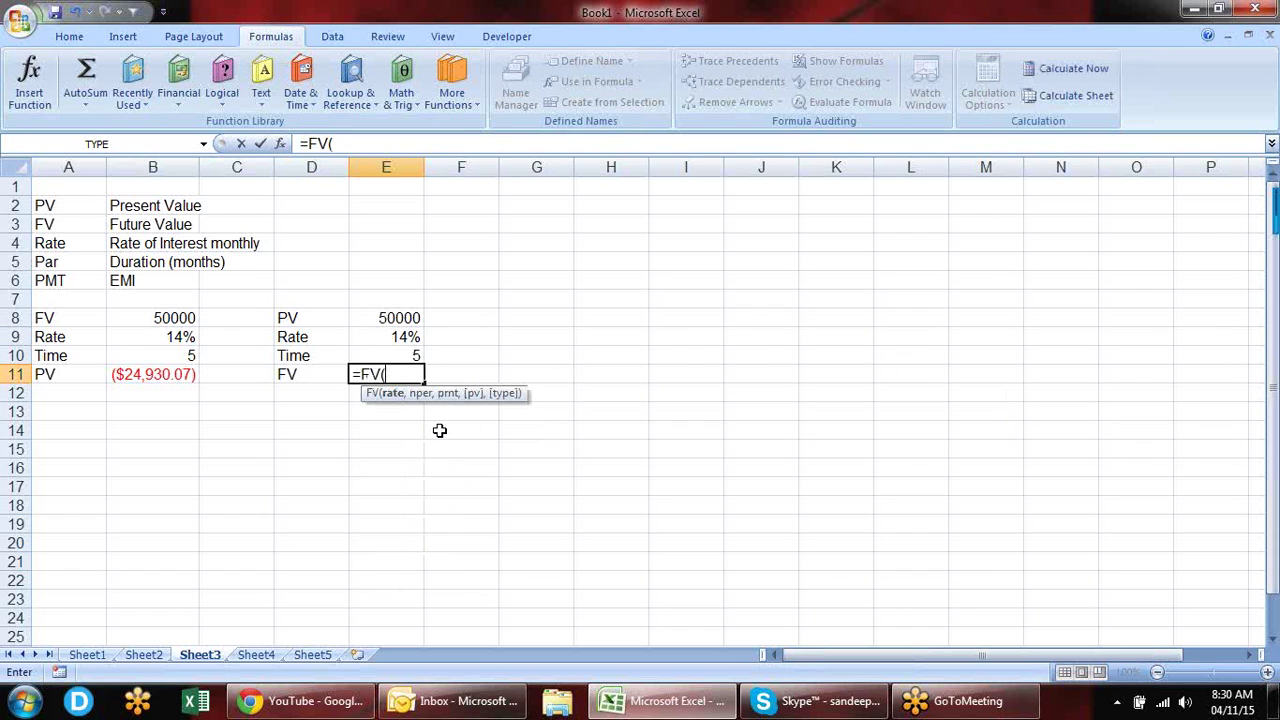
pyautogui.click(414, 337)
pyautogui.write('/12,')
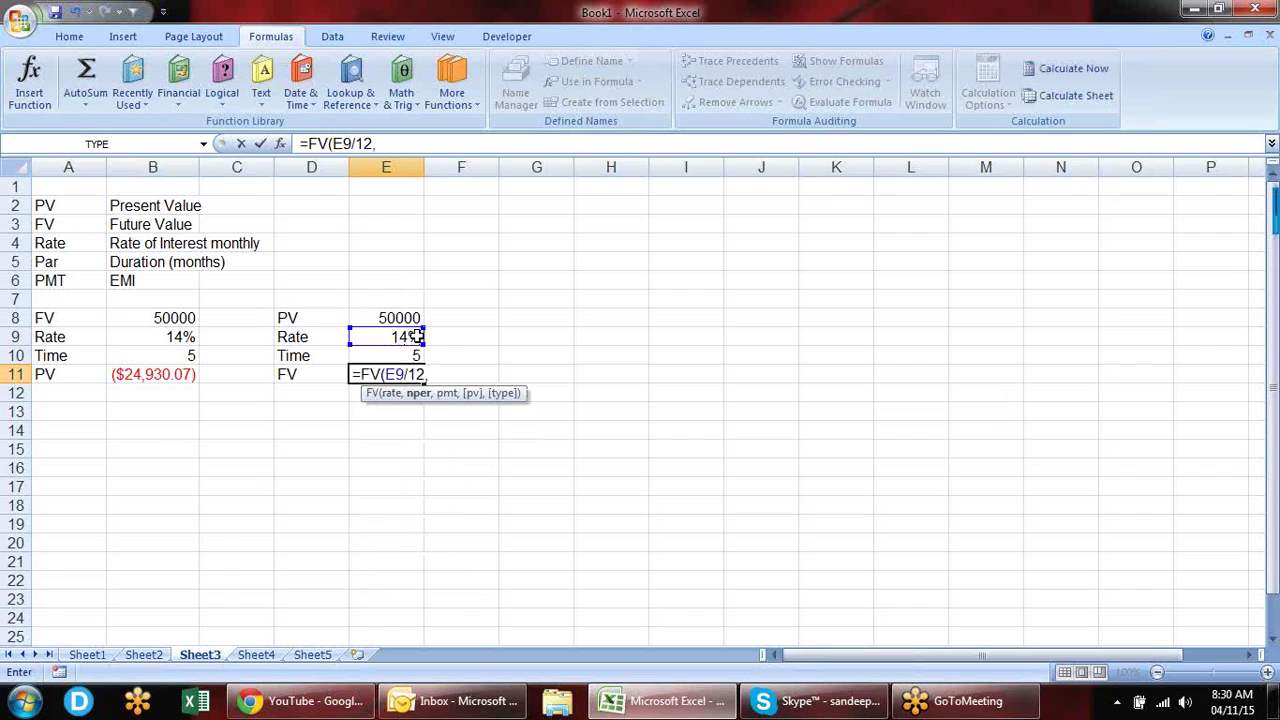
pyautogui.click(411, 353)
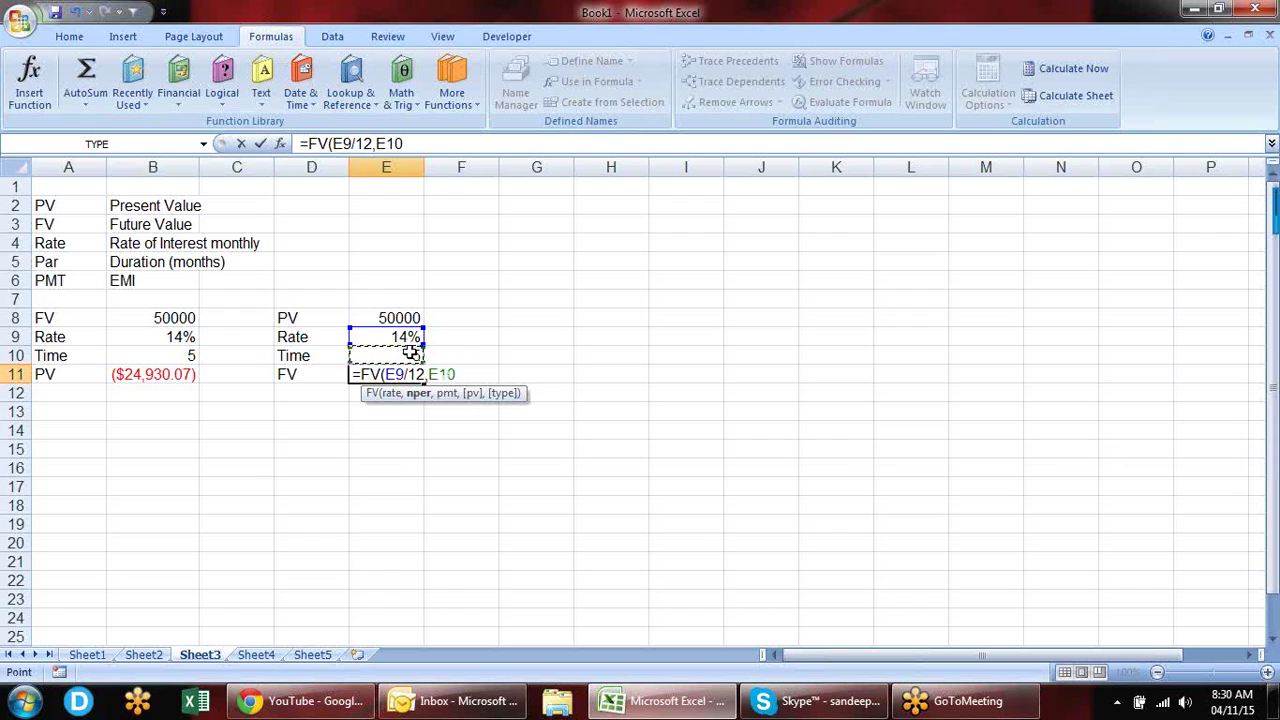
pyautogui.write('*')
pyautogui.write('12,0,')
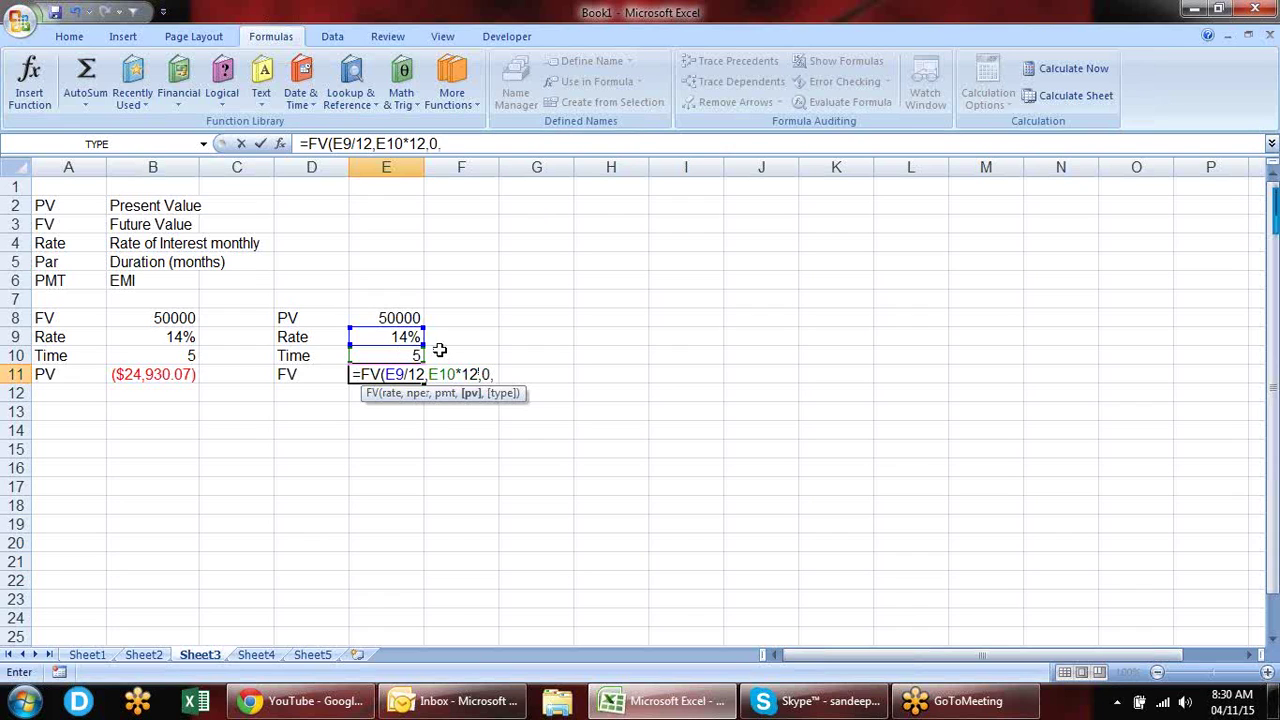
pyautogui.click(411, 318)
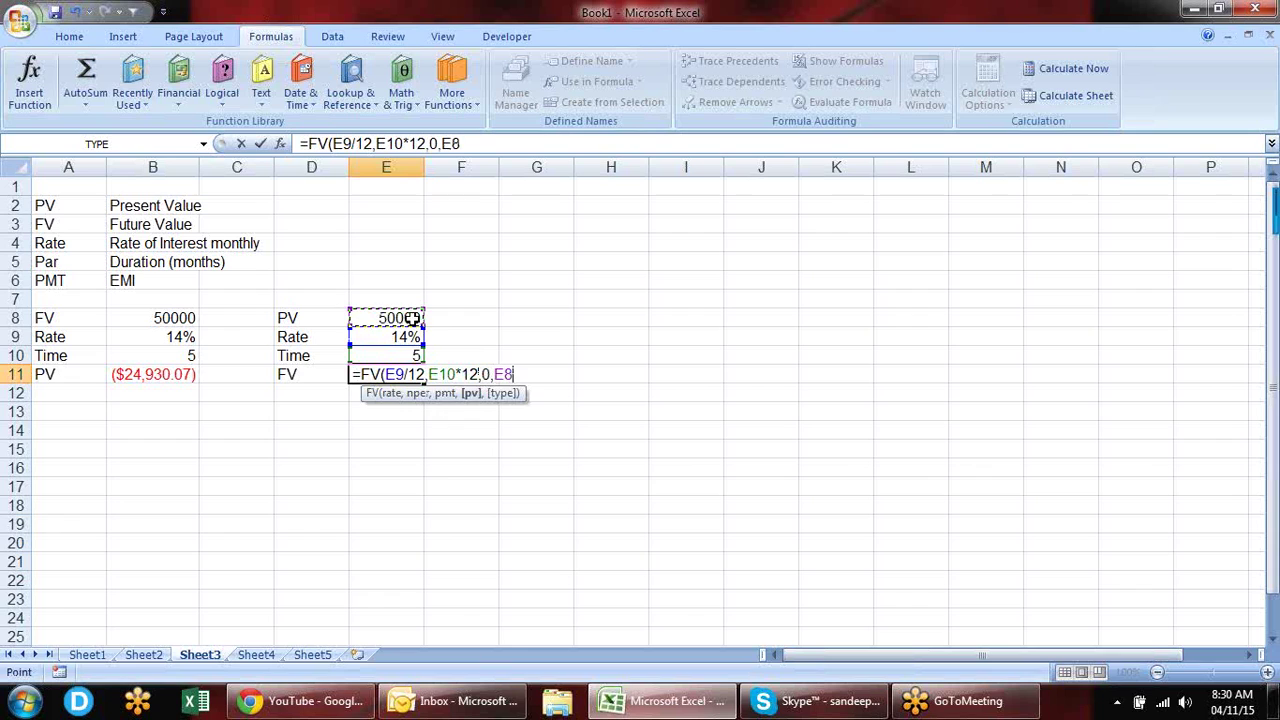
pyautogui.write(')')
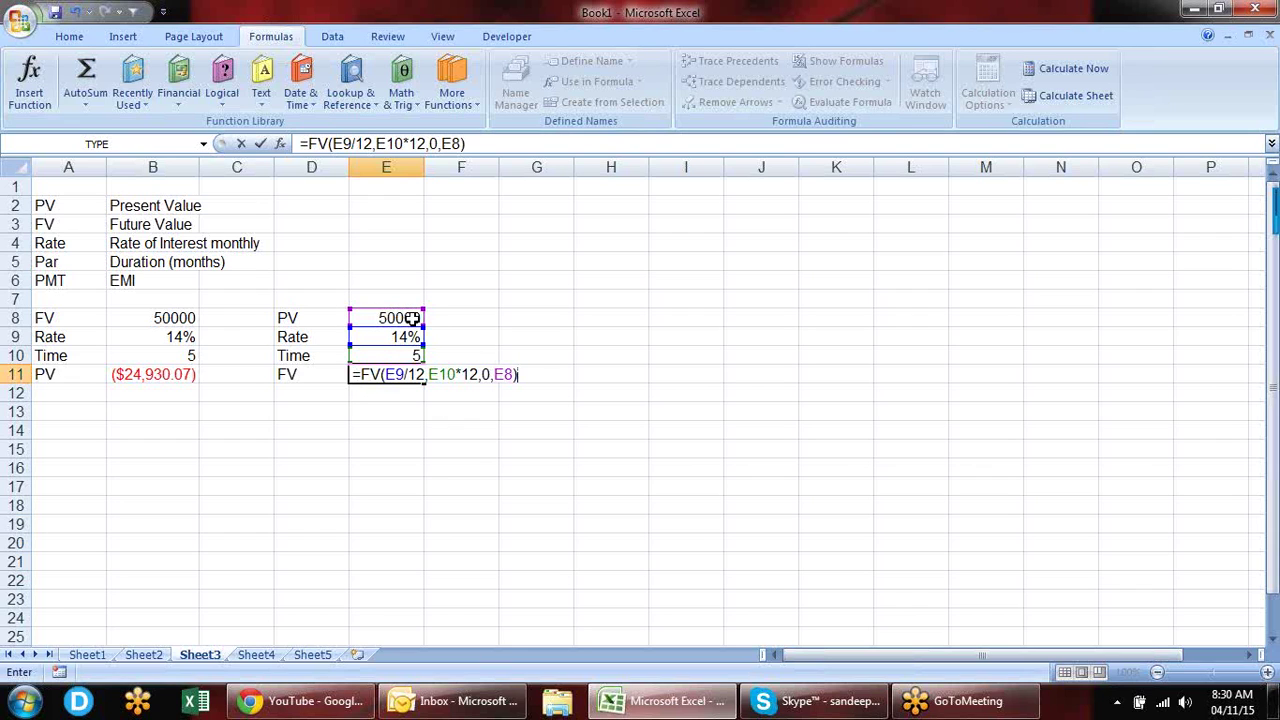
pyautogui.press('Return')
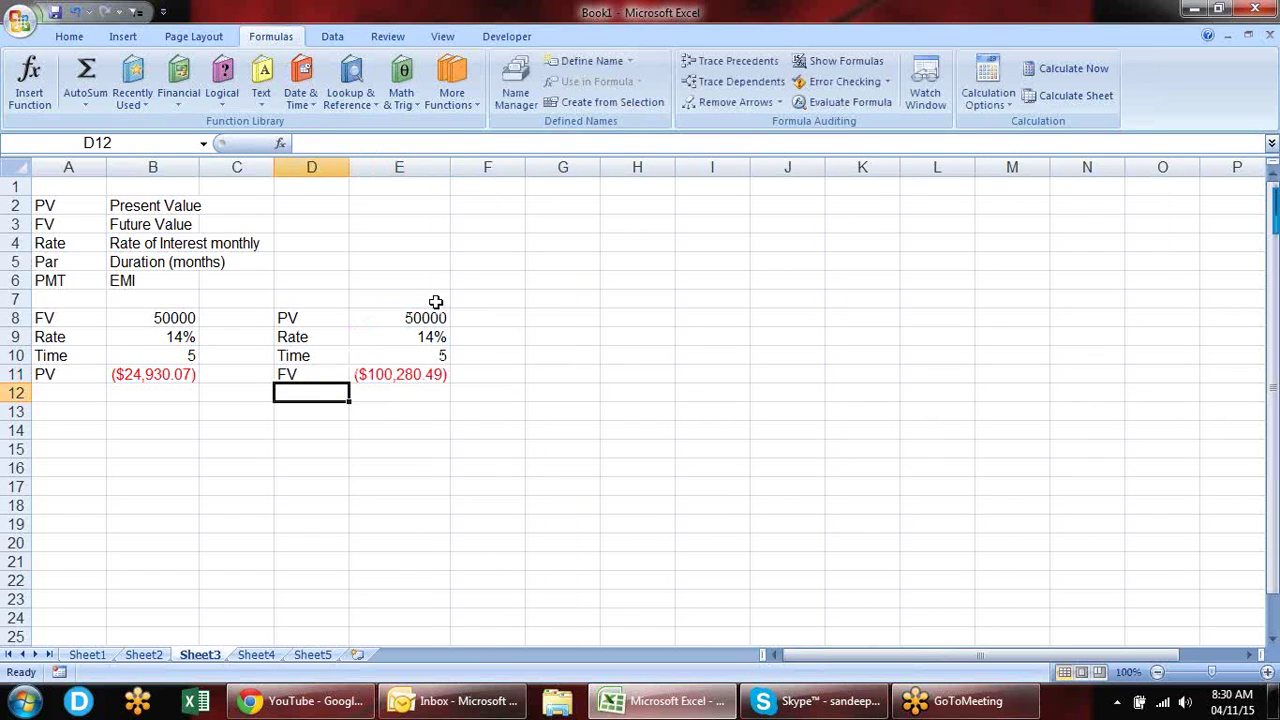
pyautogui.click(425, 372)
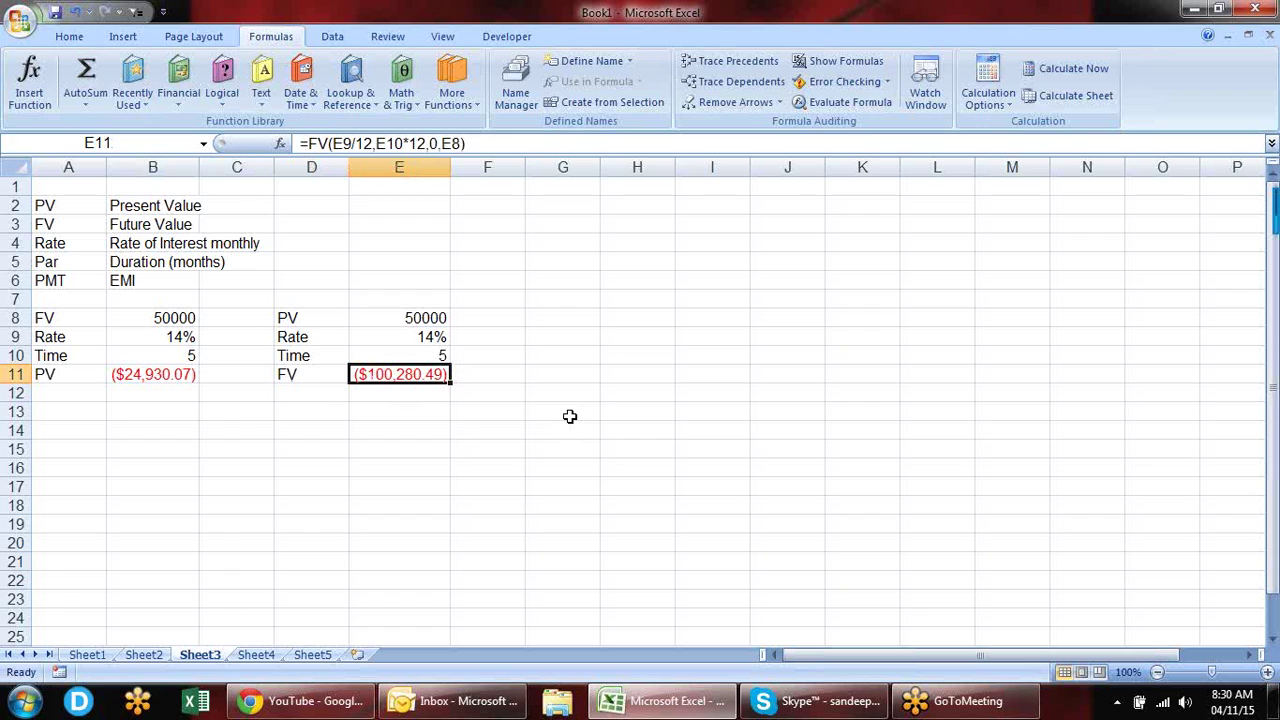
pyautogui.press('Left')
pyautogui.press('Left')
pyautogui.press('Left')
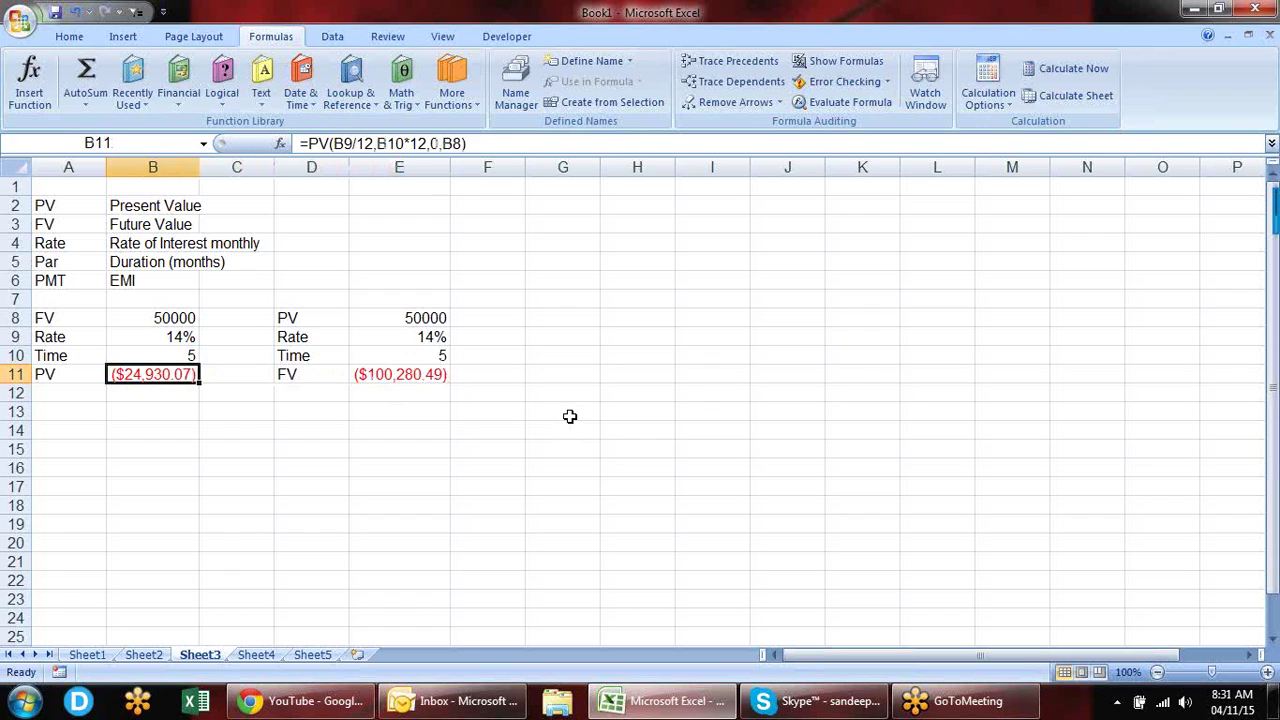
pyautogui.press('Left')
pyautogui.press('Down')
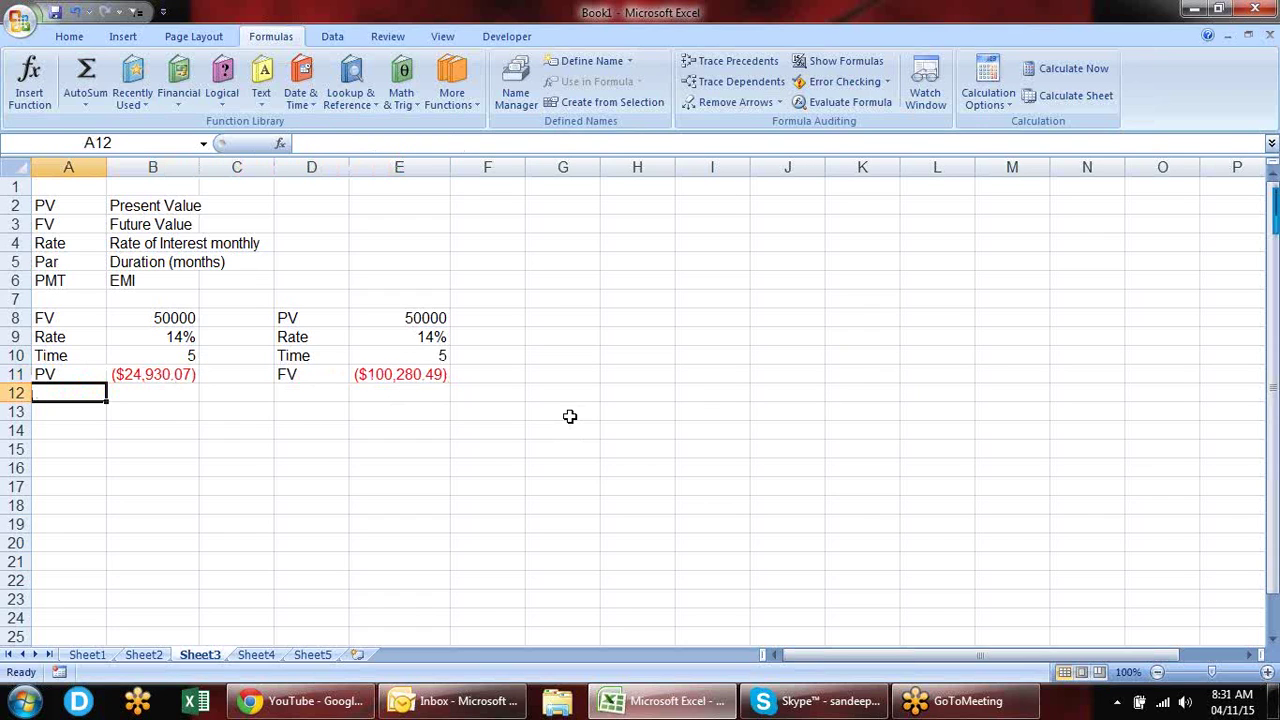
# Step: Enter the monthly payment formula =PMT(B9/12,B10*12,0,B8) in A12
pyautogui.write('=PMT(')
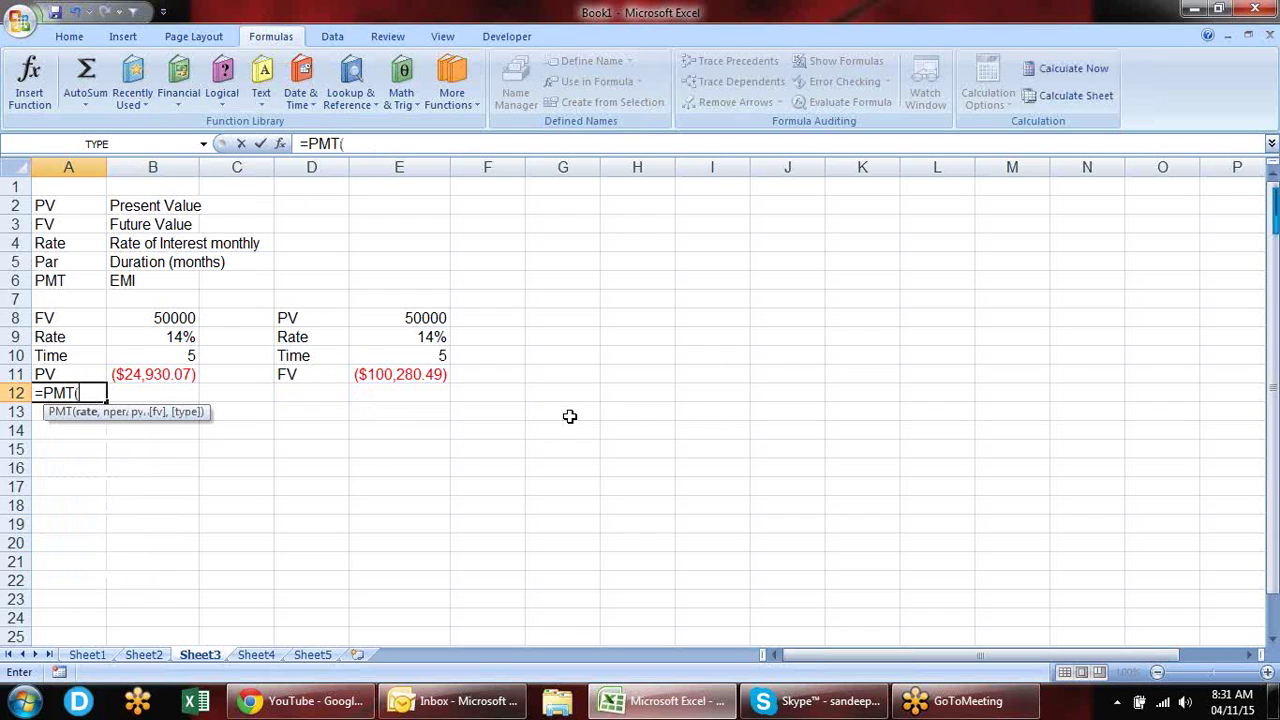
pyautogui.click(176, 340)
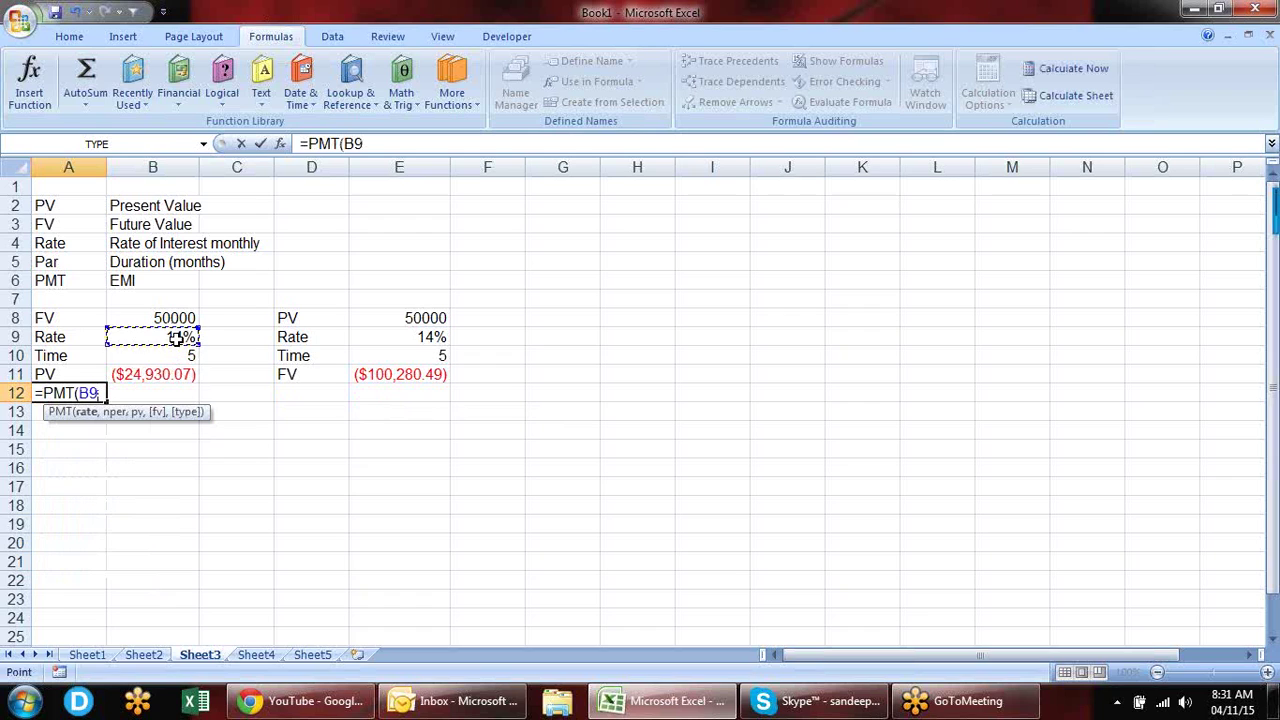
pyautogui.write('/12')
pyautogui.write(',')
pyautogui.click(186, 353)
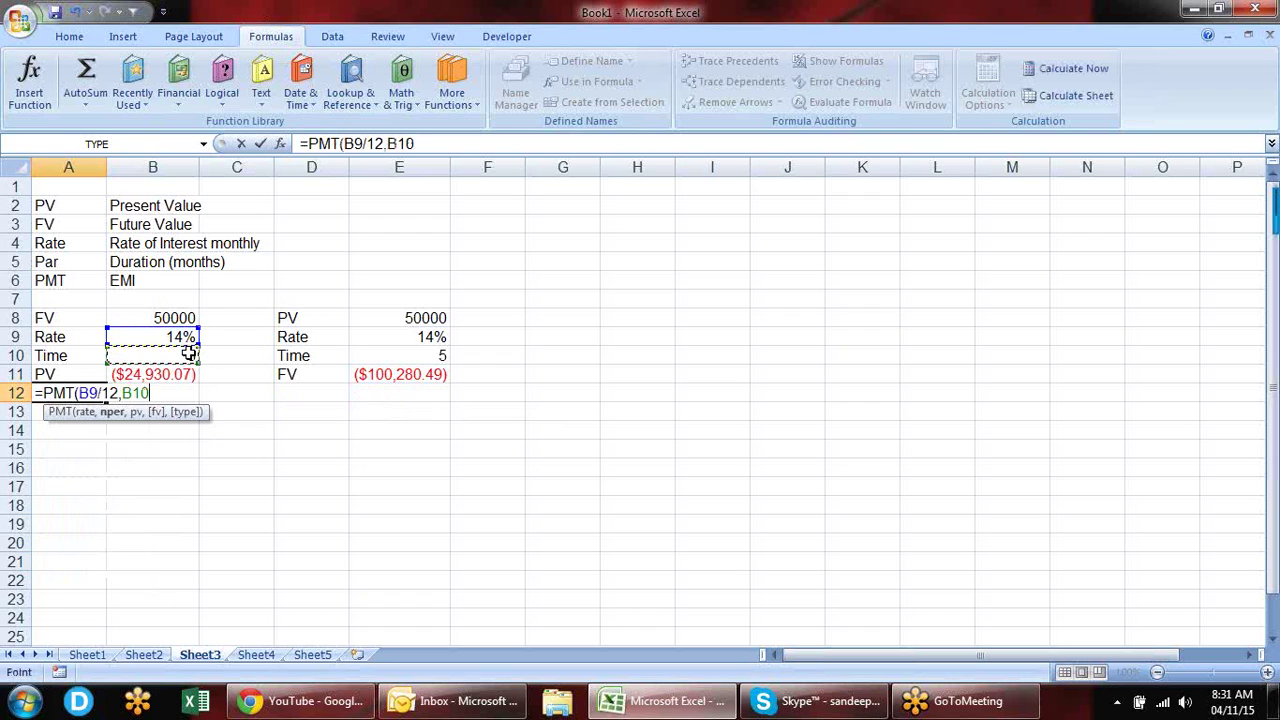
pyautogui.write('*12')
pyautogui.write(',')
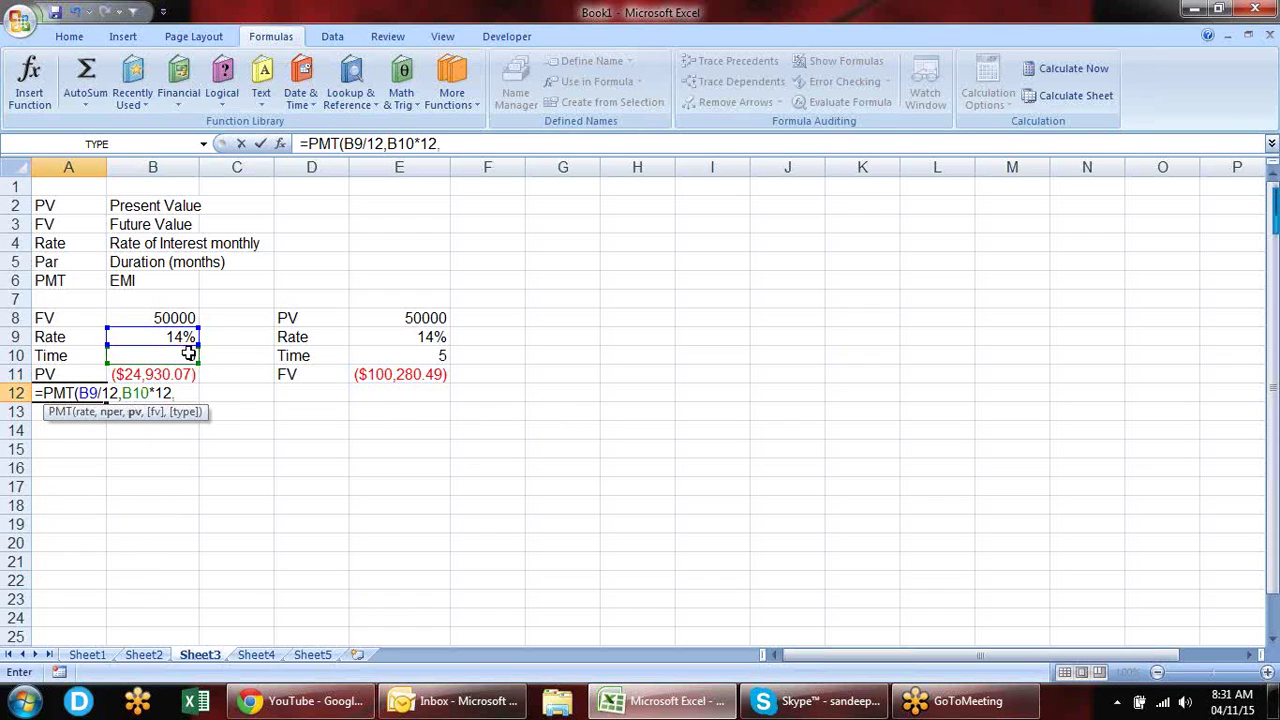
pyautogui.click(187, 316)
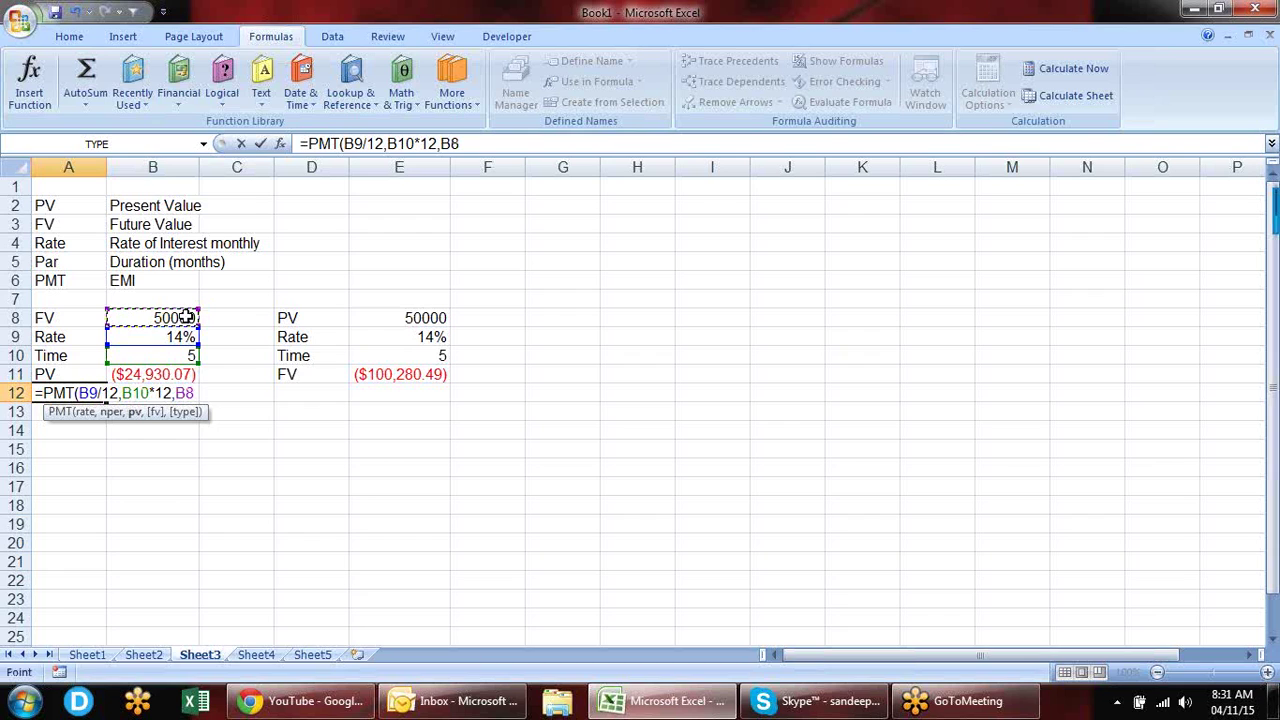
pyautogui.press('BackSpace')
pyautogui.press('BackSpace')
pyautogui.write('0')
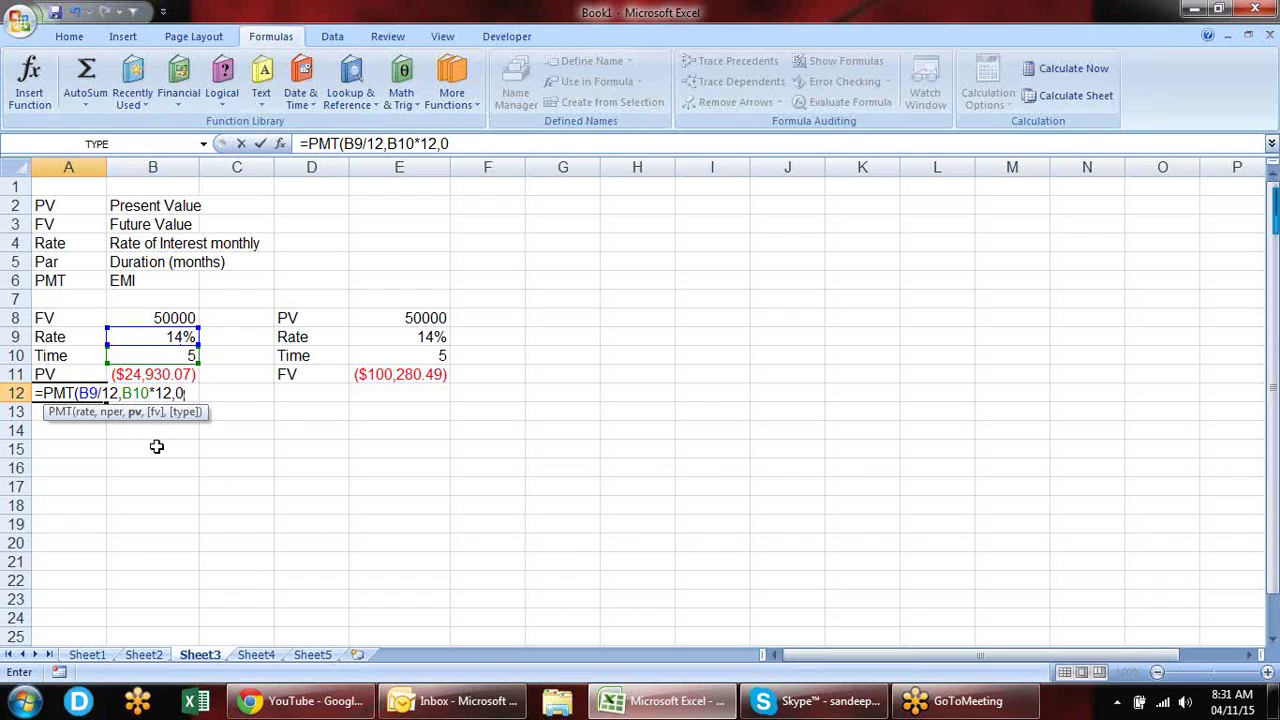
pyautogui.write(',')
pyautogui.click(175, 318)
pyautogui.press('Return')
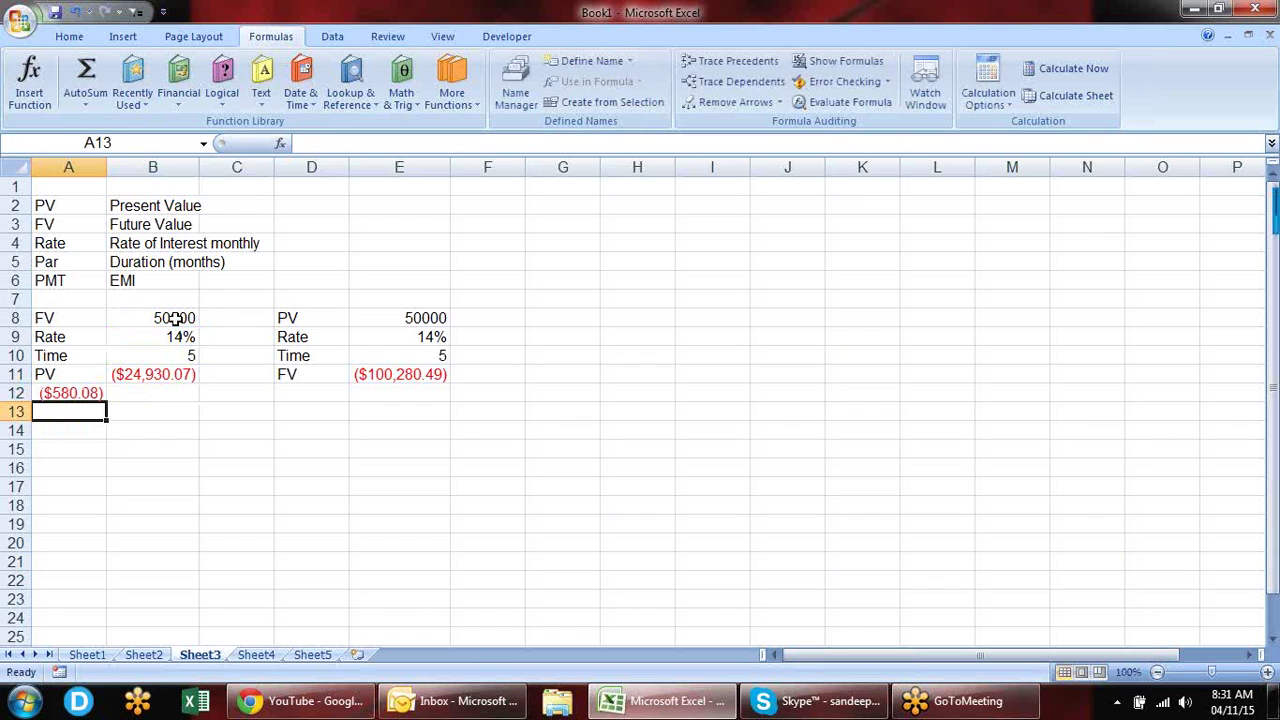
# Step: Bold the ($580.08) payment and move it from A12 to B12
pyautogui.press('Up')
pyautogui.hotkey('ctrl', 'b')
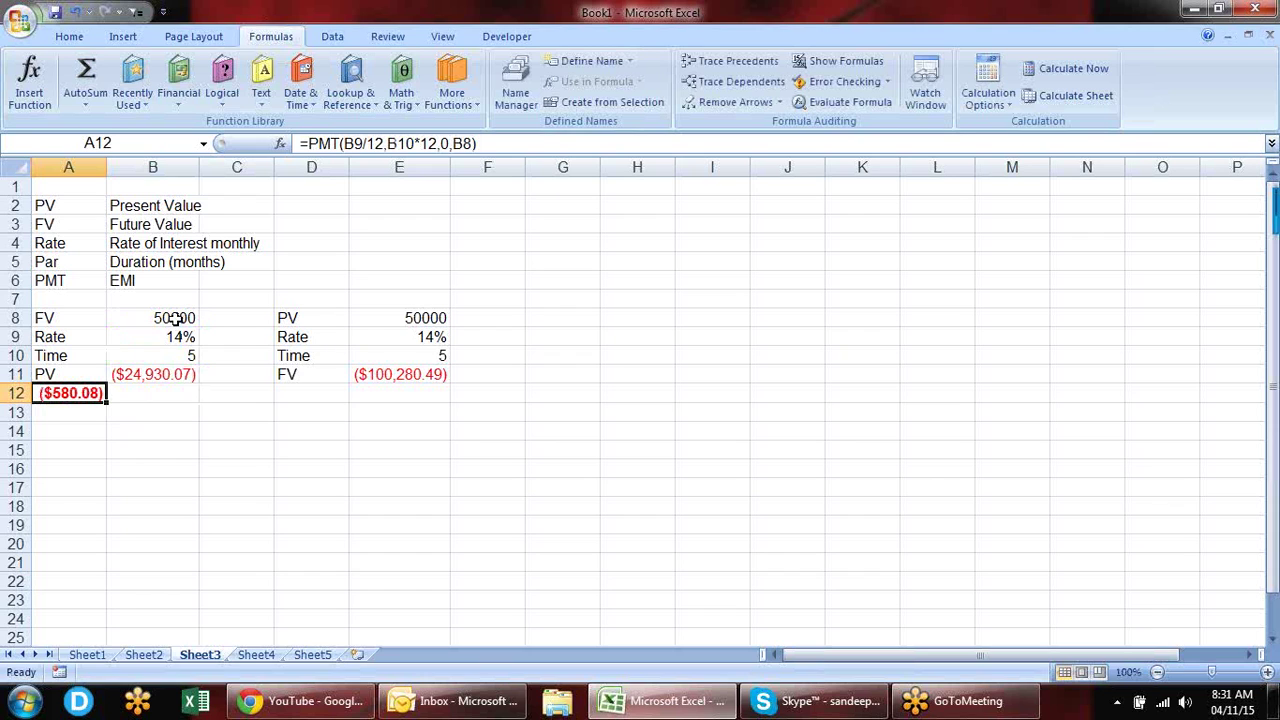
pyautogui.hotkey('ctrl', 'x')
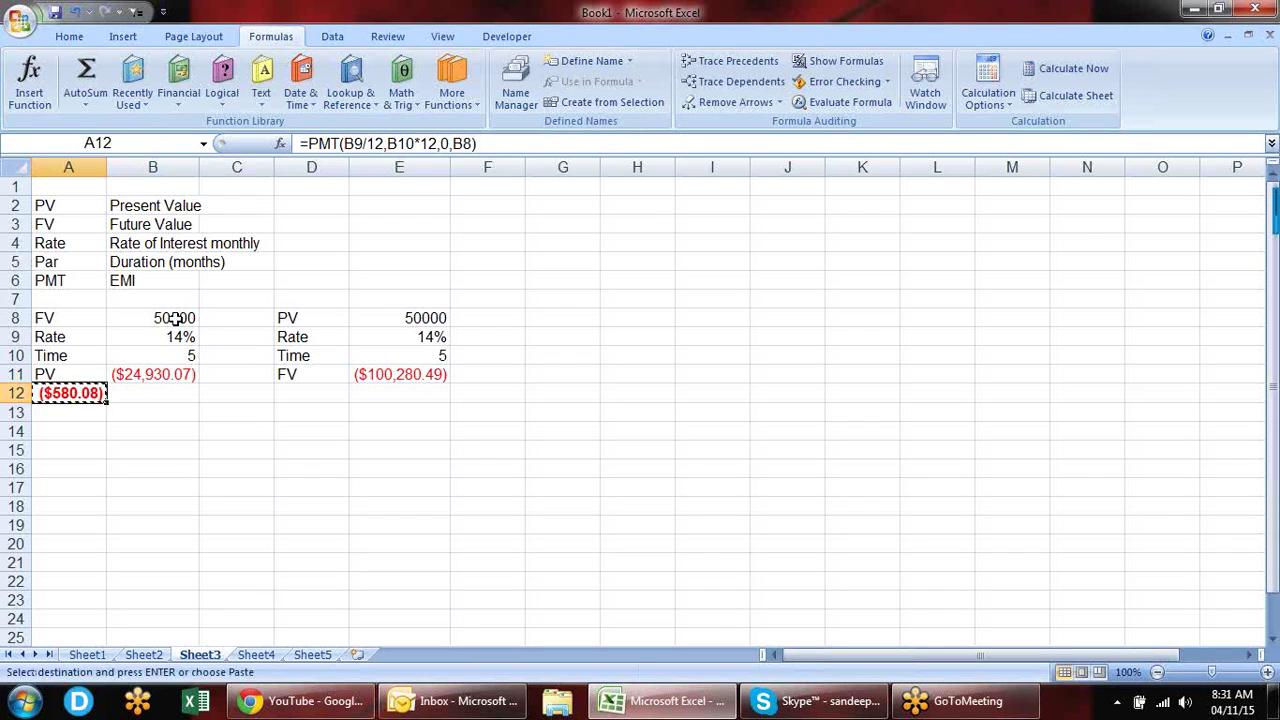
pyautogui.press('Right')
pyautogui.hotkey('ctrl', 'v')
pyautogui.press('Left')
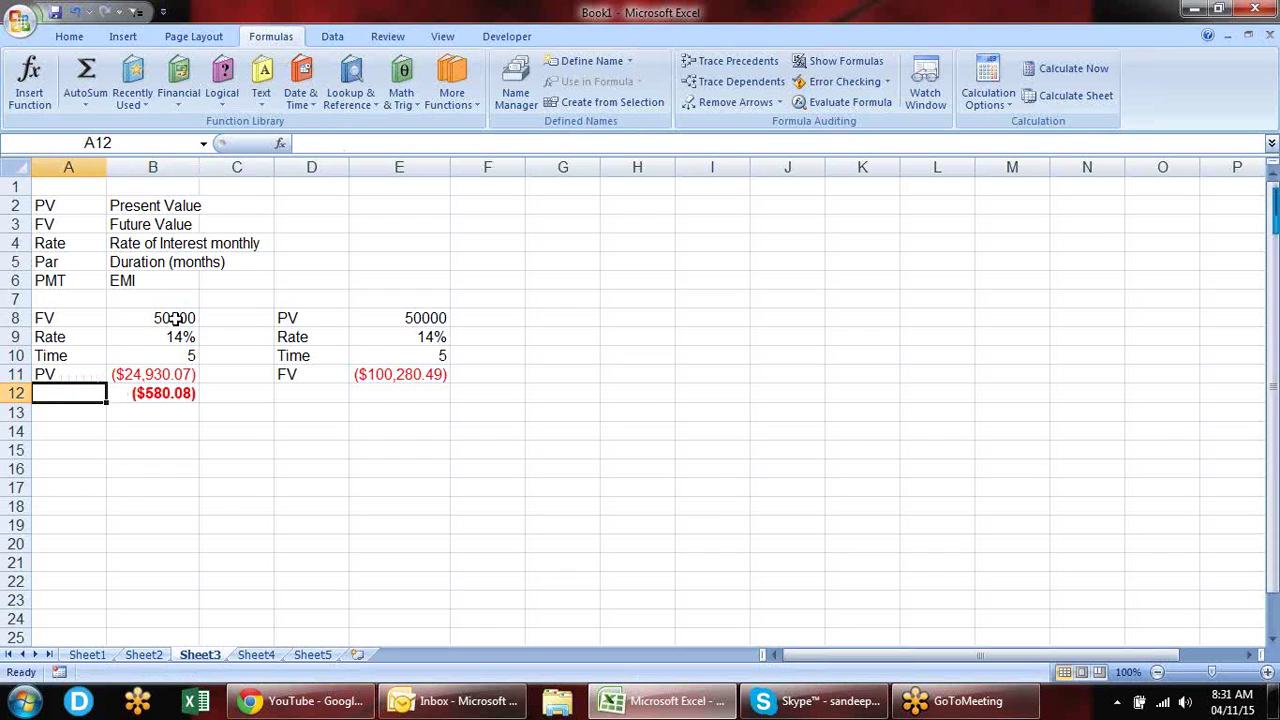
# Step: Label both A12 and D12 as PMT
pyautogui.write('PMT')
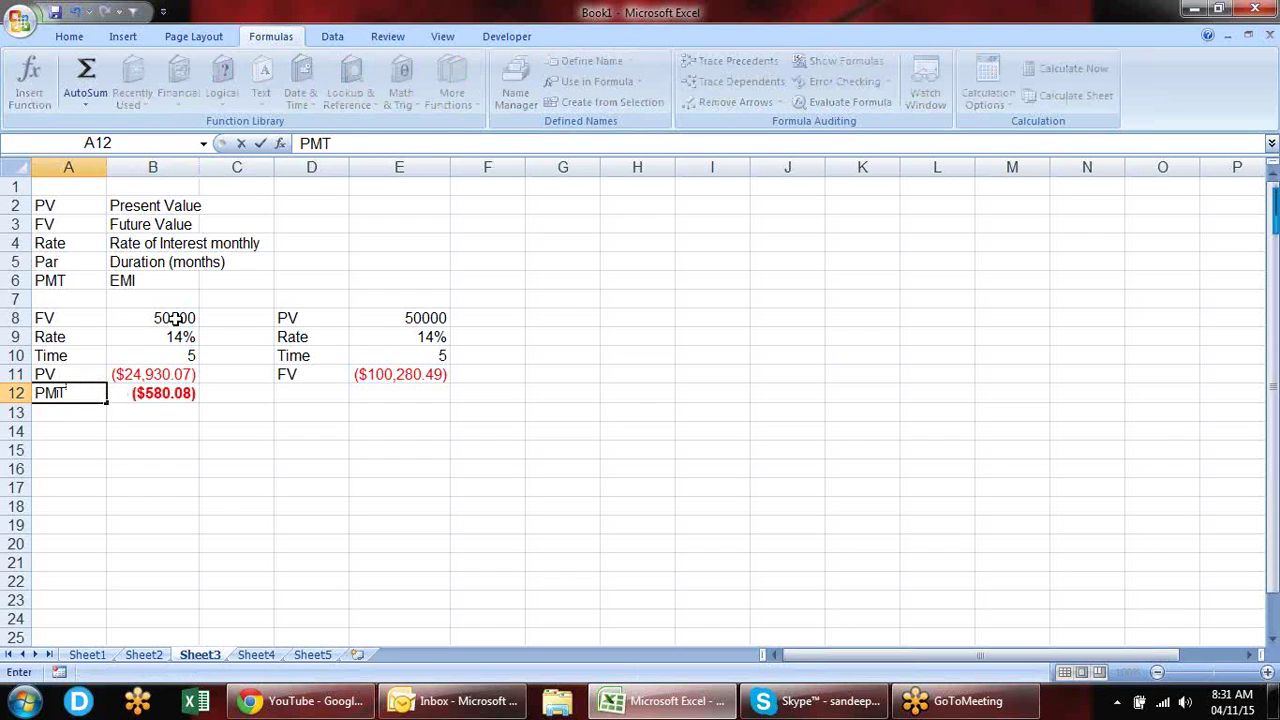
pyautogui.press('Right')
pyautogui.press('Right')
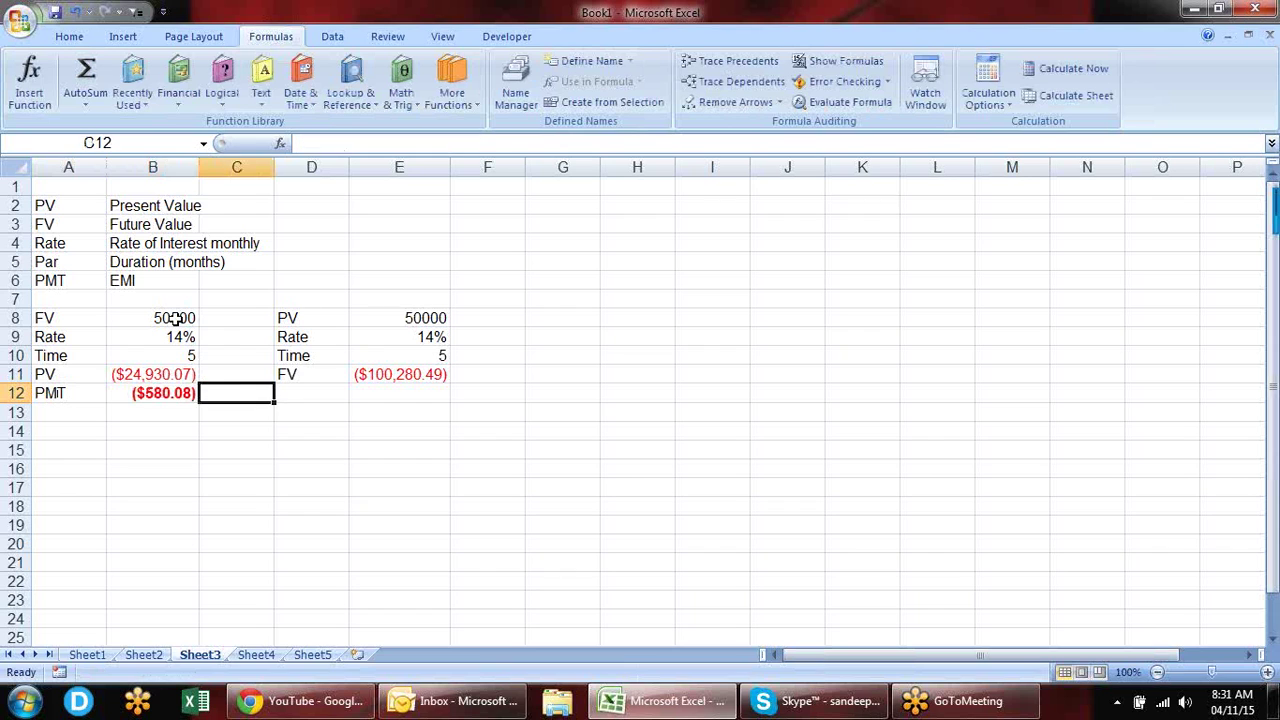
pyautogui.press('Right')
pyautogui.write('PMT')
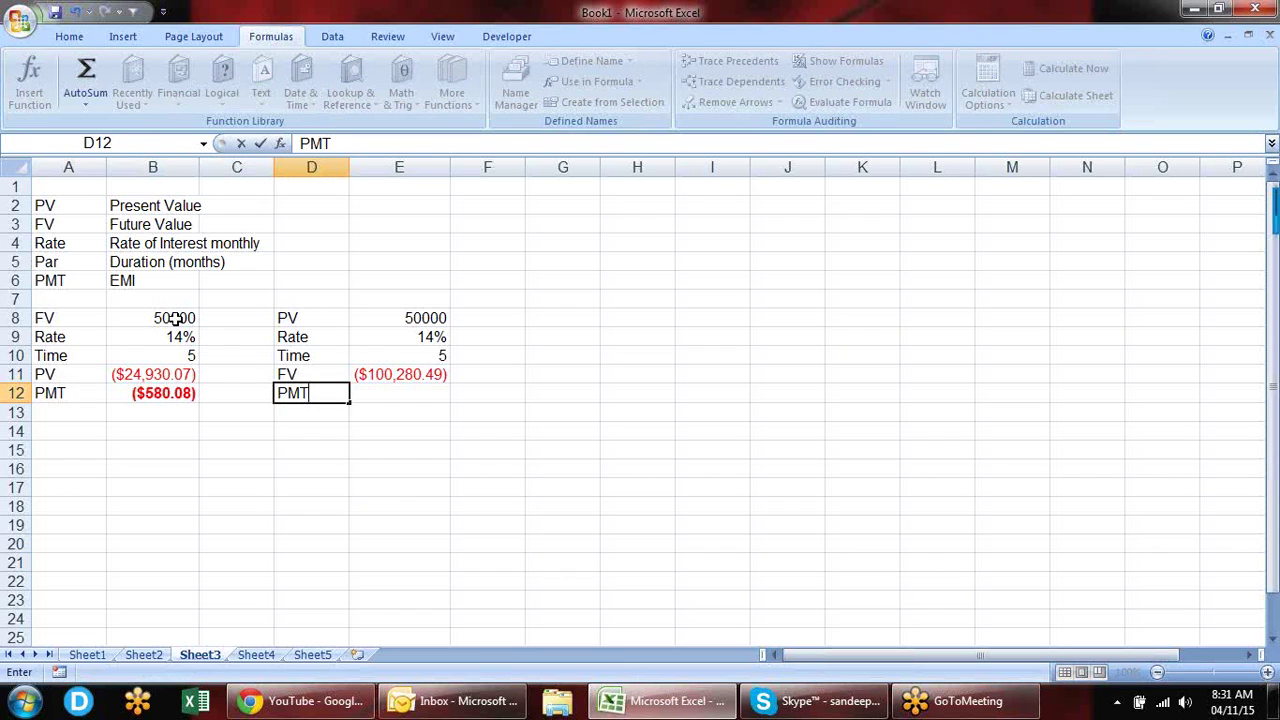
pyautogui.press('Right')
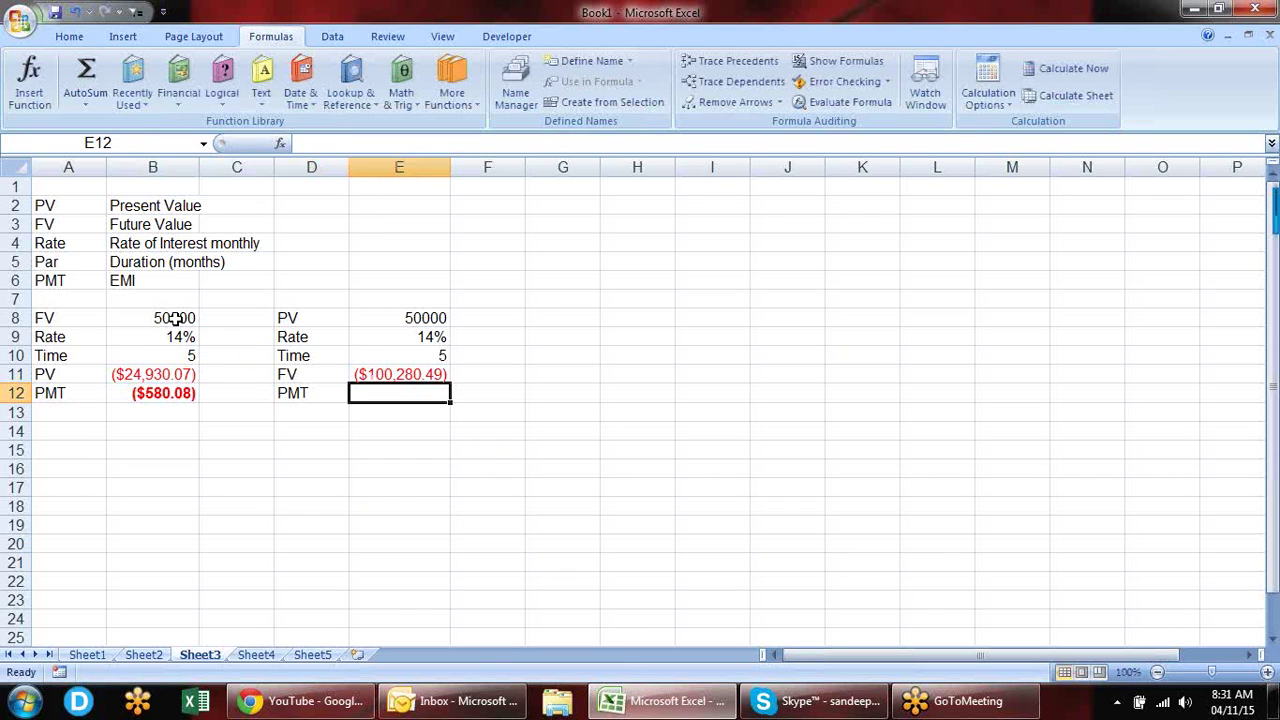
# Step: Enter =PMT(E9/12,E10*12,E8) in E12 and bold the ($1,163.41) result
pyautogui.write('=')
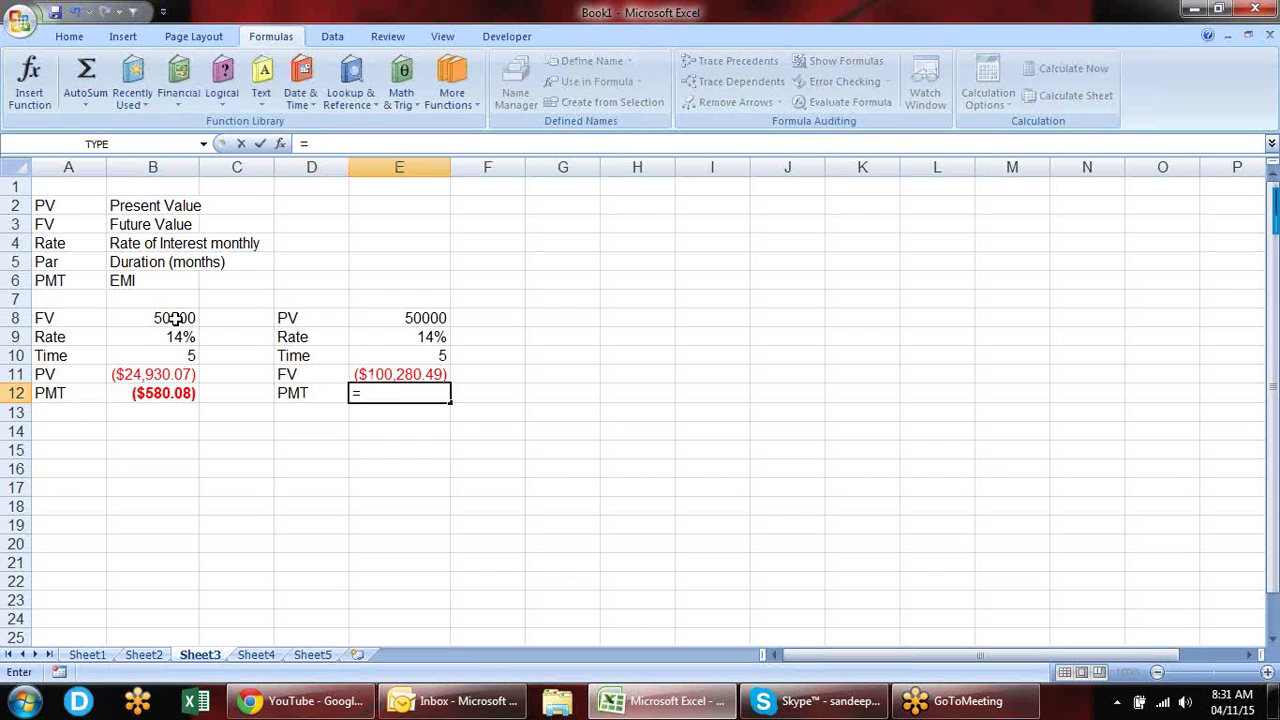
pyautogui.write('pm')
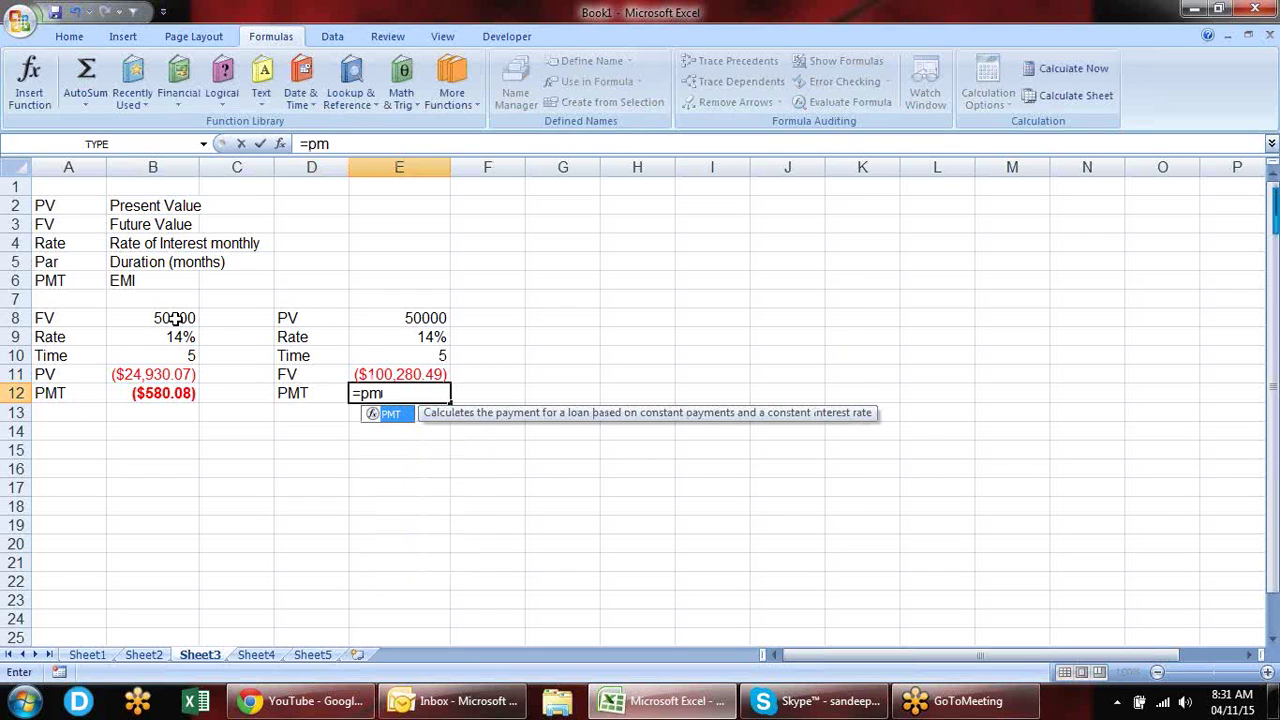
pyautogui.press('Tab')
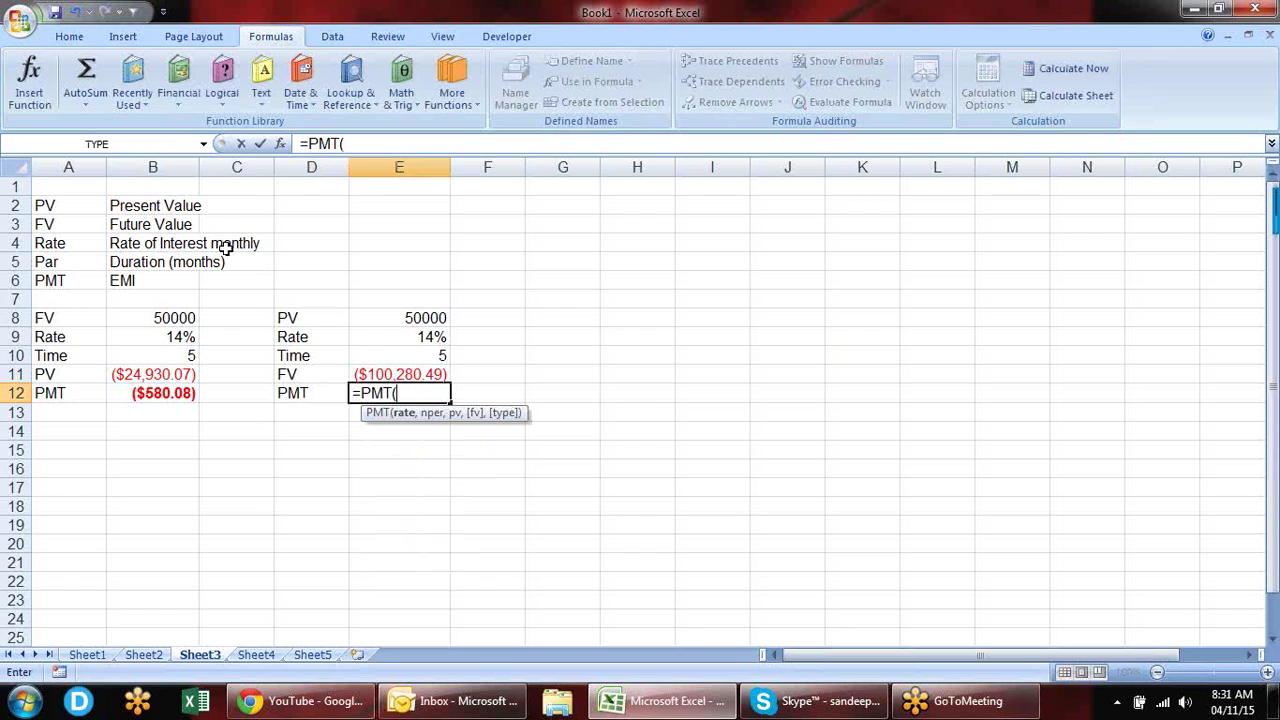
pyautogui.click(407, 320)
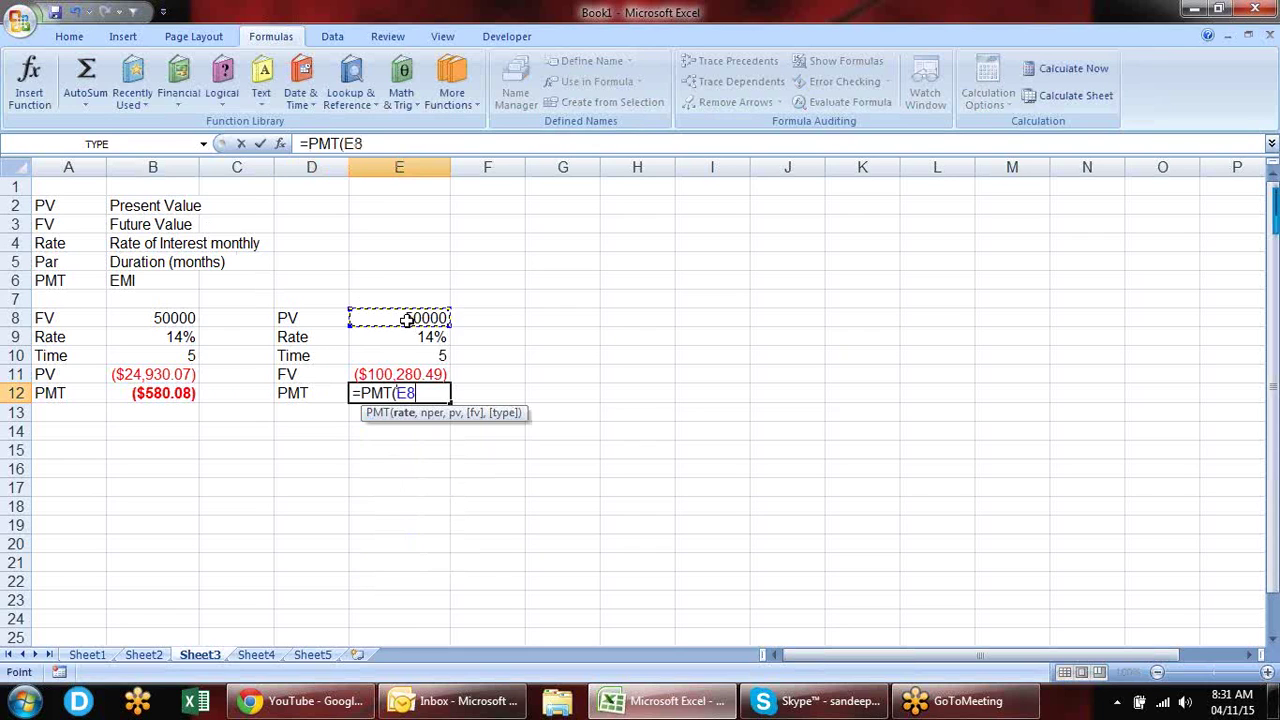
pyautogui.click(432, 338)
pyautogui.write('/12,')
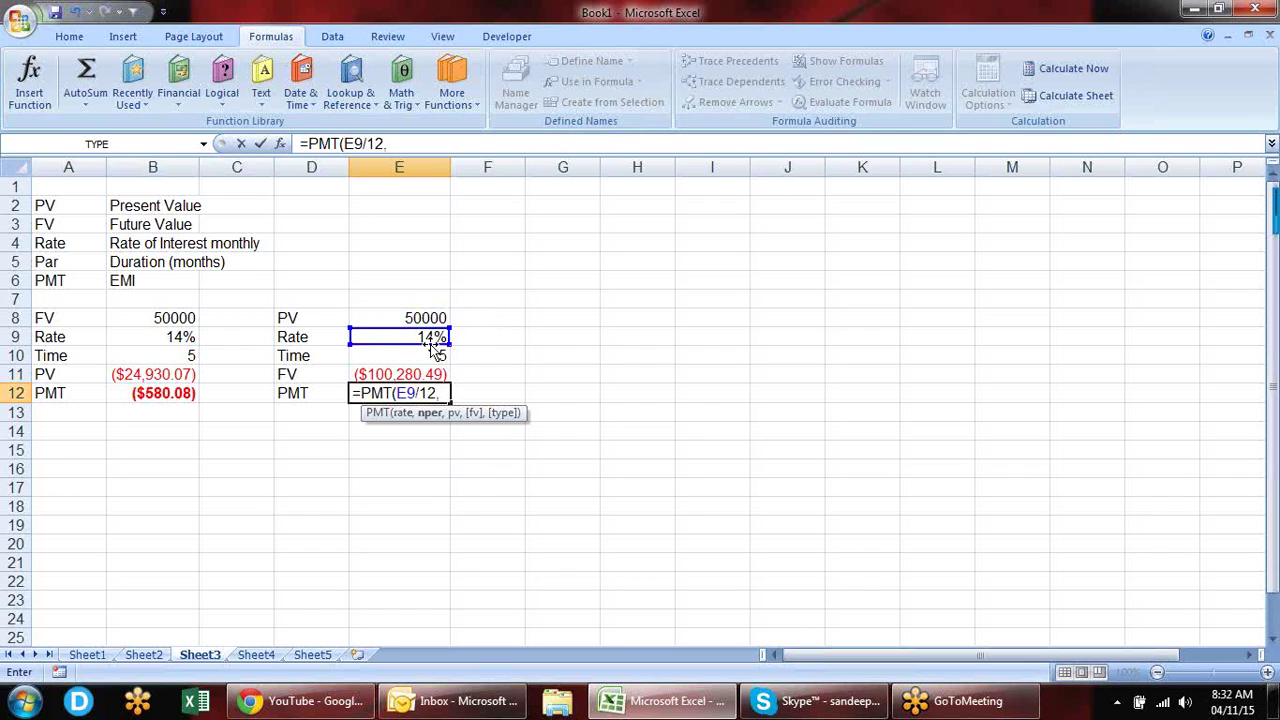
pyautogui.click(432, 356)
pyautogui.write('*12,')
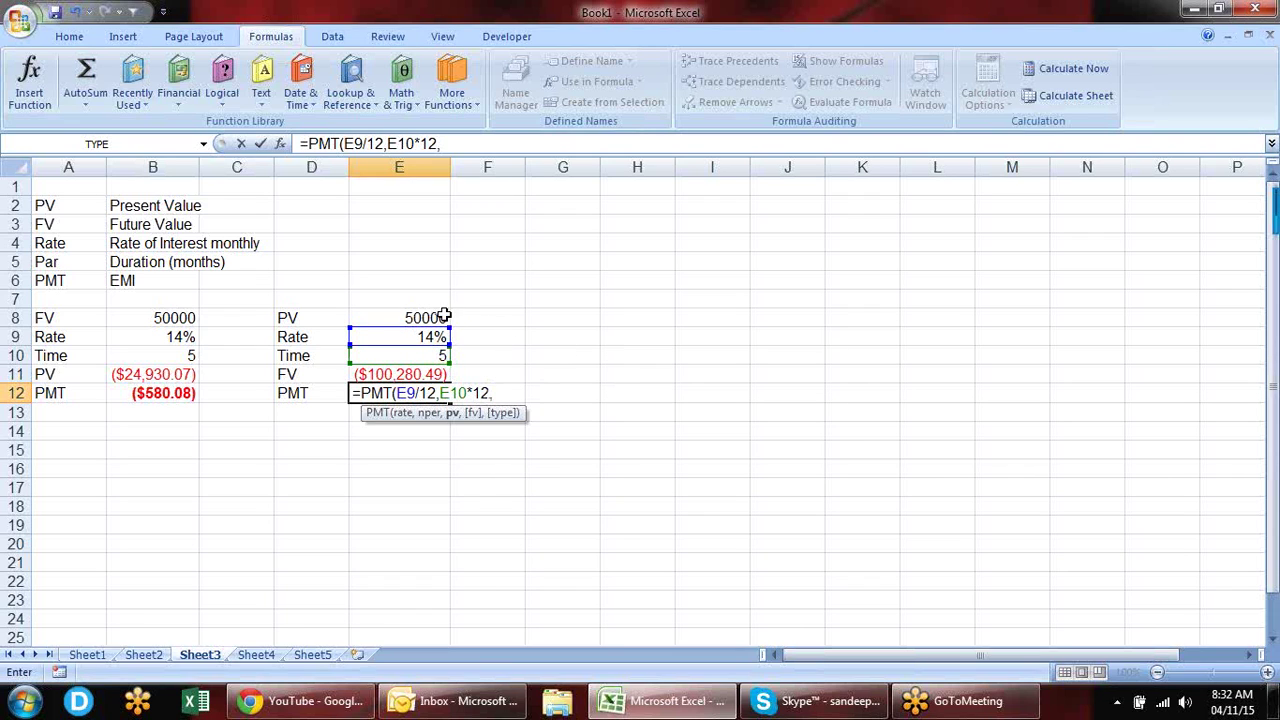
pyautogui.click(443, 317)
pyautogui.press('Return')
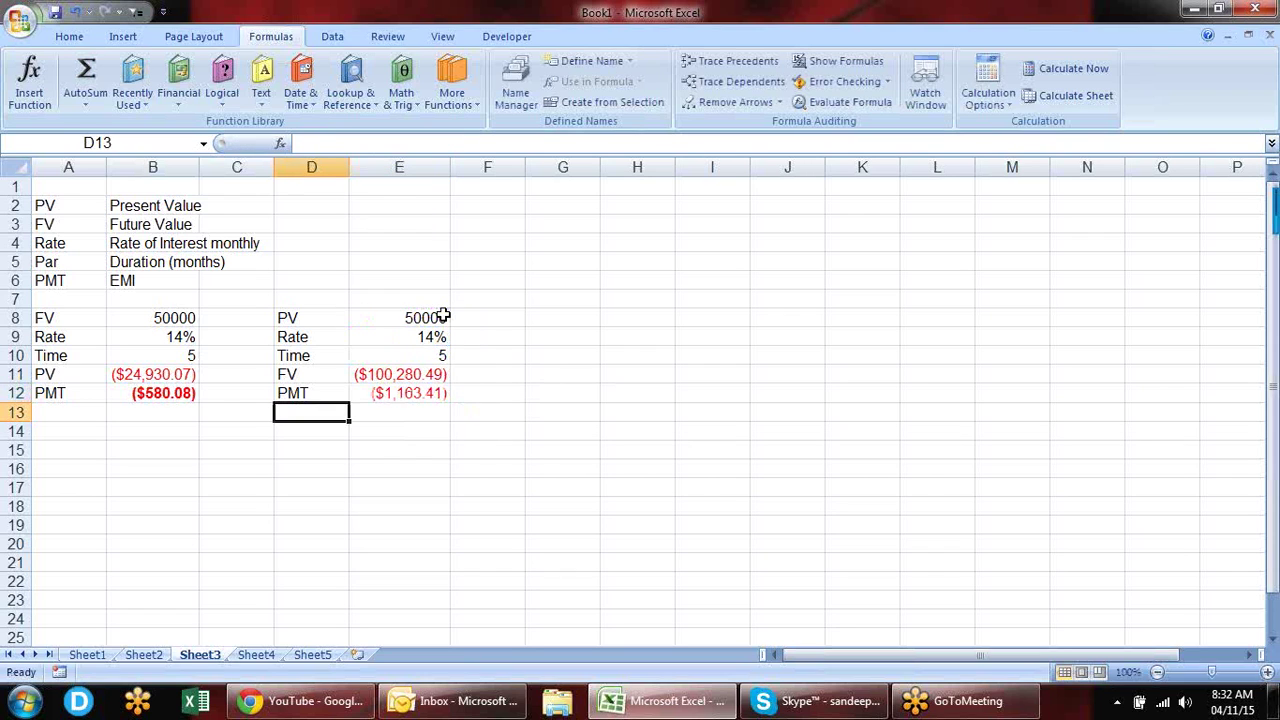
pyautogui.press('Up')
pyautogui.press('Right')
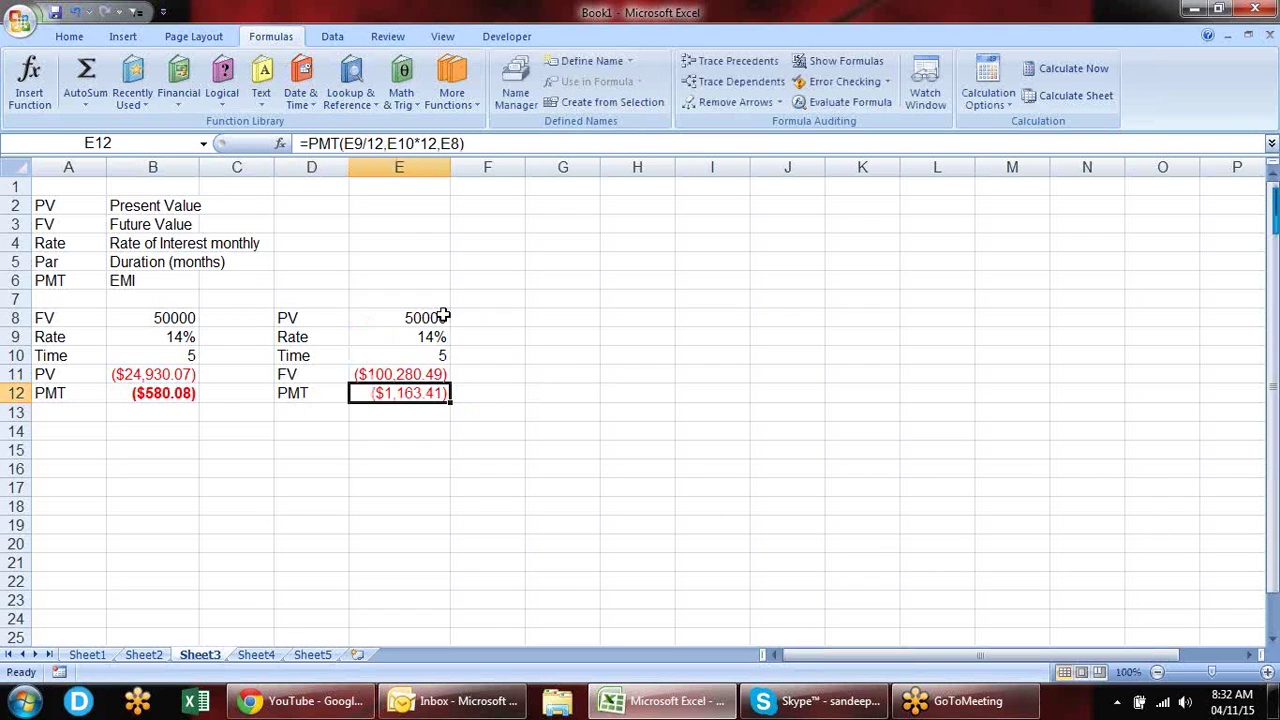
pyautogui.hotkey('ctrl', 'b')
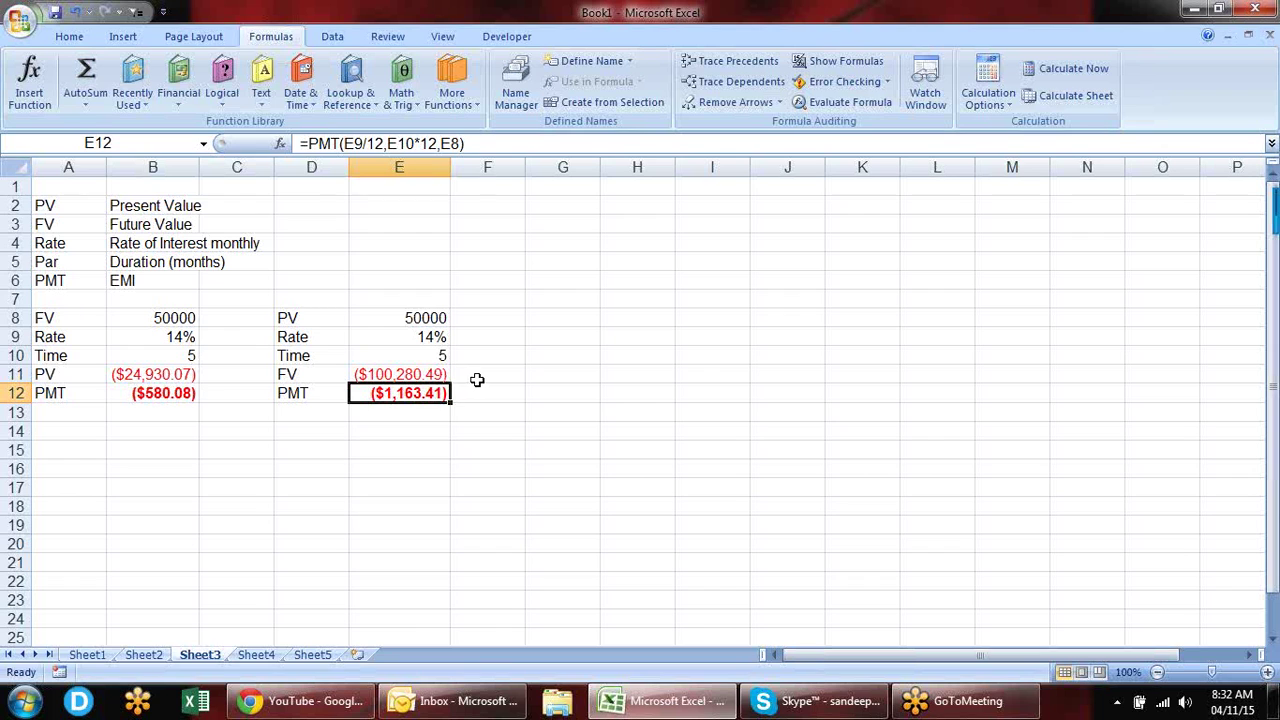
pyautogui.click(477, 380)
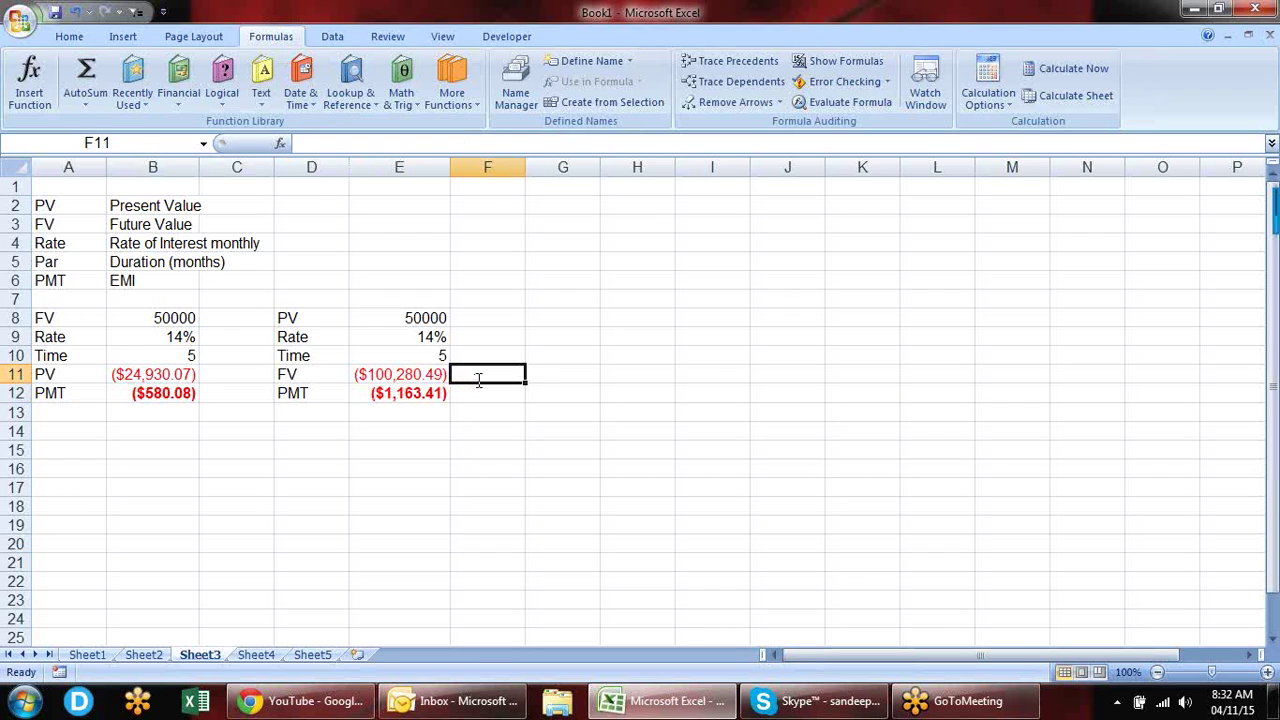
pyautogui.write('=ab')
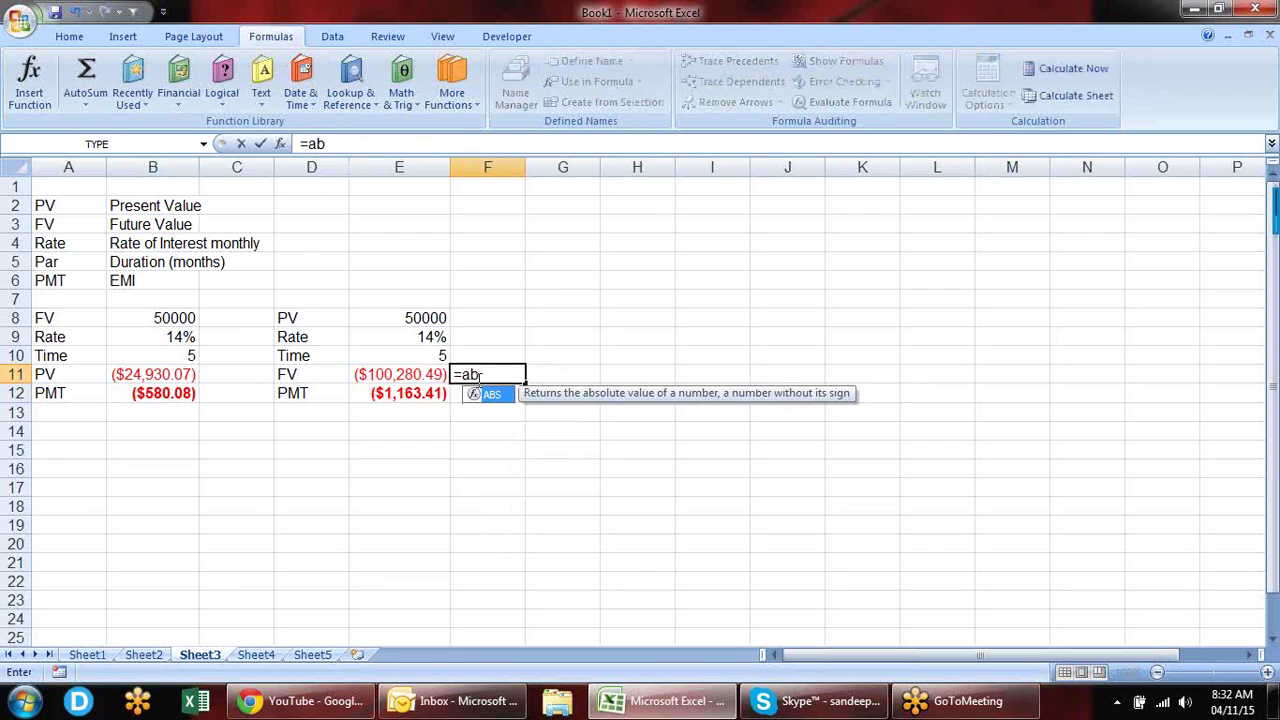
pyautogui.press('Tab')
pyautogui.press('Left')
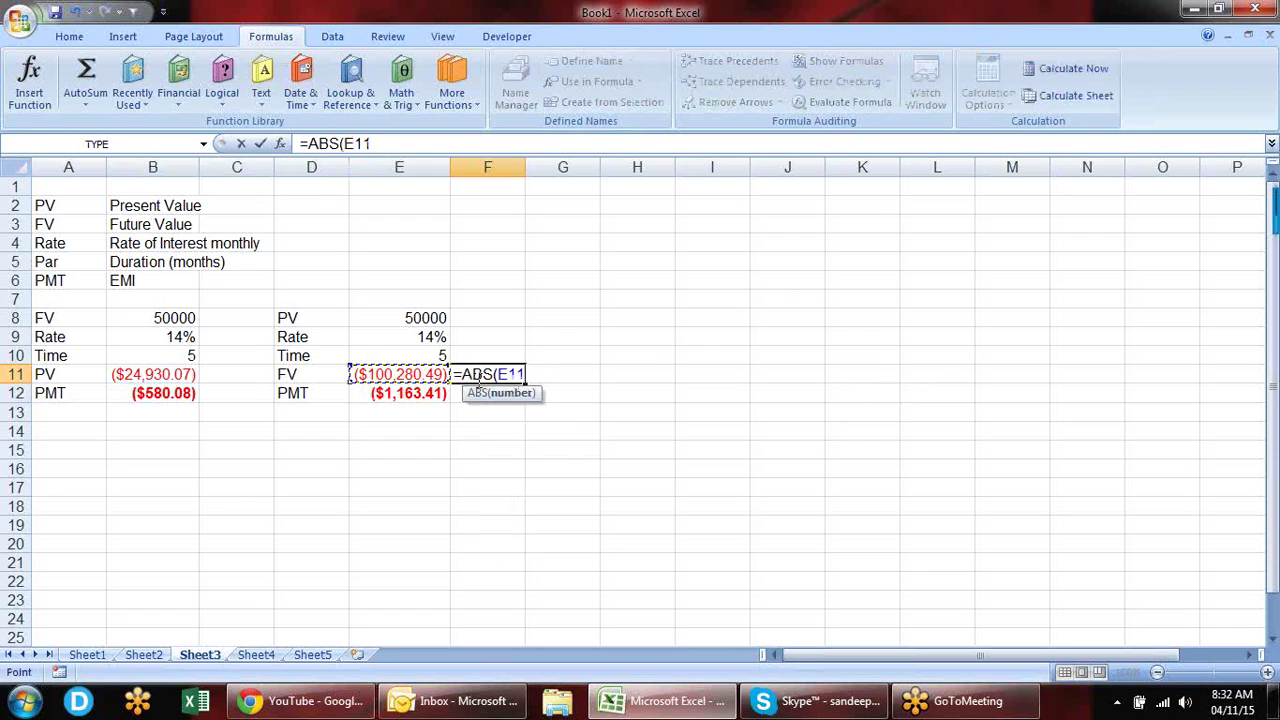
pyautogui.press('Return')
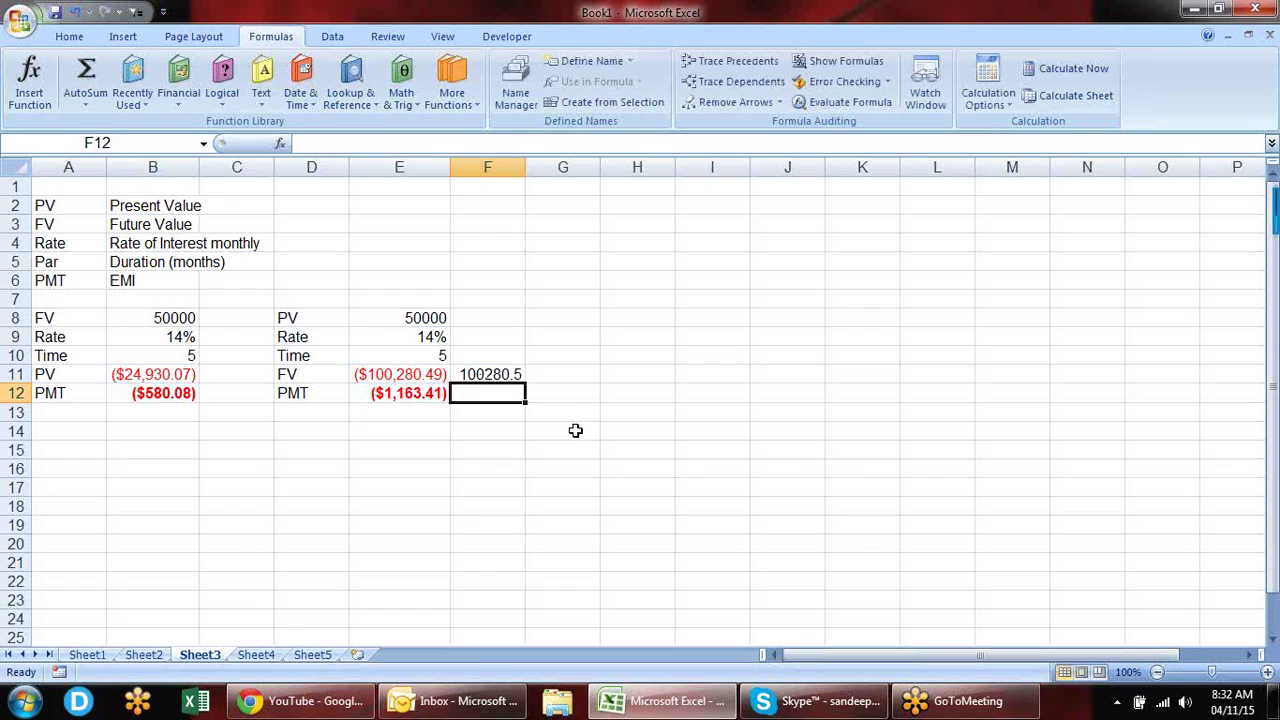
pyautogui.press('Up')
pyautogui.press('Delete')
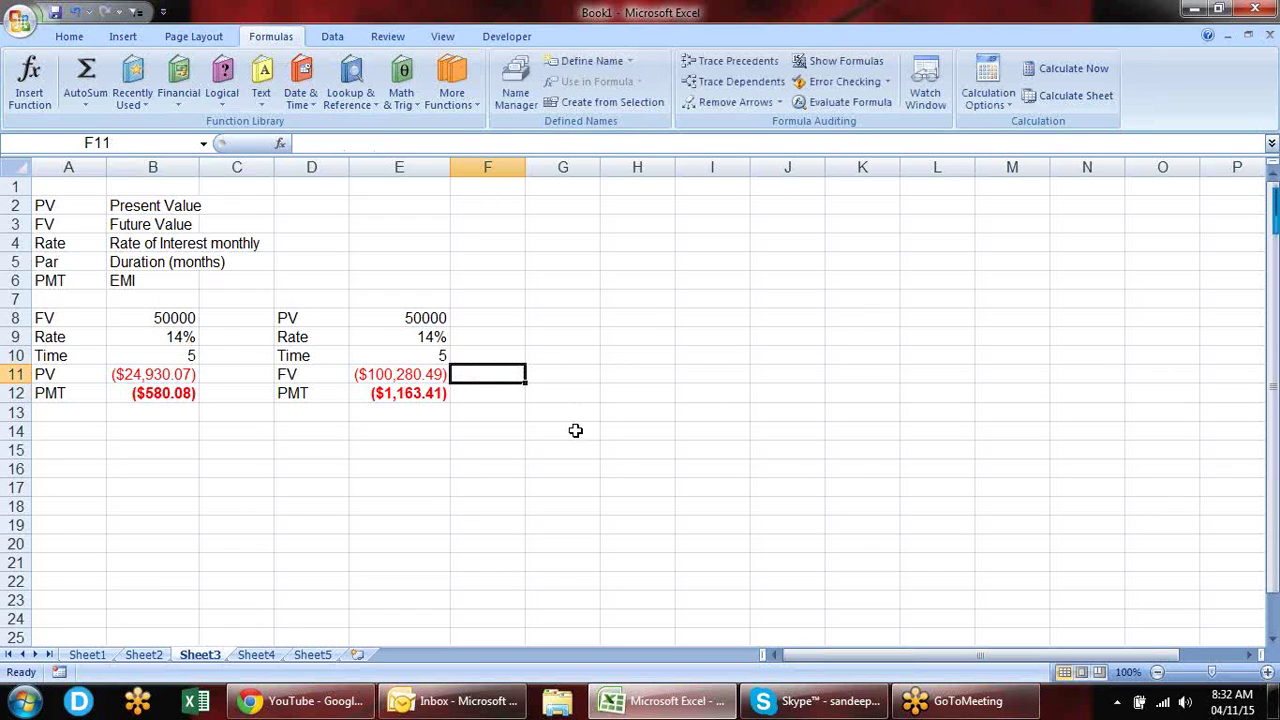
pyautogui.press('Left')
pyautogui.press('Left')
pyautogui.press('Left')
pyautogui.press('Left')
pyautogui.press('Left')
pyautogui.press('Right')
pyautogui.press('Right')
pyautogui.press('Right')
pyautogui.press('Down')
pyautogui.press('Down')
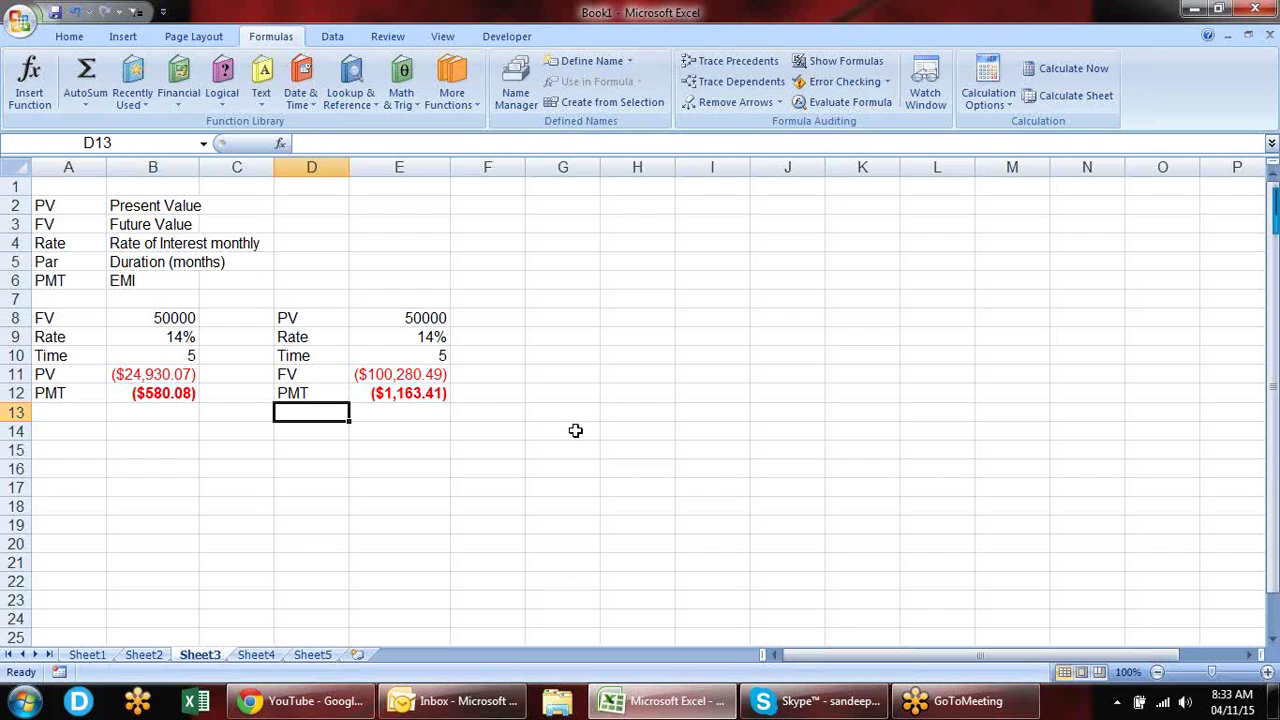
# Step: Enter the Rate label in D13 and move to E13
pyautogui.write('ra')
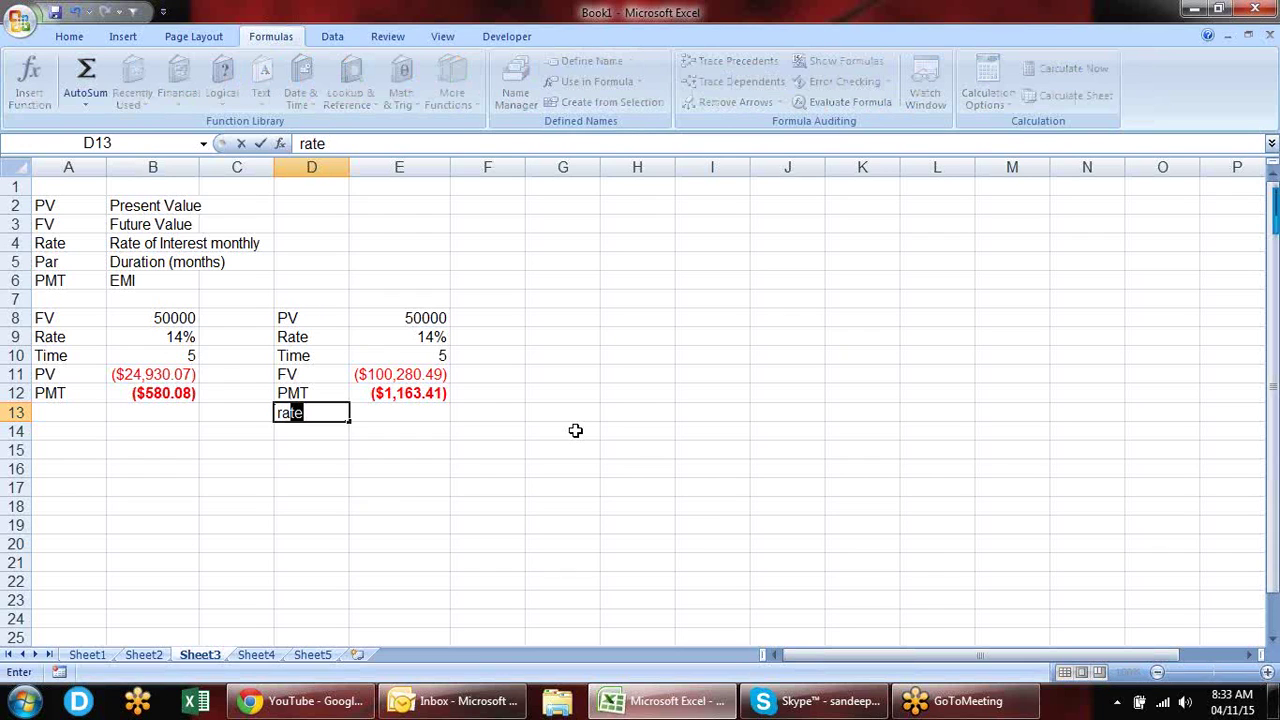
pyautogui.press('Tab')
pyautogui.press('Left')
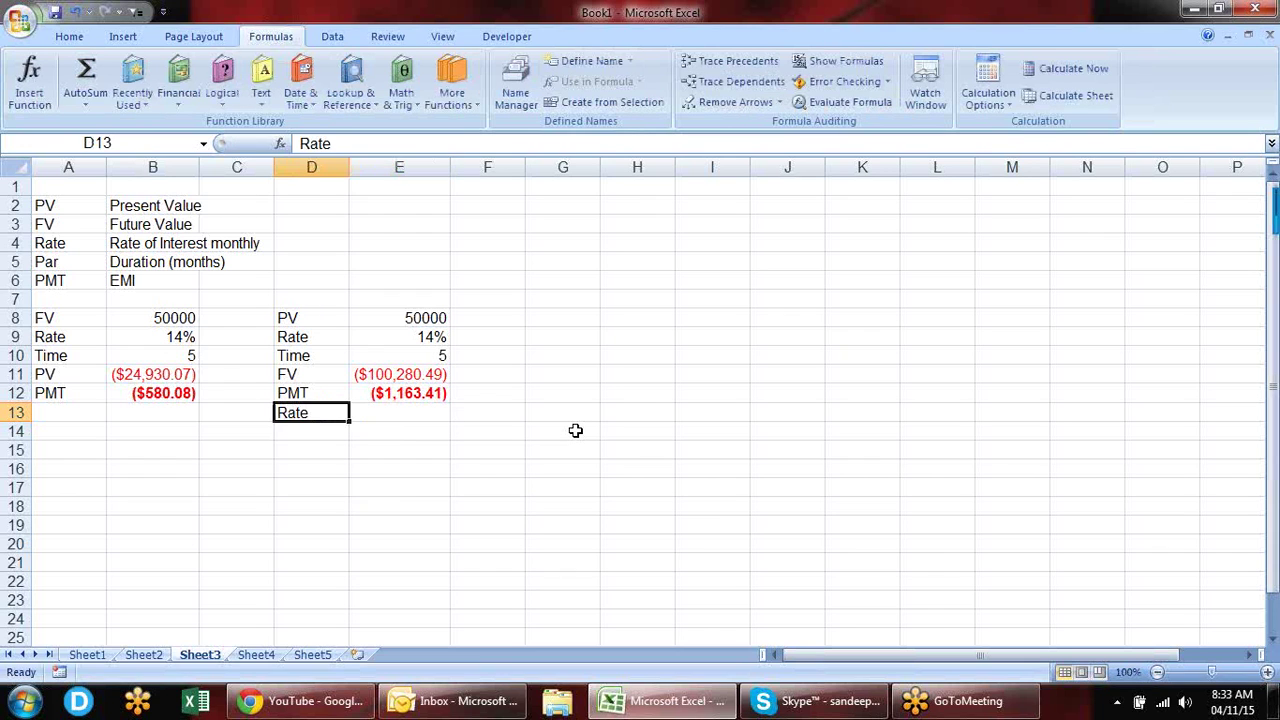
pyautogui.write('=')
pyautogui.press('Escape')
pyautogui.press('Right')
# Step: Enter =RATE(E10*12,E12,E8) in E13 to get the monthly rate
pyautogui.write('=ra')
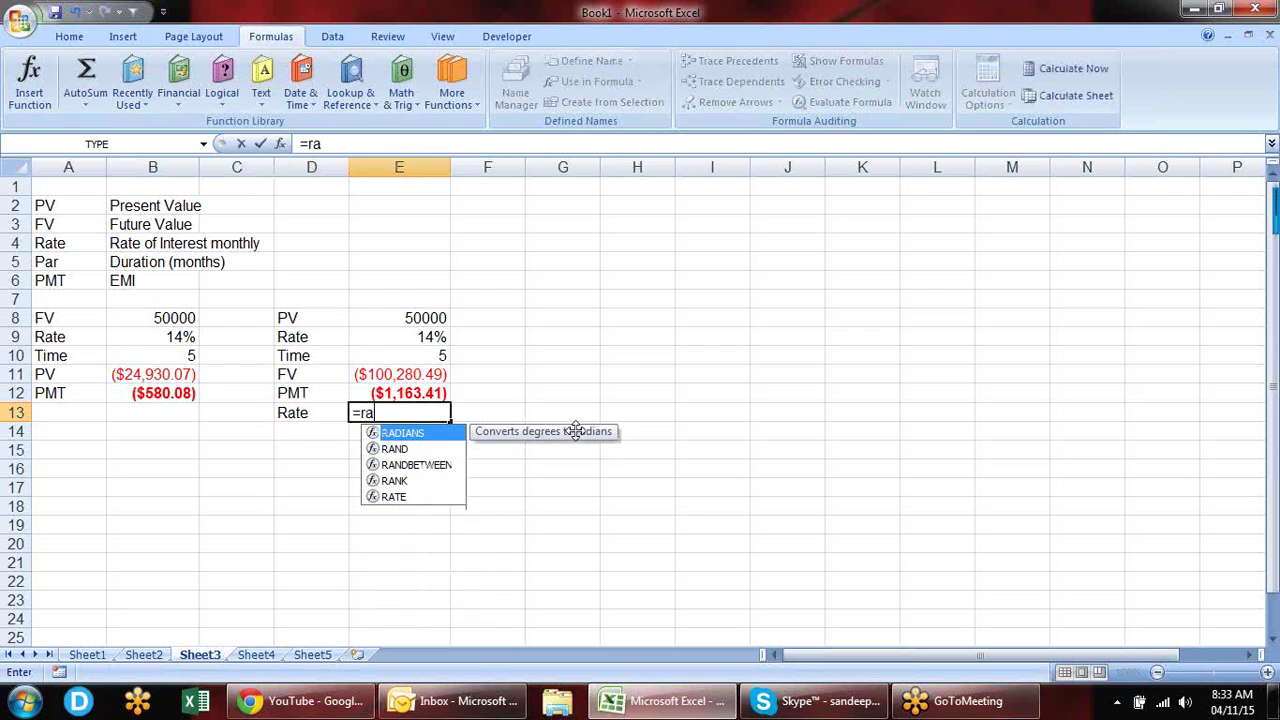
pyautogui.press('Down')
pyautogui.press('Down')
pyautogui.press('Down')
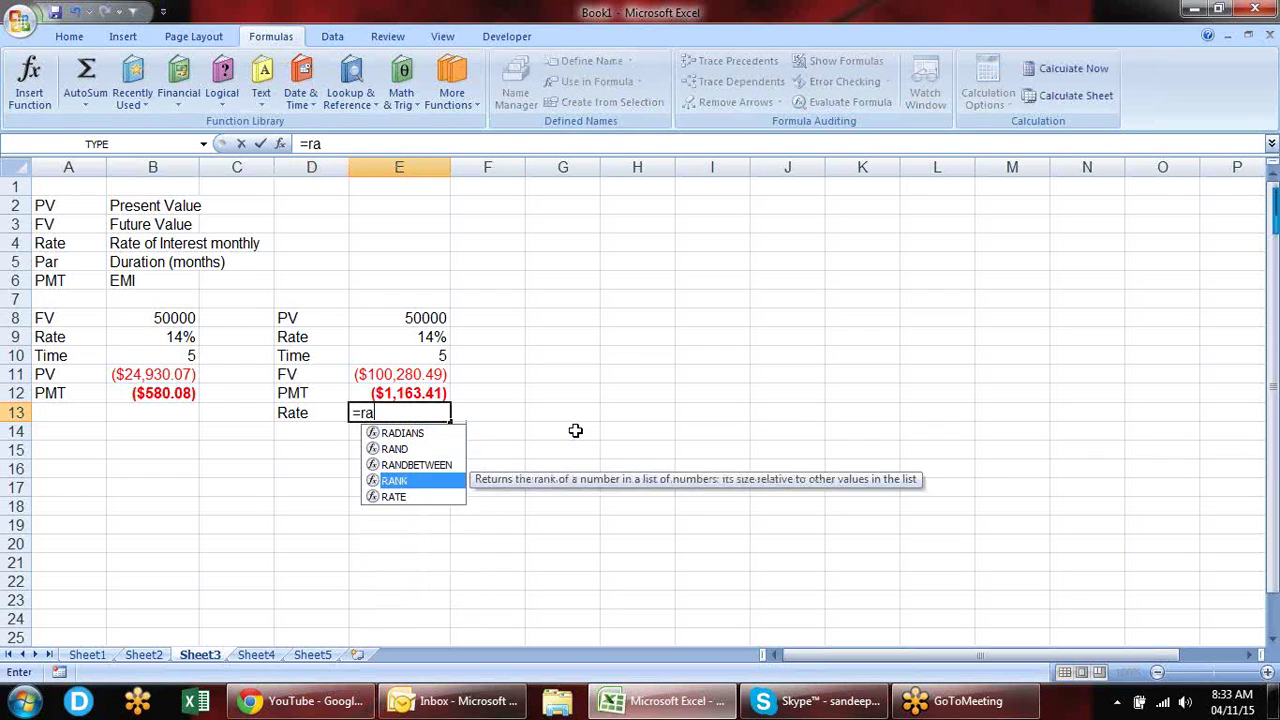
pyautogui.press('Down')
pyautogui.press('Tab')
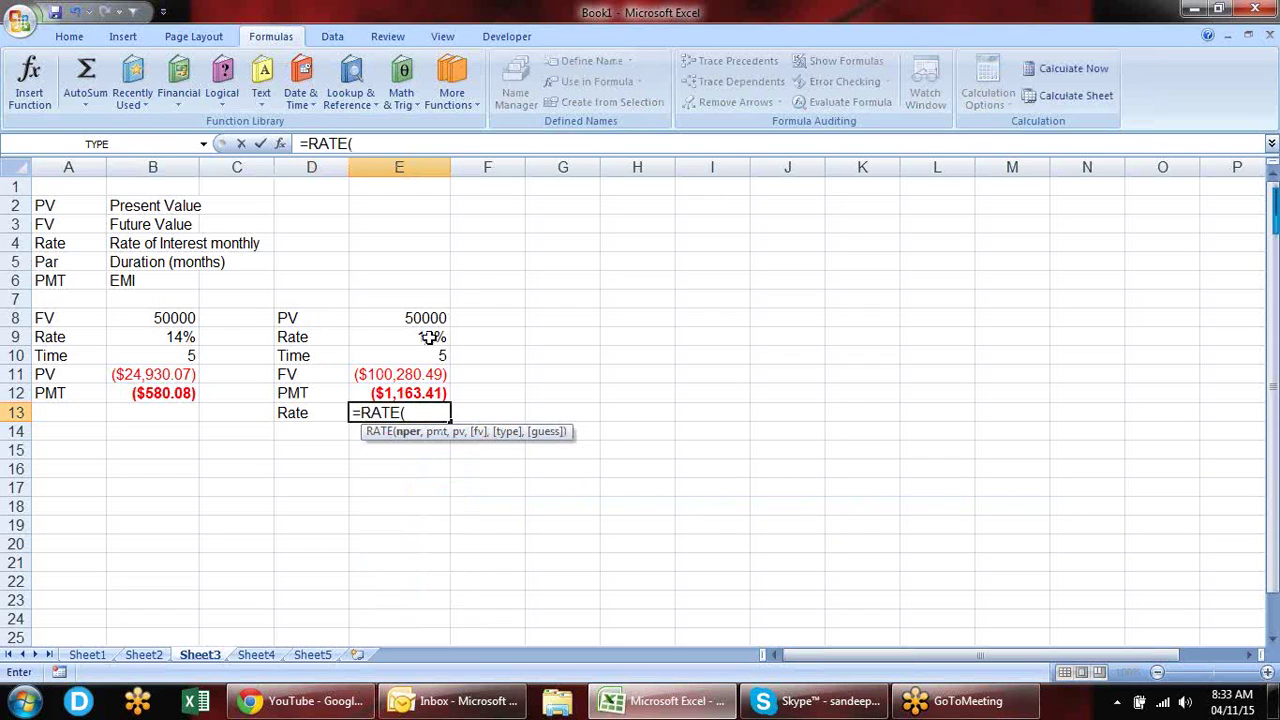
pyautogui.click(417, 355)
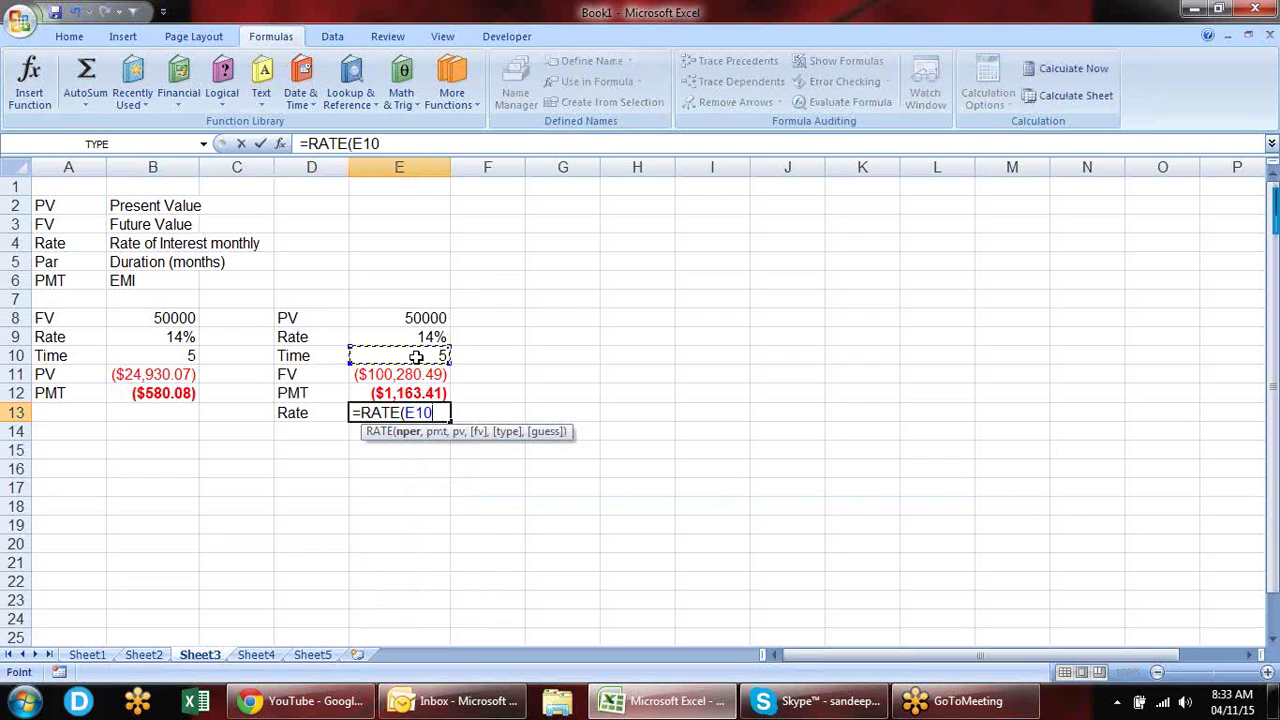
pyautogui.write('*')
pyautogui.write('12')
pyautogui.write(',')
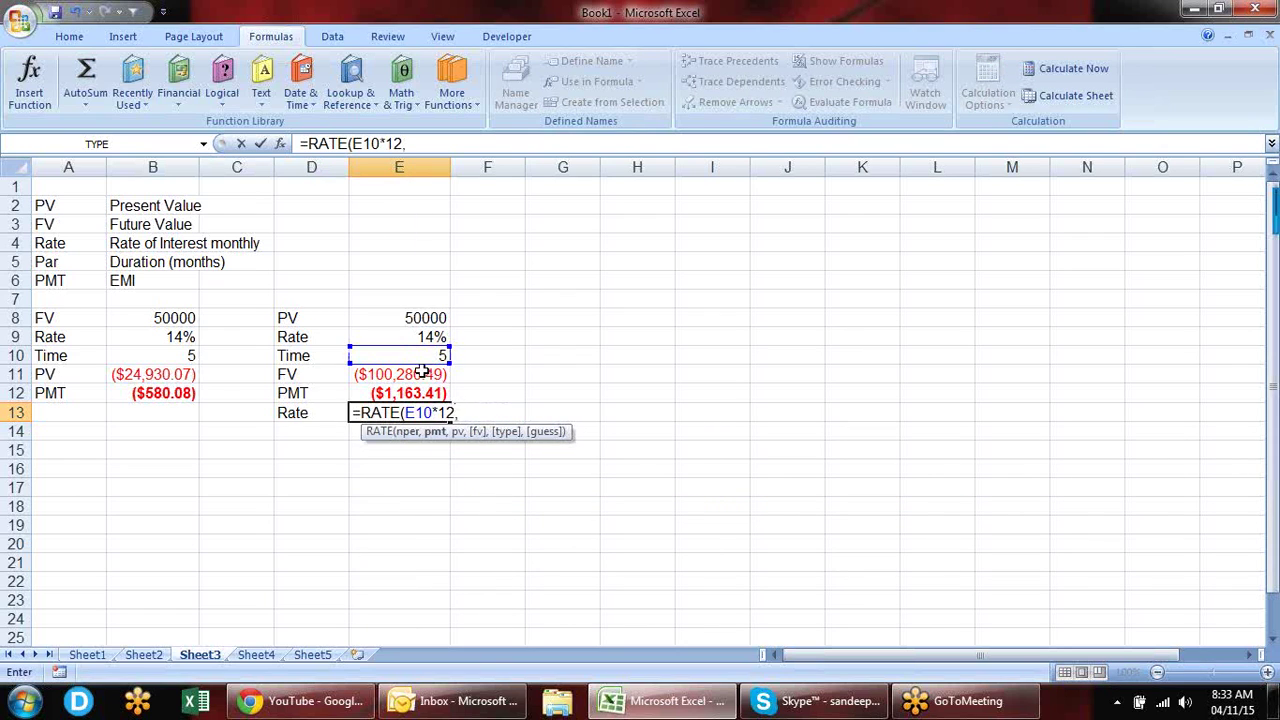
pyautogui.click(428, 393)
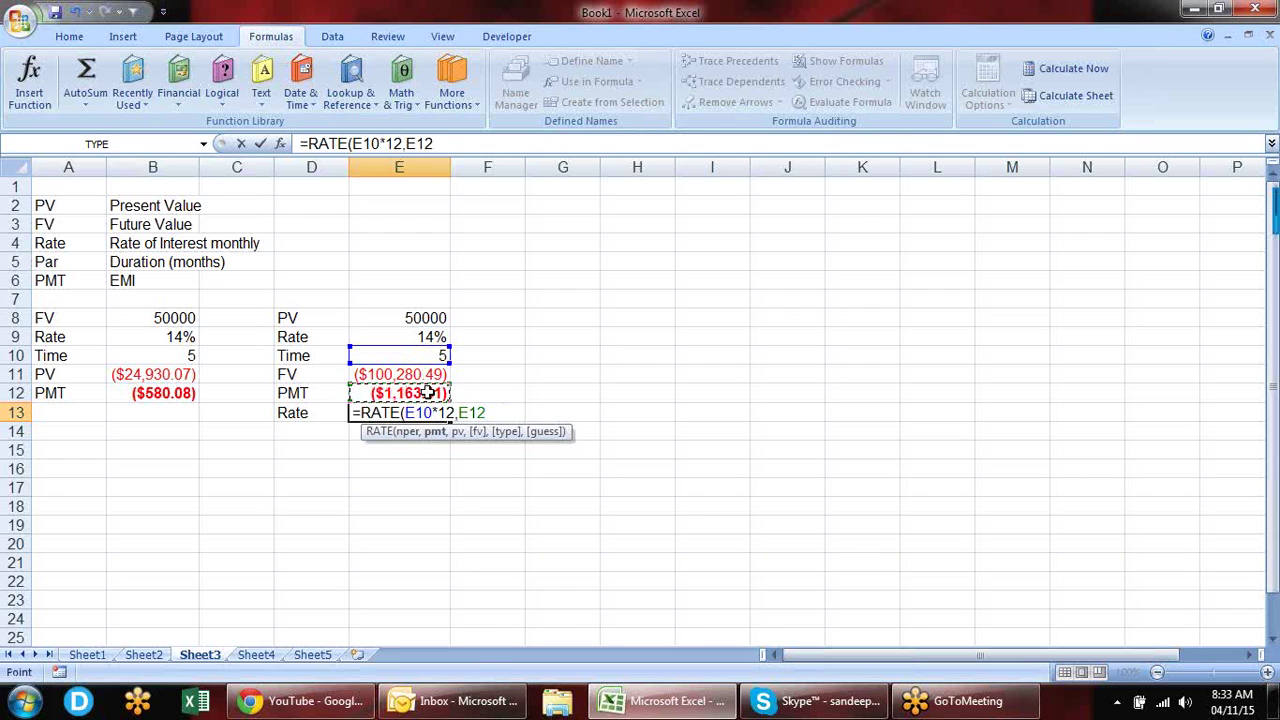
pyautogui.write(',')
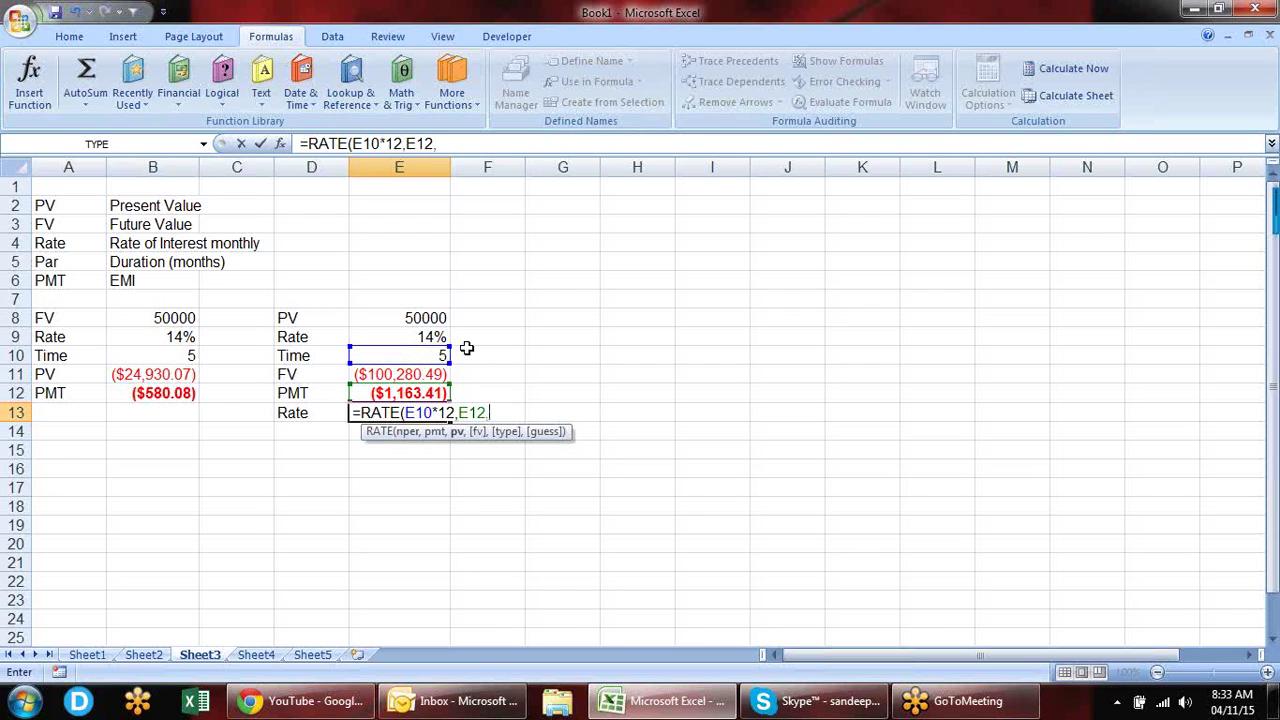
pyautogui.click(432, 318)
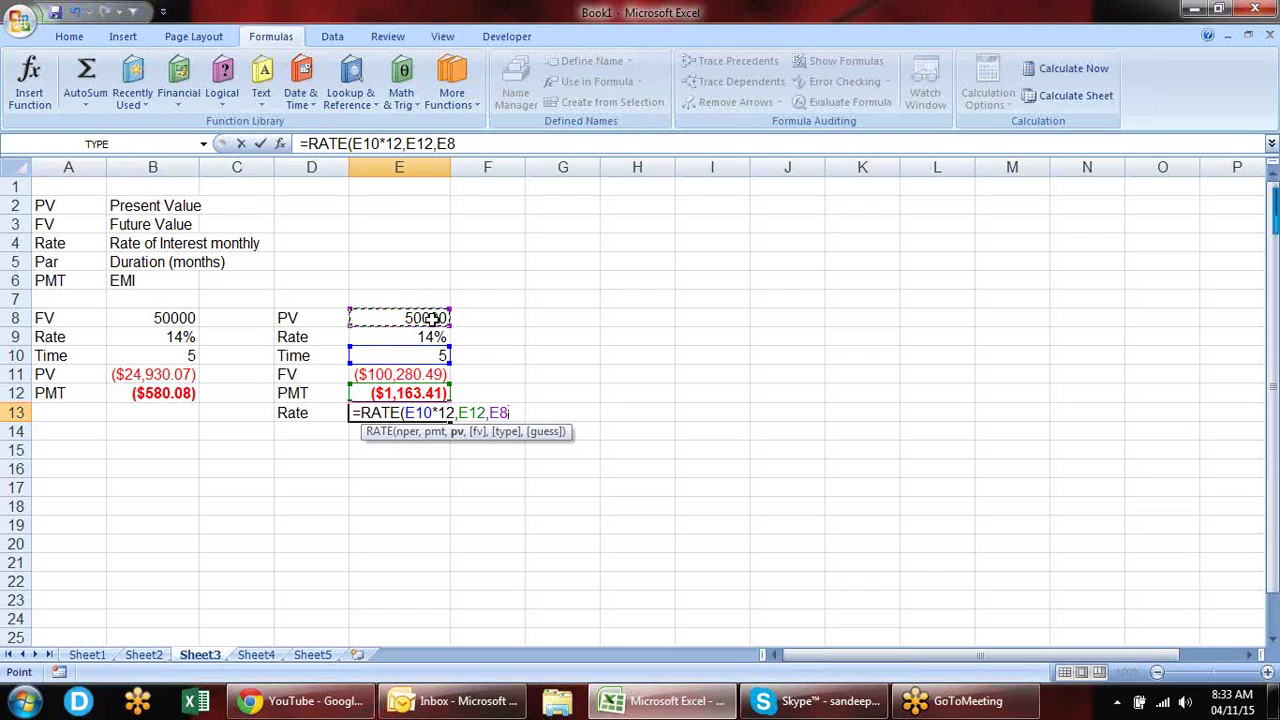
pyautogui.write(')')
pyautogui.press('Return')
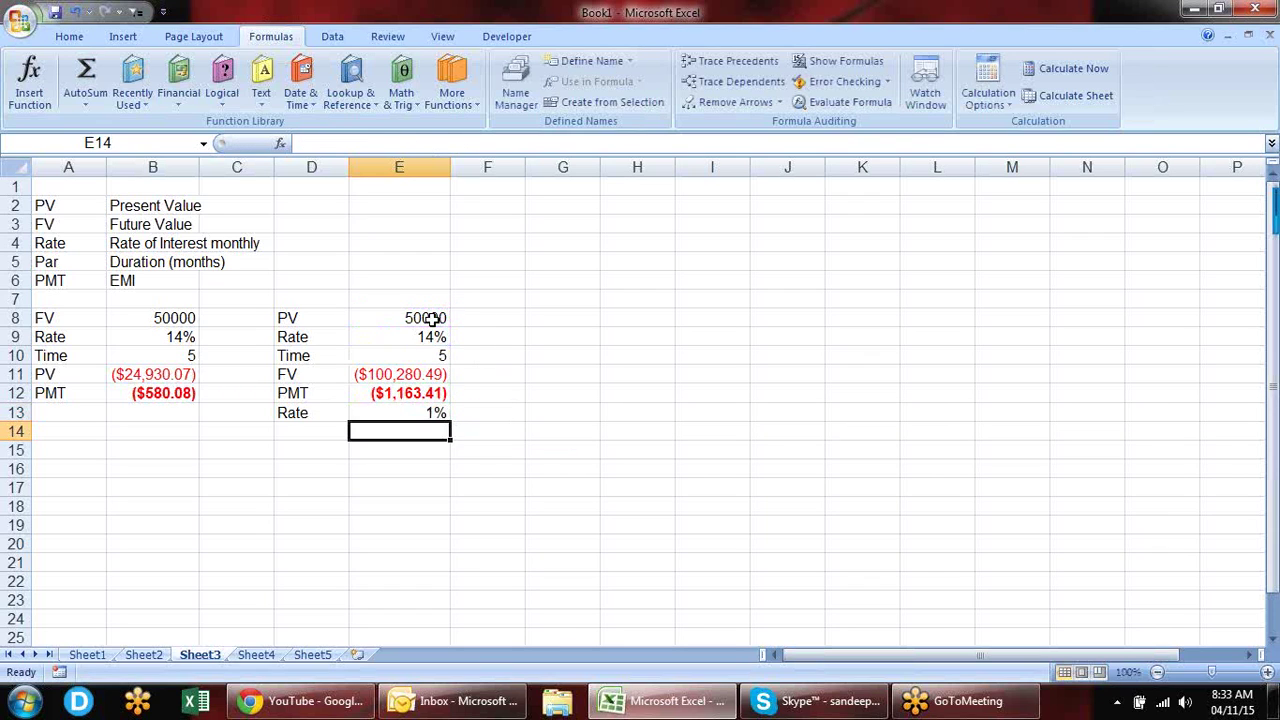
# Step: Append *12 to annualise the rate and make the 14% result bold
pyautogui.press('Up')
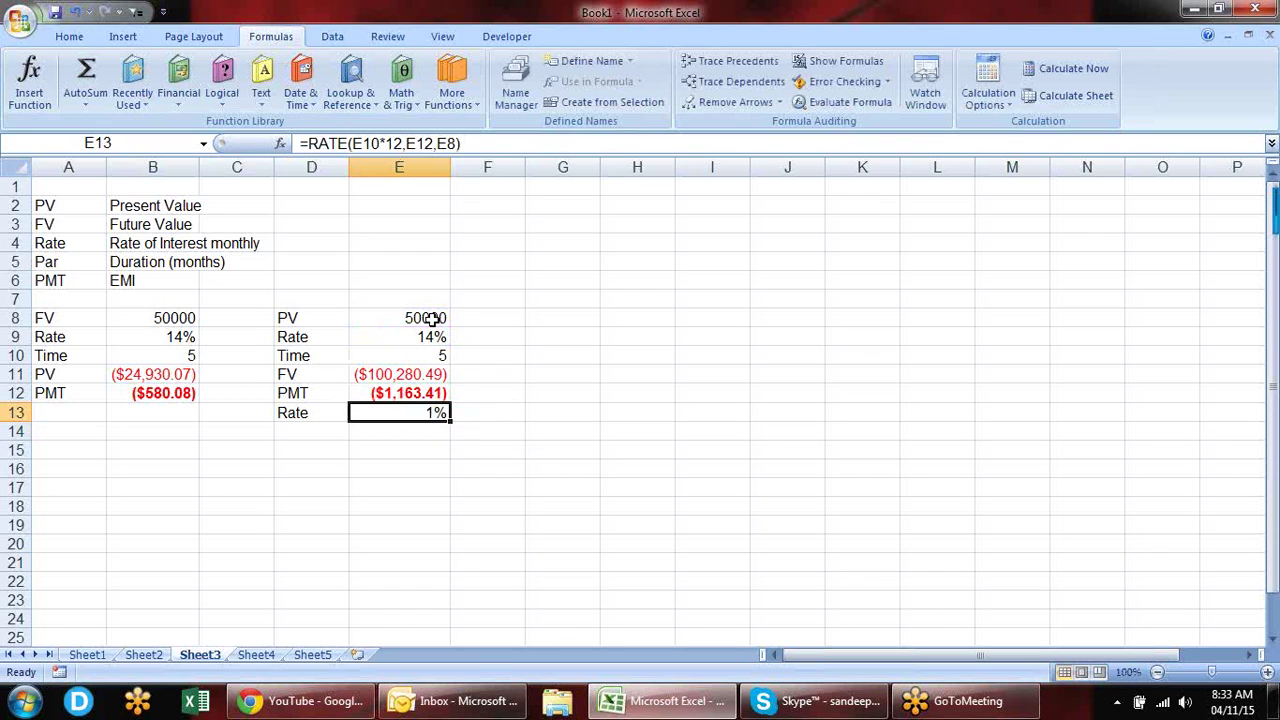
pyautogui.press('F2')
pyautogui.write('*')
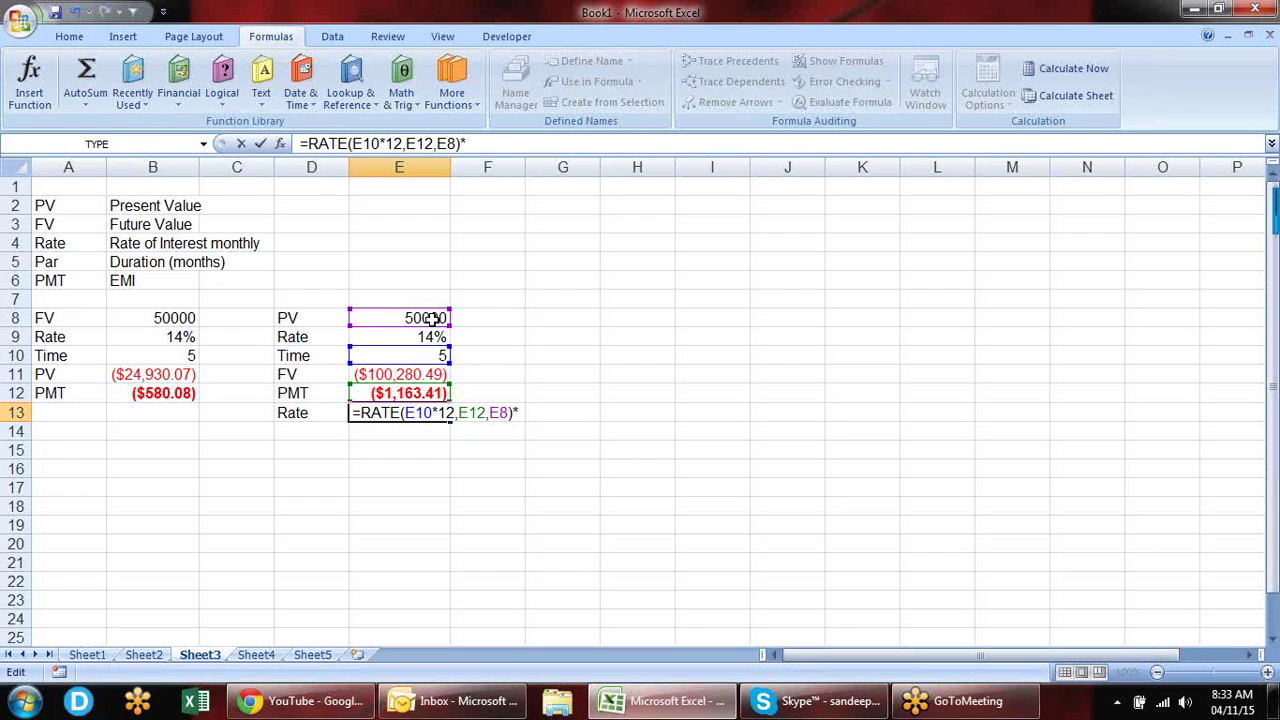
pyautogui.write('12')
pyautogui.press('Return')
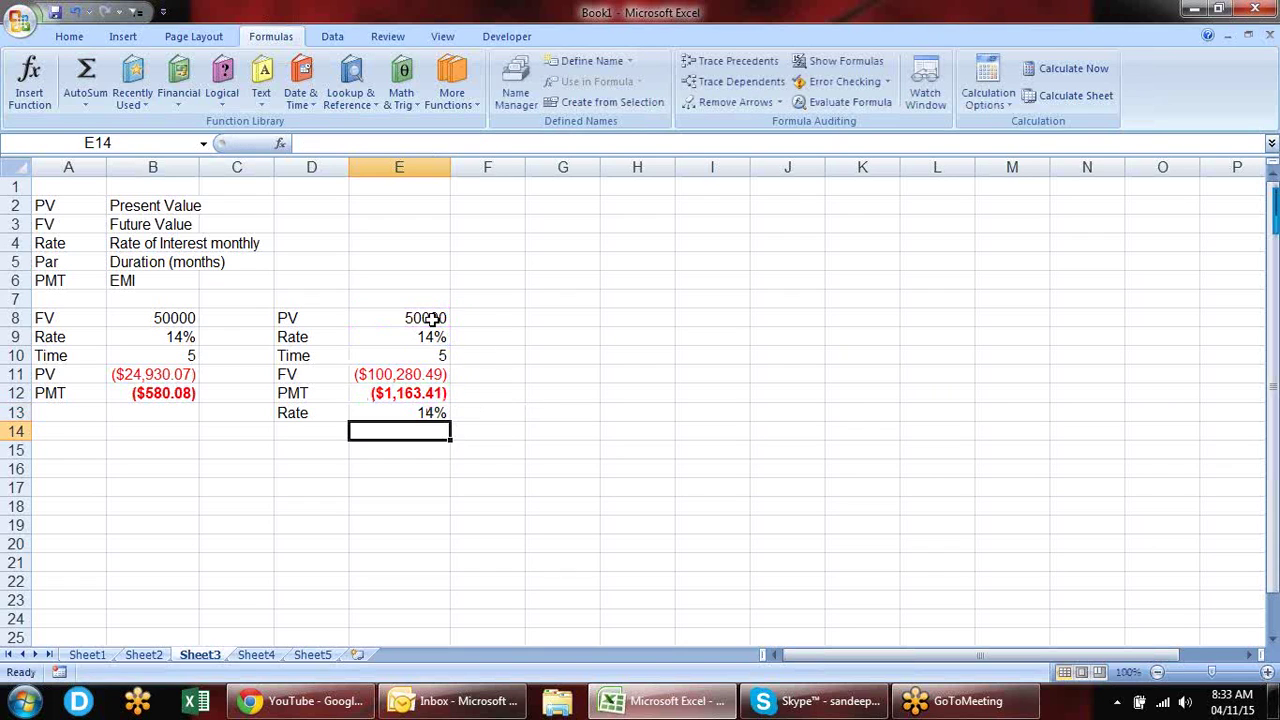
pyautogui.press('Up')
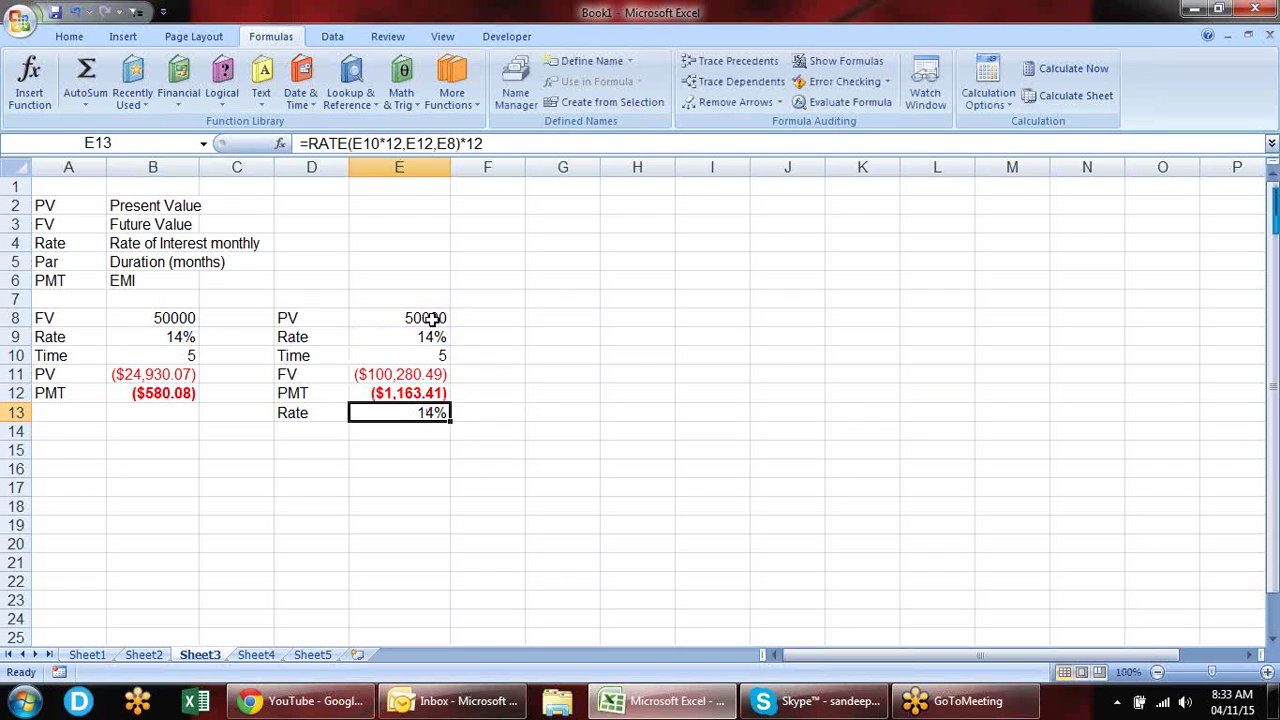
pyautogui.hotkey('ctrl', 'b')
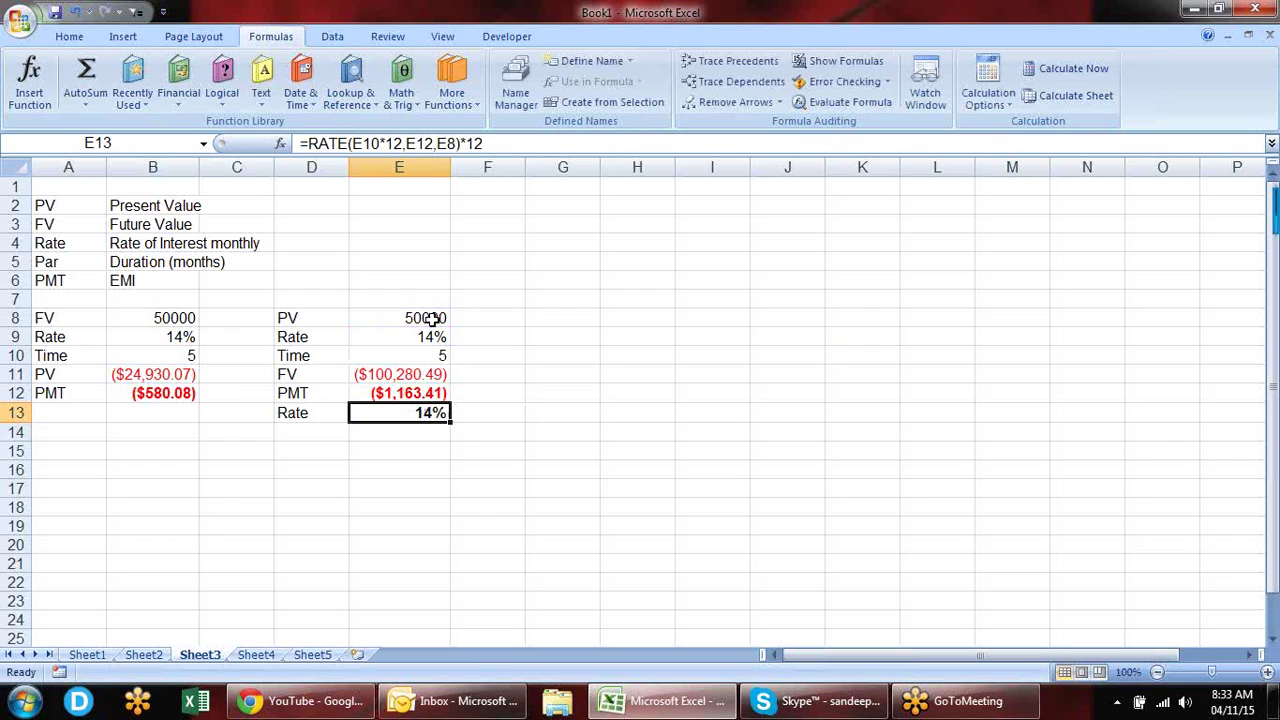
pyautogui.press('Down')
pyautogui.press('Left')
# Step: Enter =NPER(E9/12,E12,E8) in D14
pyautogui.write('=')
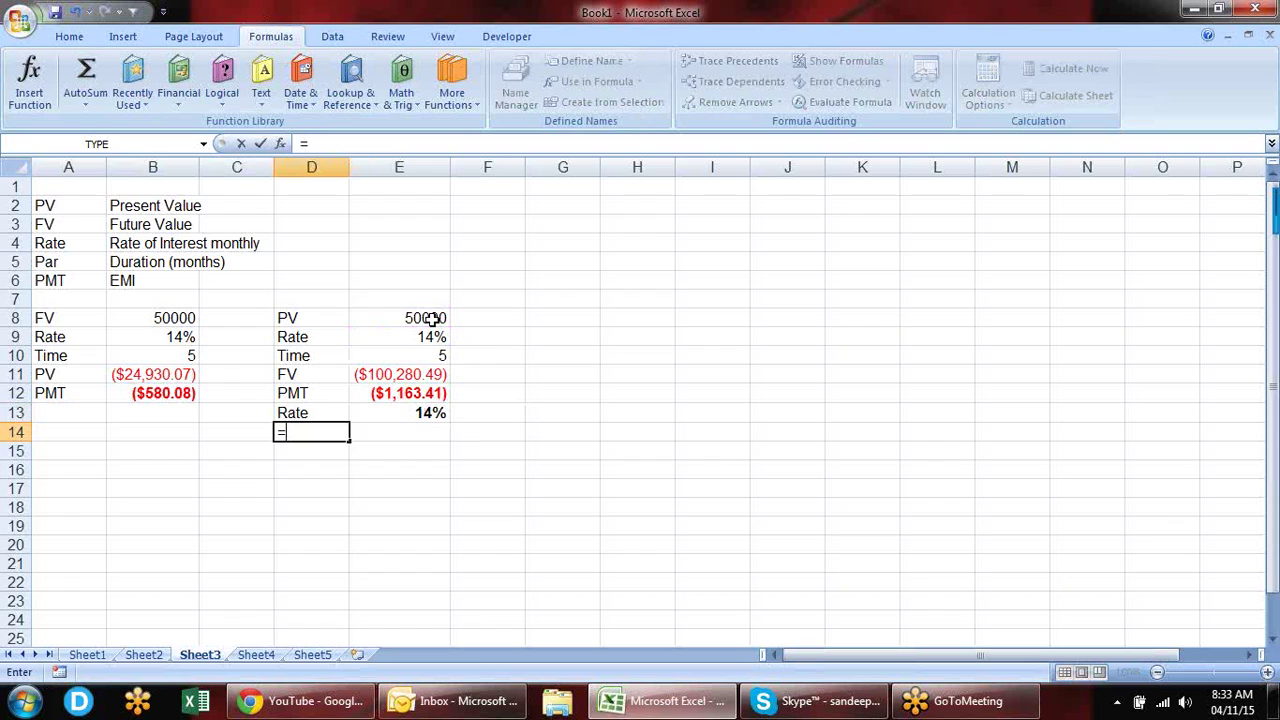
pyautogui.write('tim')
pyautogui.press('BackSpace')
pyautogui.press('BackSpace')
pyautogui.press('BackSpace')
pyautogui.write('np')
pyautogui.press('Tab')
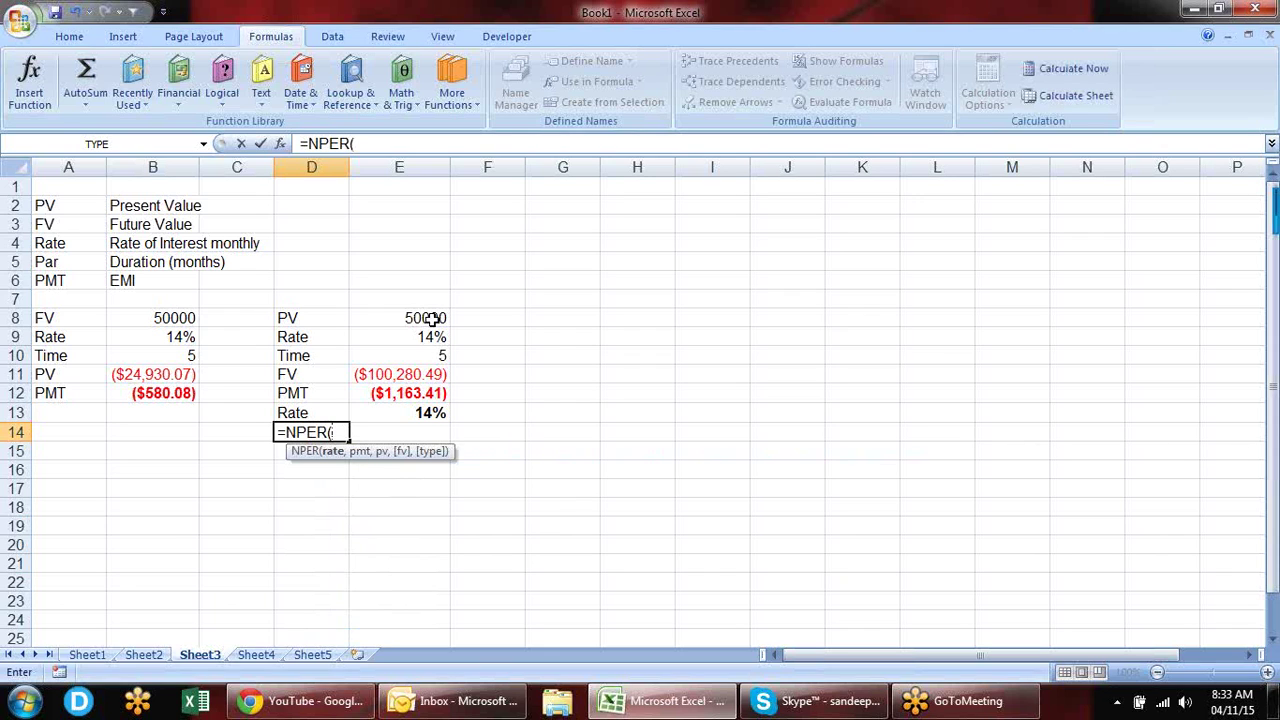
pyautogui.click(428, 339)
pyautogui.write('/12,')
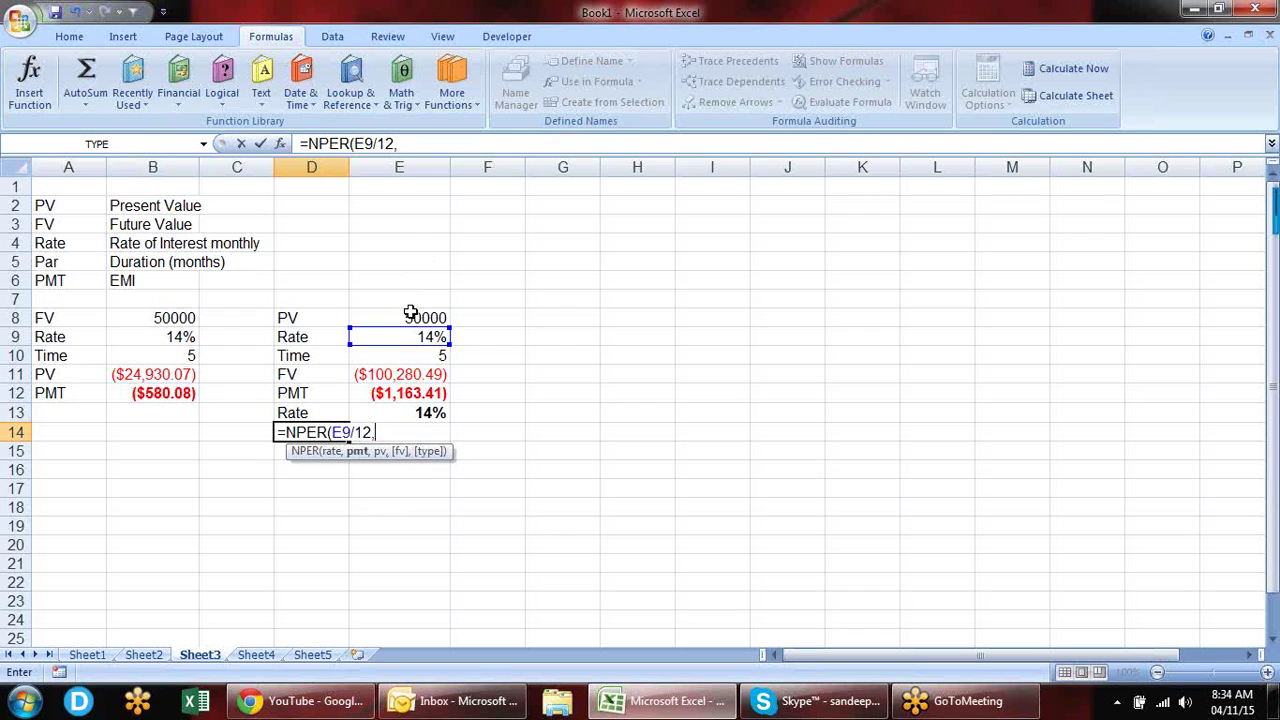
pyautogui.click(408, 393)
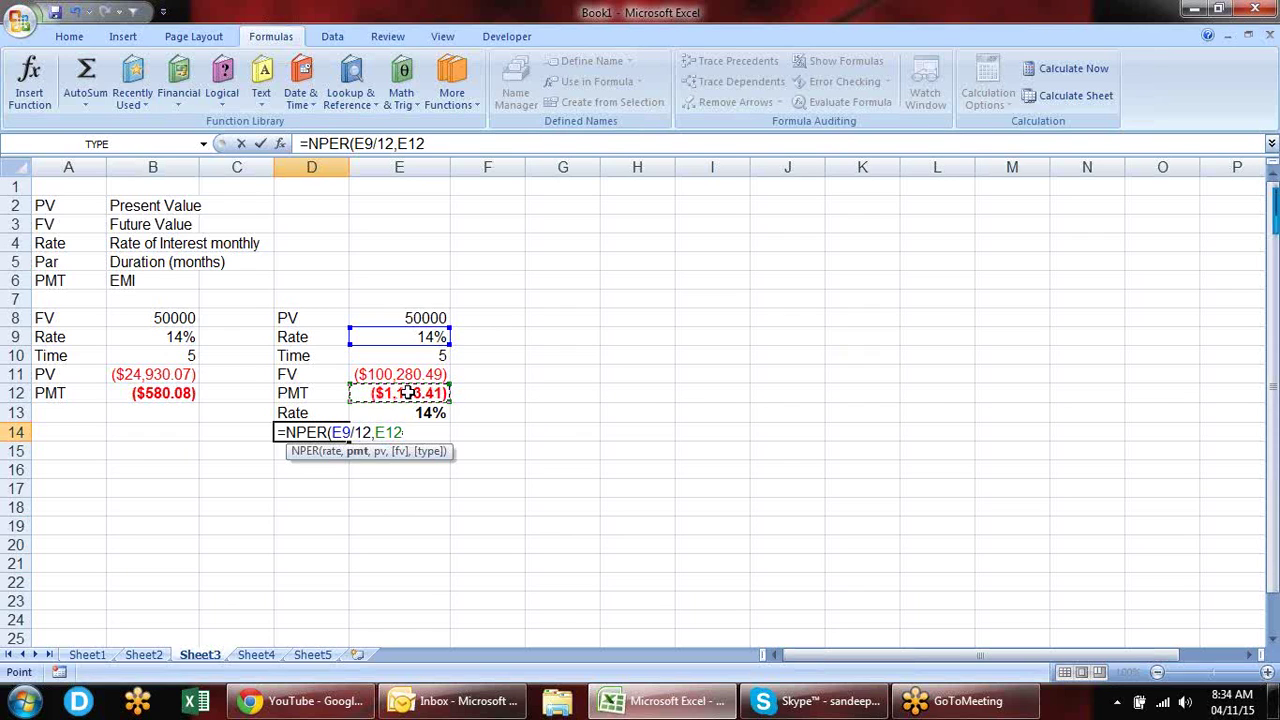
pyautogui.write(',')
pyautogui.click(426, 318)
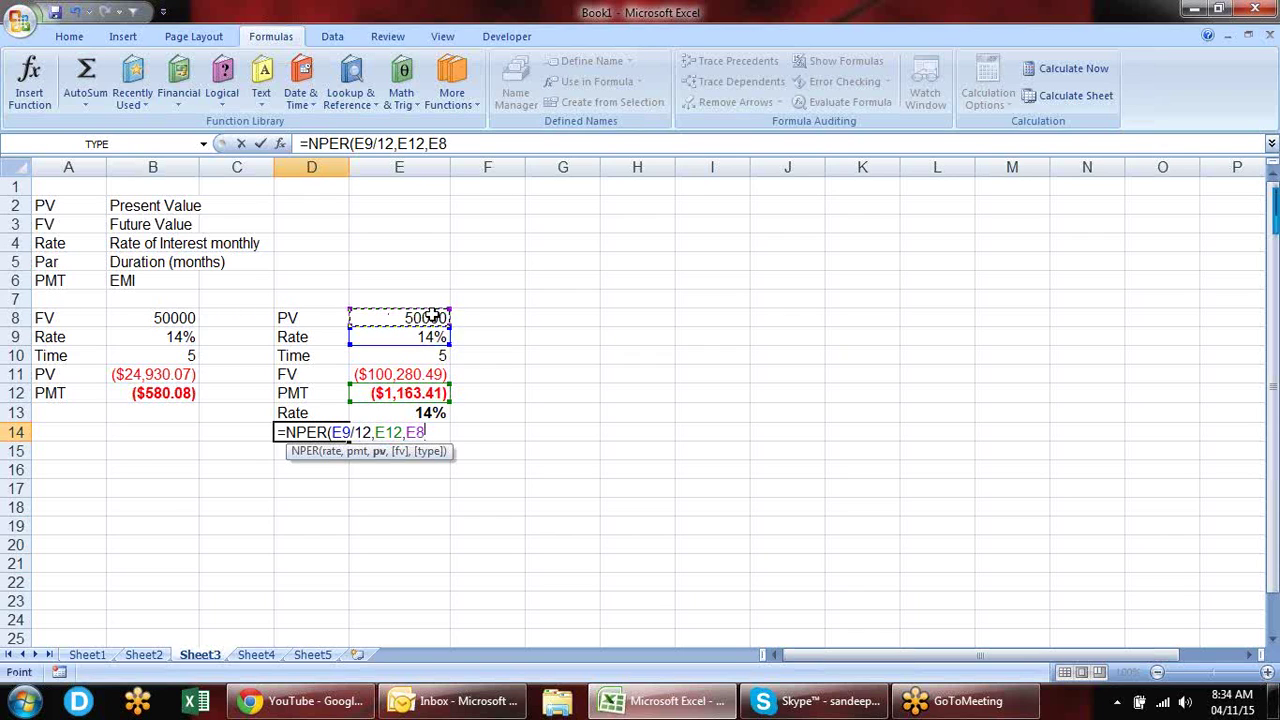
pyautogui.press('Return')
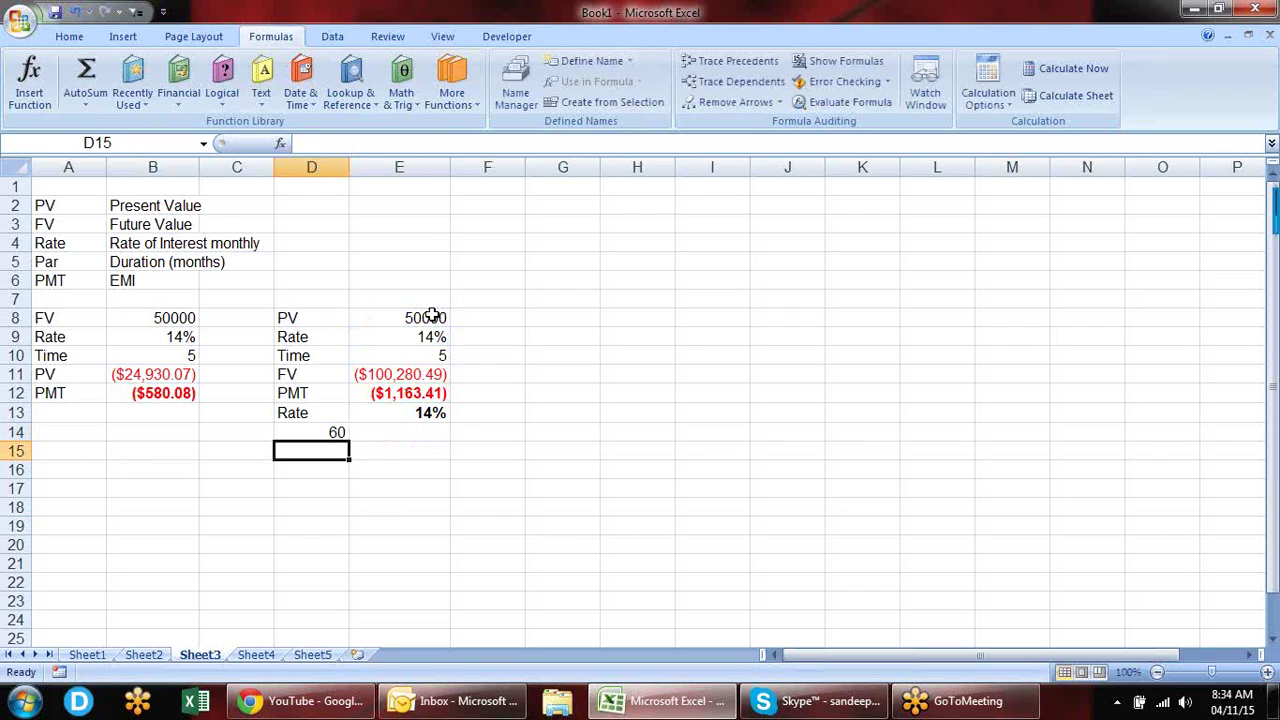
# Step: Move the NPER formula to E14 and divide it by 12 to show 5 years
pyautogui.press('Up')
pyautogui.hotkey('ctrl', 'x')
pyautogui.press('Right')
pyautogui.hotkey('ctrl', 'v')
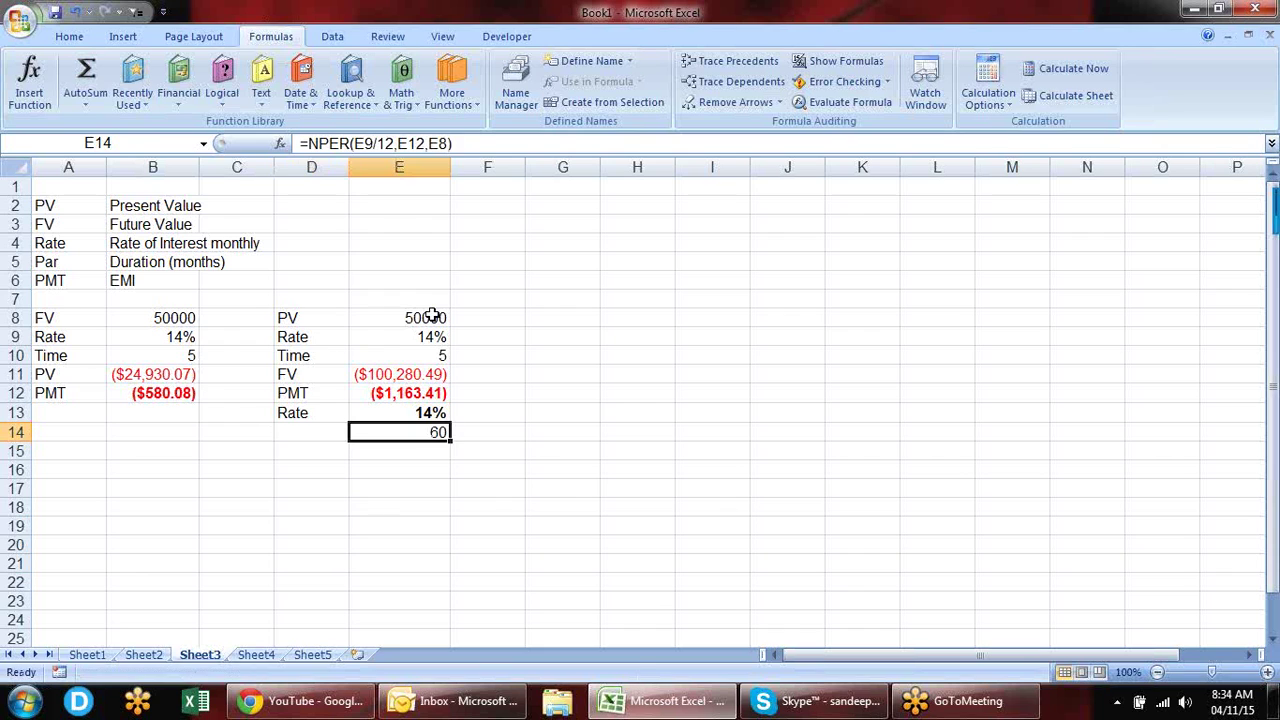
pyautogui.press('F2')
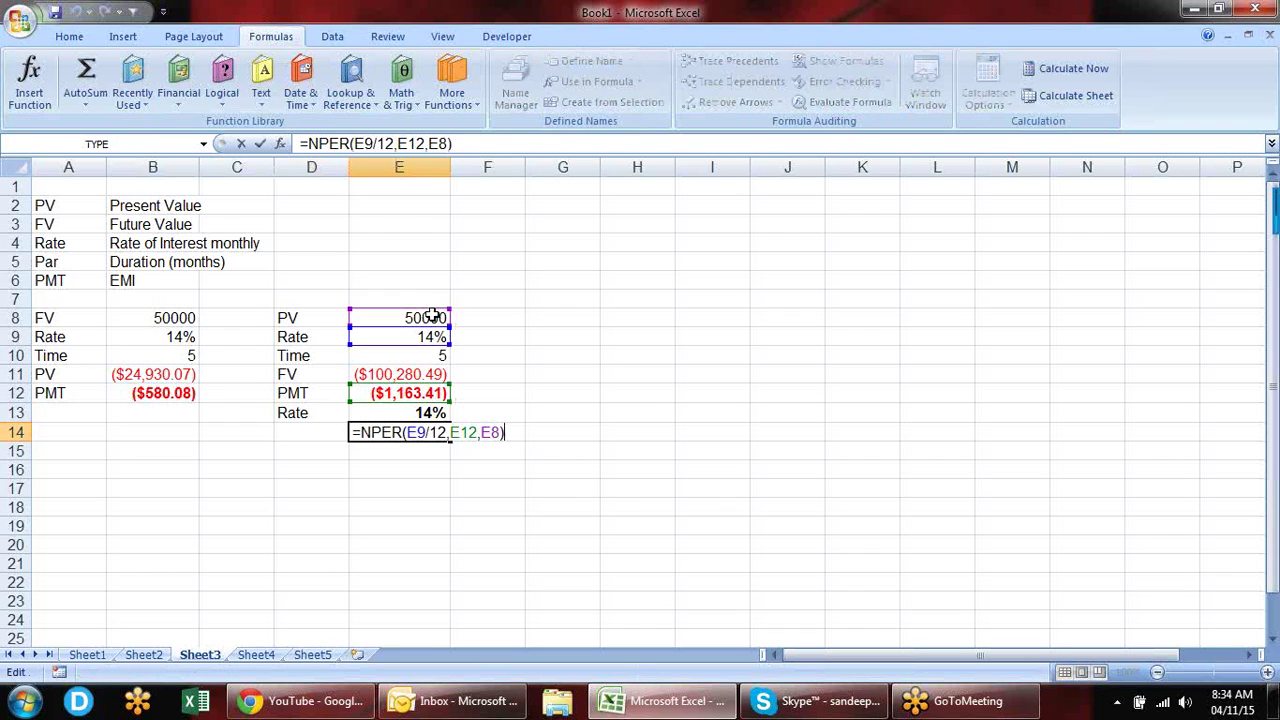
pyautogui.write('/')
pyautogui.write('12')
pyautogui.press('Return')
# Step: Label row 14 as Nper in D14
pyautogui.press('Up')
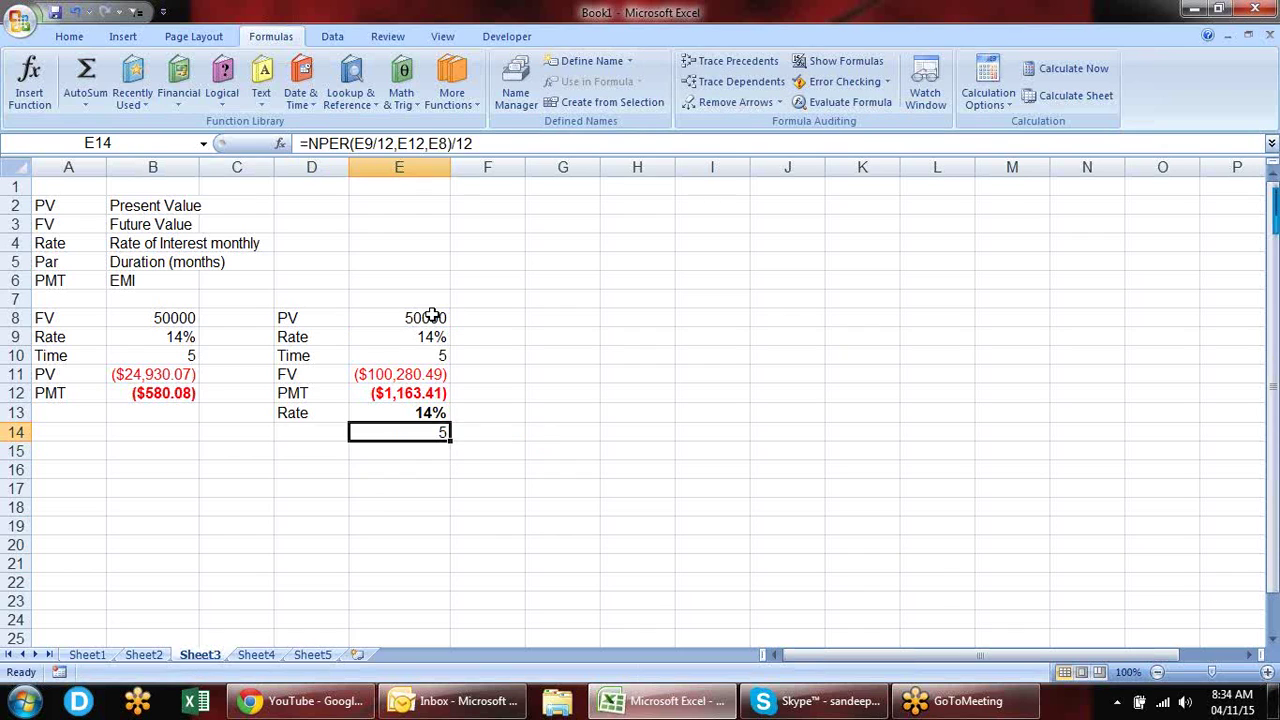
pyautogui.press('Left')
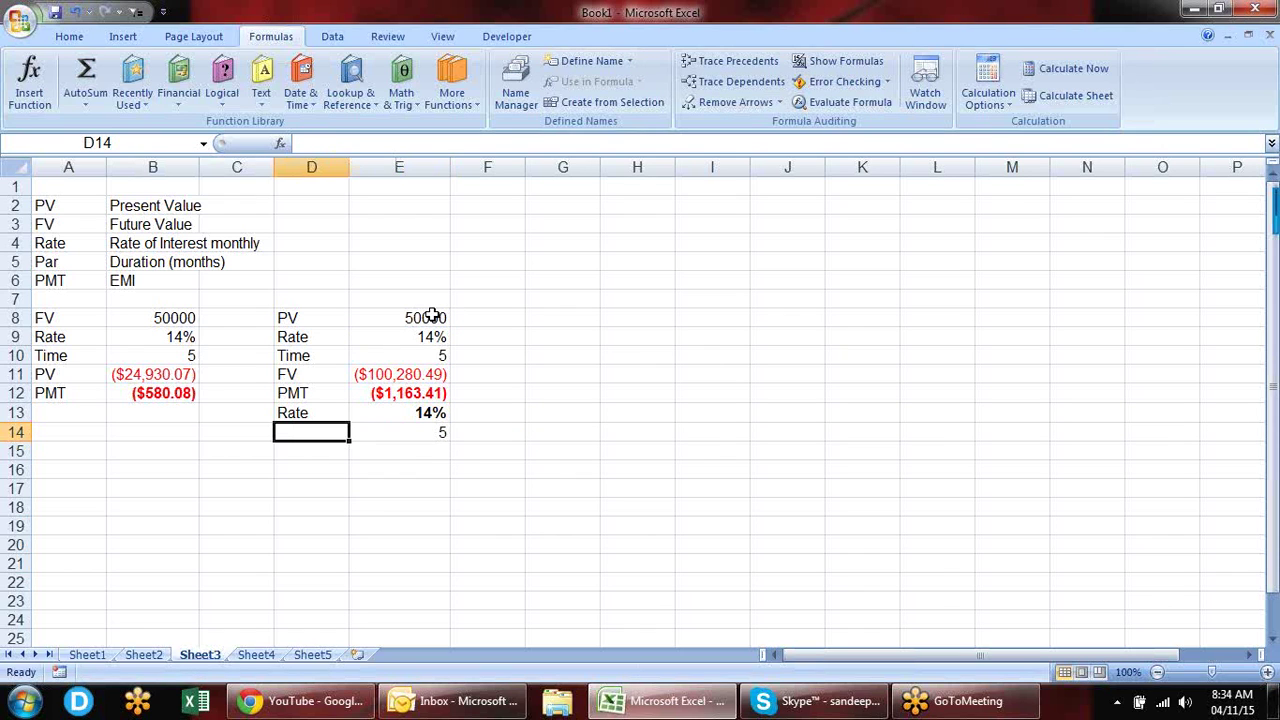
pyautogui.write('Nper')
pyautogui.press('Return')
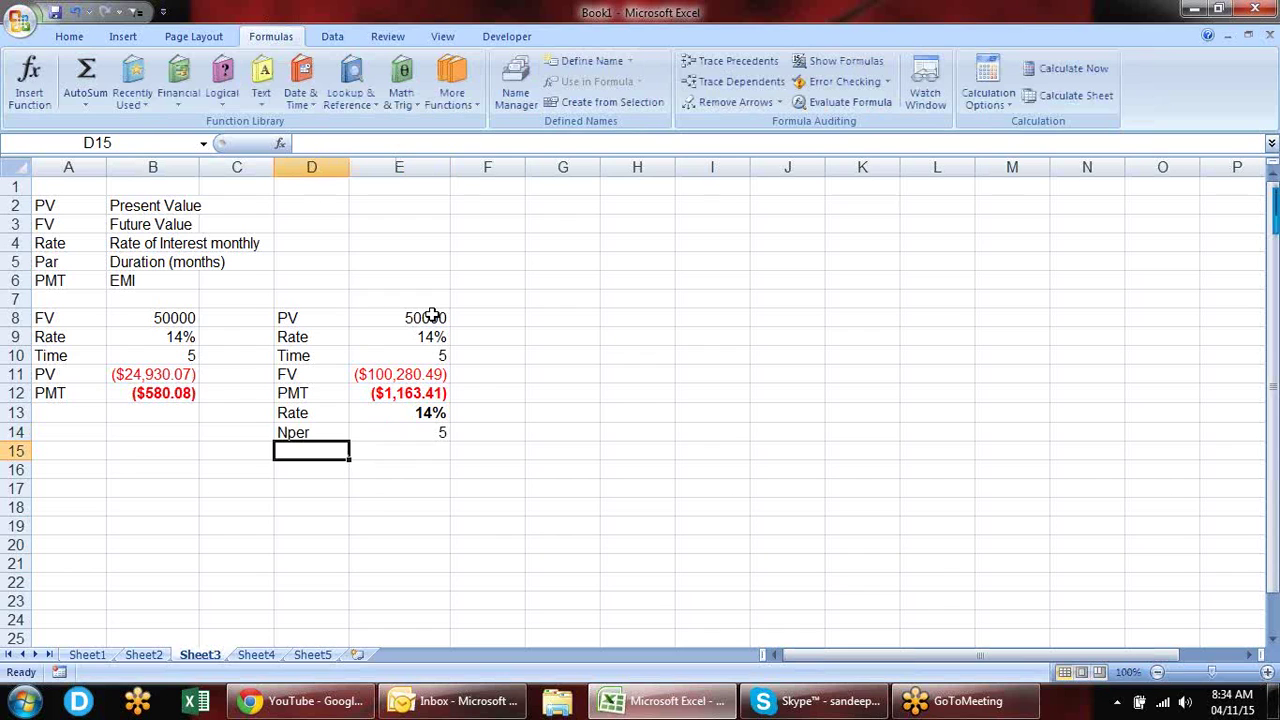
# Step: Bold the labels and values in D8:E14, from PV down to Nper
pyautogui.press('Left')
pyautogui.press('Down')
pyautogui.press('Down')
pyautogui.press('Down')
pyautogui.press('Down')
pyautogui.press('Down')
pyautogui.press('Down')
pyautogui.press('Down')
pyautogui.press('Down')
pyautogui.press('Down')
pyautogui.press('Down')
pyautogui.press('Down')
pyautogui.press('Up')
pyautogui.press('Up')
pyautogui.press('Up')
pyautogui.press('Up')
pyautogui.press('Up')
pyautogui.press('Up')
pyautogui.press('Up')
pyautogui.press('Up')
pyautogui.press('Up')
pyautogui.press('Up')
pyautogui.press('Up')
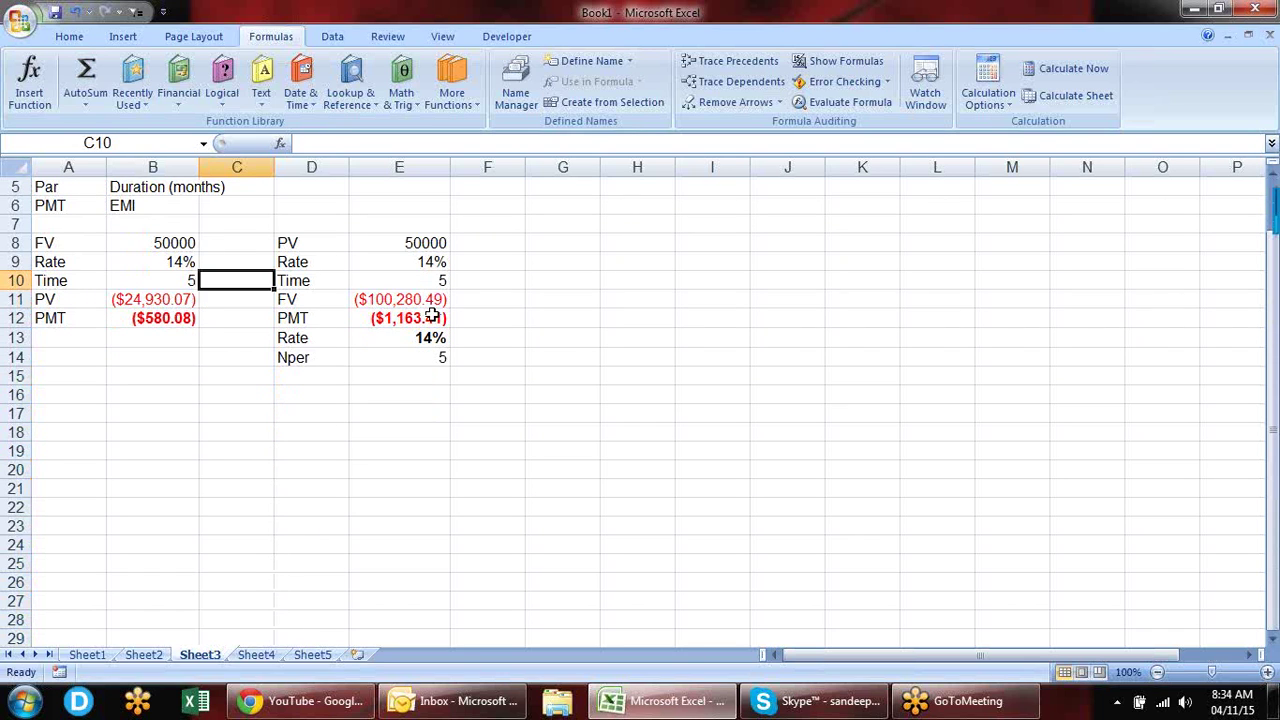
pyautogui.press('Right')
pyautogui.press('Up')
pyautogui.press('Up')
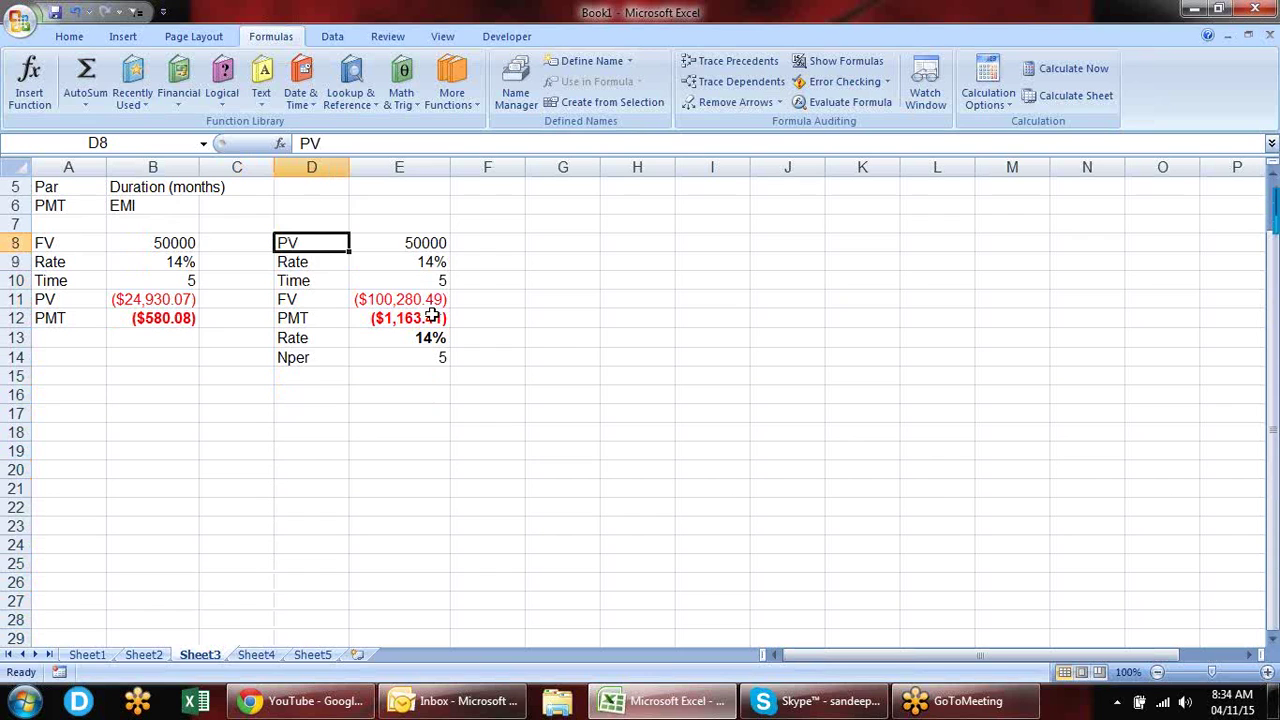
pyautogui.hotkey('shift', 'Right')
pyautogui.hotkey('shift', 'Down')
pyautogui.hotkey('shift', 'Down')
pyautogui.hotkey('shift', 'Down')
pyautogui.hotkey('shift', 'Down')
pyautogui.hotkey('shift', 'Down')
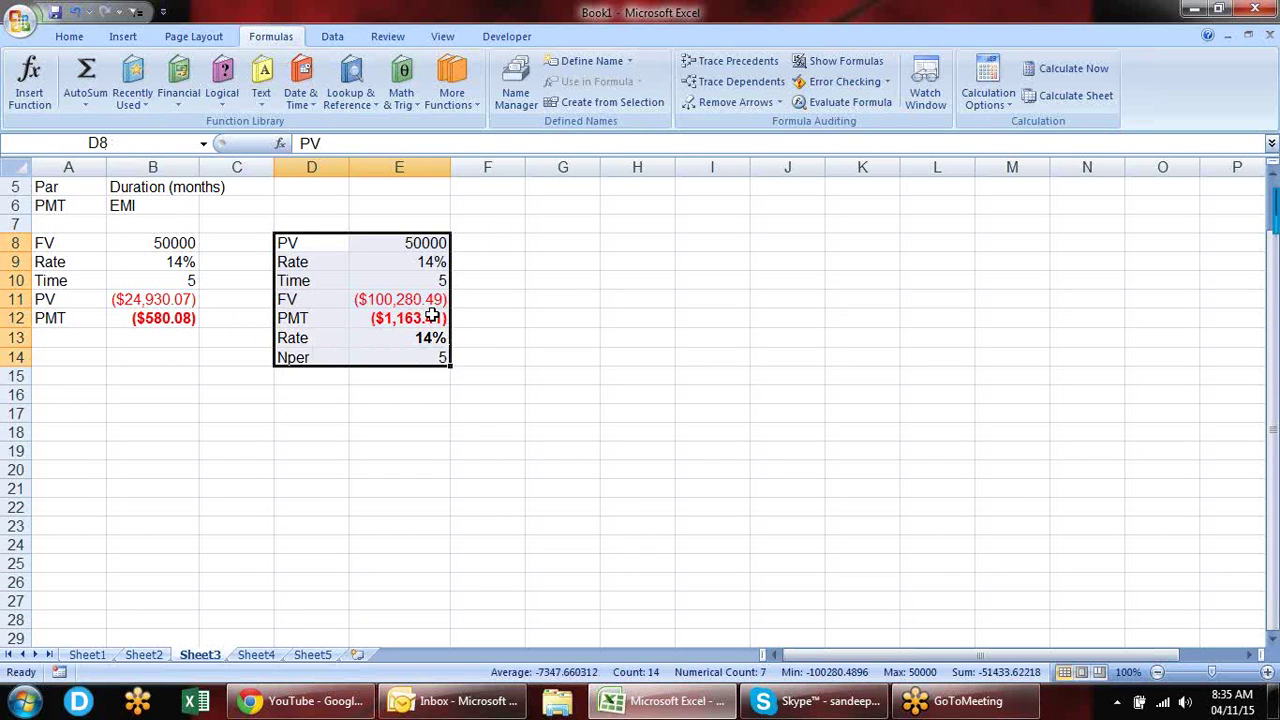
pyautogui.hotkey('ctrl', 'b')
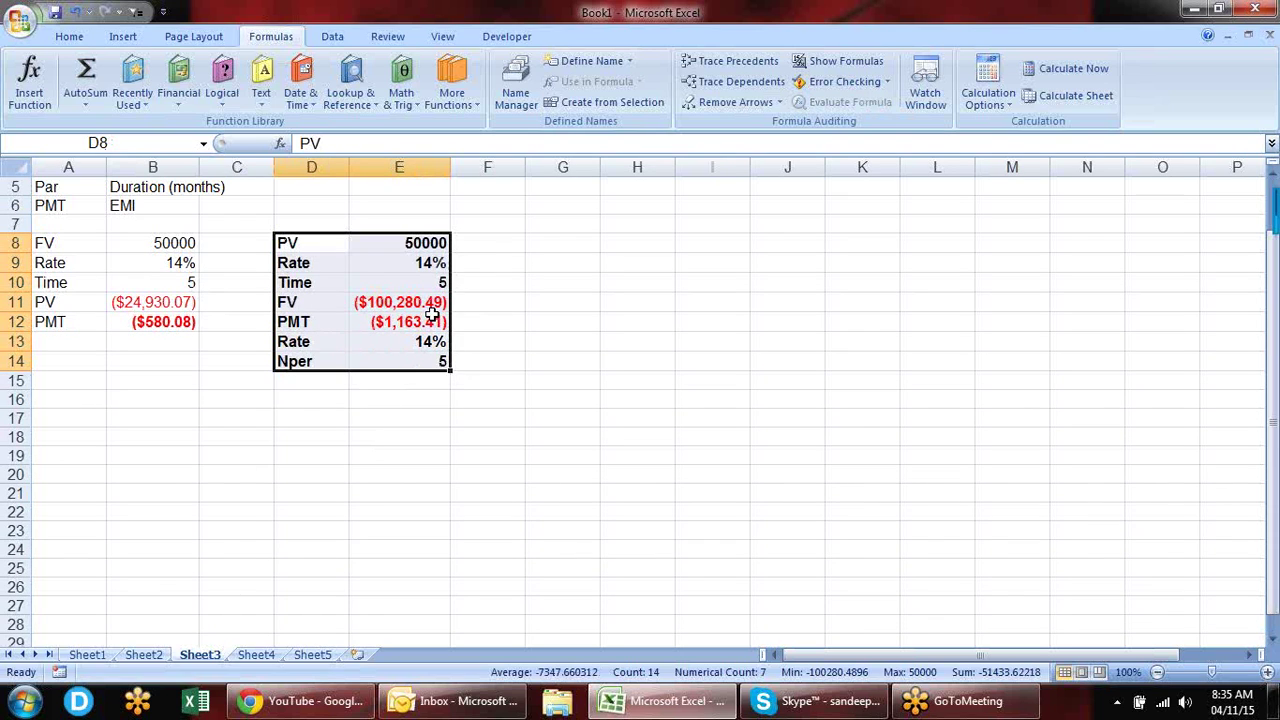
pyautogui.press('Left')
pyautogui.press('Right')
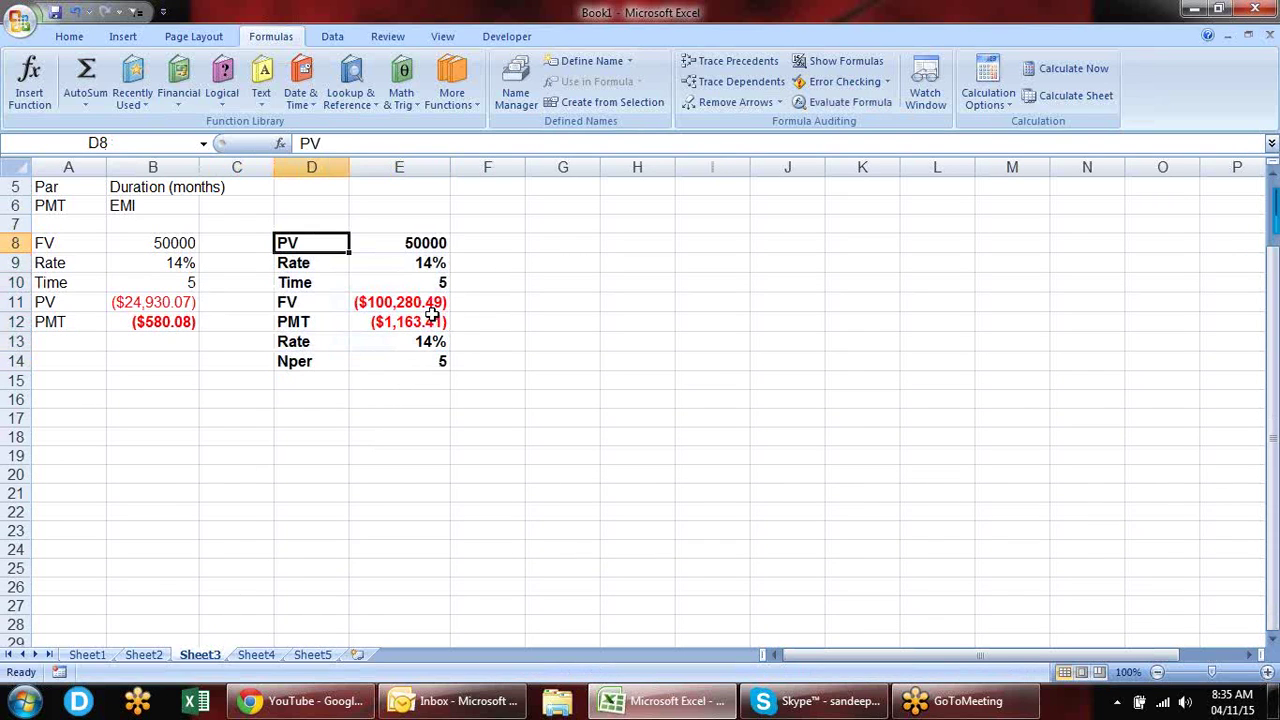
pyautogui.press('Right')
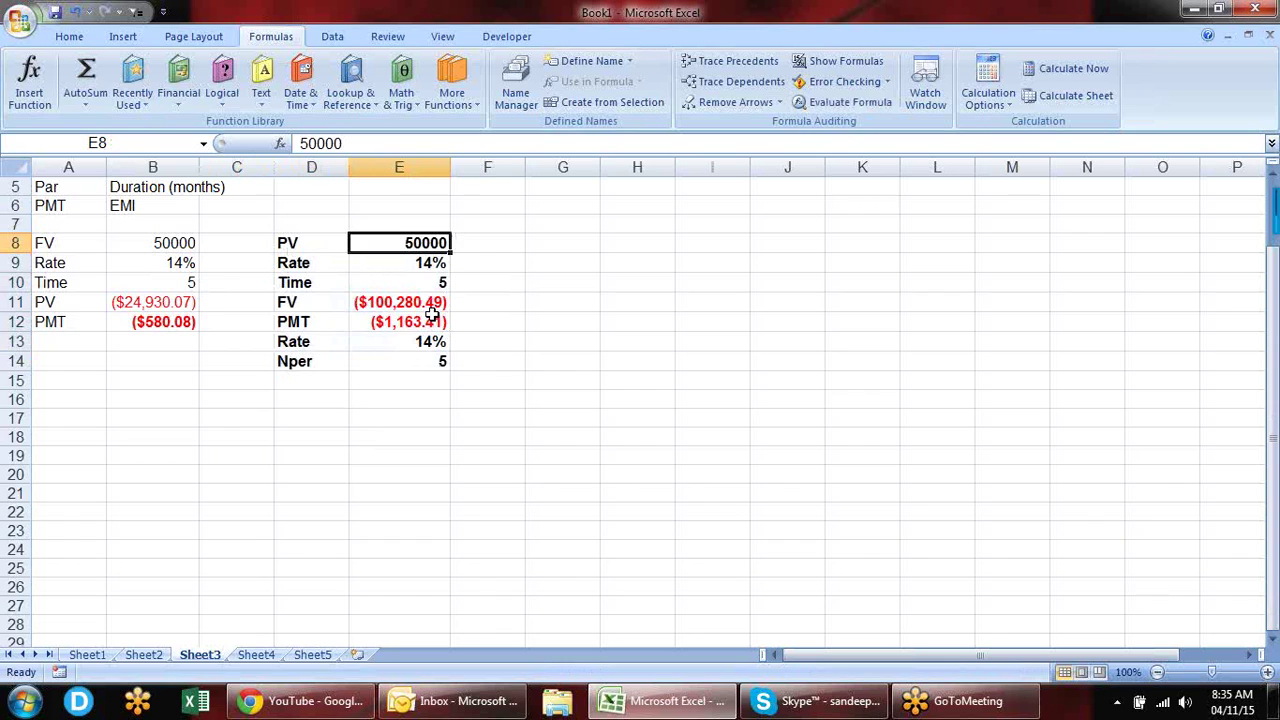
pyautogui.press('Down')
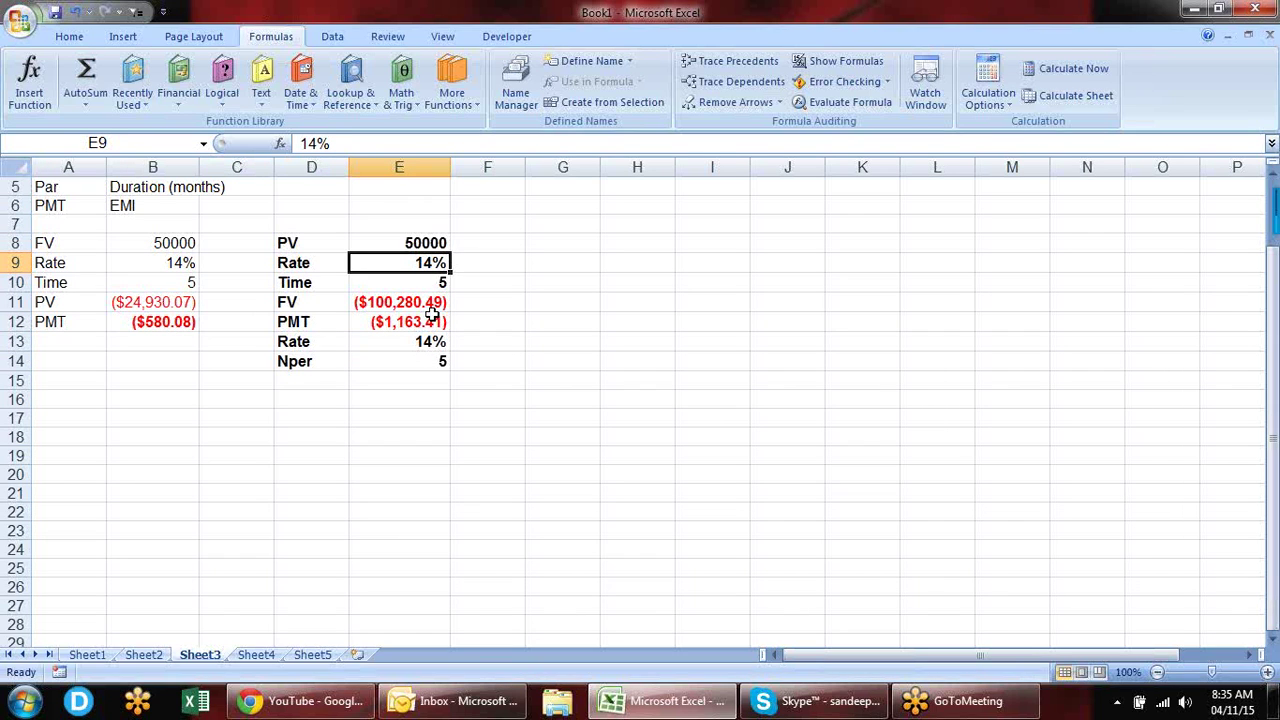
pyautogui.press('Down')
pyautogui.press('Down')
pyautogui.press('Down')
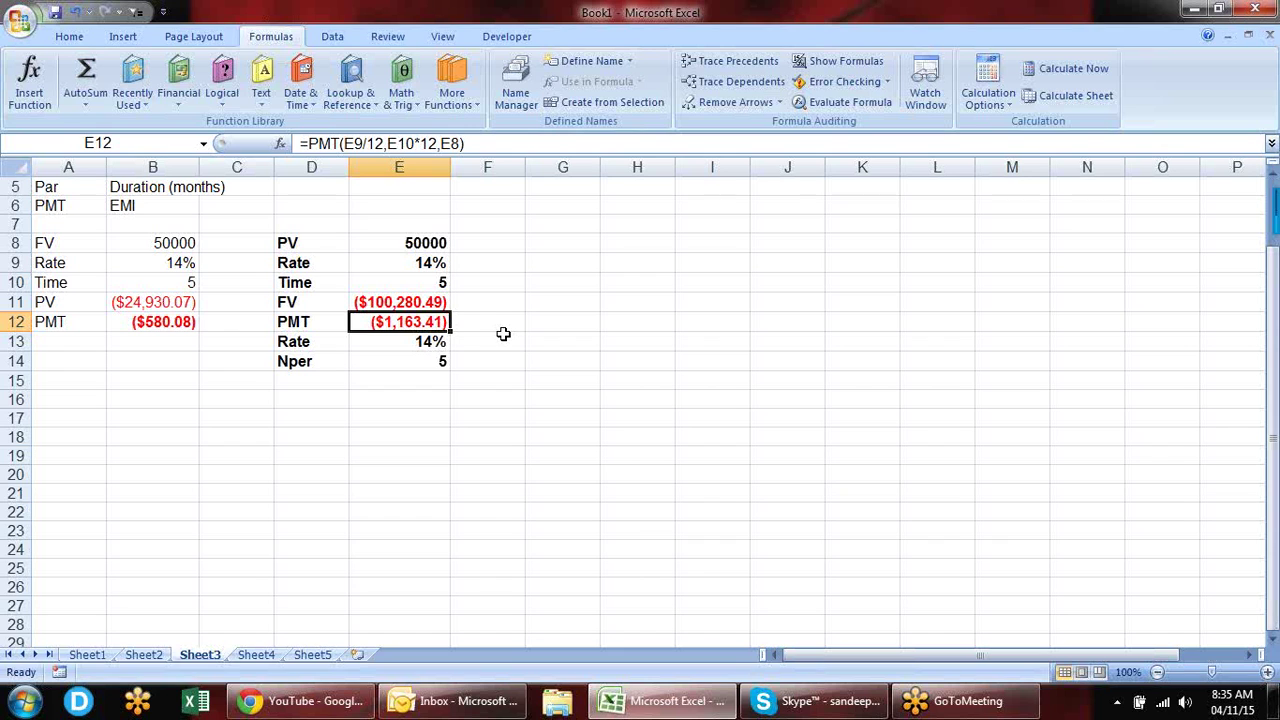
pyautogui.press('Down')
pyautogui.press('Down')
pyautogui.press('Down')
pyautogui.press('Up')
pyautogui.press('Up')
pyautogui.press('Up')
pyautogui.press('Up')
pyautogui.press('Up')
pyautogui.press('Up')
pyautogui.press('Up')
pyautogui.press('Down')
pyautogui.press('Down')
pyautogui.press('Down')
pyautogui.press('Down')
pyautogui.press('Down')
pyautogui.press('Down')
pyautogui.press('Down')
pyautogui.press('Up')
pyautogui.press('Up')
pyautogui.press('Up')
pyautogui.press('Up')
pyautogui.press('Up')
pyautogui.press('Up')
pyautogui.press('Up')
pyautogui.press('Down')
pyautogui.press('Down')
pyautogui.press('Left')
pyautogui.press('Right')
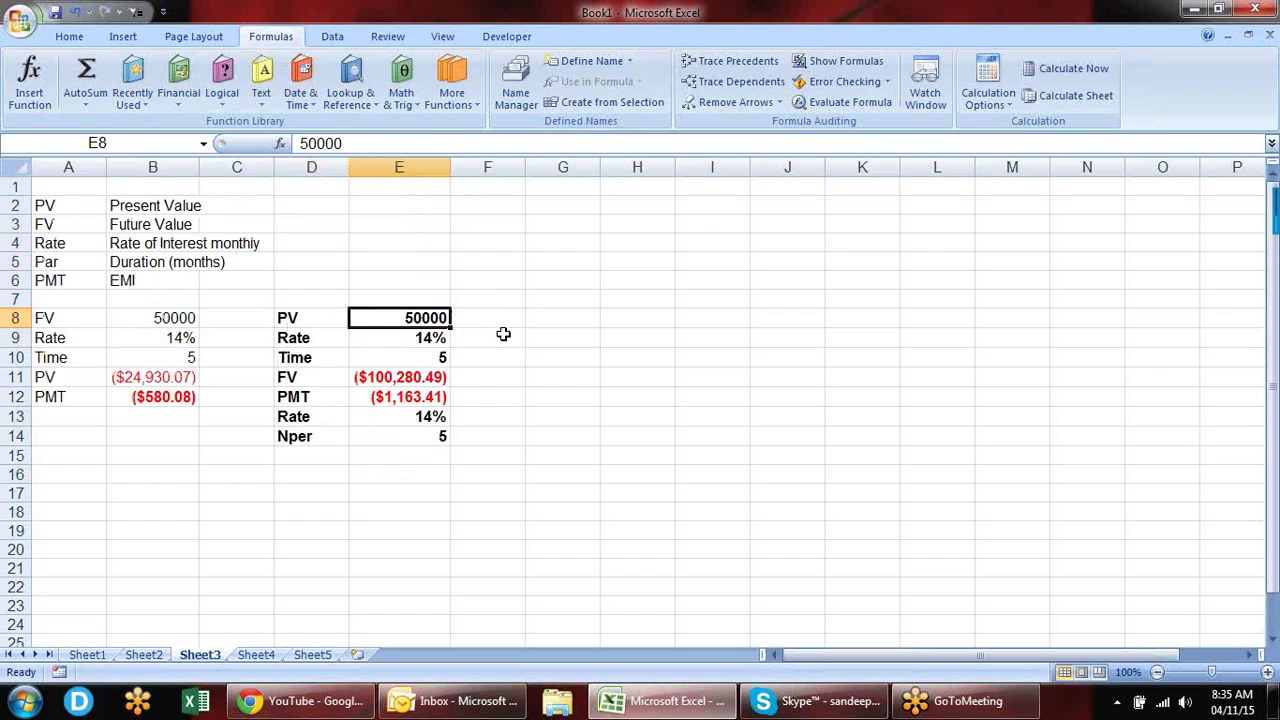
pyautogui.press('Down')
pyautogui.press('Down')
pyautogui.press('Down')
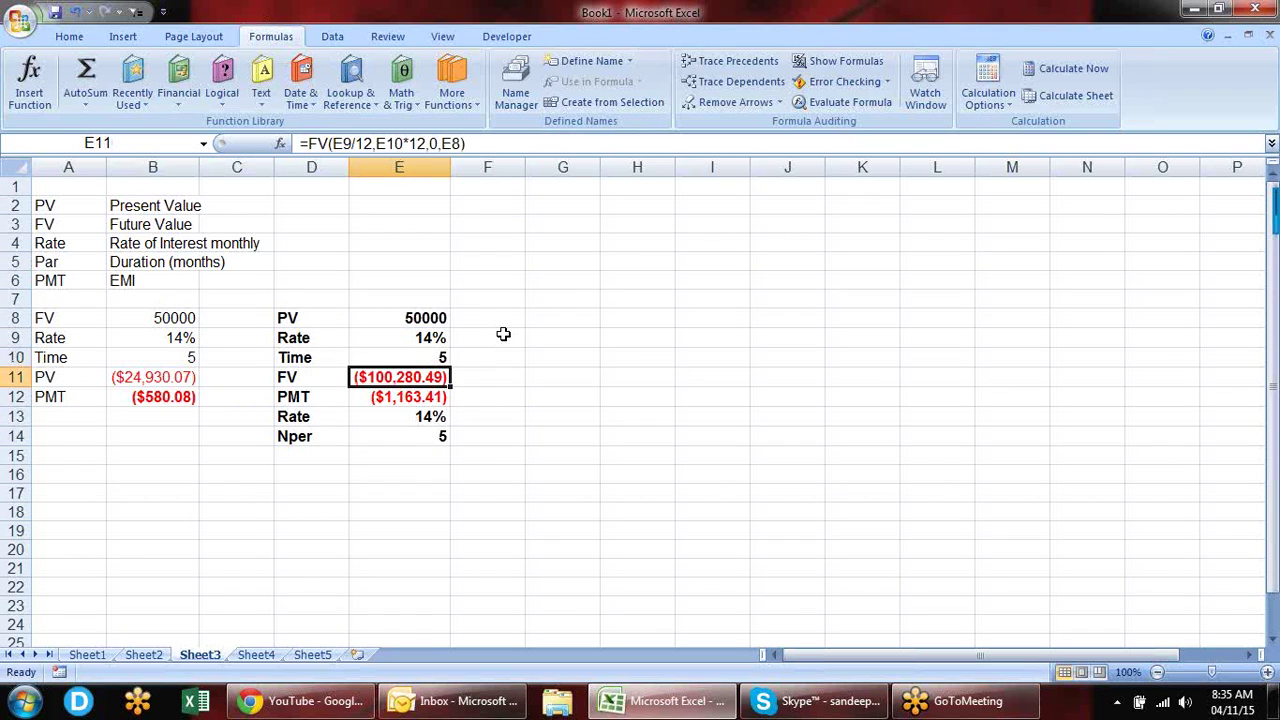
pyautogui.press('Down')
pyautogui.press('Right')
pyautogui.press('Left')
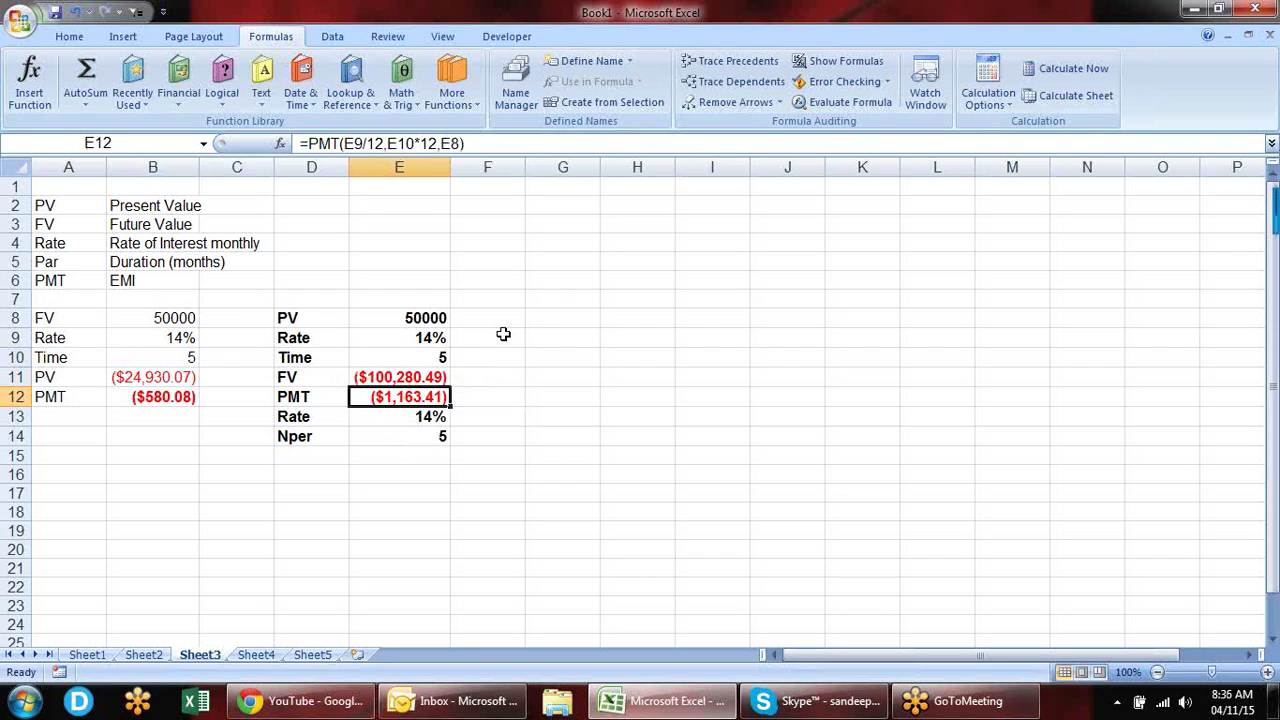
pyautogui.press('Down')
pyautogui.press('Down')
pyautogui.press('Down')
pyautogui.press('Down')
pyautogui.press('Down')
pyautogui.press('Down')
pyautogui.press('Down')
pyautogui.press('Down')
pyautogui.press('Down')
pyautogui.press('Up')
pyautogui.press('Up')
pyautogui.press('Up')
pyautogui.press('Up')
pyautogui.press('Up')
pyautogui.press('Left')
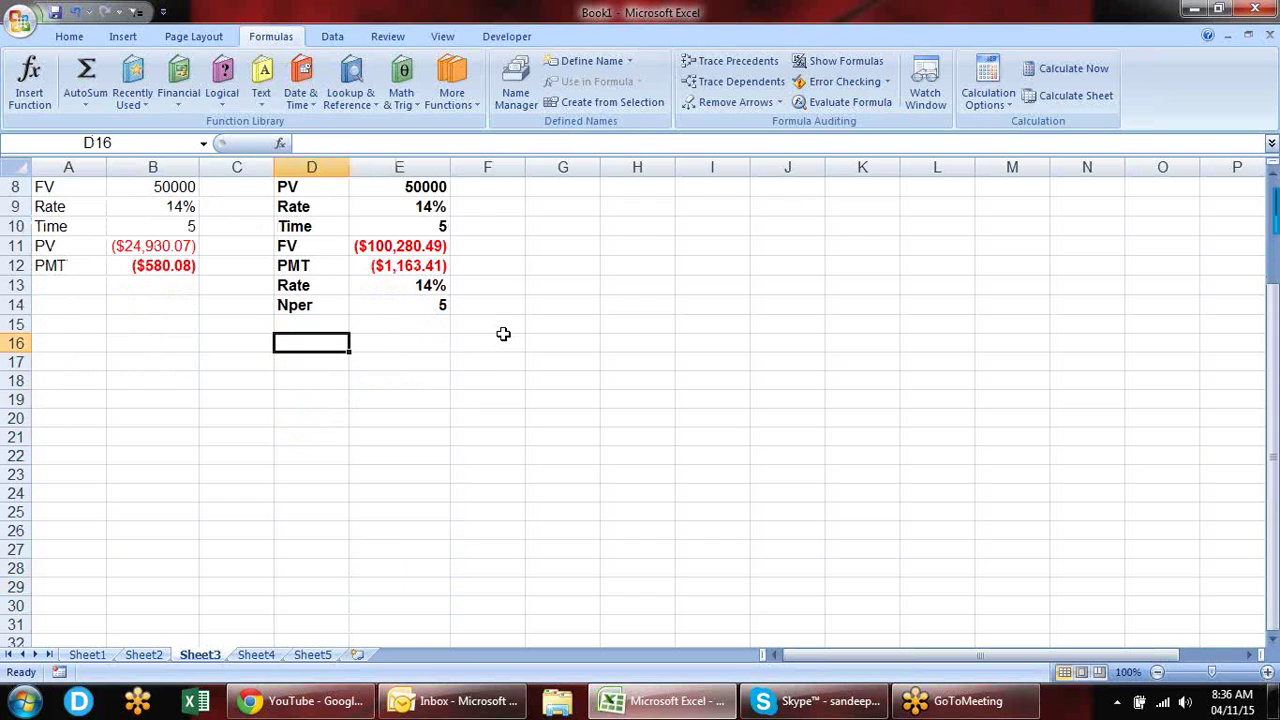
# Step: Type the Per heading in D16 with periods 1–4, then fill the series down to 60
pyautogui.write('Per')
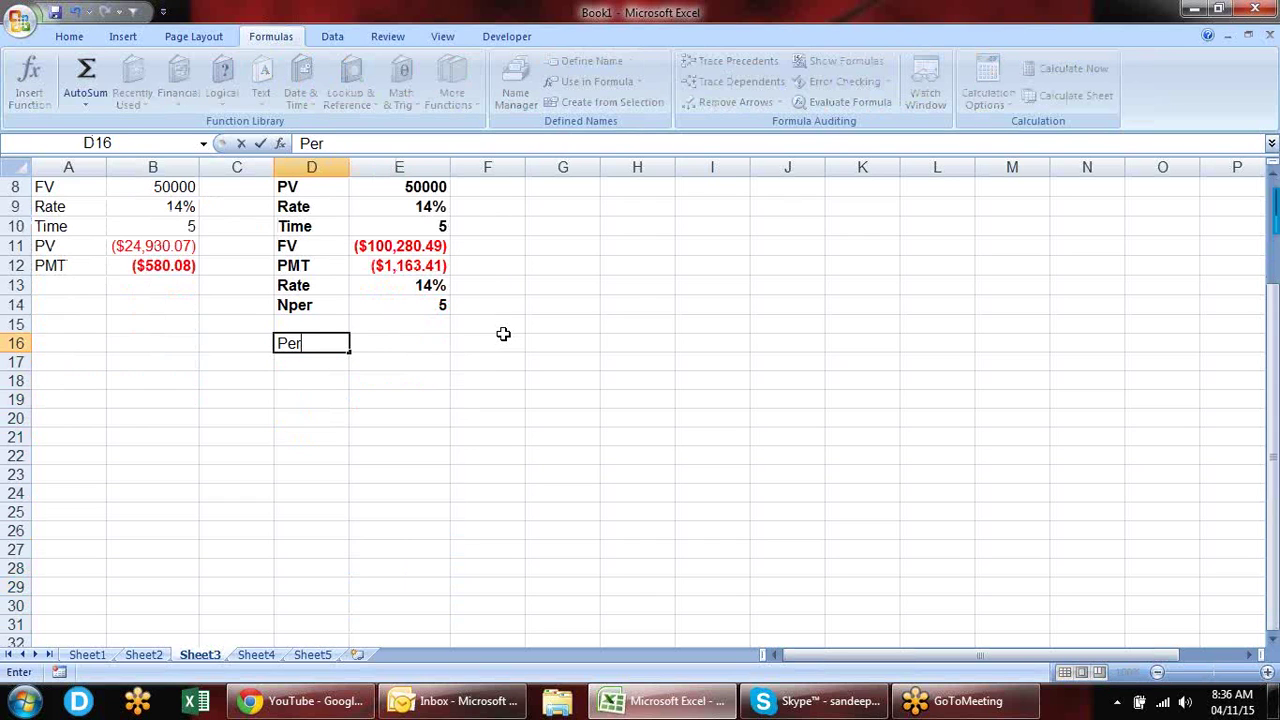
pyautogui.press('Return')
pyautogui.write('1')
pyautogui.press('Return')
pyautogui.write('2 3 4')
pyautogui.press('Return')
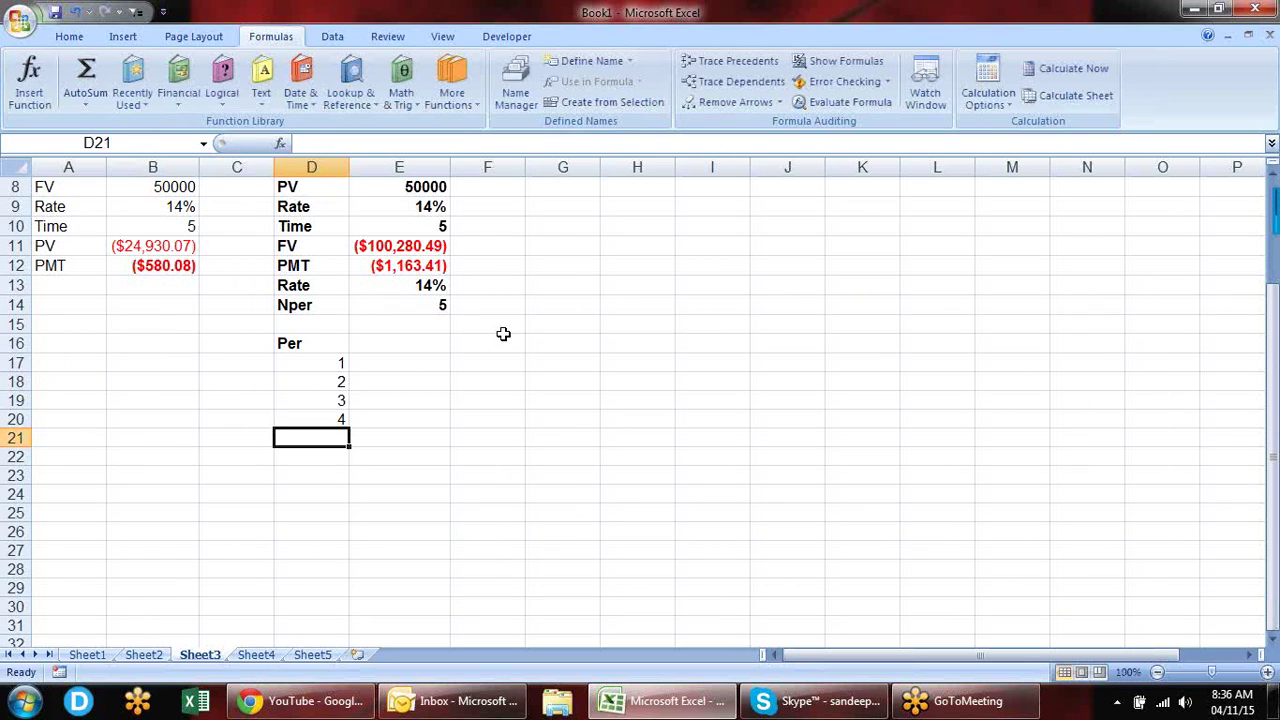
pyautogui.moveTo(316, 382)
pyautogui.mouseDown()
pyautogui.moveTo(338, 419)
pyautogui.moveTo(341, 716)
pyautogui.moveTo(360, 266)
pyautogui.moveTo(396, 166)
pyautogui.mouseUp()
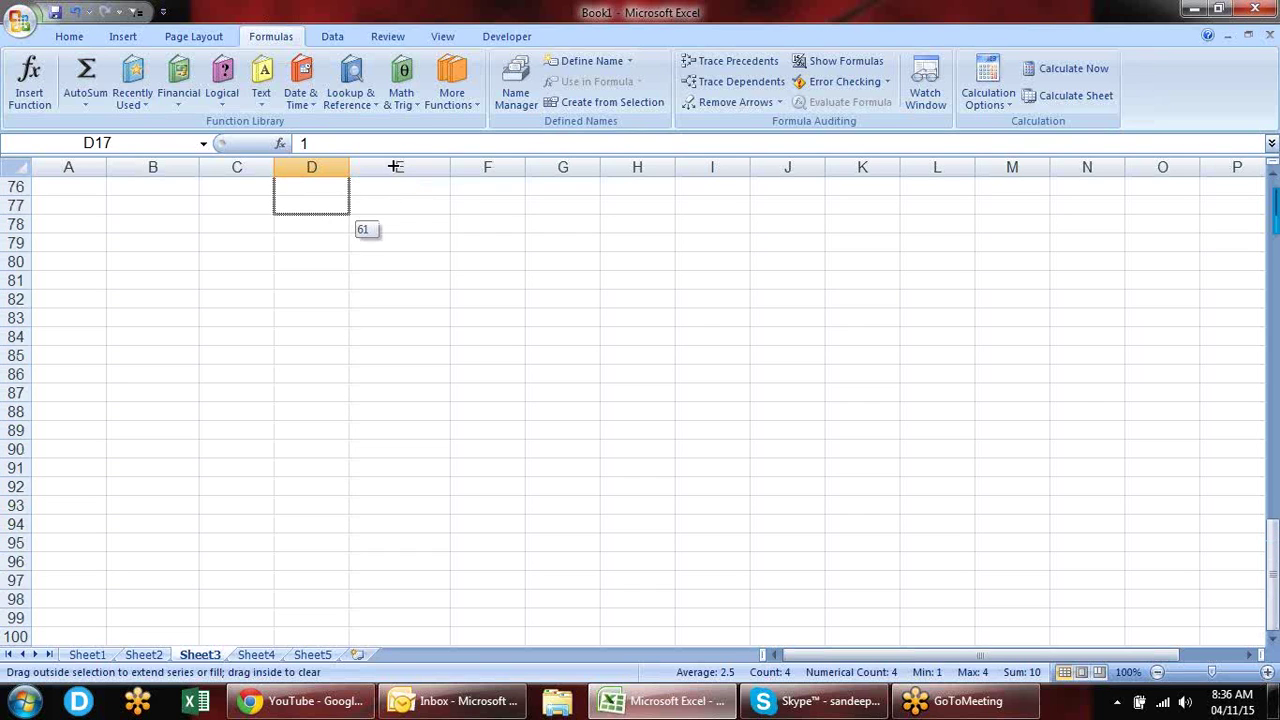
pyautogui.moveTo(396, 166); pyautogui.dragTo(364, 262)
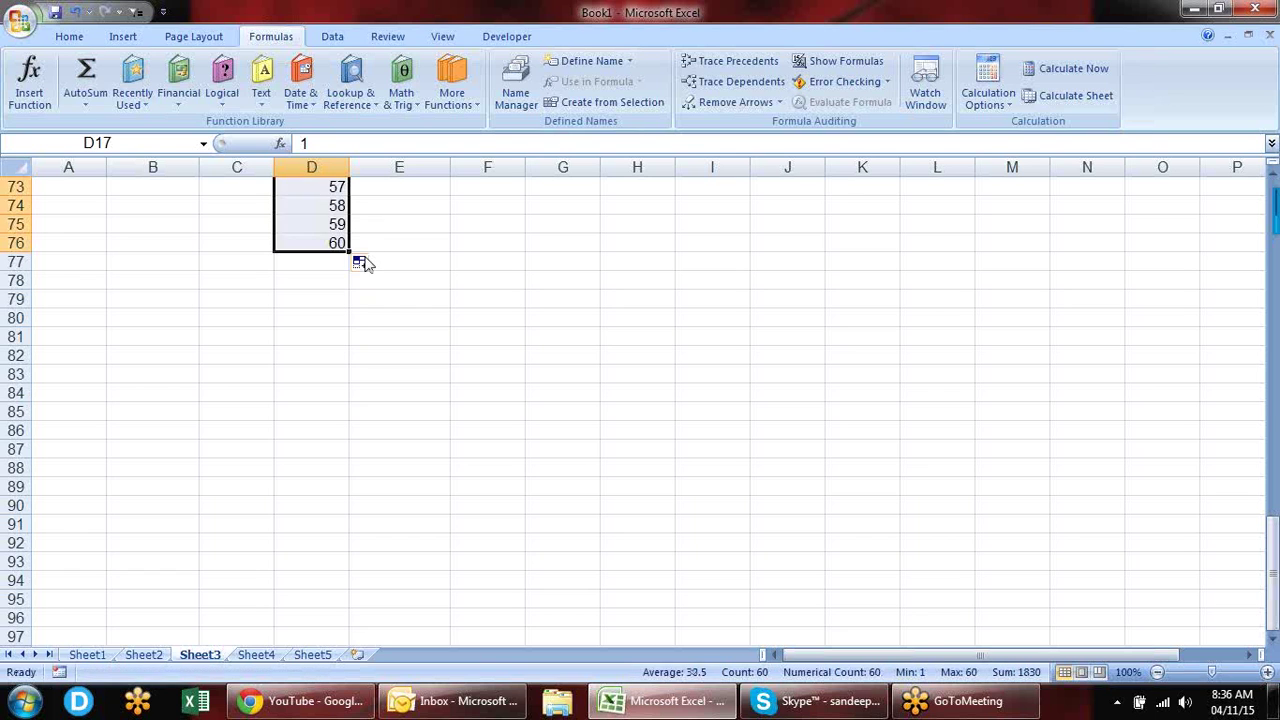
pyautogui.press('Up')
# Step: Enter the Principal heading in E16
pyautogui.press('Up')
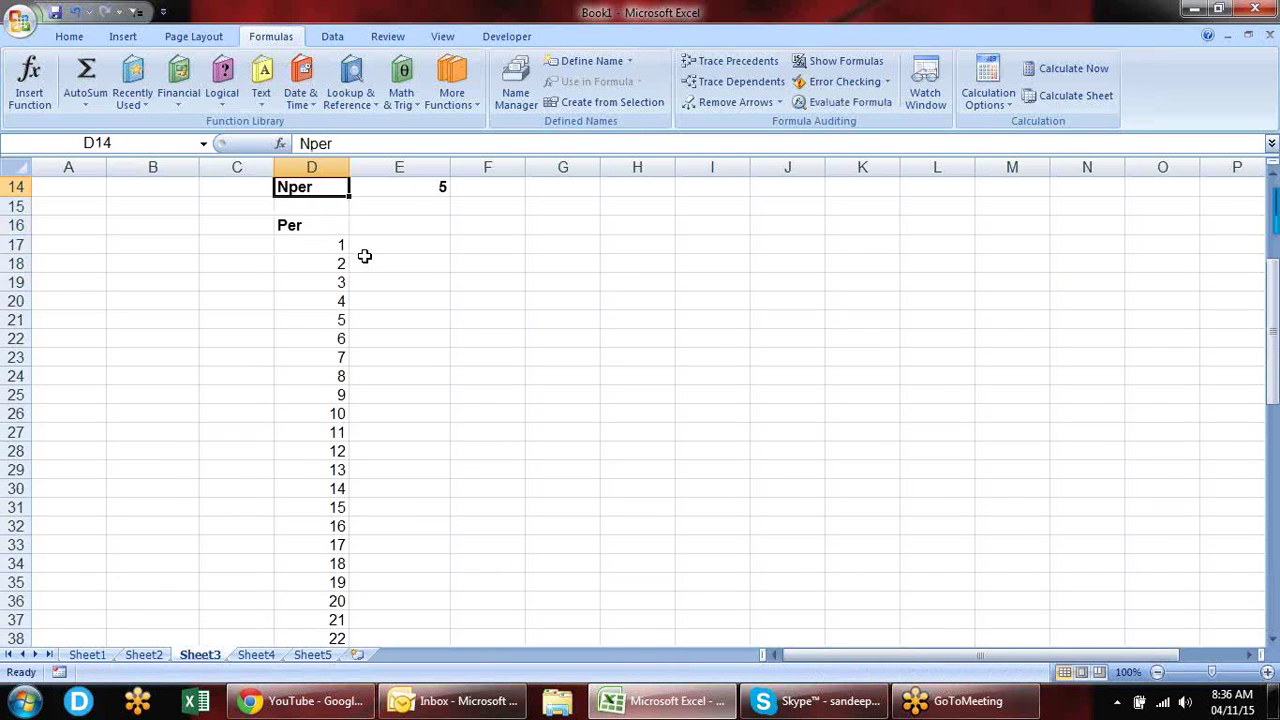
pyautogui.press('Up')
pyautogui.press('Up')
pyautogui.press('Up')
pyautogui.press('Down')
pyautogui.press('Down')
pyautogui.press('Down')
pyautogui.press('Down')
pyautogui.press('Down')
pyautogui.press('Down')
pyautogui.press('Down')
pyautogui.press('Right')
pyautogui.press('Up')
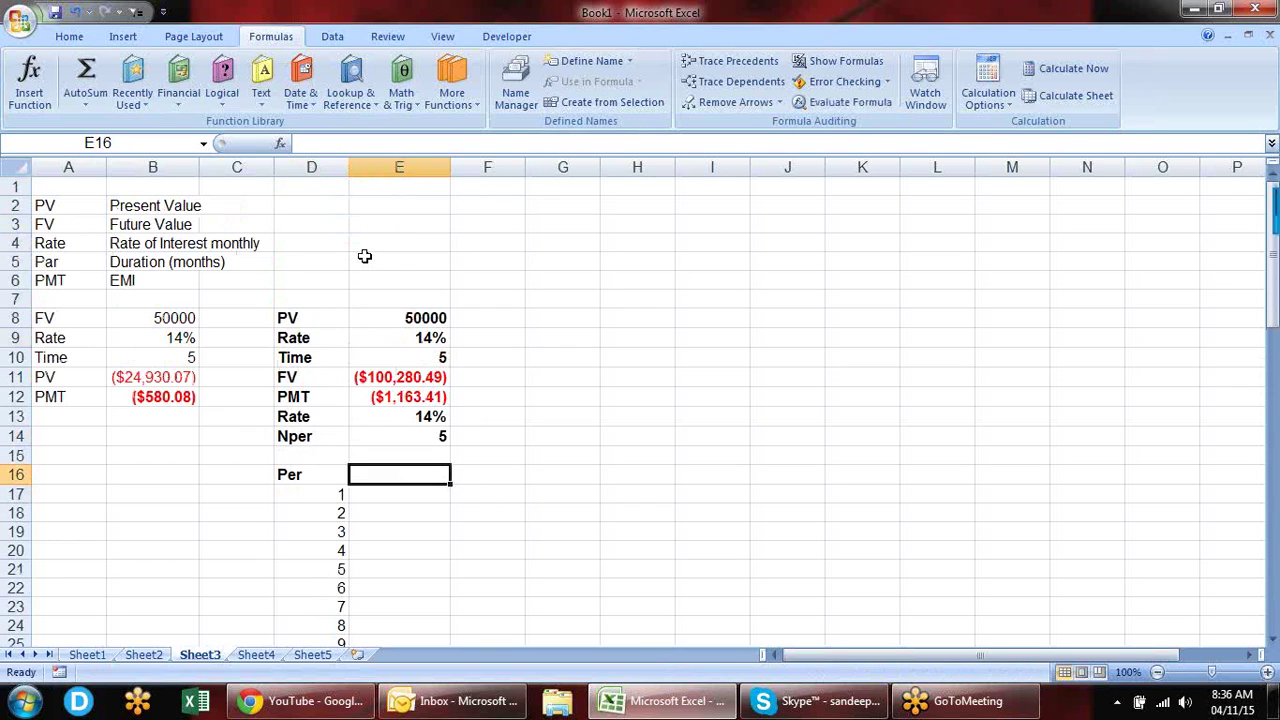
pyautogui.write('Base')
pyautogui.press('BackSpace')
pyautogui.press('BackSpace')
pyautogui.press('BackSpace')
pyautogui.press('BackSpace')
pyautogui.write('Principal')
pyautogui.press('Tab')
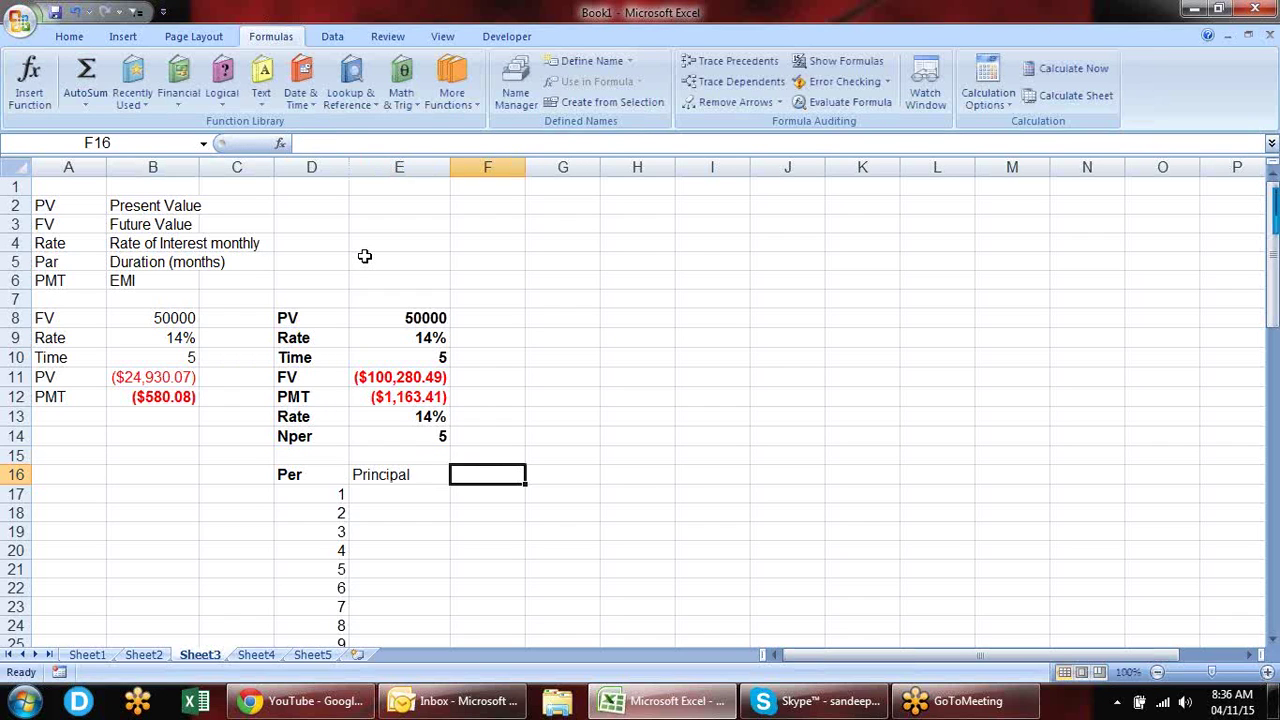
# Step: Add the Interst and EMI headings in F16 and G16
pyautogui.write('Interst')
pyautogui.press('Tab')
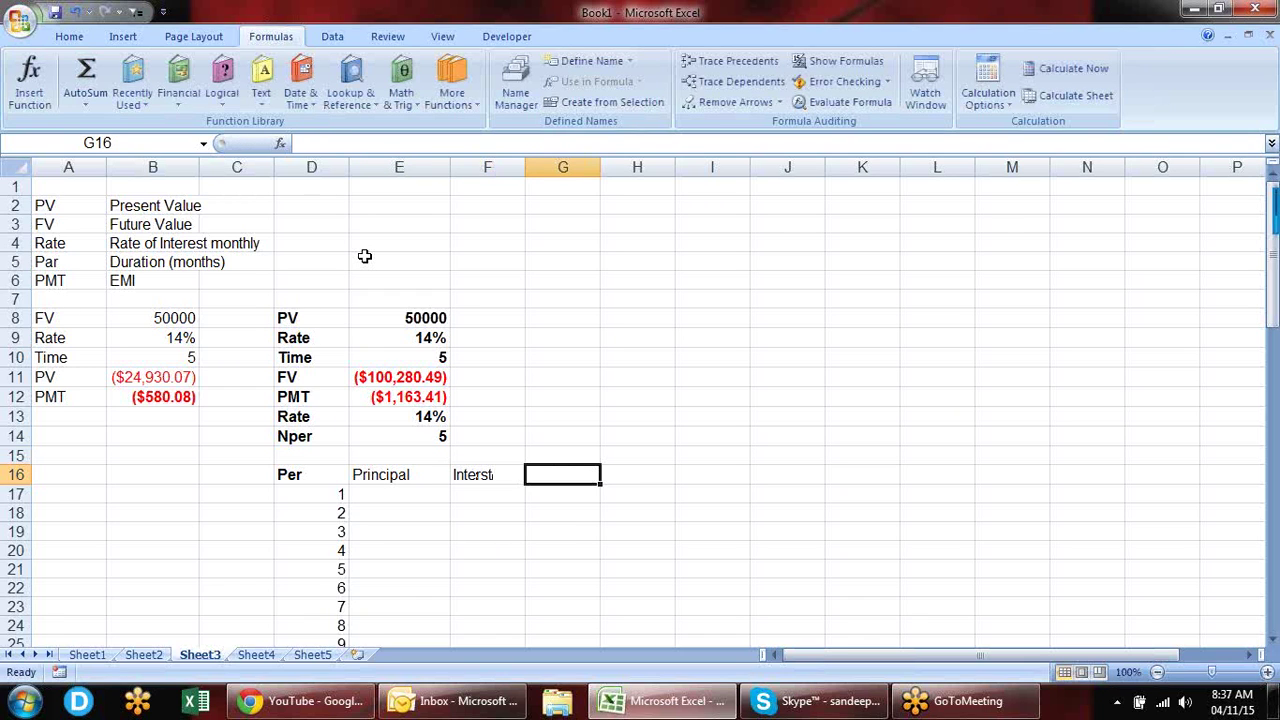
pyautogui.write('Toal')
pyautogui.press('BackSpace')
pyautogui.press('BackSpace')
pyautogui.press('BackSpace')
pyautogui.press('BackSpace')
pyautogui.write('EMI')
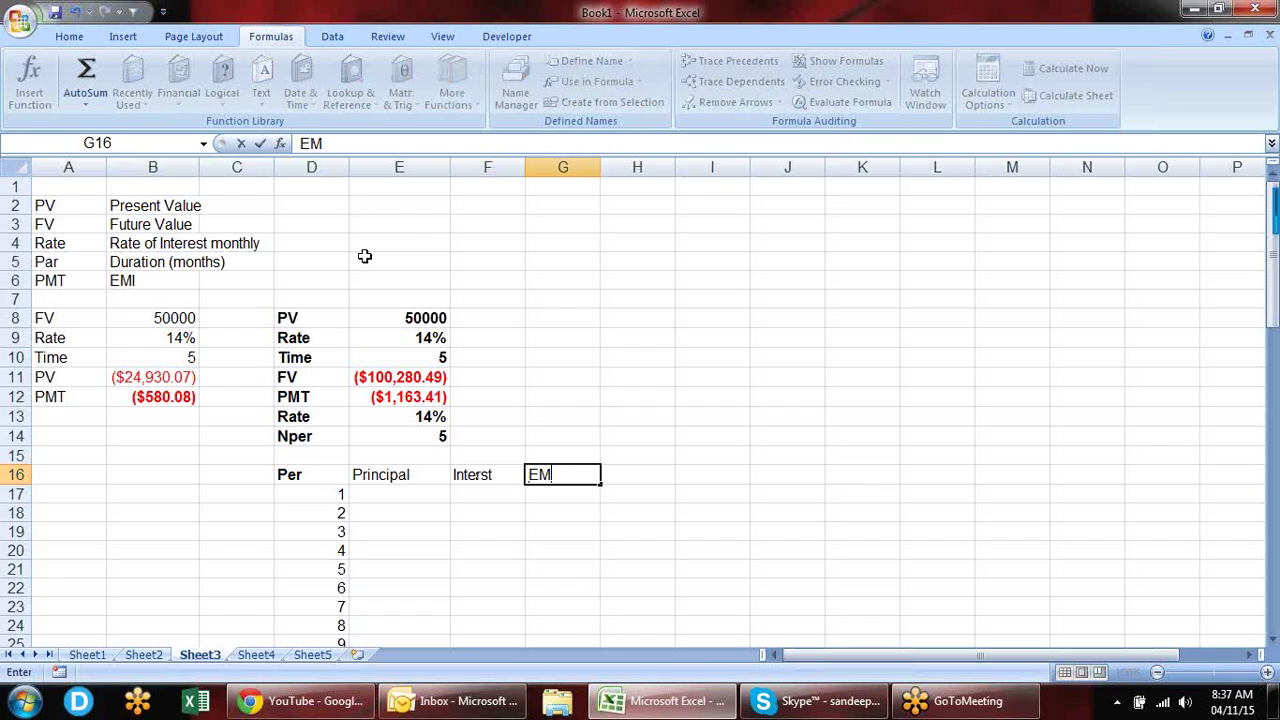
pyautogui.press('Return')
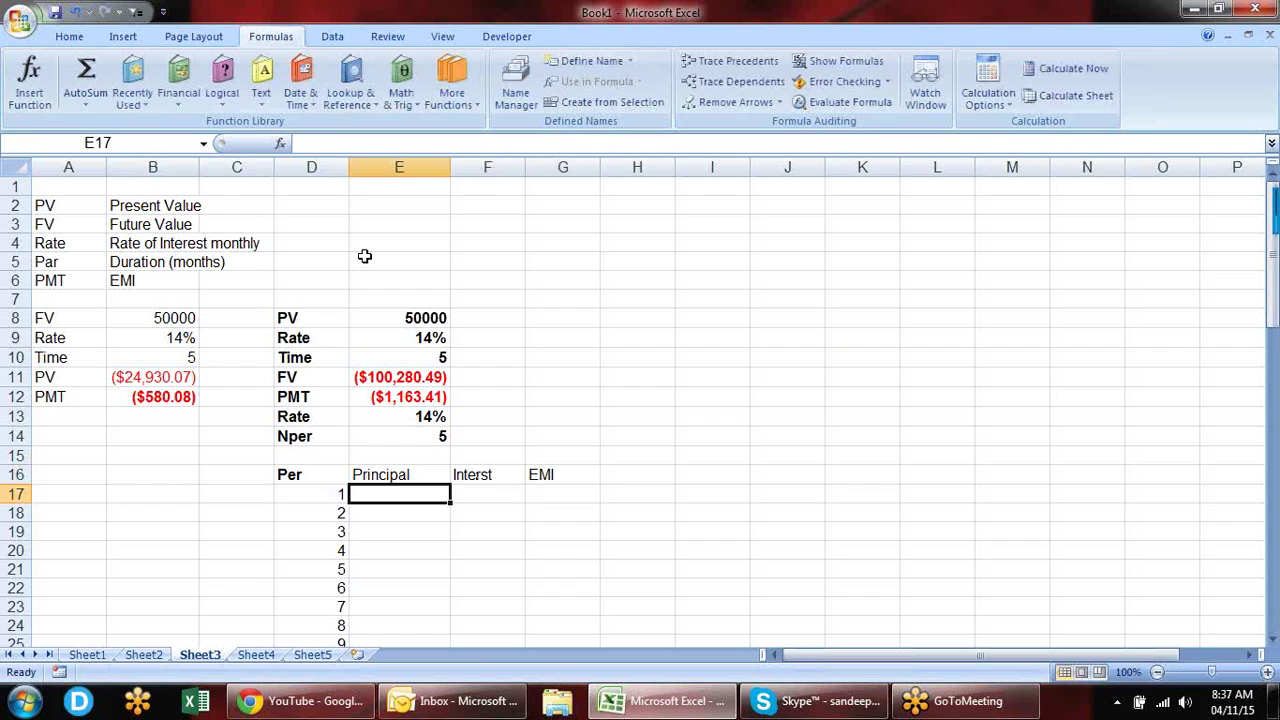
# Step: Start the PPMT formula in E17 with $E$9/12 as rate and $D17 as period
pyautogui.write('=')
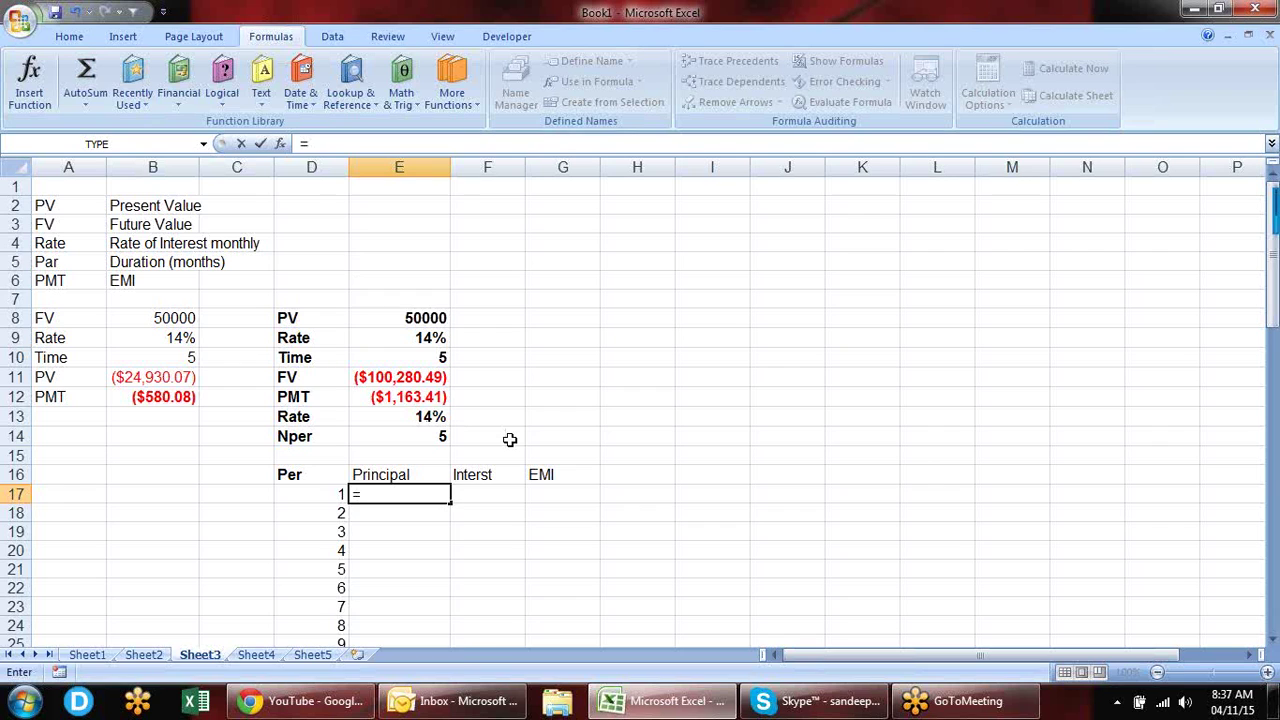
pyautogui.write('pp')
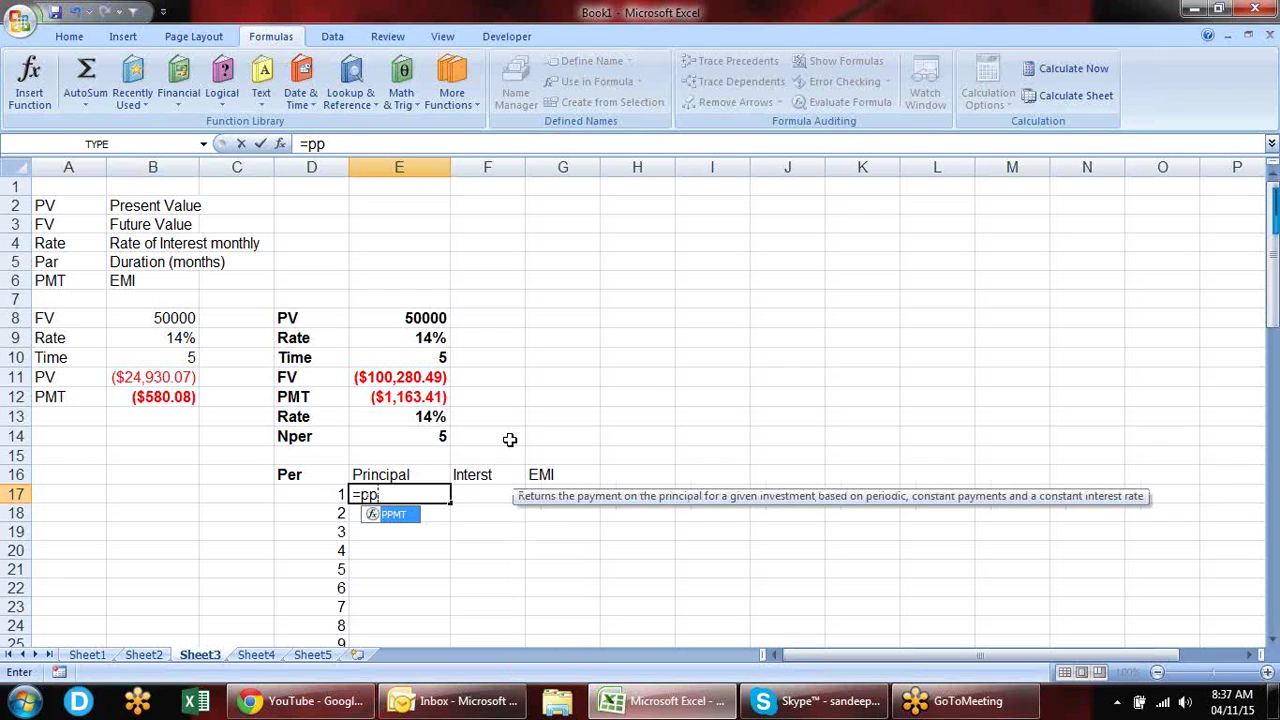
pyautogui.press('Tab')
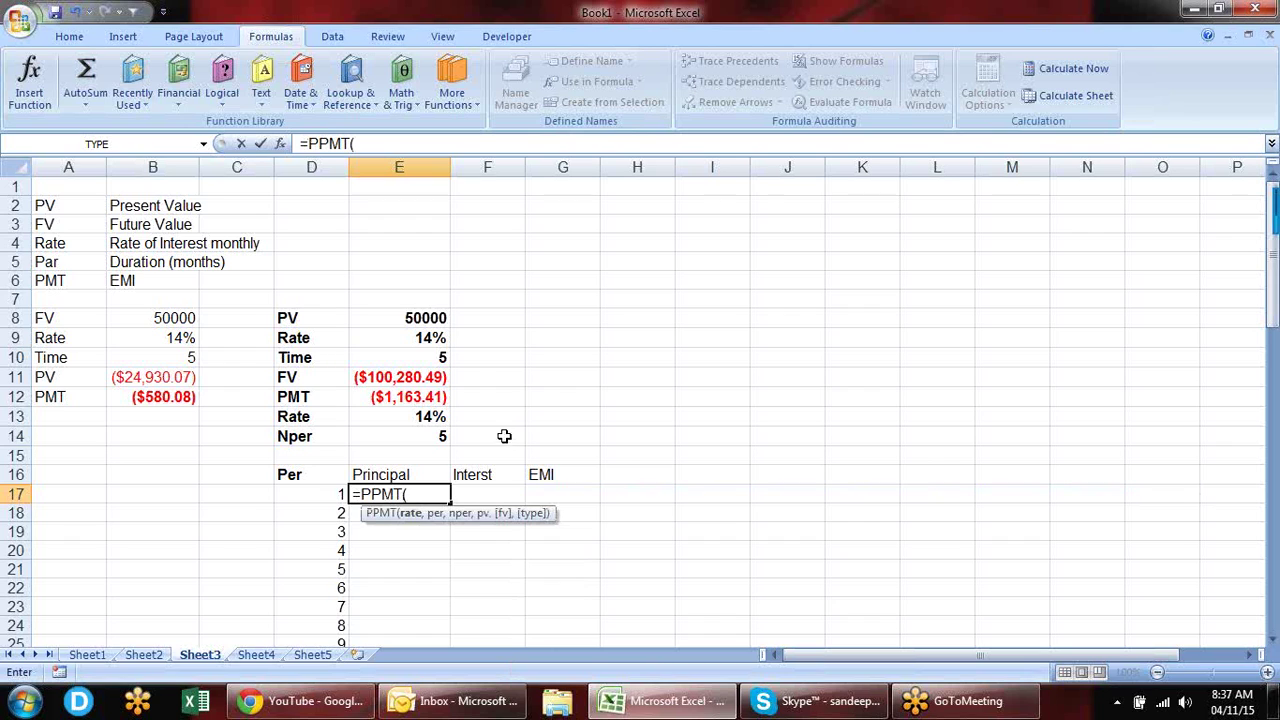
pyautogui.click(437, 338)
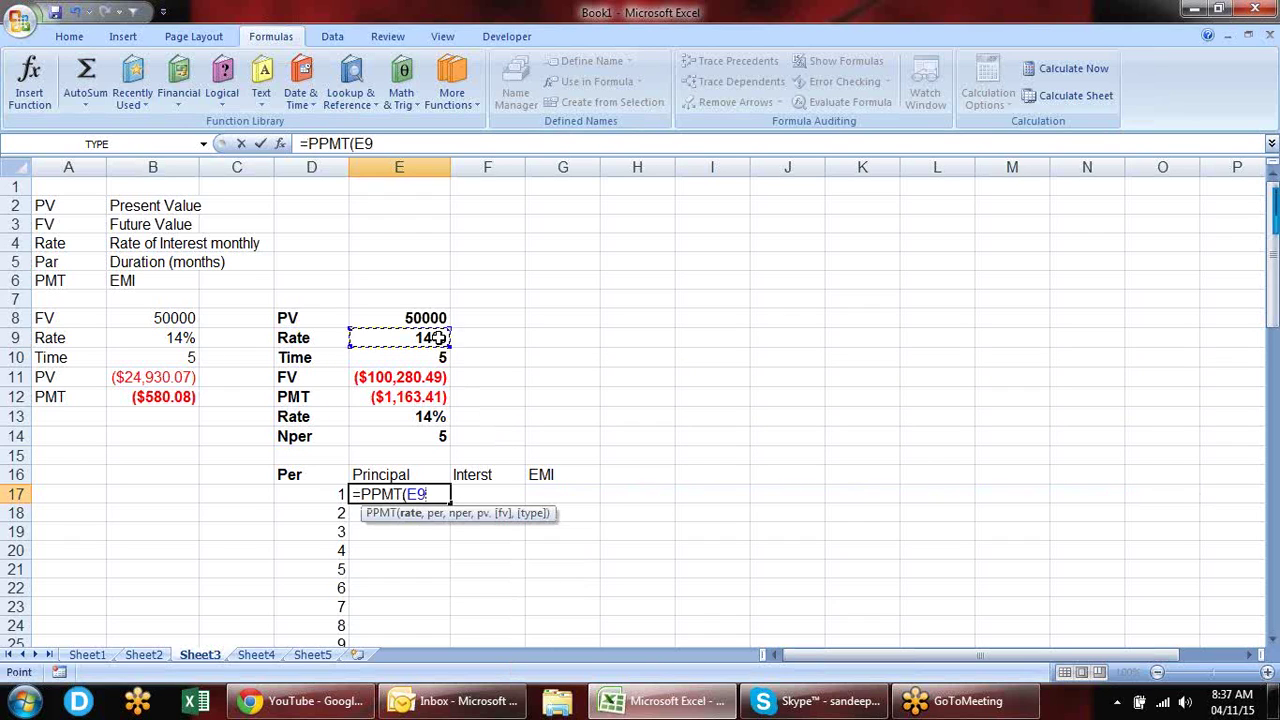
pyautogui.write('/12,')
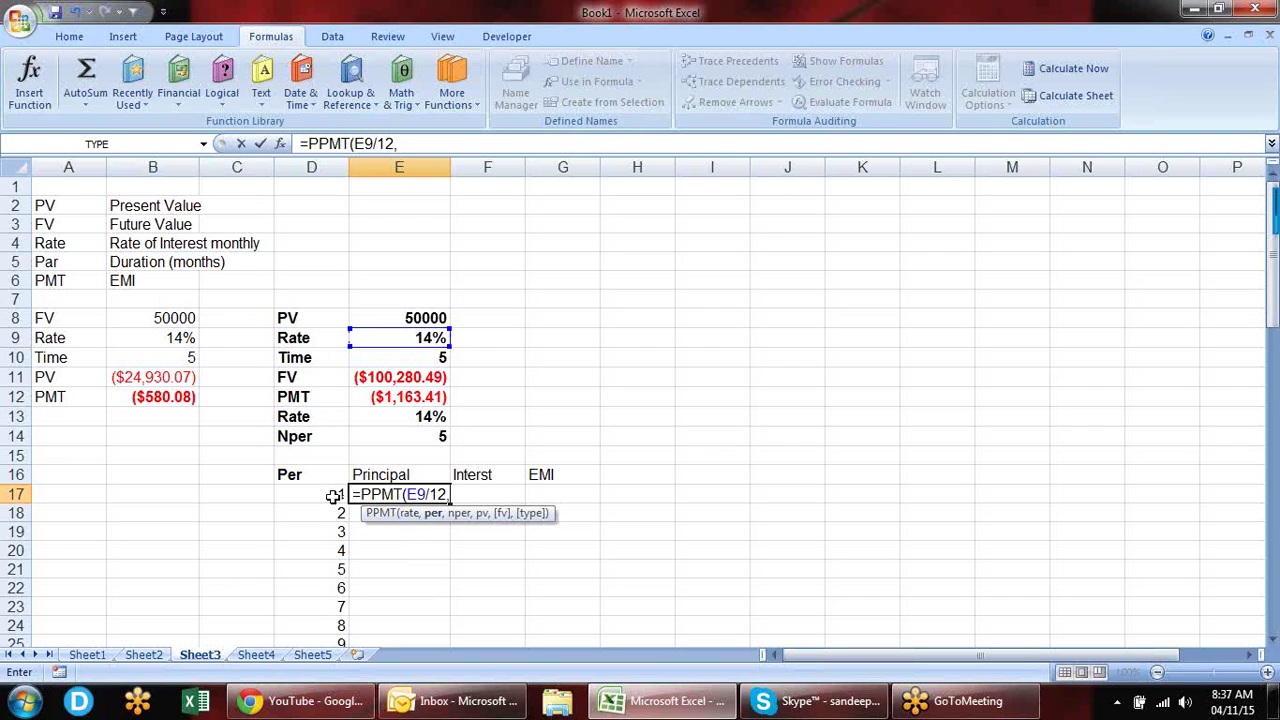
pyautogui.click(334, 495)
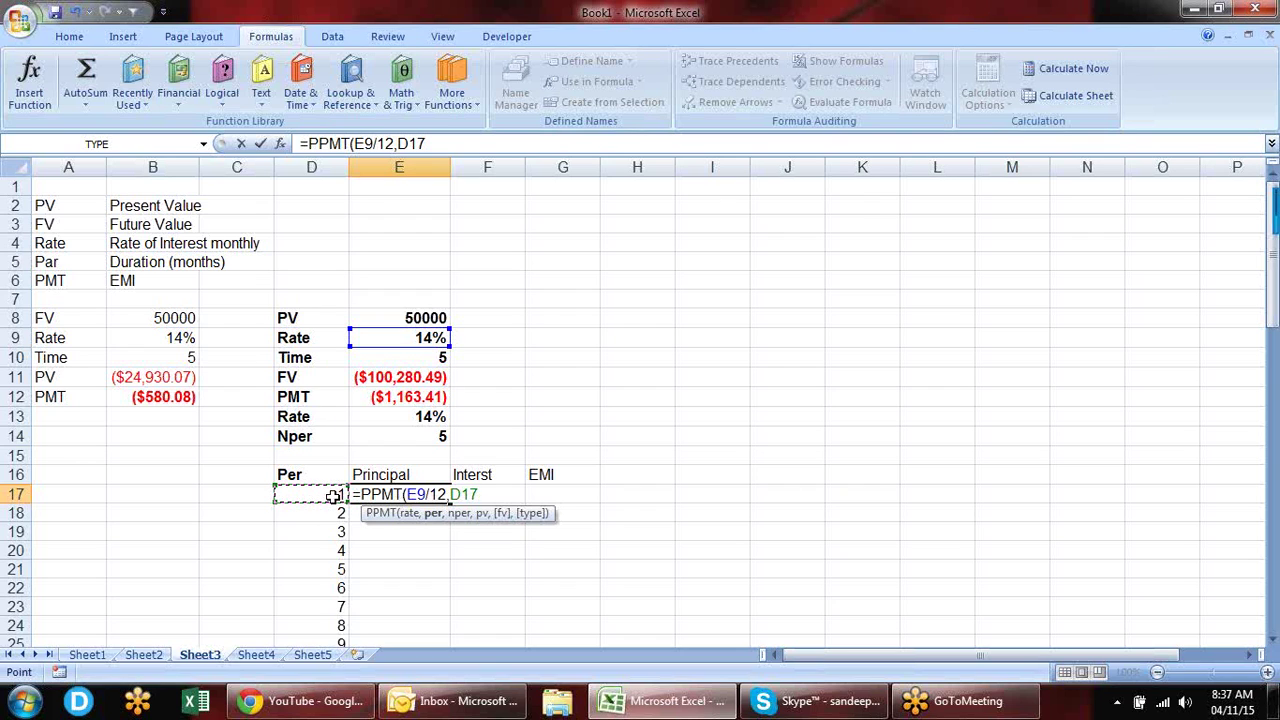
pyautogui.moveTo(341, 497); pyautogui.dragTo(333, 496)
pyautogui.press('F4')
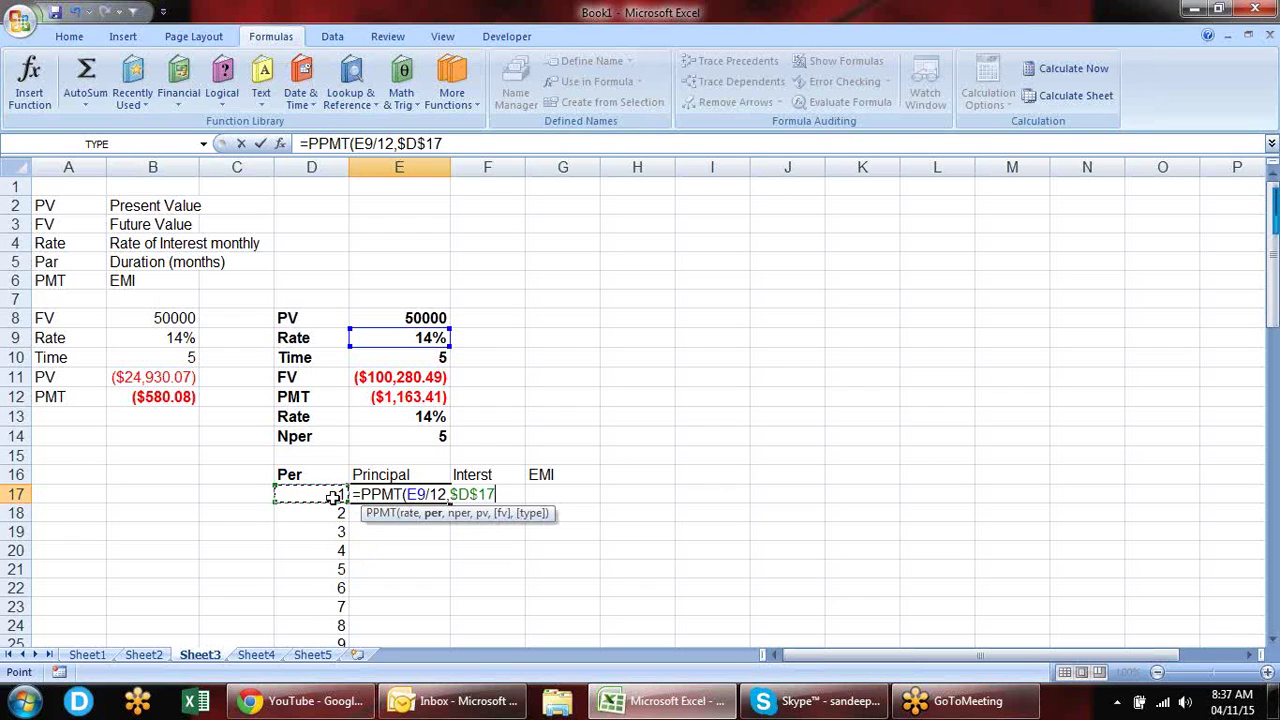
pyautogui.press('F4')
pyautogui.press('F4')
pyautogui.press('F2')
pyautogui.doubleClick(415, 494)
pyautogui.press('F4')
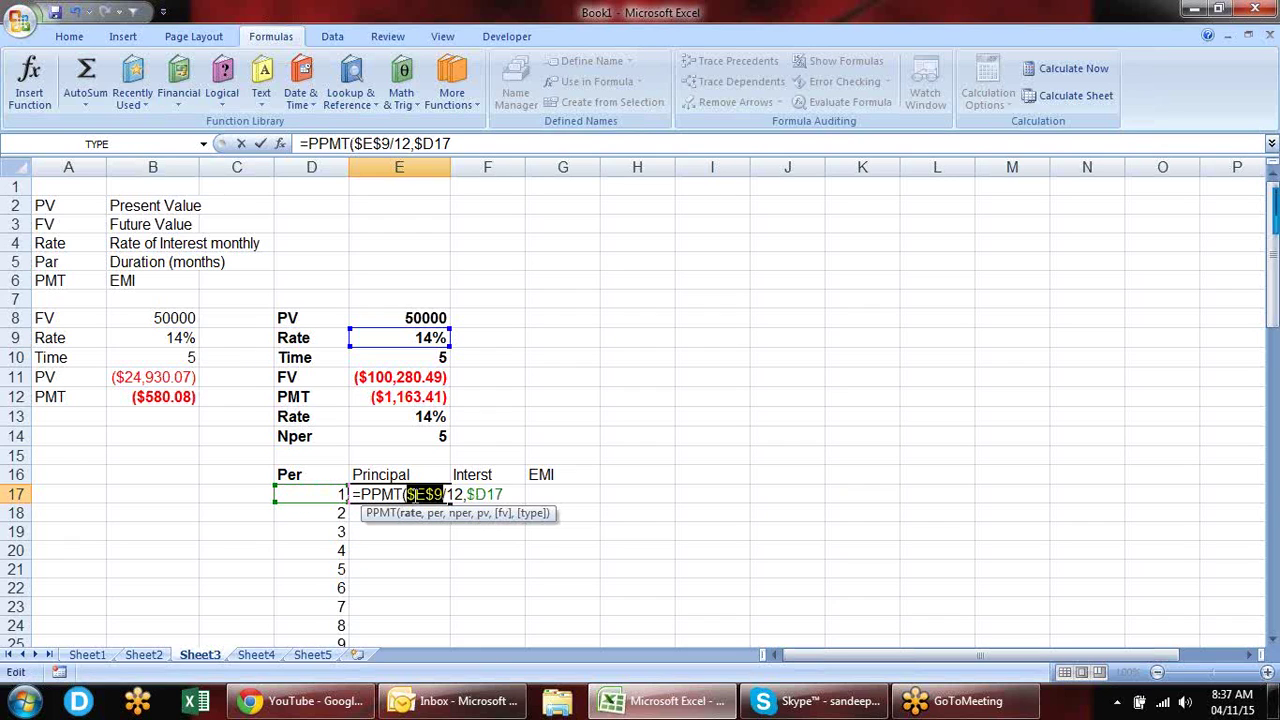
pyautogui.click(511, 494)
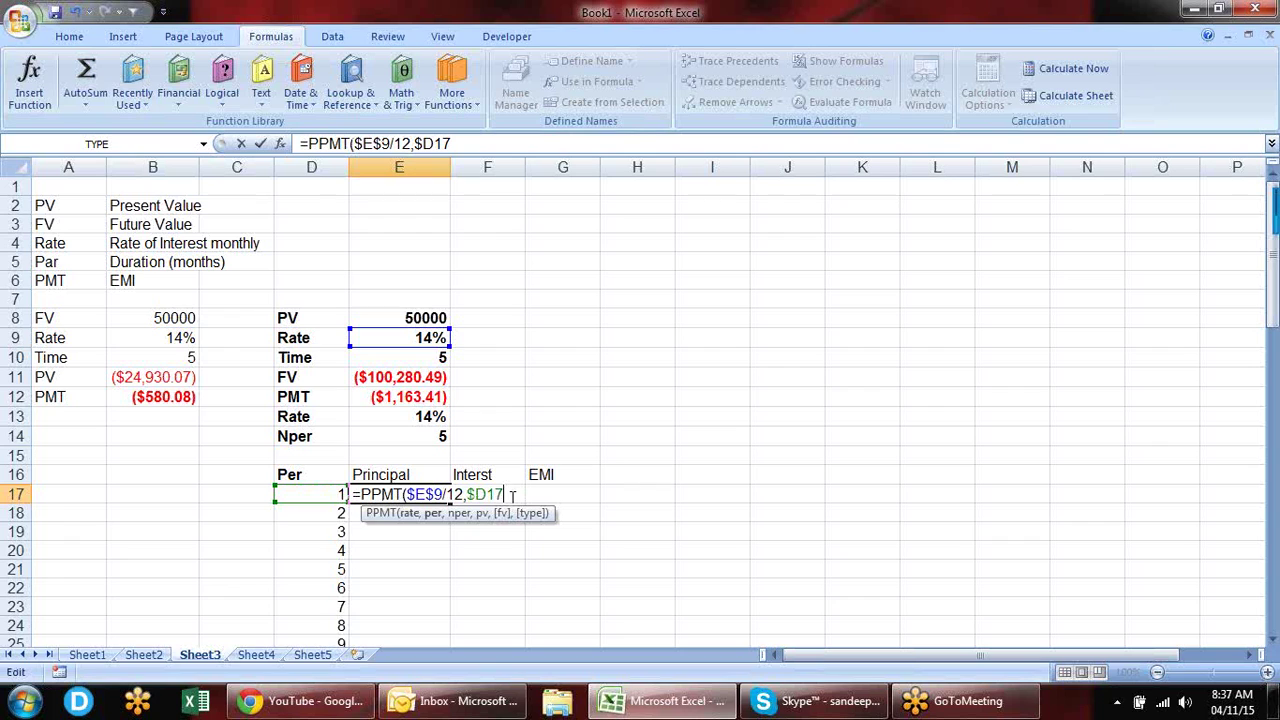
# Step: Complete the PPMT with $E$10*12 periods and $E$8 present value
pyautogui.write(',')
pyautogui.click(437, 357)
pyautogui.press('F4')
pyautogui.write('*12,')
pyautogui.click(439, 319)
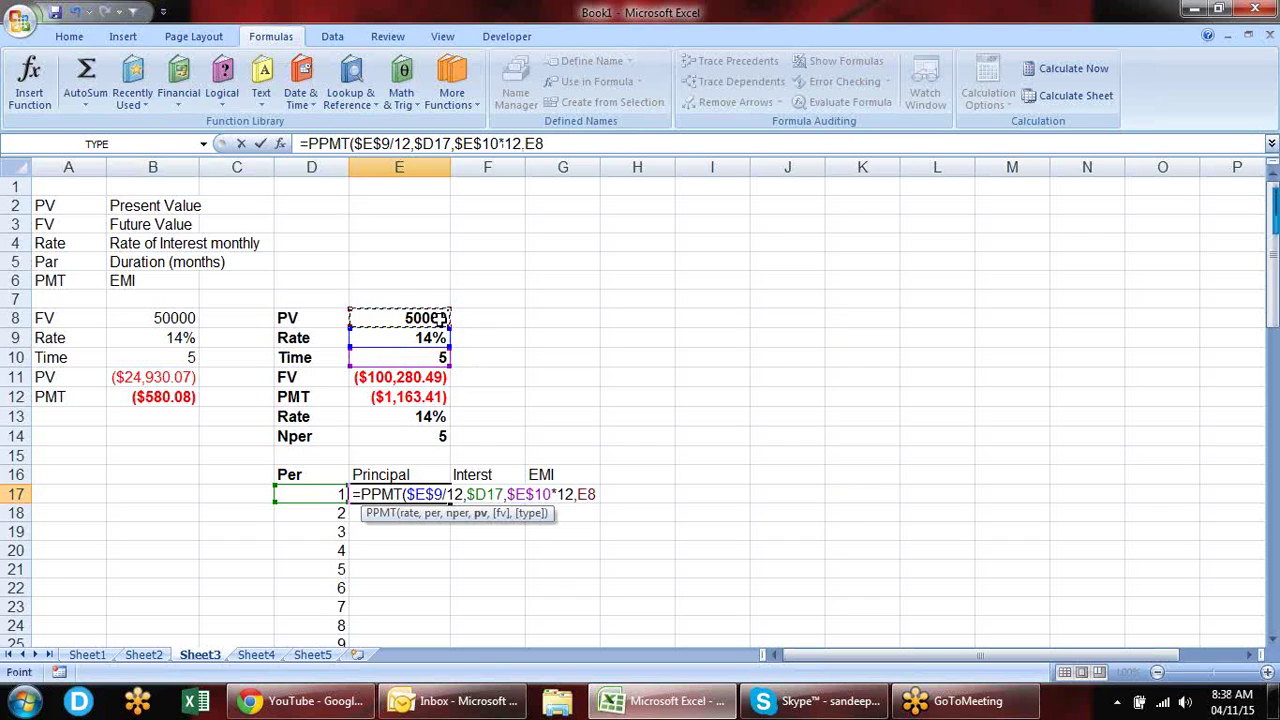
pyautogui.press('F4')
pyautogui.write(')')
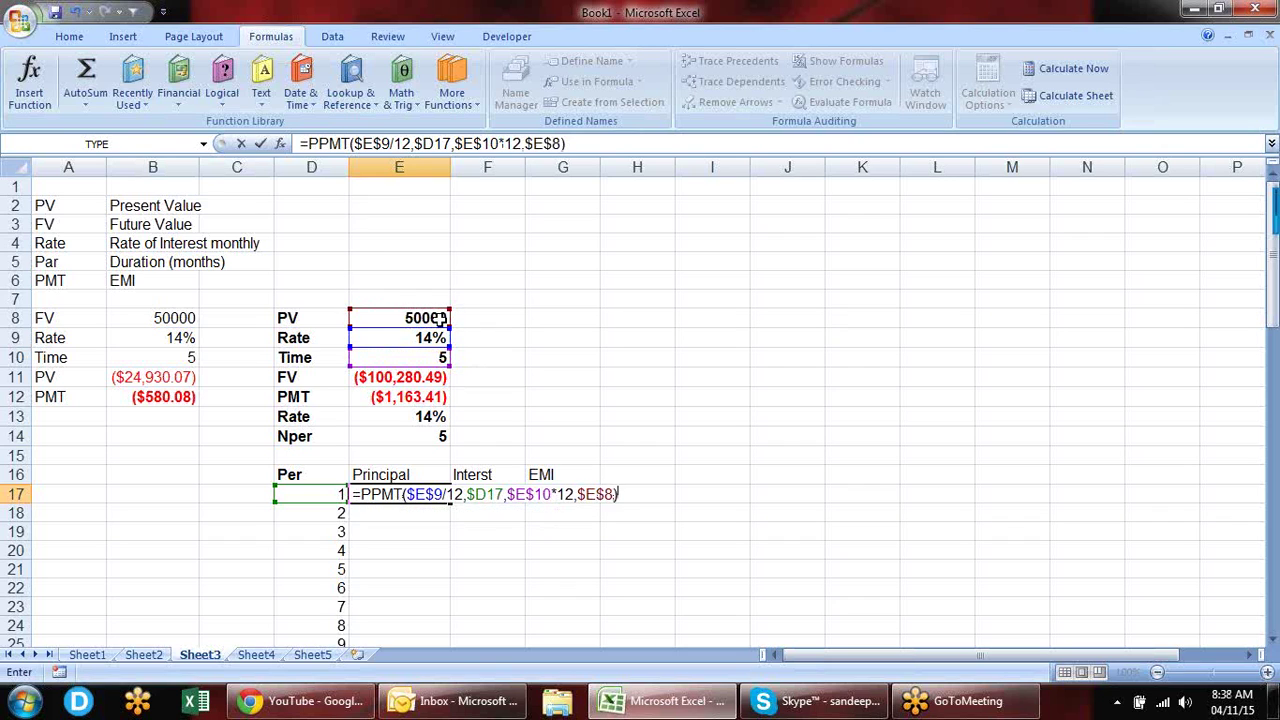
pyautogui.press('Return')
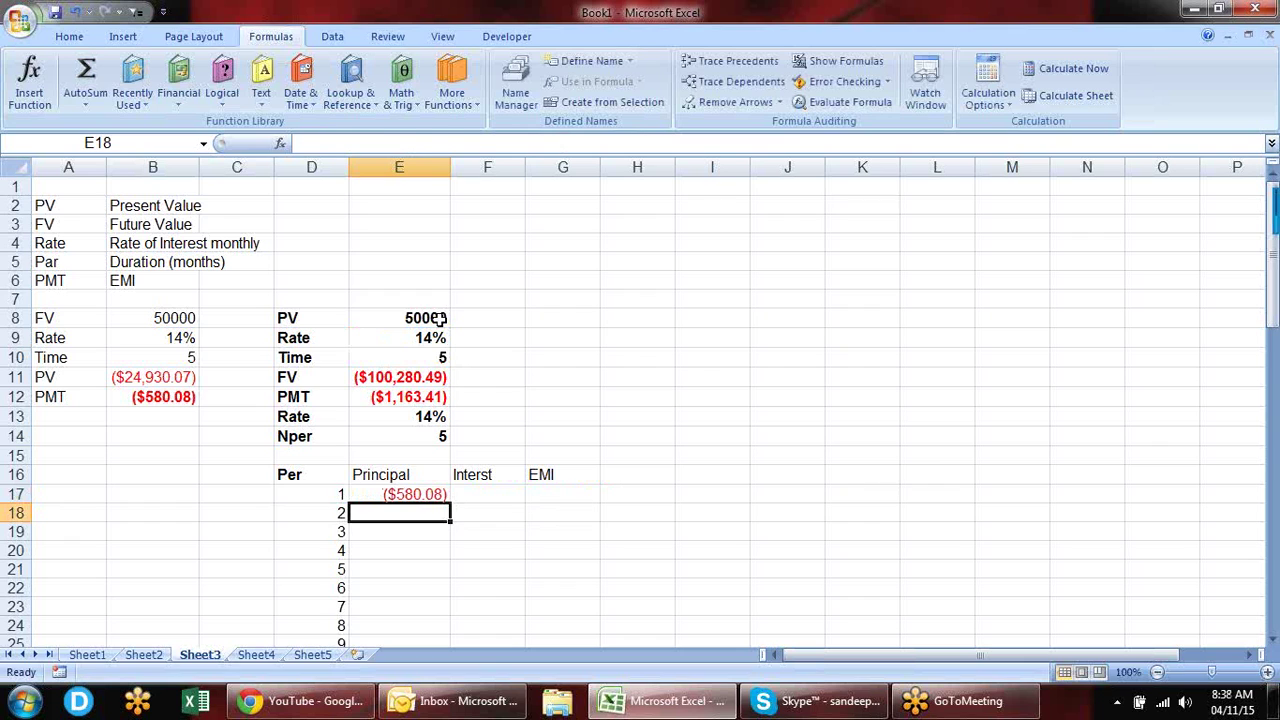
# Step: Copy the PPMT formula into F17 and change it to IPMT, giving ($583.33) interest
pyautogui.press('Up')
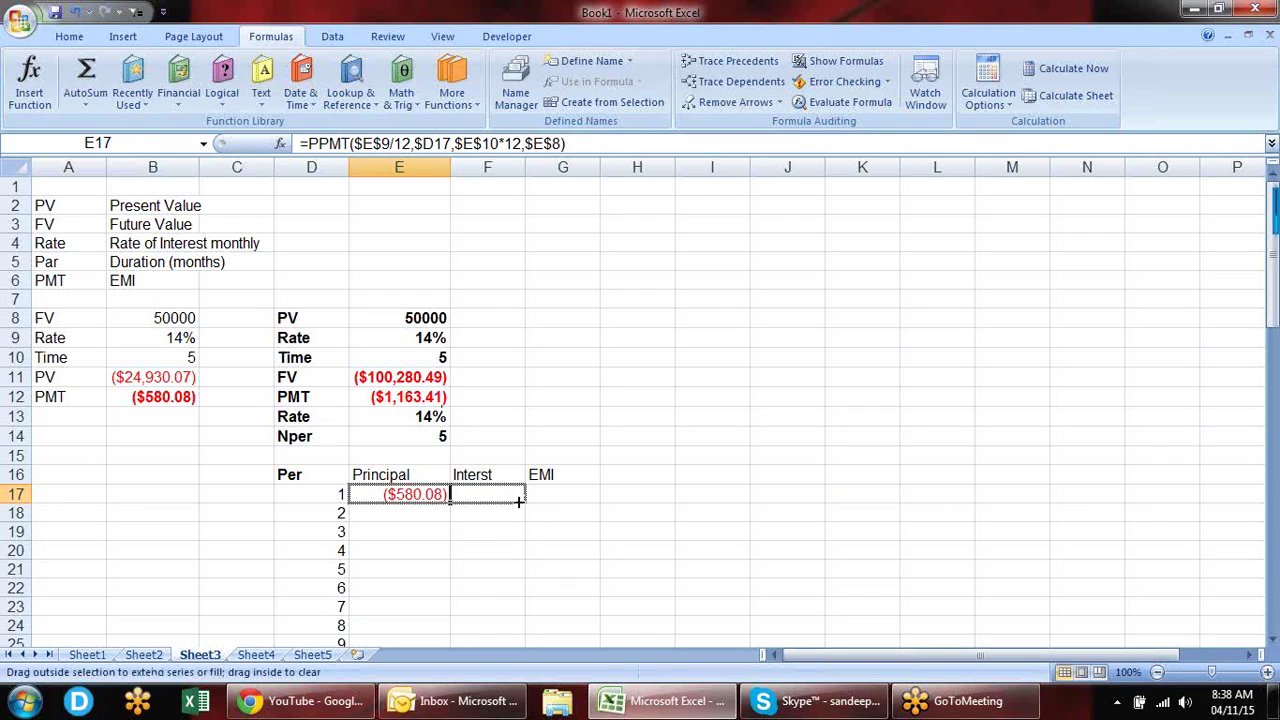
pyautogui.moveTo(452, 497); pyautogui.dragTo(526, 495)
pyautogui.press('F2')
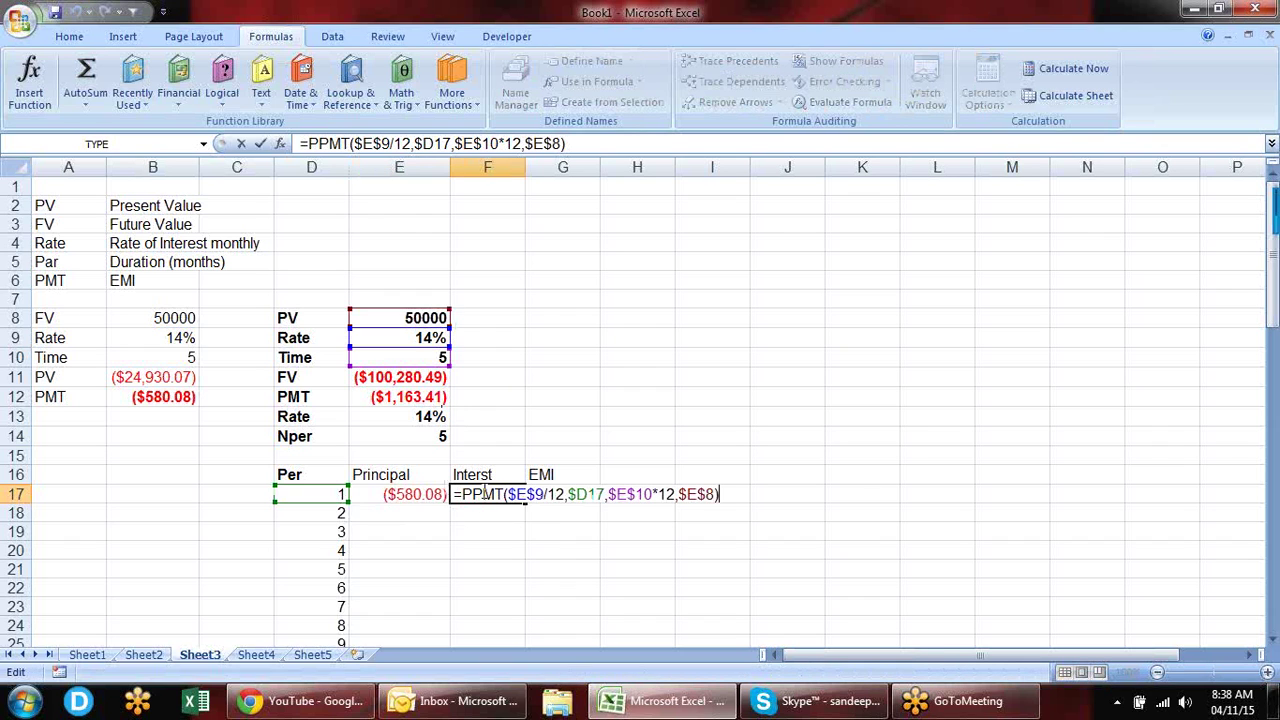
pyautogui.click(475, 495)
pyautogui.press('BackSpace')
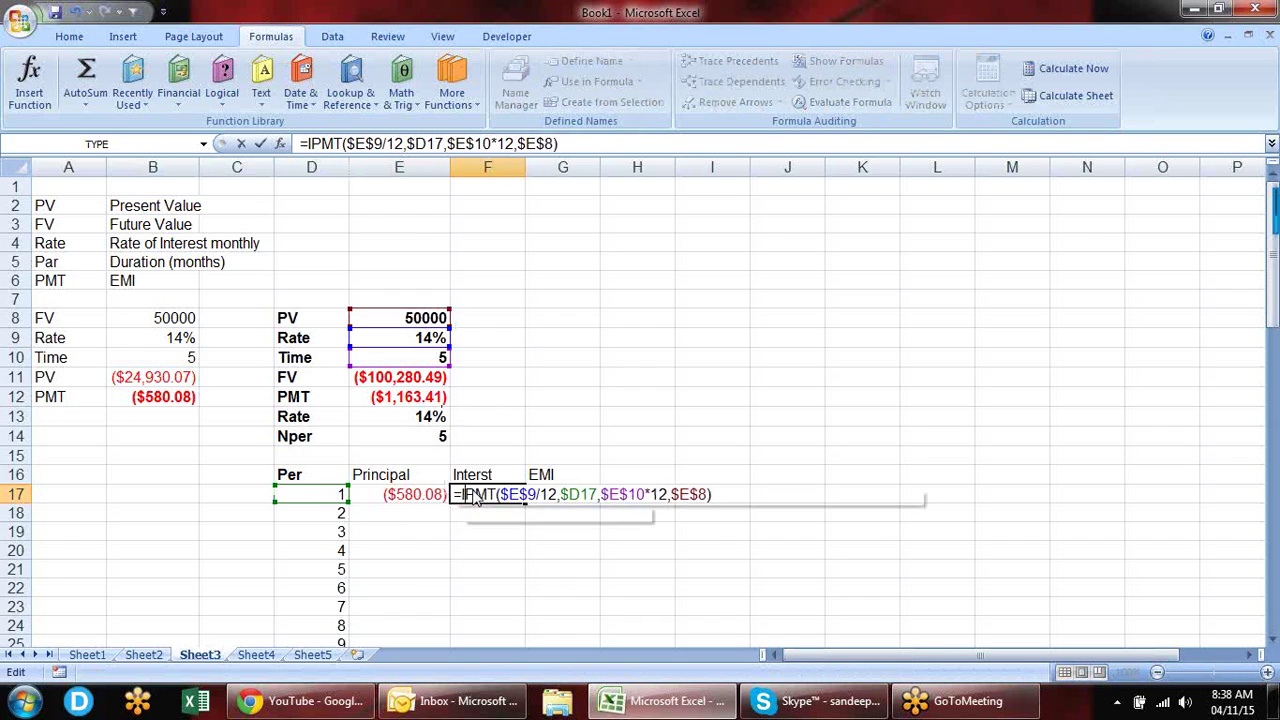
pyautogui.write('I')
pyautogui.press('Return')
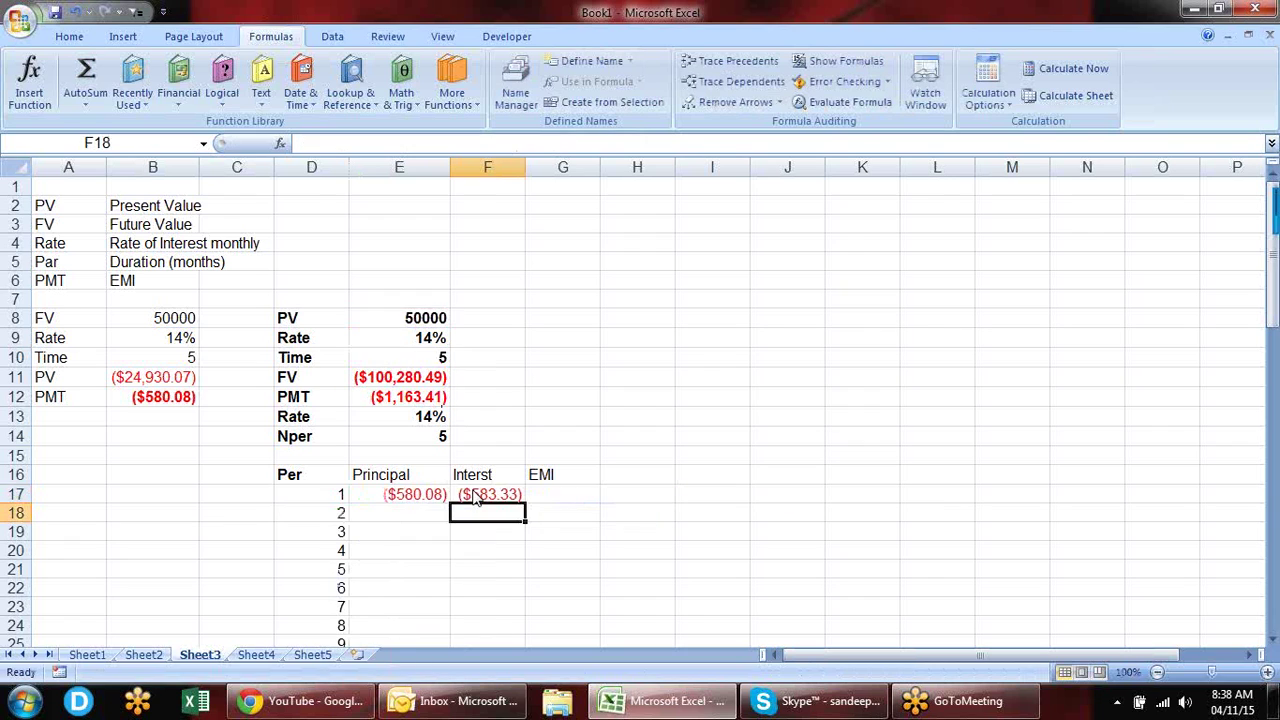
# Step: Enter =E17+F17 in G17 and bold the ($1,163.41) EMI
pyautogui.click(475, 498)
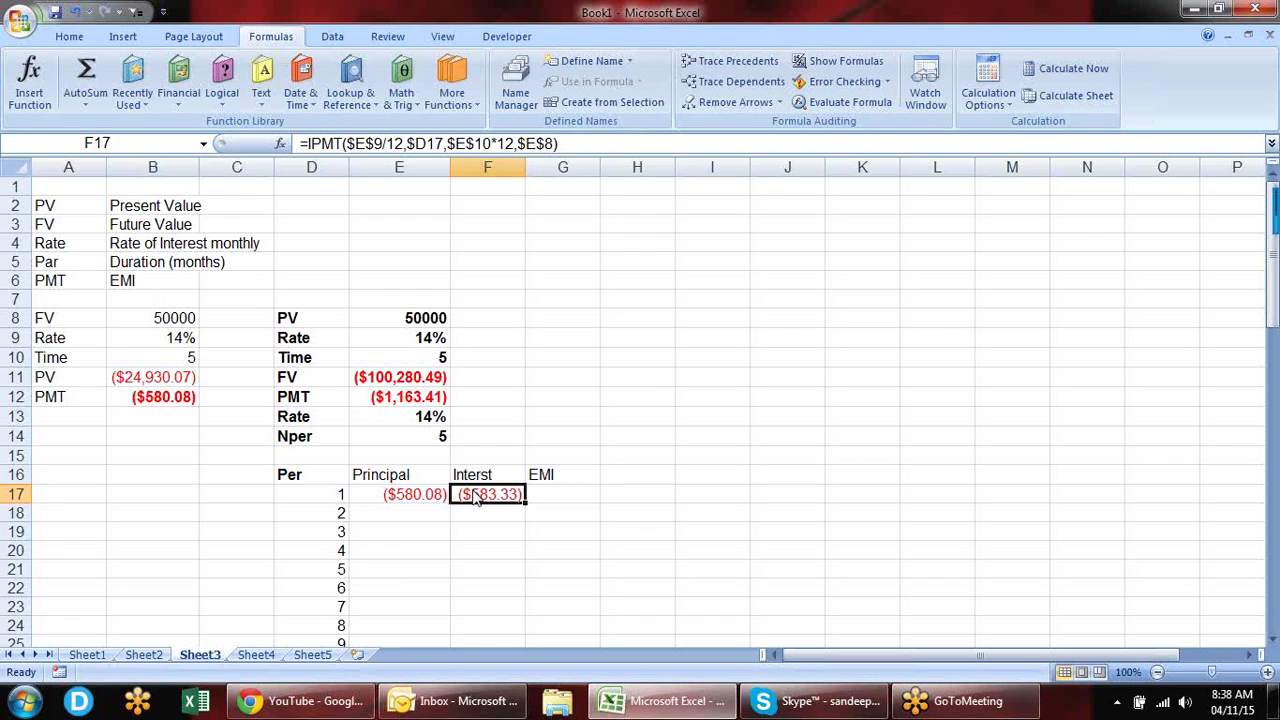
pyautogui.press('Left')
pyautogui.hotkey('shift', 'Right')
pyautogui.hotkey('shift', 'Left')
pyautogui.press('Right')
pyautogui.press('Right')
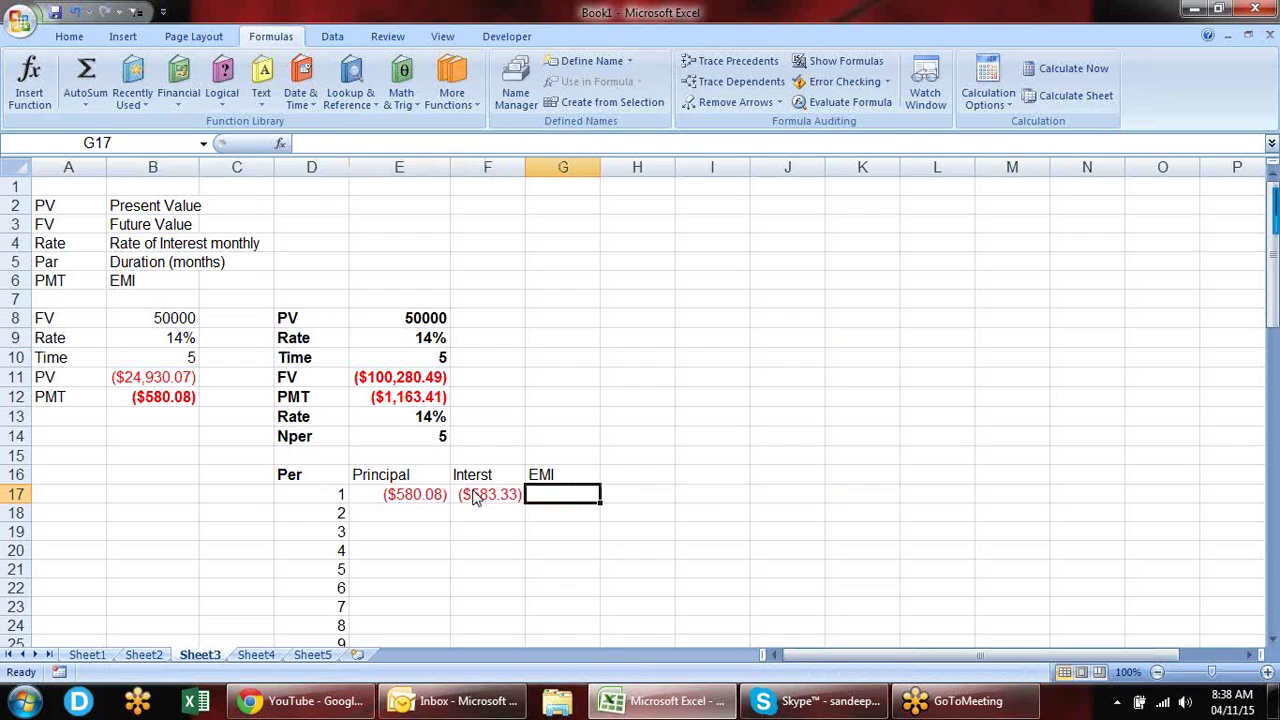
pyautogui.write('=')
pyautogui.press('Left')
pyautogui.press('Left')
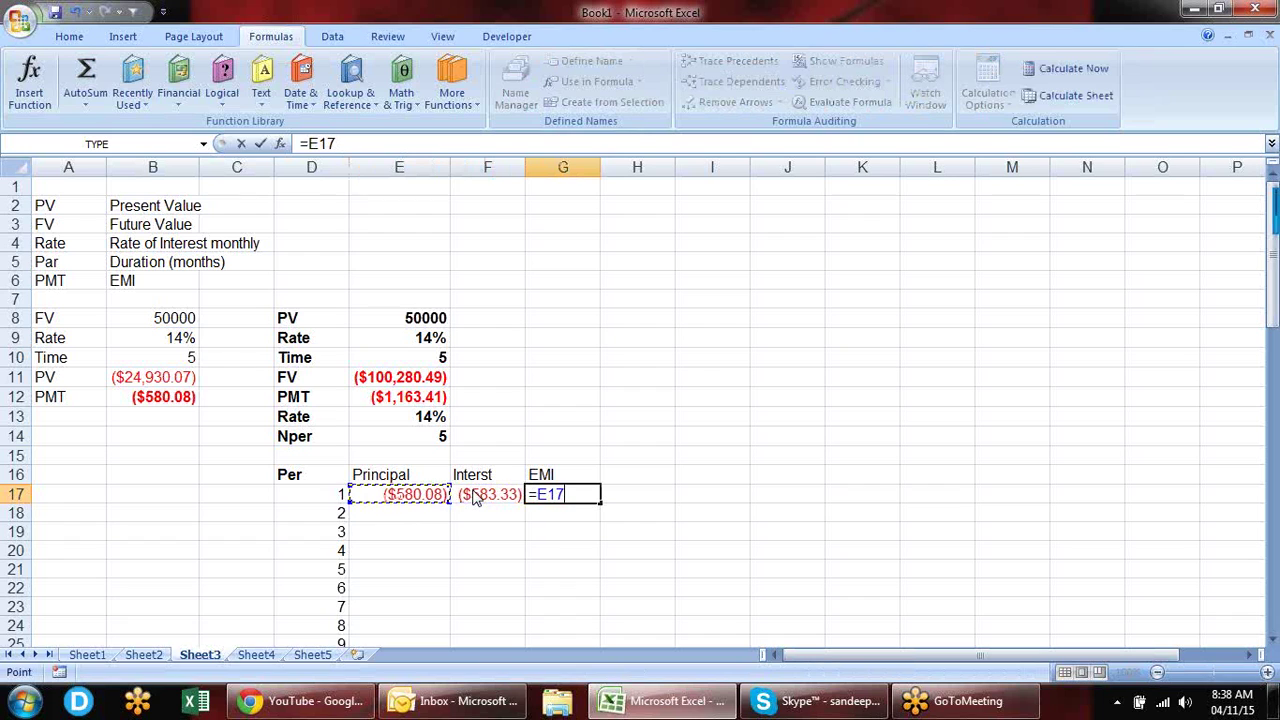
pyautogui.write('+')
pyautogui.press('Left')
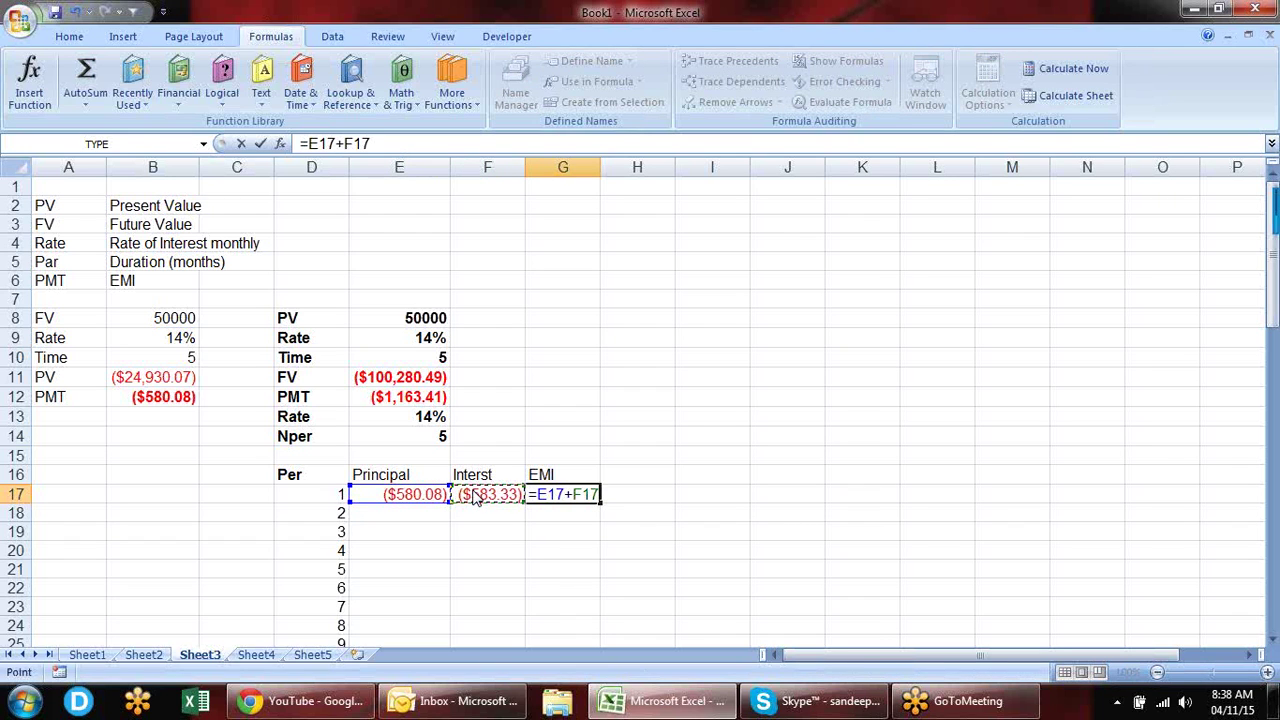
pyautogui.press('Return')
pyautogui.press('Up')
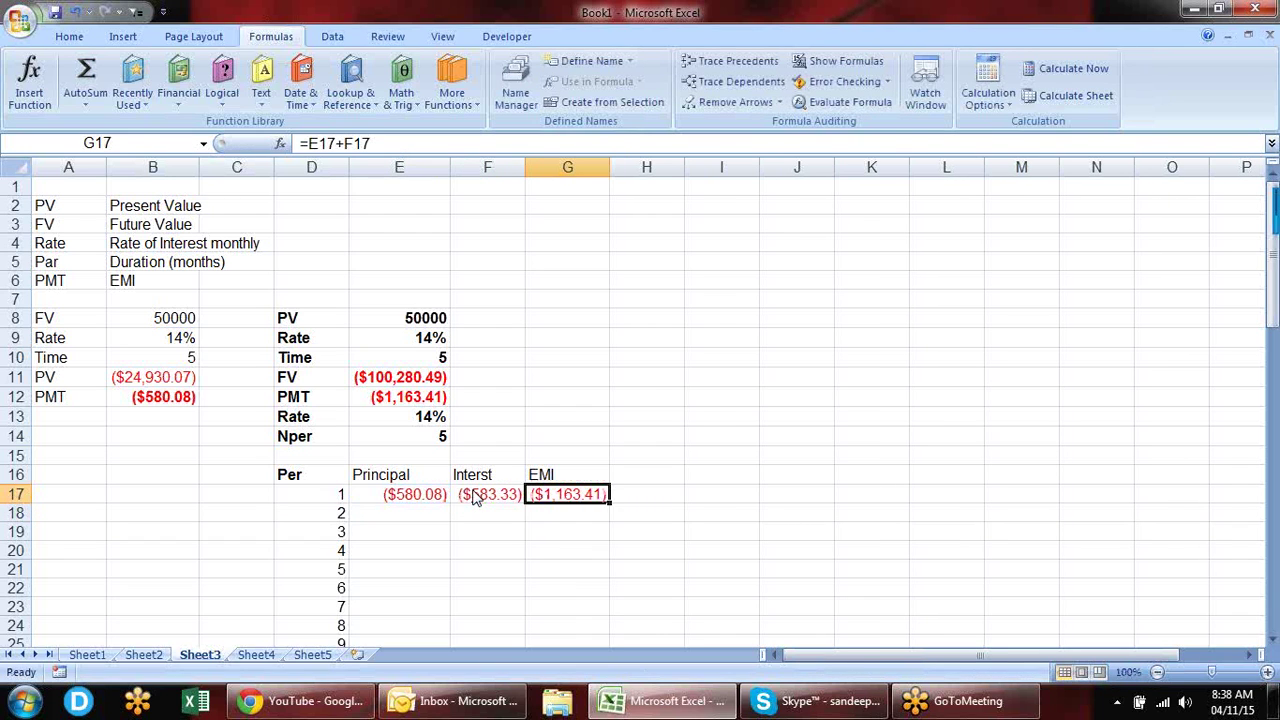
pyautogui.hotkey('ctrl', 'b')
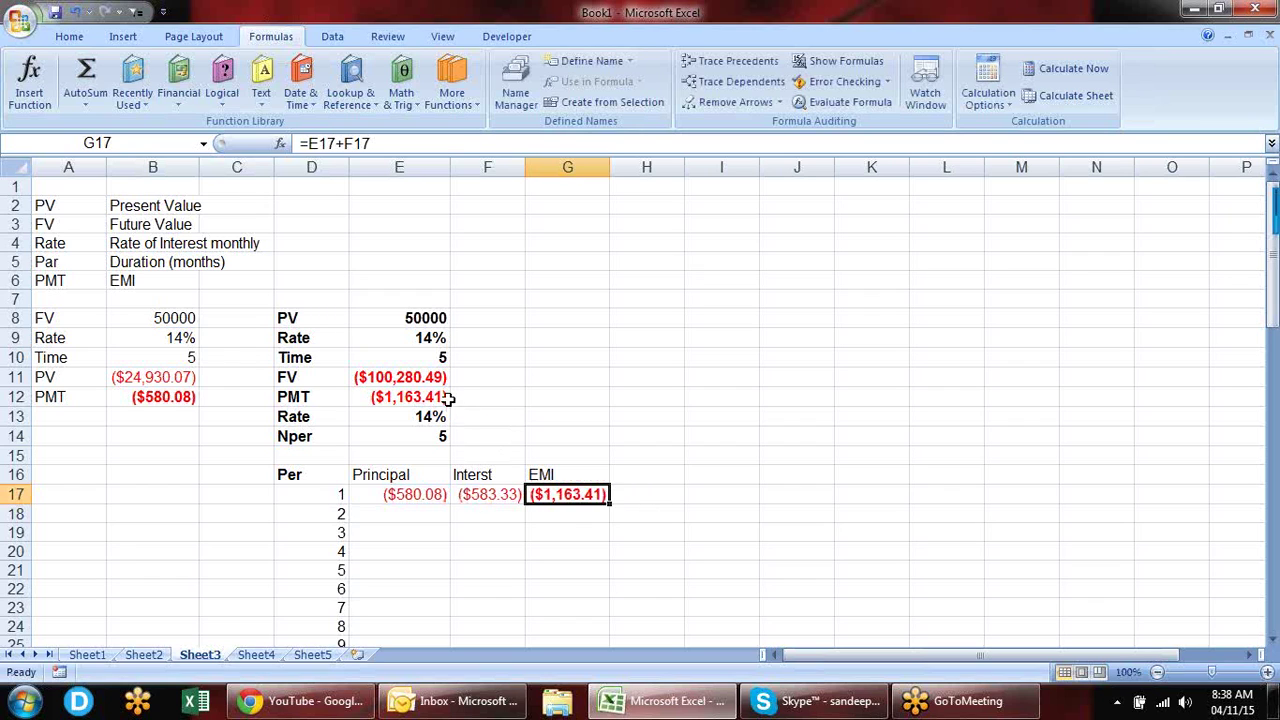
# Step: Fill the Principal, Interst and EMI formulas in E17:G17 down to row 76
pyautogui.click(436, 396)
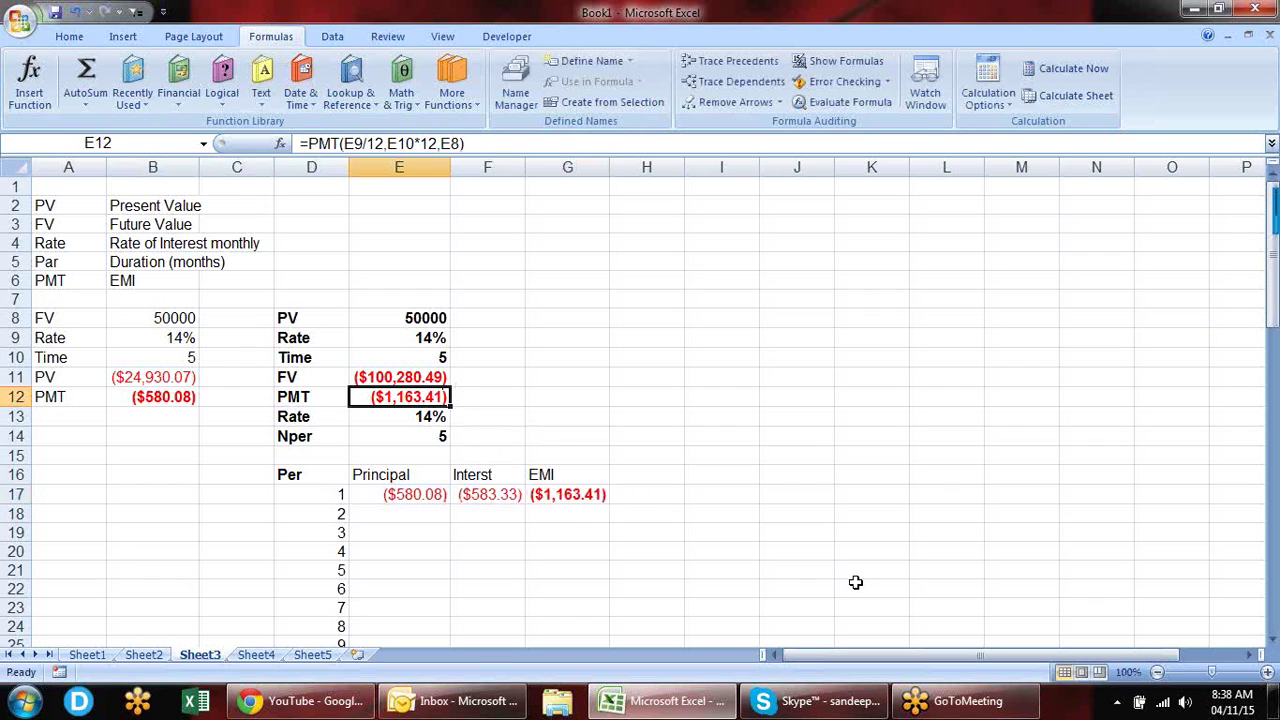
pyautogui.moveTo(428, 496)
pyautogui.mouseDown()
pyautogui.moveTo(645, 523)
pyautogui.moveTo(607, 508)
pyautogui.mouseUp()
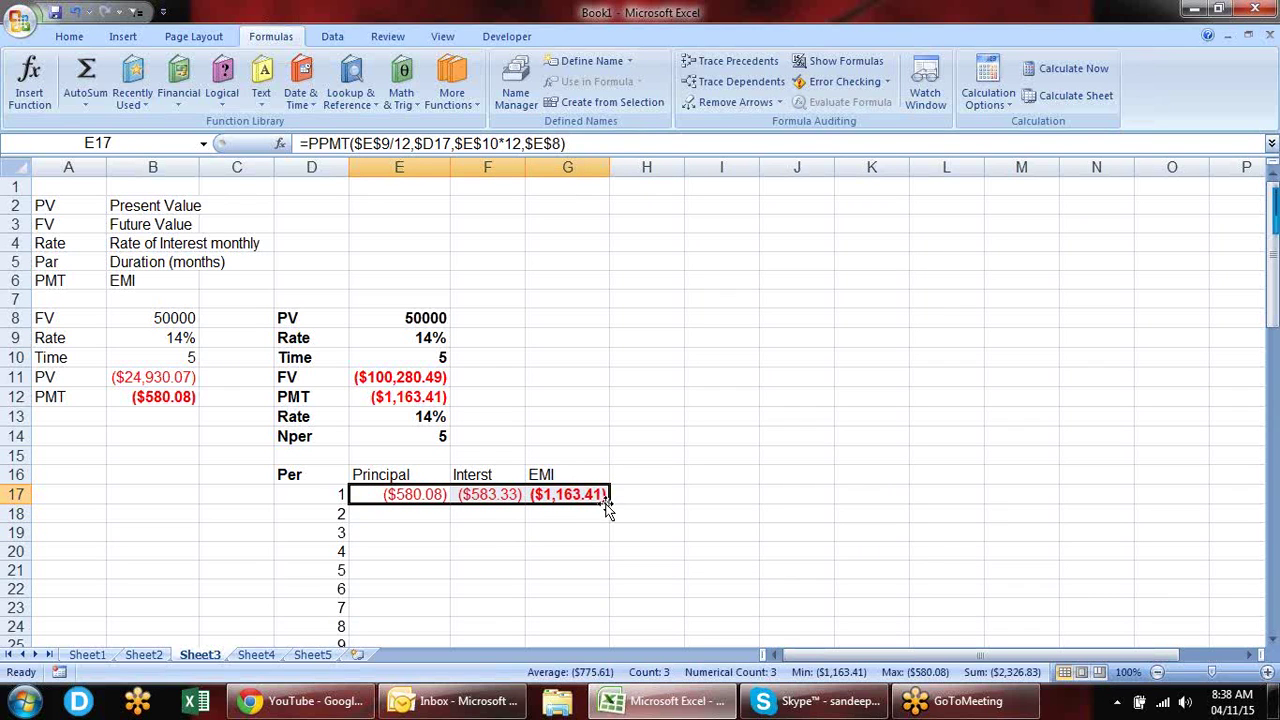
pyautogui.doubleClick(608, 503)
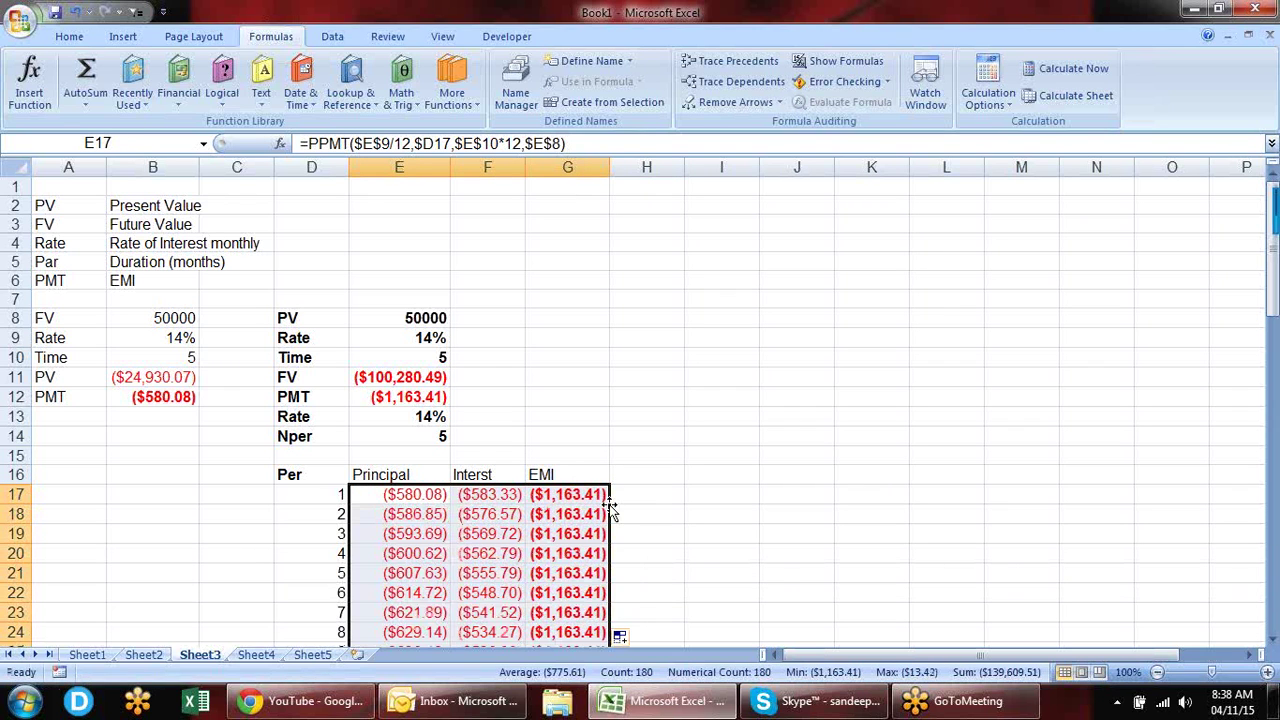
# Step: Check the PPMT and IPMT formulas for periods 1 and 2 in rows 17–18
pyautogui.press('Down')
pyautogui.press('Up')
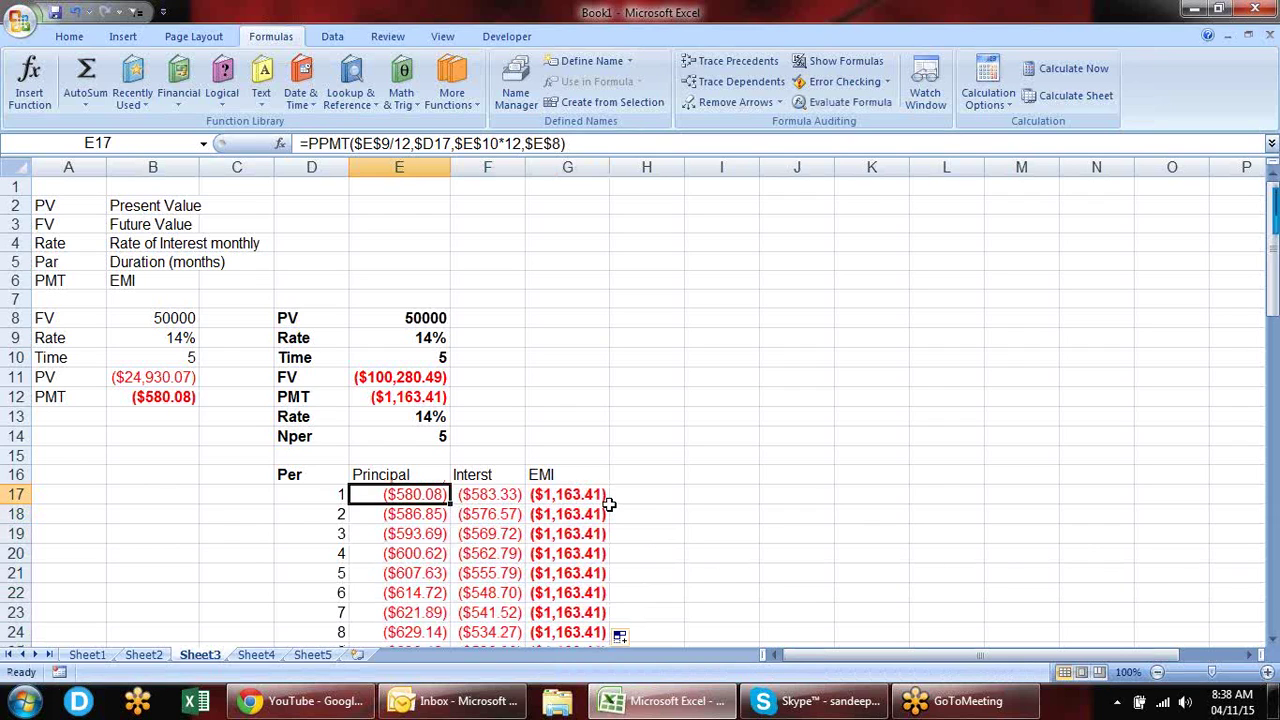
pyautogui.press('Right')
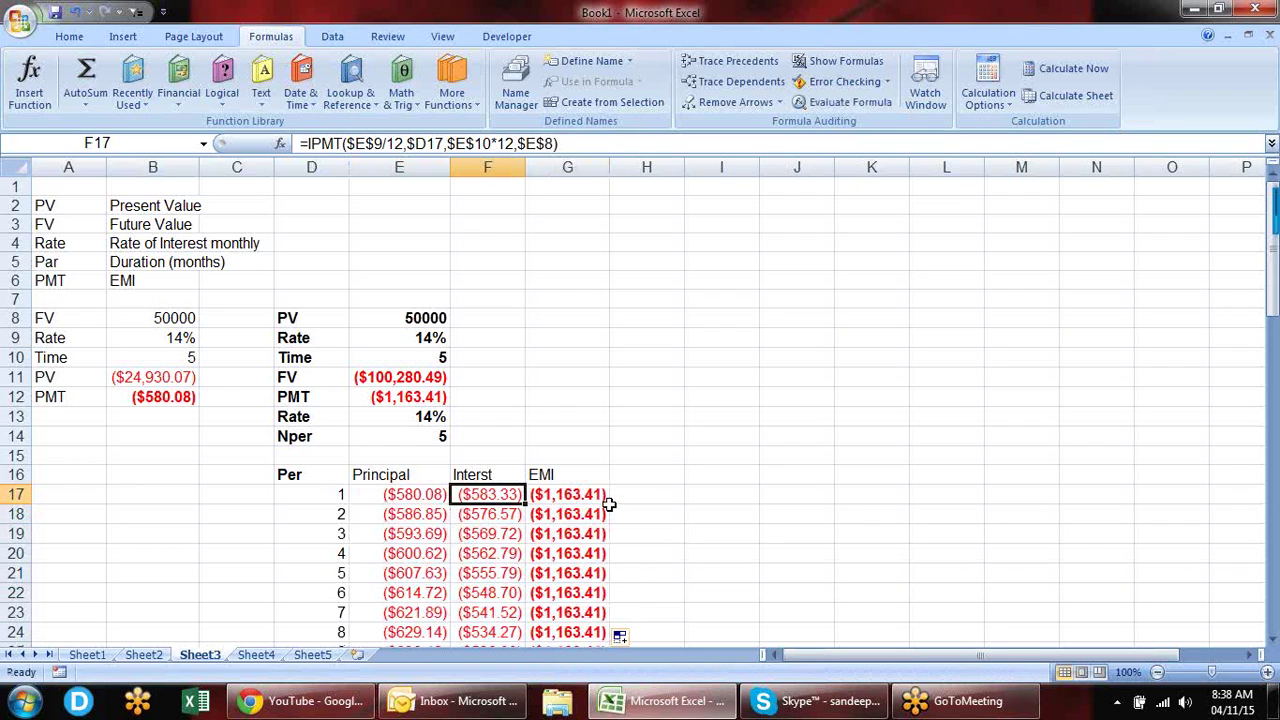
pyautogui.press('Down')
pyautogui.press('Left')
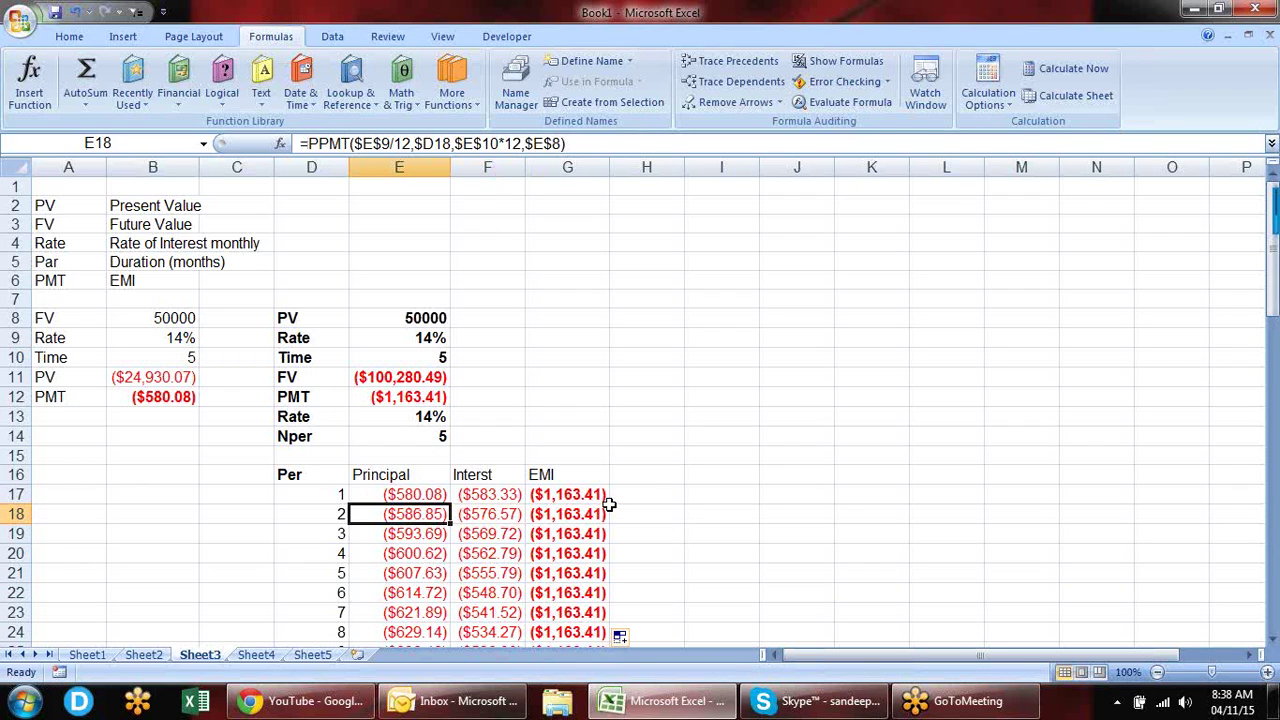
pyautogui.press('Right')
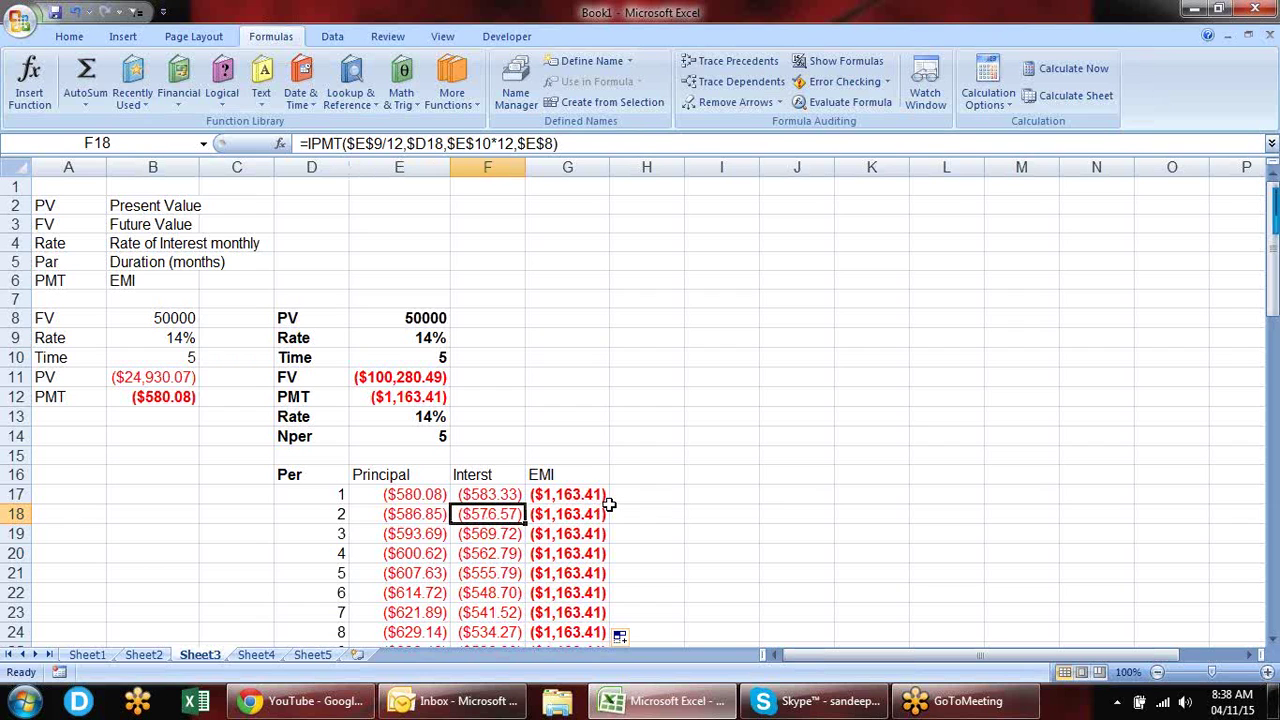
pyautogui.press('Left')
# Step: Check the final-period row 76: principal ($1,150.00), interest ($13.42) and EMI ($1,163.41)
pyautogui.press('Down')
pyautogui.press('Down')
pyautogui.press('Down')
pyautogui.press('Down')
pyautogui.press('Down')
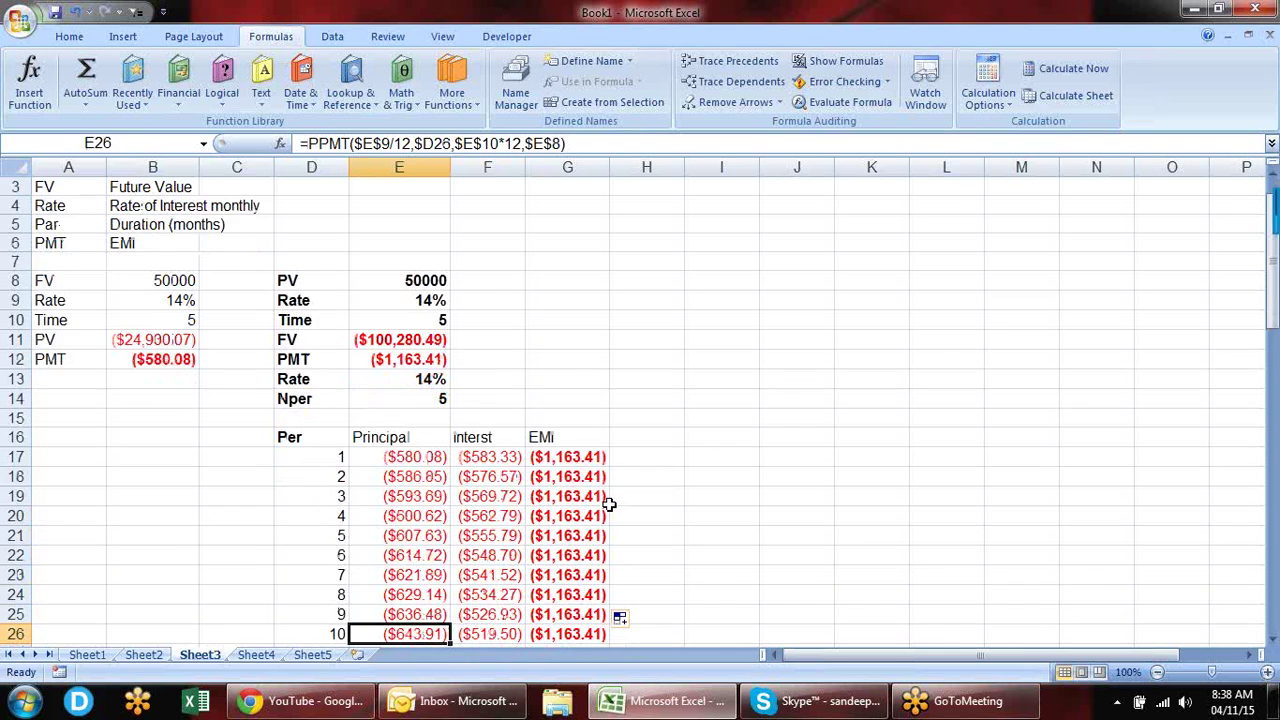
pyautogui.press('Down')
pyautogui.press('Down')
pyautogui.press('Down')
pyautogui.press('Down')
pyautogui.press('Down')
pyautogui.press('Down')
pyautogui.press('Down')
pyautogui.press('Down')
pyautogui.press('Down')
pyautogui.press('Down')
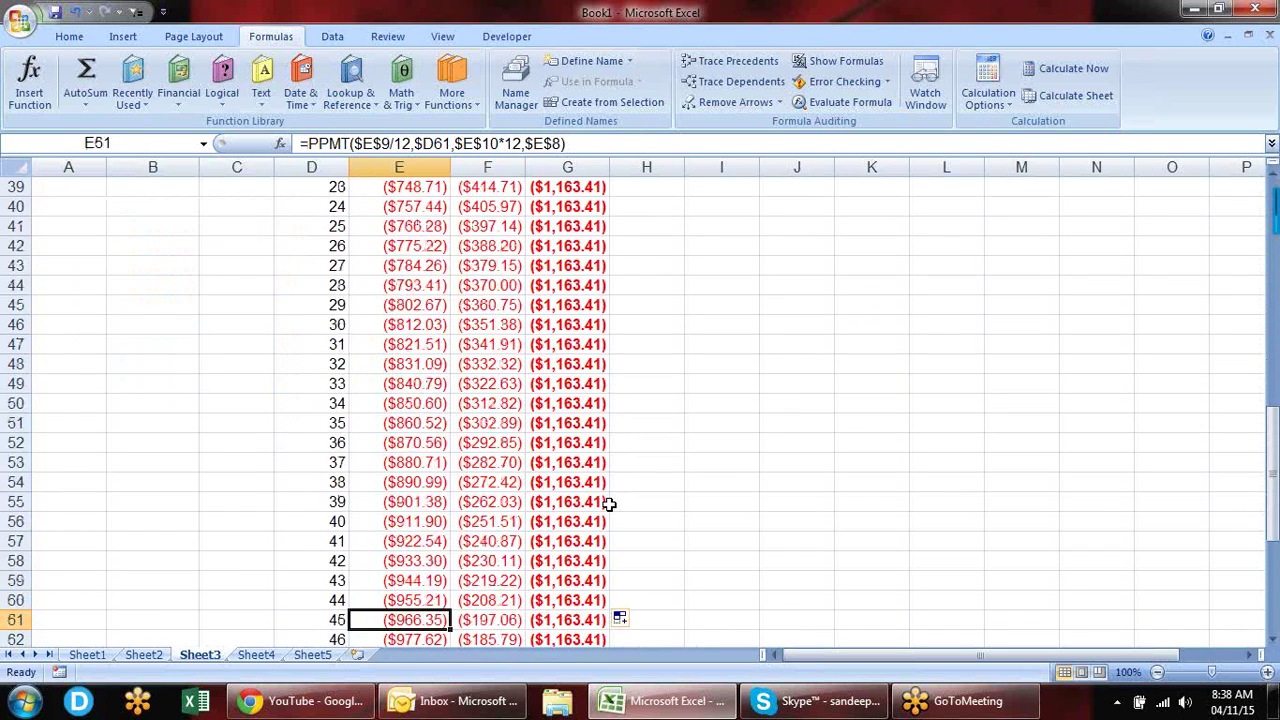
pyautogui.press('Down')
pyautogui.press('Down')
pyautogui.press('Down')
pyautogui.press('Down')
pyautogui.press('Down')
pyautogui.press('Down')
pyautogui.press('Up')
pyautogui.press('Up')
pyautogui.press('Up')
pyautogui.press('Up')
pyautogui.press('Up')
pyautogui.press('Up')
pyautogui.press('Down')
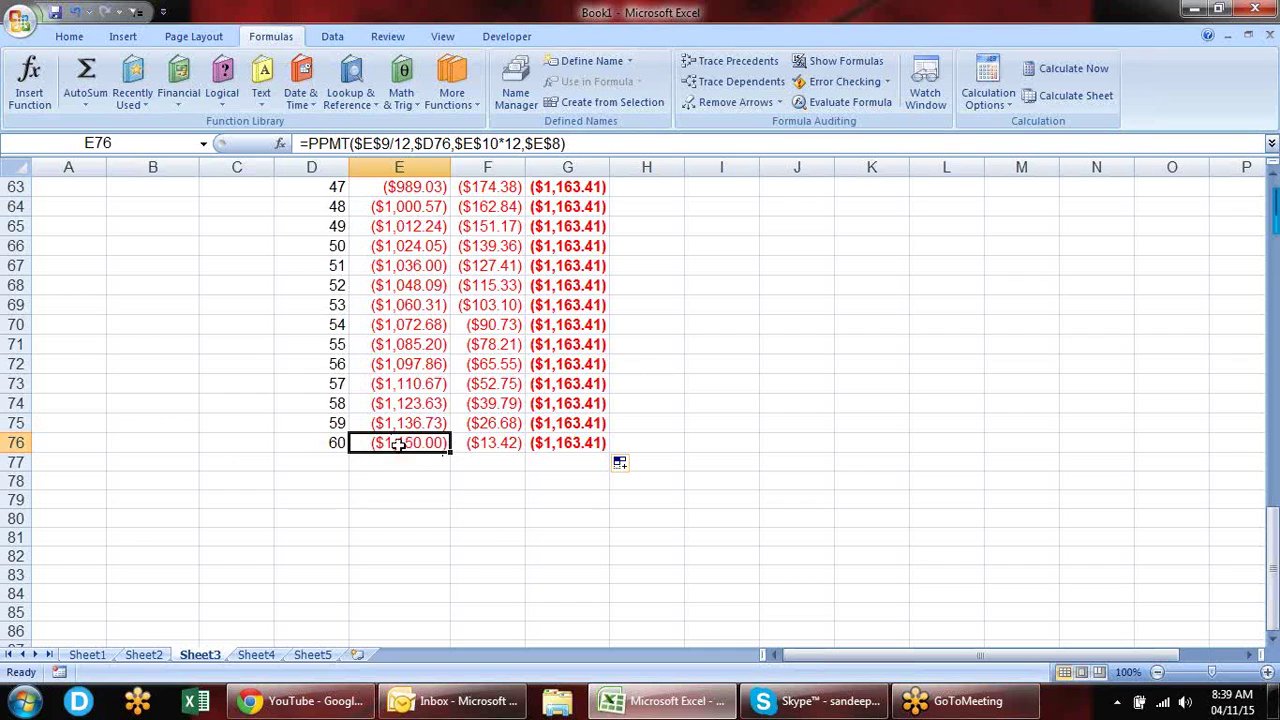
pyautogui.click(491, 443)
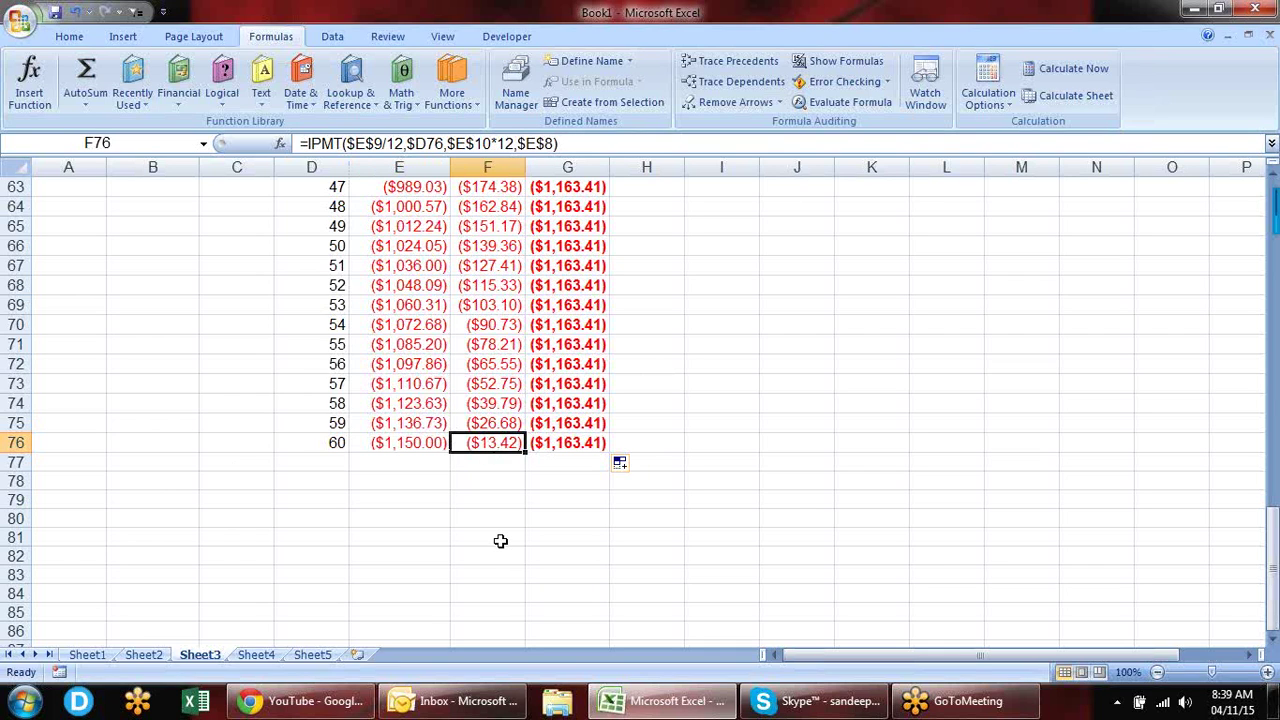
pyautogui.press('Up')
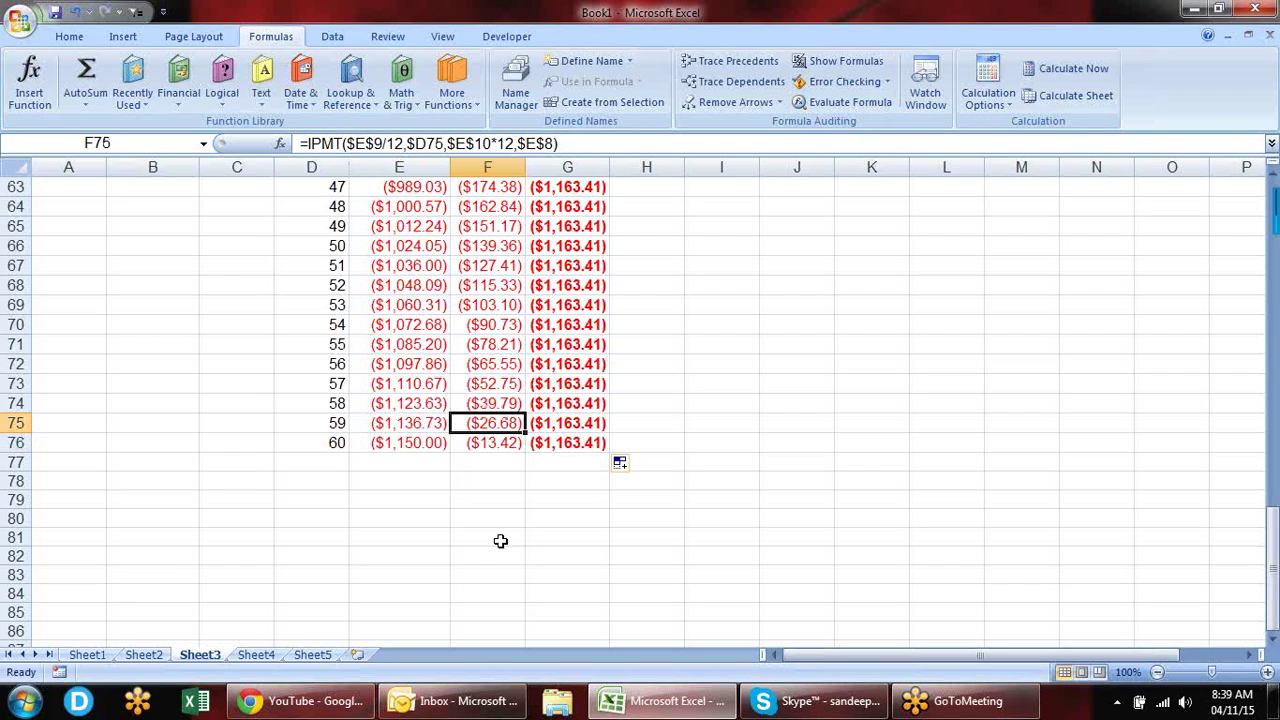
pyautogui.press('Up')
pyautogui.press('Up')
pyautogui.press('Up')
pyautogui.press('Up')
pyautogui.press('Up')
pyautogui.press('Up')
pyautogui.press('Up')
pyautogui.press('Up')
pyautogui.press('Up')
pyautogui.press('Up')
pyautogui.press('Up')
pyautogui.press('Up')
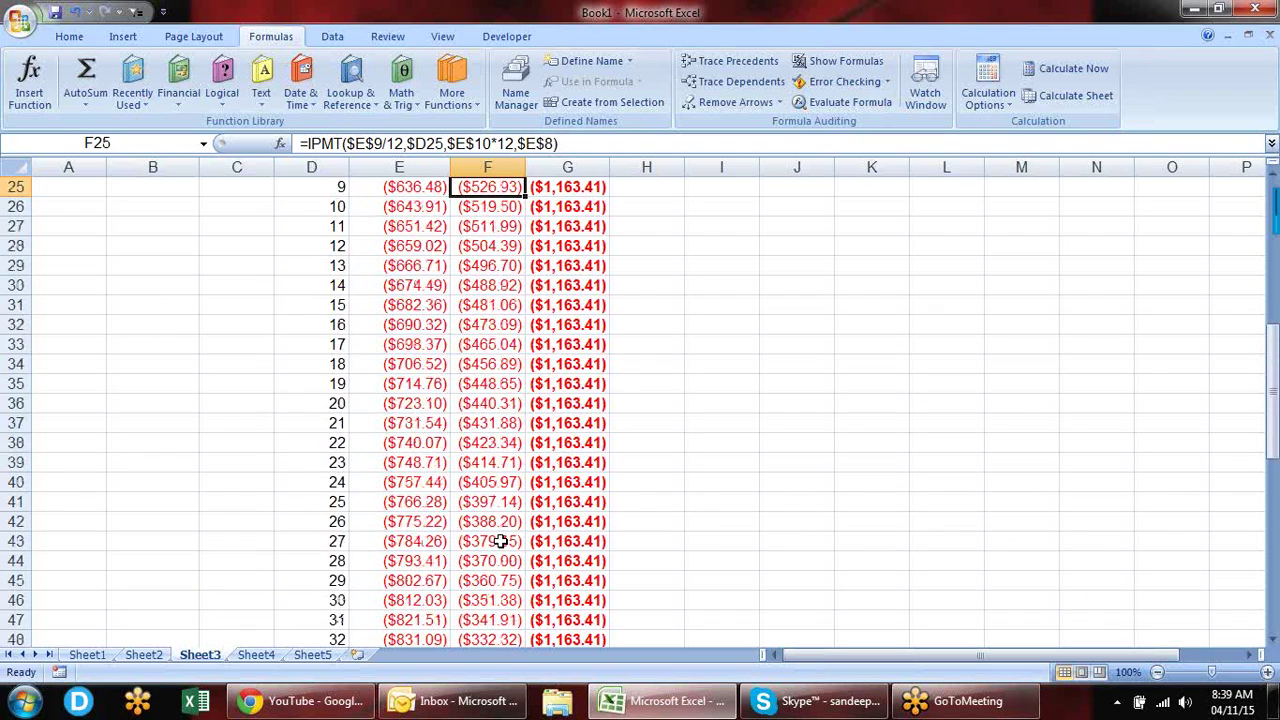
pyautogui.press('Up')
pyautogui.press('Up')
pyautogui.press('Up')
pyautogui.press('Up')
pyautogui.press('Up')
pyautogui.press('Up')
pyautogui.press('Down')
pyautogui.press('Down')
pyautogui.press('Down')
# Step: Enter =SUM(F17:F76) in F15 to total the interest
pyautogui.press('Down')
pyautogui.press('Down')
pyautogui.press('Down')
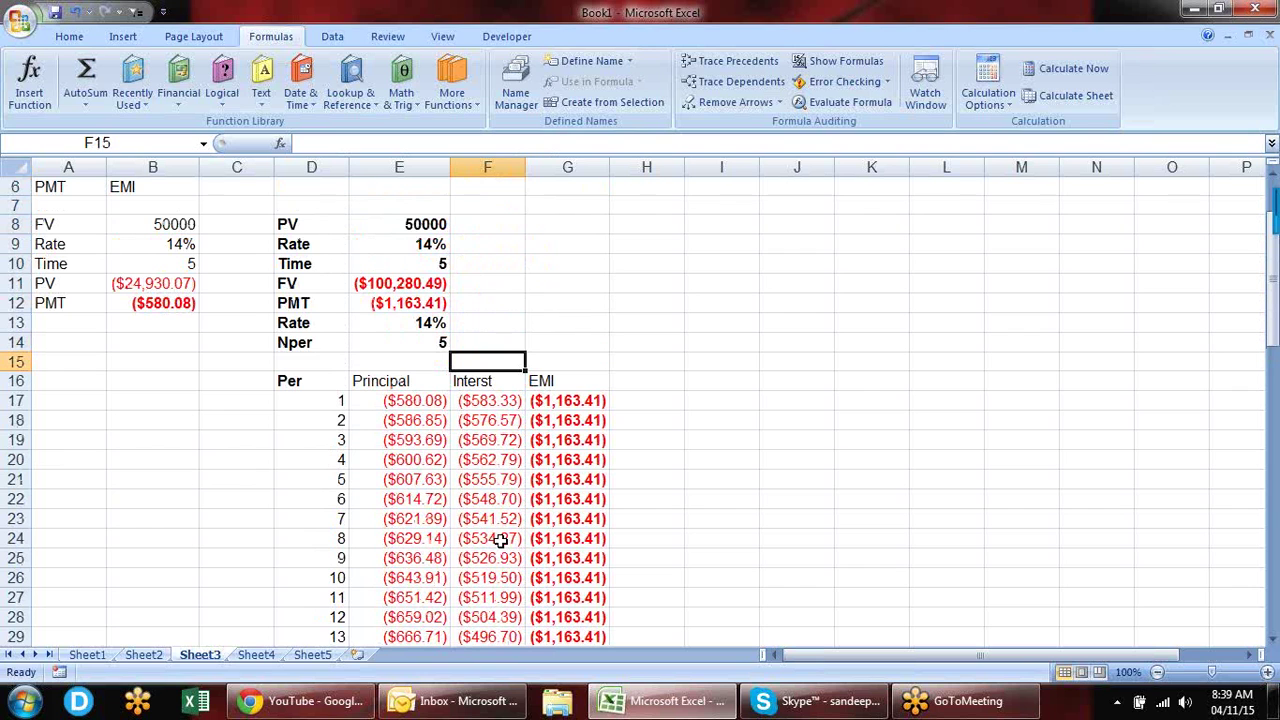
pyautogui.hotkey('alt', '=')
pyautogui.press('Down')
pyautogui.press('Down')
pyautogui.hotkey('ctrl', 'shift', 'Down')
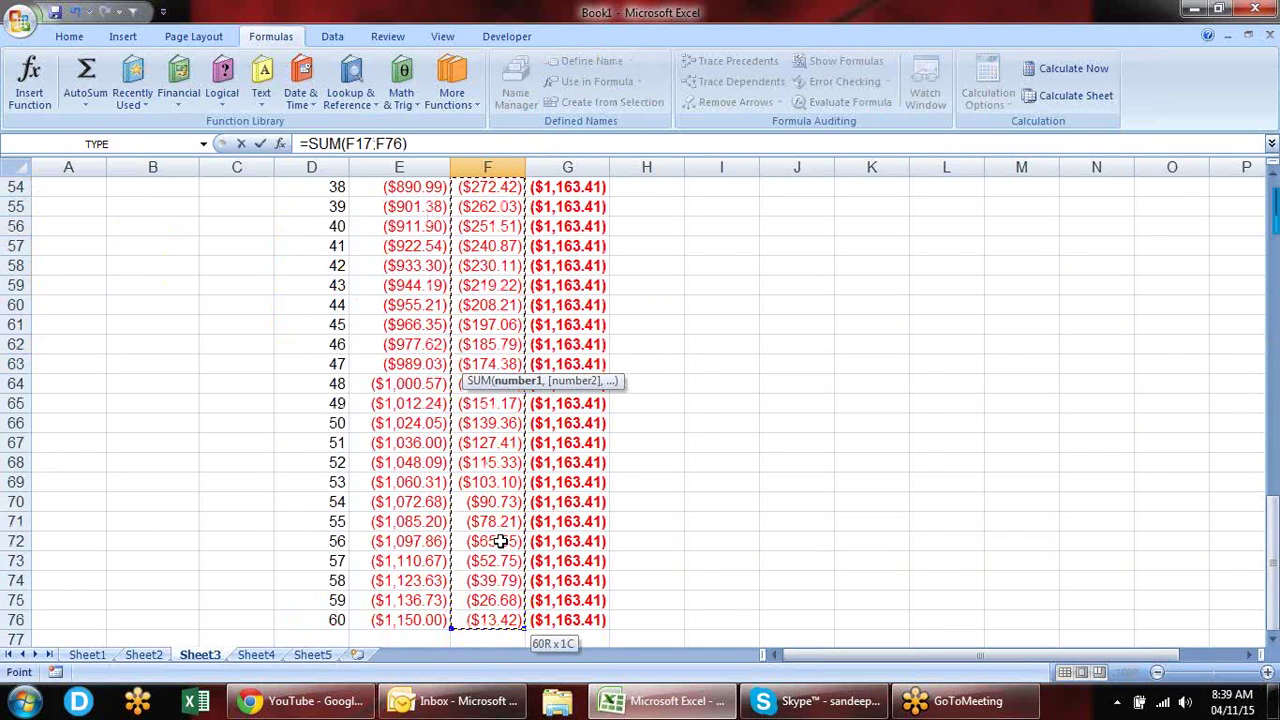
pyautogui.press('Return')
pyautogui.press('Up')
pyautogui.press('Up')
pyautogui.press('Up')
pyautogui.press('Up')
pyautogui.press('Down')
pyautogui.press('Down')
pyautogui.press('Down')
pyautogui.press('Up')
# Step: Copy the total formula into E15 and G15 for the principal and EMI totals
pyautogui.hotkey('ctrl', 'c')
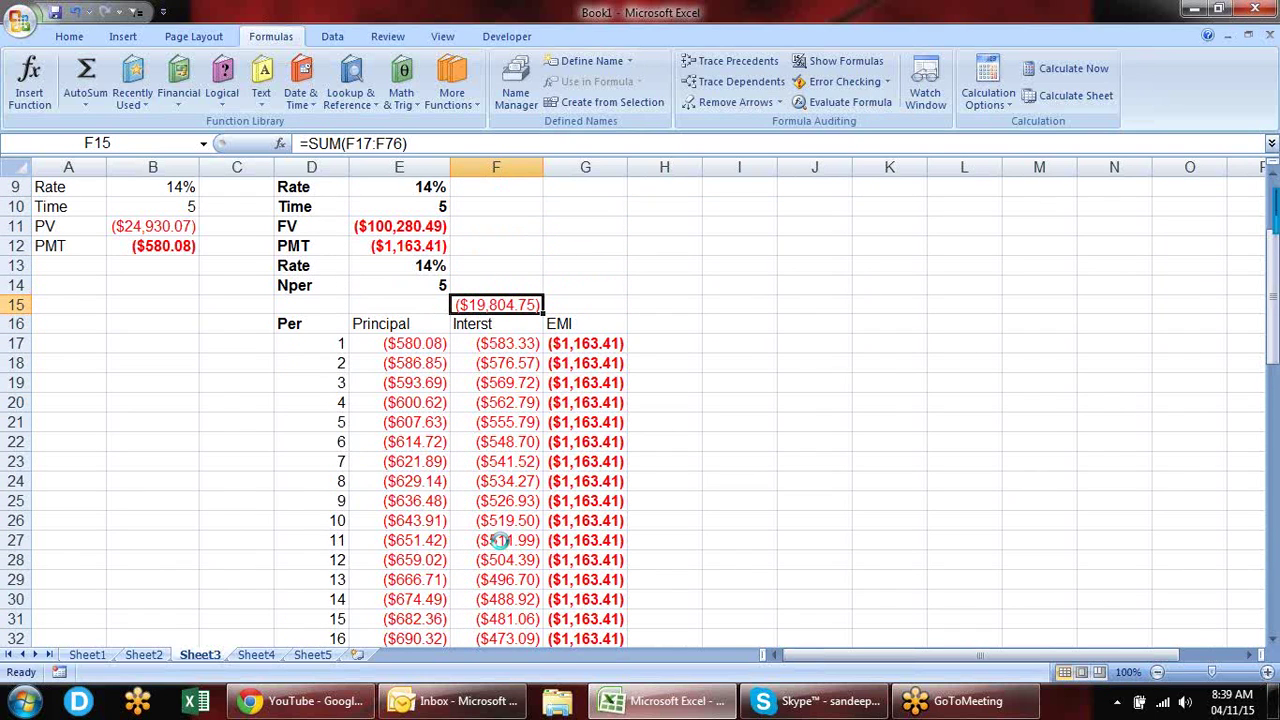
pyautogui.press('Left')
pyautogui.hotkey('ctrl', 'v')
pyautogui.press('Right')
pyautogui.press('Right')
pyautogui.press('Left')
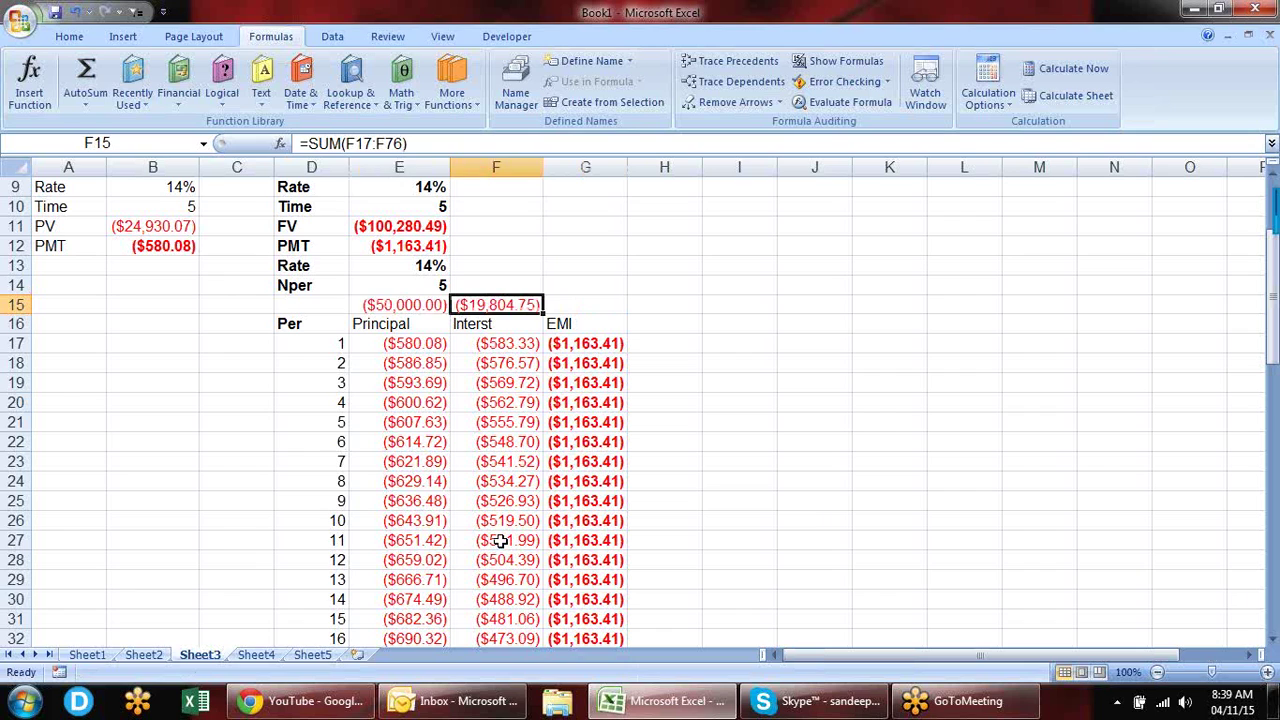
pyautogui.press('Left')
pyautogui.hotkey('ctrl', 'c')
pyautogui.press('Right')
pyautogui.press('Right')
pyautogui.press('Return')
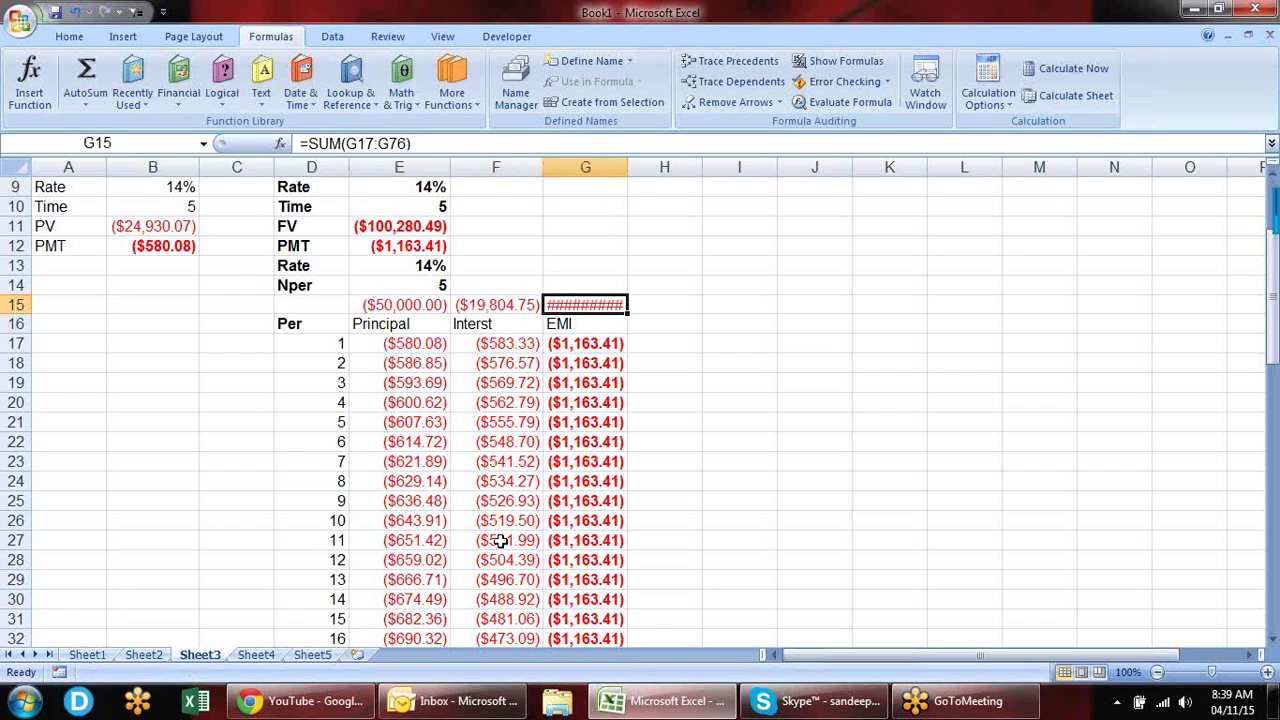
pyautogui.press('Right')
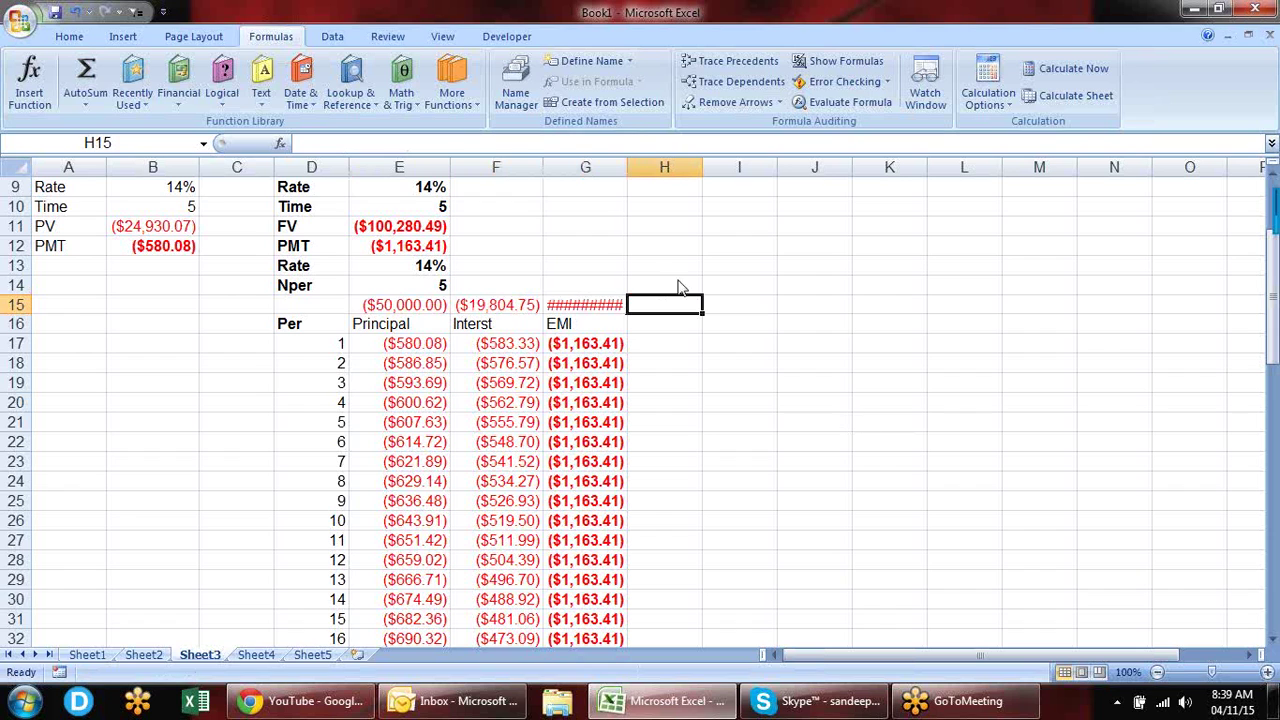
# Step: Autofit column G and bold the three totals in E15, F15 and G15
pyautogui.doubleClick(627, 167)
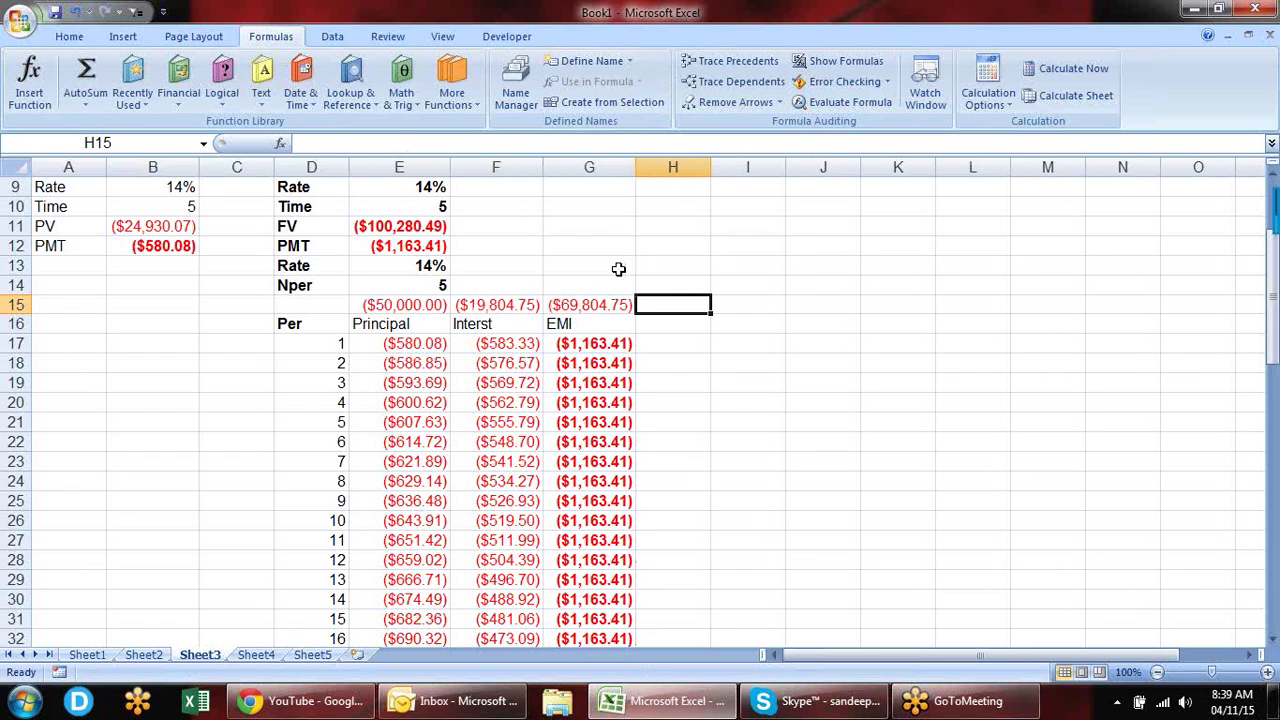
pyautogui.click(607, 305)
pyautogui.hotkey('ctrl', 'b')
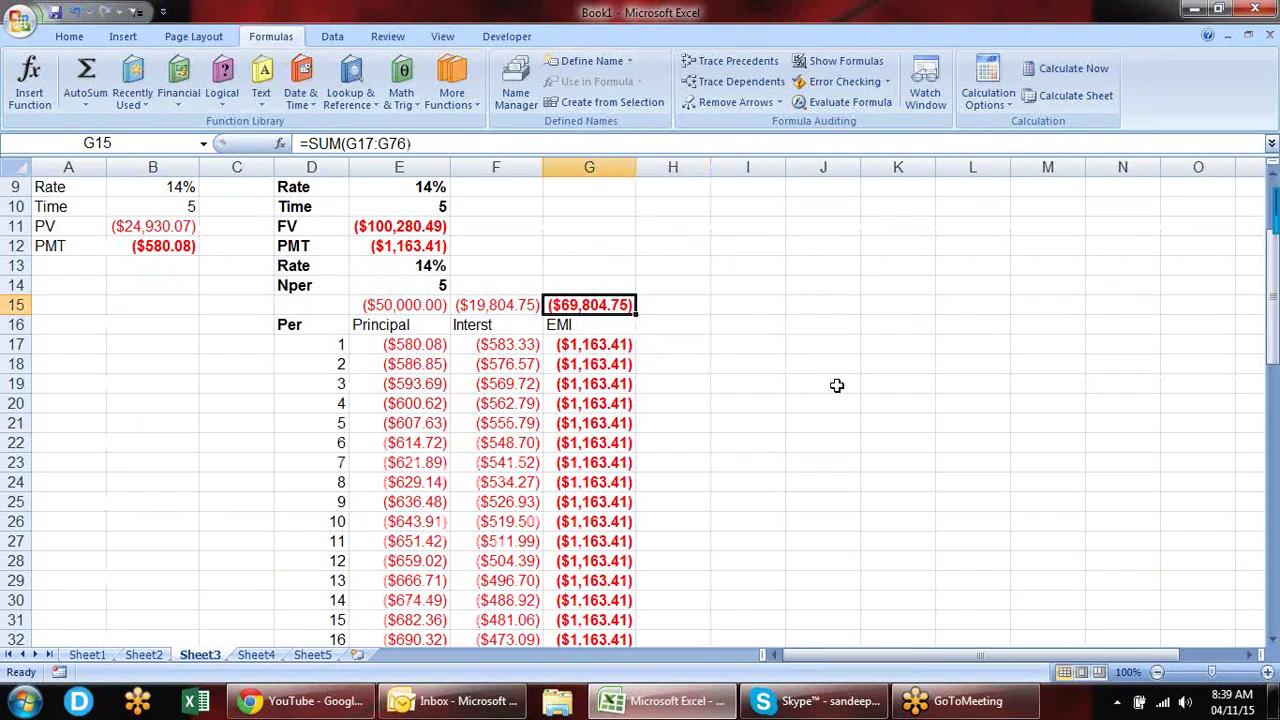
pyautogui.click(528, 306)
pyautogui.hotkey('ctrl', 'b')
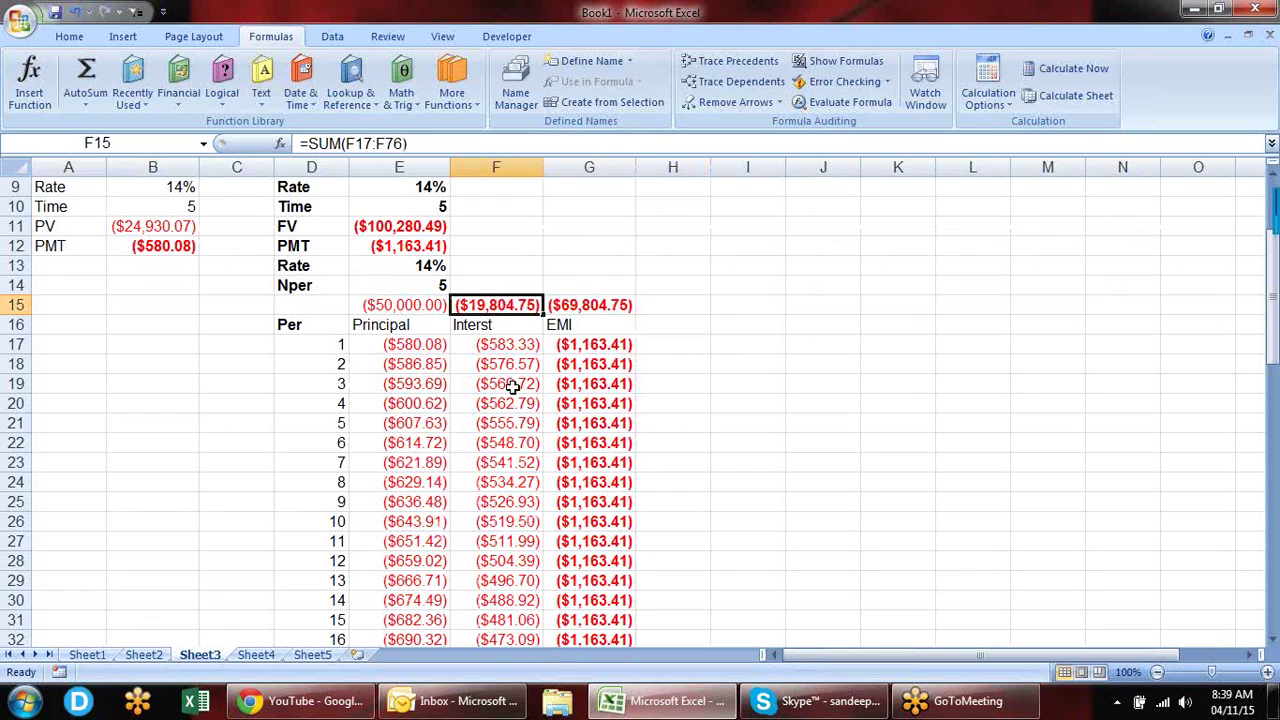
pyautogui.click(415, 304)
pyautogui.hotkey('ctrl', 'b')
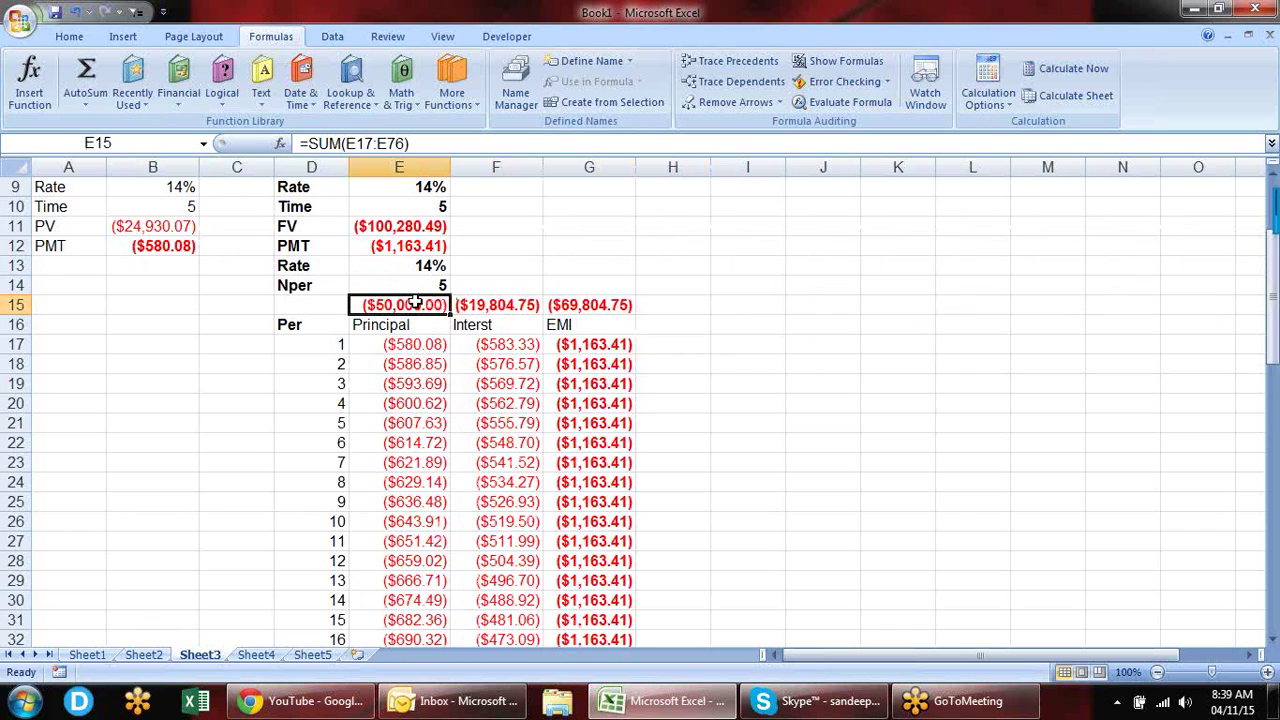
pyautogui.press('Down')
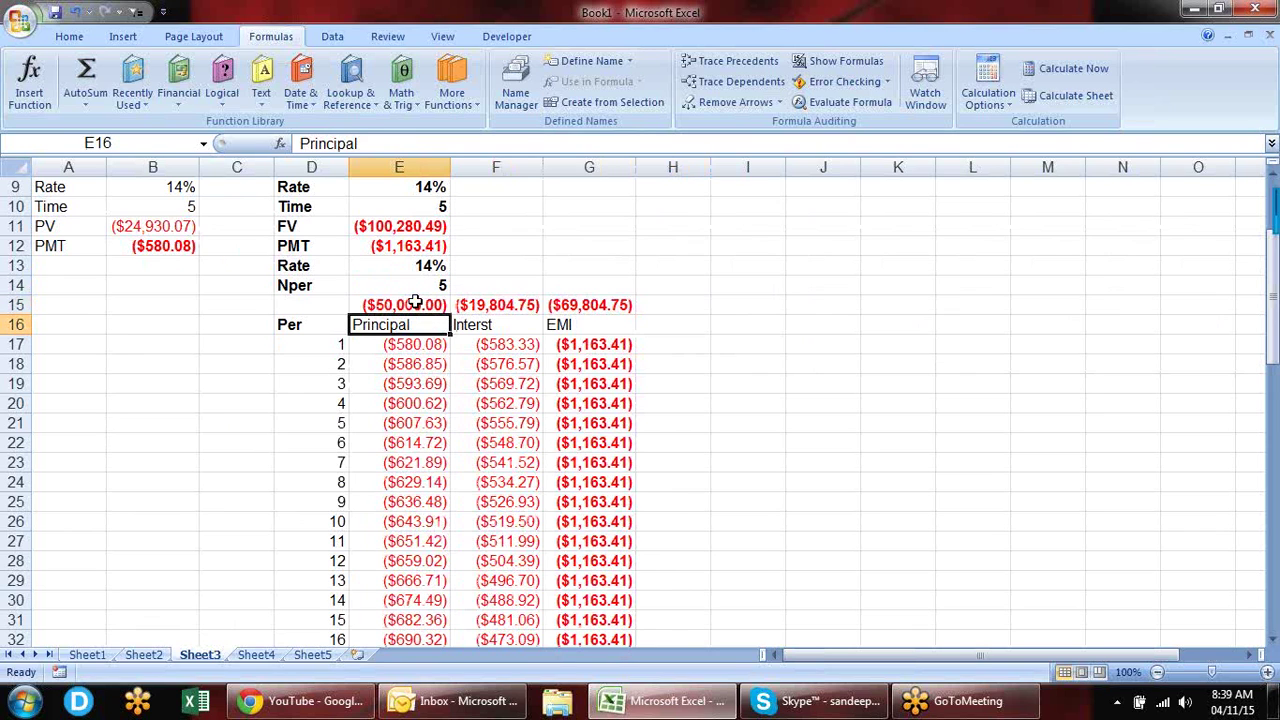
pyautogui.press('Right')
pyautogui.press('Right')
pyautogui.press('Up')
pyautogui.press('Up')
pyautogui.press('Up')
pyautogui.press('Up')
pyautogui.press('Up')
pyautogui.press('Up')
pyautogui.press('Up')
pyautogui.press('Down')
pyautogui.press('Down')
pyautogui.press('Down')
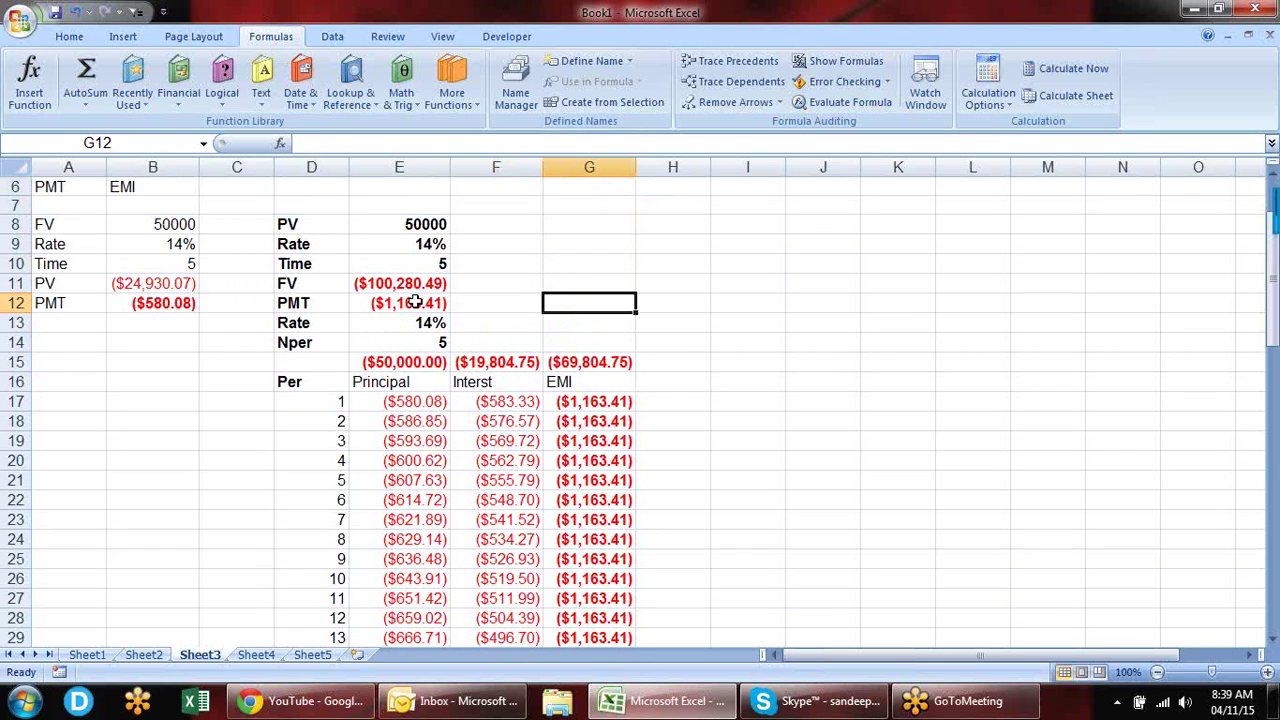
pyautogui.press('Down')
pyautogui.press('Down')
pyautogui.press('Down')
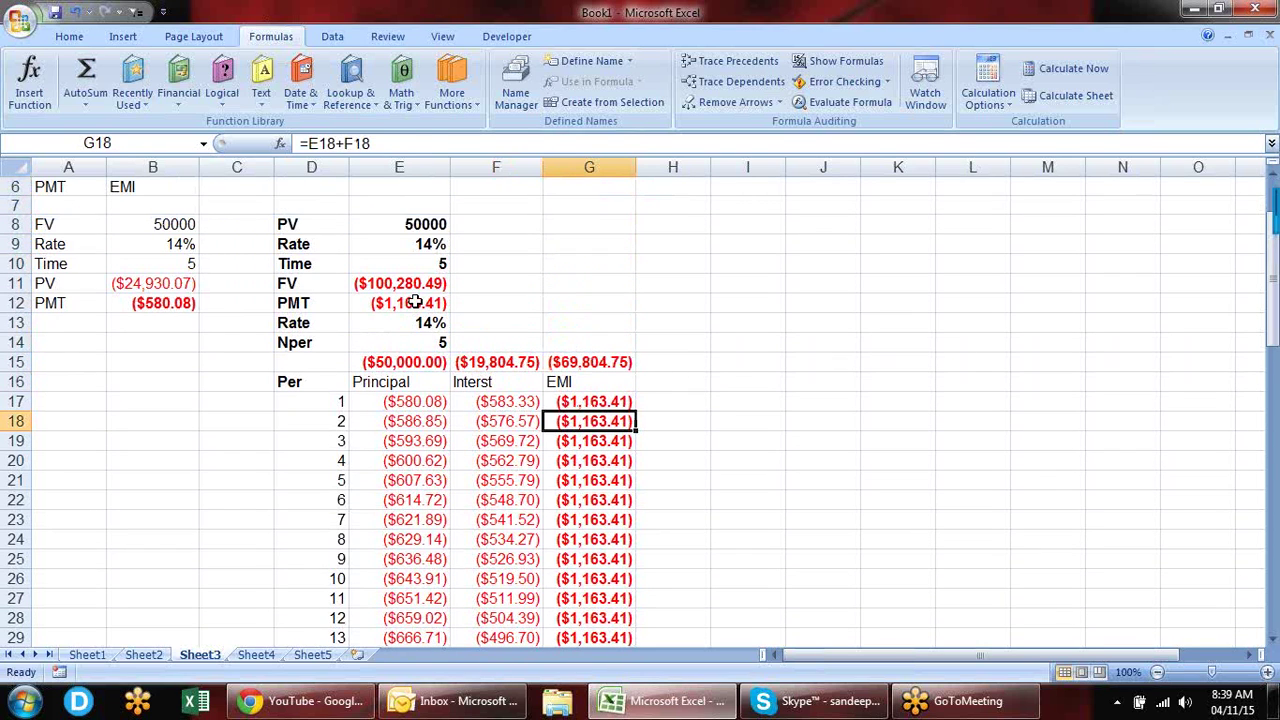
pyautogui.press('Left')
pyautogui.press('Left')
pyautogui.press('Right')
pyautogui.press('Right')
pyautogui.press('Up')
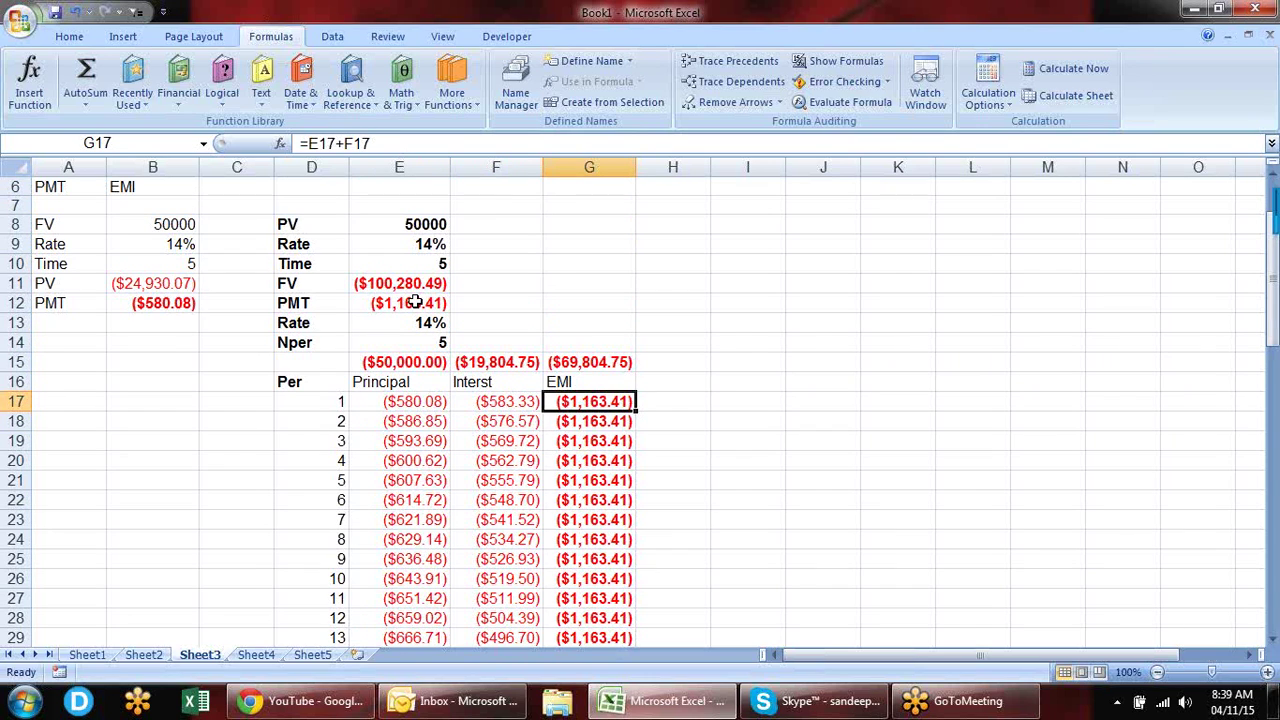
pyautogui.press('Up')
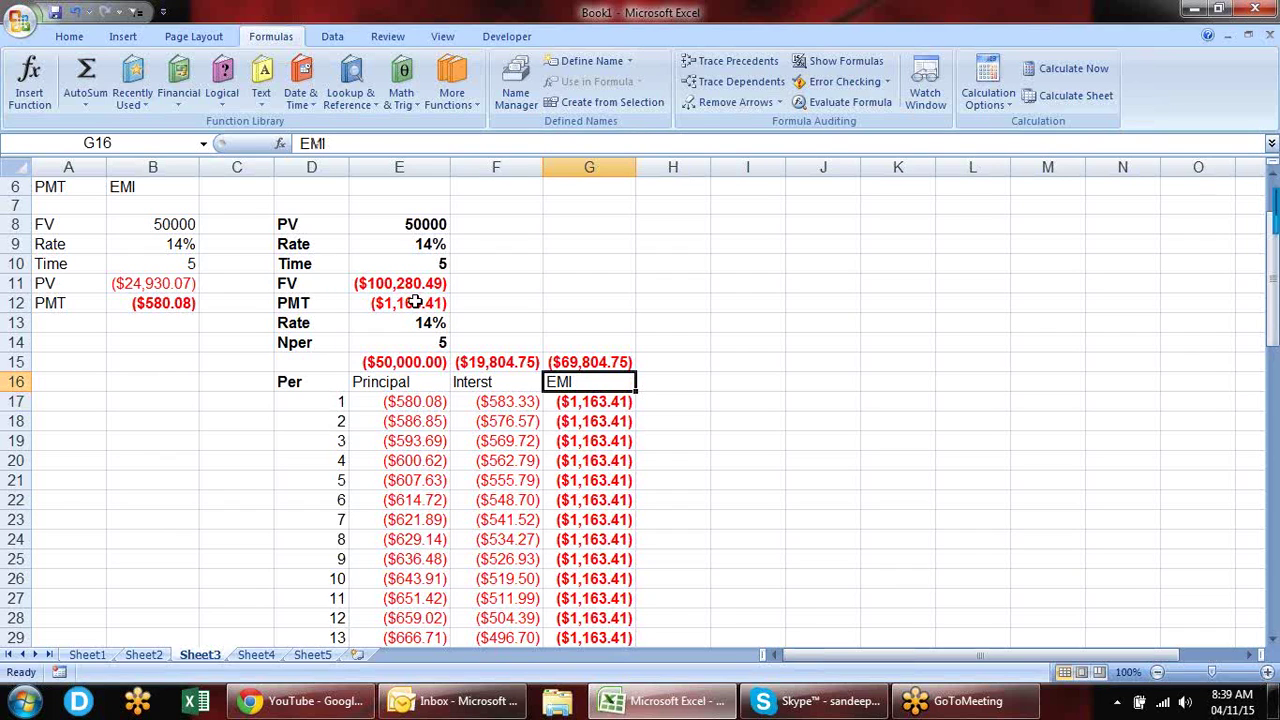
pyautogui.press('Up')
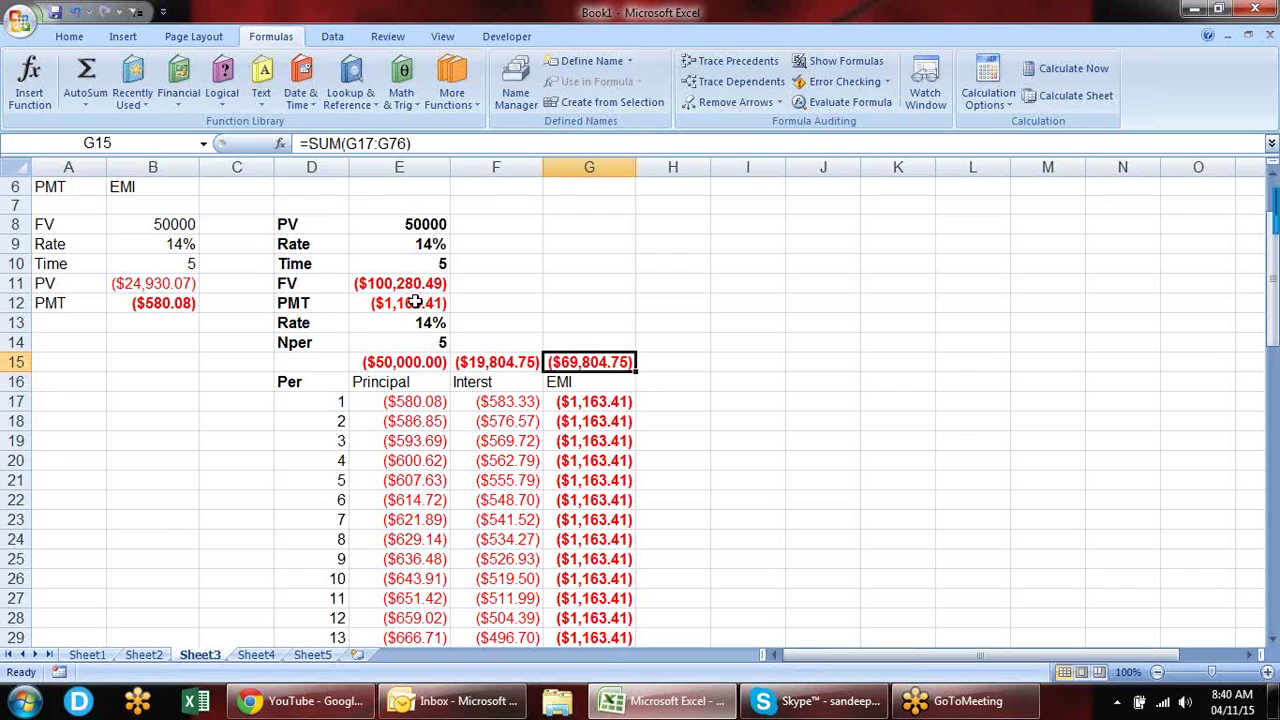
pyautogui.press('Left')
pyautogui.press('Down')
pyautogui.press('Down')
pyautogui.press('Down')
pyautogui.press('Down')
pyautogui.press('Down')
pyautogui.press('Down')
pyautogui.press('Down')
pyautogui.press('Down')
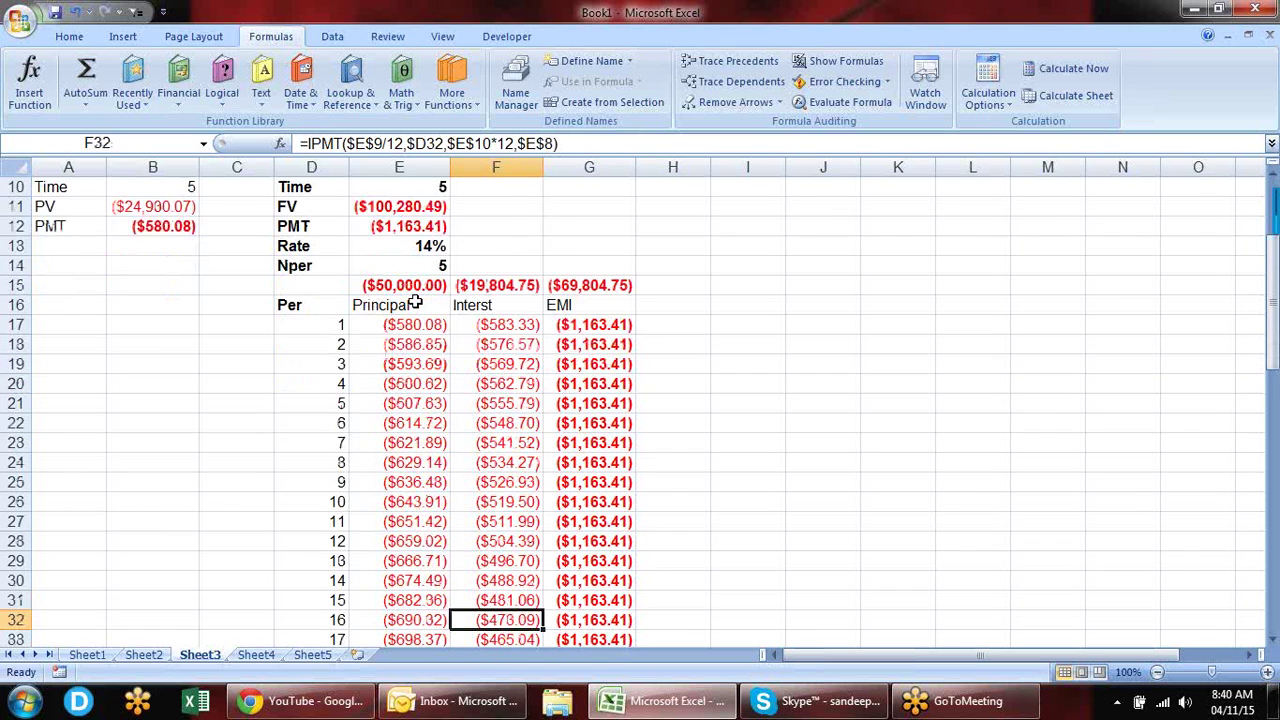
pyautogui.press('Down')
pyautogui.press('Down')
pyautogui.press('Down')
pyautogui.press('Down')
pyautogui.press('Down')
pyautogui.press('Down')
pyautogui.press('Down')
pyautogui.press('Down')
pyautogui.press('Down')
pyautogui.press('Down')
pyautogui.press('Down')
pyautogui.press('Down')
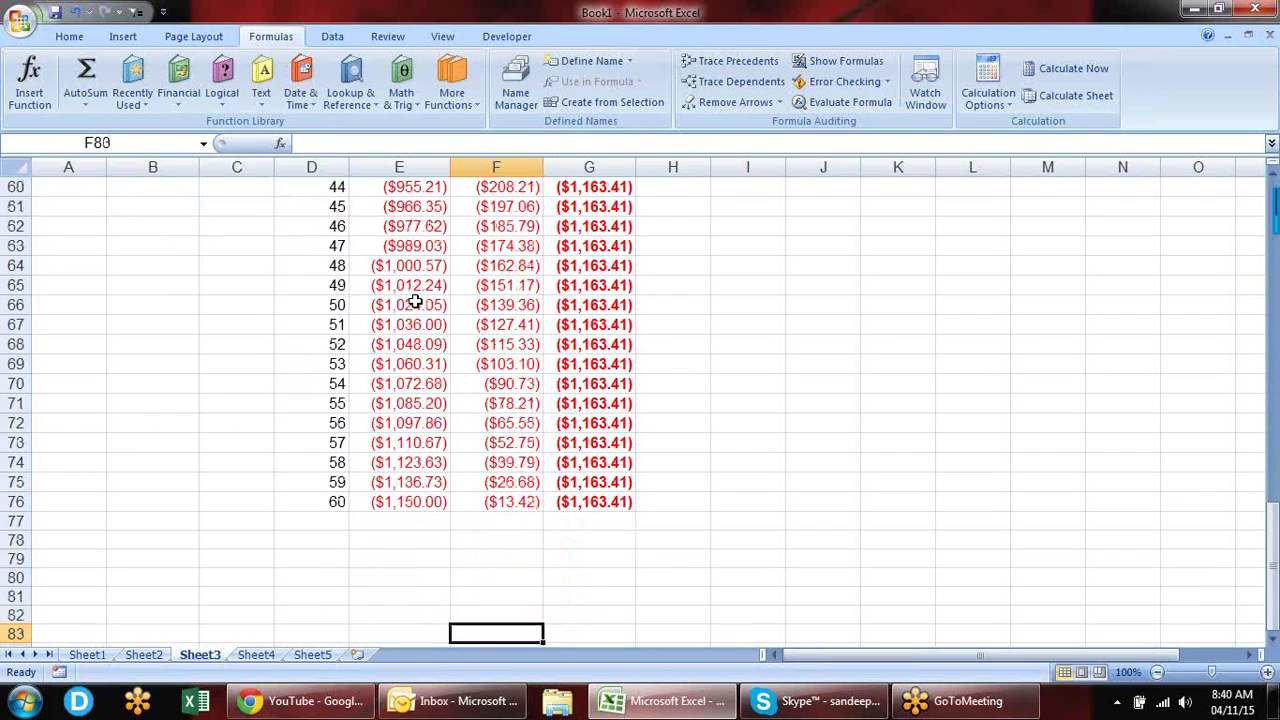
pyautogui.press('Down')
pyautogui.press('Up')
pyautogui.press('Up')
pyautogui.press('Up')
pyautogui.press('Up')
pyautogui.press('Up')
pyautogui.press('Up')
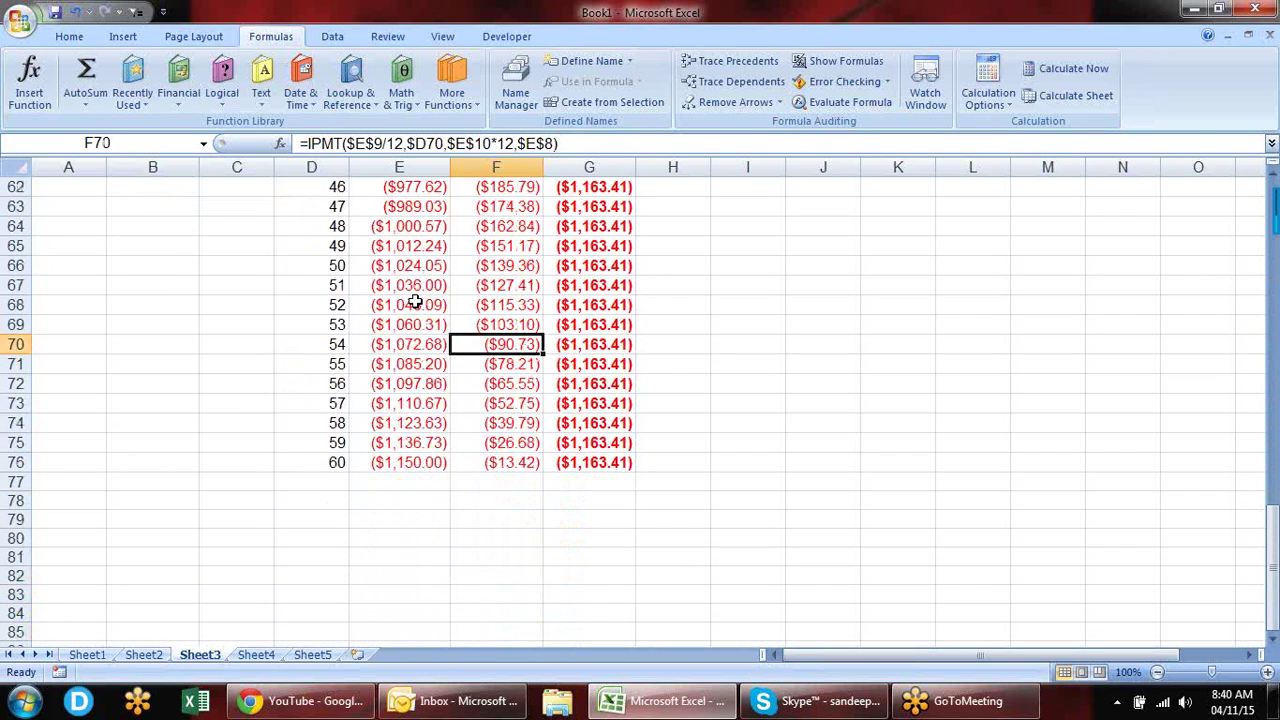
pyautogui.hotkey('ctrl', 'Up')
pyautogui.press('Down')
pyautogui.press('Up')
pyautogui.press('Up')
pyautogui.press('Up')
pyautogui.press('Up')
pyautogui.press('Down')
pyautogui.press('Down')
pyautogui.hotkey('ctrl', 'Down')
pyautogui.press('Down')
pyautogui.press('Left')
pyautogui.press('Left')
pyautogui.press('Down')
pyautogui.press('Down')
pyautogui.press('Down')
pyautogui.press('Down')
pyautogui.press('Down')
pyautogui.press('Down')
pyautogui.press('Up')
pyautogui.press('Up')
pyautogui.press('Up')
pyautogui.press('Up')
pyautogui.press('Up')
pyautogui.press('Up')
pyautogui.press('Down')
pyautogui.press('Down')
pyautogui.press('Down')
pyautogui.press('Right')
pyautogui.press('Right')
pyautogui.press('Right')
pyautogui.press('Left')
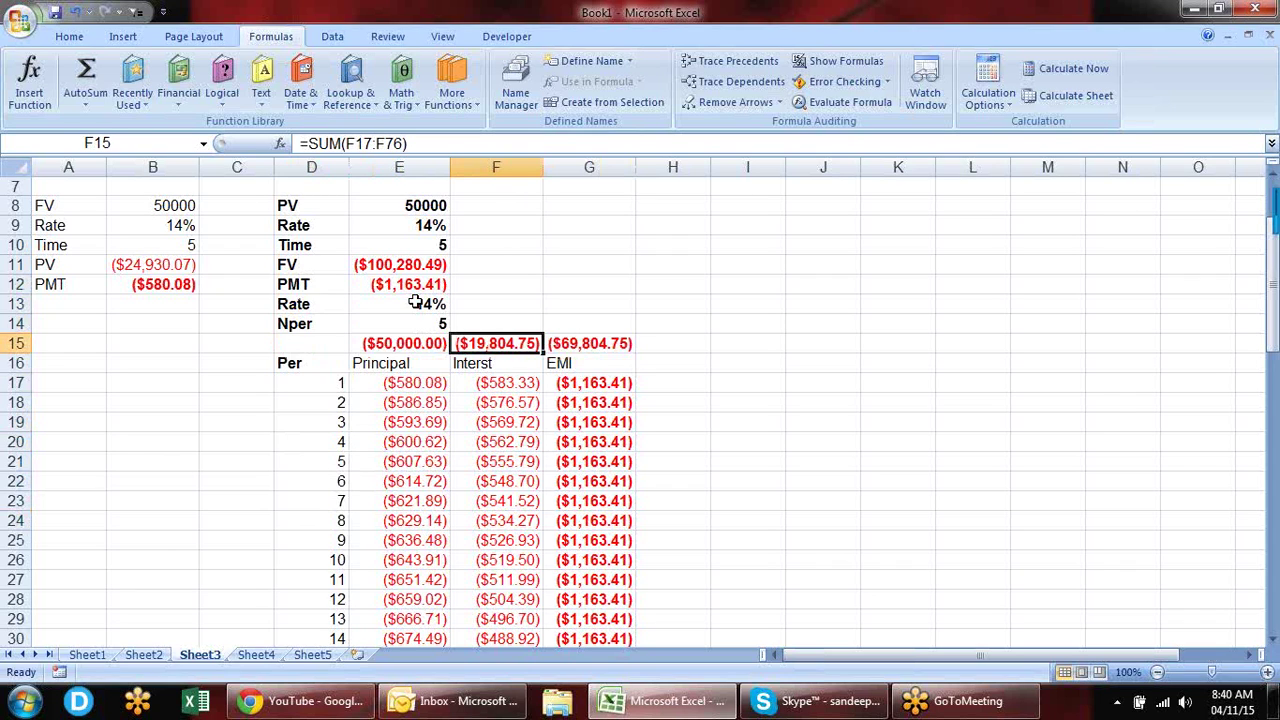
pyautogui.press('Down')
pyautogui.press('Down')
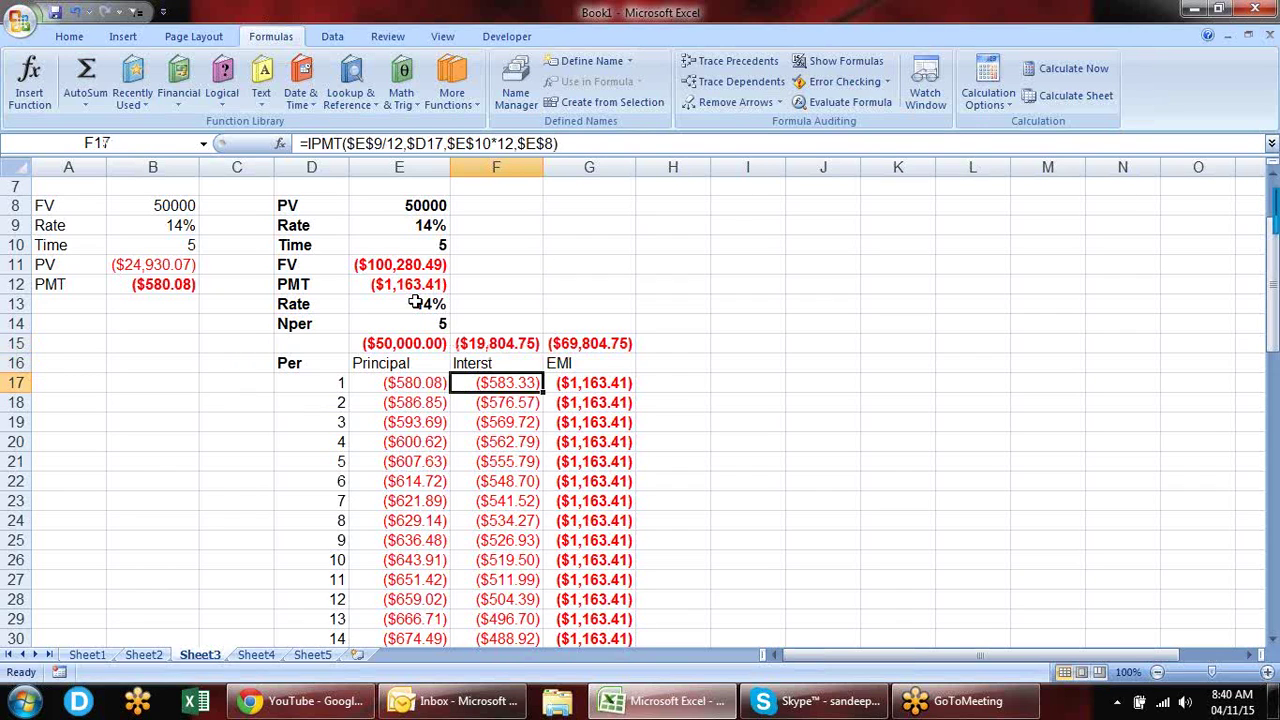
pyautogui.press('F2')
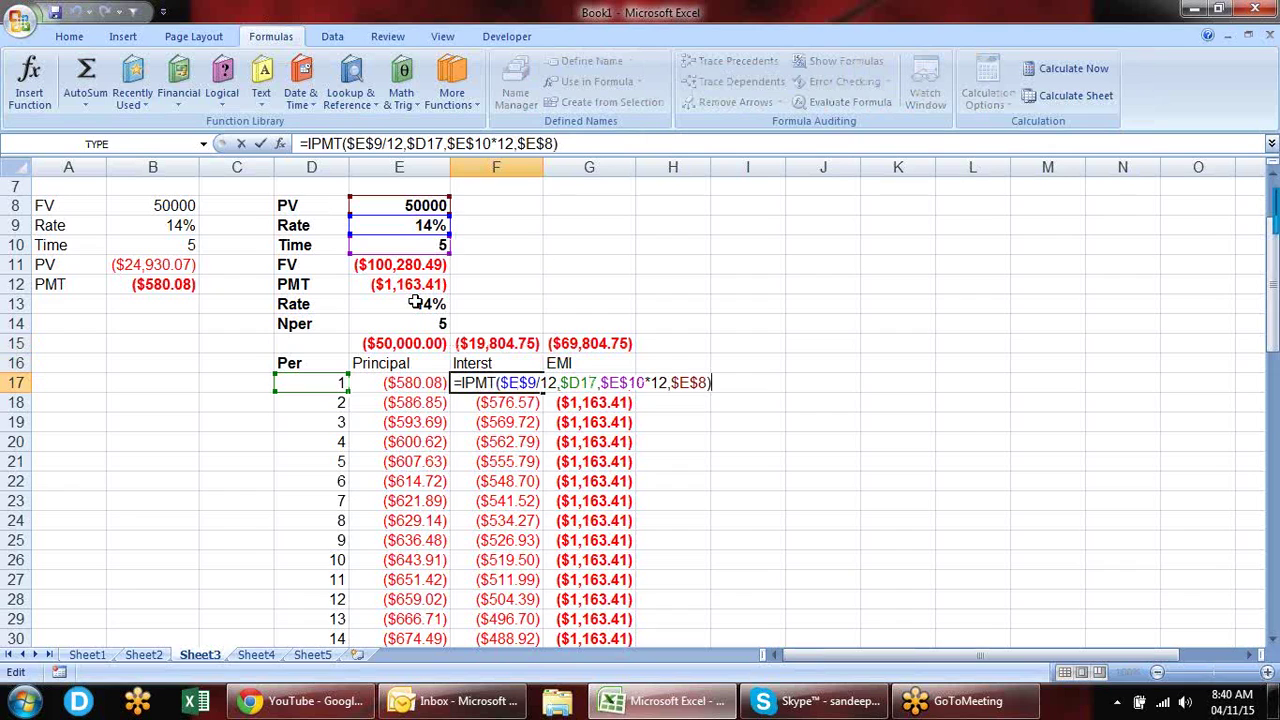
pyautogui.hotkey('shift', 'Left')
pyautogui.hotkey('shift', 'Left')
pyautogui.hotkey('shift', 'Left')
pyautogui.hotkey('shift', 'Left')
pyautogui.hotkey('shift', 'Left')
pyautogui.hotkey('shift', 'Left')
pyautogui.hotkey('shift', 'Left')
pyautogui.hotkey('shift', 'Left')
pyautogui.hotkey('shift', 'Left')
pyautogui.hotkey('shift', 'Left')
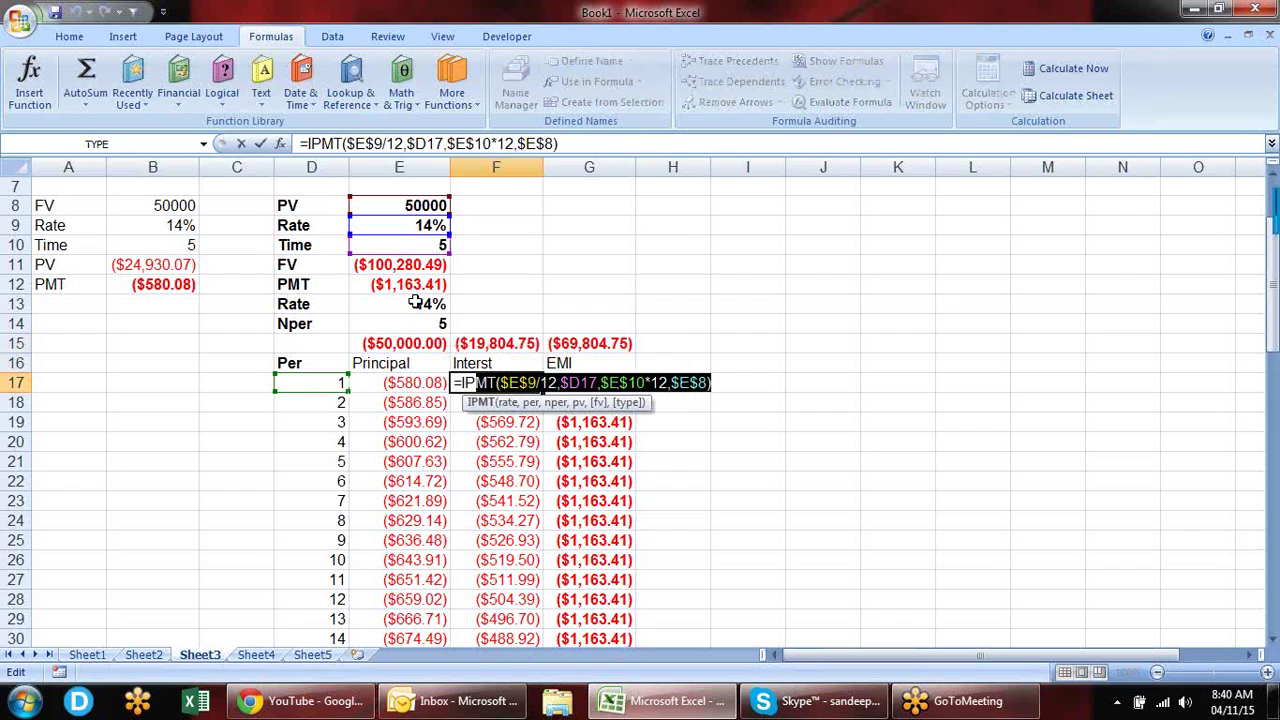
pyautogui.hotkey('shift', 'Left')
pyautogui.hotkey('shift', 'Left')
pyautogui.hotkey('ctrl', 'c')
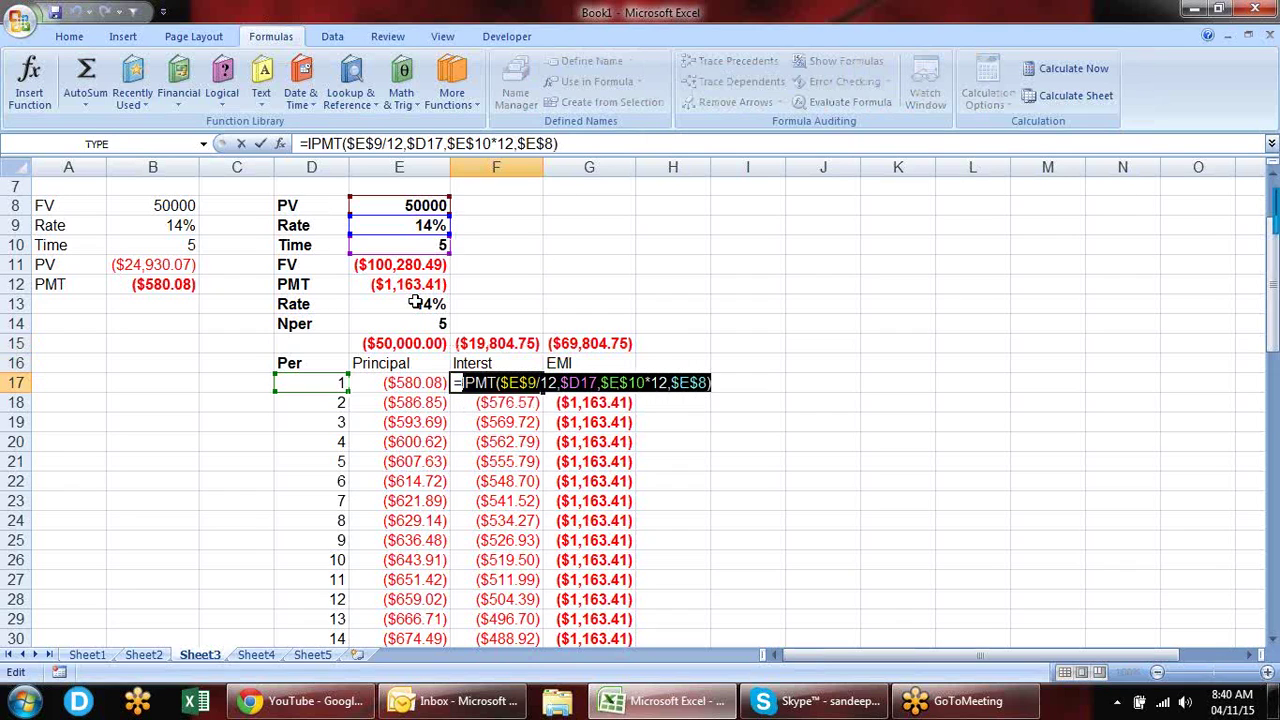
pyautogui.press('Escape')
pyautogui.press('Up')
pyautogui.press('Up')
pyautogui.press('Up')
pyautogui.press('Up')
pyautogui.press('Right')
pyautogui.press('Up')
pyautogui.press('F2')
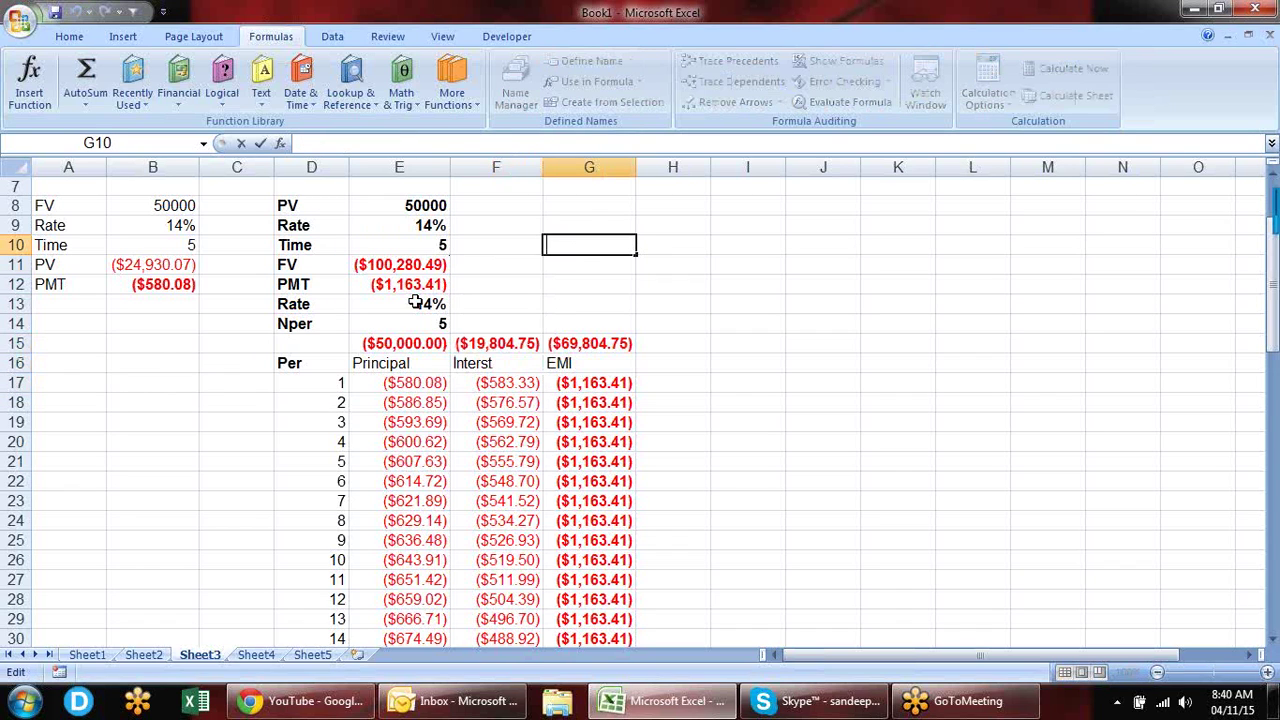
# Step: In G10, wrap the pasted IPMT formula in =SUM(...)
pyautogui.write('=ra')
pyautogui.press('BackSpace')
pyautogui.press('BackSpace')
pyautogui.press('BackSpace')
pyautogui.write('=sum')
pyautogui.press('Tab')
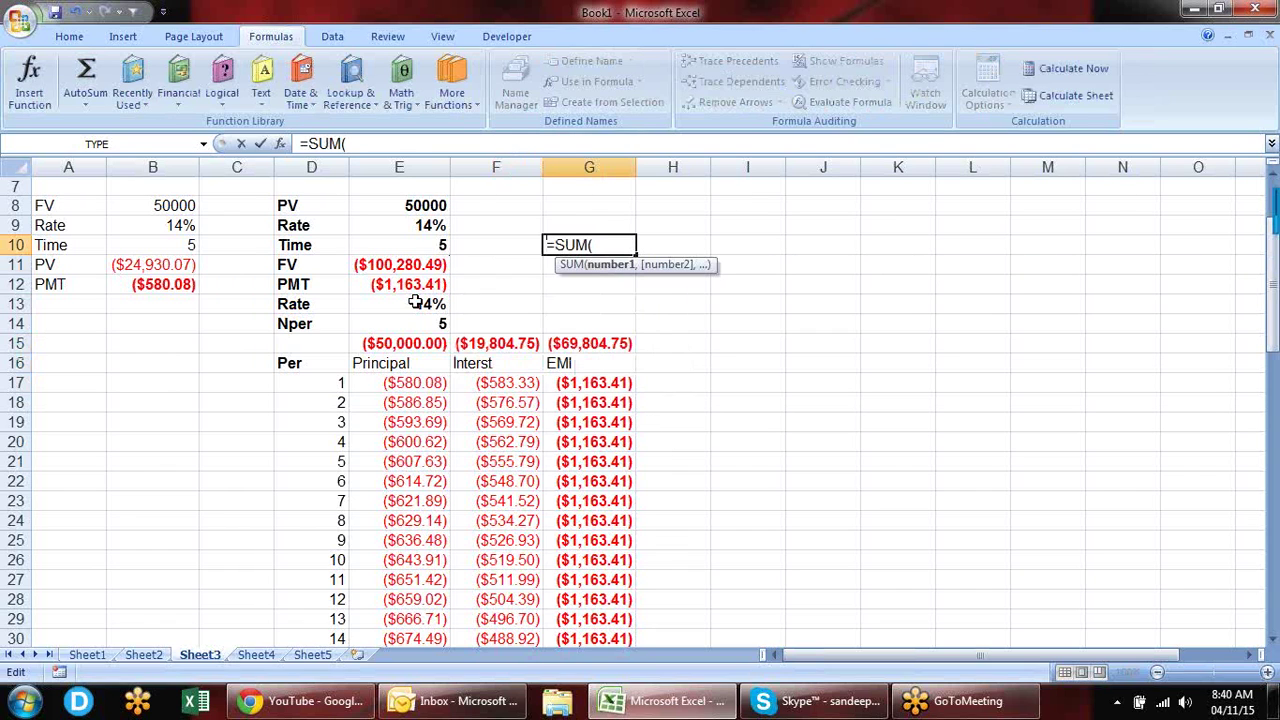
pyautogui.hotkey('ctrl', 'v')
pyautogui.write(')')
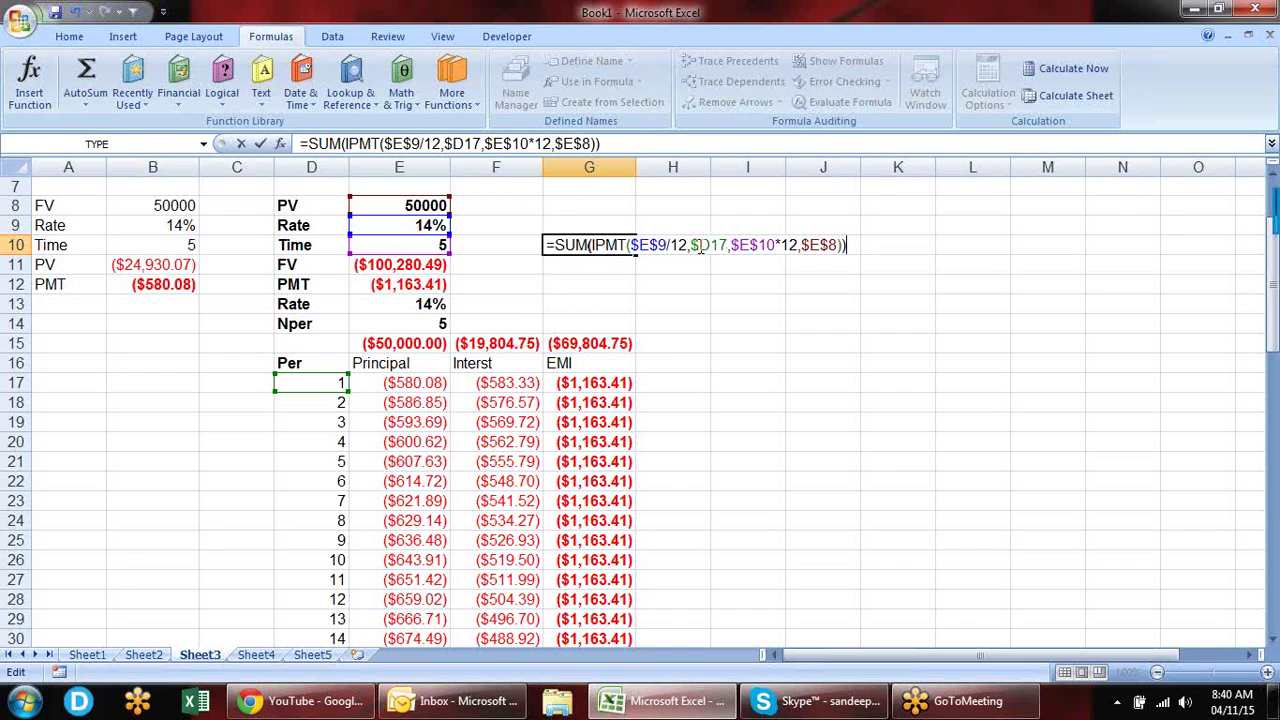
# Step: Replace the $D17 period with ROW(1:60) and commit with Ctrl+Shift+Enter as an array formula
pyautogui.click(739, 244)
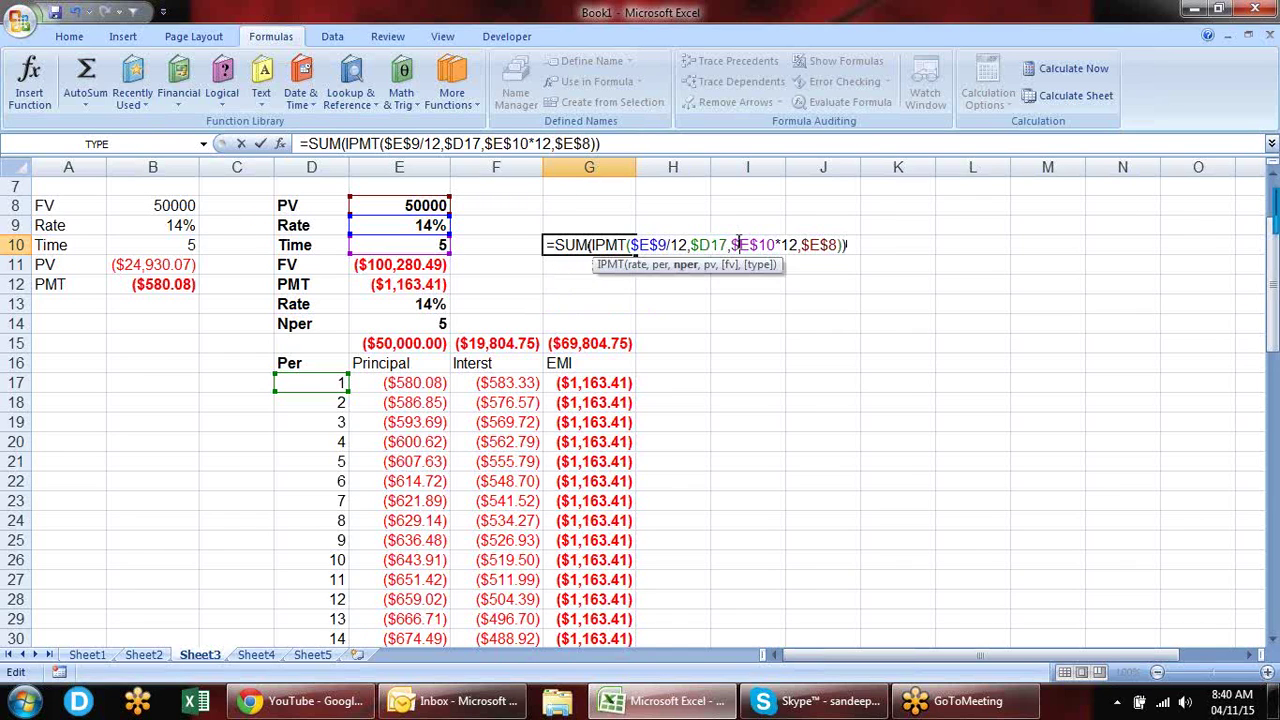
pyautogui.click(707, 245)
pyautogui.moveTo(730, 245); pyautogui.dragTo(691, 245)
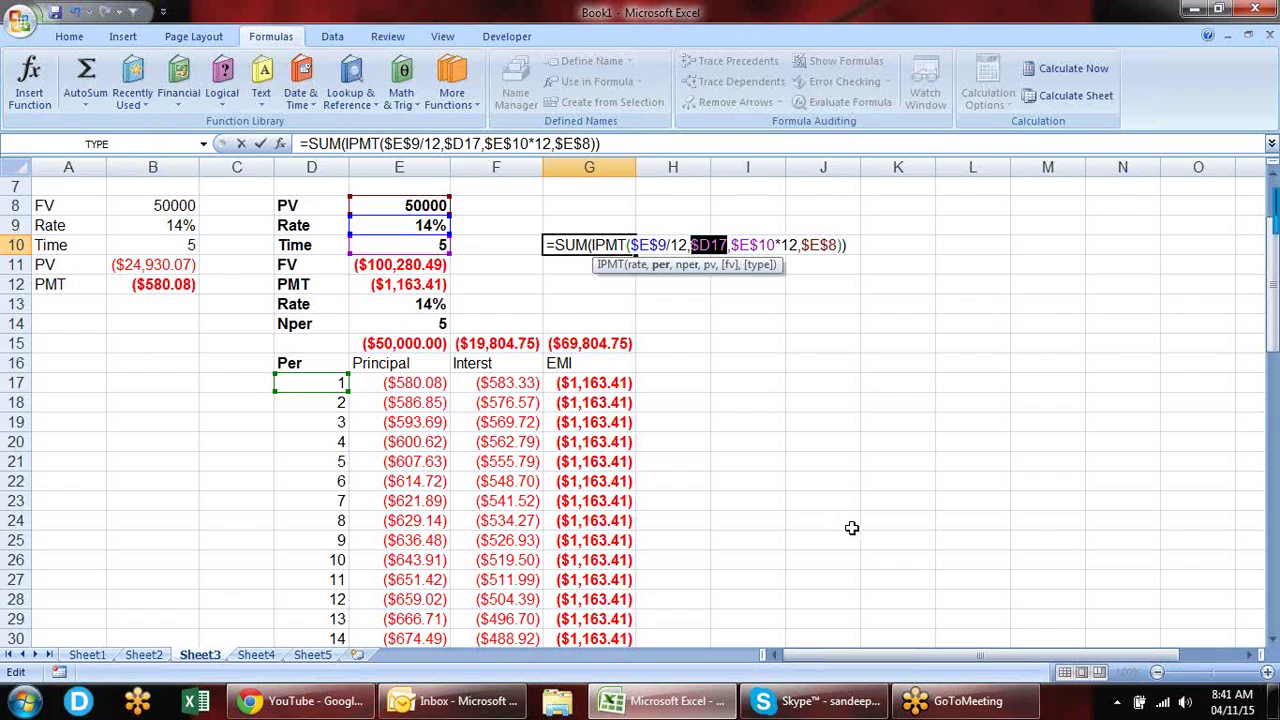
pyautogui.write('row')
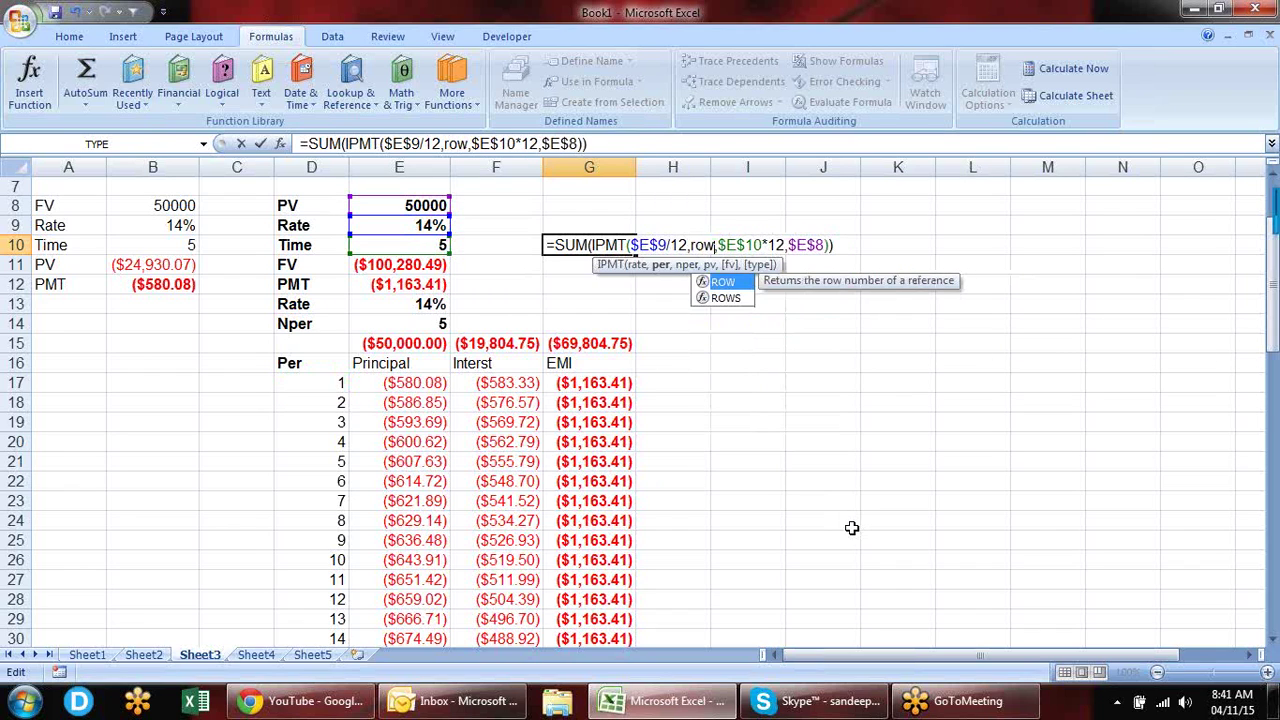
pyautogui.write('(')
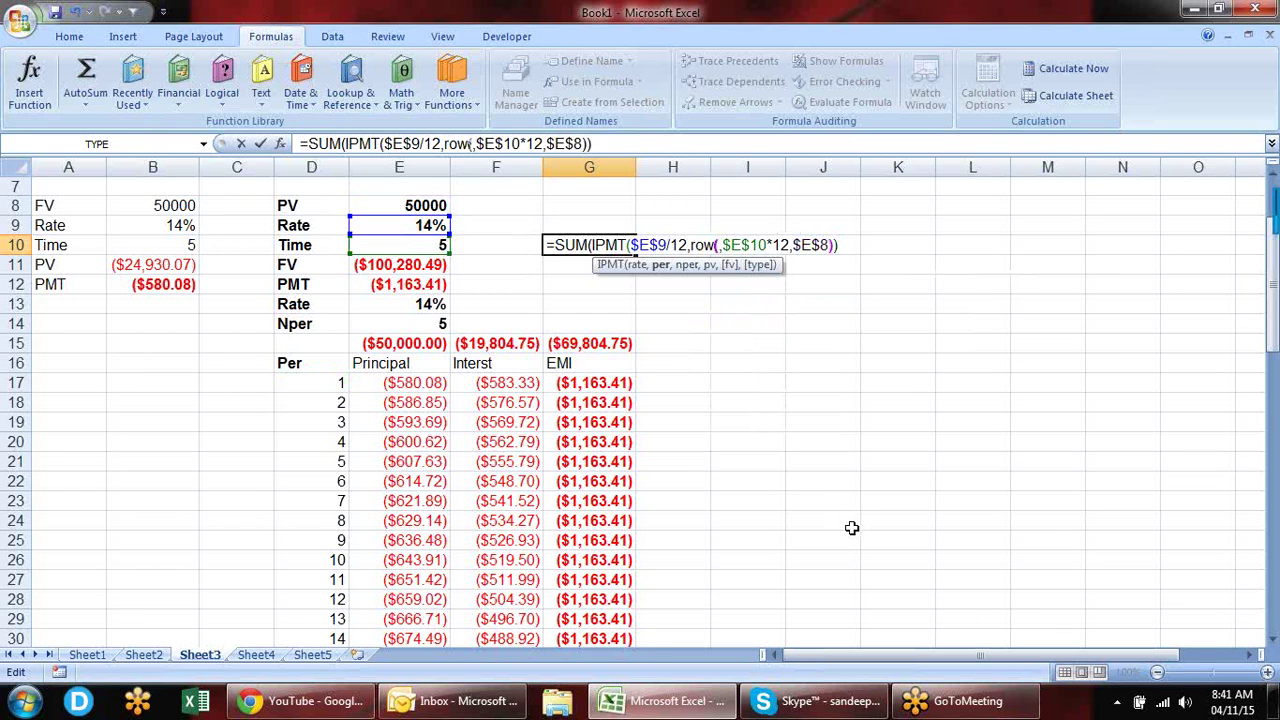
pyautogui.write('1')
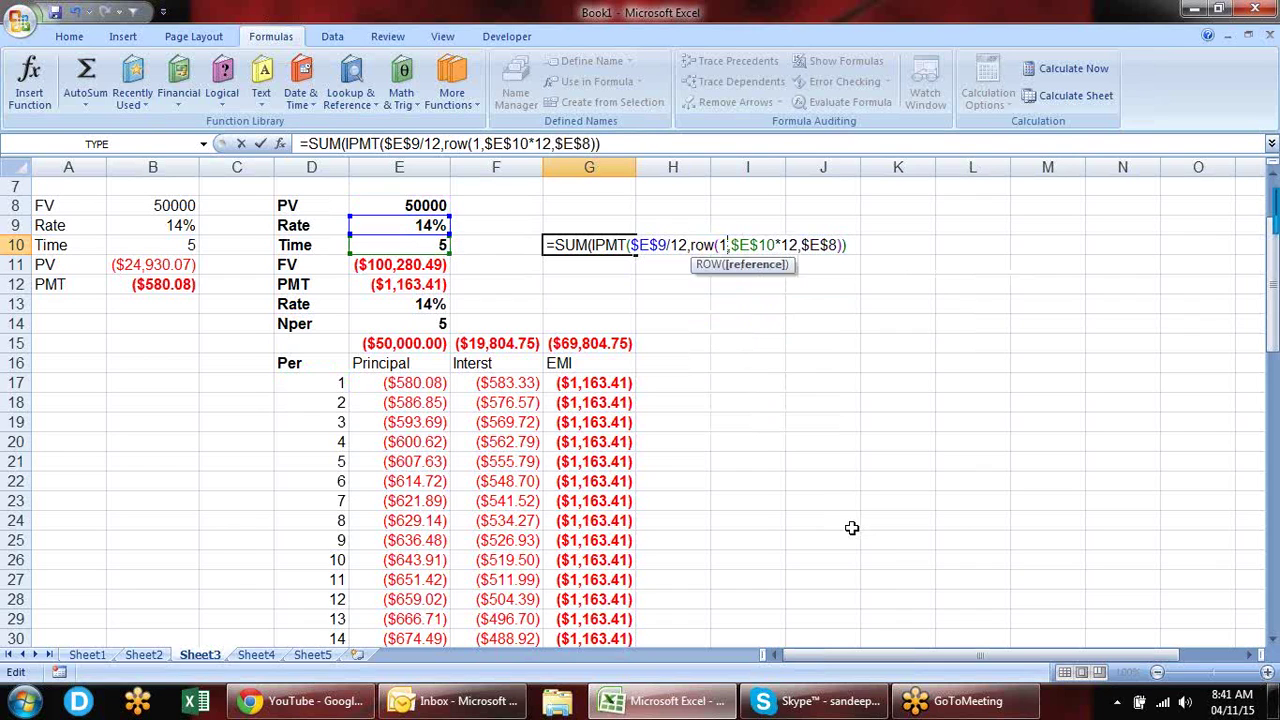
pyautogui.write(':60')
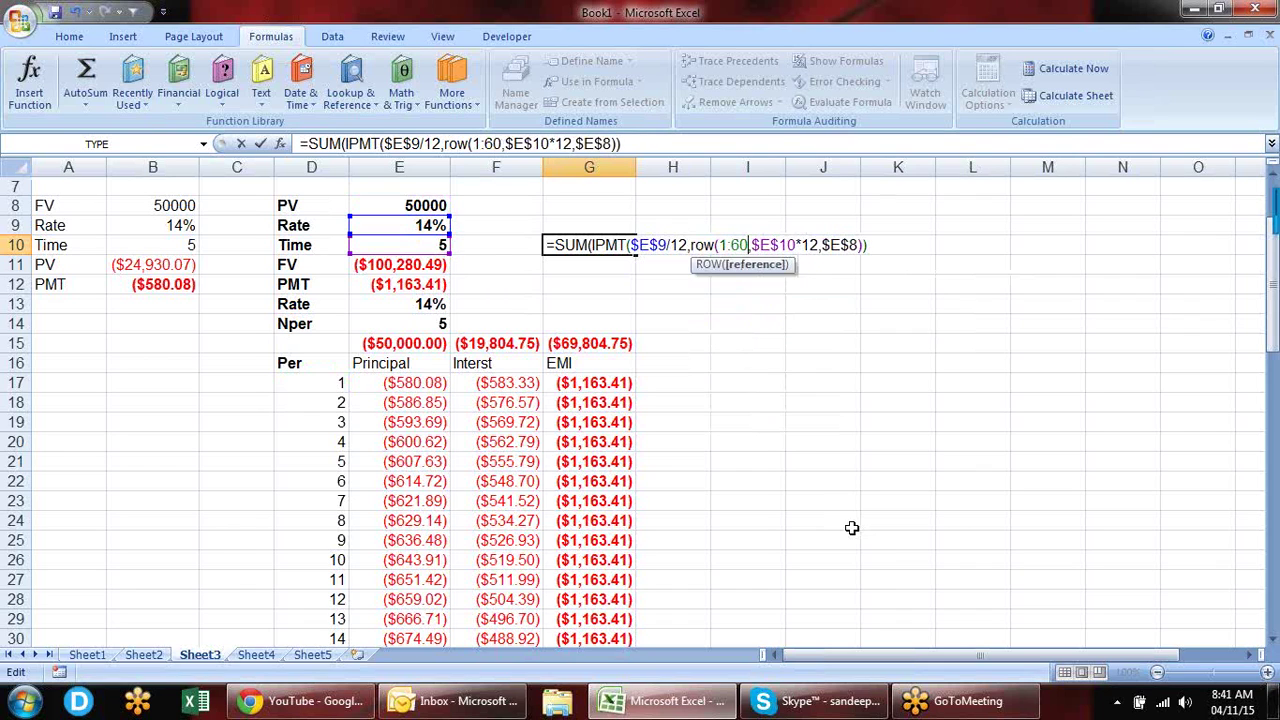
pyautogui.write(')')
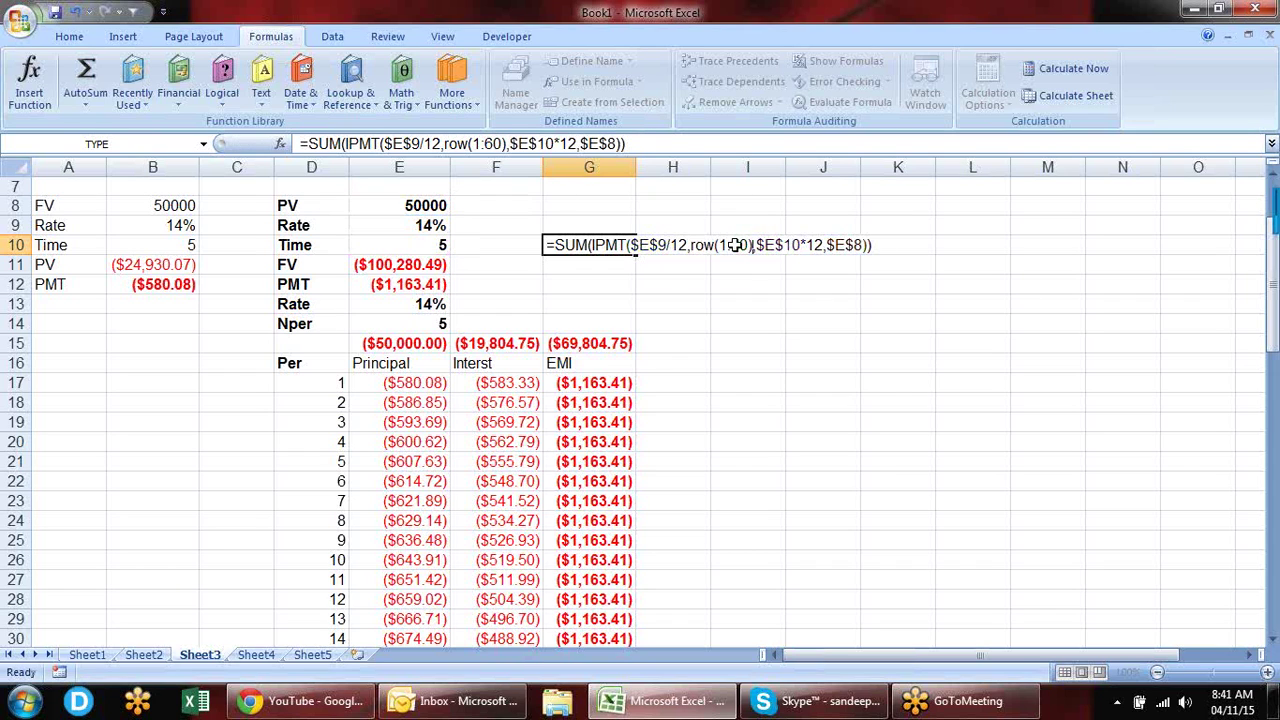
pyautogui.hotkey('ctrl', 'shift', 'Return')
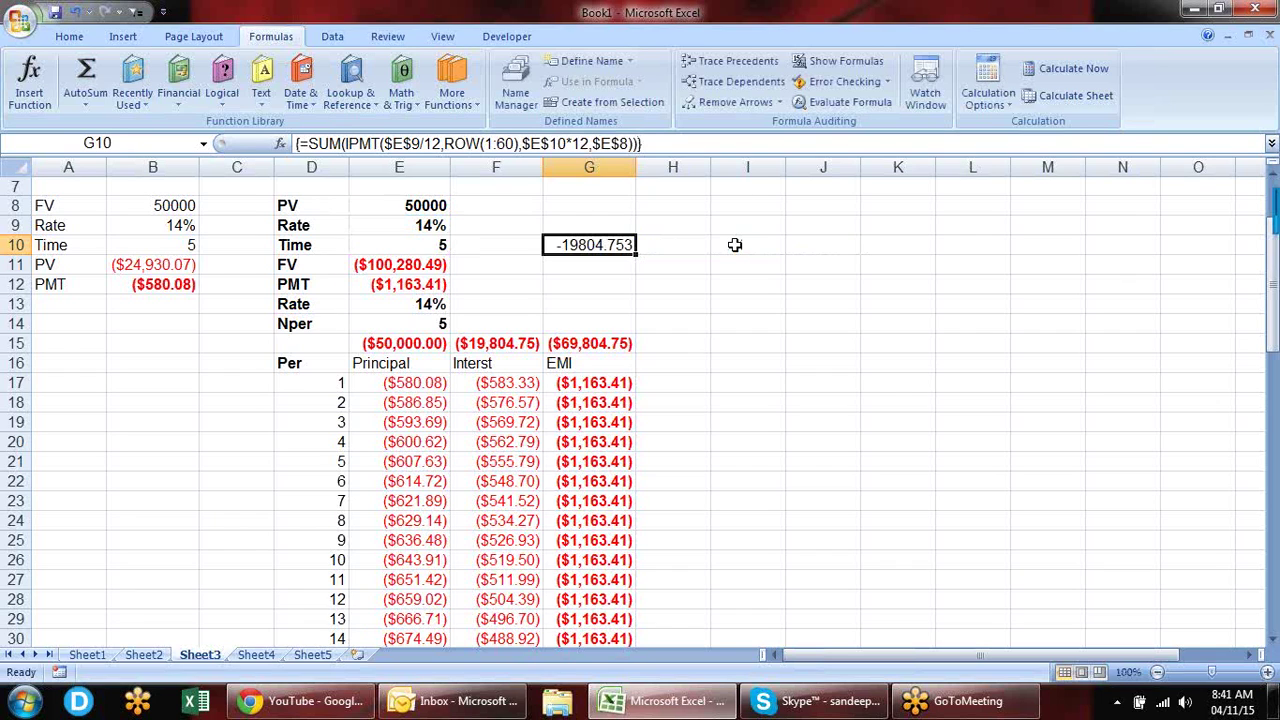
# Step: Bold G10's total and start Evaluate Formula on it
pyautogui.hotkey('ctrl', 'b')
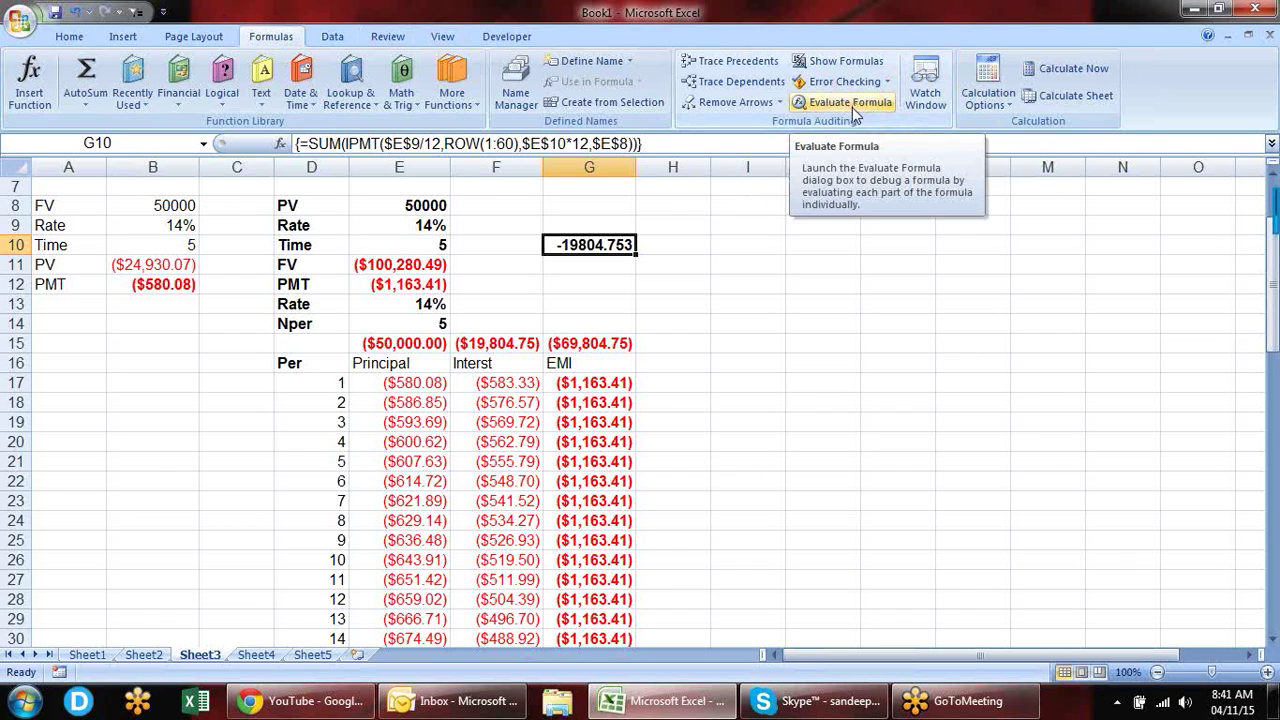
pyautogui.click(852, 107)
pyautogui.moveTo(815, 210); pyautogui.dragTo(570, 170)
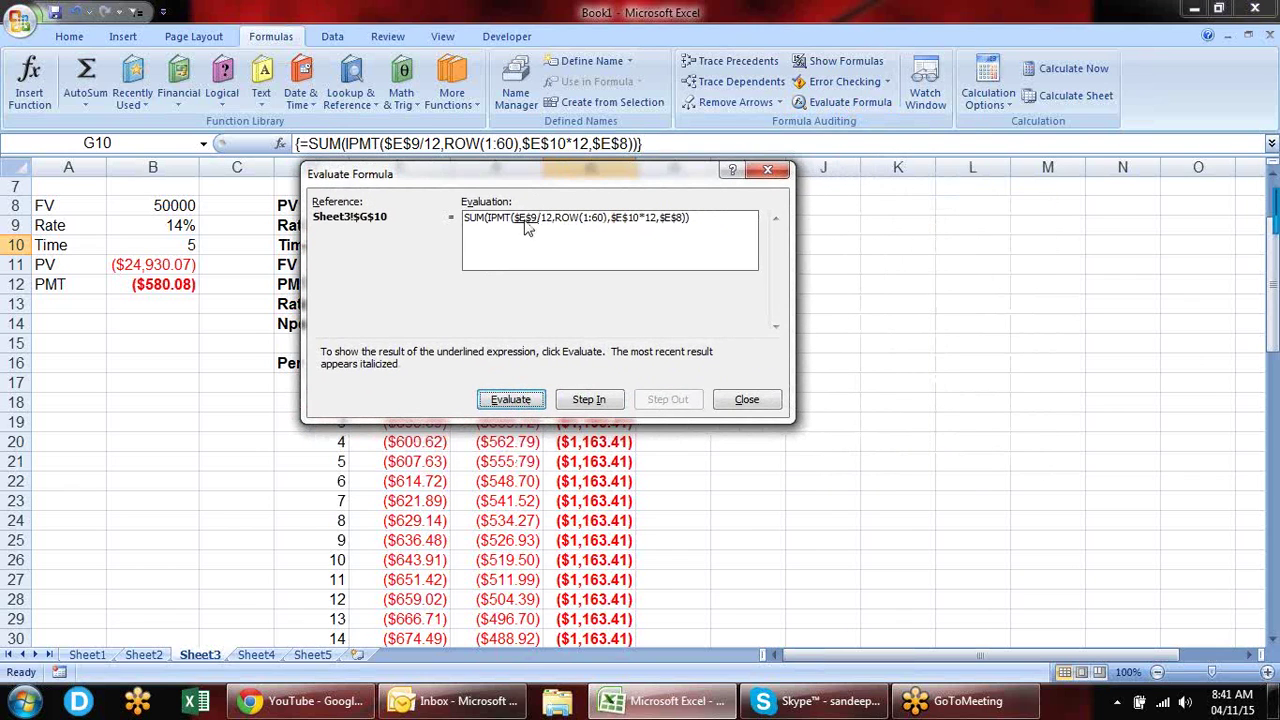
# Step: Evaluate the formula step by step (0.14/12, ROW(1:60), 5*12, 50000) until IPMT returns its array
pyautogui.click(512, 401)
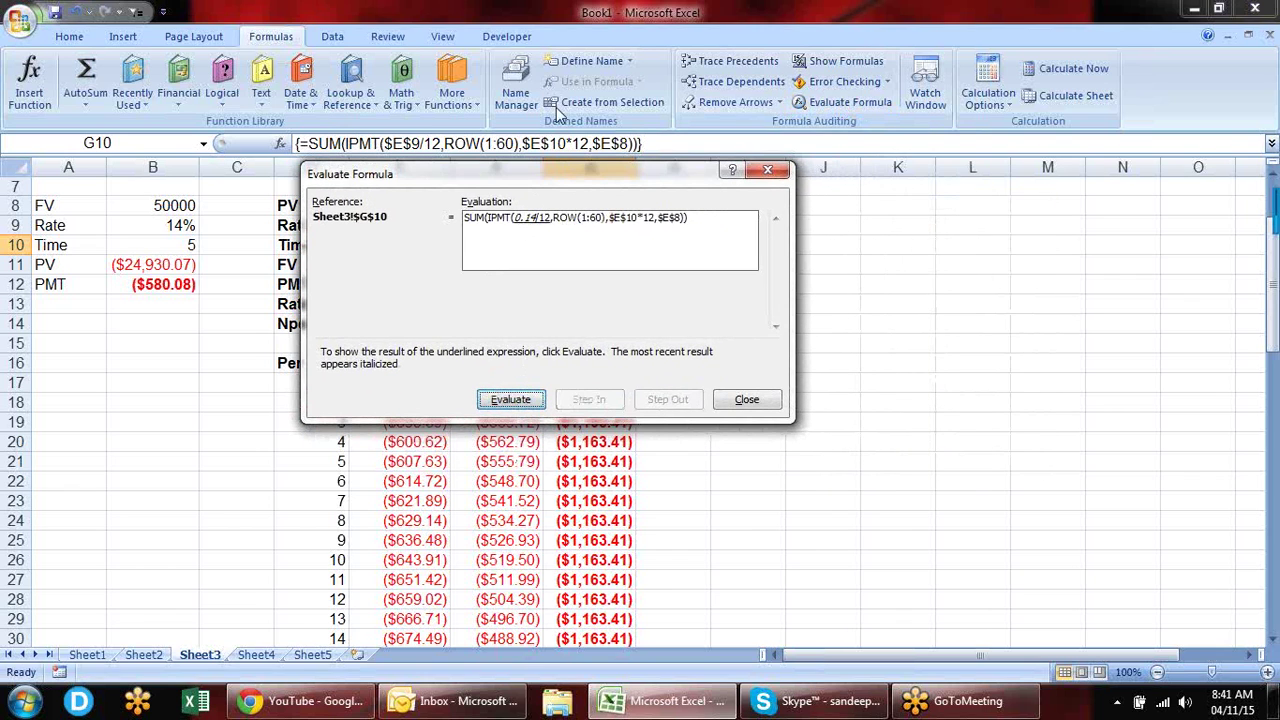
pyautogui.click(535, 404)
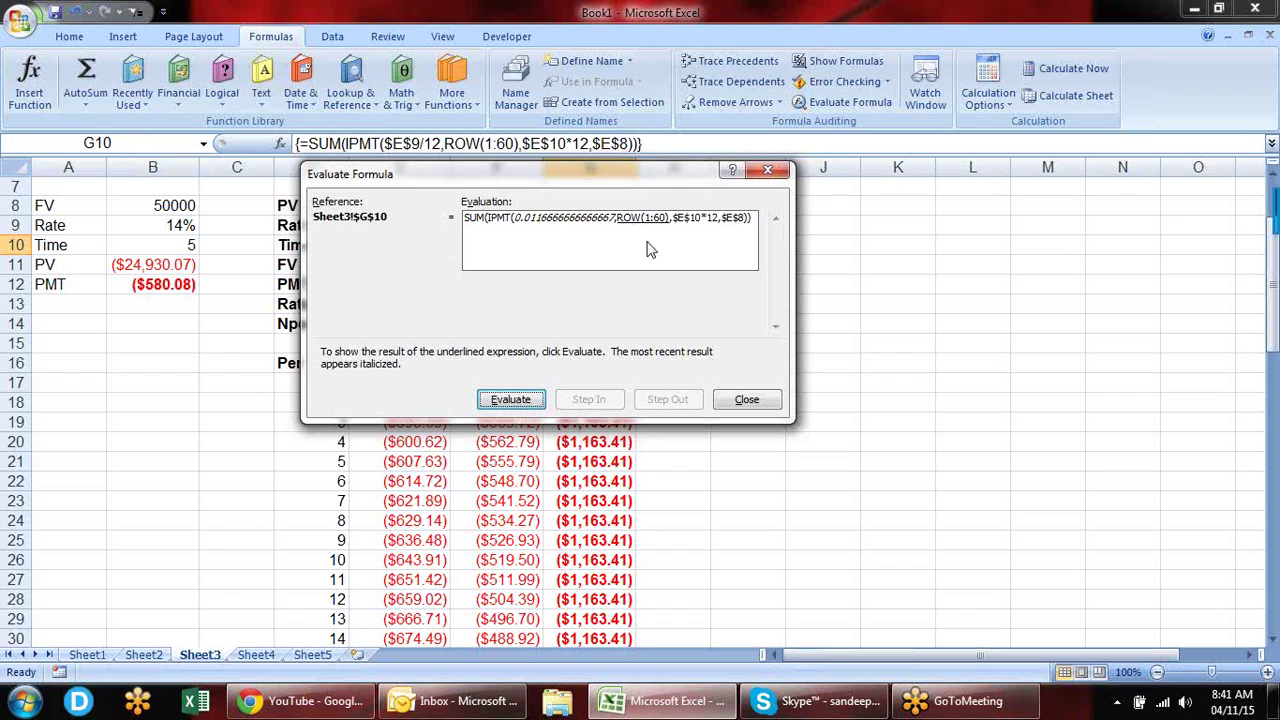
pyautogui.click(527, 403)
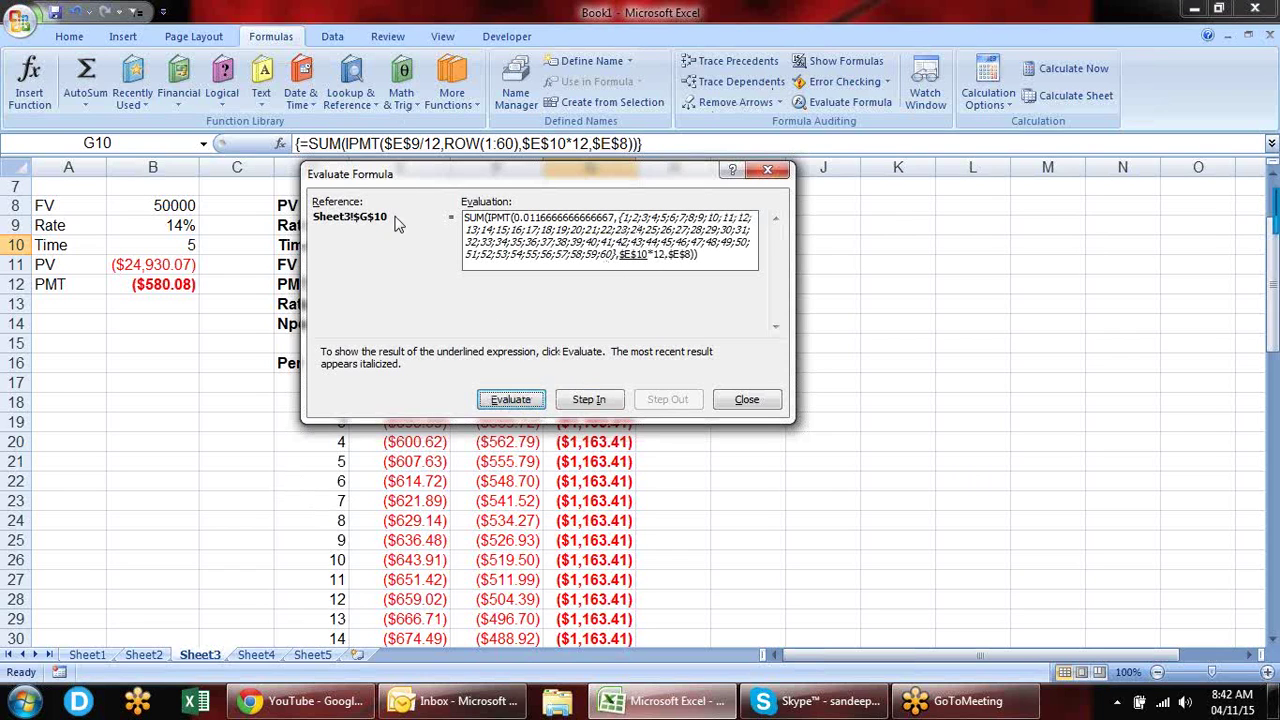
pyautogui.moveTo(415, 175); pyautogui.dragTo(743, 159)
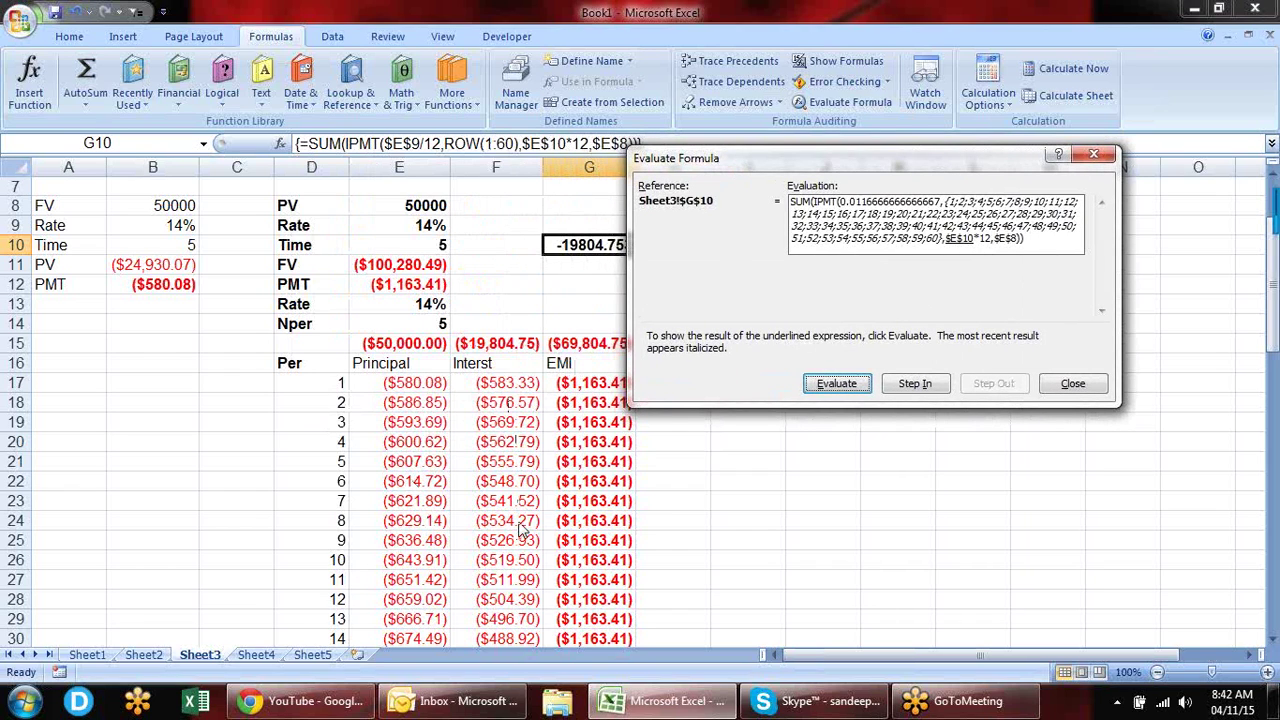
pyautogui.click(826, 384)
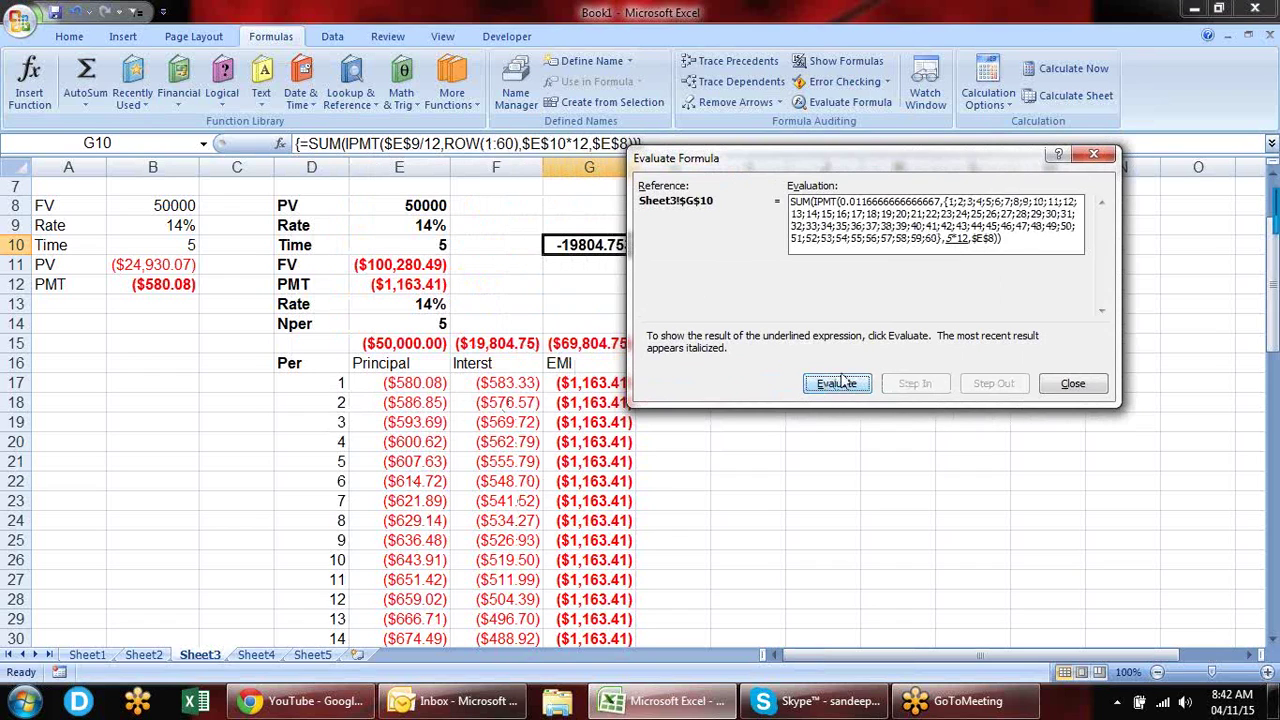
pyautogui.click(837, 387)
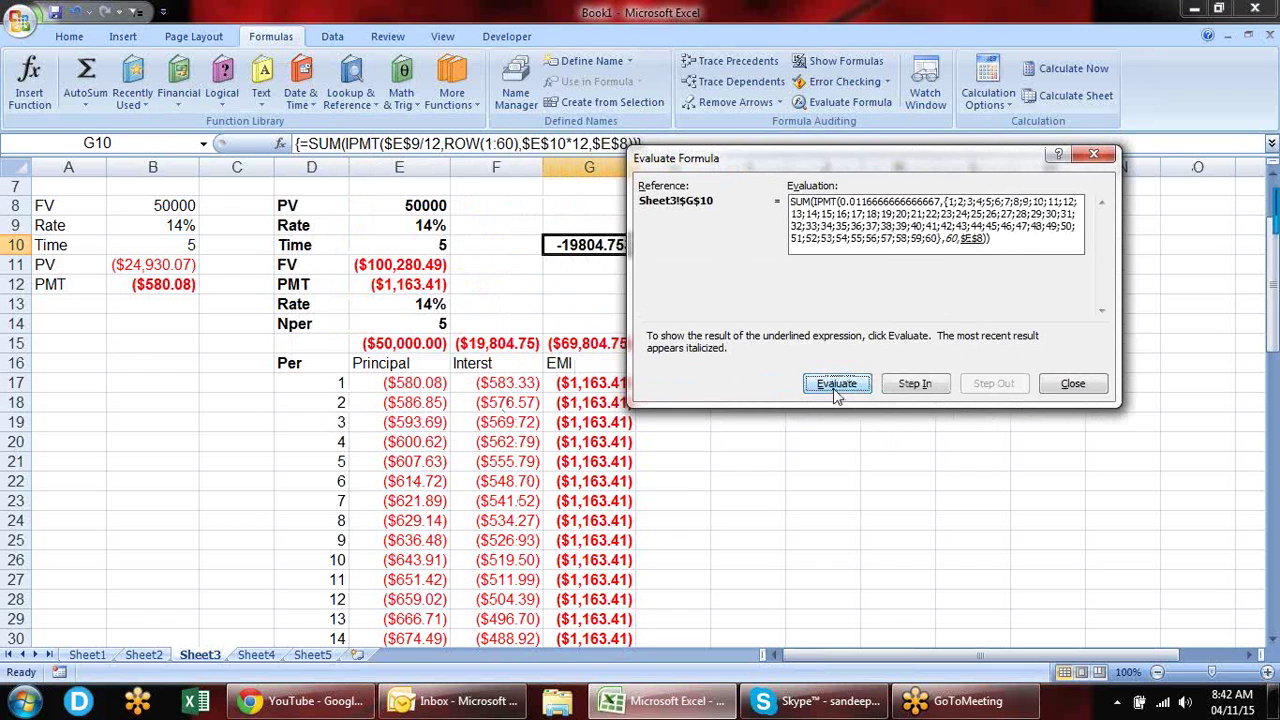
pyautogui.click(835, 388)
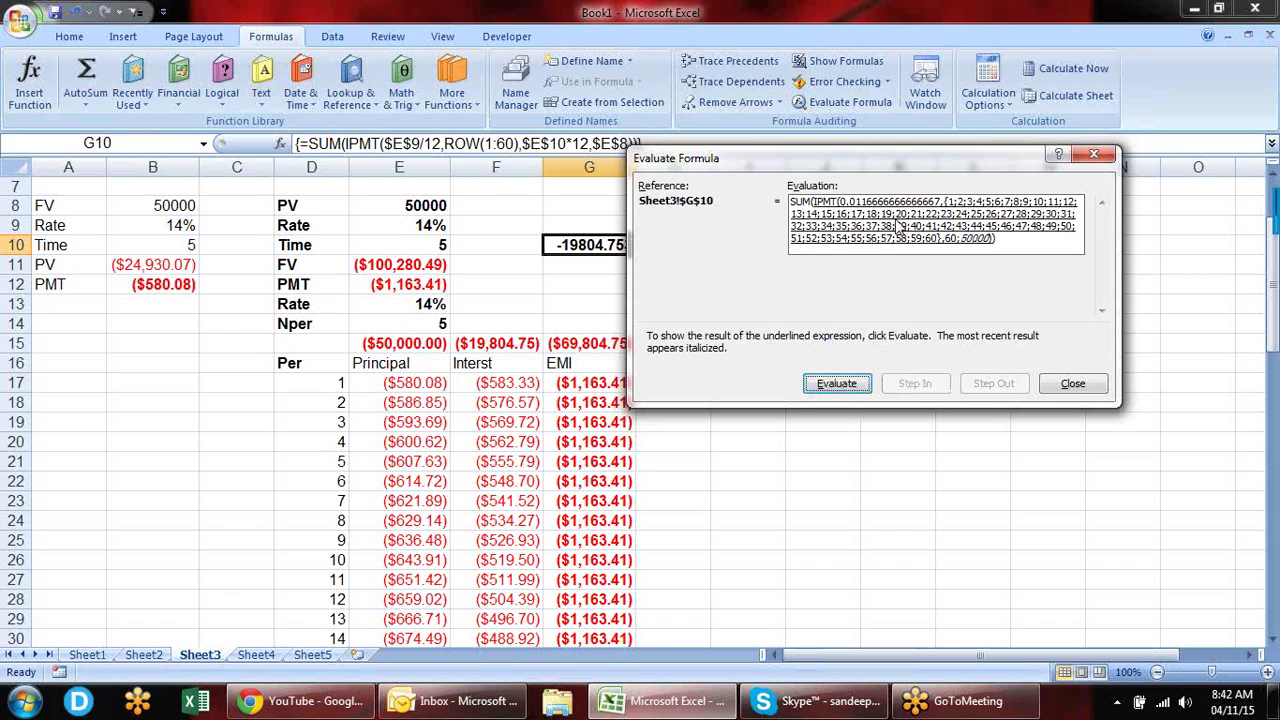
pyautogui.click(842, 389)
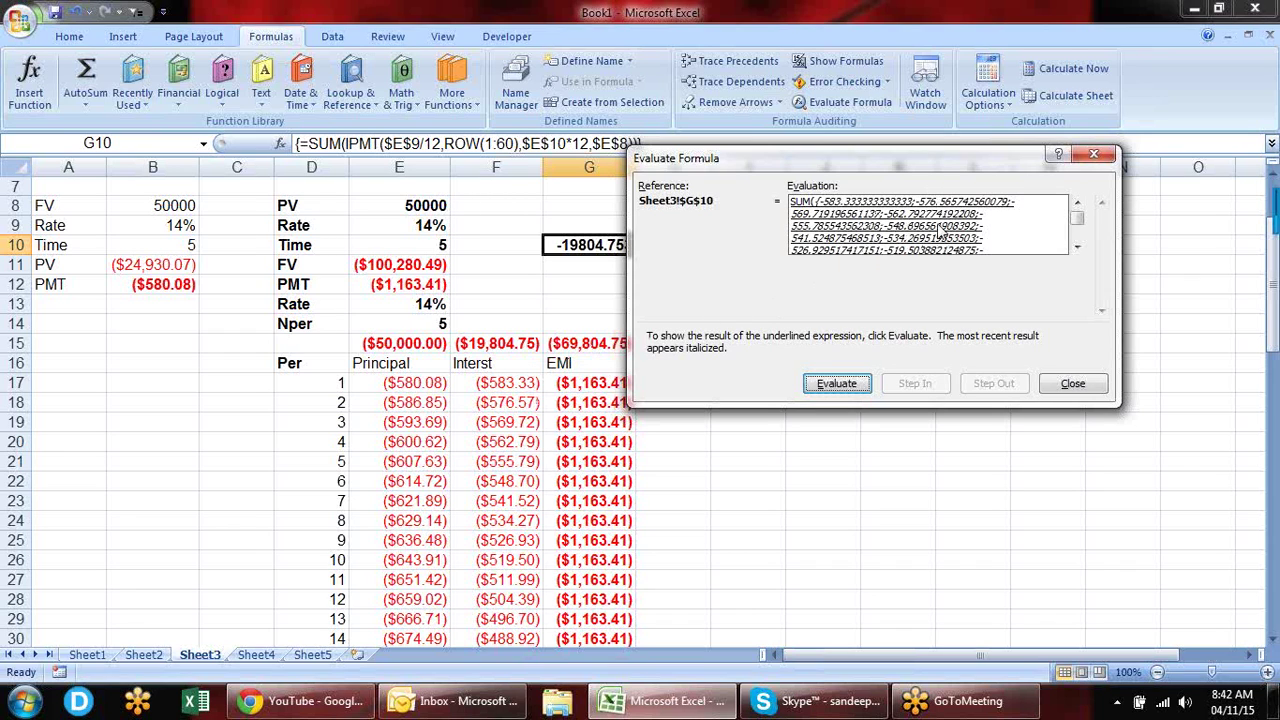
# Step: Step G10's formula evaluation through to its final result, -19804.75255, and close it
pyautogui.click(1077, 247)
pyautogui.click(1077, 247)
pyautogui.click(1077, 247)
pyautogui.click(1077, 247)
pyautogui.click(1077, 247)
pyautogui.click(1077, 247)
pyautogui.click(1077, 247)
pyautogui.click(1077, 247)
pyautogui.click(1077, 247)
pyautogui.click(1077, 247)
pyautogui.click(1077, 247)
pyautogui.click(1077, 247)
pyautogui.click(1077, 247)
pyautogui.click(1077, 247)
pyautogui.click(1077, 247)
pyautogui.click(1077, 247)
pyautogui.click(1077, 247)
pyautogui.click(1077, 247)
pyautogui.click(1077, 247)
pyautogui.click(1077, 247)
pyautogui.click(1077, 247)
pyautogui.click(1077, 247)
pyautogui.click(1077, 247)
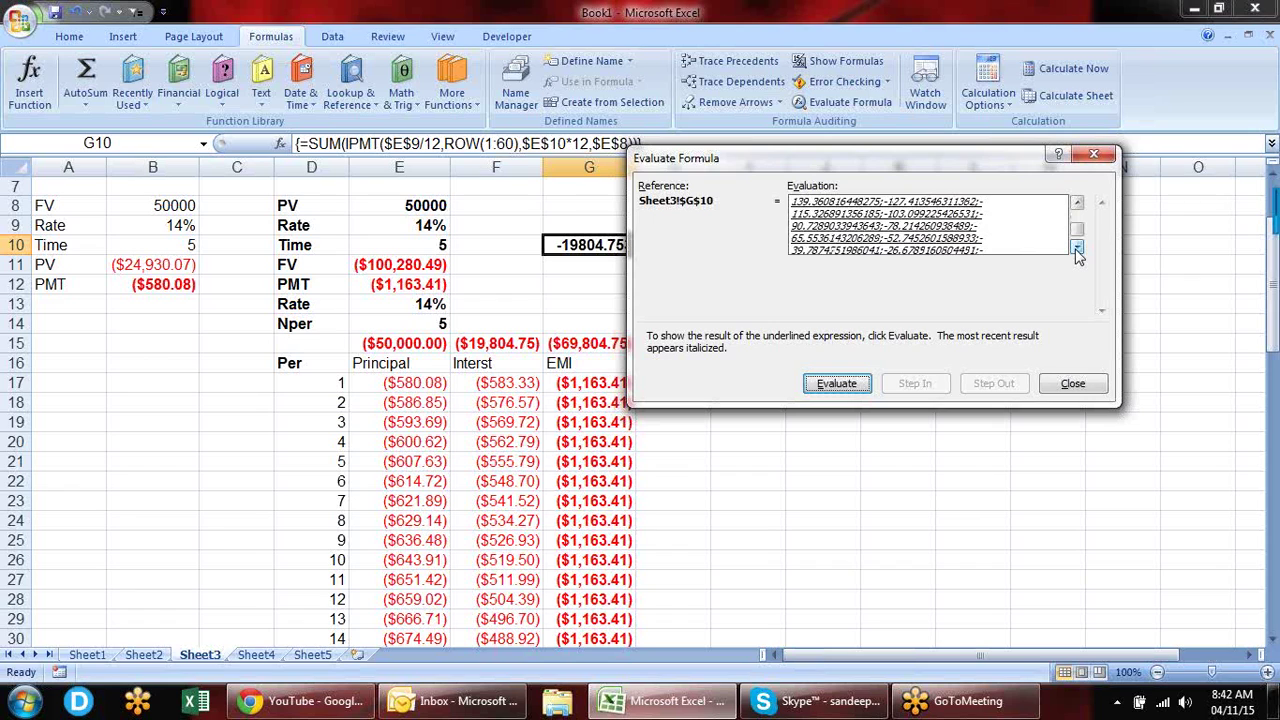
pyautogui.click(1077, 247)
pyautogui.click(1077, 247)
pyautogui.click(1077, 247)
pyautogui.click(826, 390)
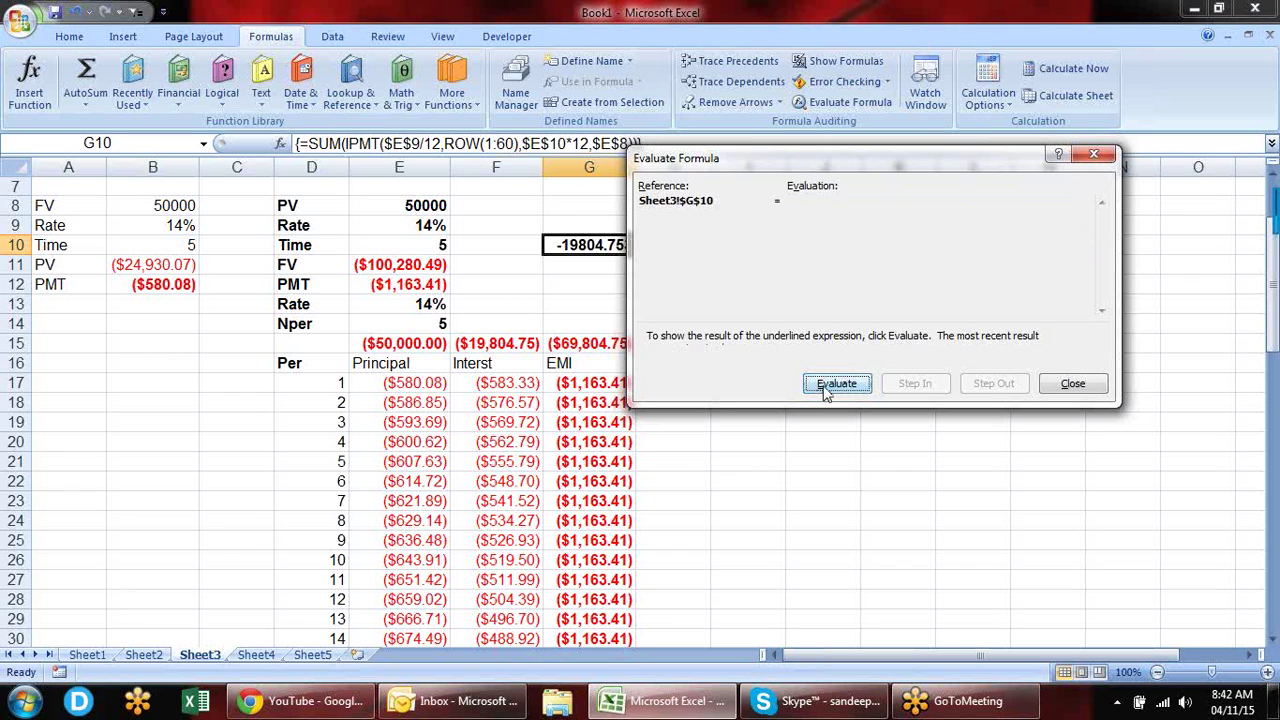
pyautogui.click(1073, 386)
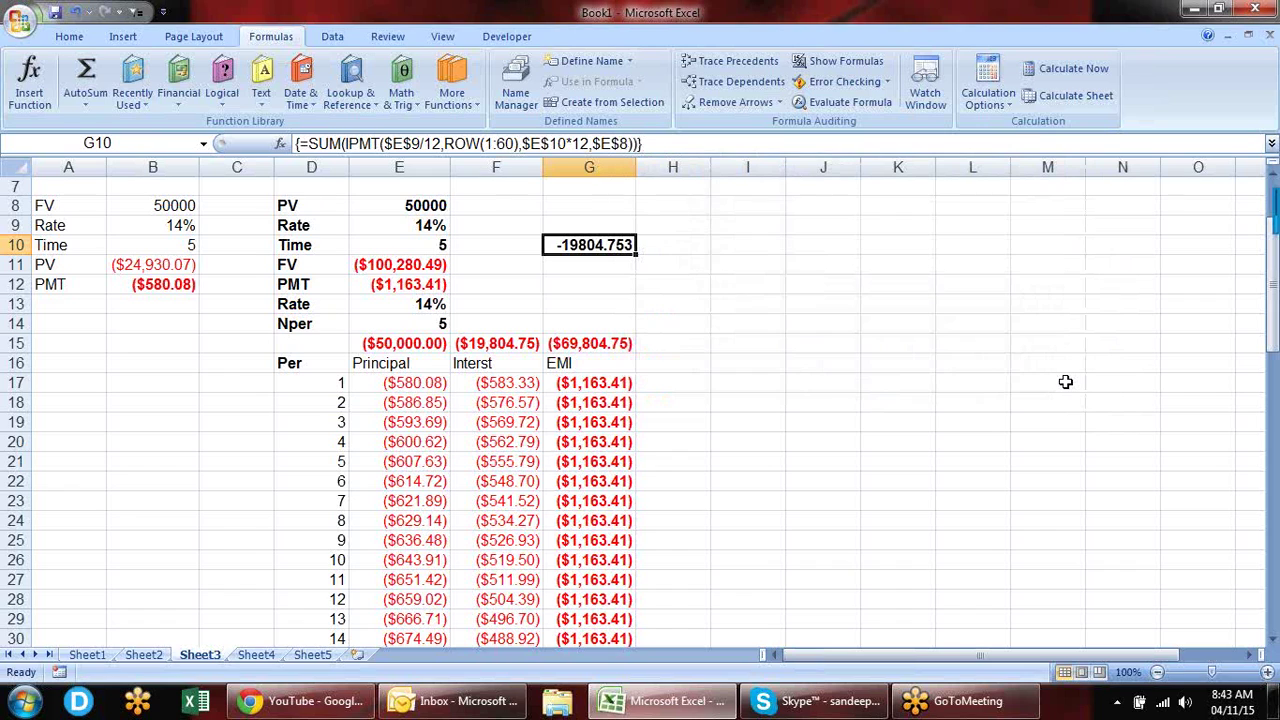
# Step: Select I11:L11, then move to the empty Sheet4
pyautogui.click(759, 258)
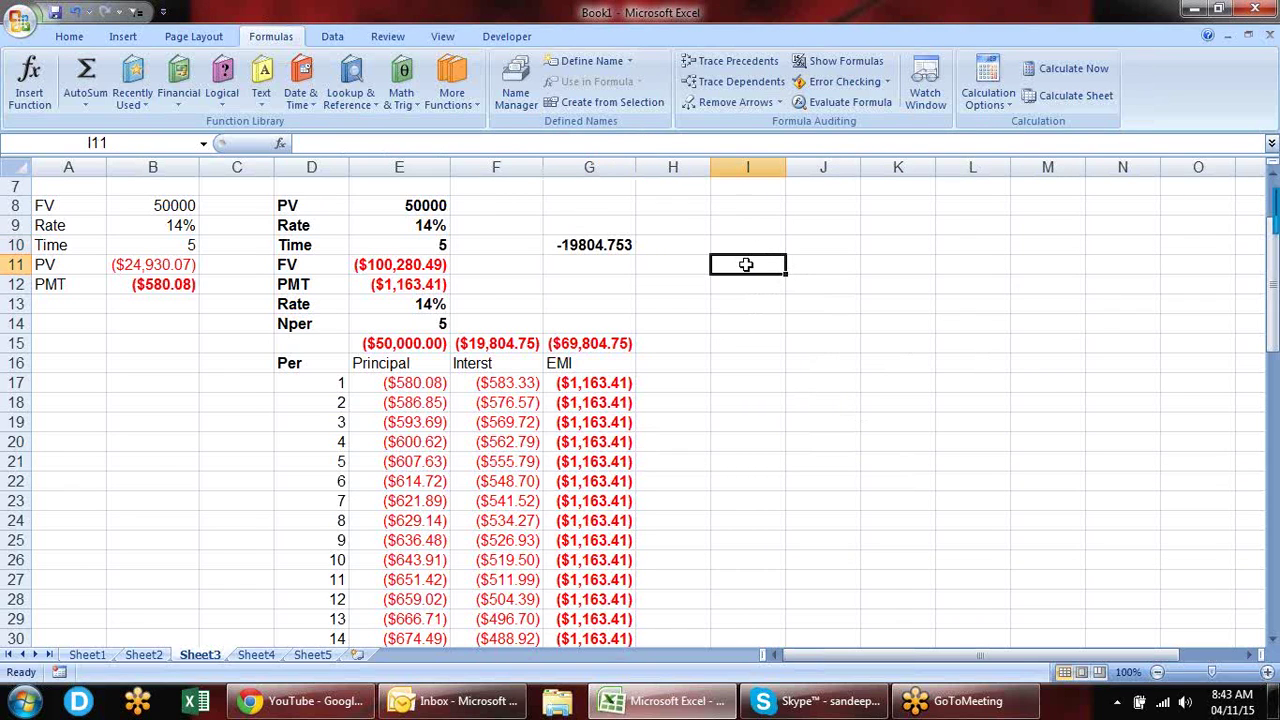
pyautogui.moveTo(746, 265); pyautogui.dragTo(943, 265)
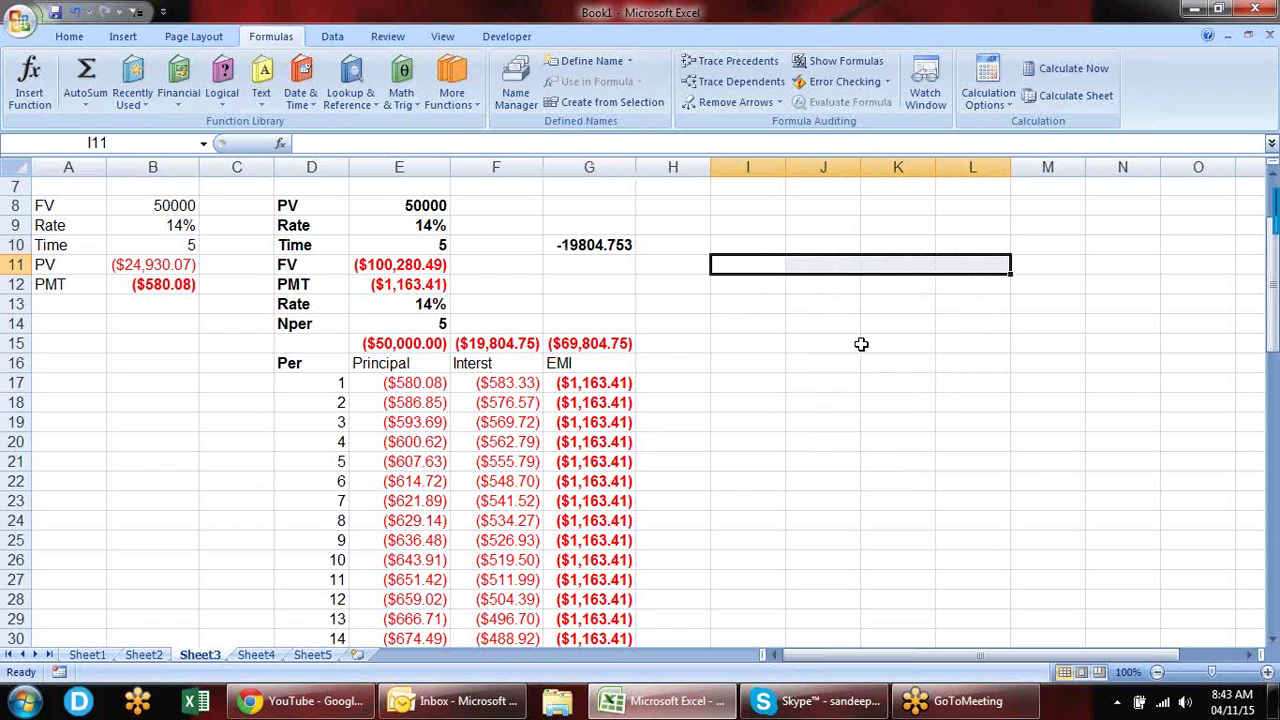
pyautogui.click(252, 655)
# Step: Abandon a ROW entry and enter the array constant ={1,2,3,4} in B2
pyautogui.click(155, 209)
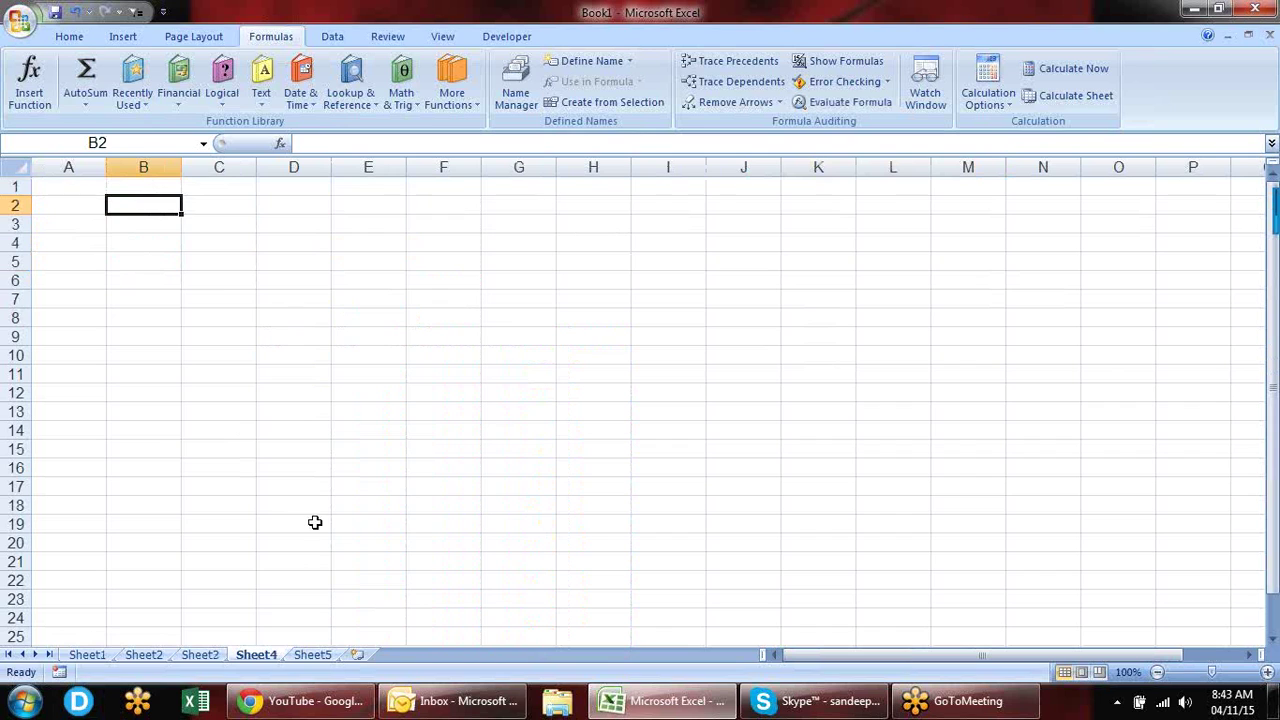
pyautogui.write('=')
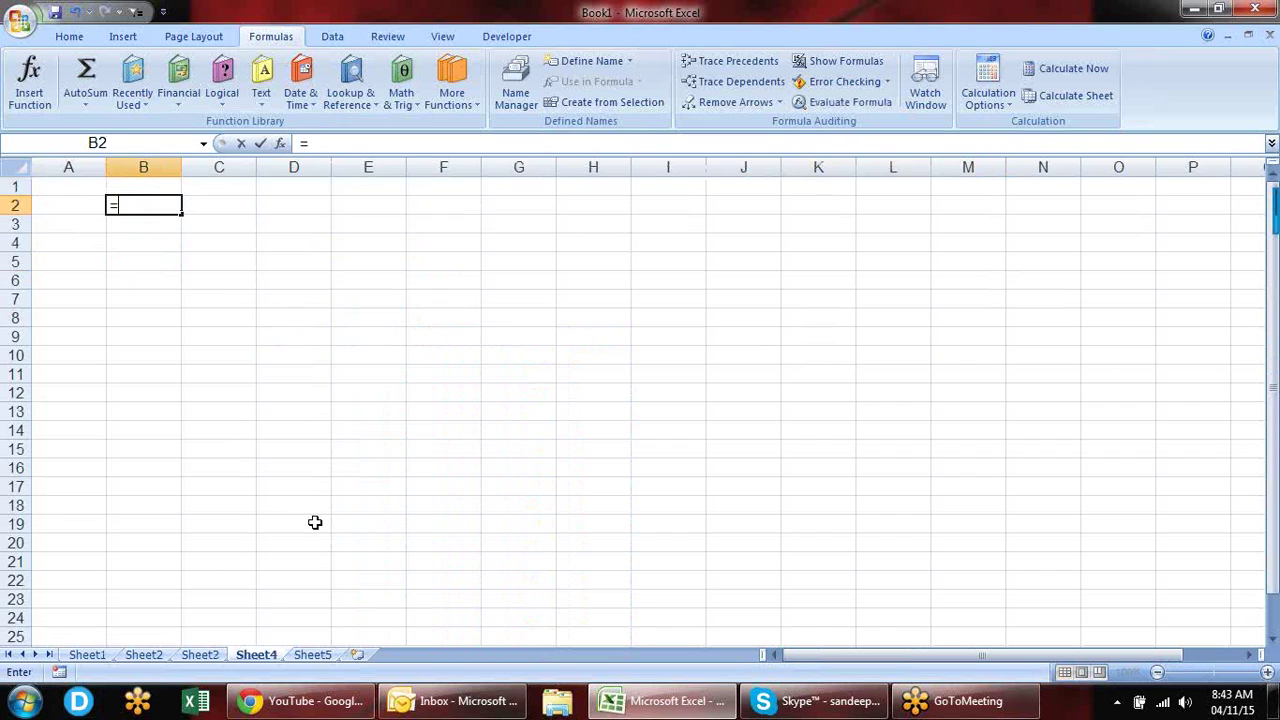
pyautogui.write('rao')
pyautogui.press('BackSpace')
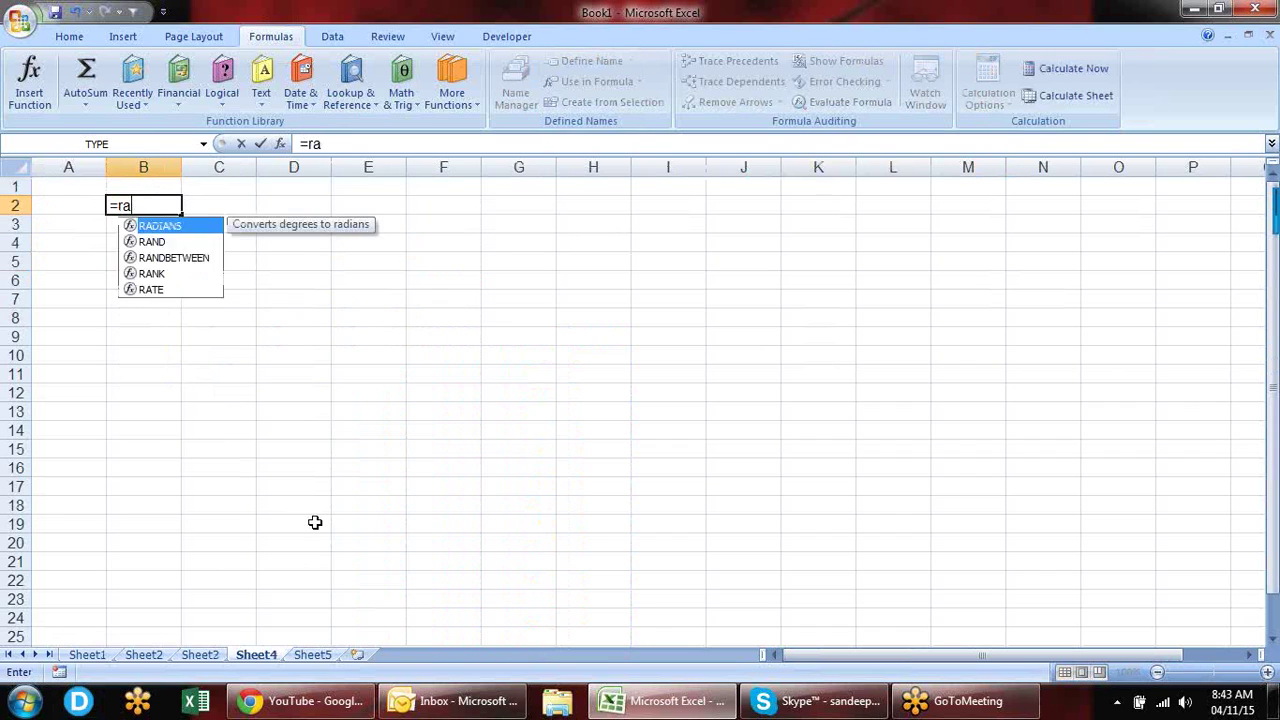
pyautogui.press('BackSpace')
pyautogui.write('ow')
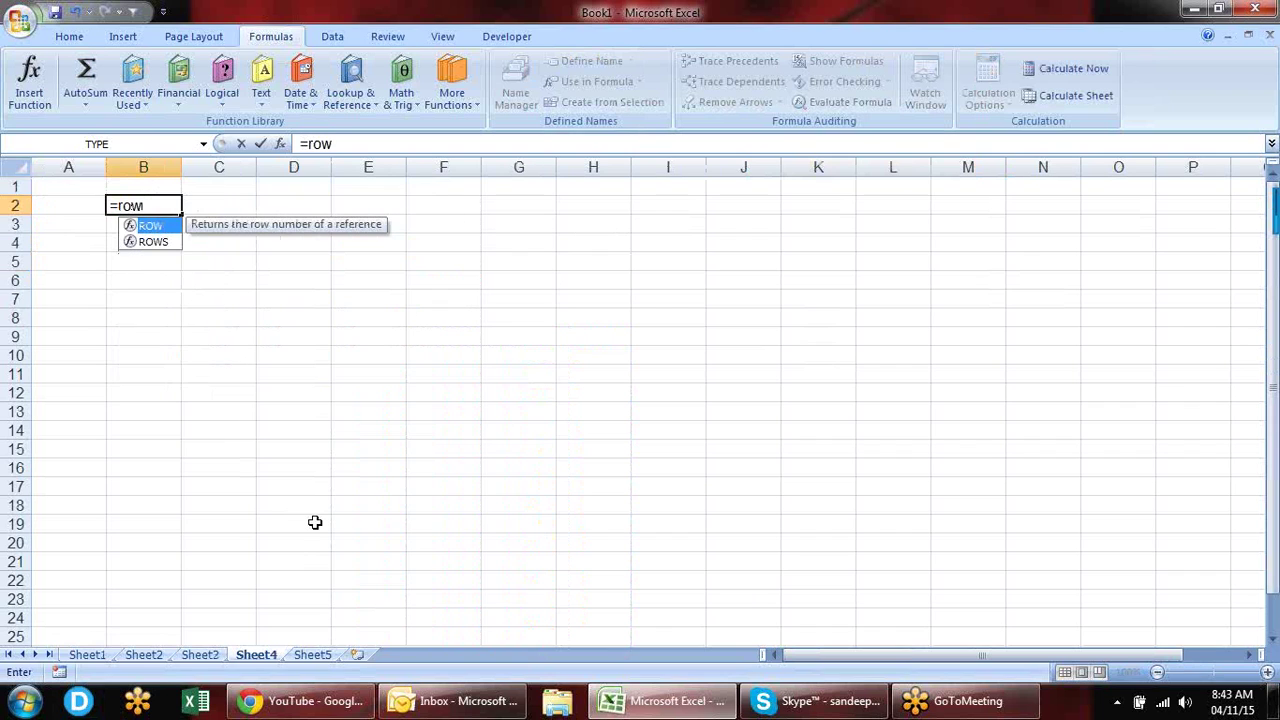
pyautogui.press('Escape')
pyautogui.press('Escape')
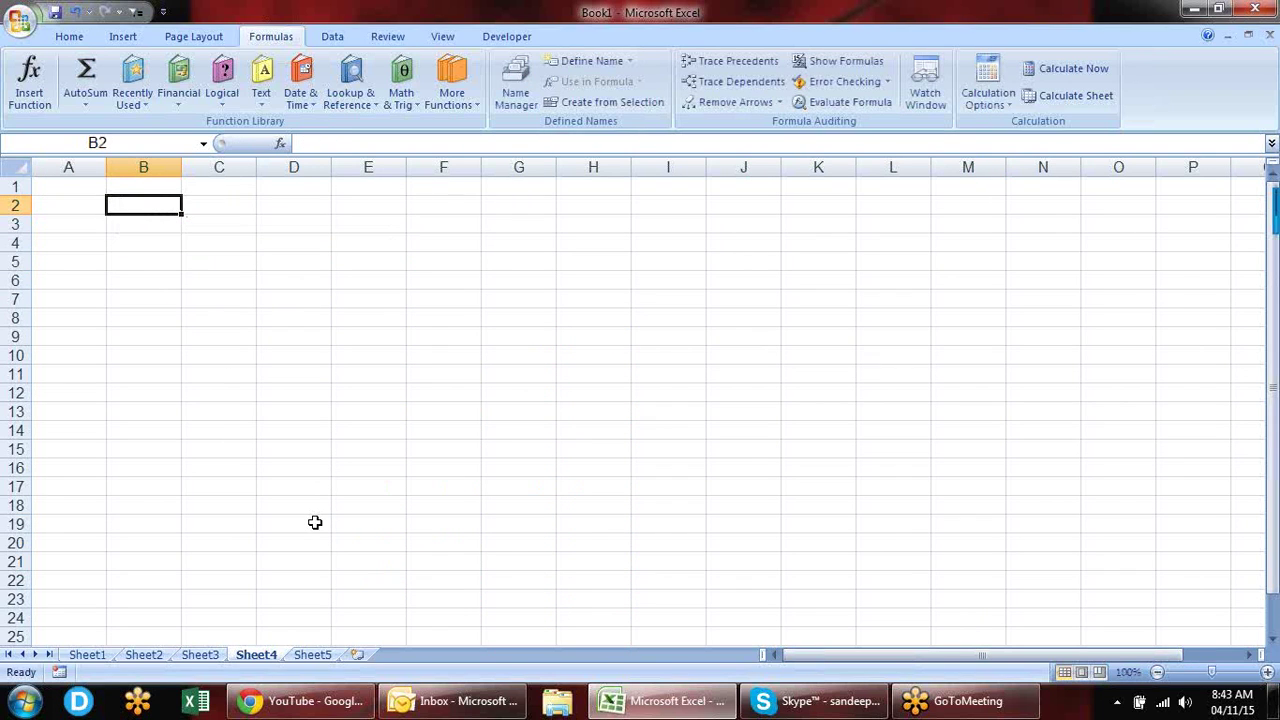
pyautogui.write('=')
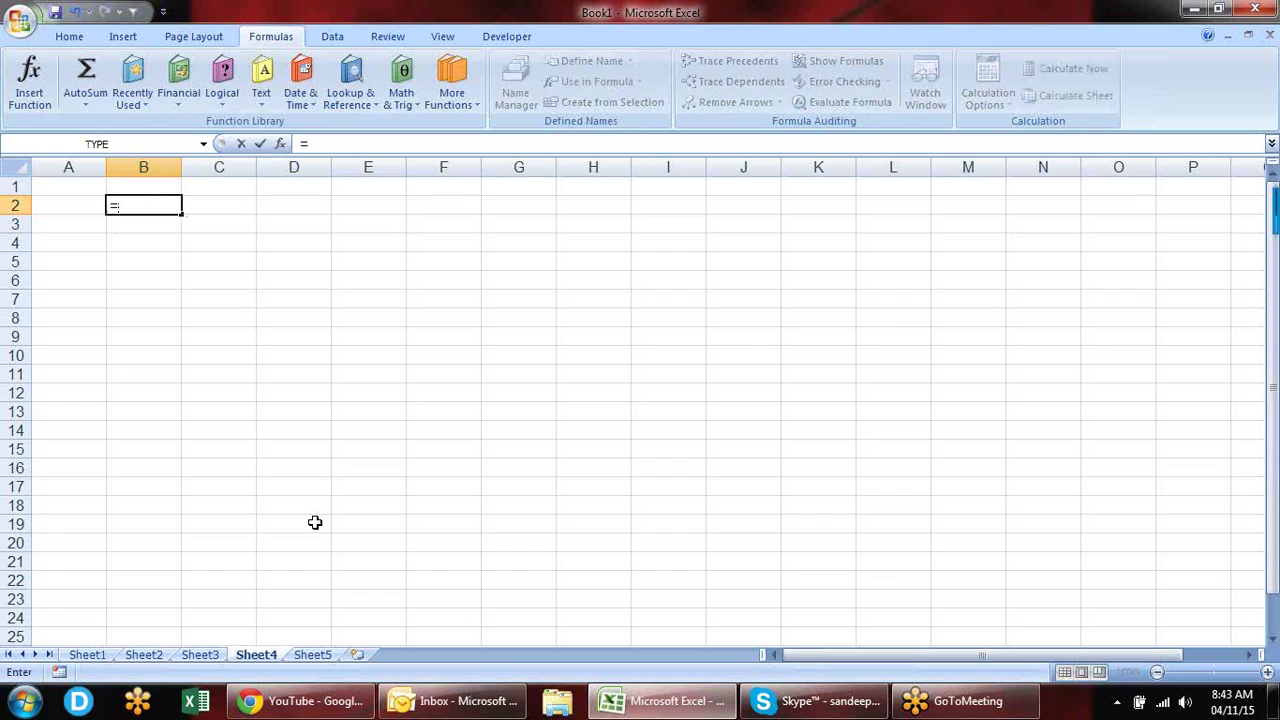
pyautogui.write('{')
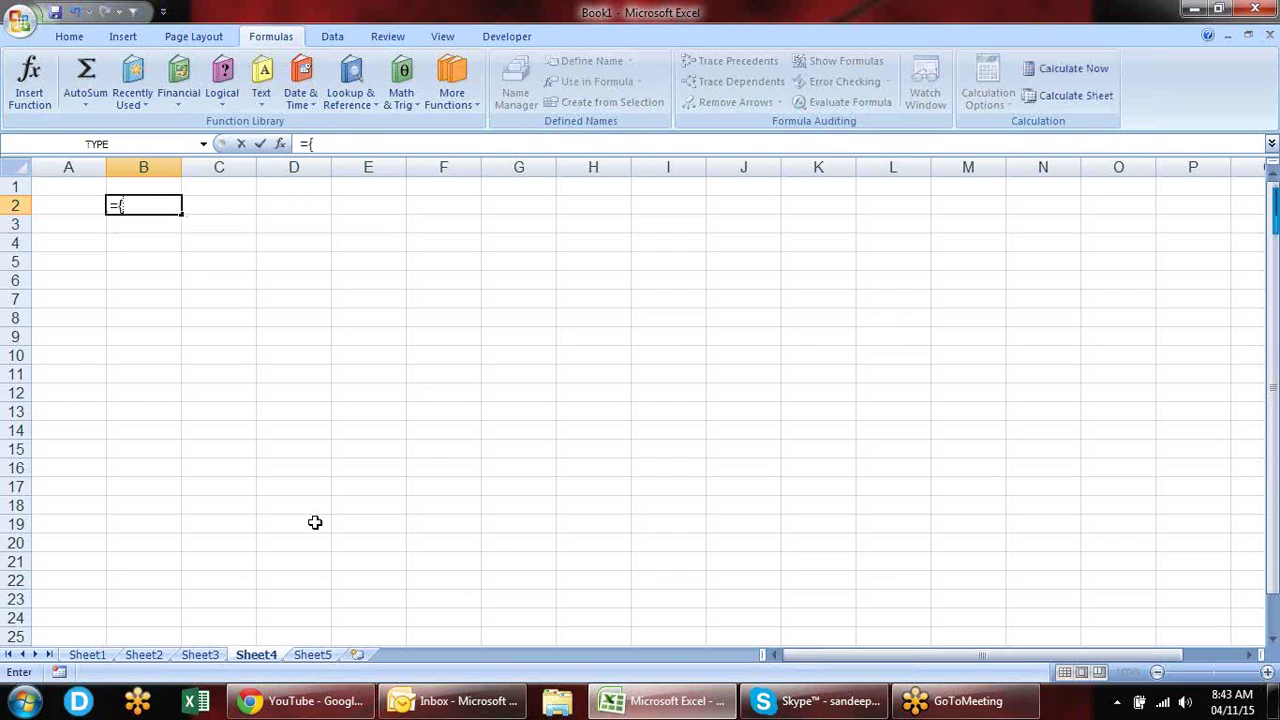
pyautogui.write('1,2,3,4')
pyautogui.write('}')
pyautogui.press('Return')
# Step: Array-enter ={1,2,3,4} across B2:E2 so the row shows 1, 2, 3, 4
pyautogui.press('Up')
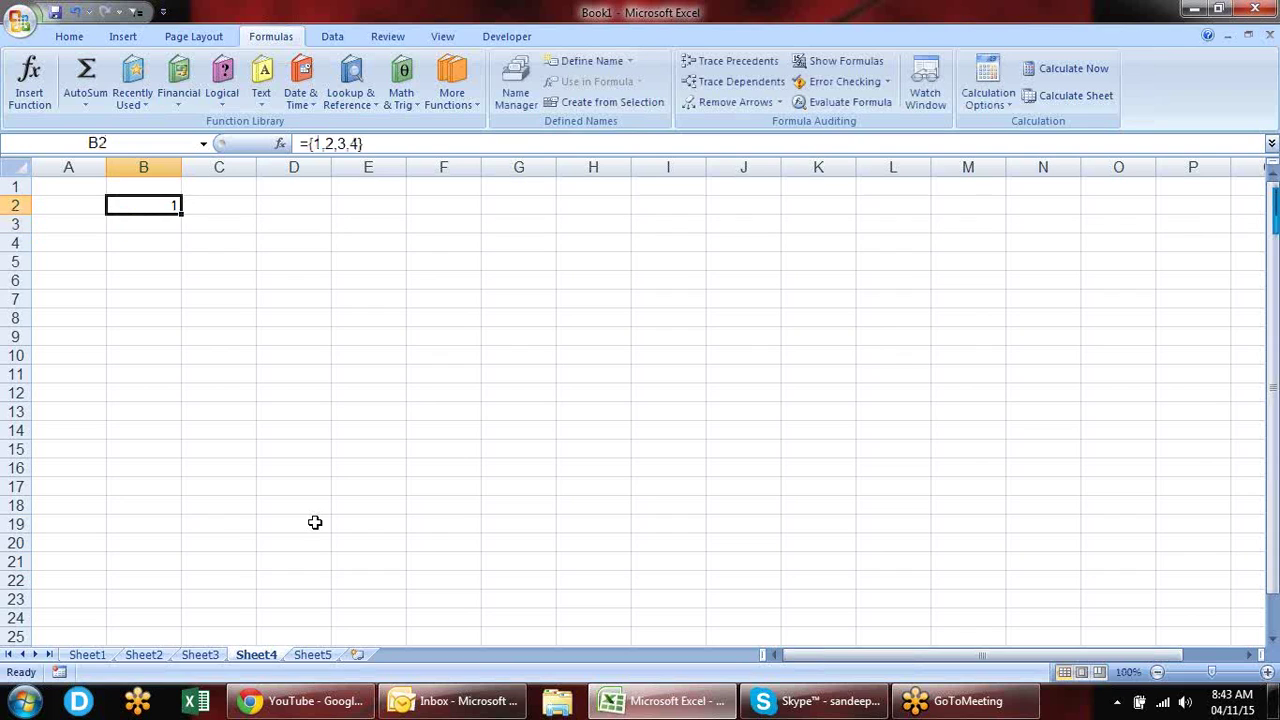
pyautogui.hotkey('shift', 'Right')
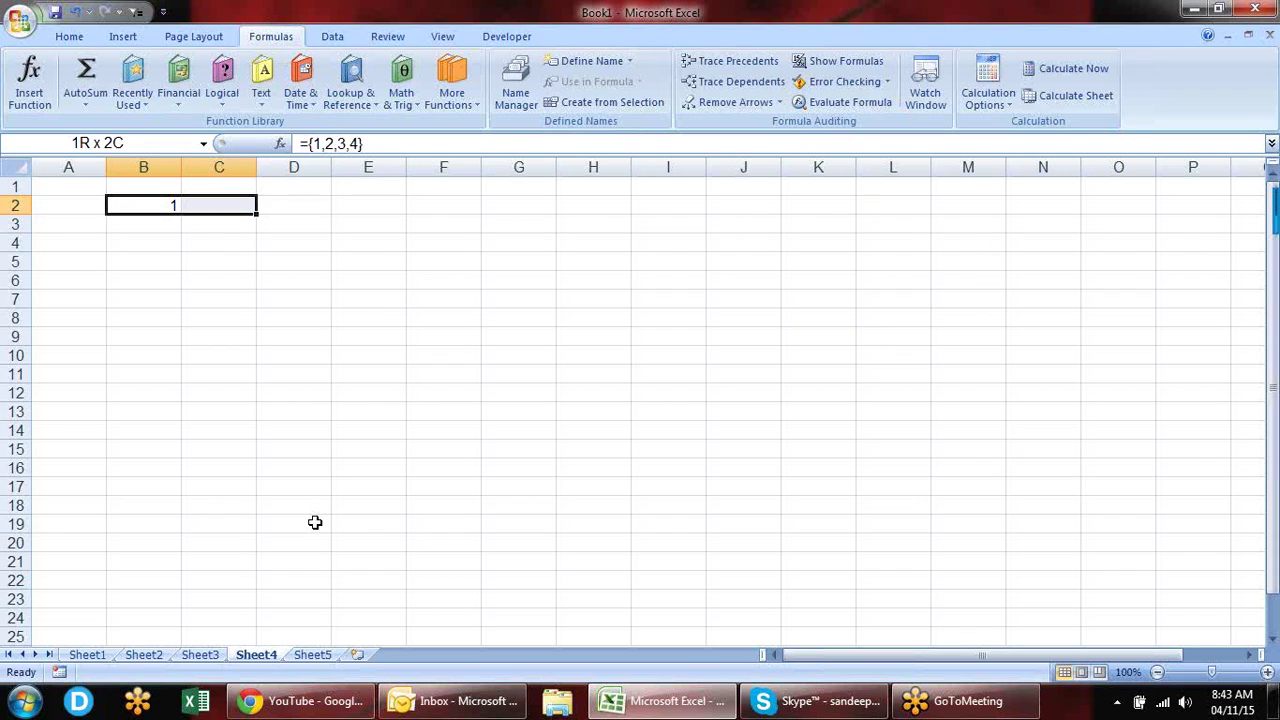
pyautogui.hotkey('shift', 'Right')
pyautogui.hotkey('shift', 'Right')
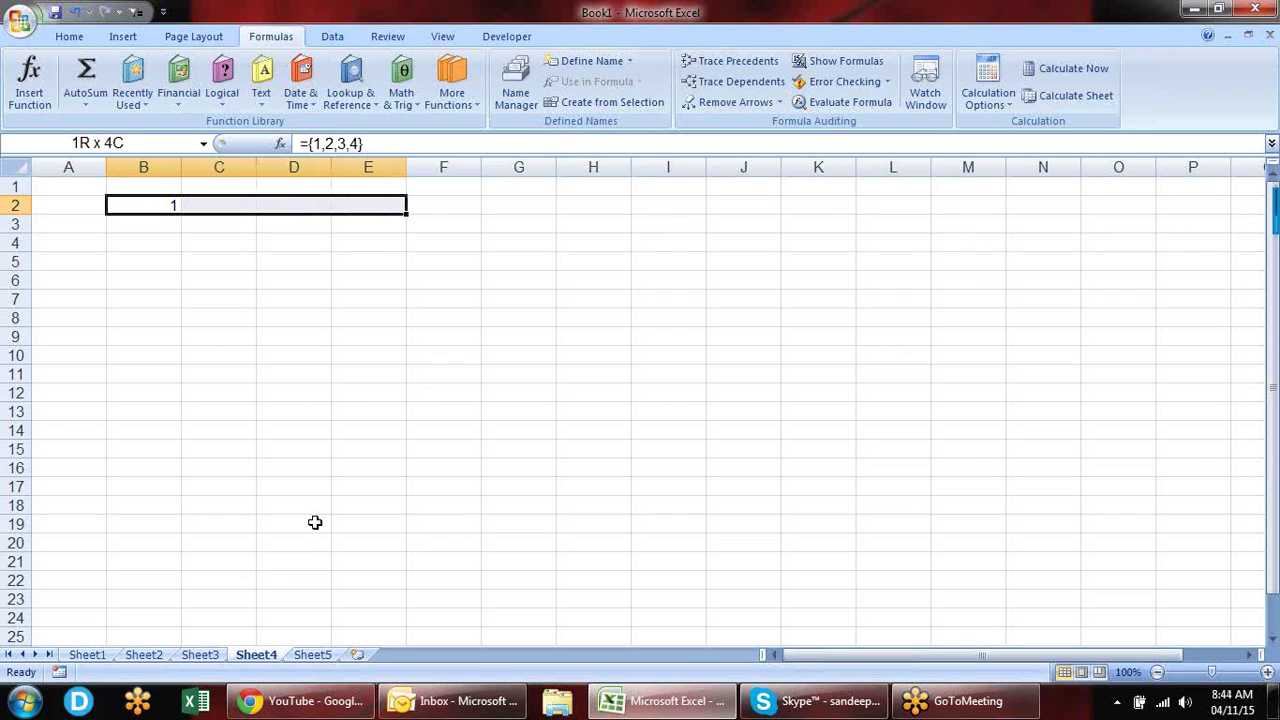
pyautogui.press('F2')
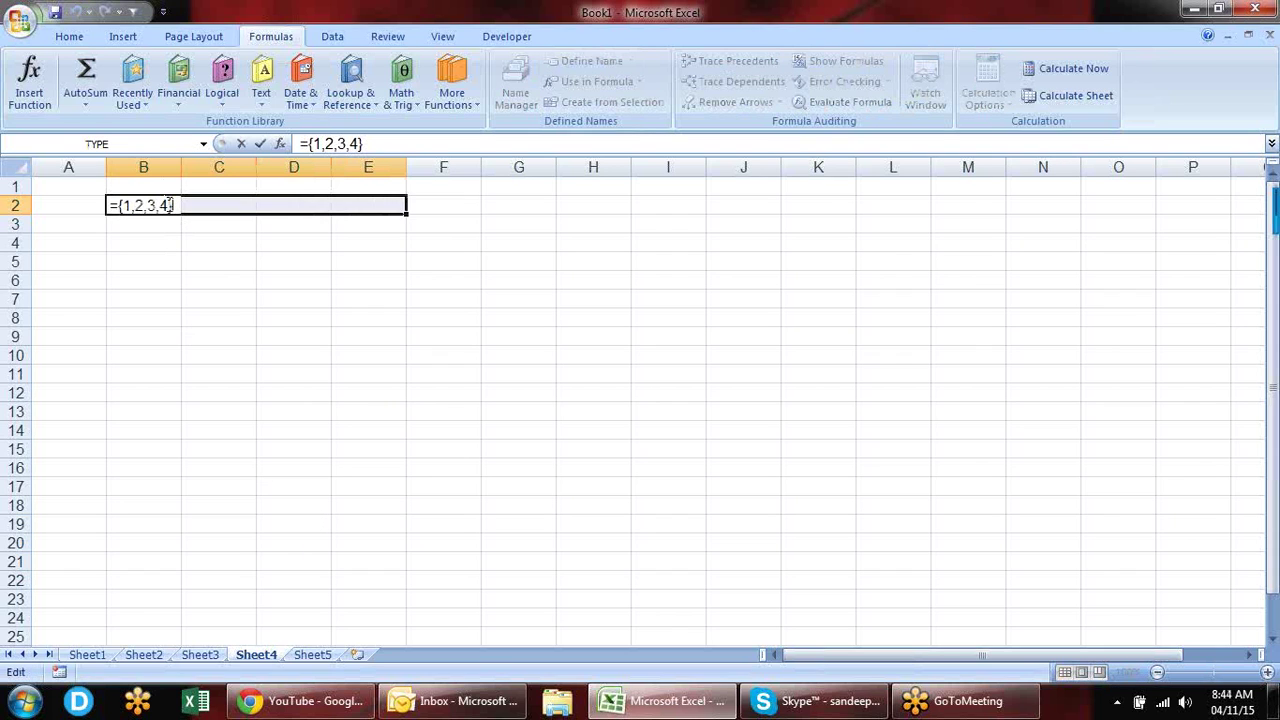
pyautogui.hotkey('ctrl', 'shift', 'Return')
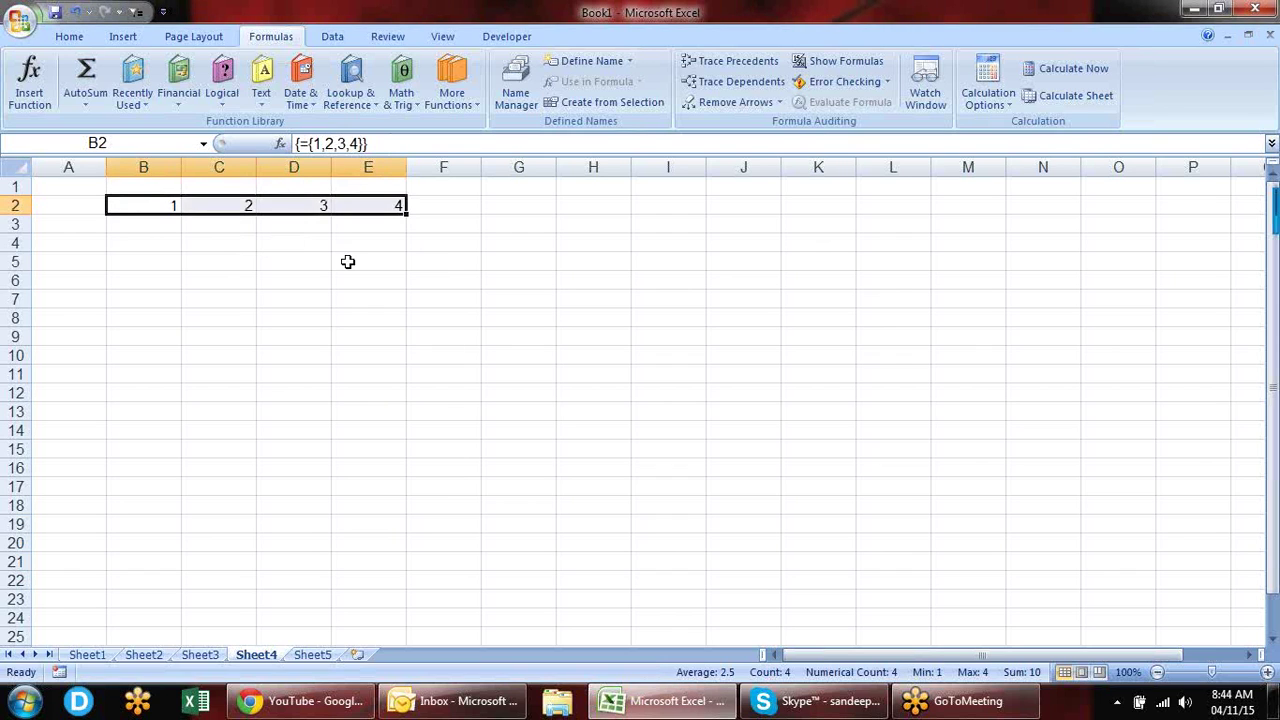
pyautogui.click(170, 240)
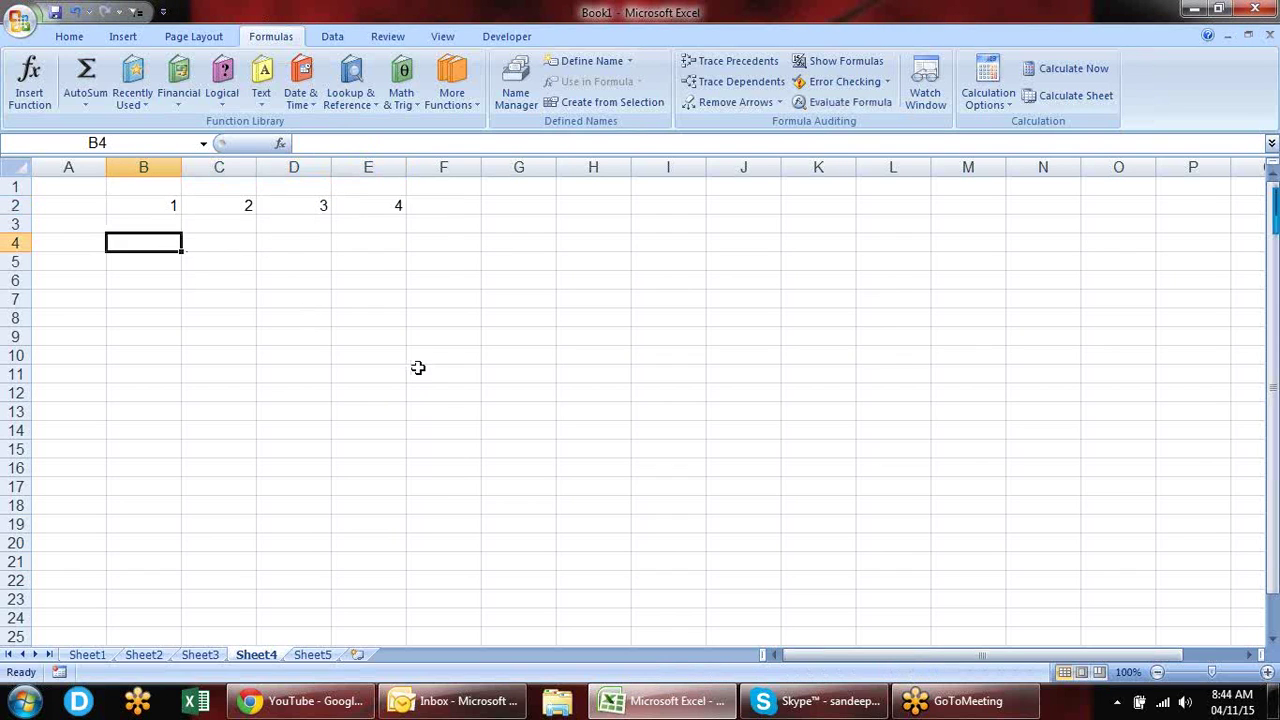
# Step: Enter ={1,2,3,4} in B4 and array-enter it down B4:B11, then across B4:E11
pyautogui.write('={')
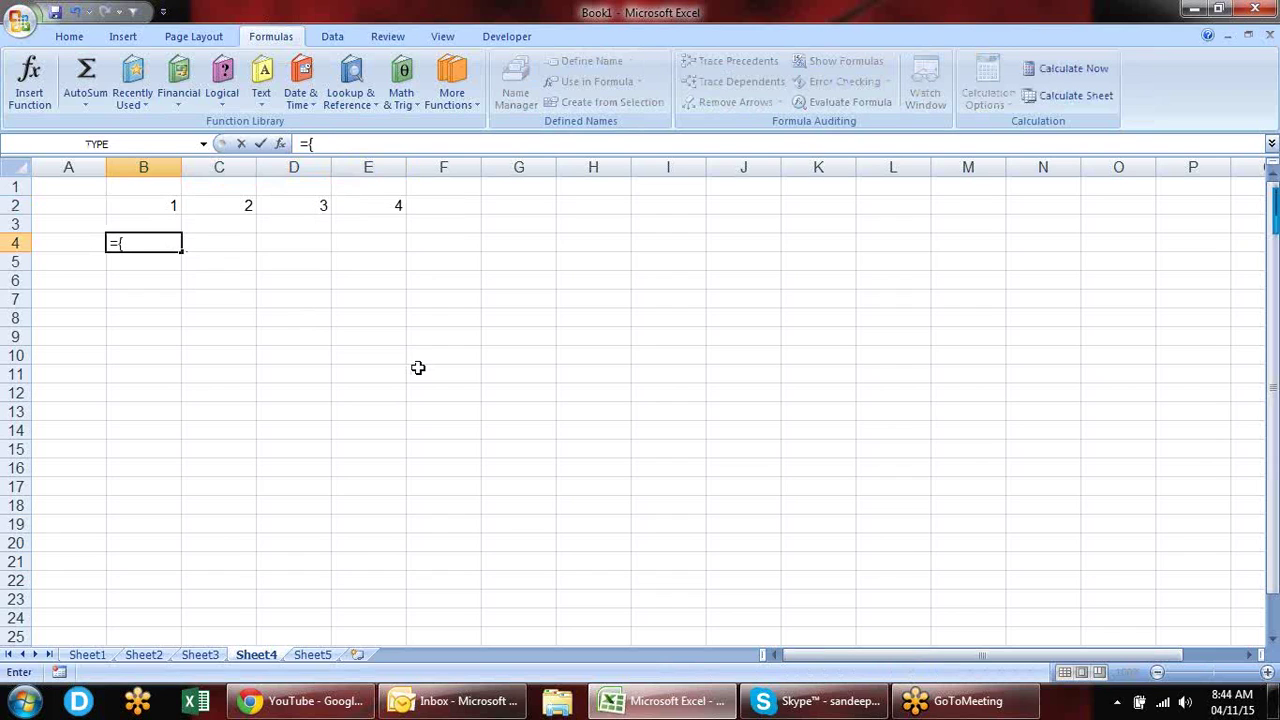
pyautogui.write('1,2,3,4')
pyautogui.write('}')
pyautogui.press('Return')
pyautogui.press('Up')
pyautogui.hotkey('shift', 'Down')
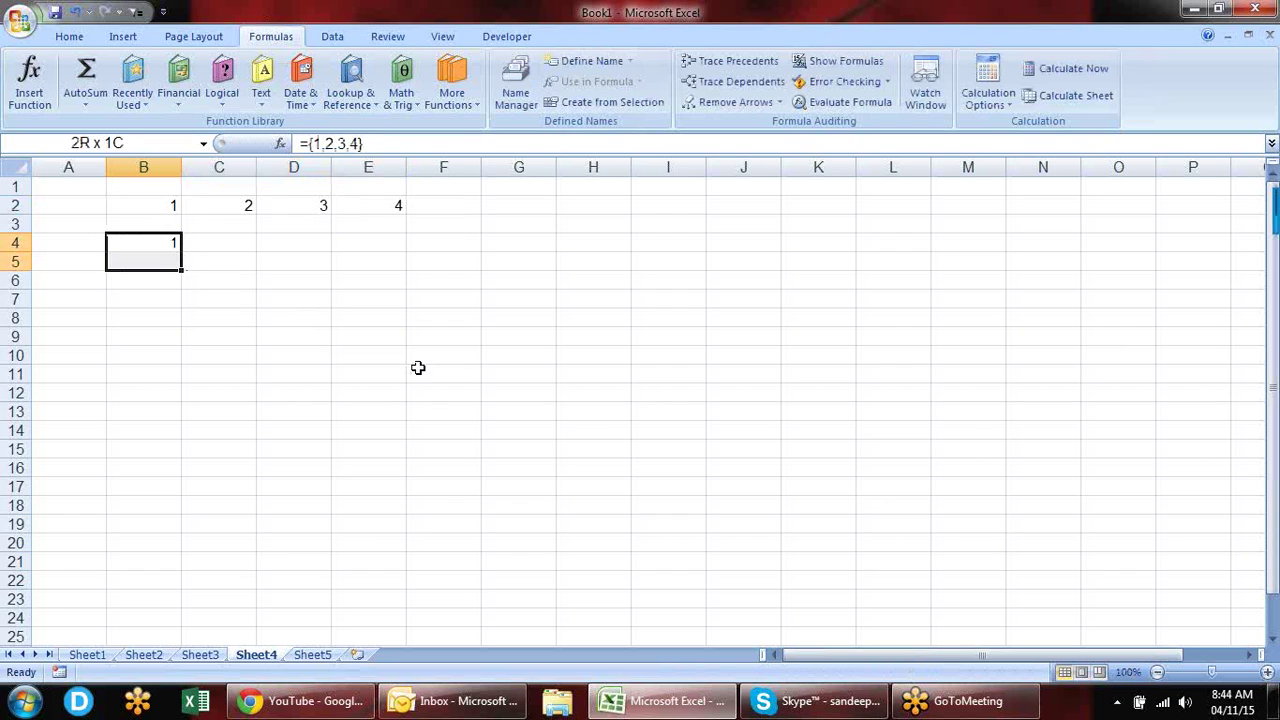
pyautogui.hotkey('shift', 'Down')
pyautogui.hotkey('shift', 'Down')
pyautogui.hotkey('shift', 'Down')
pyautogui.hotkey('shift', 'Down')
pyautogui.hotkey('shift', 'Down')
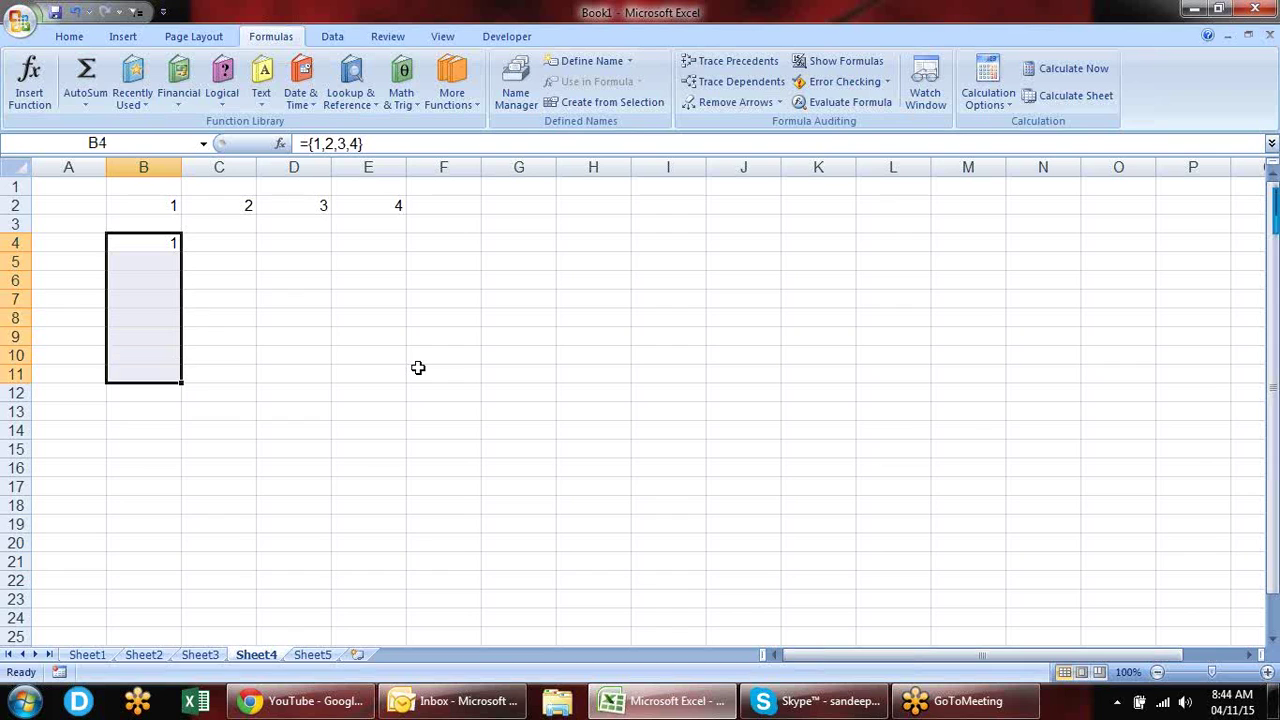
pyautogui.press('F2')
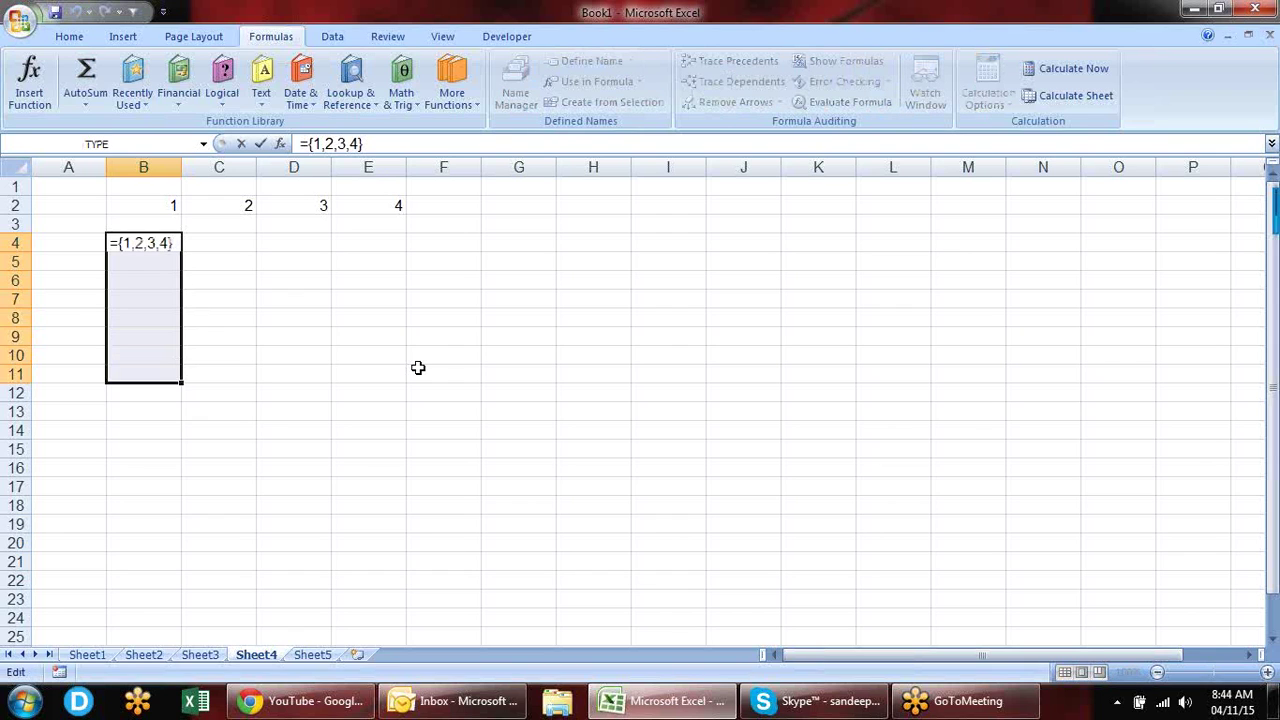
pyautogui.hotkey('ctrl', 'shift', 'Return')
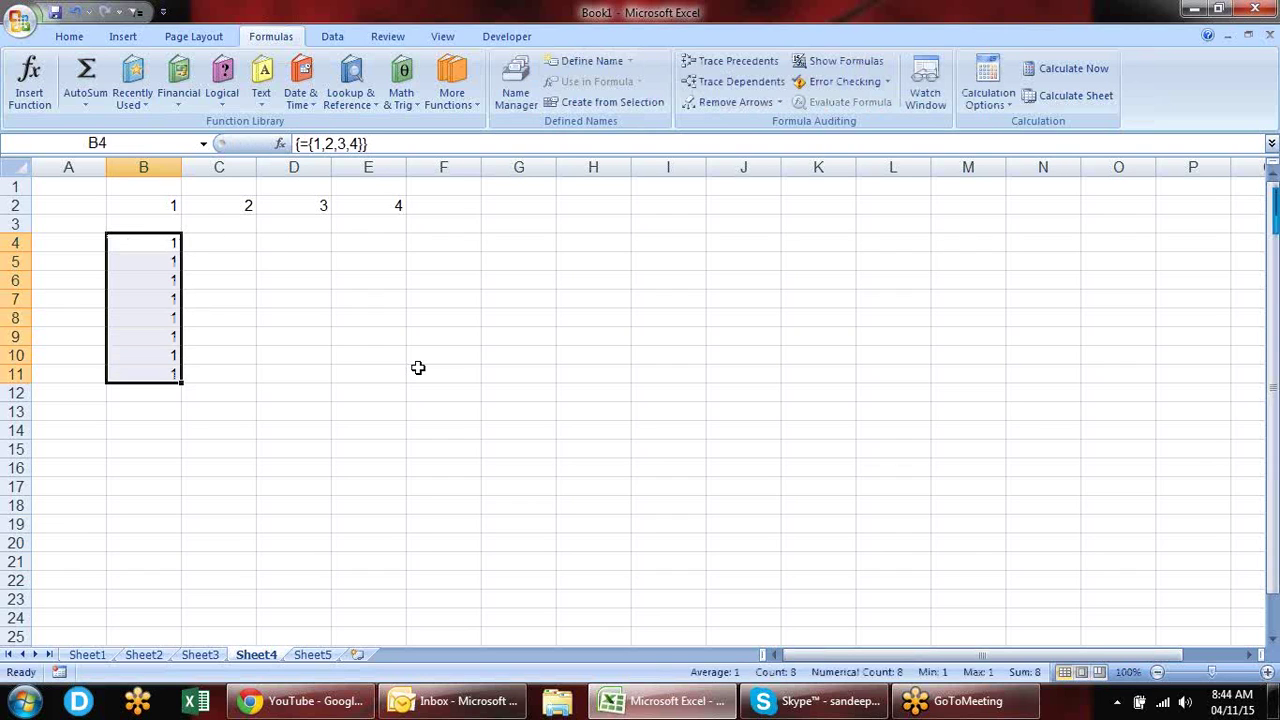
pyautogui.hotkey('shift', 'Right')
pyautogui.hotkey('shift', 'Right')
pyautogui.hotkey('shift', 'Right')
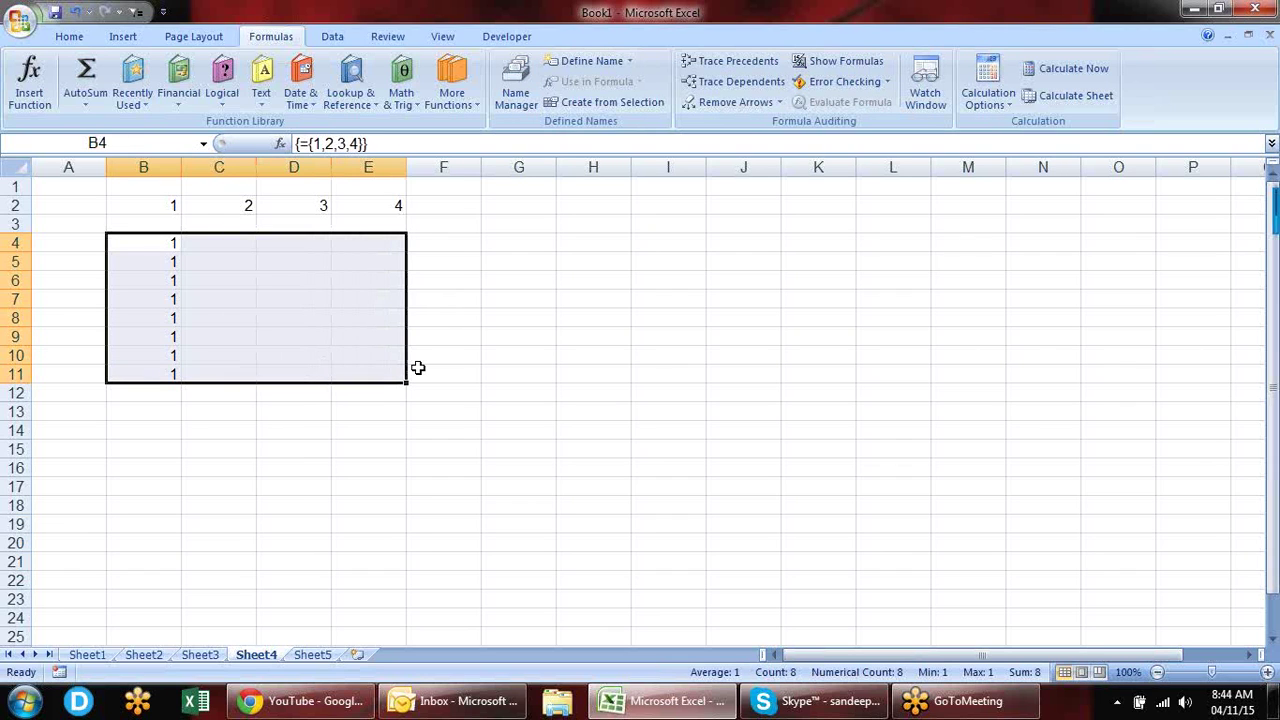
pyautogui.press('F2')
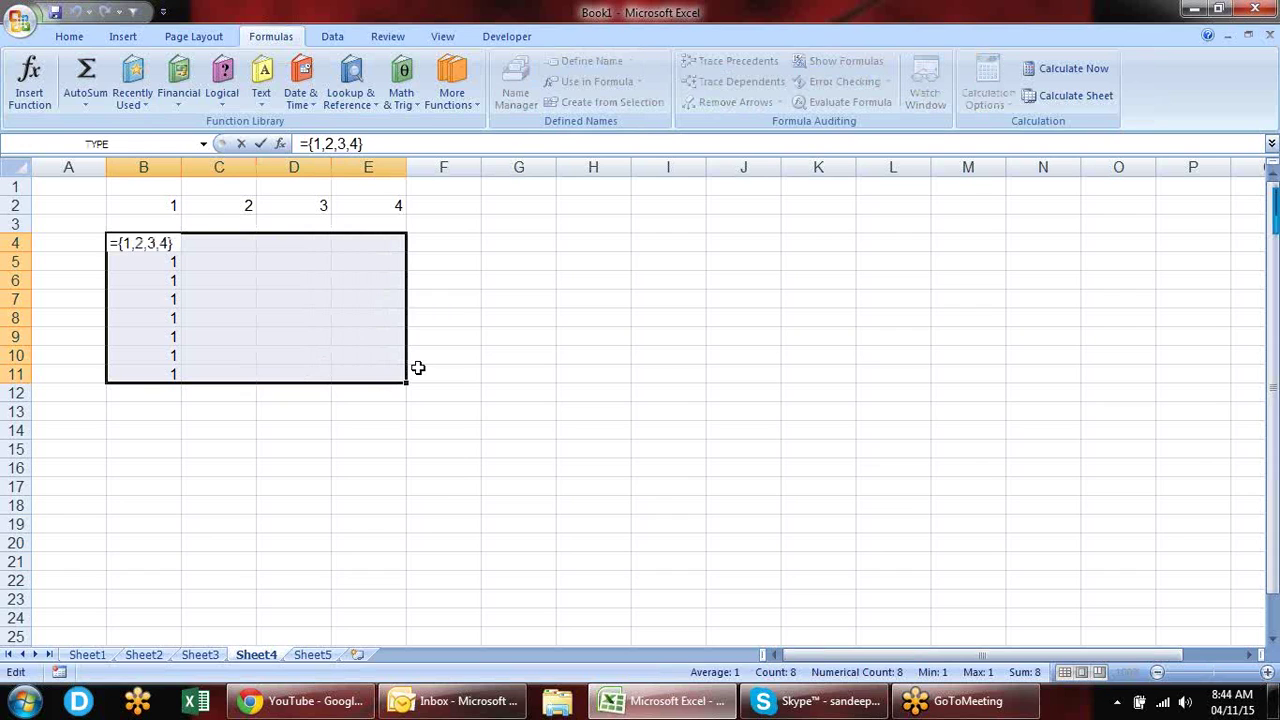
pyautogui.hotkey('ctrl', 'shift', 'Return')
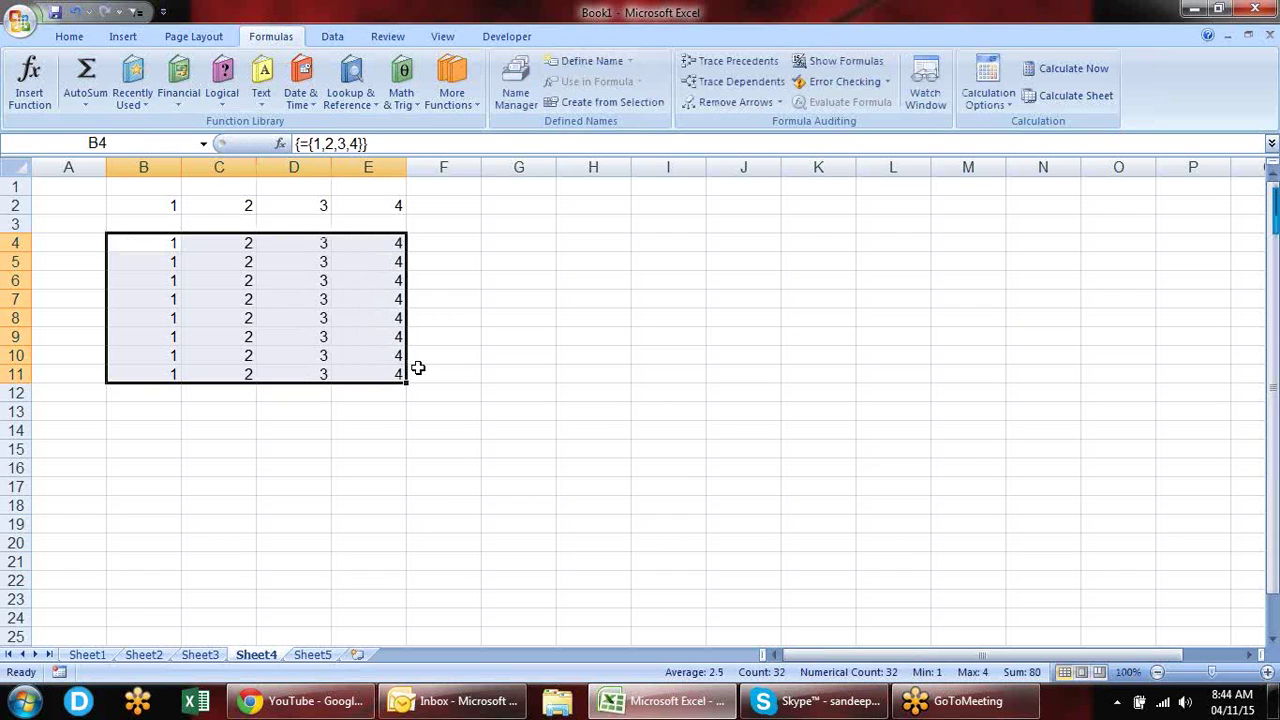
# Step: Inspect the B4:E11 results, where each row repeats 1 to 4
pyautogui.press('Left')
pyautogui.press('Right')
pyautogui.press('Right')
pyautogui.press('Right')
pyautogui.press('Right')
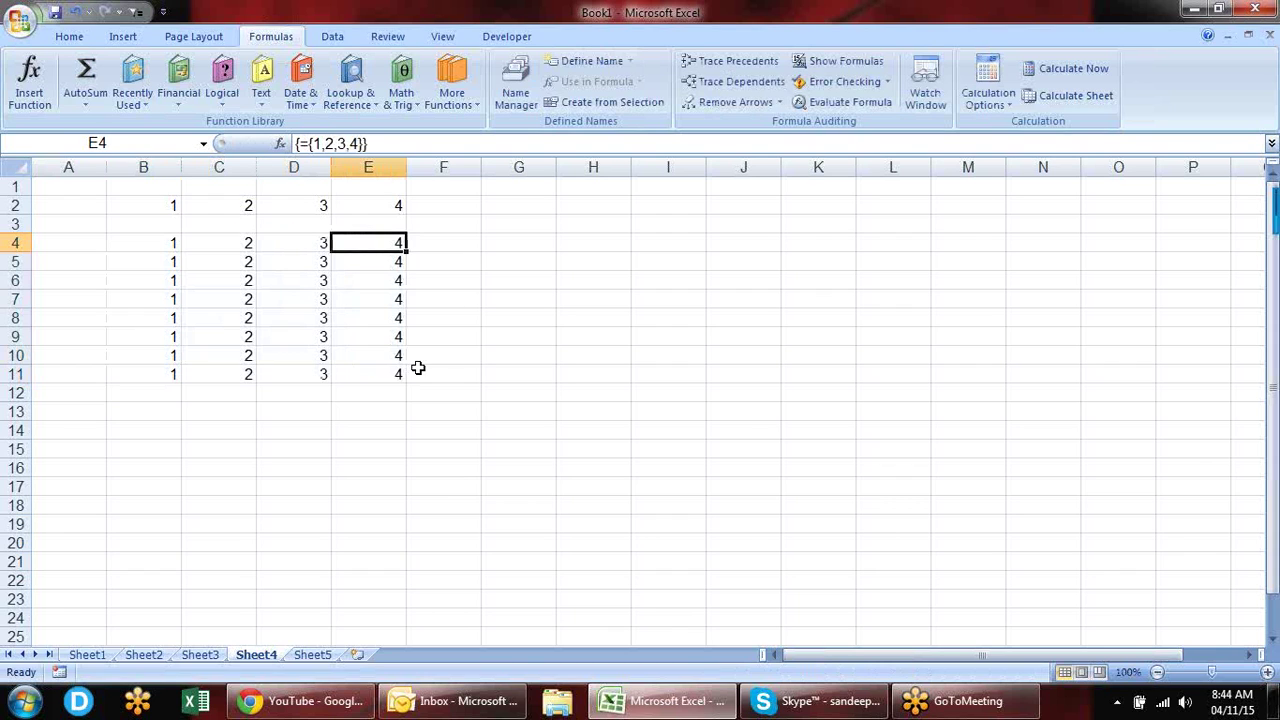
pyautogui.press('Left')
pyautogui.press('Left')
pyautogui.press('Left')
pyautogui.press('Down')
pyautogui.press('Down')
pyautogui.press('Up')
pyautogui.press('Up')
pyautogui.press('Down')
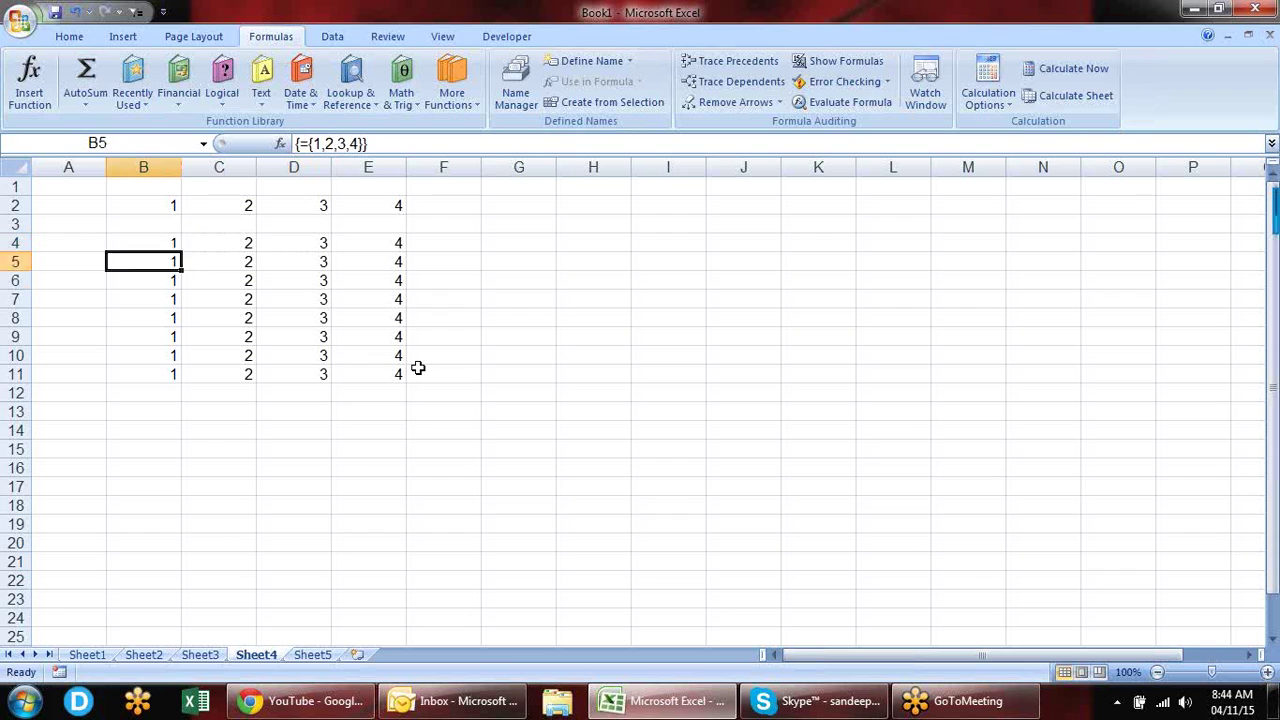
pyautogui.press('Down')
pyautogui.press('Down')
pyautogui.press('Up')
pyautogui.press('Up')
# Step: Select the whole B4:E11 array, undo it, and edit B4's ={1,2,3,4} formula
pyautogui.hotkey('ctrl', '/')
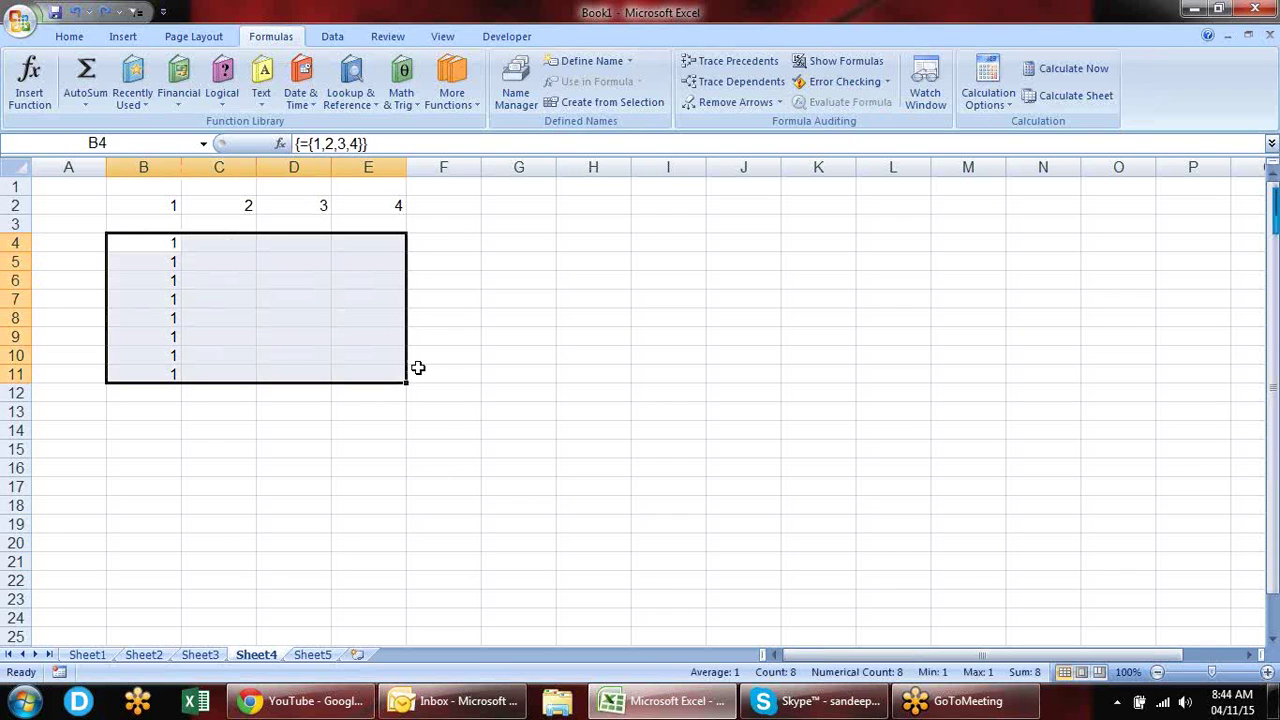
pyautogui.hotkey('ctrl', 'z')
pyautogui.press('Up')
pyautogui.press('Down')
pyautogui.press('F2')
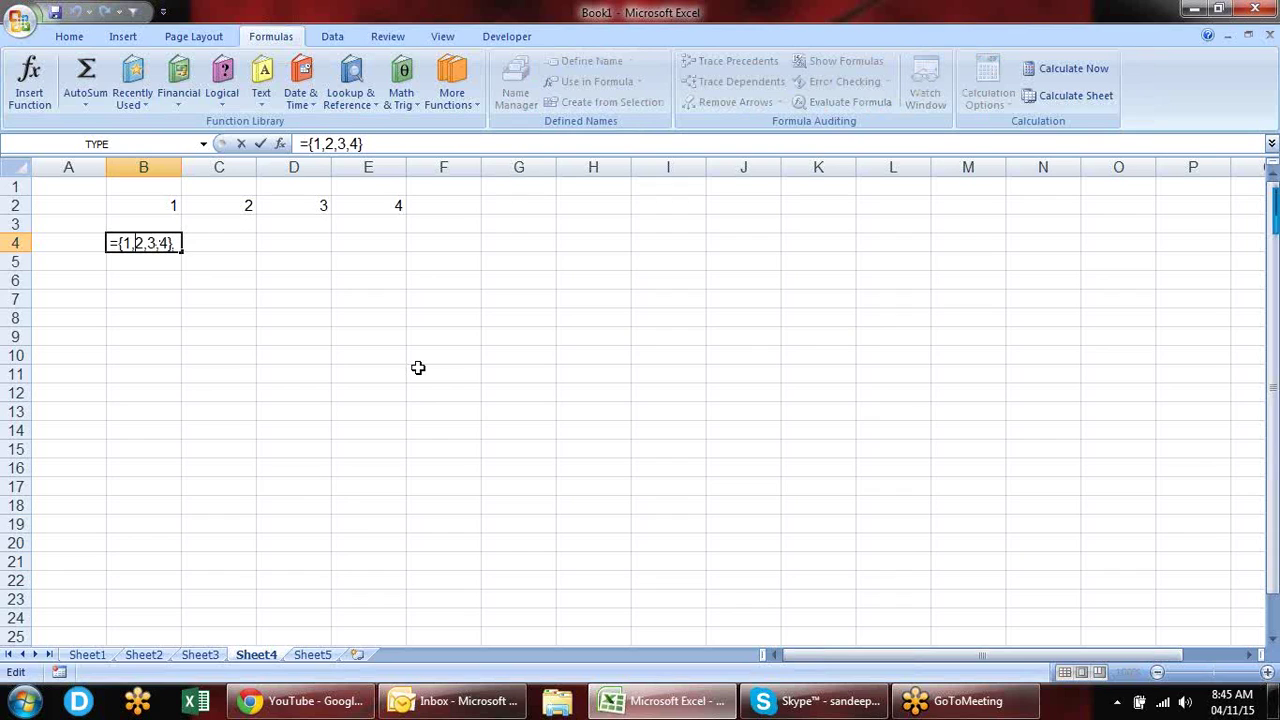
# Step: Change B4's formula to the vertical constant ={1;2;3;4}
pyautogui.press('BackSpace')
pyautogui.write(';')
pyautogui.press('Right')
pyautogui.press('BackSpace')
pyautogui.write(';')
pyautogui.press('Right')
pyautogui.press('BackSpace')
pyautogui.write(';')
pyautogui.press('Return')
# Step: Array-enter ={1;2;3;4} over B4:B10, then across B4:E10, giving #N/A in rows 8–10
pyautogui.press('Up')
pyautogui.hotkey('shift', 'Down')
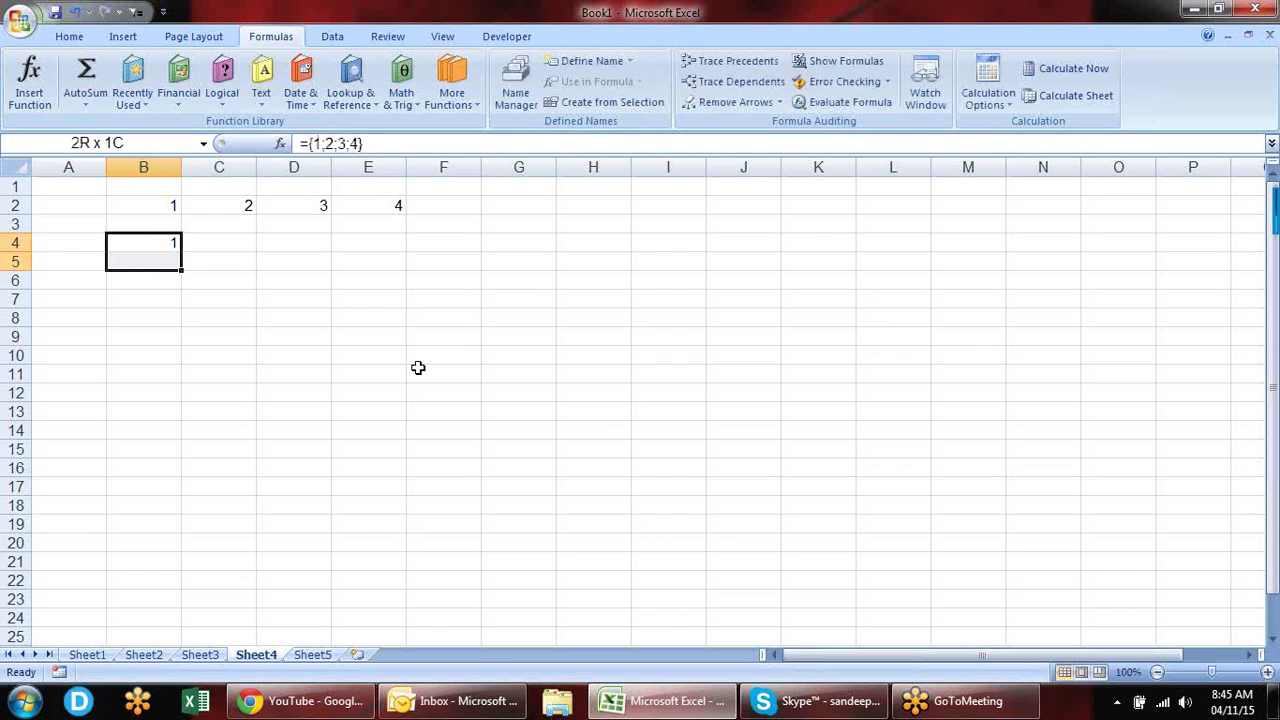
pyautogui.hotkey('shift', 'Down')
pyautogui.hotkey('shift', 'Down')
pyautogui.hotkey('shift', 'Down')
pyautogui.hotkey('shift', 'Down')
pyautogui.hotkey('shift', 'Up')
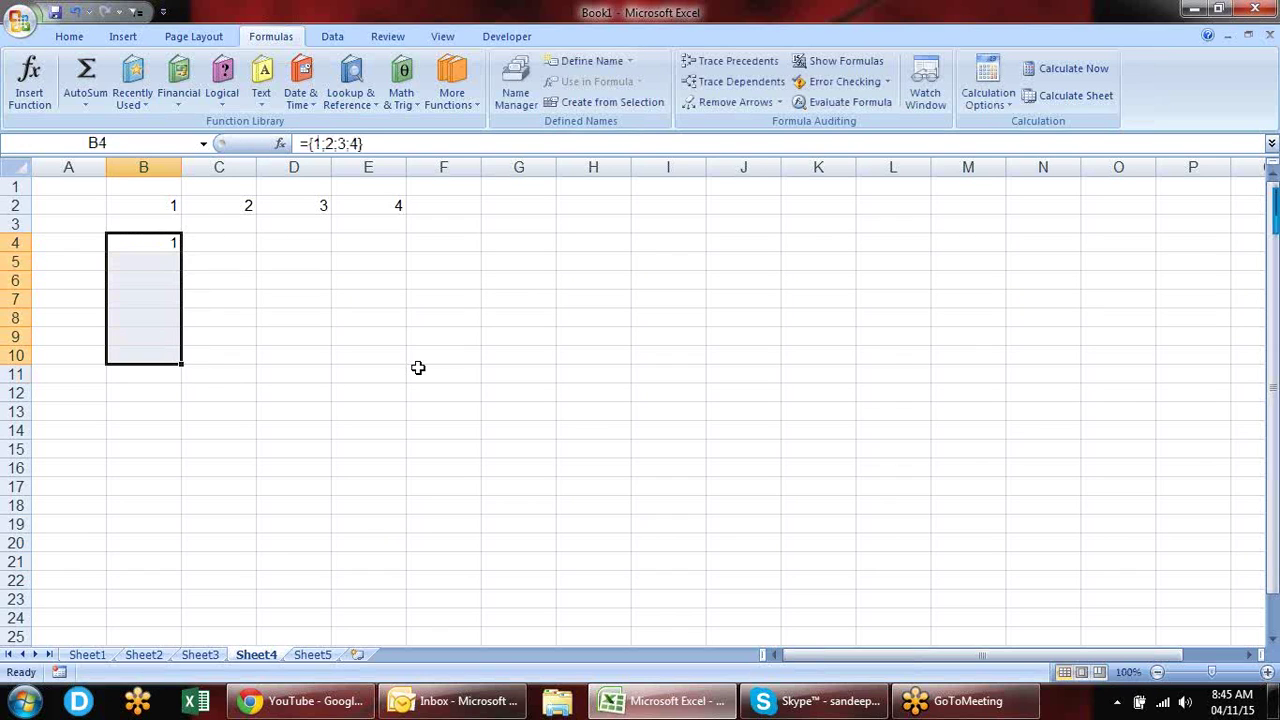
pyautogui.press('F2')
pyautogui.hotkey('ctrl', 'shift', 'Return')
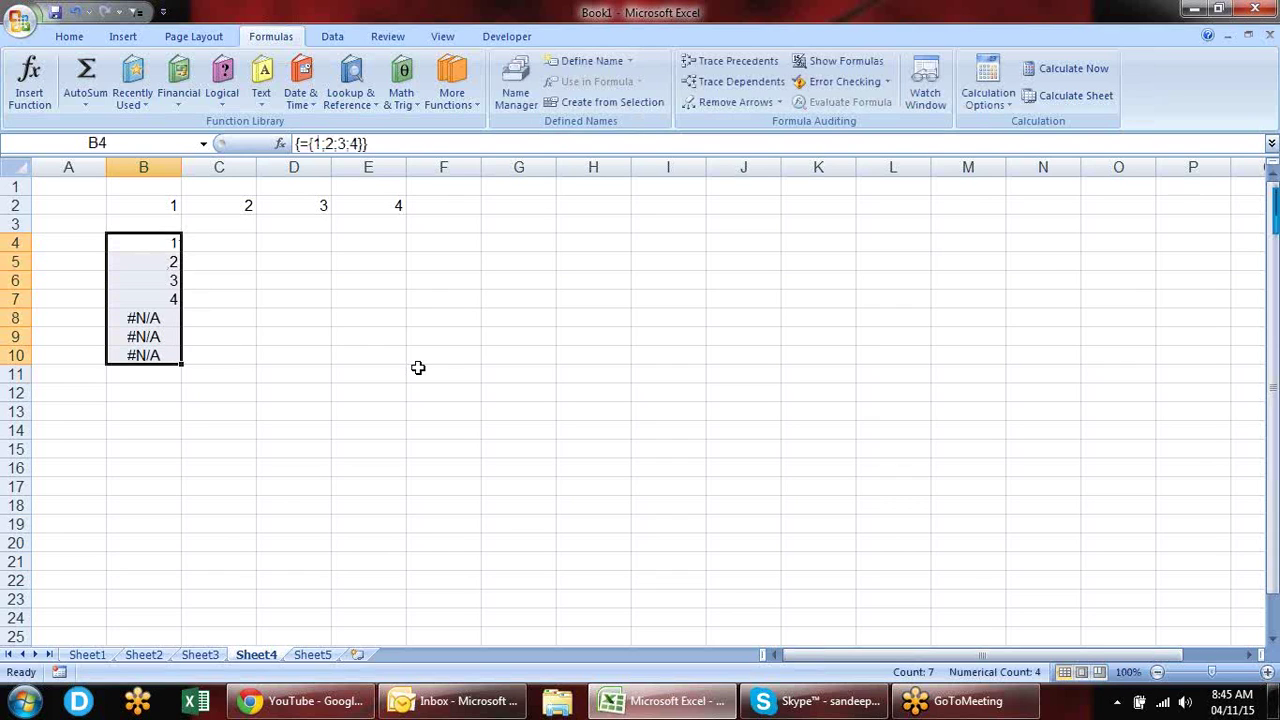
pyautogui.hotkey('shift', 'Right')
pyautogui.hotkey('shift', 'Right')
pyautogui.hotkey('shift', 'Right')
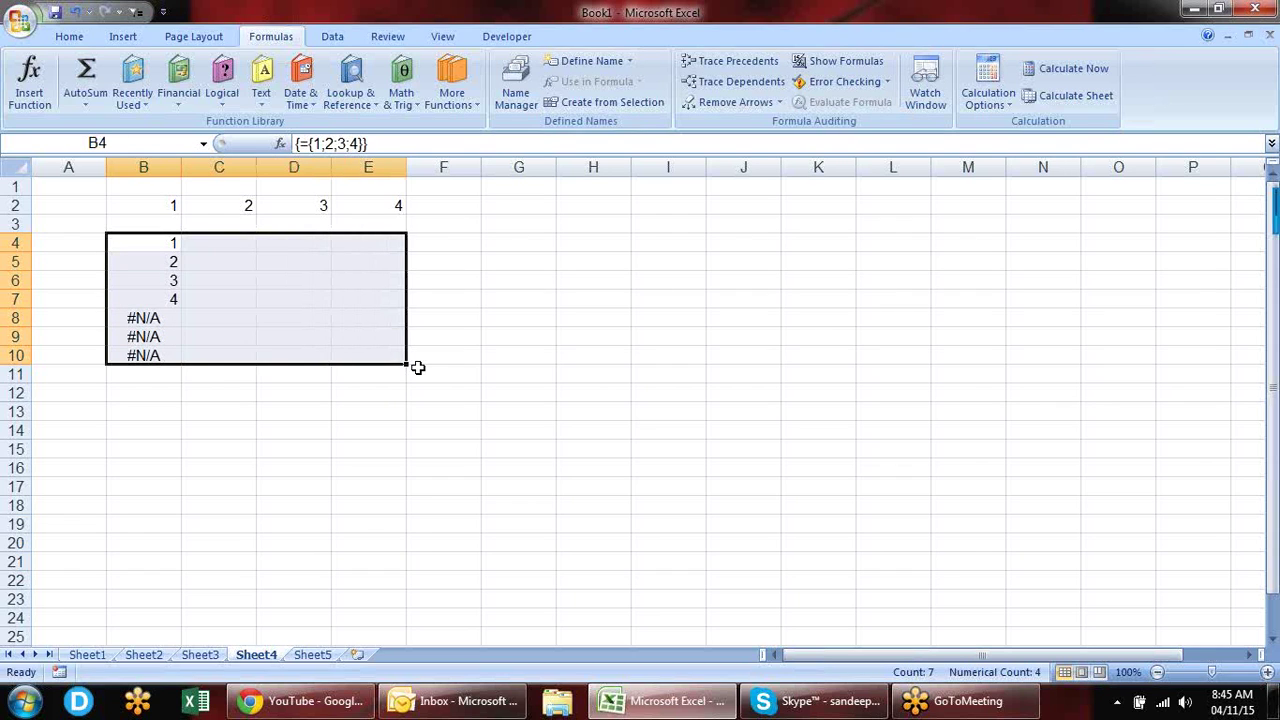
pyautogui.press('F2')
pyautogui.hotkey('ctrl', 'shift', 'Return')
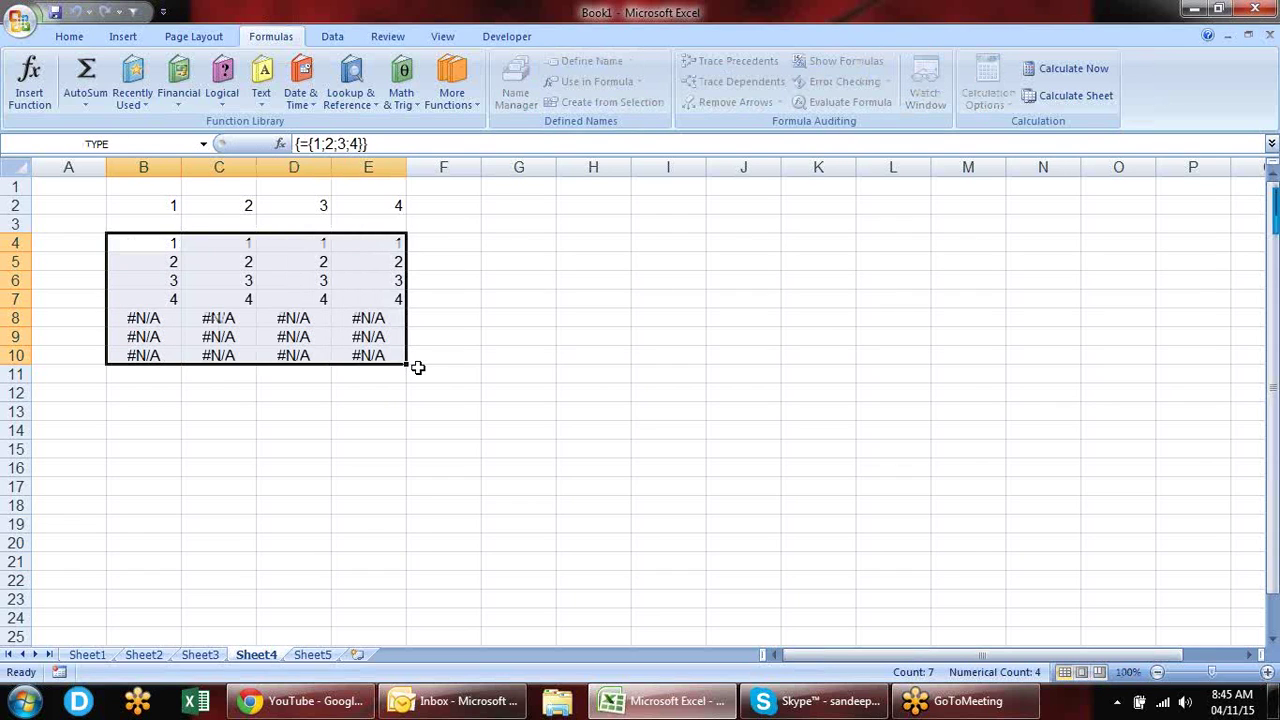
# Step: Browse the column results and reselect B4:E10 with B4's formula open for editing
pyautogui.press('Up')
pyautogui.press('Down')
pyautogui.press('Down')
pyautogui.press('Down')
pyautogui.press('Down')
pyautogui.press('Down')
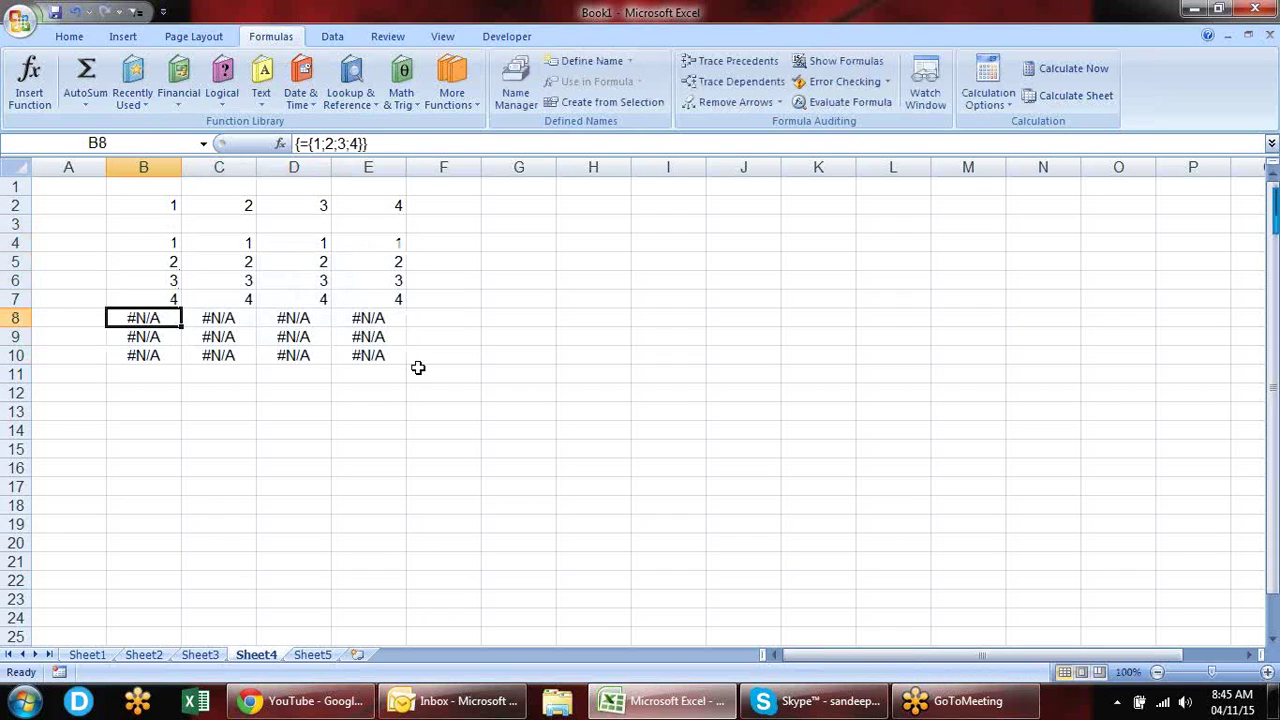
pyautogui.press('Up')
pyautogui.press('Up')
pyautogui.press('Up')
pyautogui.press('Up')
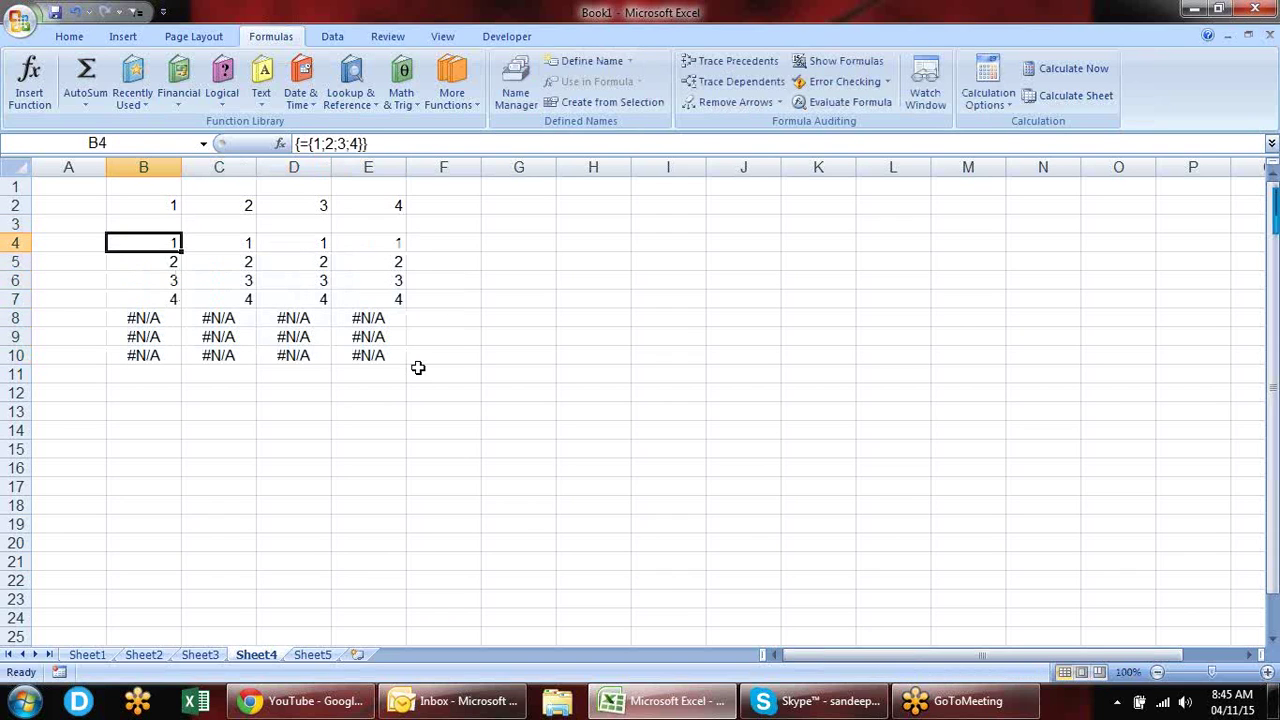
pyautogui.hotkey('shift', 'Right')
pyautogui.hotkey('shift', 'Right')
pyautogui.hotkey('shift', 'Right')
pyautogui.hotkey('shift', 'Right')
pyautogui.hotkey('shift', 'Left')
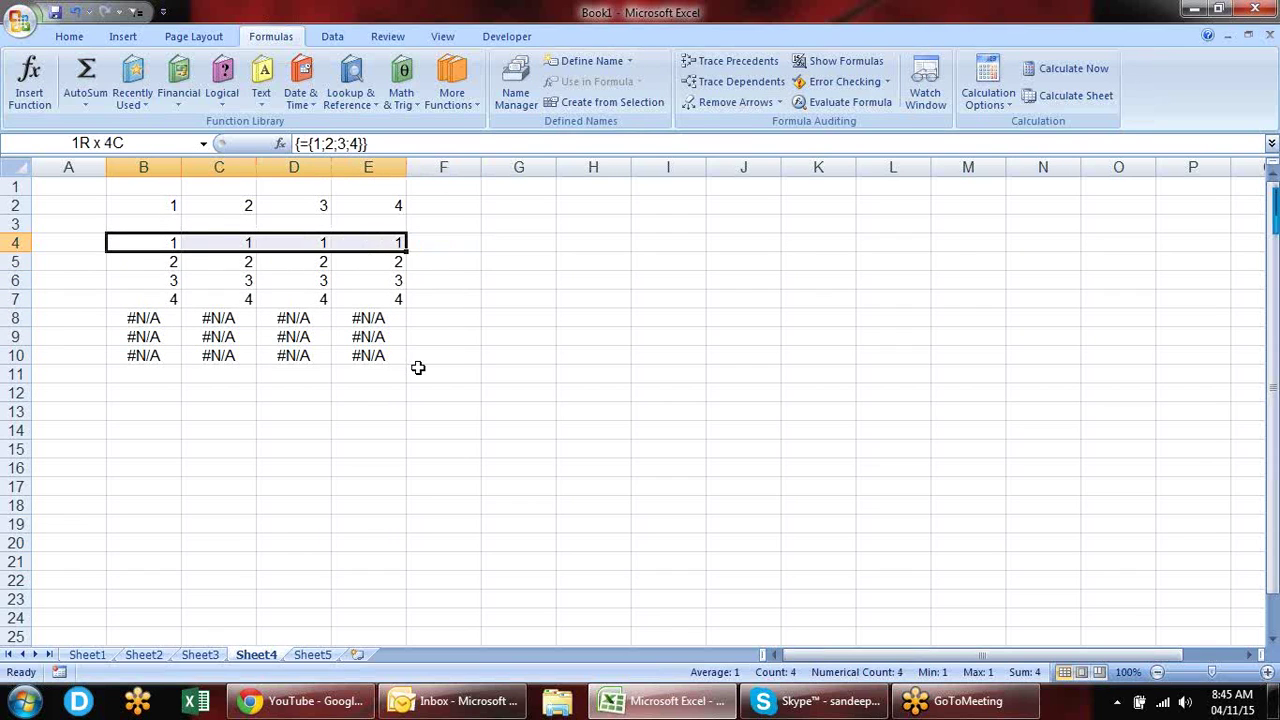
pyautogui.hotkey('shift', 'Down')
pyautogui.hotkey('shift', 'Down')
pyautogui.hotkey('shift', 'Down')
pyautogui.hotkey('shift', 'Down')
pyautogui.hotkey('shift', 'Down')
pyautogui.press('F2')
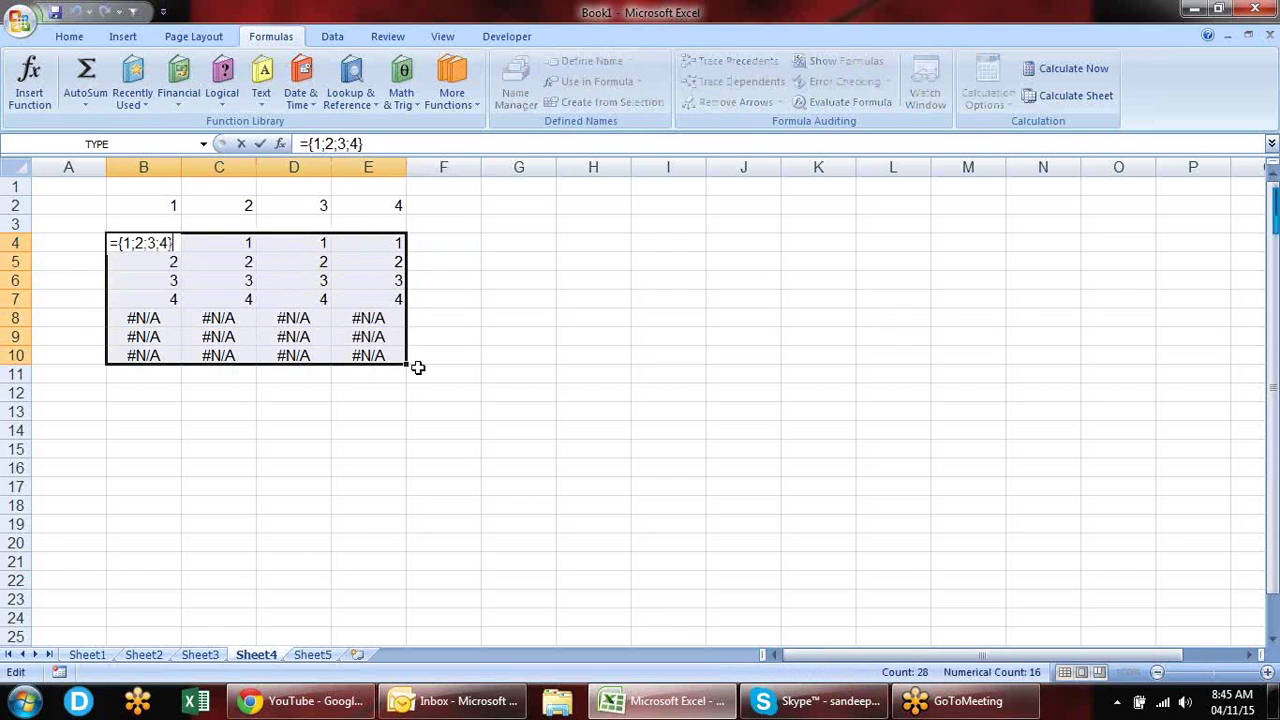
# Step: Array-enter the 2×2 constant ={1,2;3,4} over B4:E10, then return to Sheet2's sales table
pyautogui.press('Left')
pyautogui.press('Left')
pyautogui.press('Left')
pyautogui.press('Left')
pyautogui.press('Left')
pyautogui.press('BackSpace')
pyautogui.write(',')
pyautogui.press('Right')
pyautogui.press('Right')
pyautogui.press('Right')
pyautogui.press('Right')
pyautogui.press('BackSpace')
pyautogui.write(',')
pyautogui.hotkey('ctrl', 'shift', 'Return')
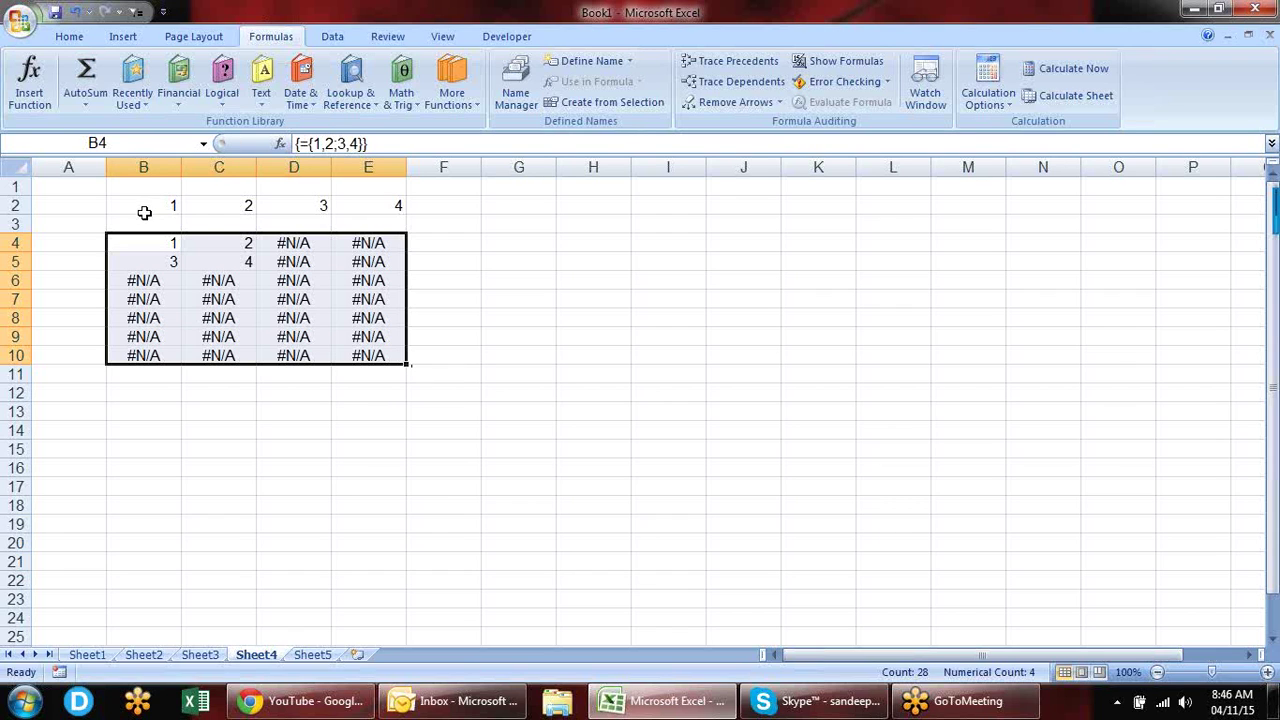
pyautogui.moveTo(167, 204); pyautogui.dragTo(387, 205)
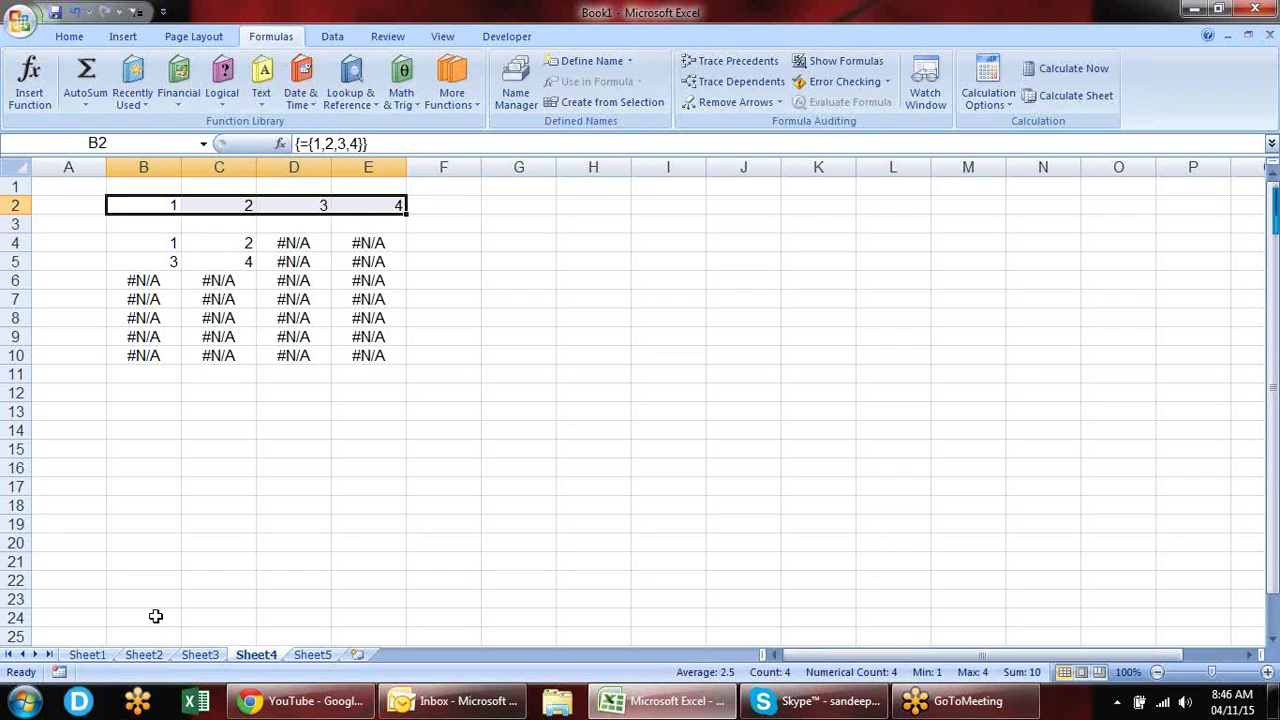
pyautogui.click(128, 659)
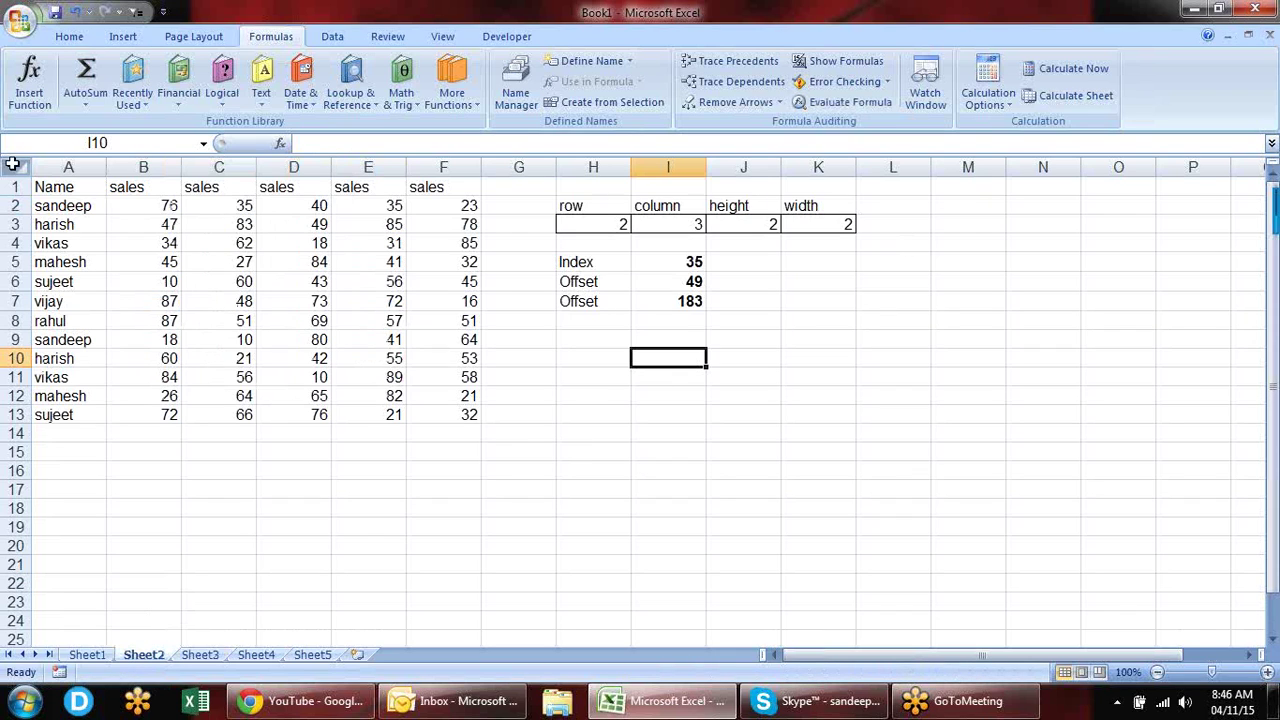
# Step: Copy the Name/sales header row A1:F1 and paste it at H10
pyautogui.moveTo(50, 187); pyautogui.dragTo(458, 187)
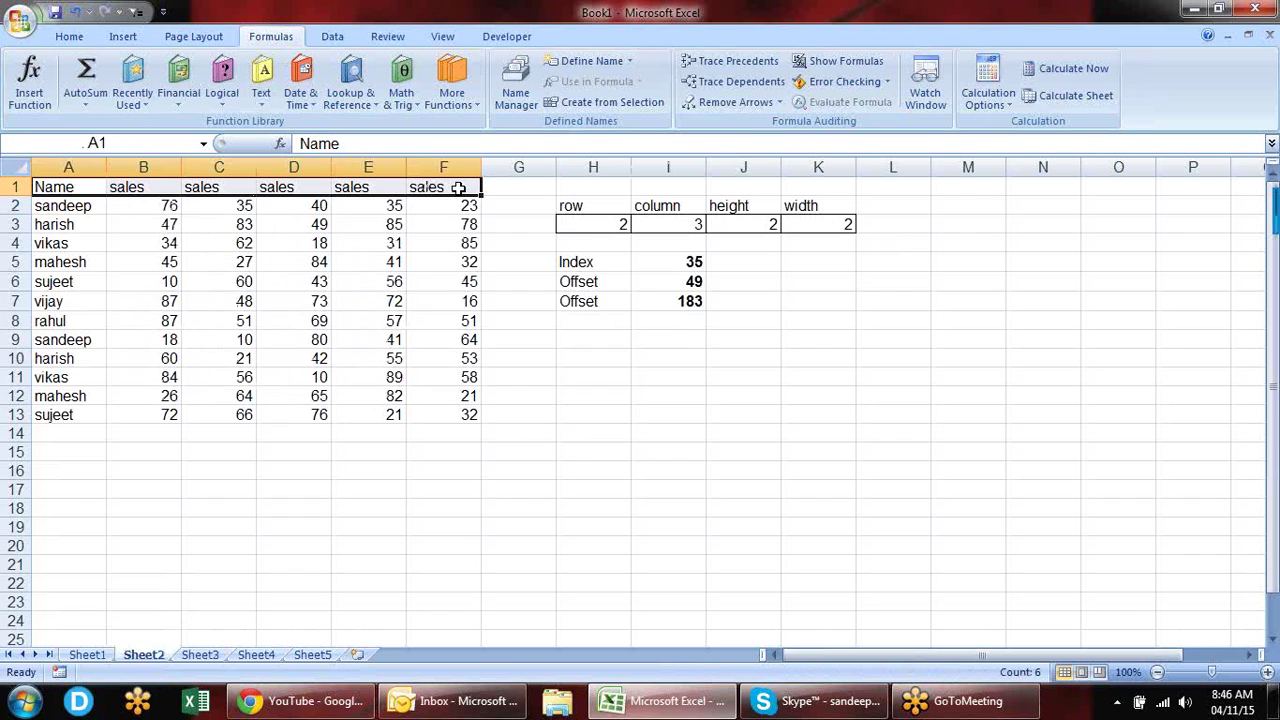
pyautogui.hotkey('ctrl', 'v')
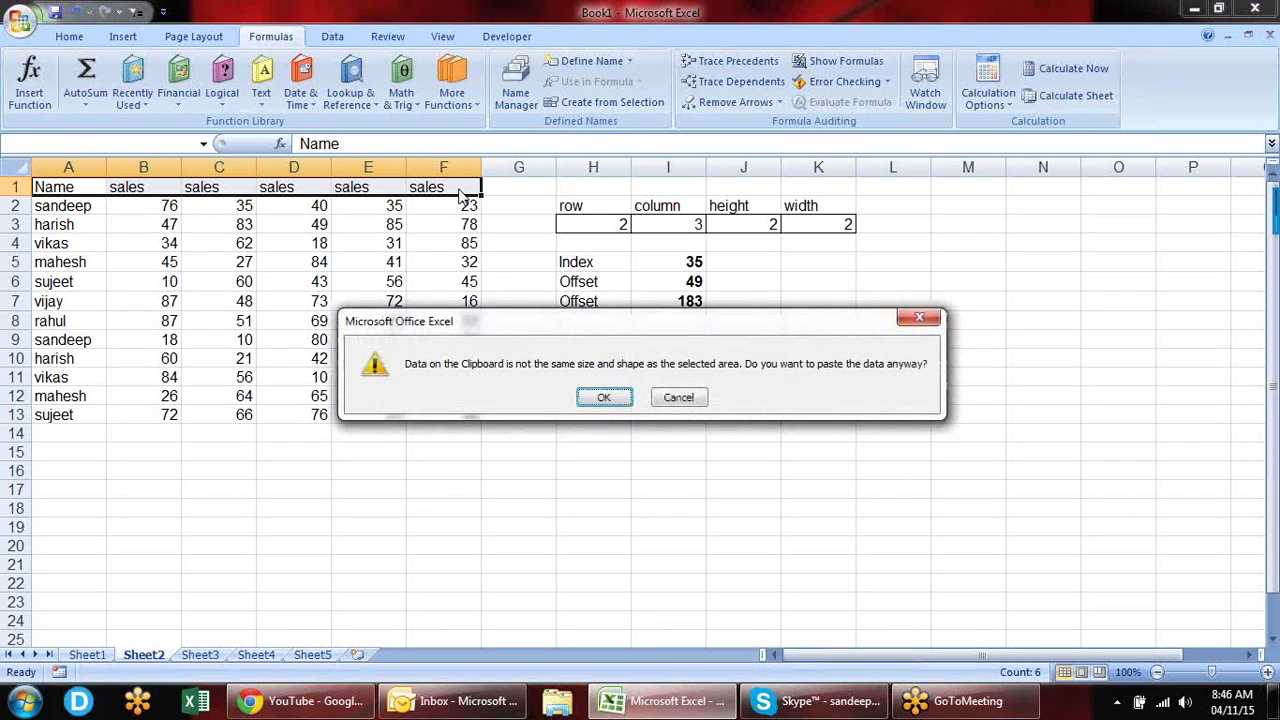
pyautogui.press('Escape')
pyautogui.hotkey('ctrl', 'c')
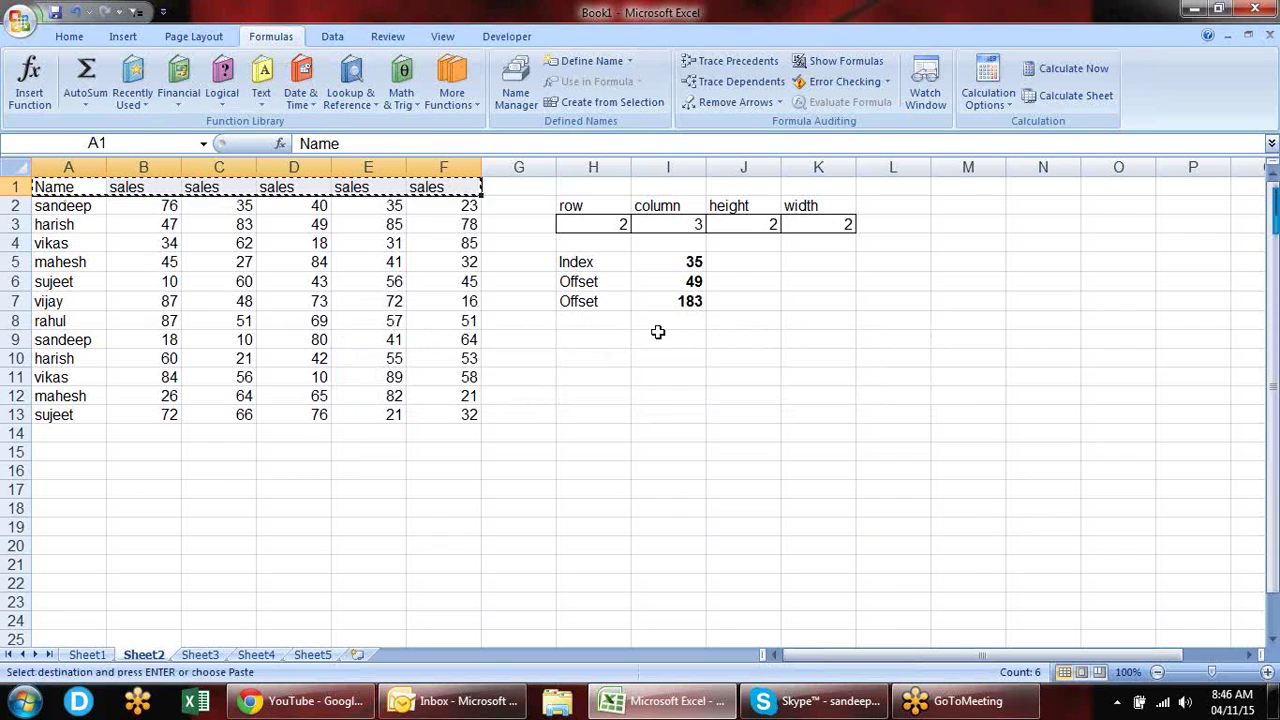
pyautogui.click(614, 358)
pyautogui.press('Return')
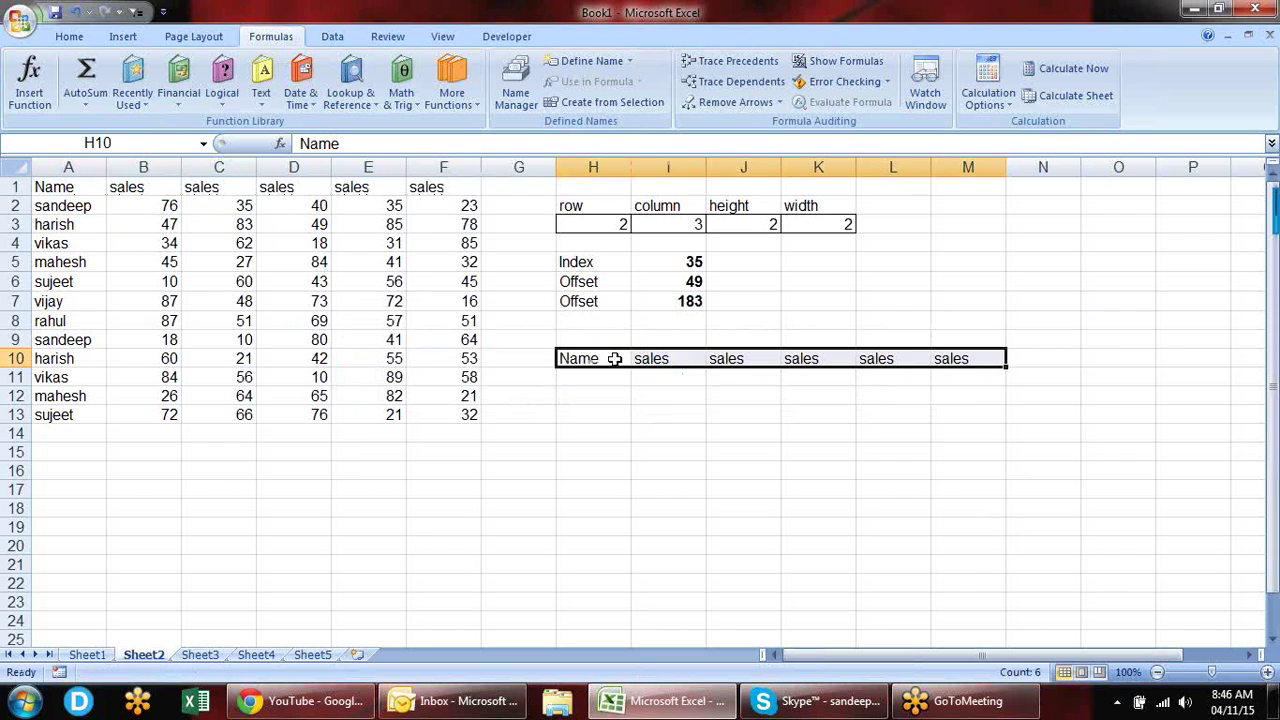
# Step: Copy the three names from A2, A3 and A5 and paste them into H11:H13
pyautogui.click(98, 205)
pyautogui.click(88, 228)
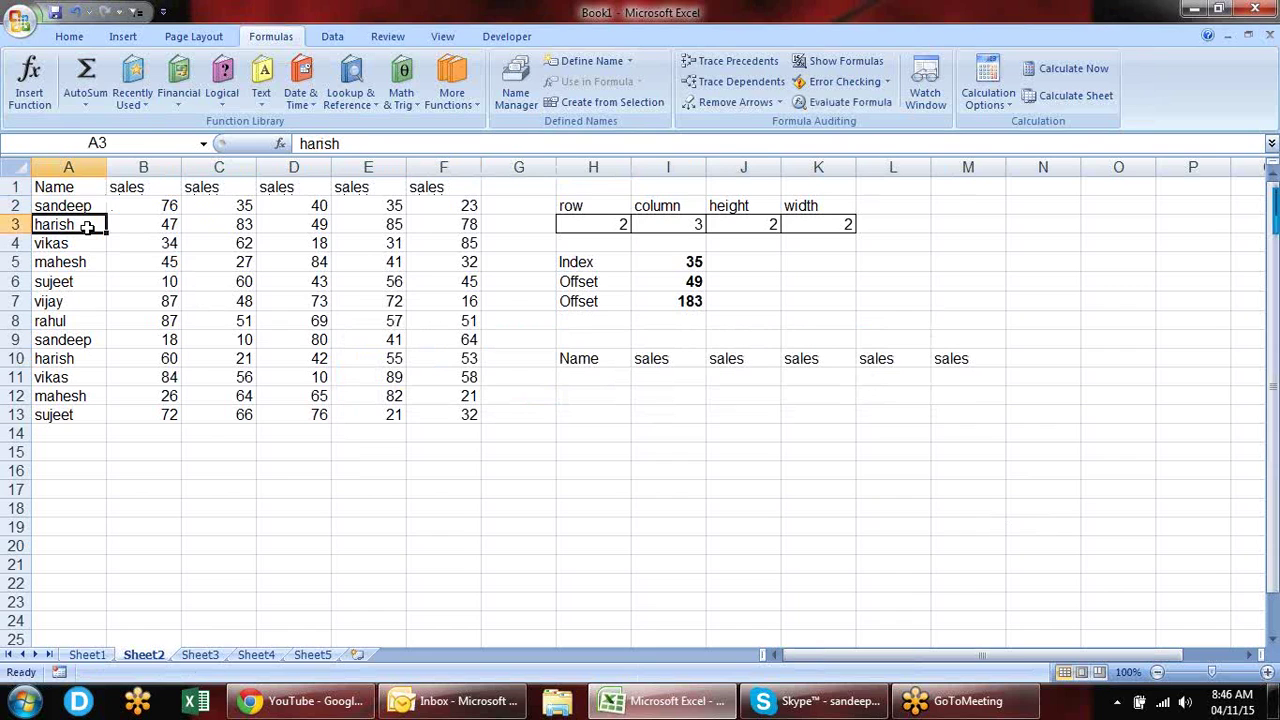
pyautogui.keyDown('ctrl'); pyautogui.click(86, 208); pyautogui.keyUp('ctrl')
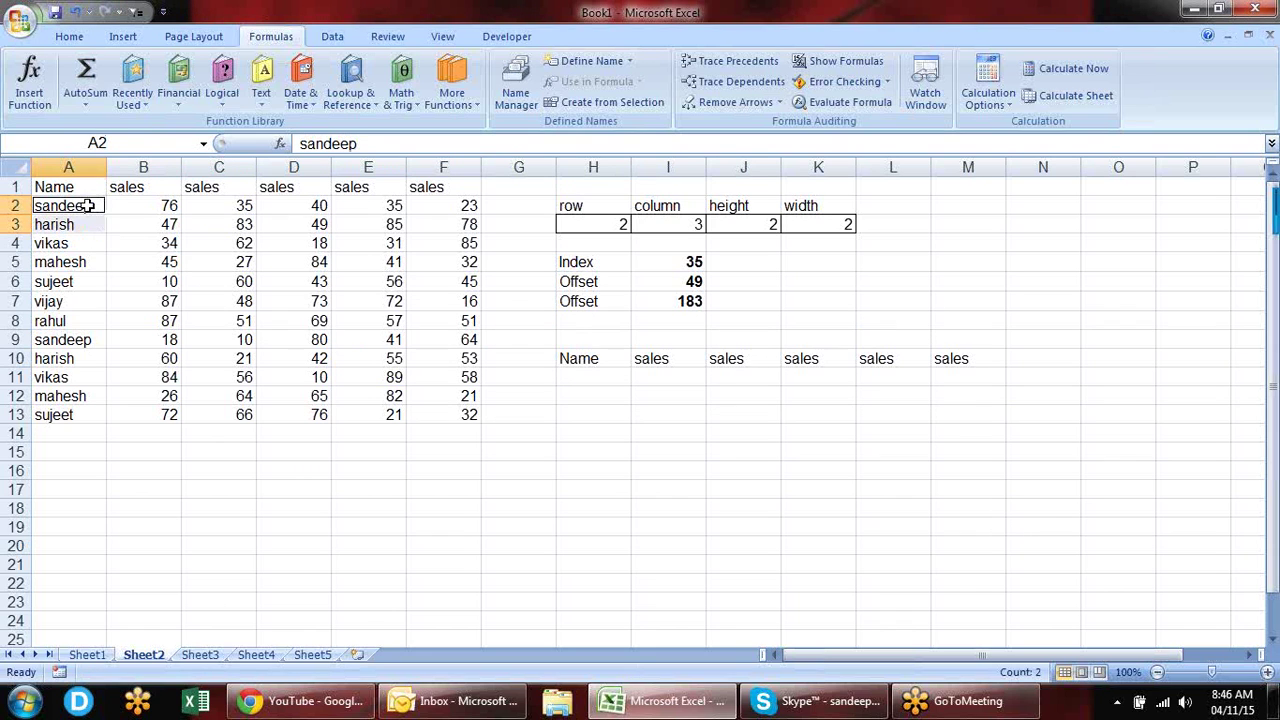
pyautogui.keyDown('ctrl'); pyautogui.click(78, 268); pyautogui.keyUp('ctrl')
pyautogui.hotkey('ctrl', 'c')
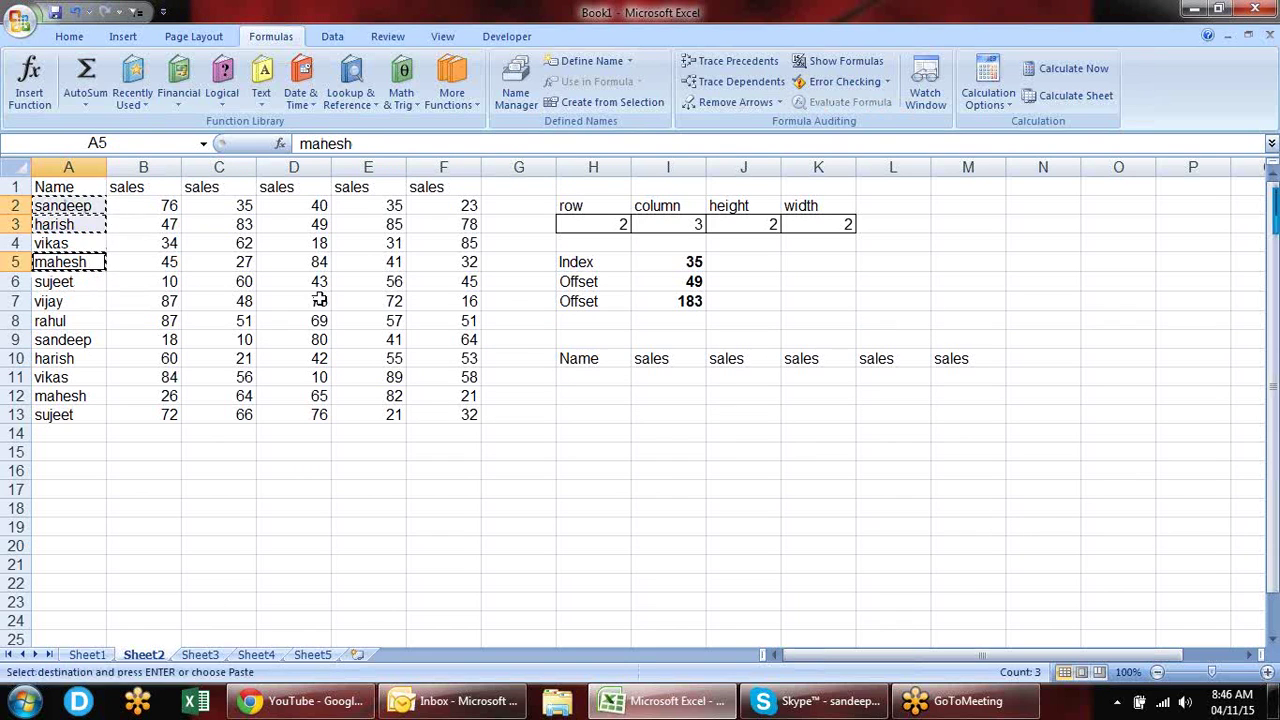
pyautogui.click(580, 373)
pyautogui.press('Return')
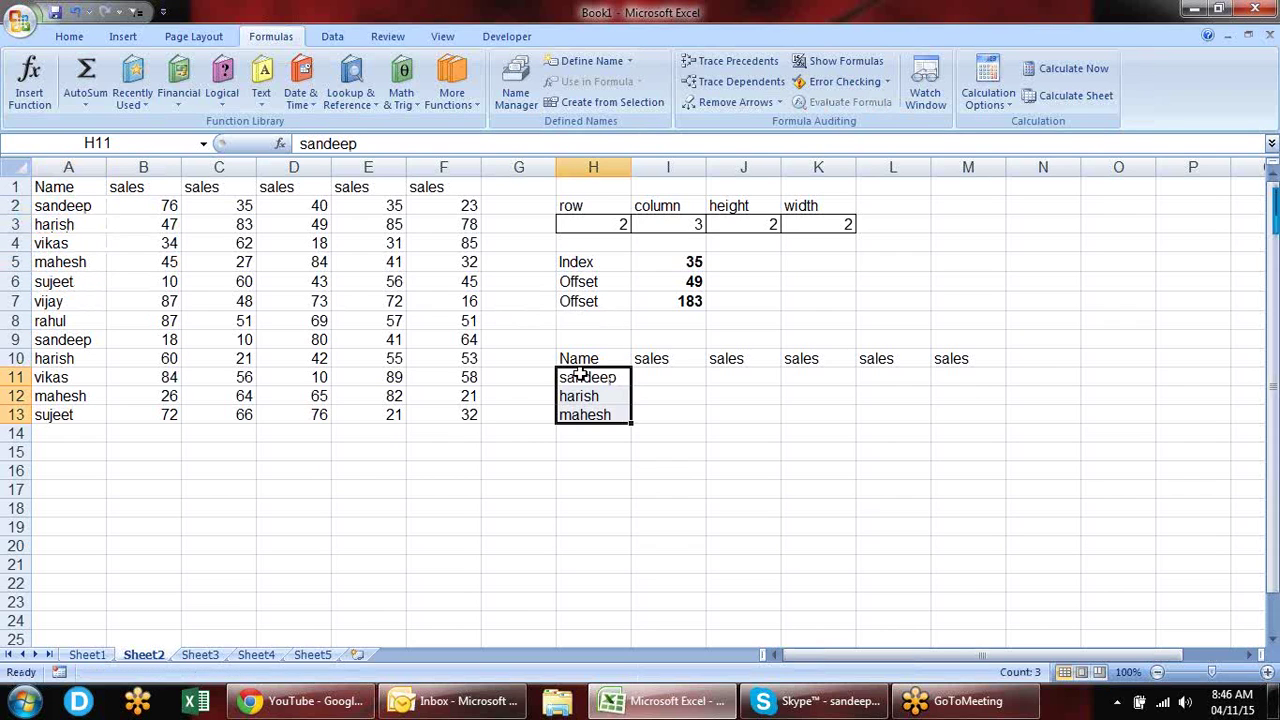
pyautogui.press('Right')
pyautogui.press('Right')
pyautogui.press('Right')
pyautogui.press('Left')
pyautogui.press('Left')
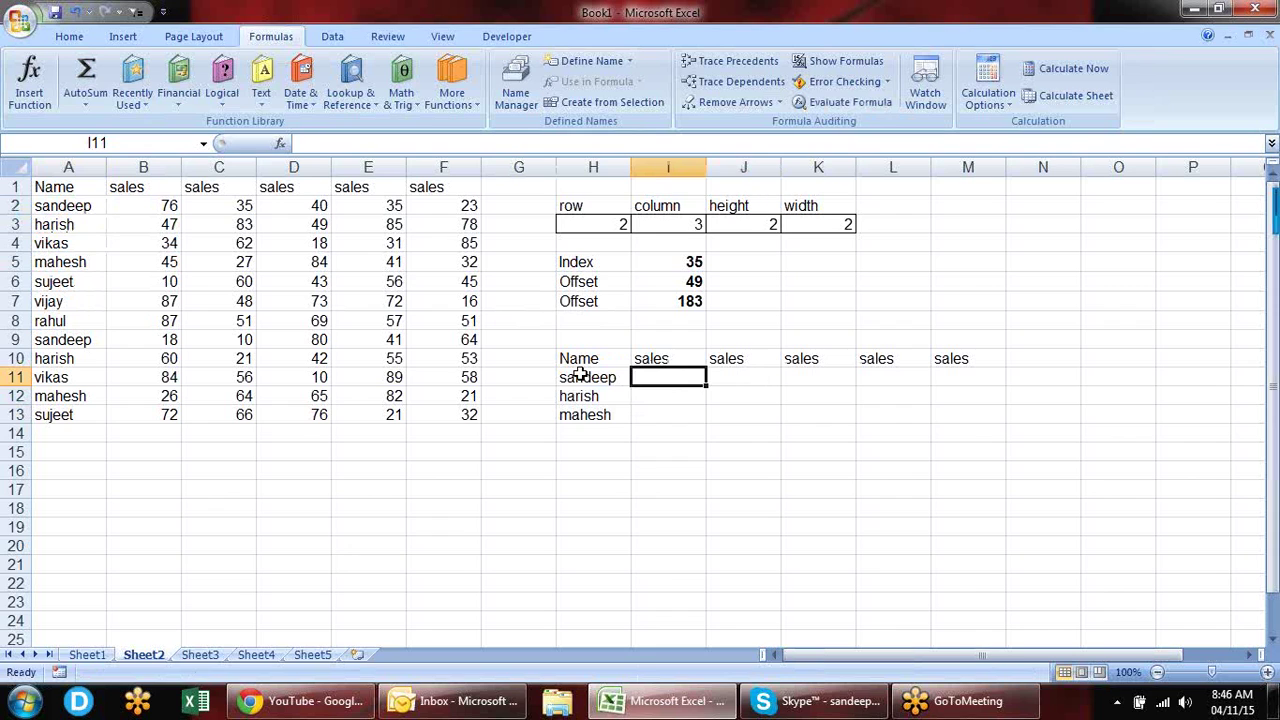
# Step: Begin a VLOOKUP in I11 looking up H11 in the absolute range $A$1:$F$13
pyautogui.write('=vl')
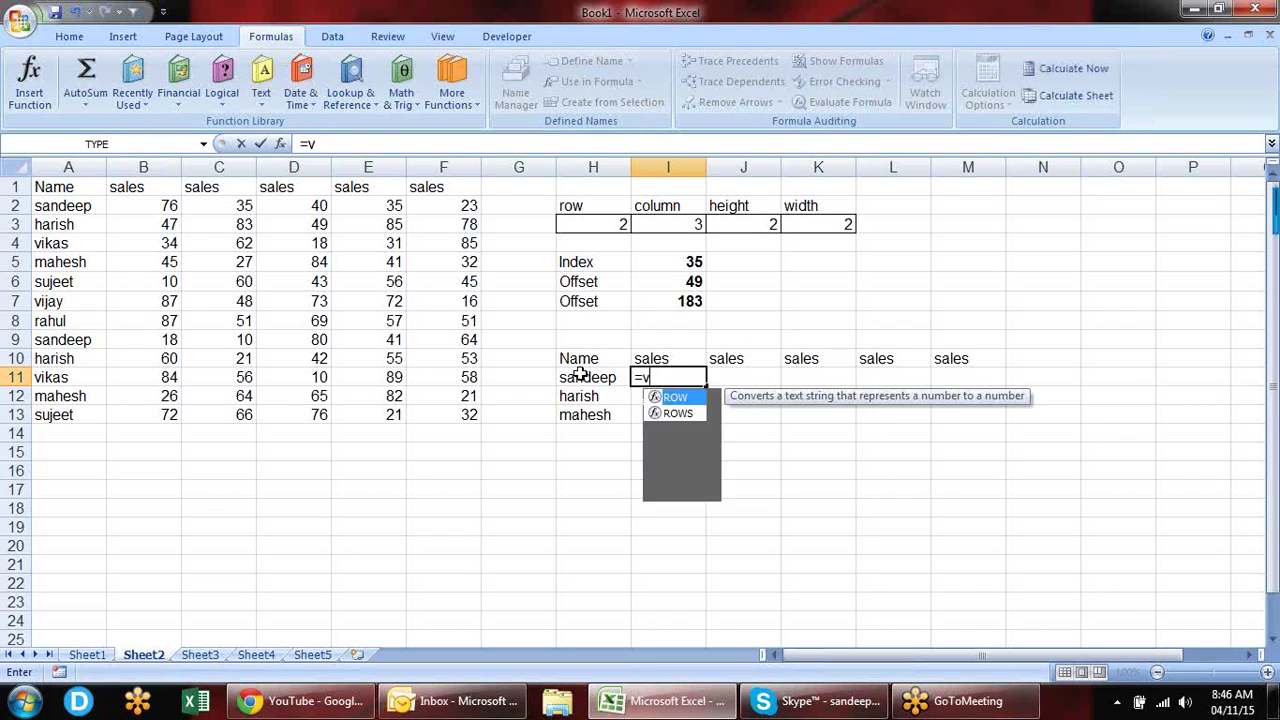
pyautogui.press('Tab')
pyautogui.click(604, 378)
pyautogui.write(',')
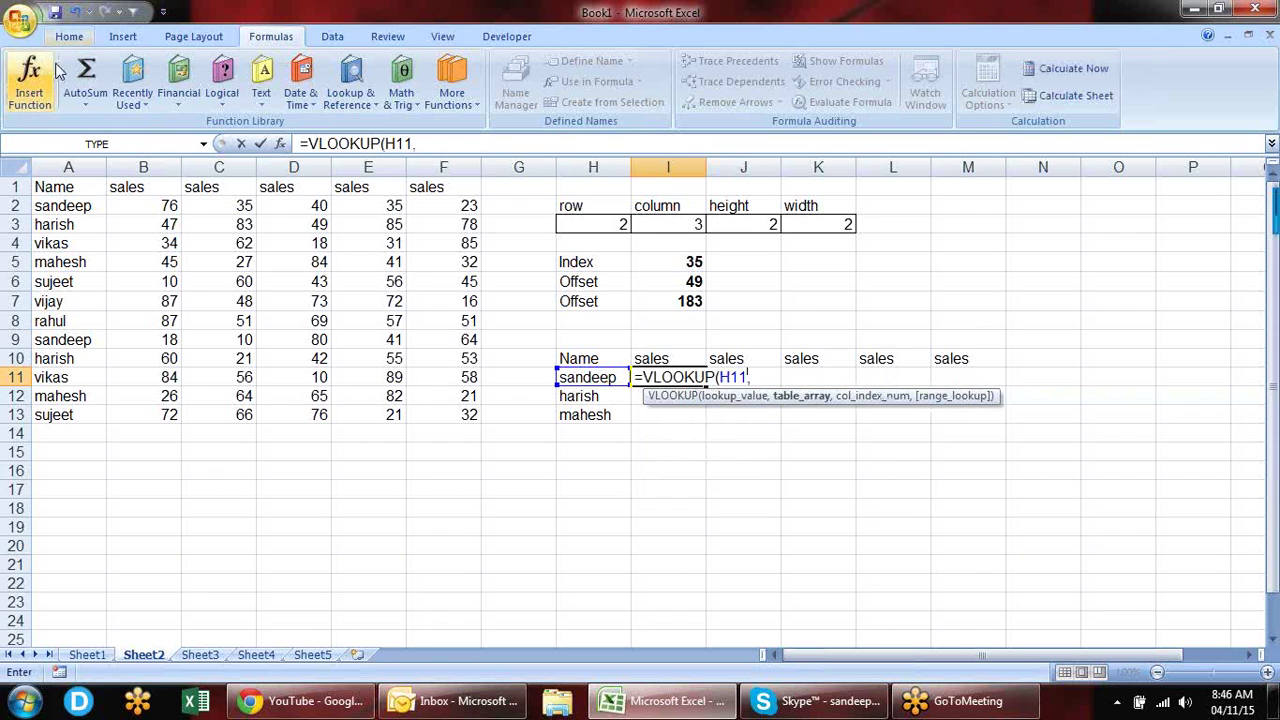
pyautogui.moveTo(88, 188)
pyautogui.mouseDown()
pyautogui.moveTo(499, 283)
pyautogui.moveTo(453, 418)
pyautogui.mouseUp()
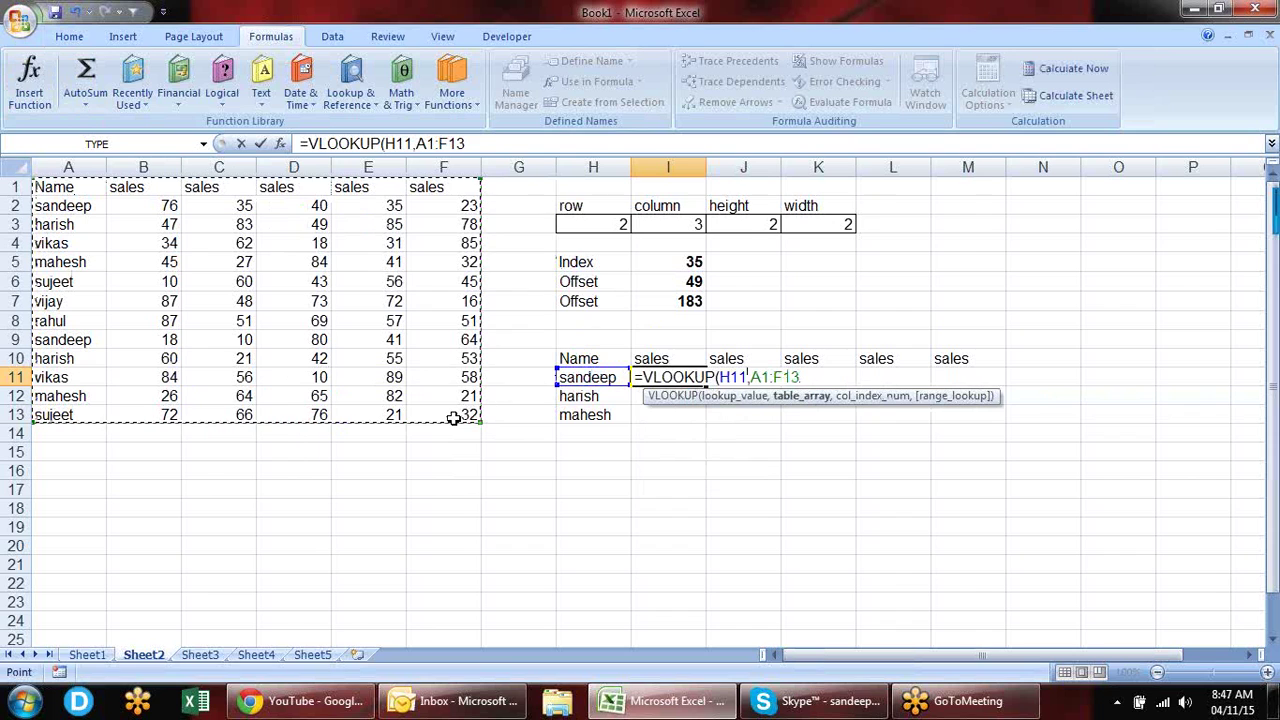
pyautogui.press('F4')
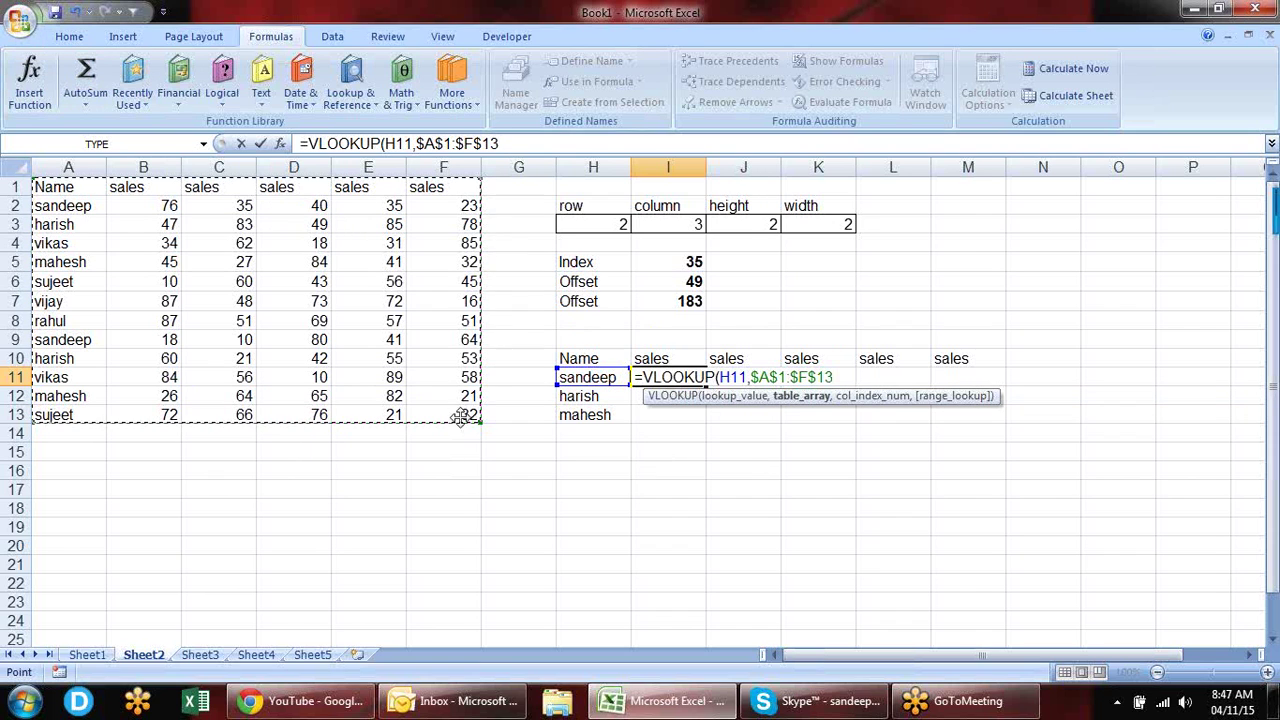
# Step: Lock the lookup as $H11 and finish with column constant {2,3,4,5,6} and exact match 0
pyautogui.click(734, 377)
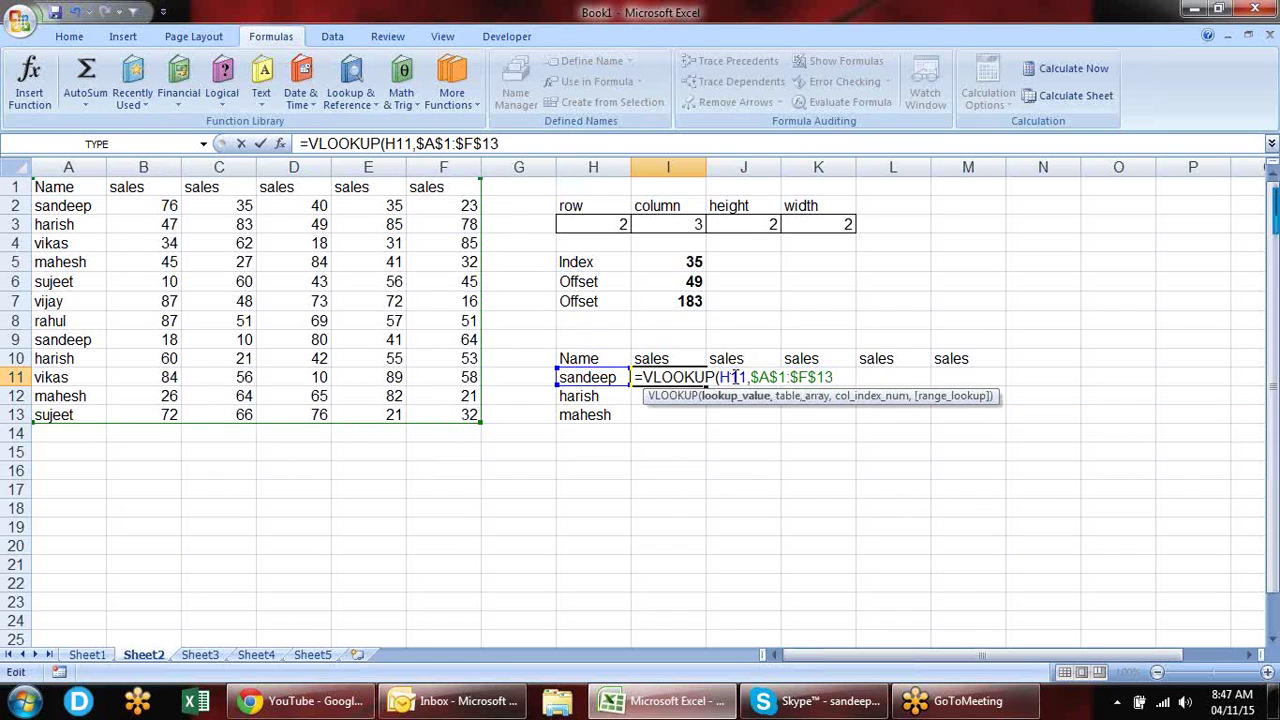
pyautogui.press('F4')
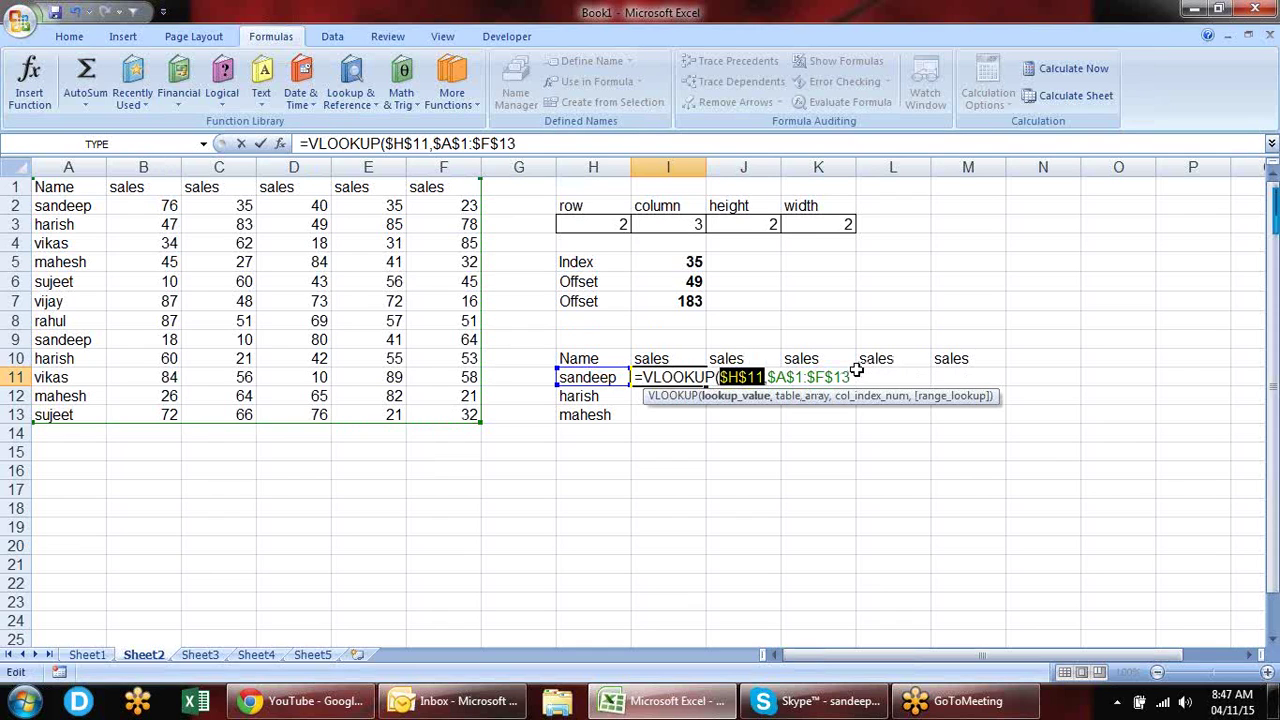
pyautogui.press('F4')
pyautogui.press('F4')
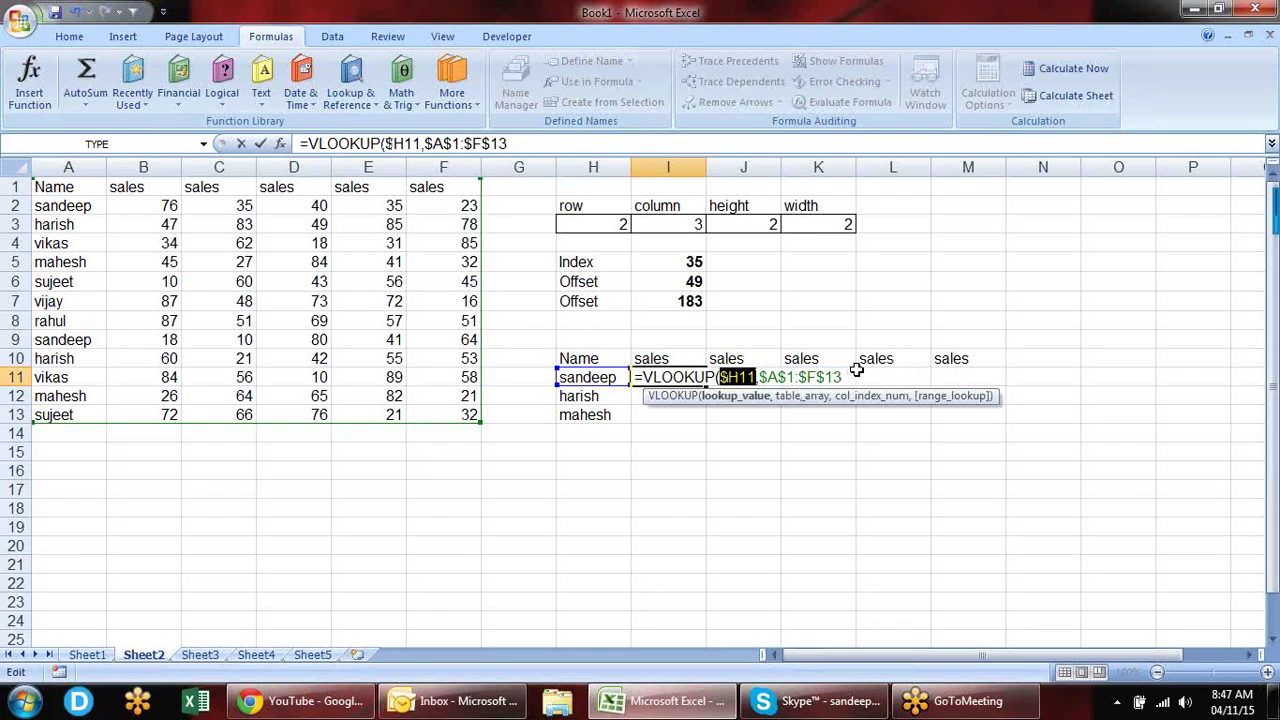
pyautogui.click(843, 377)
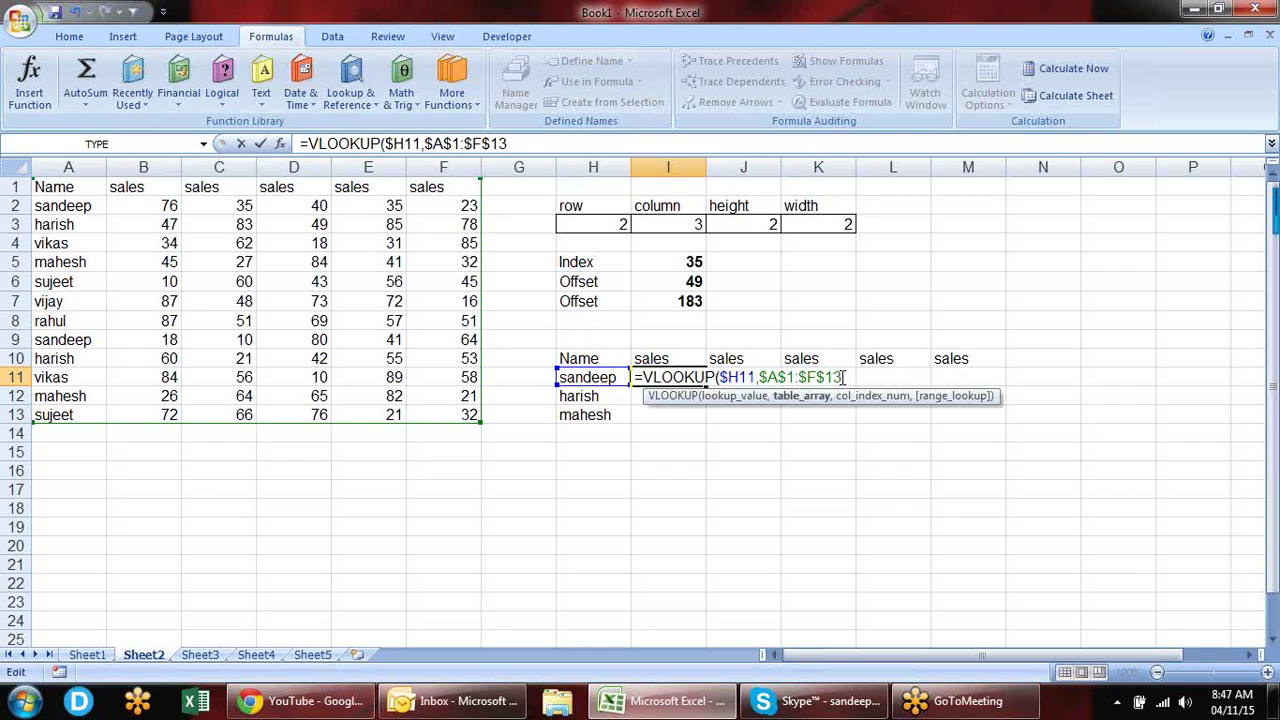
pyautogui.write(',')
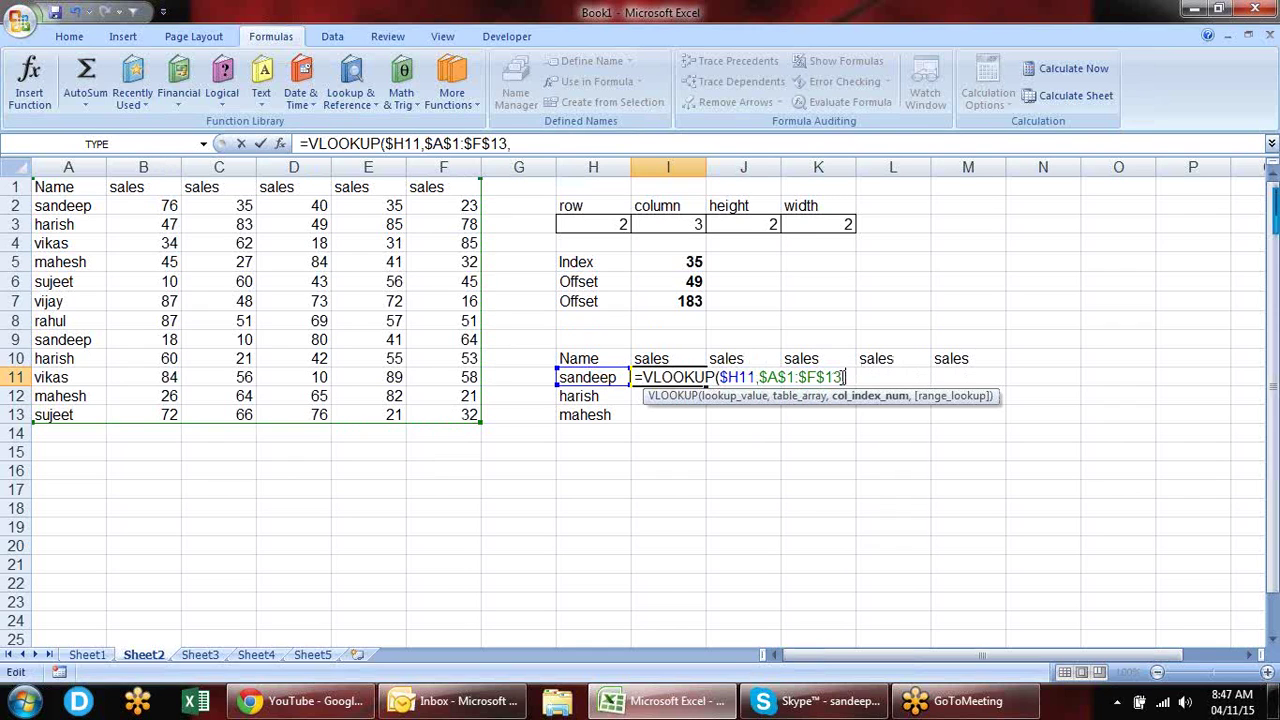
pyautogui.write('{')
pyautogui.write('2,3,')
pyautogui.write('4,5')
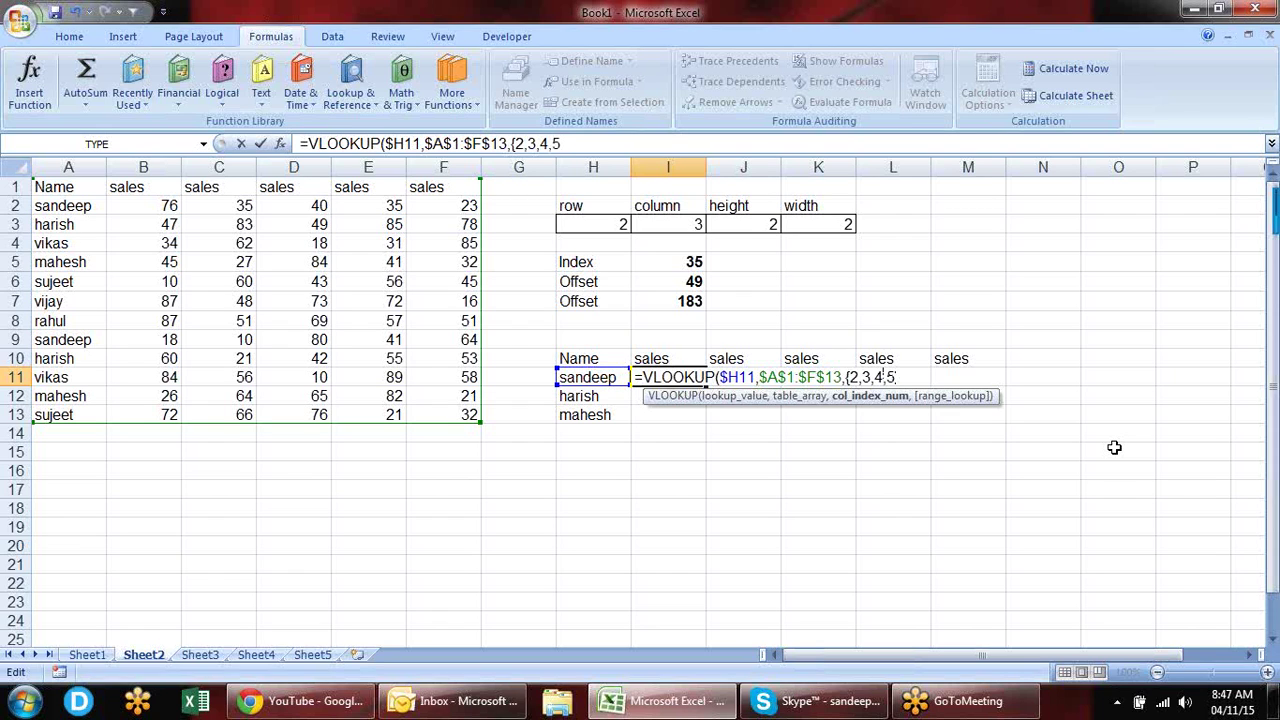
pyautogui.write(',6')
pyautogui.write('},')
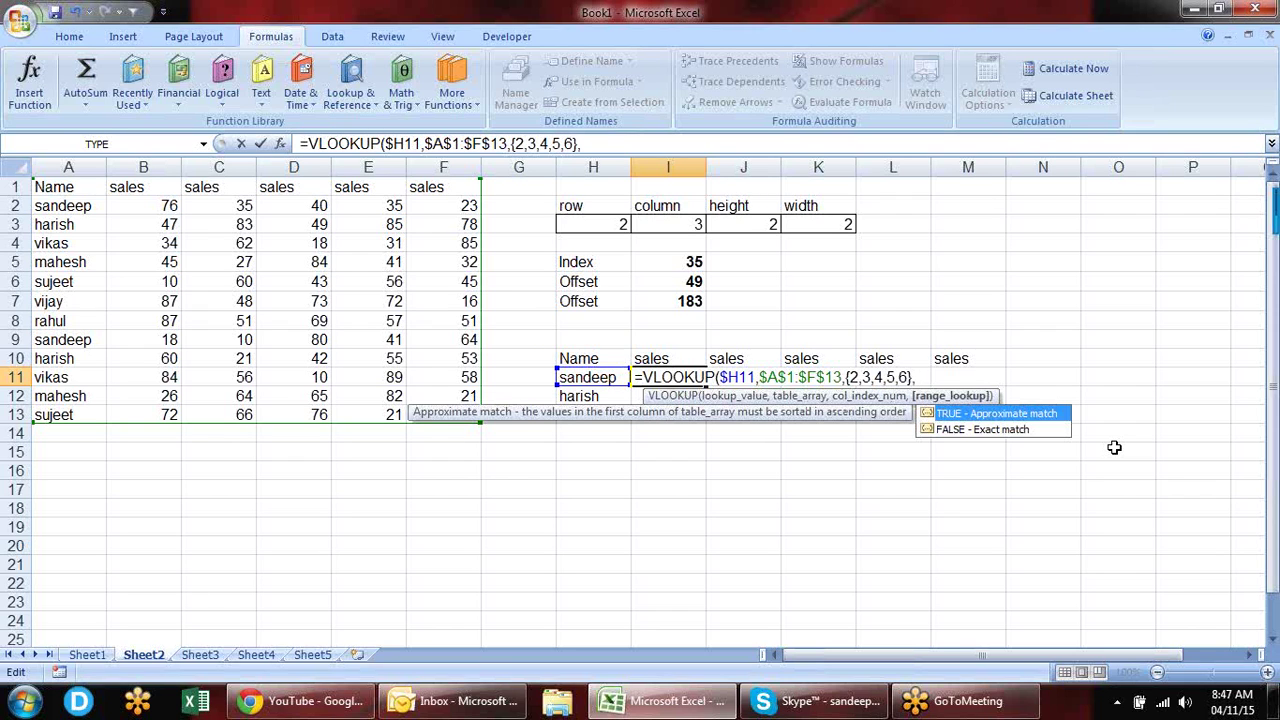
pyautogui.write('0)')
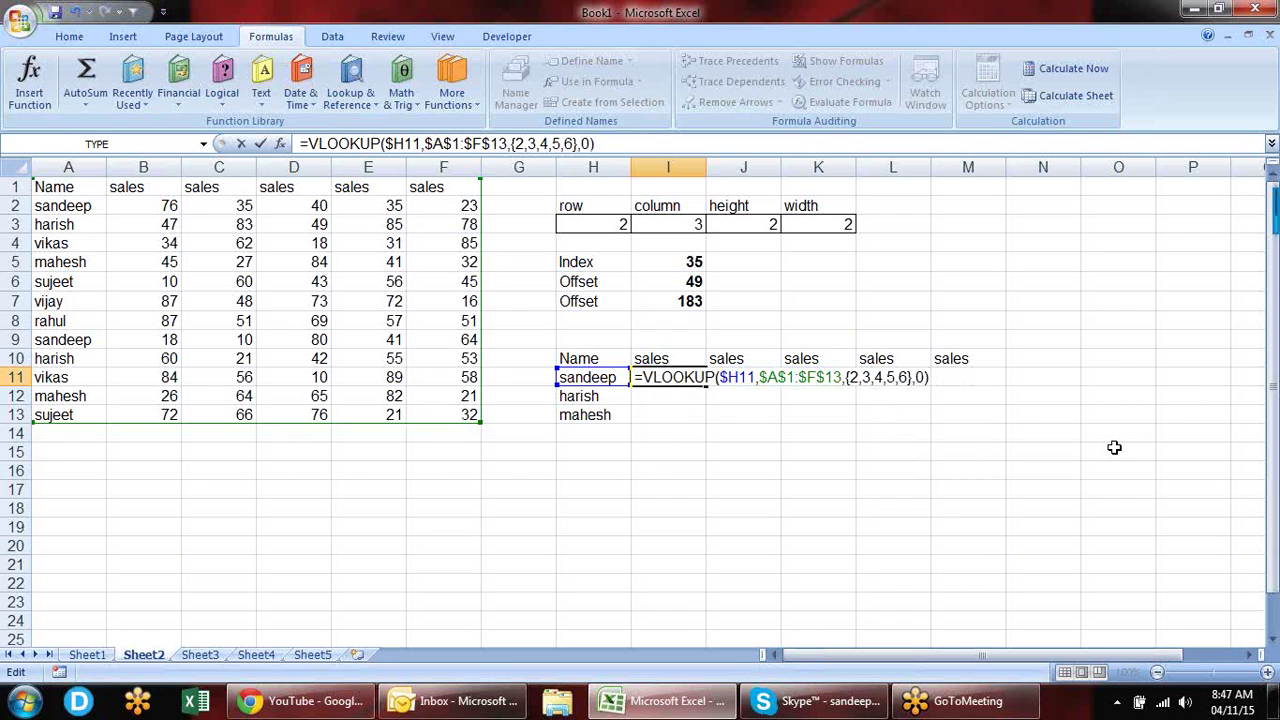
pyautogui.press('Return')
pyautogui.press('Up')
# Step: Array-enter the VLOOKUP over I11:M13, then undo it
pyautogui.hotkey('shift', 'Right')
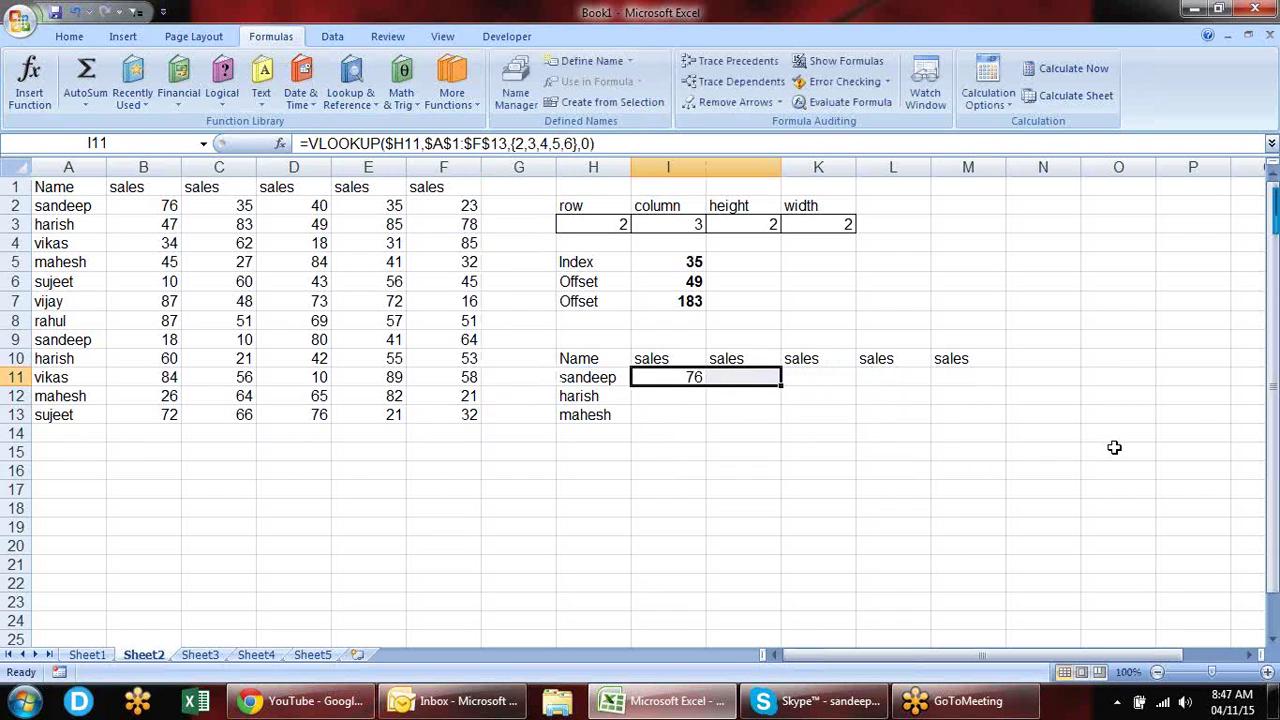
pyautogui.hotkey('shift', 'Right')
pyautogui.hotkey('shift', 'Right')
pyautogui.hotkey('shift', 'Right')
pyautogui.hotkey('shift', 'Down')
pyautogui.hotkey('shift', 'Down')
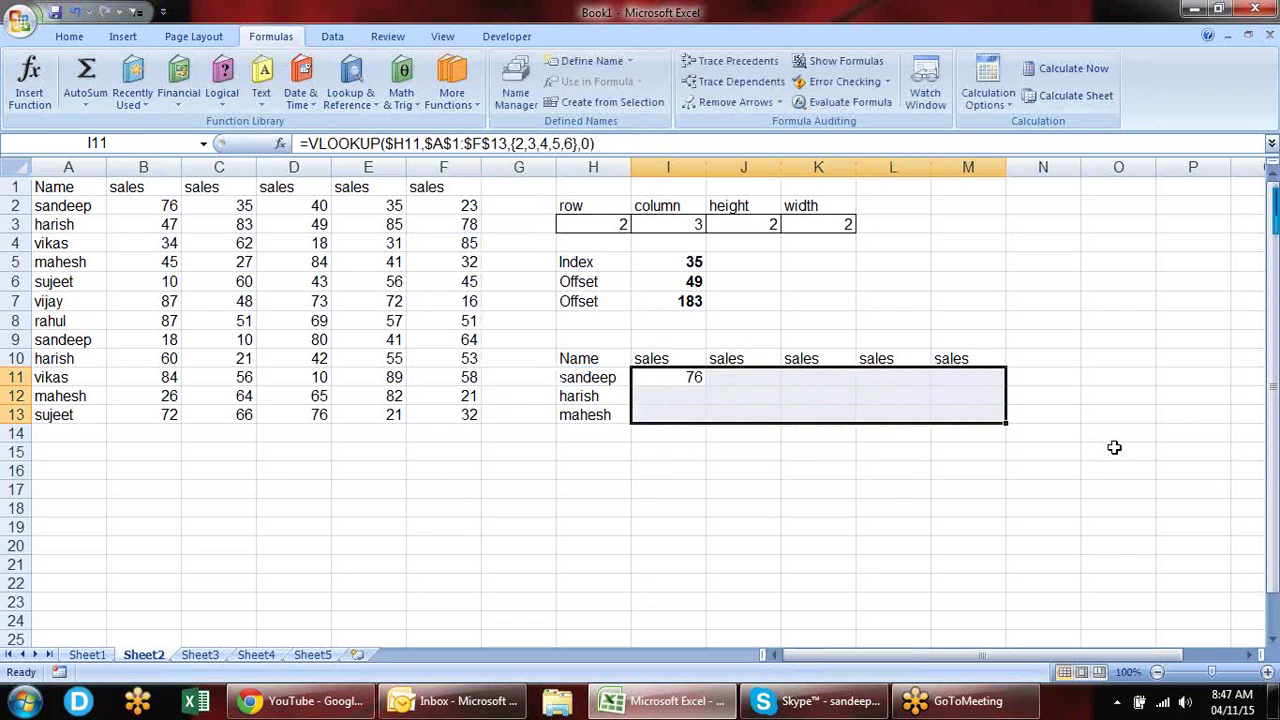
pyautogui.press('F2')
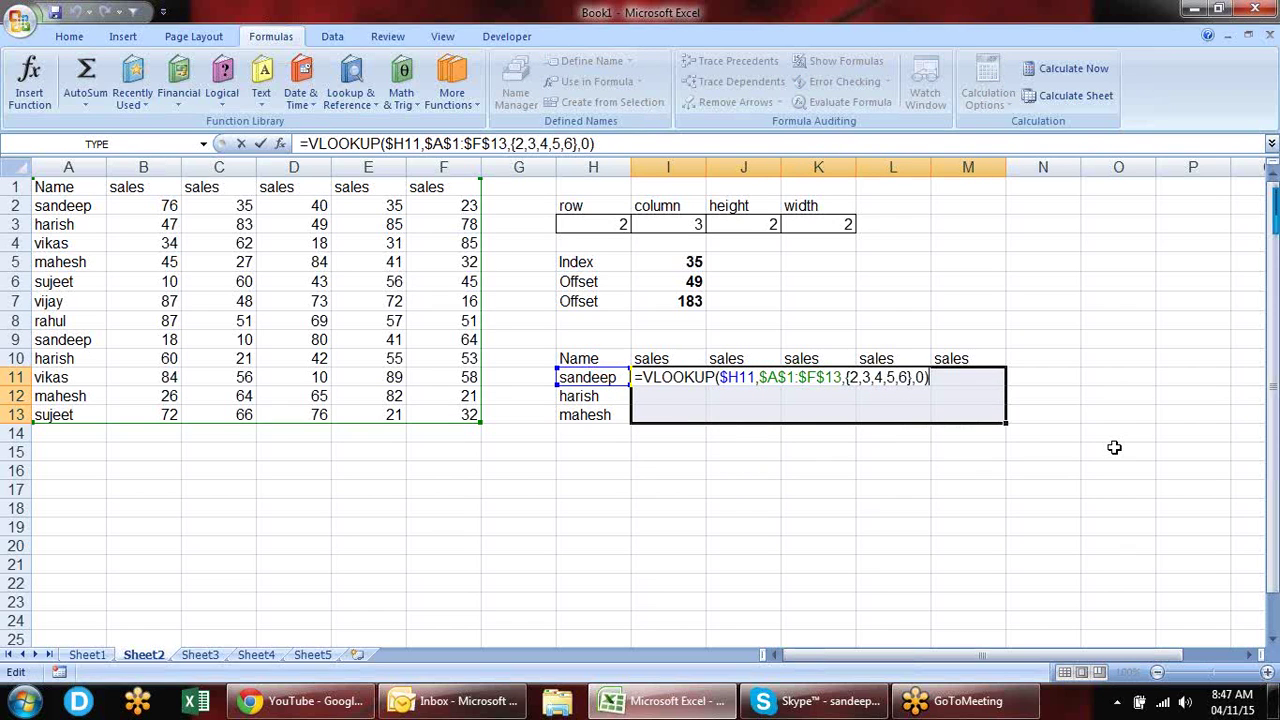
pyautogui.hotkey('ctrl', 'shift', 'Return')
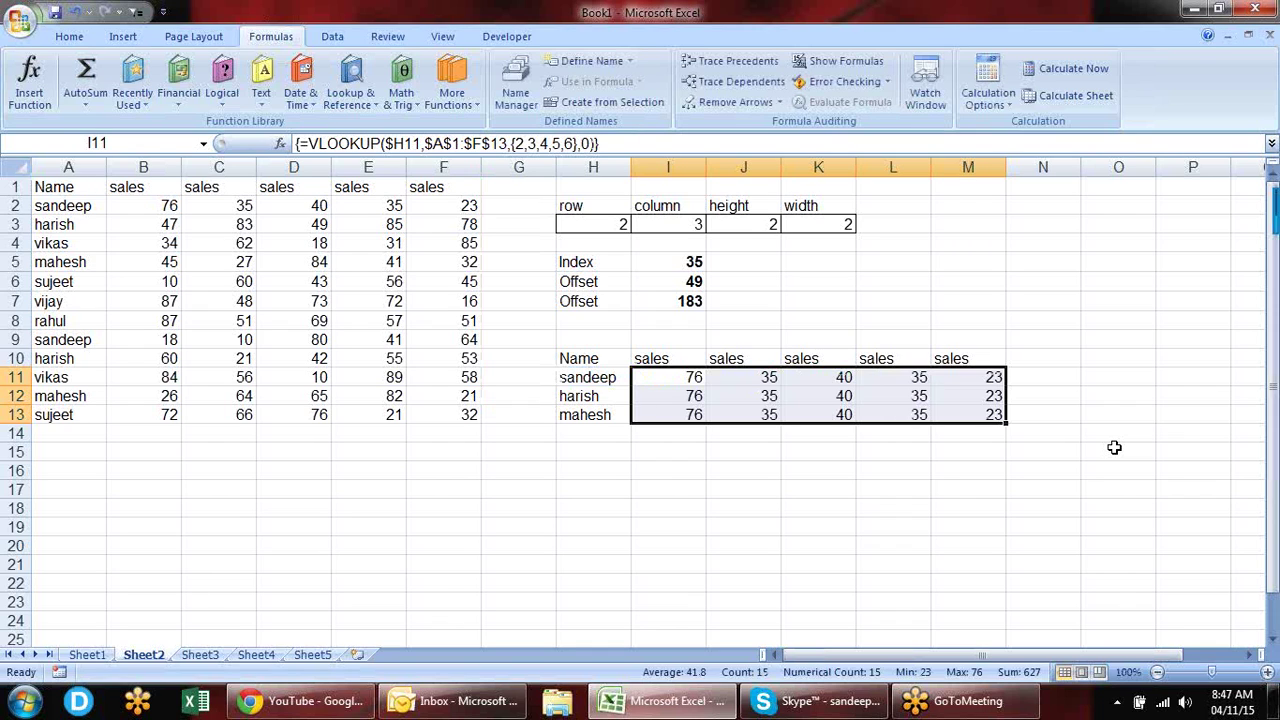
pyautogui.hotkey('ctrl', 'z')
# Step: Array-enter the VLOOKUP across I11:M11 only, returning 76, 35, 40, 35, 23
pyautogui.press('Up')
pyautogui.press('Down')
pyautogui.hotkey('shift', 'Right')
pyautogui.hotkey('shift', 'Right')
pyautogui.hotkey('shift', 'Right')
pyautogui.hotkey('shift', 'Right')
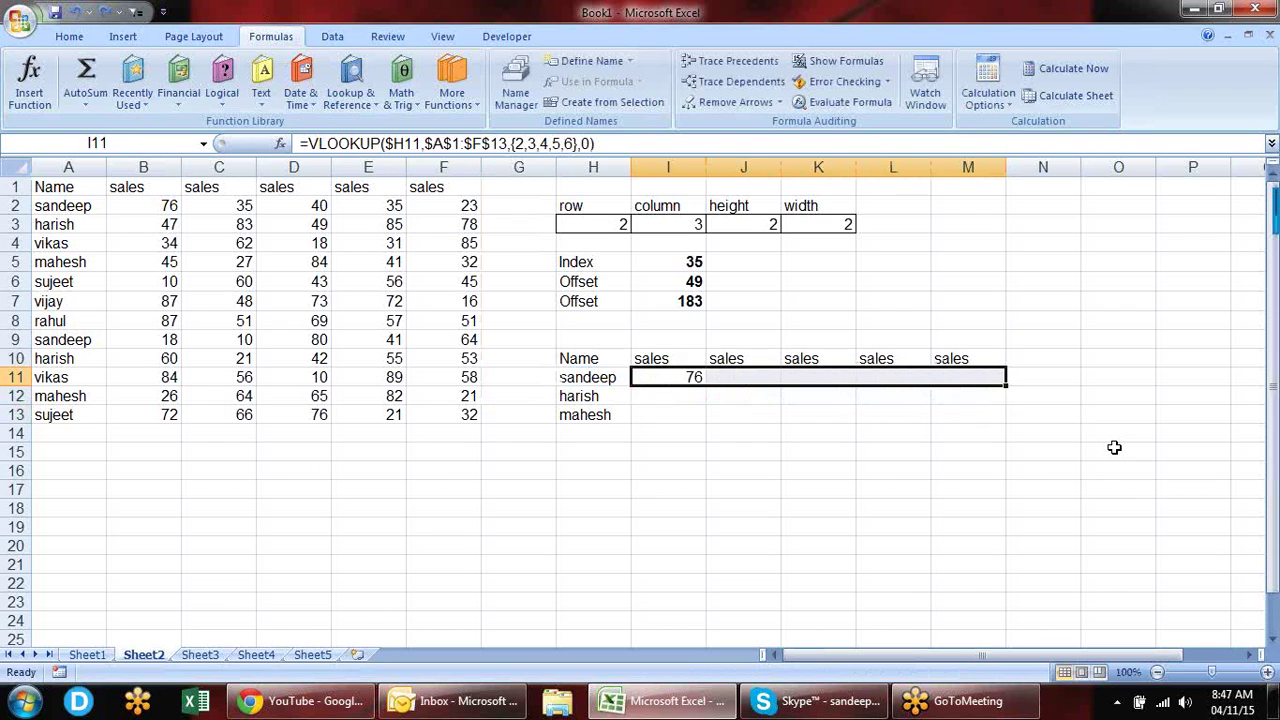
pyautogui.press('F2')
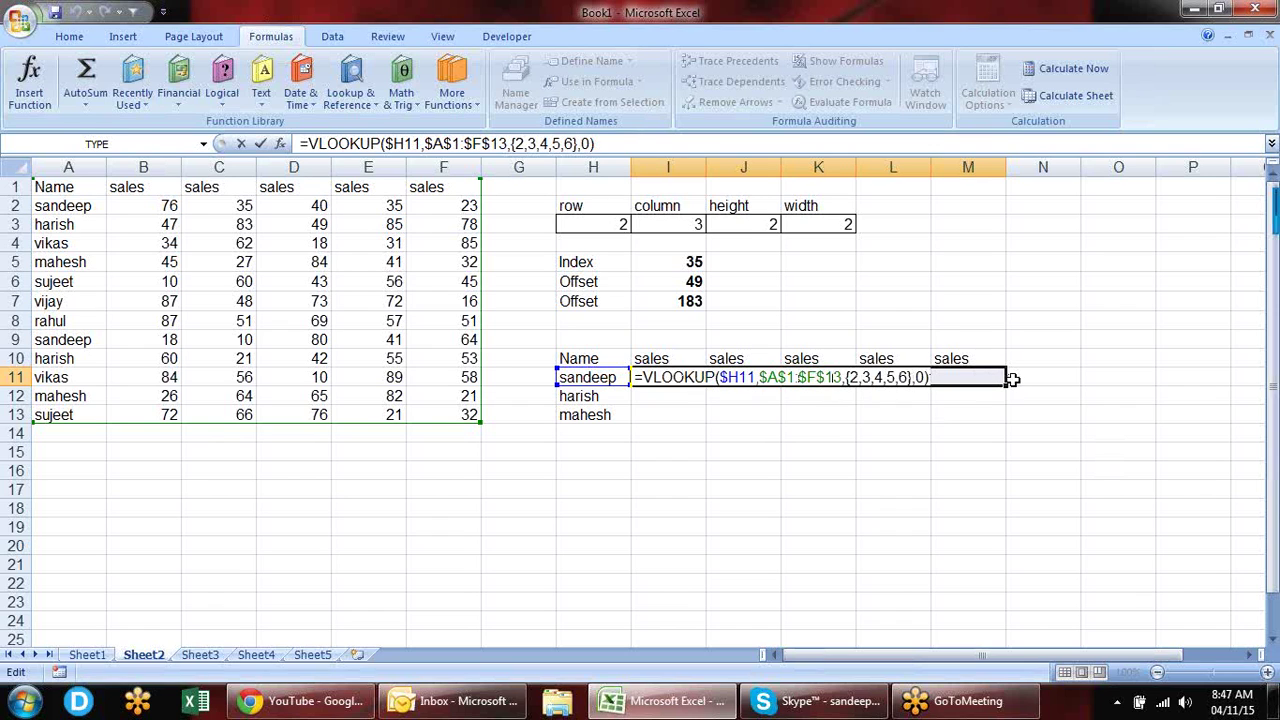
pyautogui.hotkey('ctrl', 'shift', 'Return')
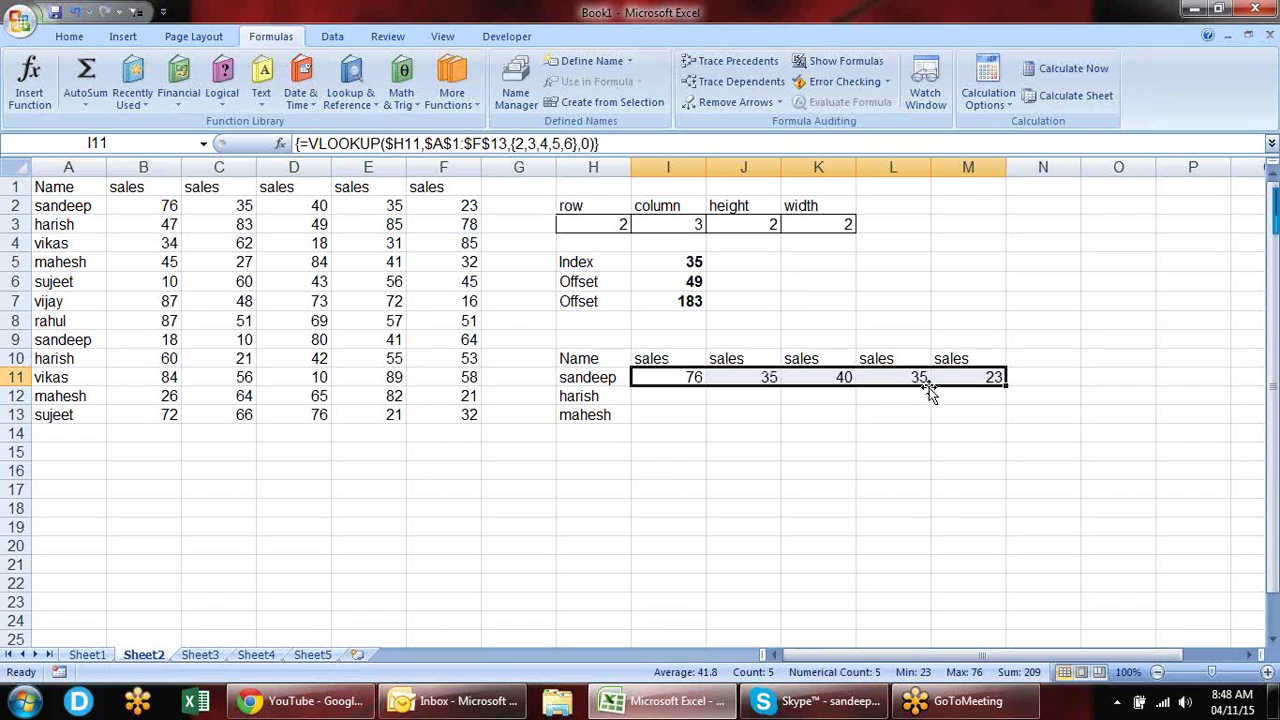
# Step: Fill the array VLOOKUP down to rows 12–13 for harish and mahesh, then cancel a K12 test edit
pyautogui.moveTo(1006, 387); pyautogui.dragTo(1004, 431)
pyautogui.click(952, 456)
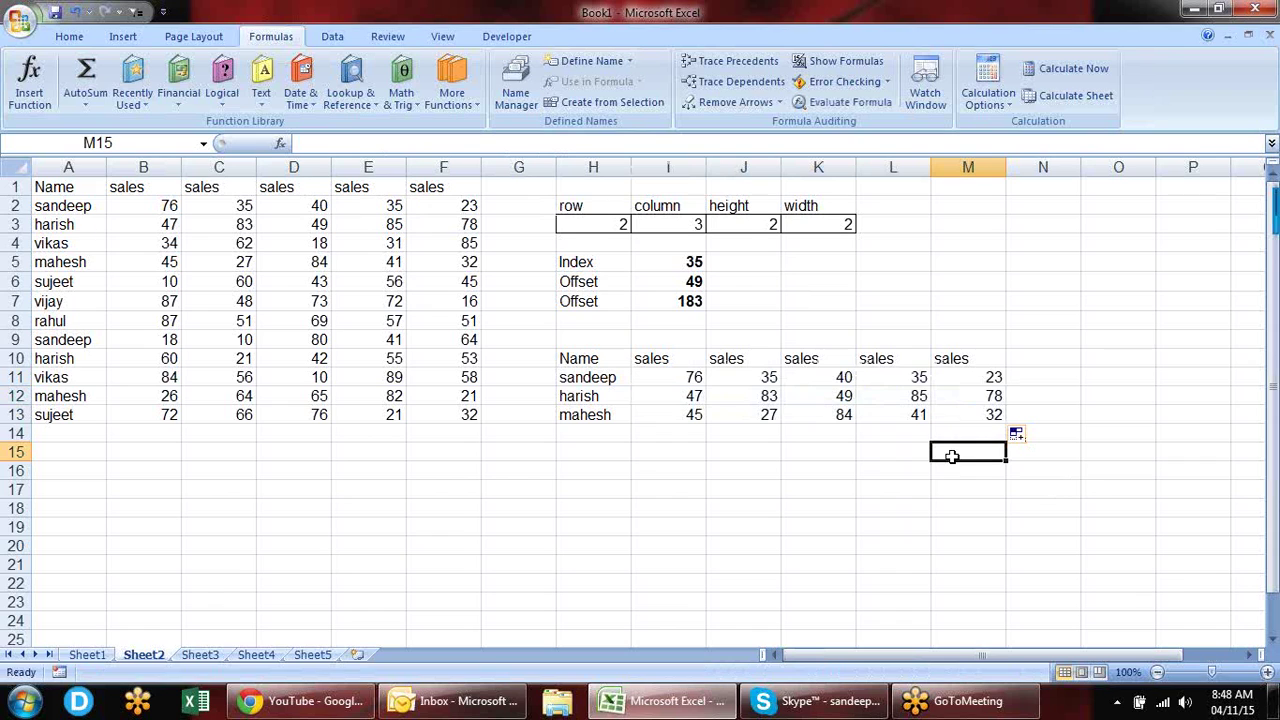
pyautogui.click(831, 394)
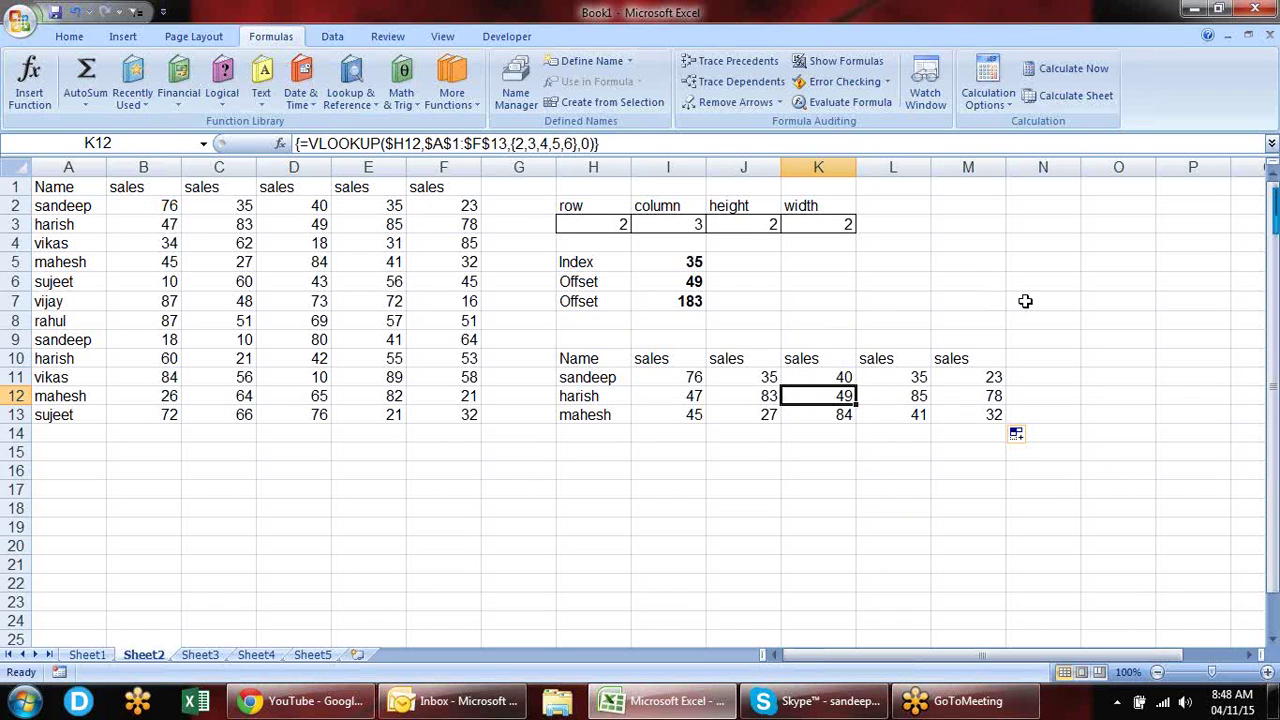
pyautogui.write('saedf')
pyautogui.press('Escape')
# Step: Try editing array cell J11, dismiss the cannot-change-array warning, and cancel the edit
pyautogui.click(768, 376)
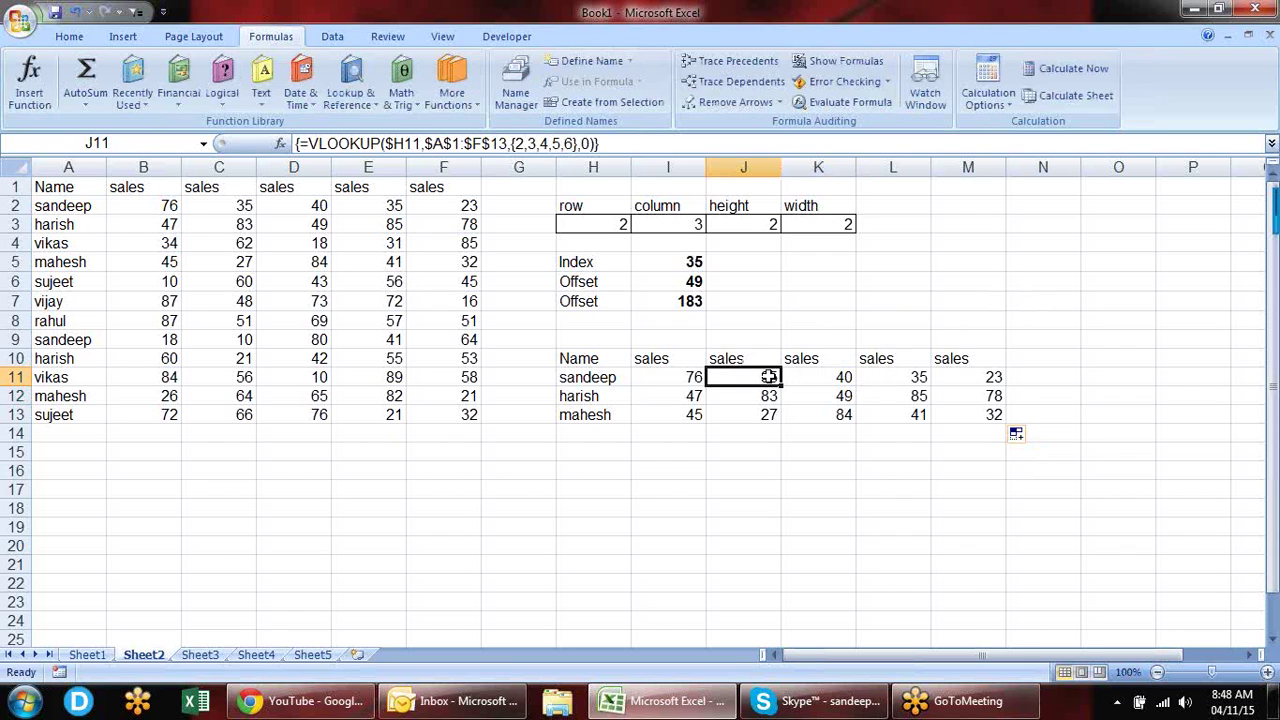
pyautogui.write('sd')
pyautogui.press('Return')
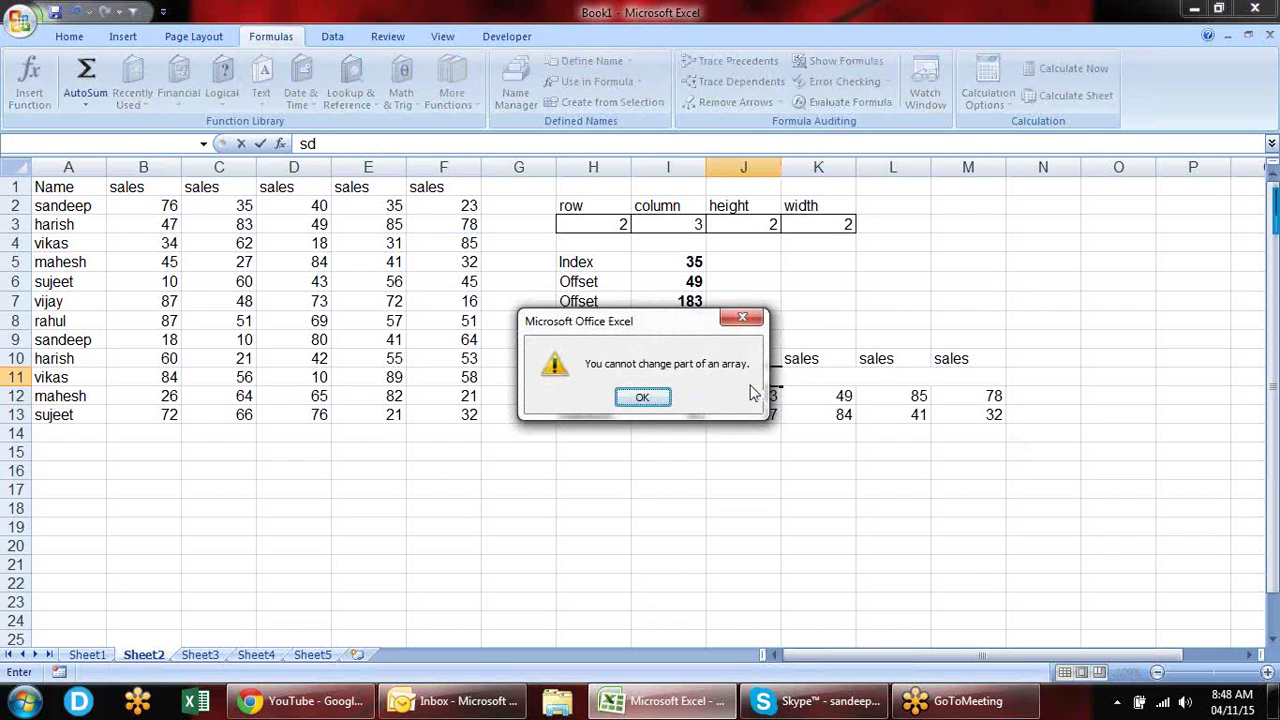
pyautogui.press('Return')
pyautogui.press('Escape')
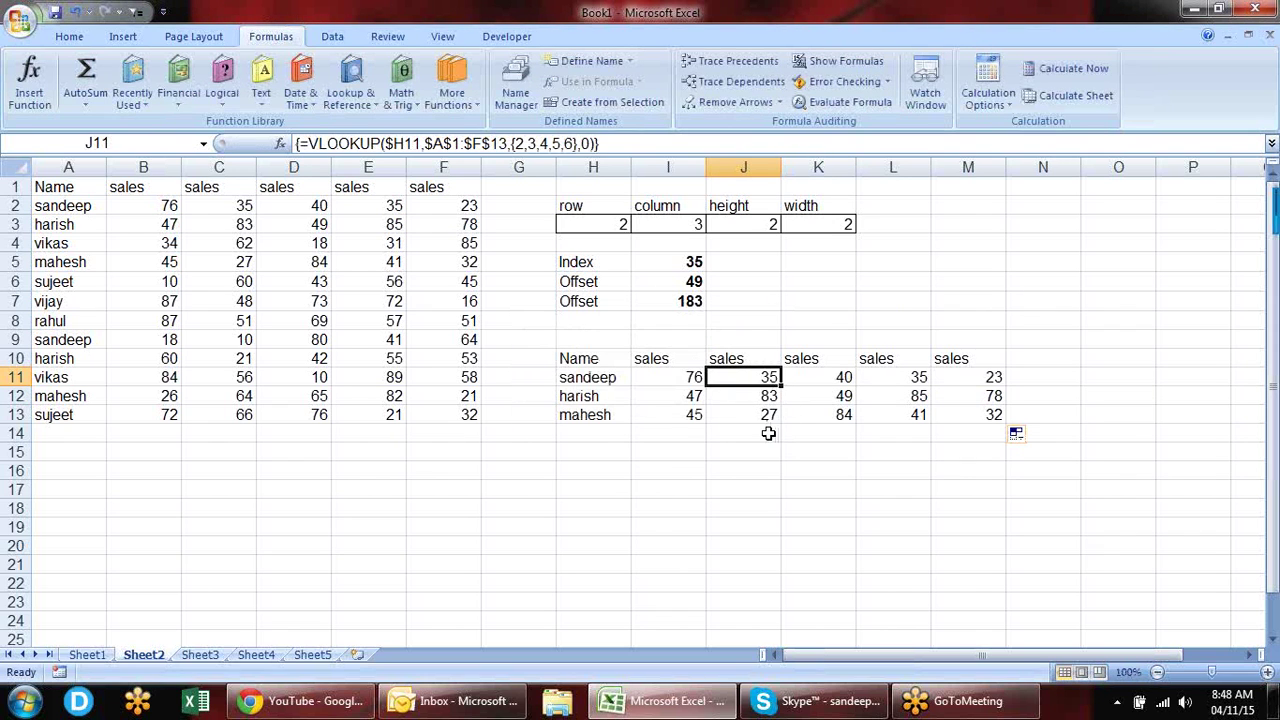
# Step: Delete the sandeep row array I11:M11, undo to restore it, and select I11
pyautogui.moveTo(684, 377); pyautogui.dragTo(995, 377)
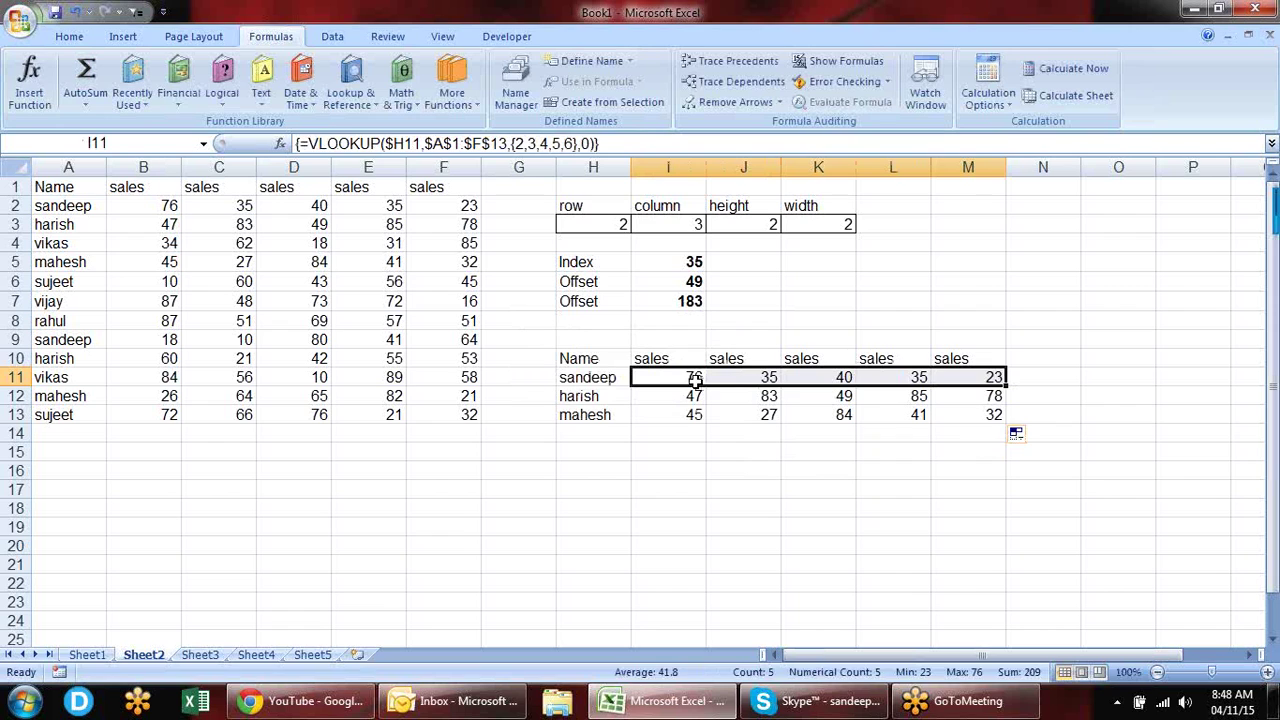
pyautogui.press('Delete')
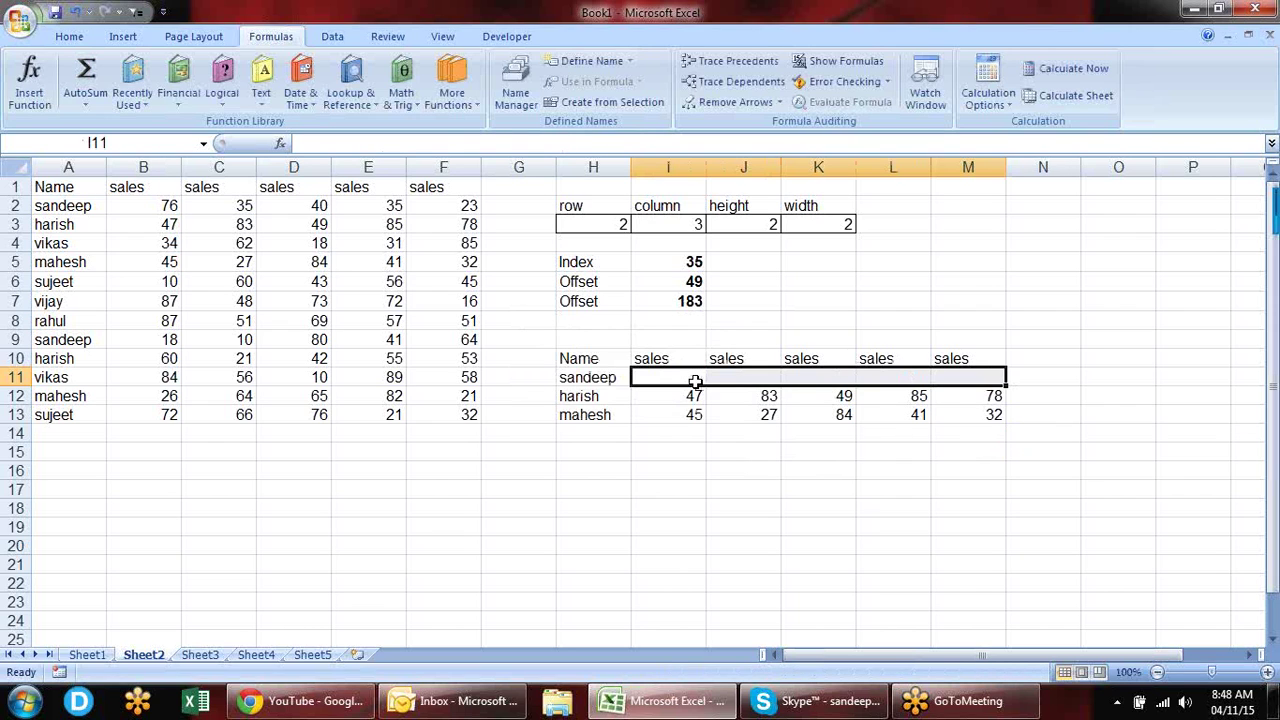
pyautogui.hotkey('ctrl', 'z')
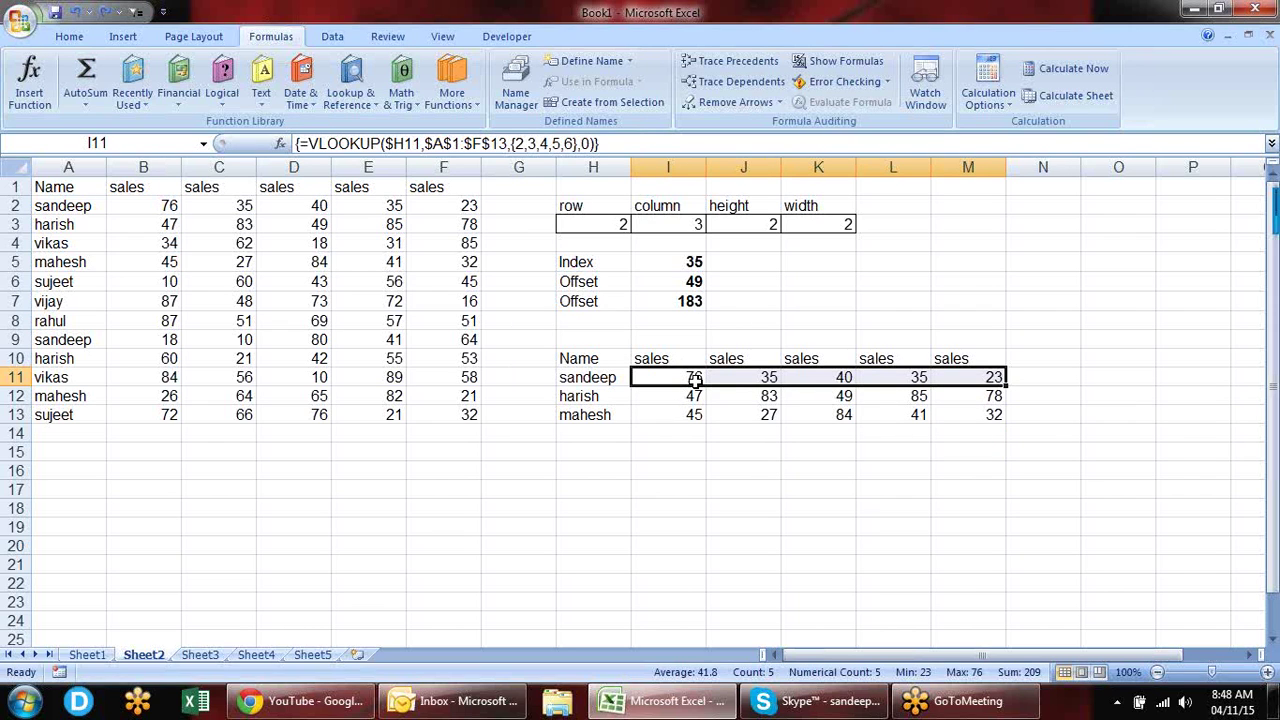
pyautogui.click(685, 376)
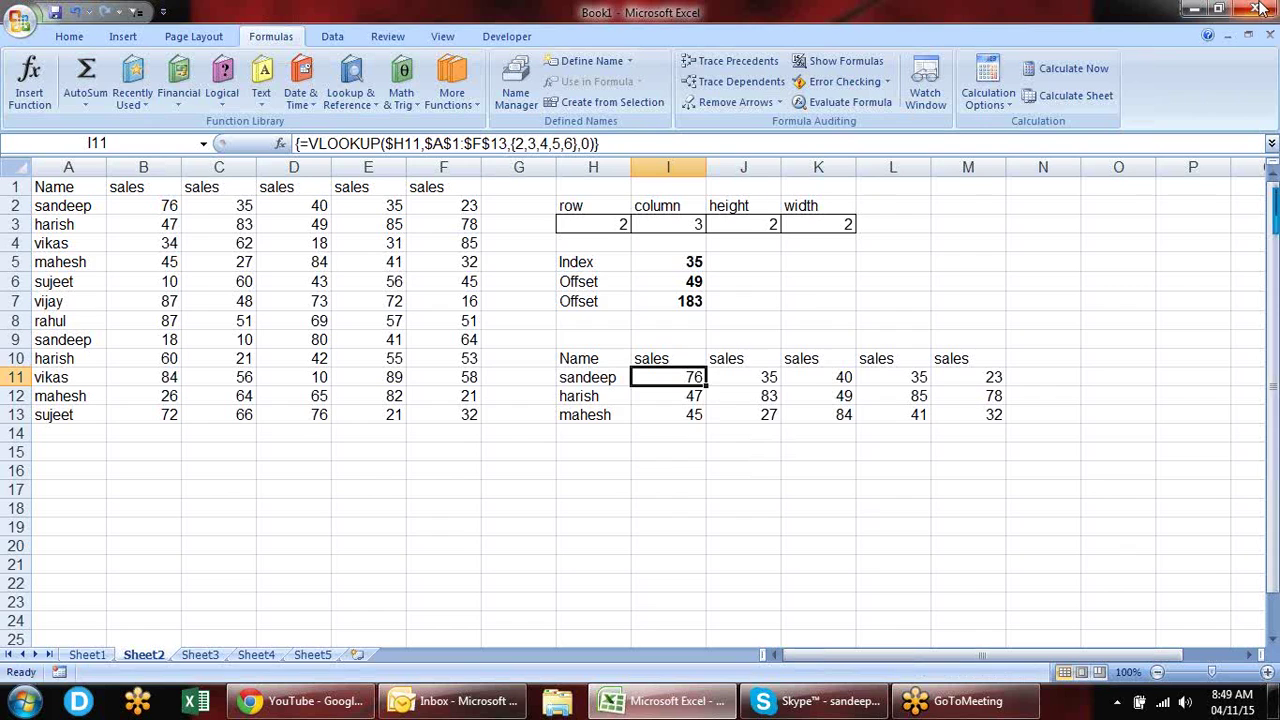
# Step: Close Excel, declining to save the changes to Book1
pyautogui.click(1257, 9)
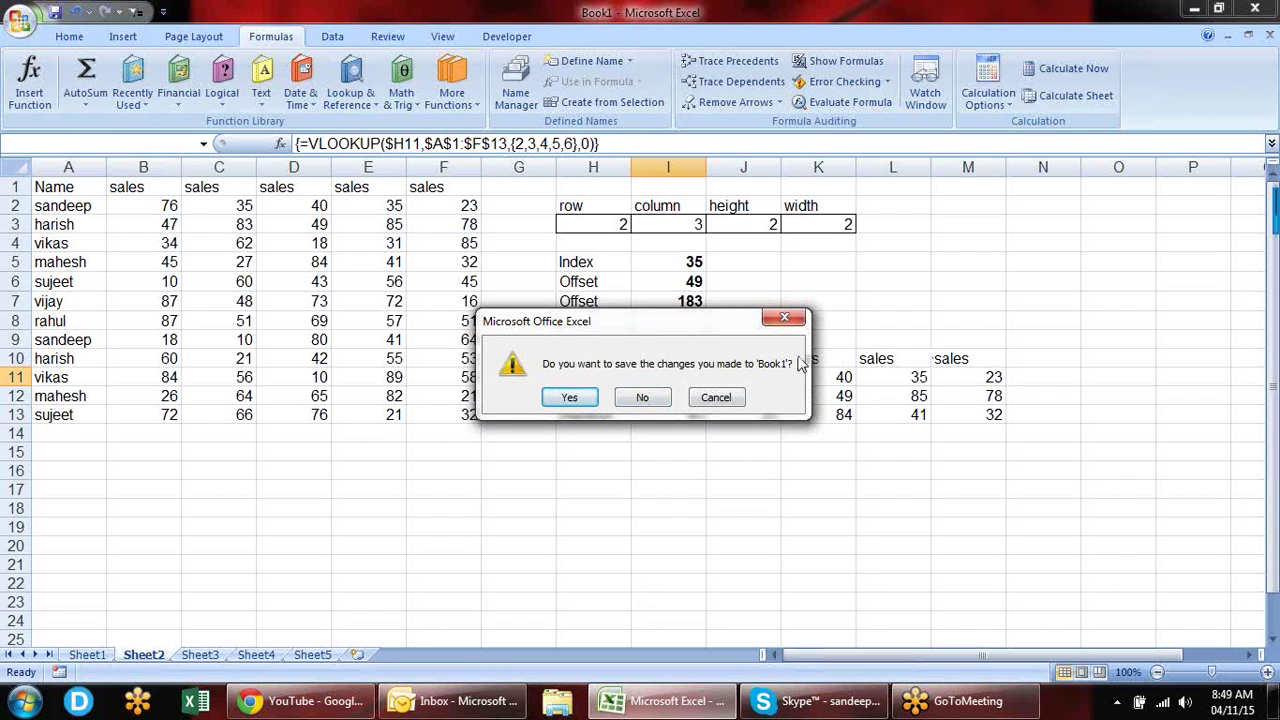
pyautogui.click(648, 398)
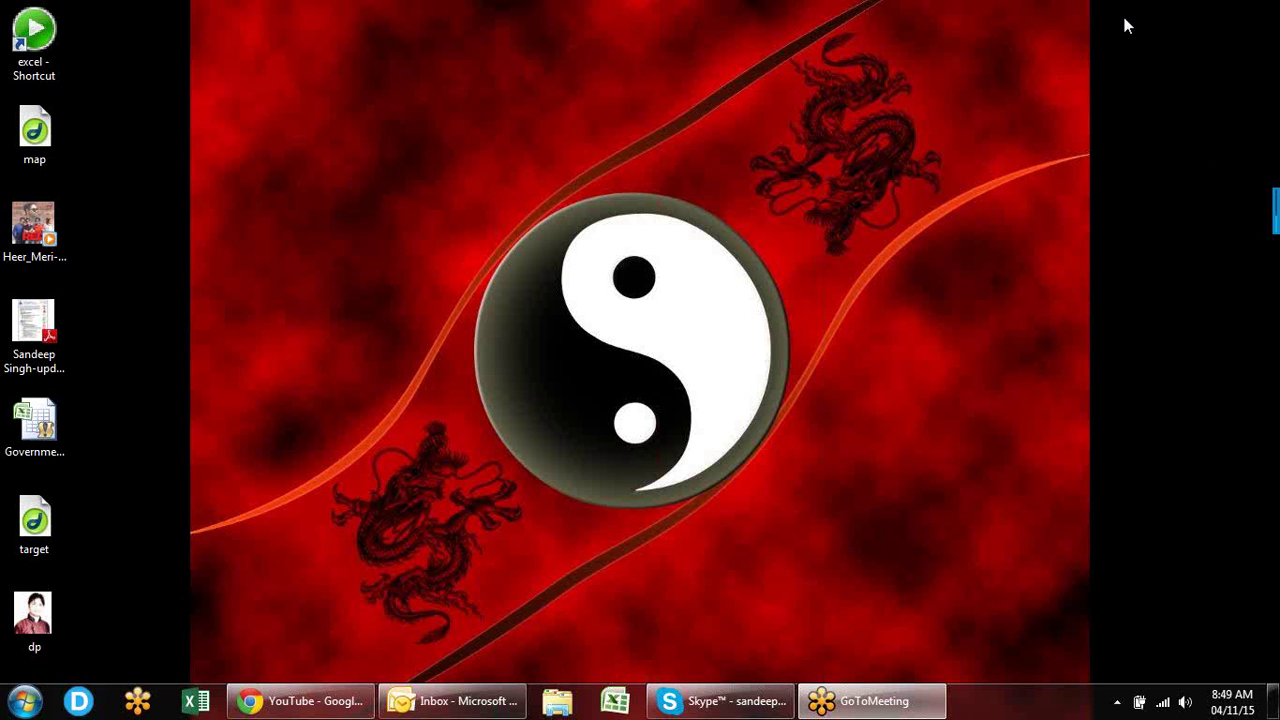